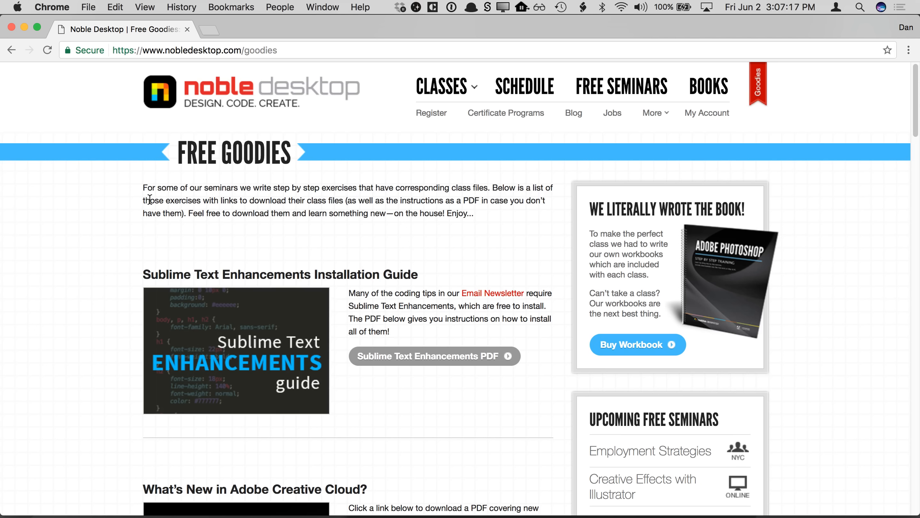
- Browse the Noble Desktop free goodies page down to the Creative Effects with Illustrator section
click(236, 49)
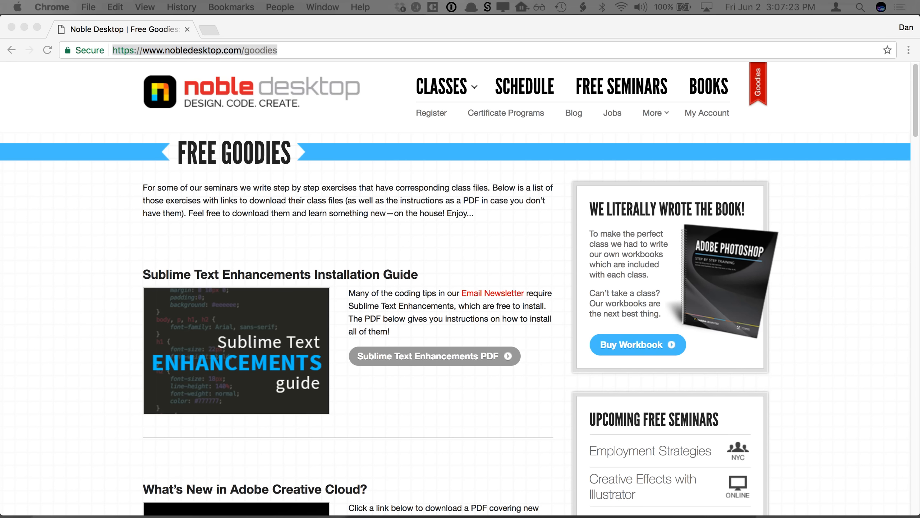
click(295, 197)
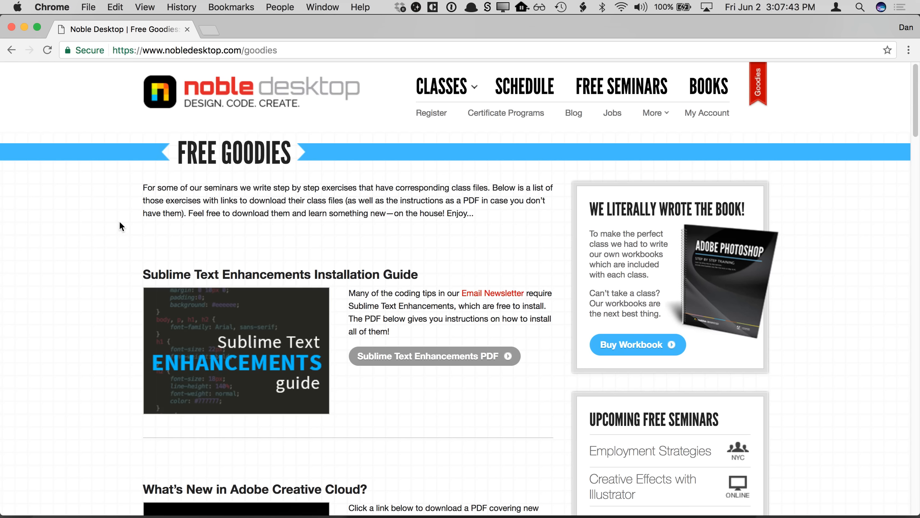
scroll(117, 234, down, 4)
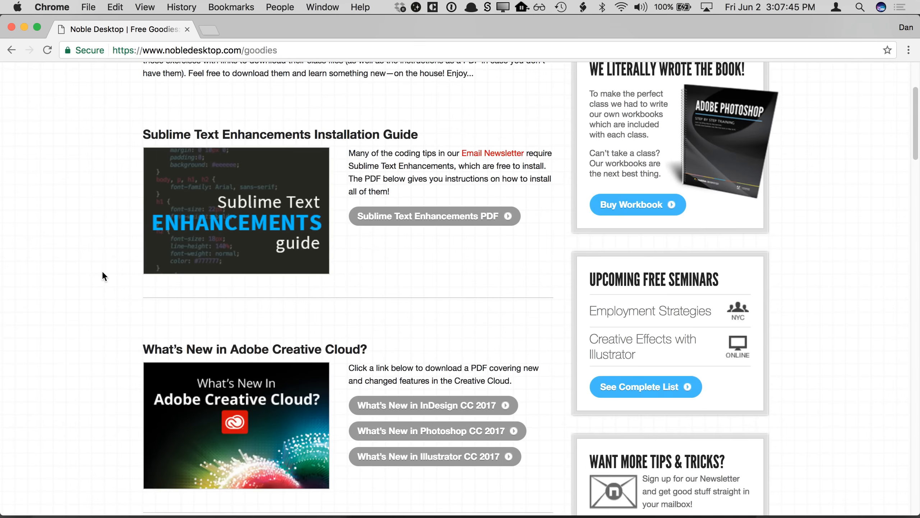
scroll(103, 273, down, 15)
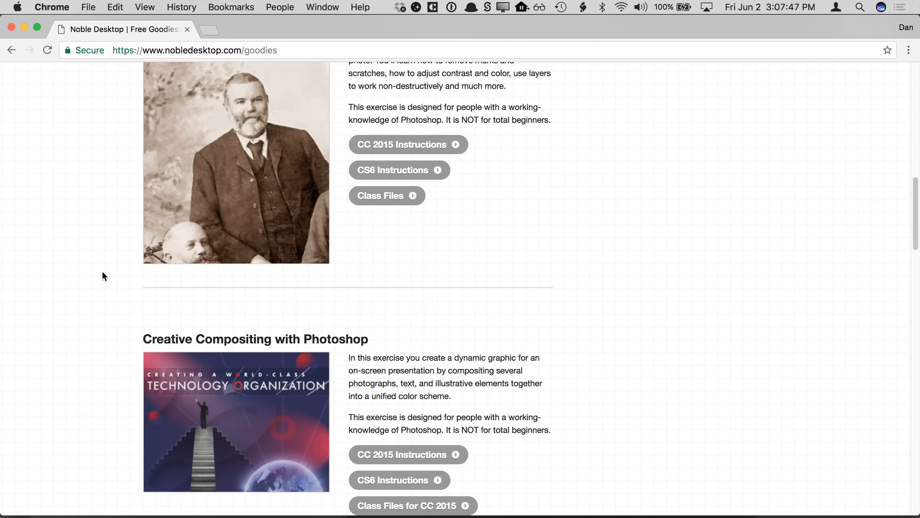
scroll(103, 273, down, 20)
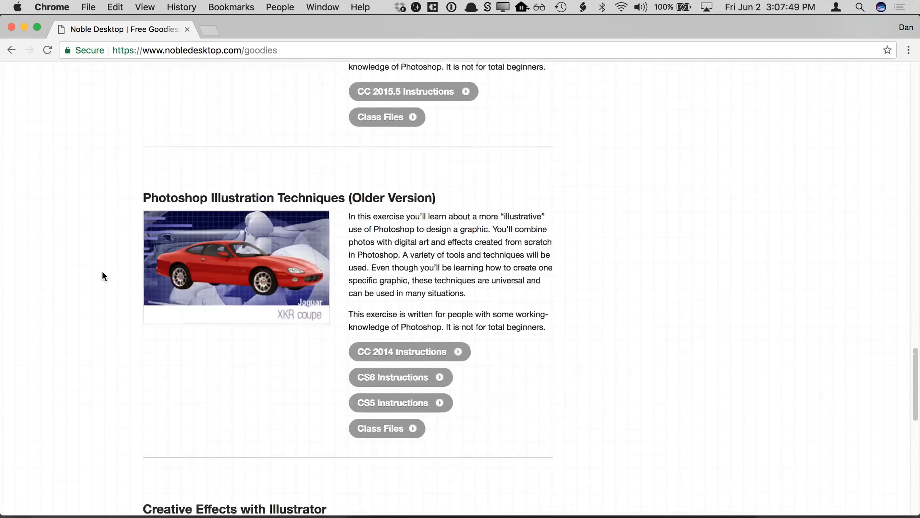
scroll(102, 271, down, 13)
scroll(102, 270, up, 4)
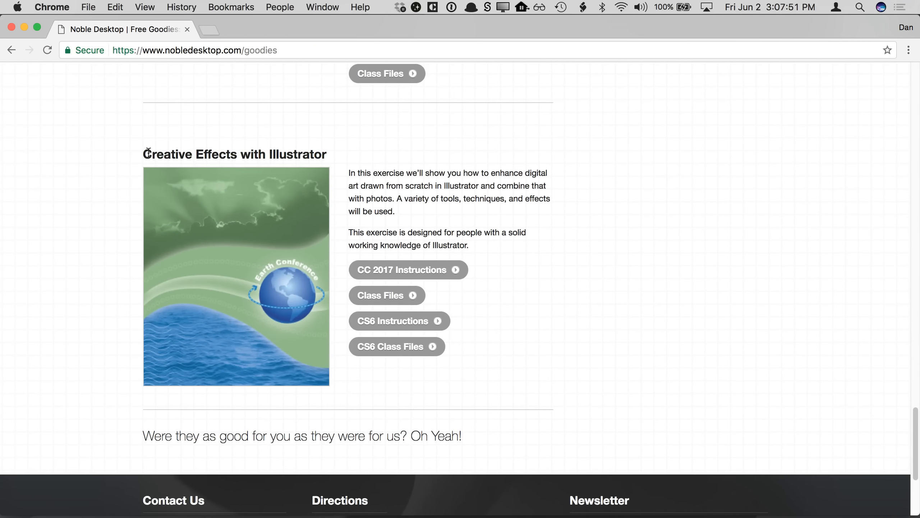
- Highlight the Creative Effects with Illustrator heading and close the browser window
drag(148, 153, 327, 152)
click(327, 153)
click(11, 28)
- Open the seminar-creative-effects-cc2017.pdf instructions from the Desktop
click(478, 240)
click(759, 250)
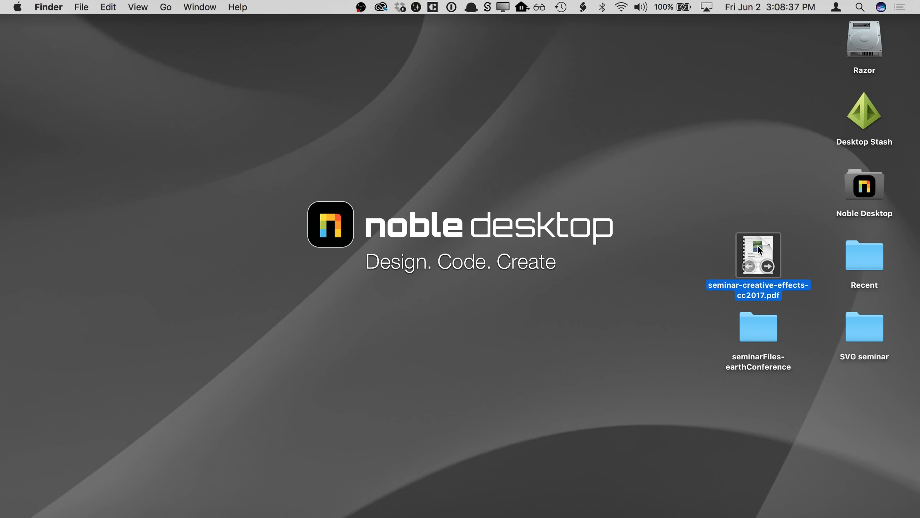
double_click(759, 249)
- Read through the exercise steps in the instructions PDF, then close it
scroll(507, 271, down, 5)
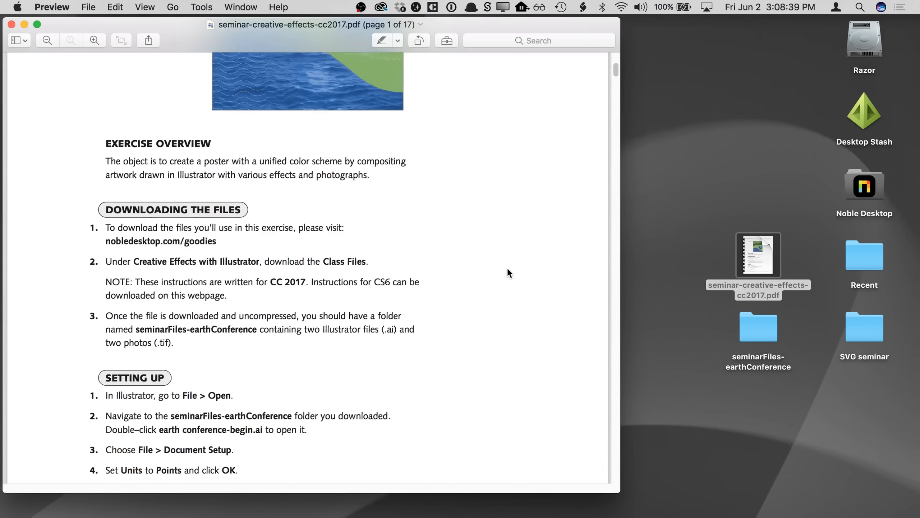
scroll(507, 271, down, 10)
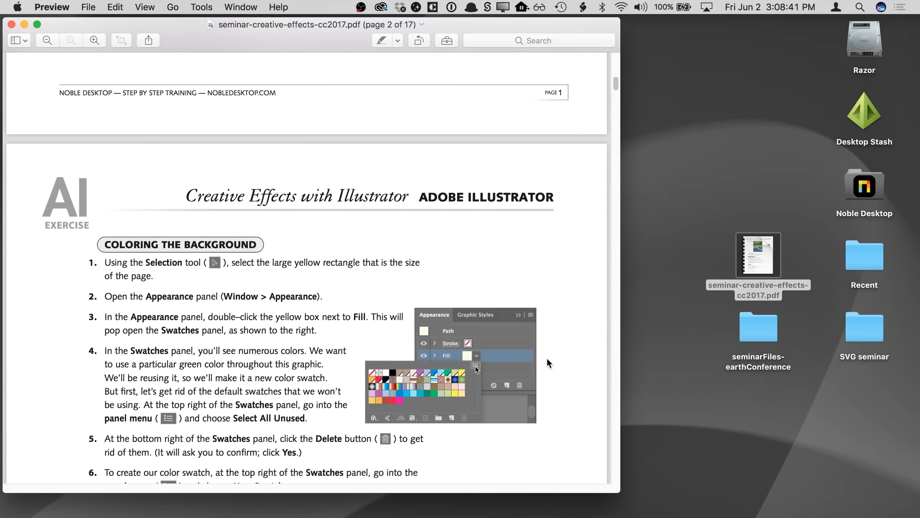
scroll(549, 363, down, 10)
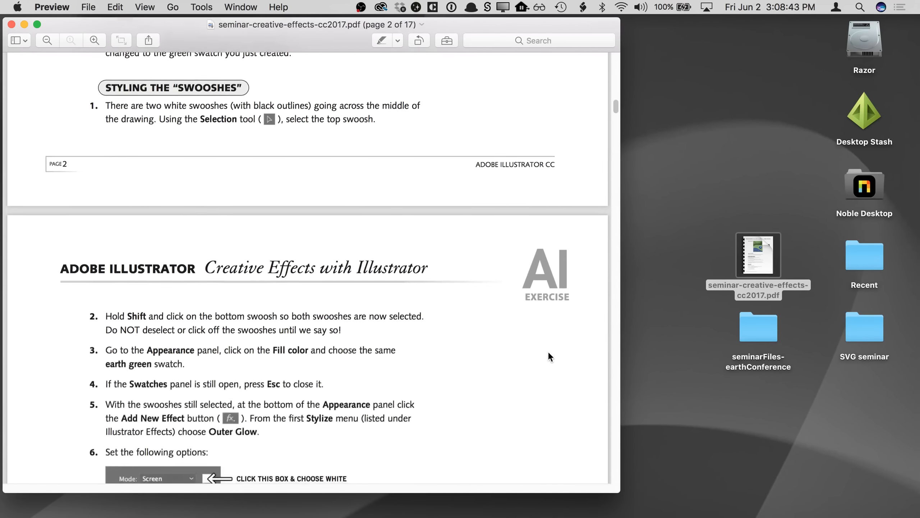
scroll(549, 357, down, 10)
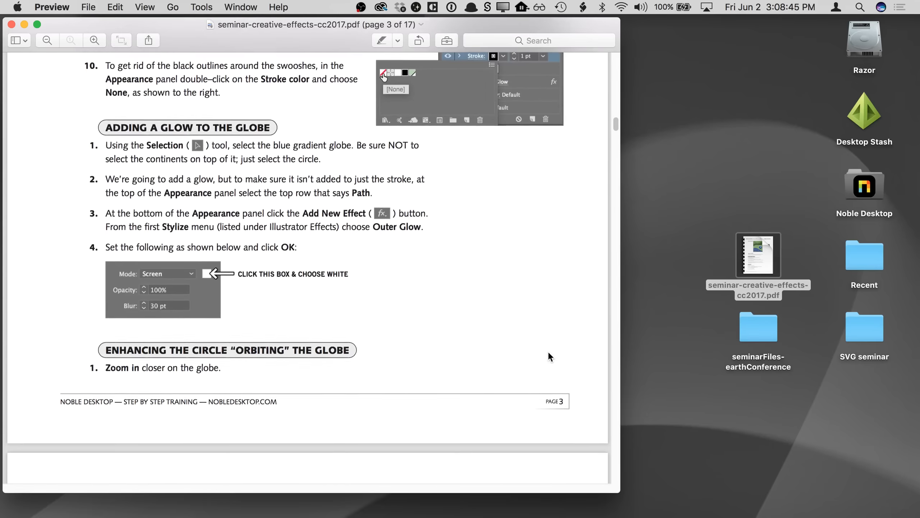
scroll(549, 357, down, 10)
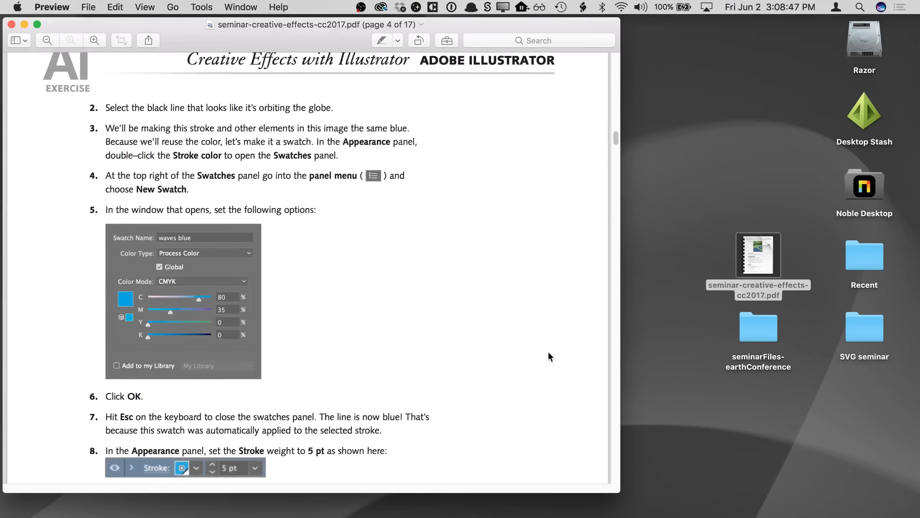
scroll(549, 357, down, 10)
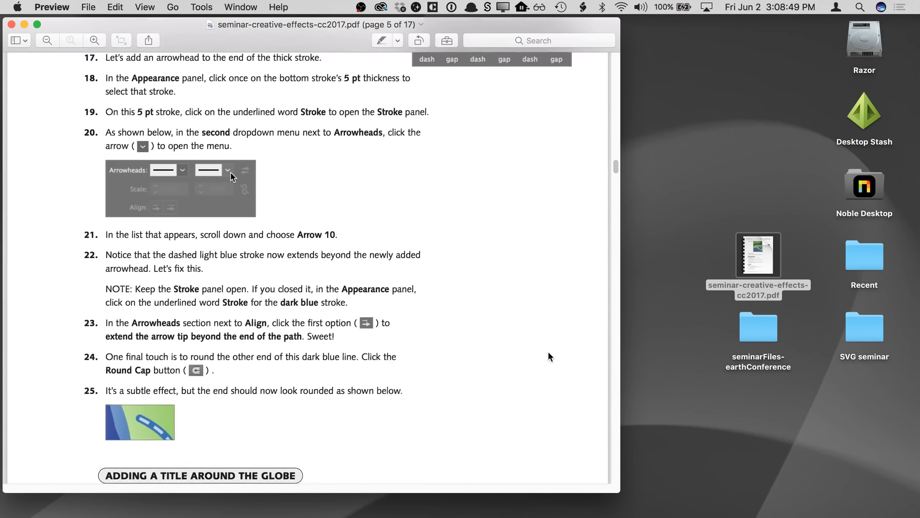
scroll(549, 356, down, 20)
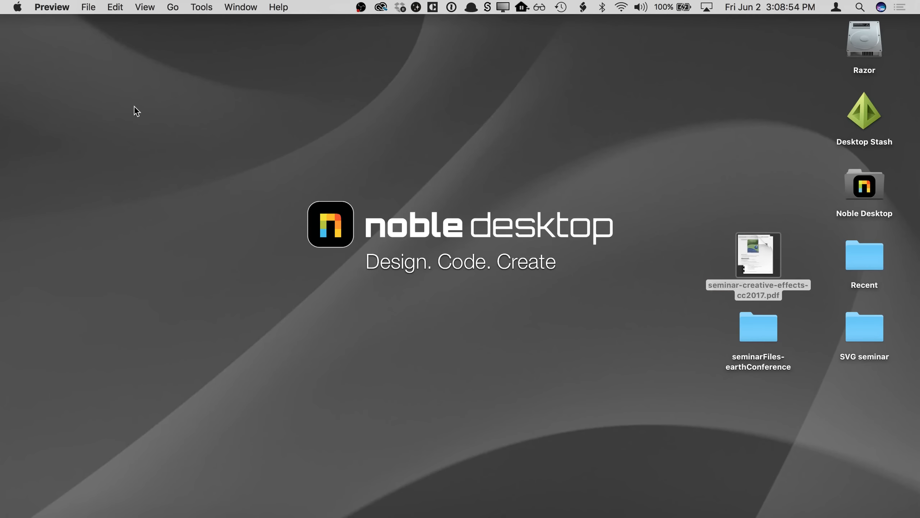
click(11, 24)
- Launch Illustrator and open earth conference-done.ai from the Desktop's seminarFiles-earthConference folder, fitting the artboard in the window
click(143, 115)
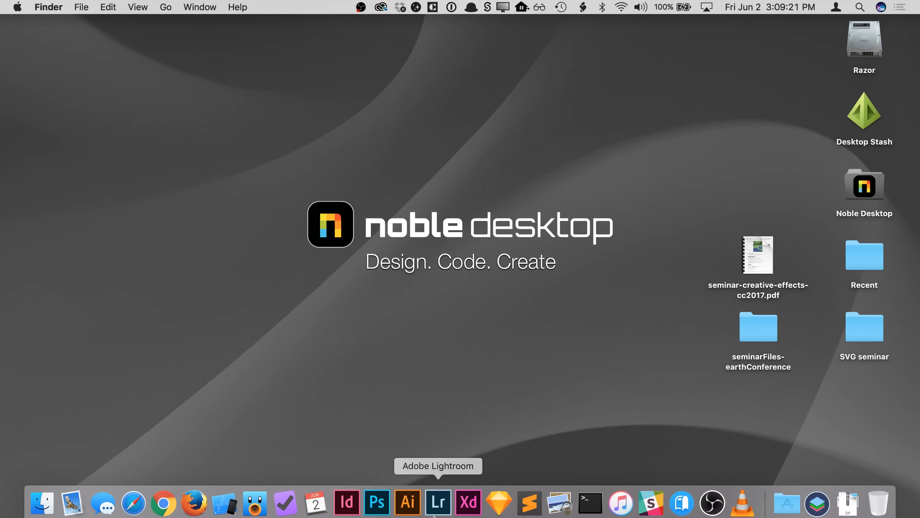
click(407, 507)
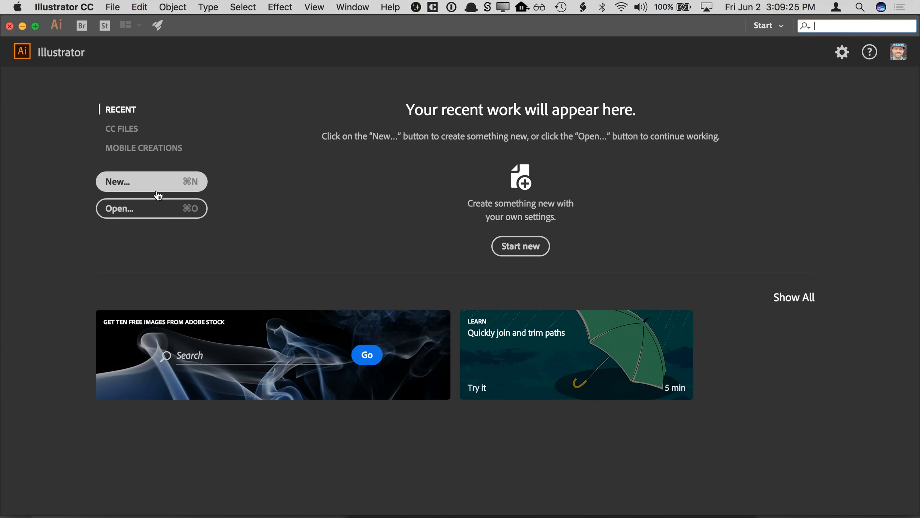
click(148, 213)
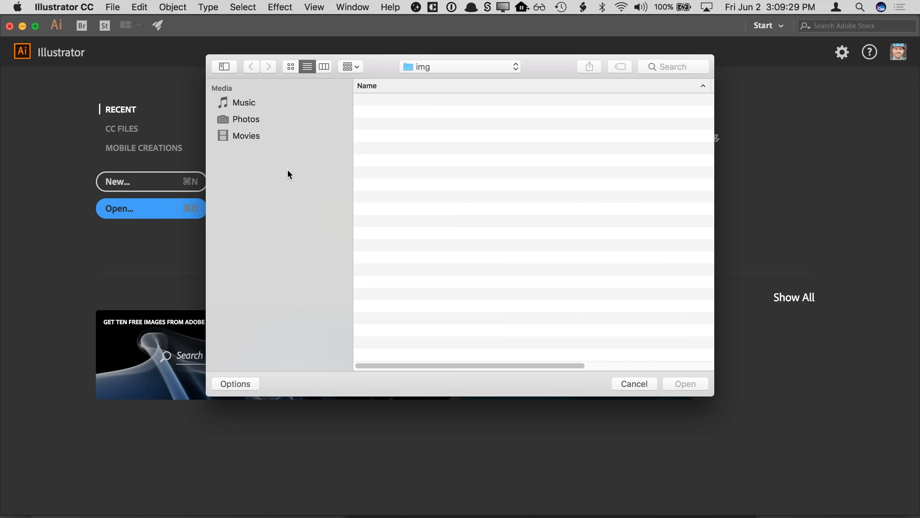
click(295, 120)
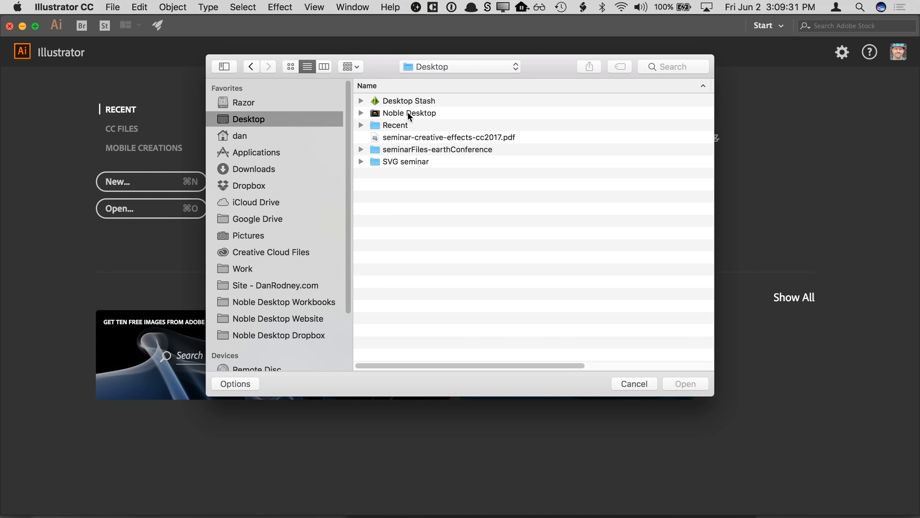
click(402, 152)
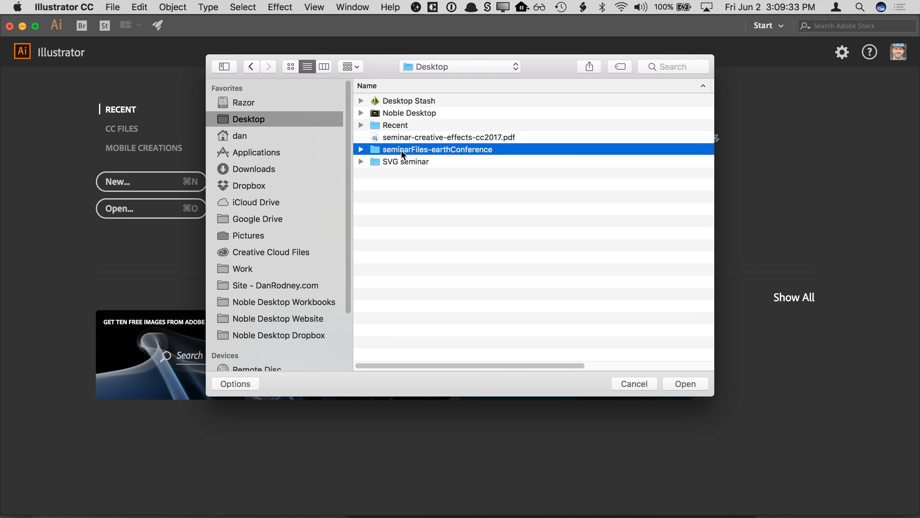
double_click(376, 150)
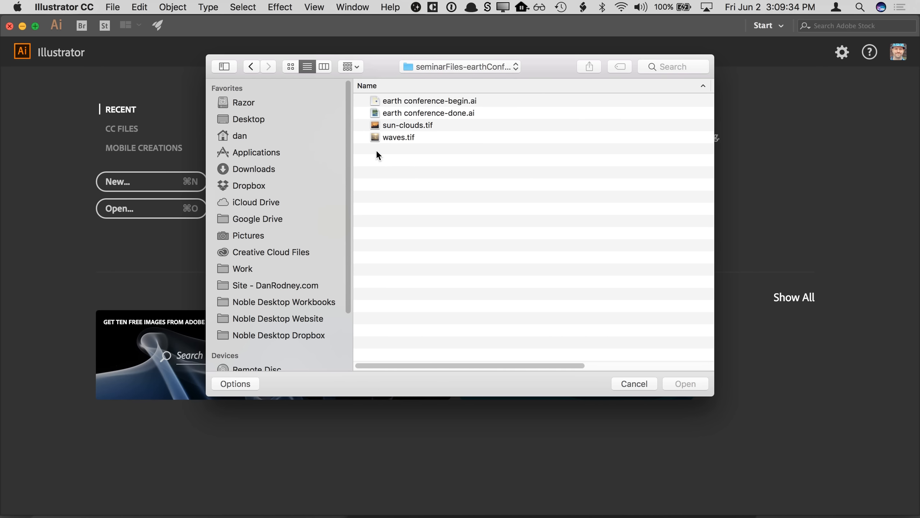
click(434, 112)
double_click(434, 113)
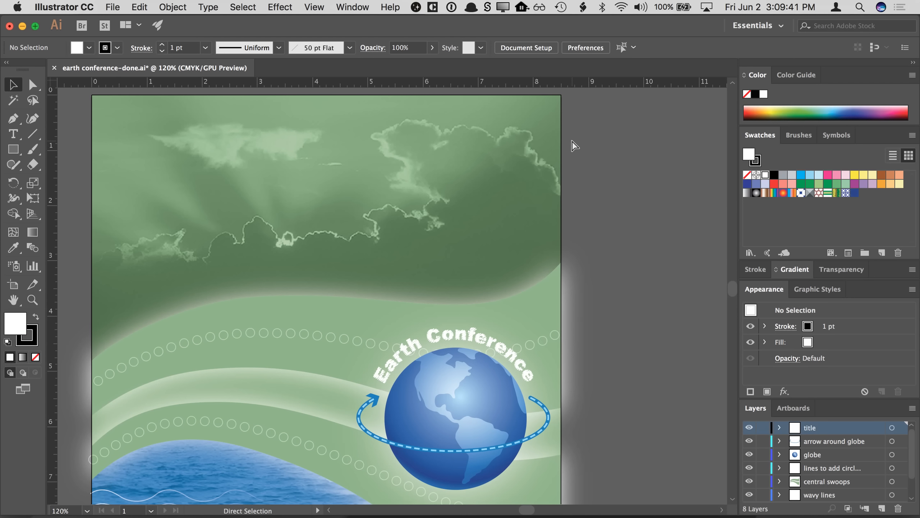
key(super+0)
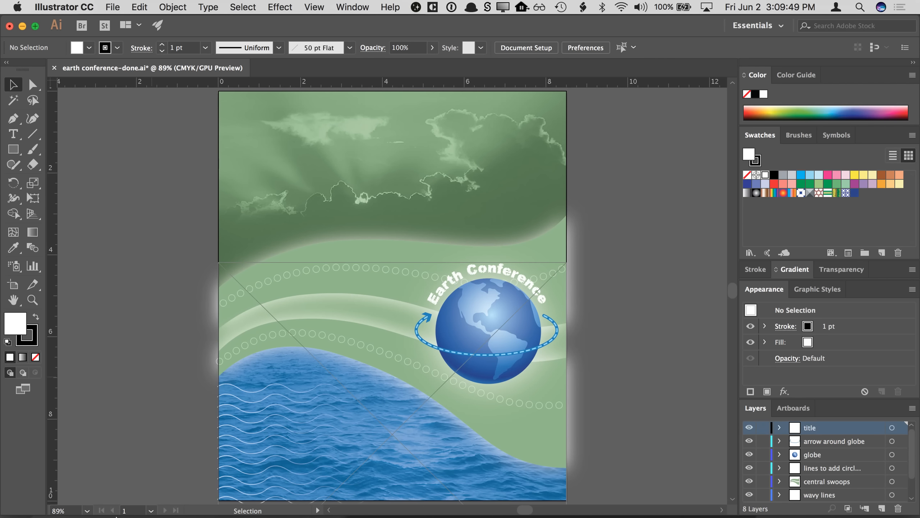
- Open sun-clouds.tif and waves.tif from the seminarFiles-earthConference folder in Photoshop
click(46, 498)
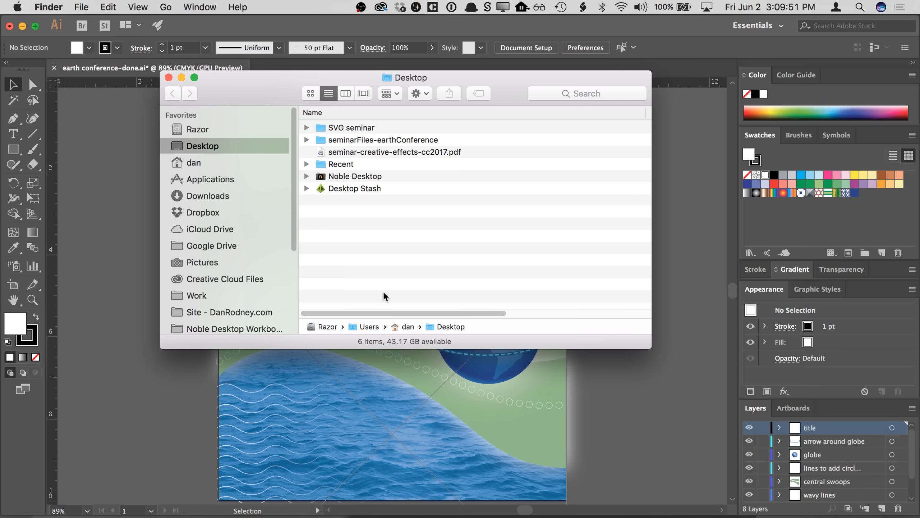
double_click(397, 139)
click(443, 154)
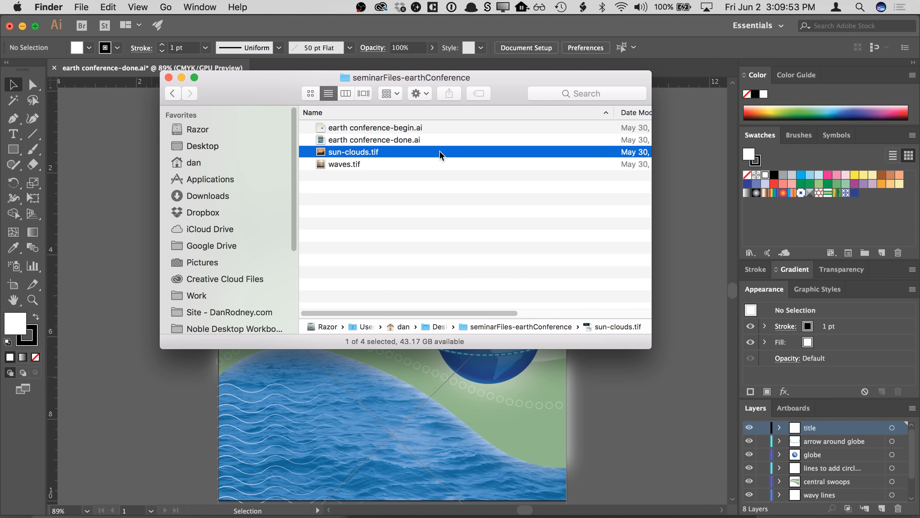
shift+click(421, 165)
double_click(394, 159)
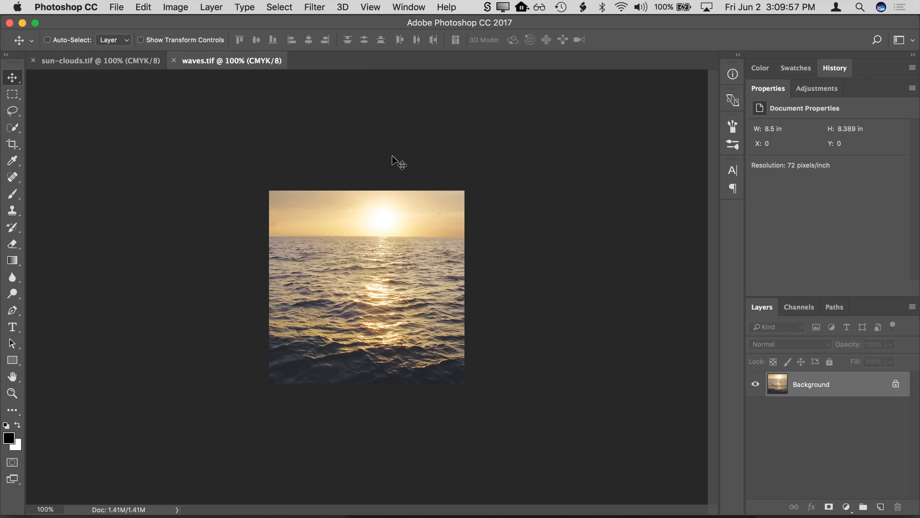
- Fit each photo to the window and compare the waves and sun-clouds images
key(super+0)
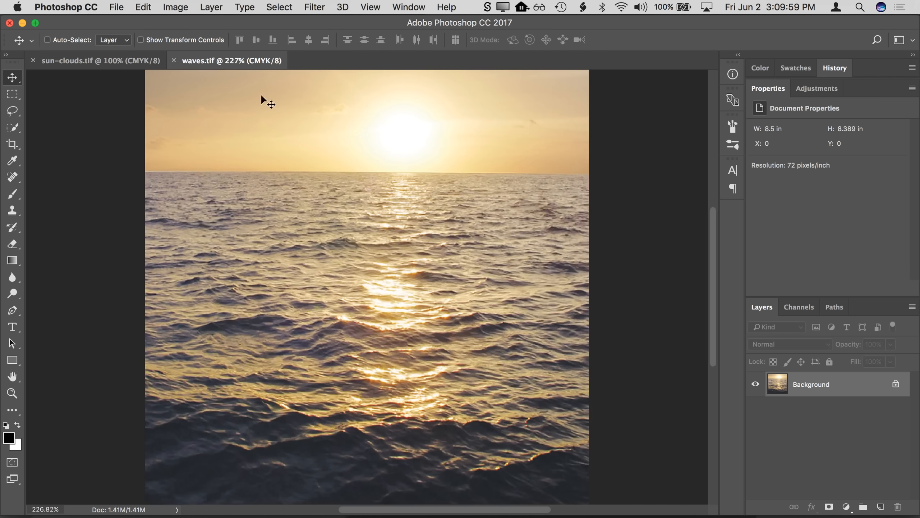
click(142, 60)
key(super+0)
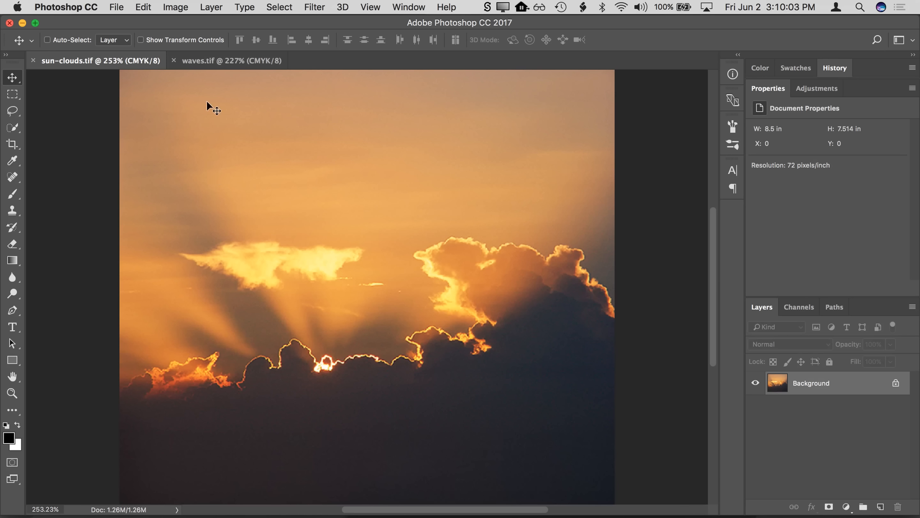
click(217, 62)
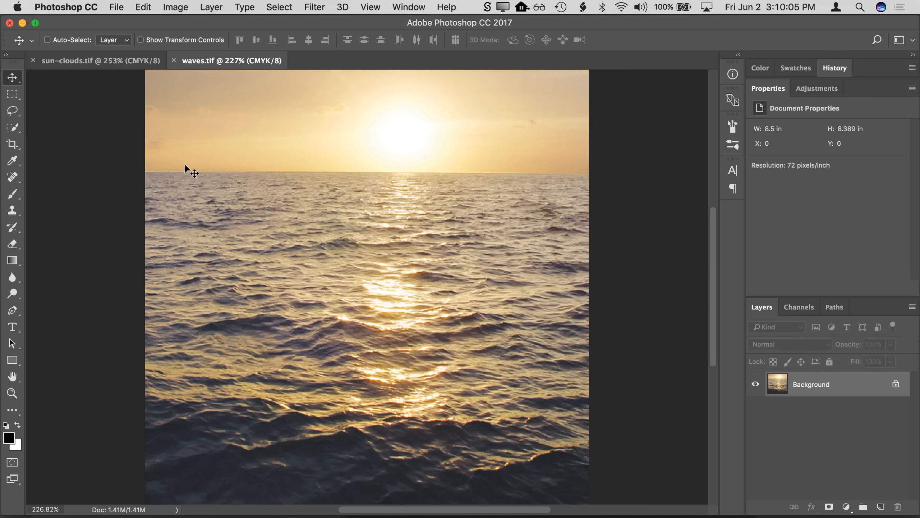
- Return to Illustrator and close earth conference-done.ai without saving
mouse_move(405, 507)
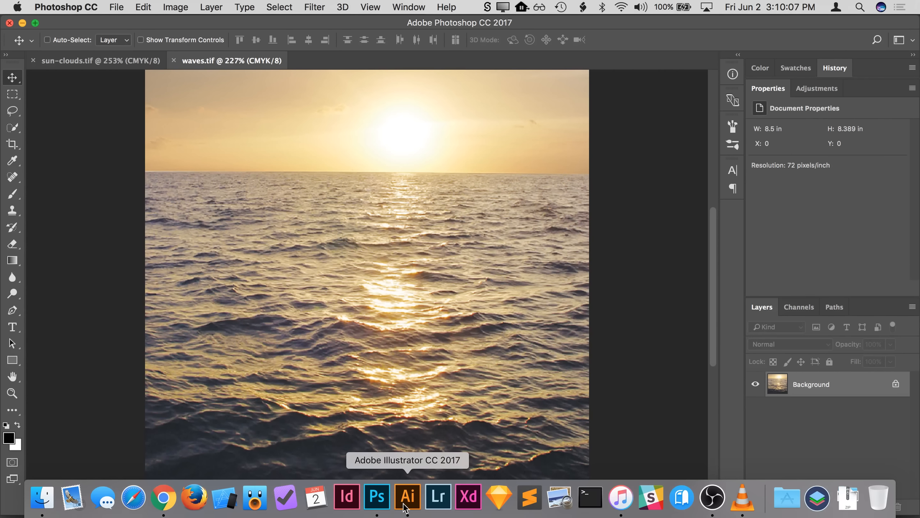
click(406, 497)
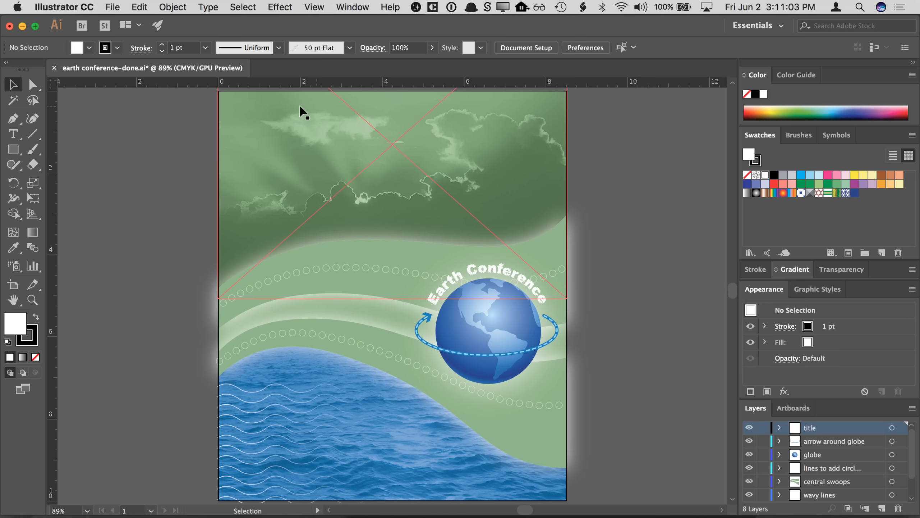
click(55, 69)
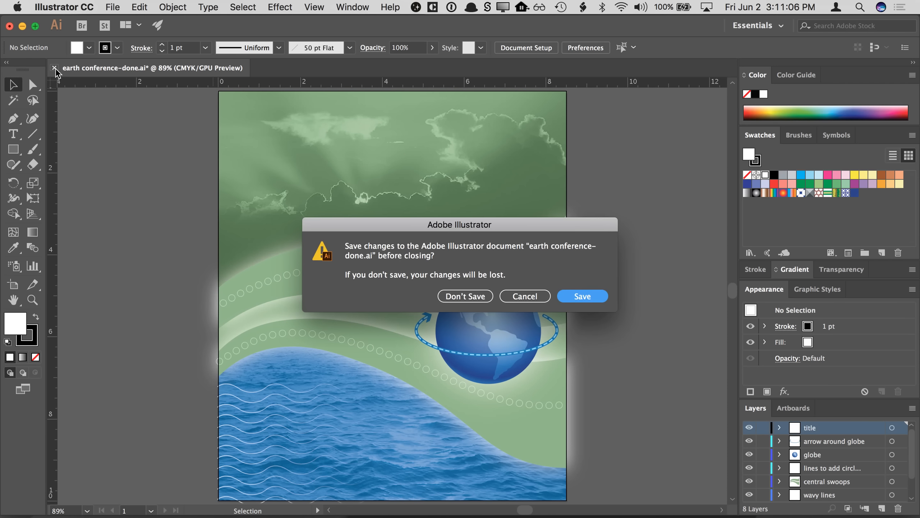
click(455, 299)
- Open earth conference-begin.ai from the seminarFiles-earthConference folder and dismiss the Adobe Stock tip
key(super+o)
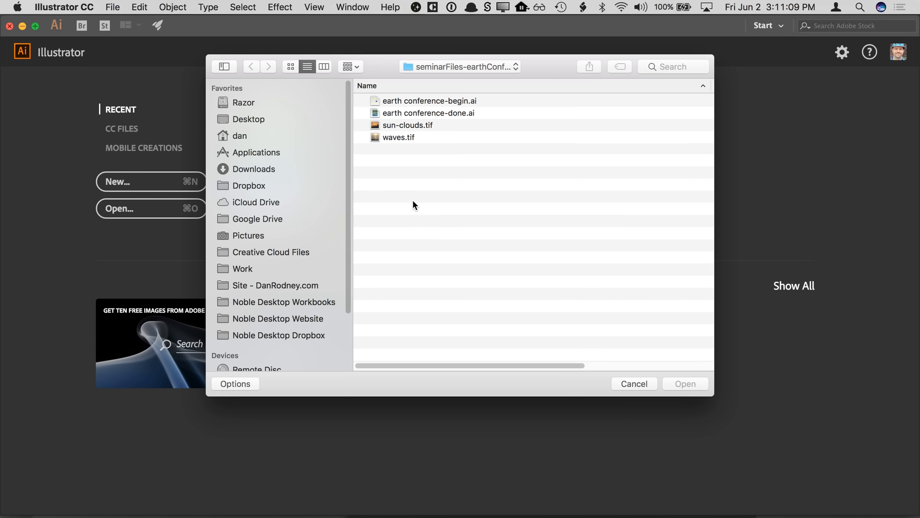
double_click(429, 102)
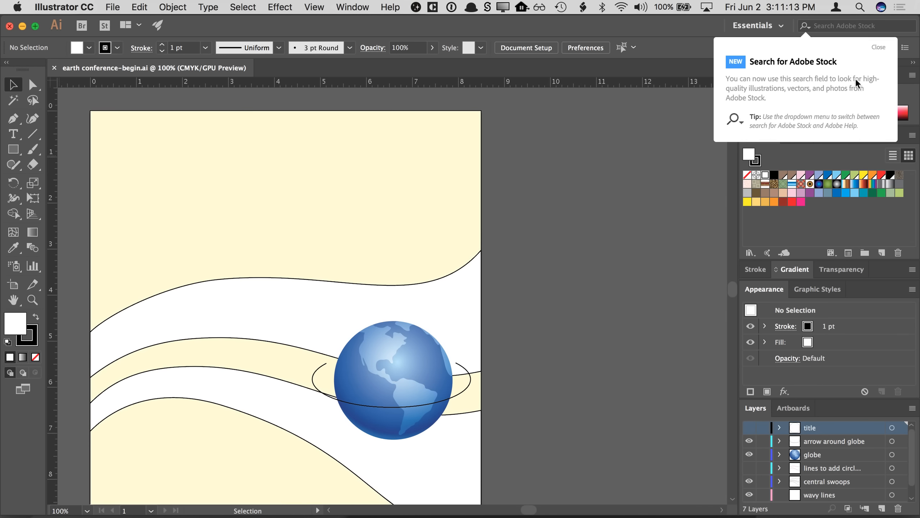
click(876, 47)
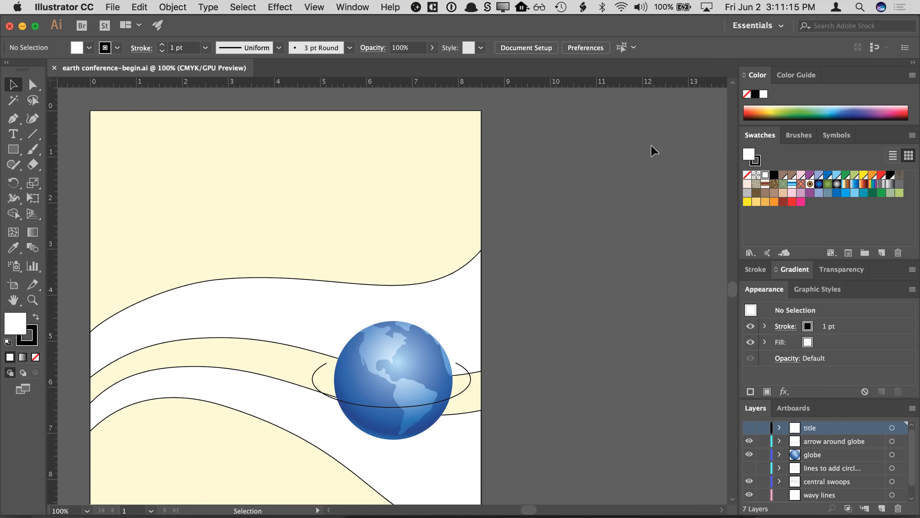
key(space)
drag(574, 174, 622, 152)
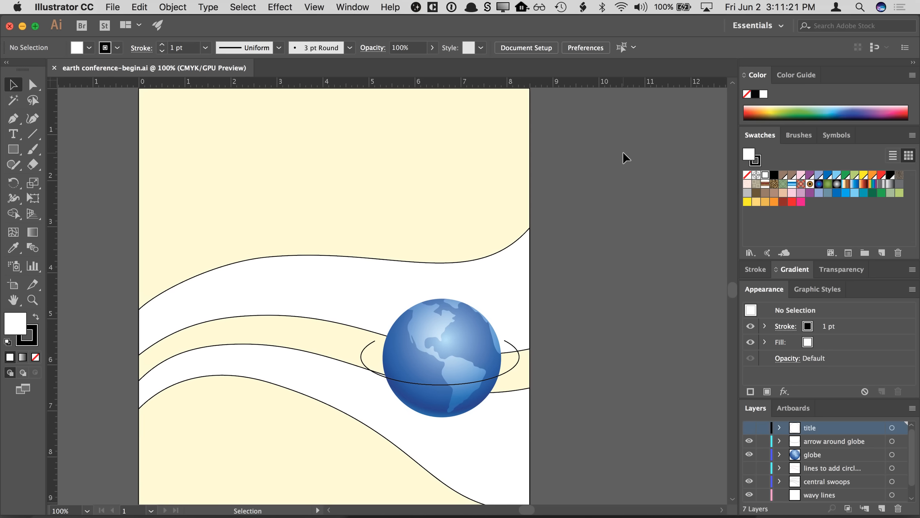
key(a)
key(super+Tab)
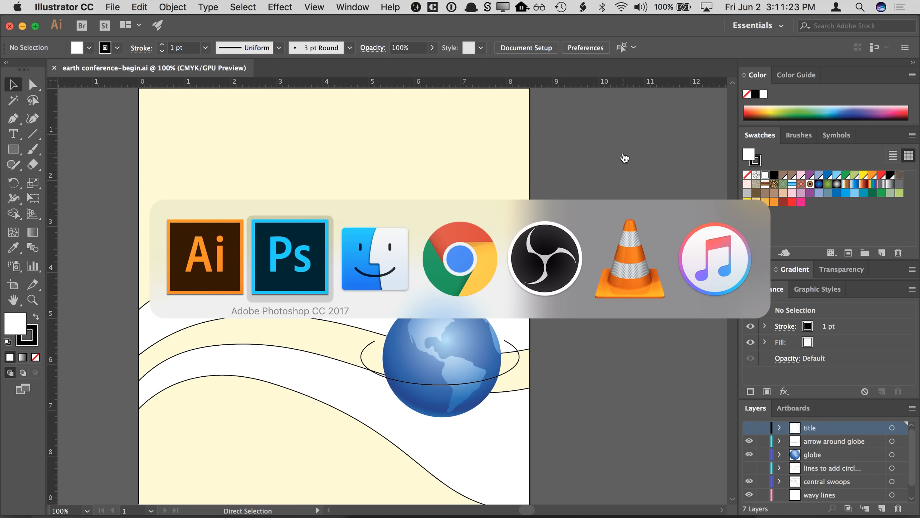
key(super+Tab)
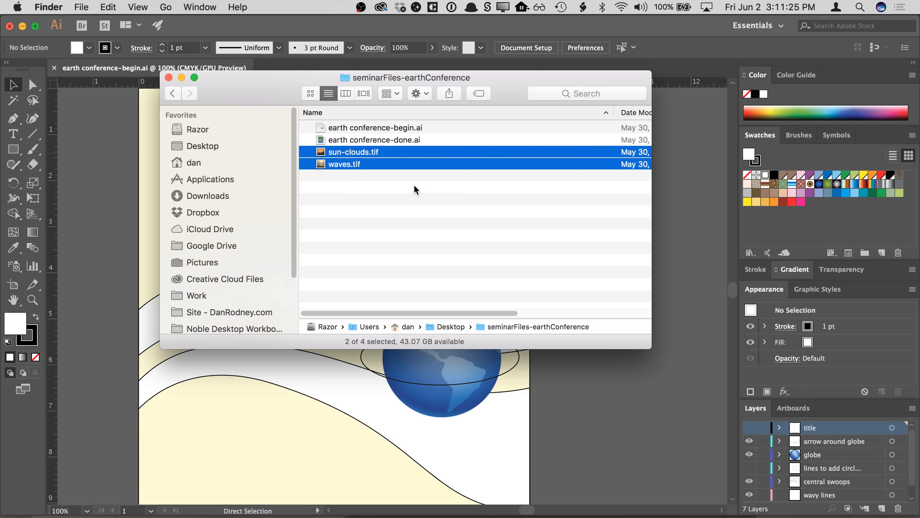
click(413, 187)
drag(502, 95, 506, 118)
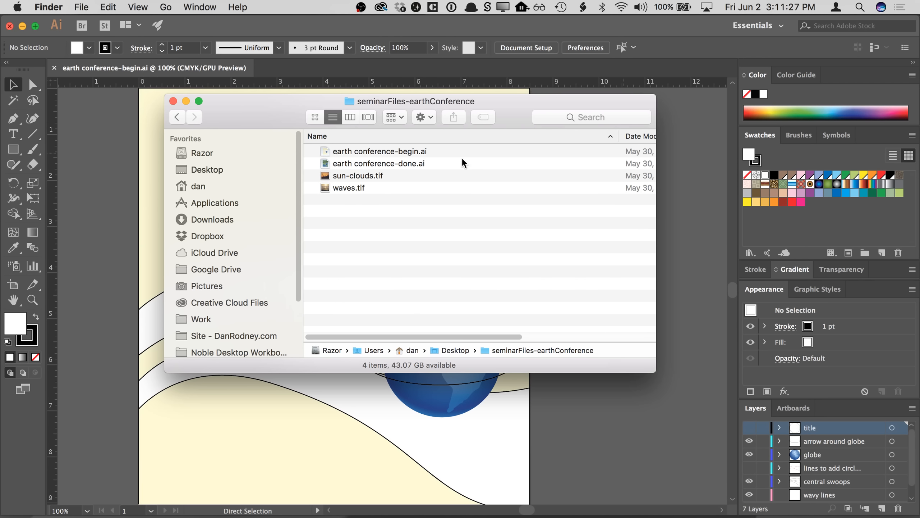
- Examine sun-clouds.tif and waves.tif in the seminarFiles-earthConference folder window, then return to the poster document
click(436, 178)
click(434, 200)
click(677, 154)
key(super+Tab)
click(411, 175)
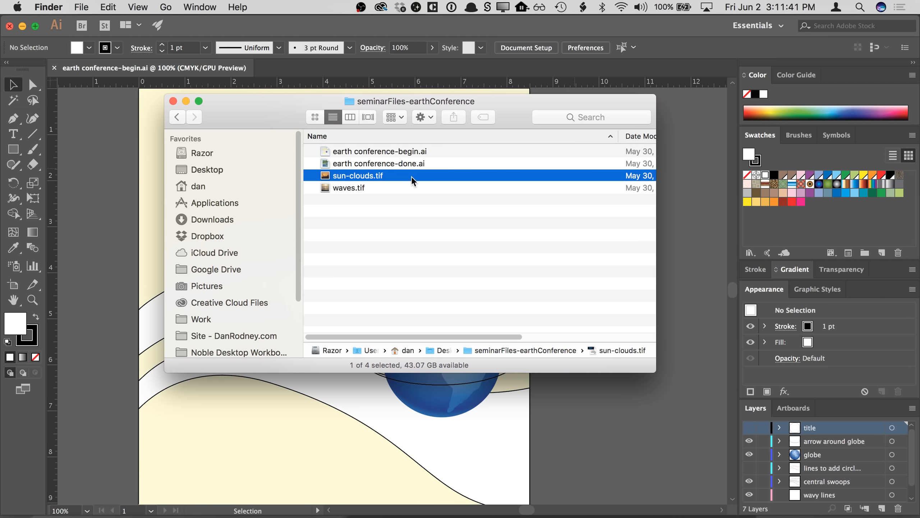
click(400, 188)
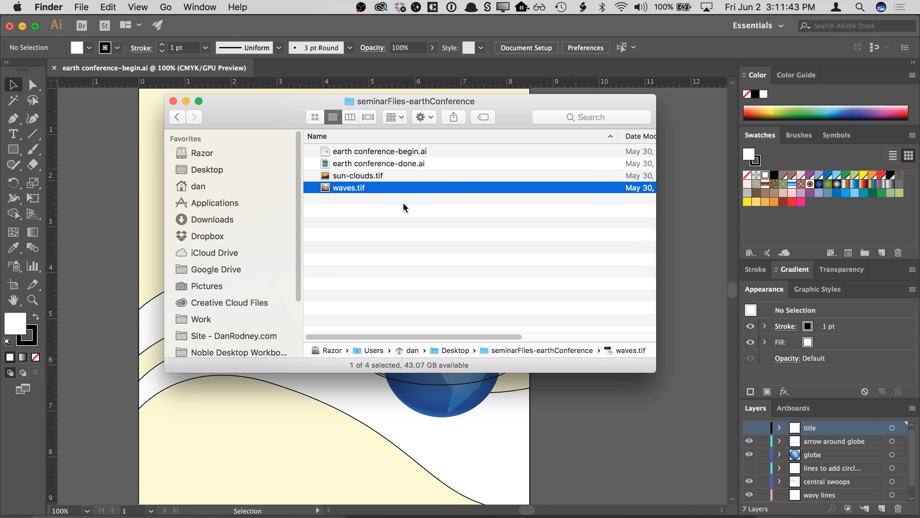
click(402, 202)
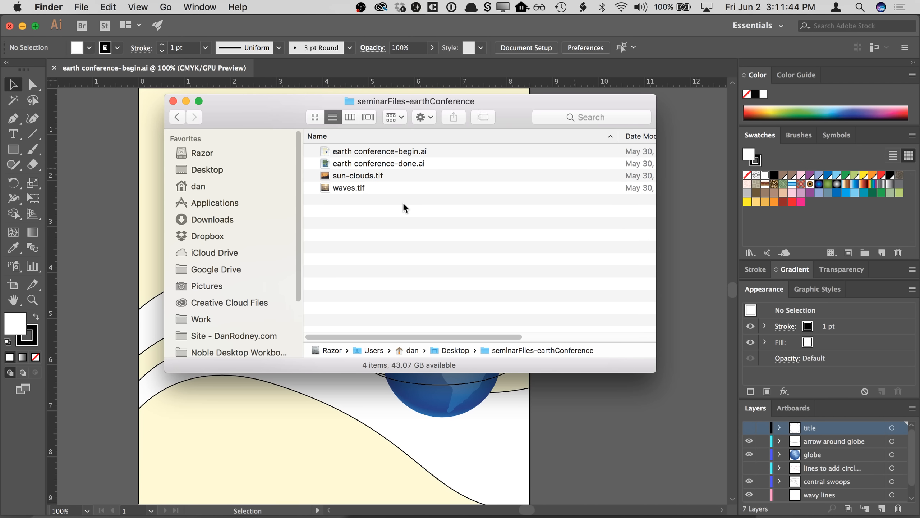
click(409, 177)
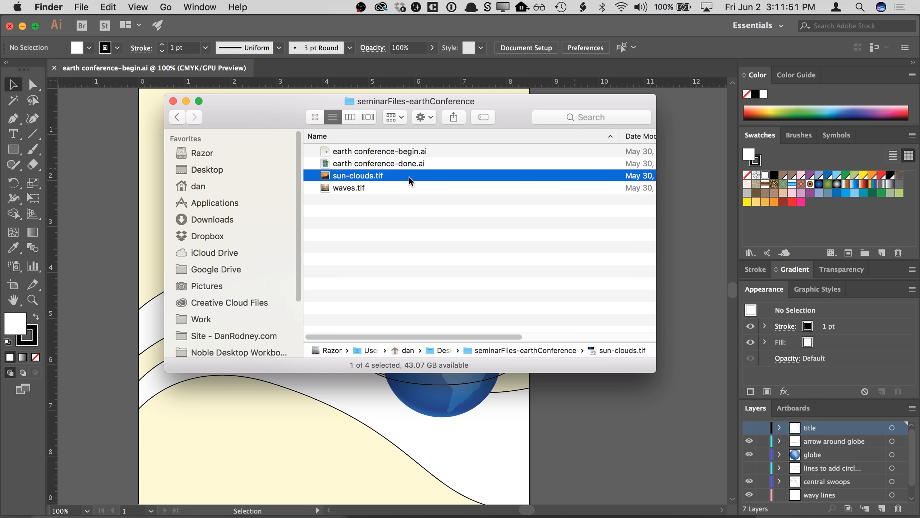
click(417, 212)
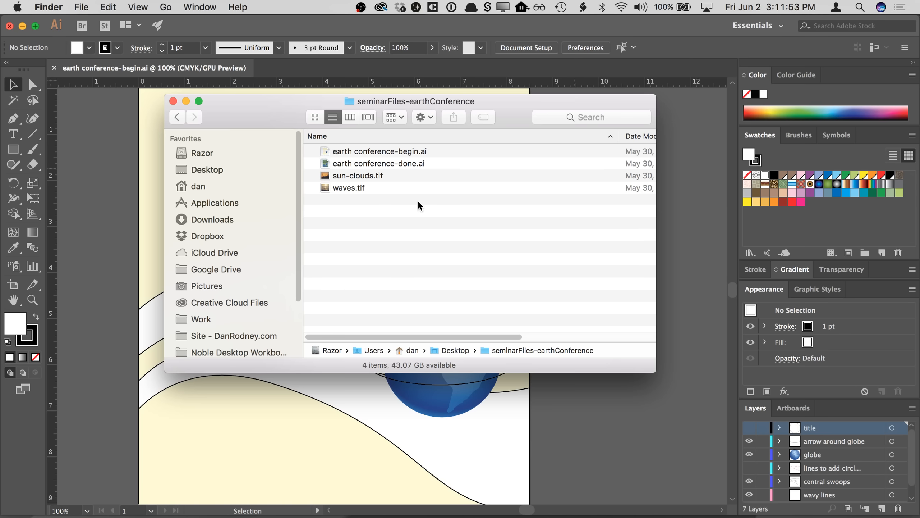
click(405, 176)
click(403, 189)
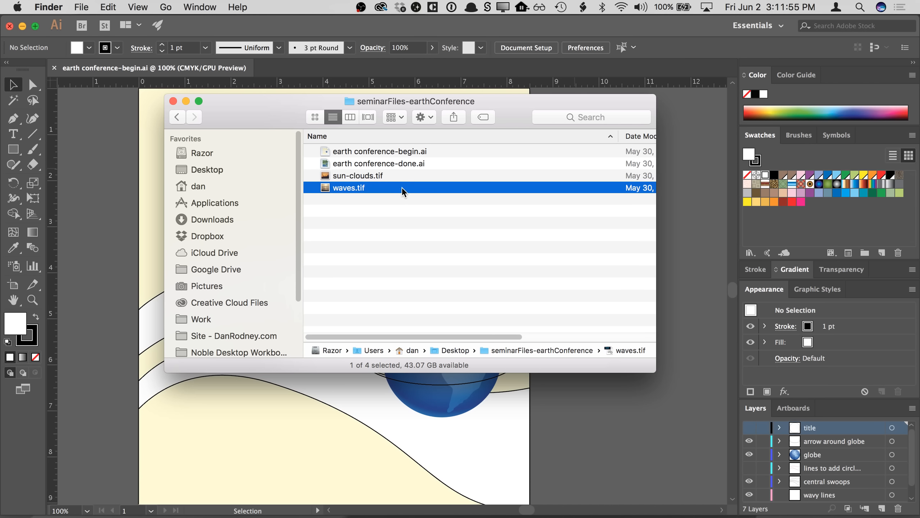
click(411, 196)
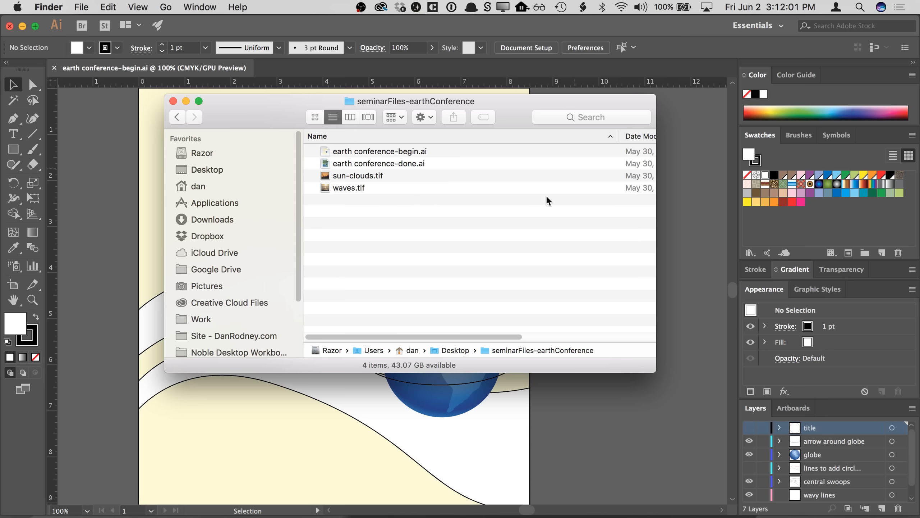
click(681, 198)
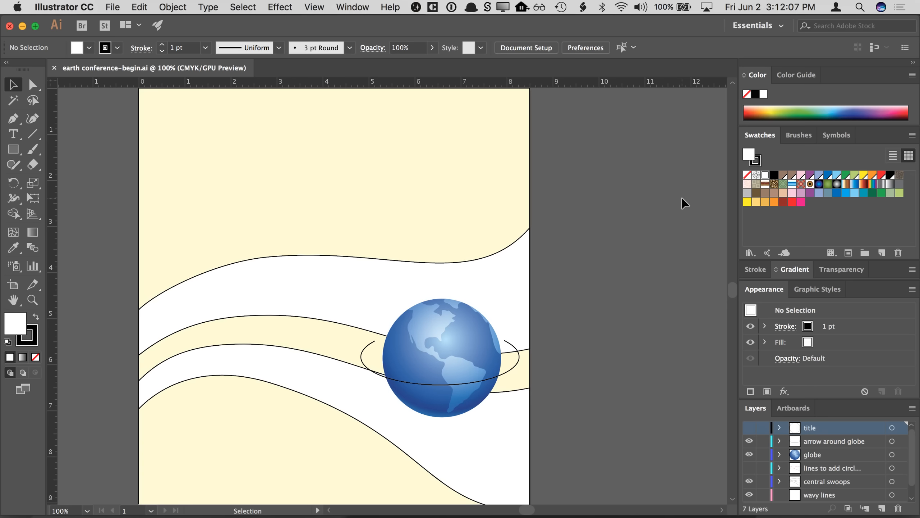
- Fit the artboard in the window and toggle each layer's visibility to inspect the poster's arrow, globe, swoops and background
key(super+0)
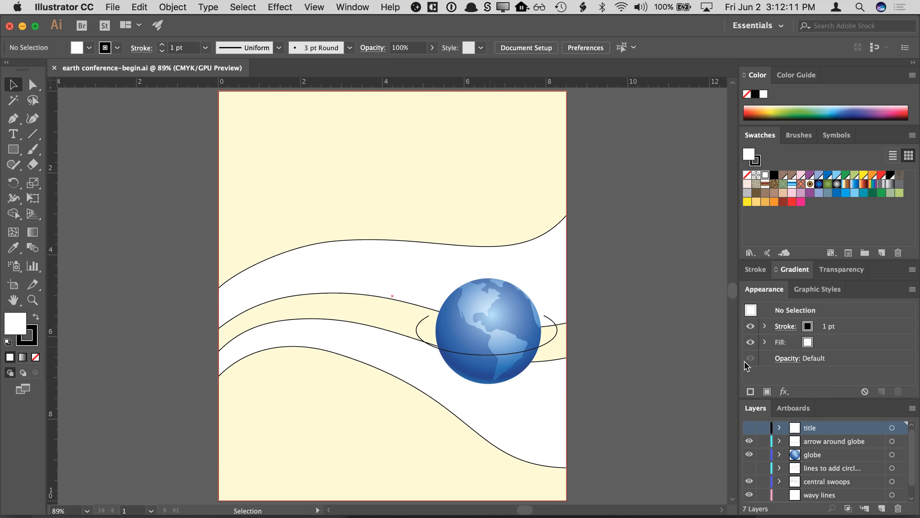
drag(821, 400, 817, 369)
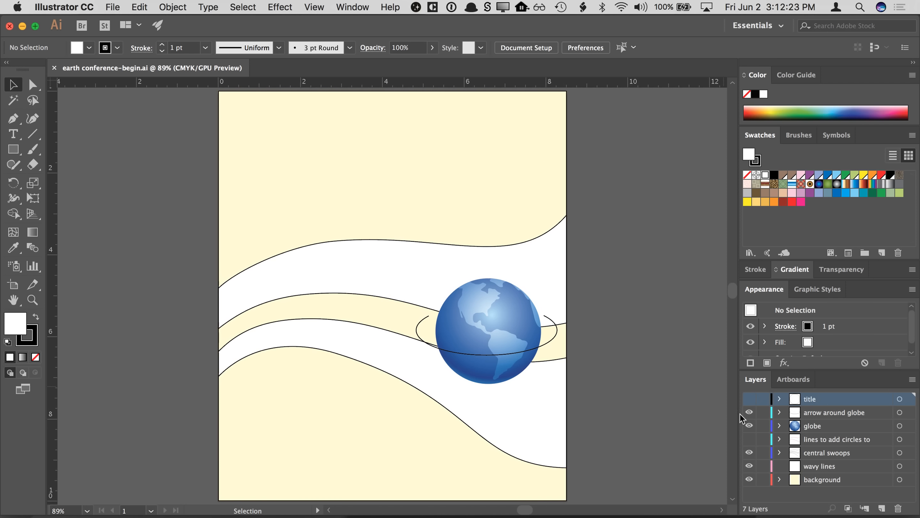
click(749, 413)
click(749, 413)
click(749, 412)
click(749, 412)
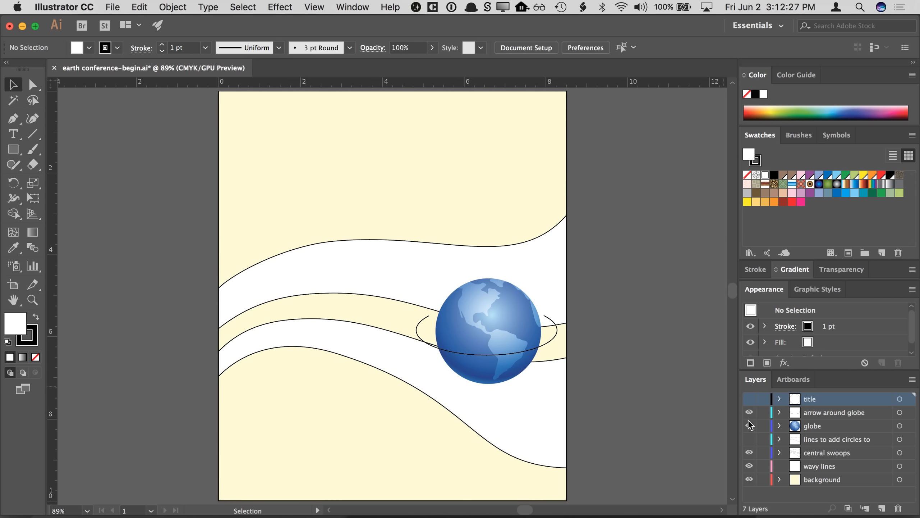
click(749, 426)
click(749, 425)
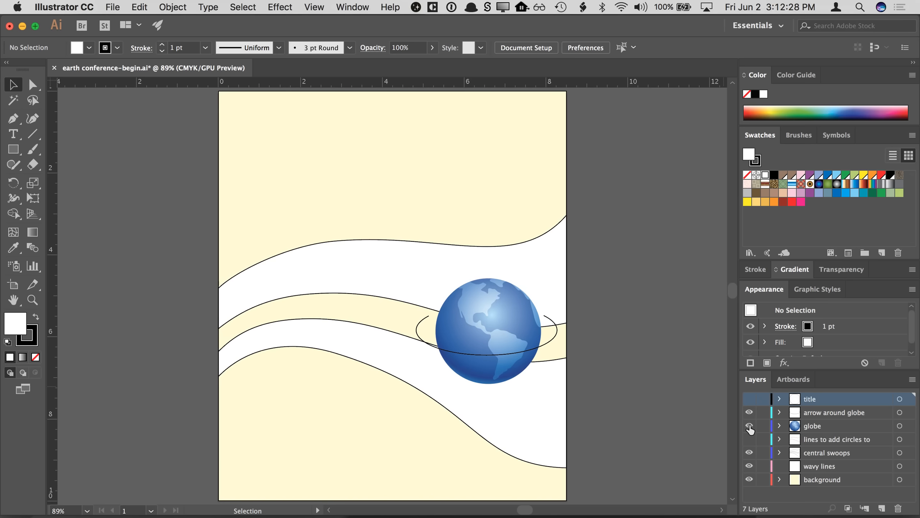
click(749, 453)
click(749, 452)
click(792, 469)
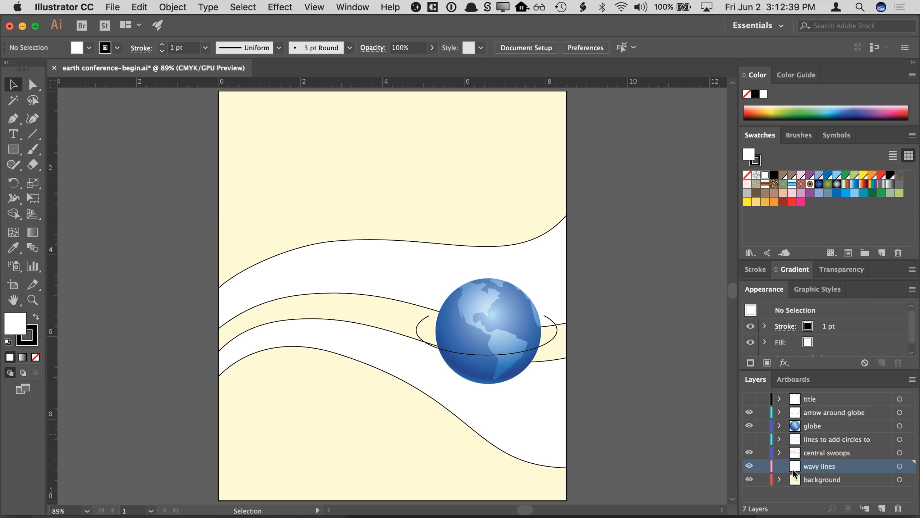
click(748, 481)
click(748, 481)
click(749, 481)
- Set the ruler units to Points
click(449, 131)
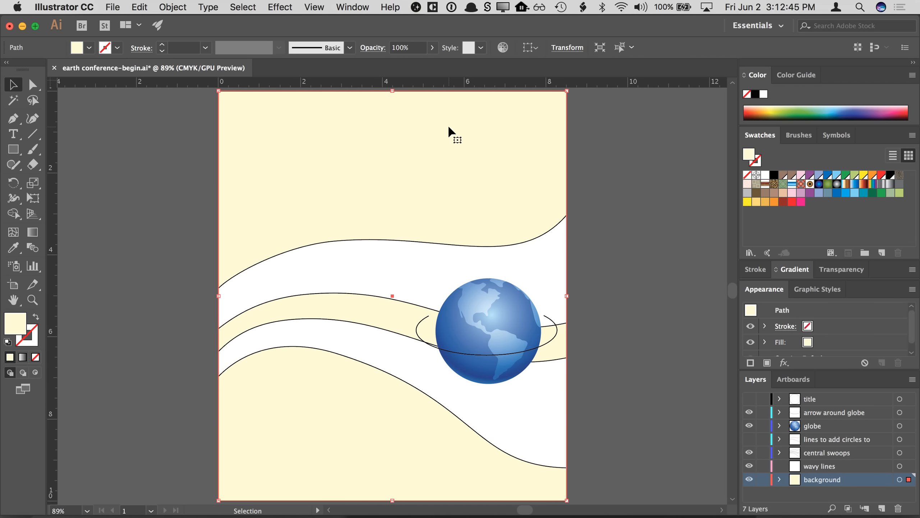
click(634, 145)
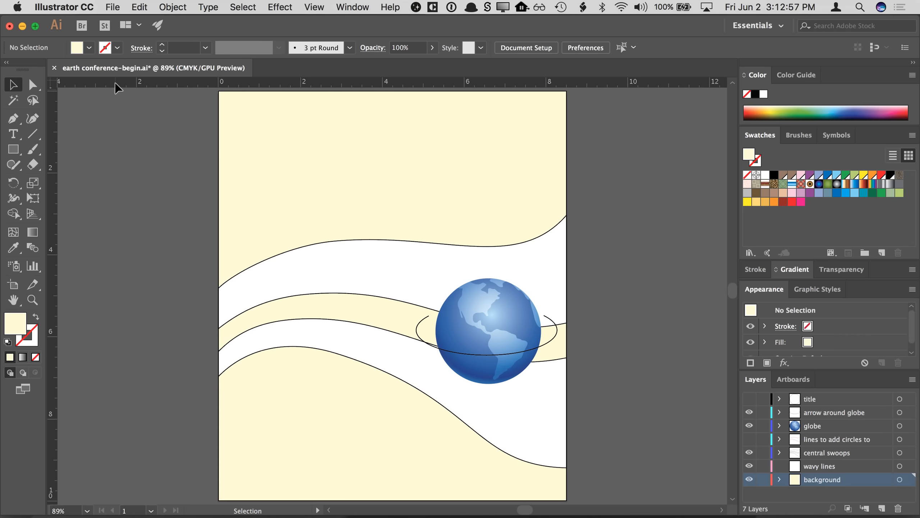
right_click(140, 84)
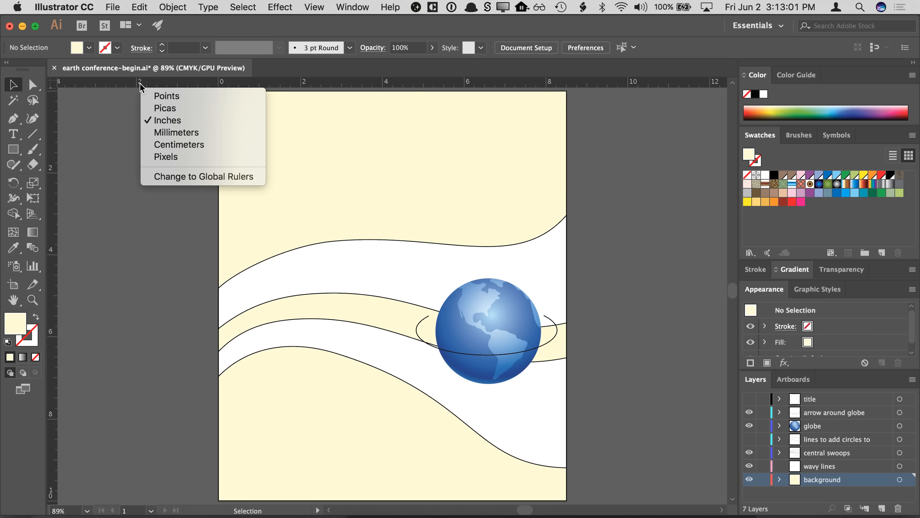
click(152, 96)
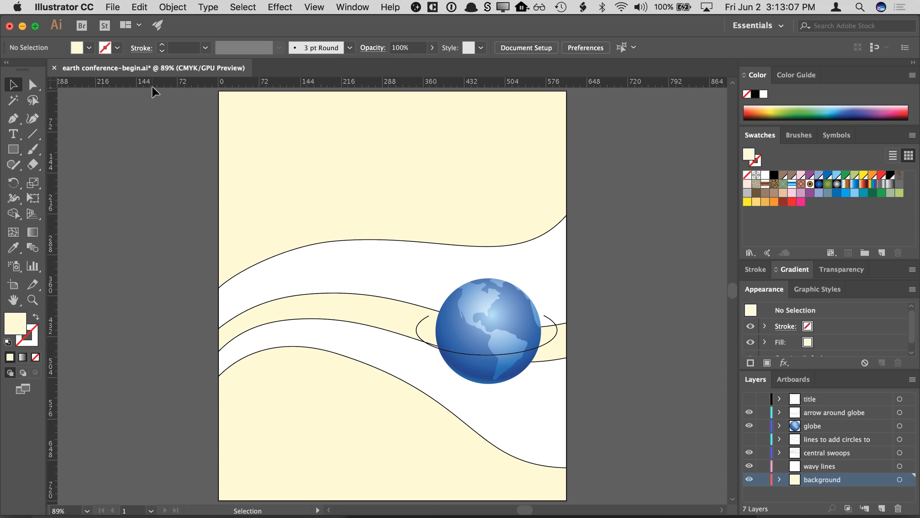
click(112, 7)
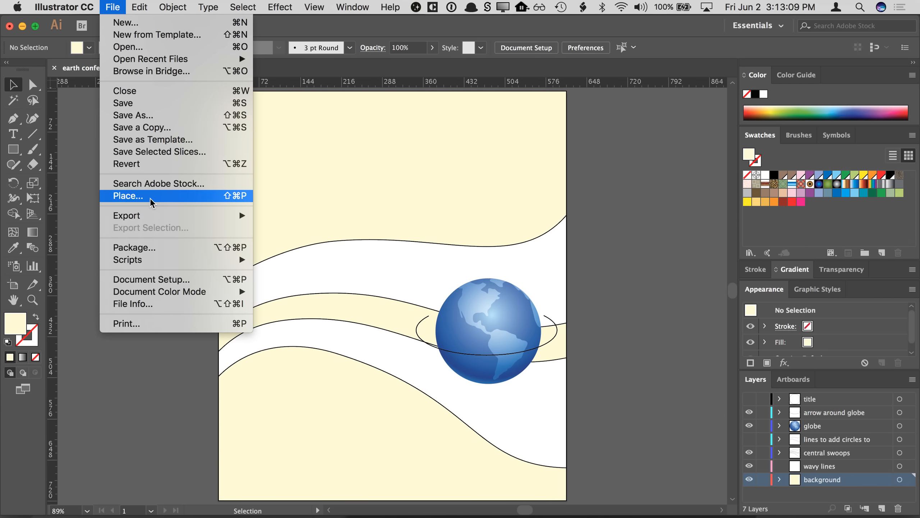
click(155, 281)
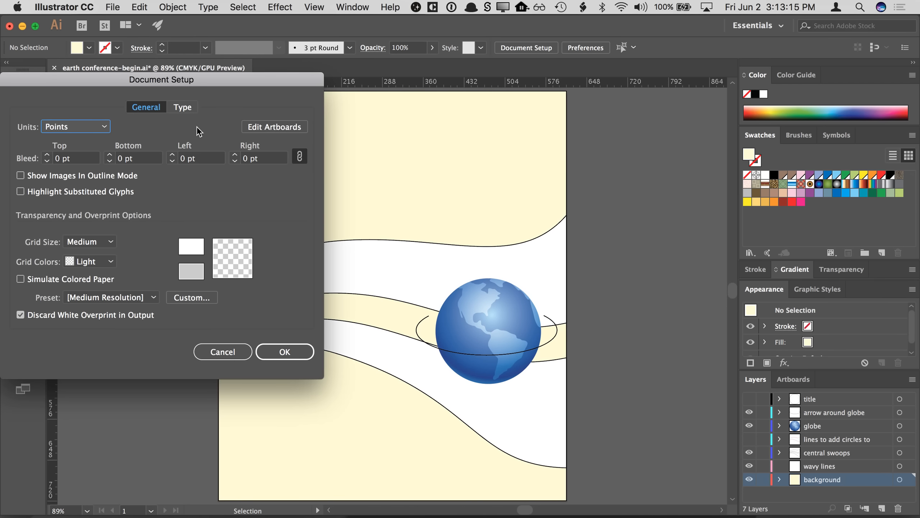
drag(194, 81, 390, 116)
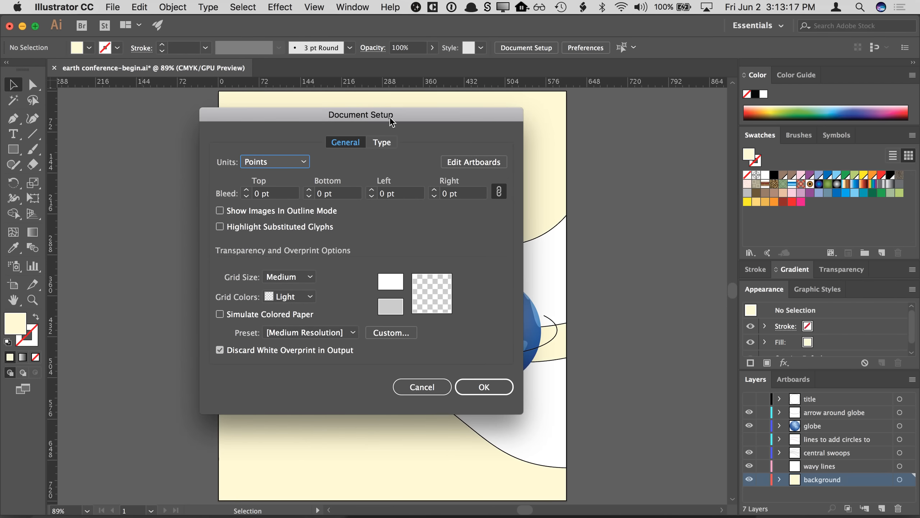
click(291, 170)
click(286, 203)
click(291, 163)
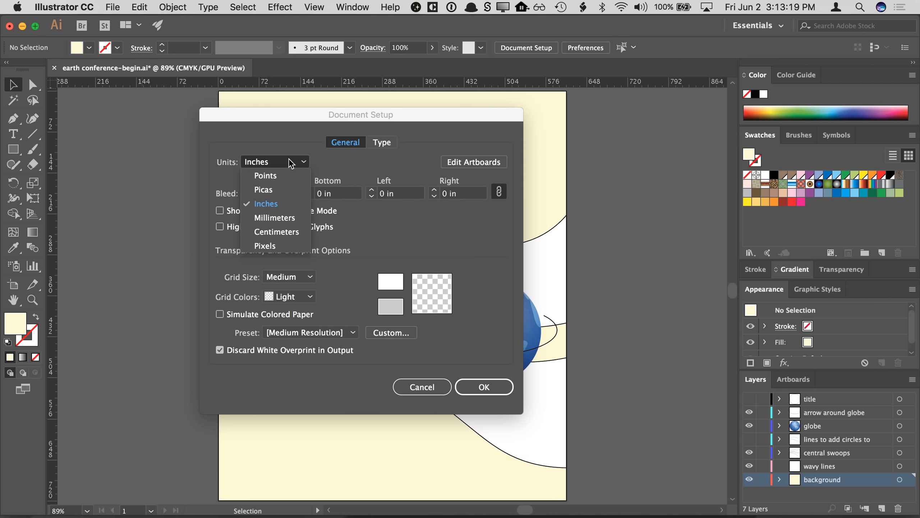
click(283, 178)
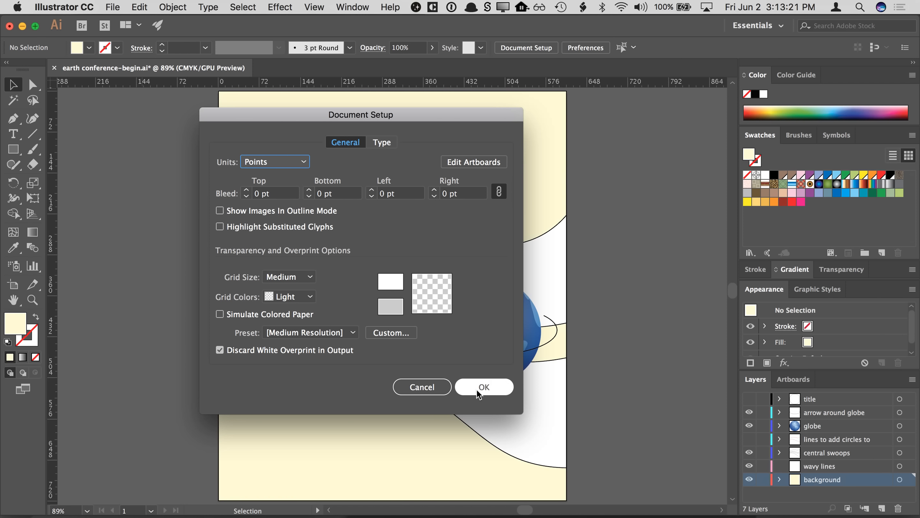
click(430, 384)
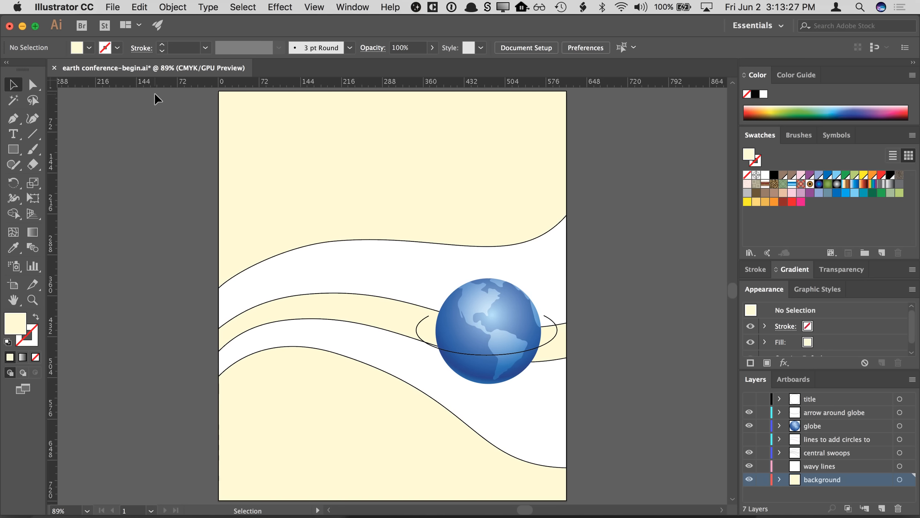
- Switch the ruler units to Inches and back to Points
right_click(174, 82)
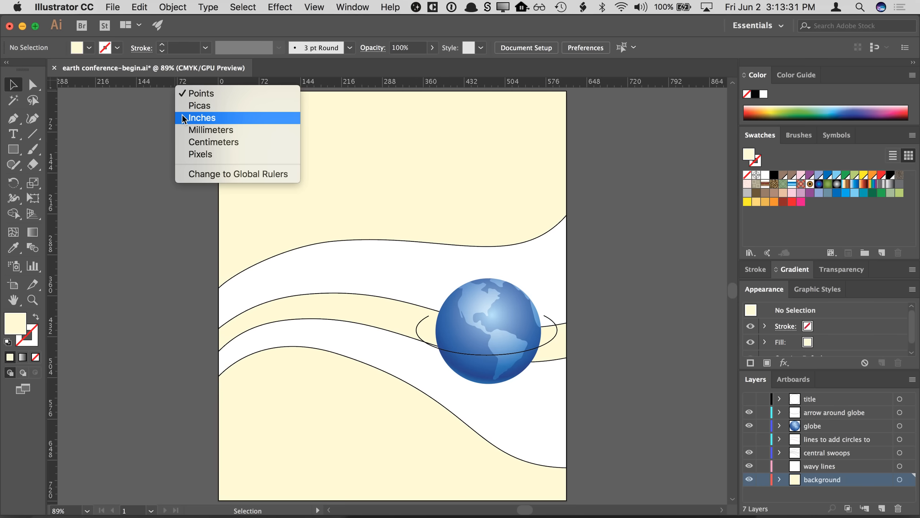
click(185, 118)
right_click(172, 82)
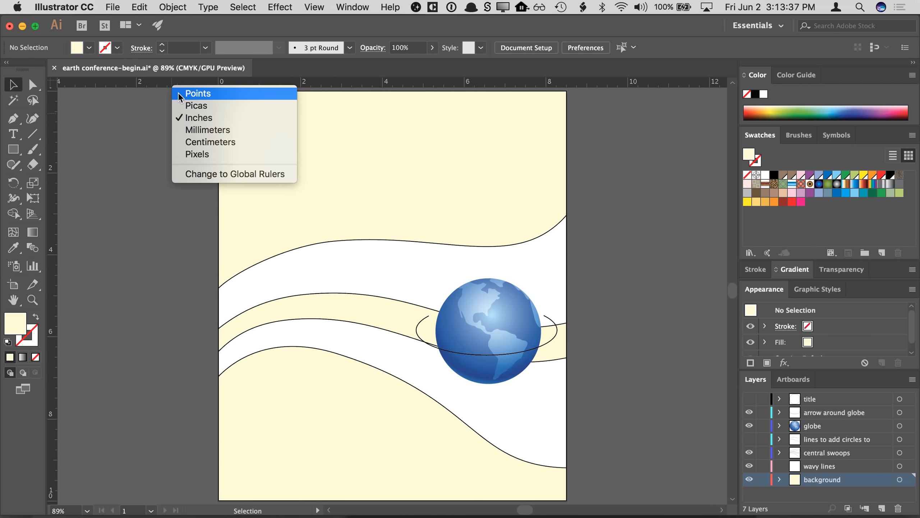
click(180, 95)
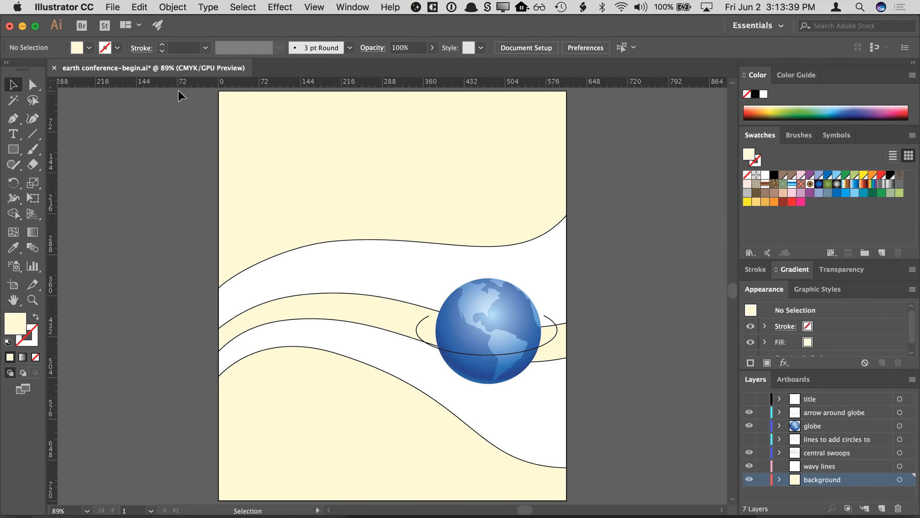
right_click(179, 83)
click(76, 176)
right_click(53, 189)
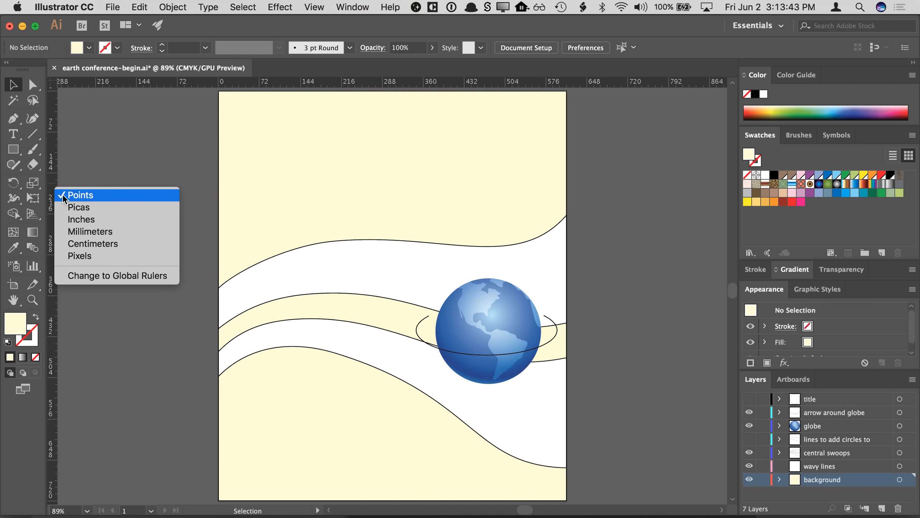
click(94, 154)
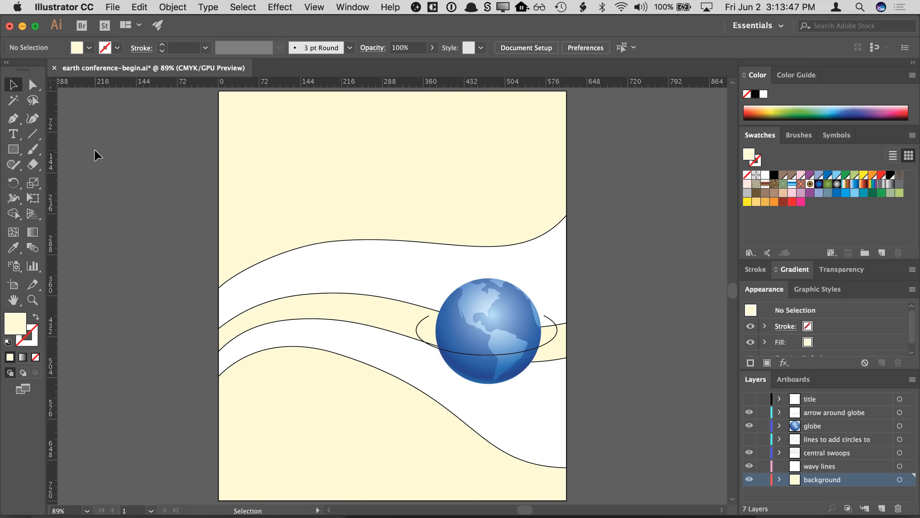
- Select all unused swatches and delete them from the document's swatches
click(299, 169)
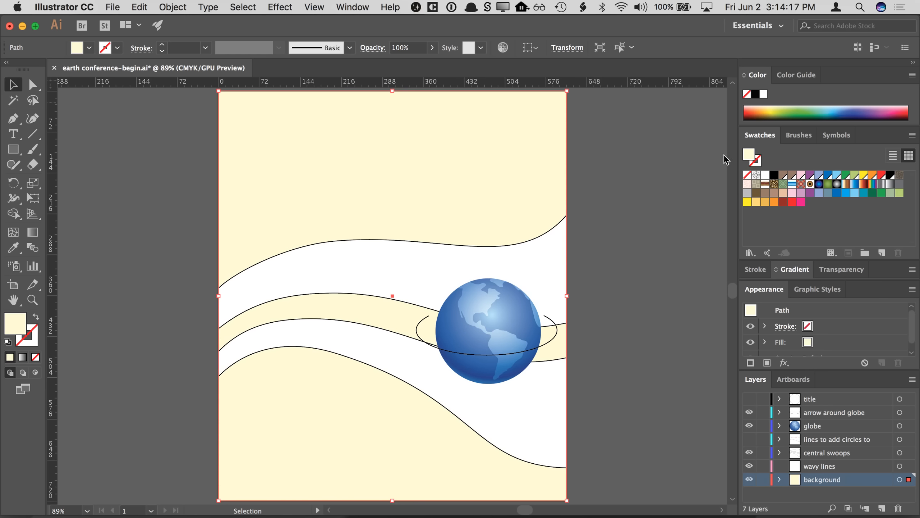
click(705, 155)
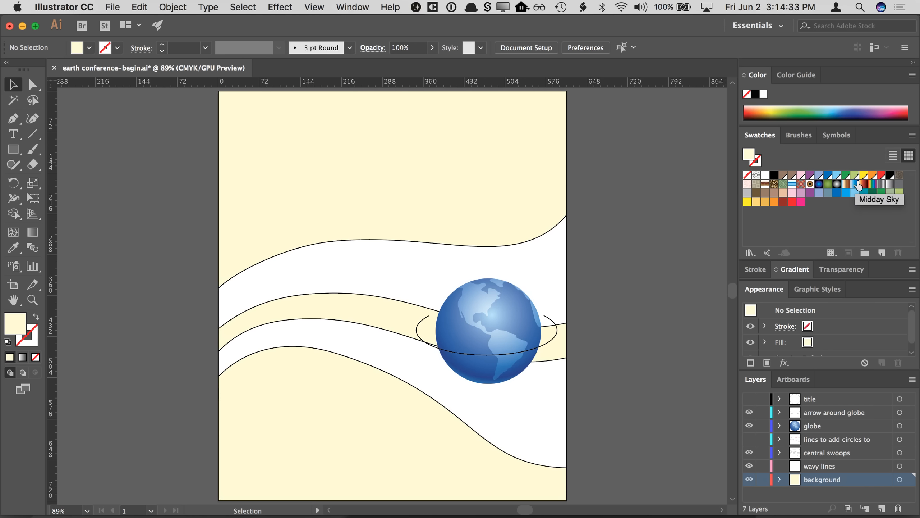
click(912, 136)
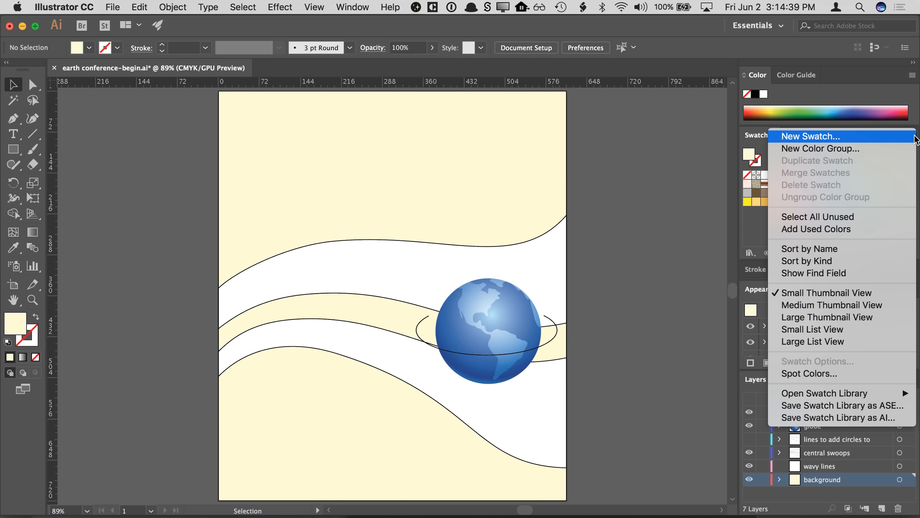
click(838, 217)
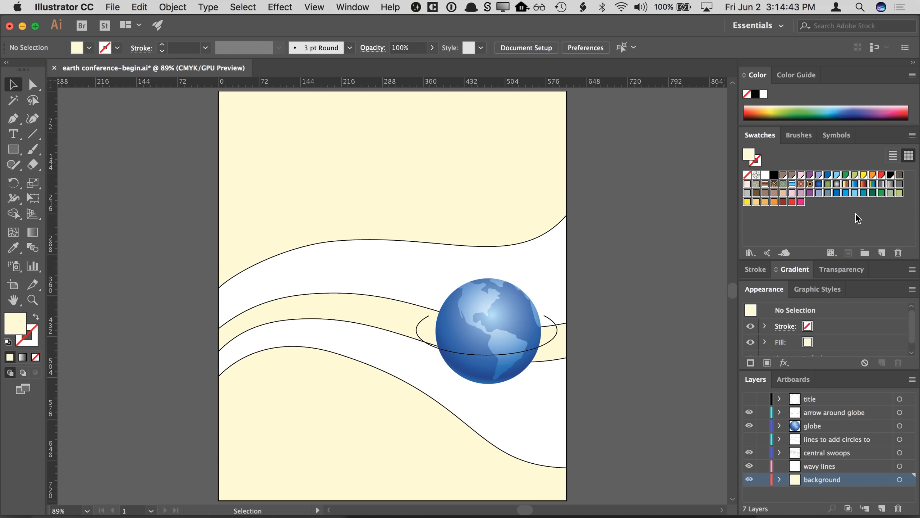
click(897, 253)
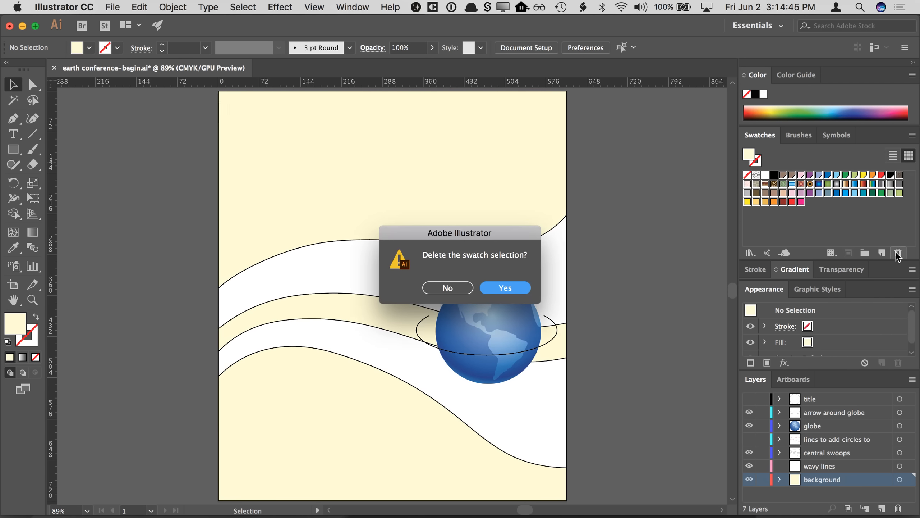
click(509, 289)
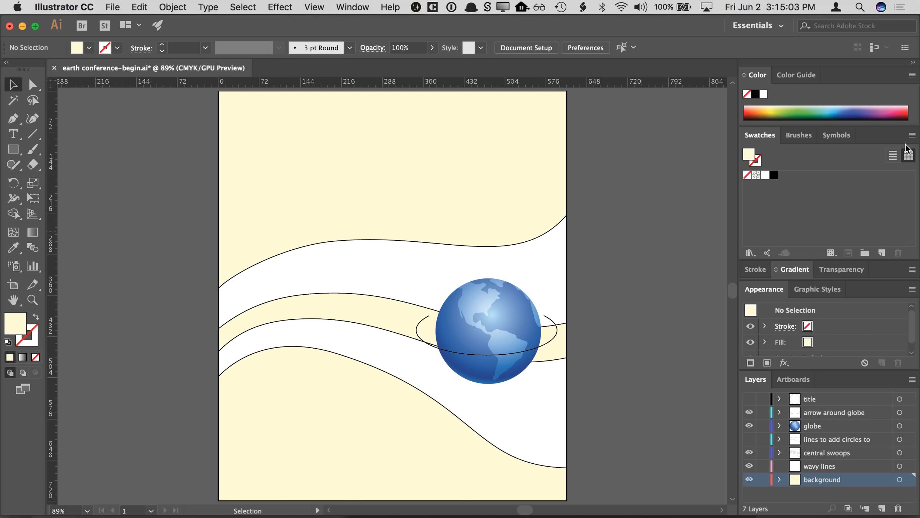
- Start a new swatch and name it earth green
click(911, 136)
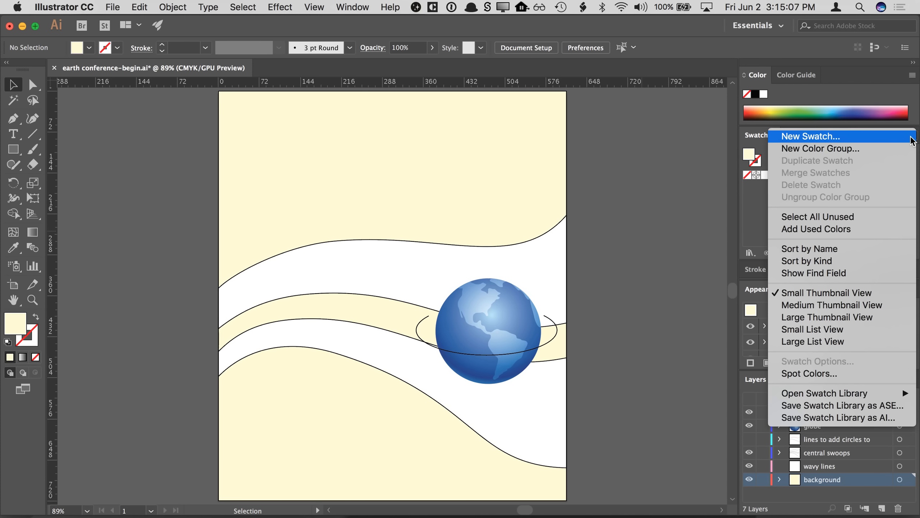
click(864, 139)
drag(193, 78, 528, 170)
text(green)
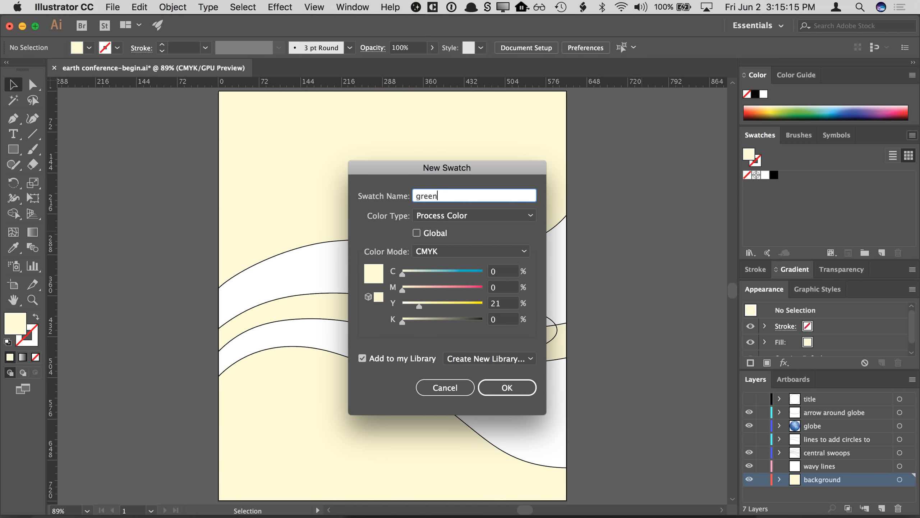
key(Tab)
key(shift+Tab)
key(Left)
text(earth)
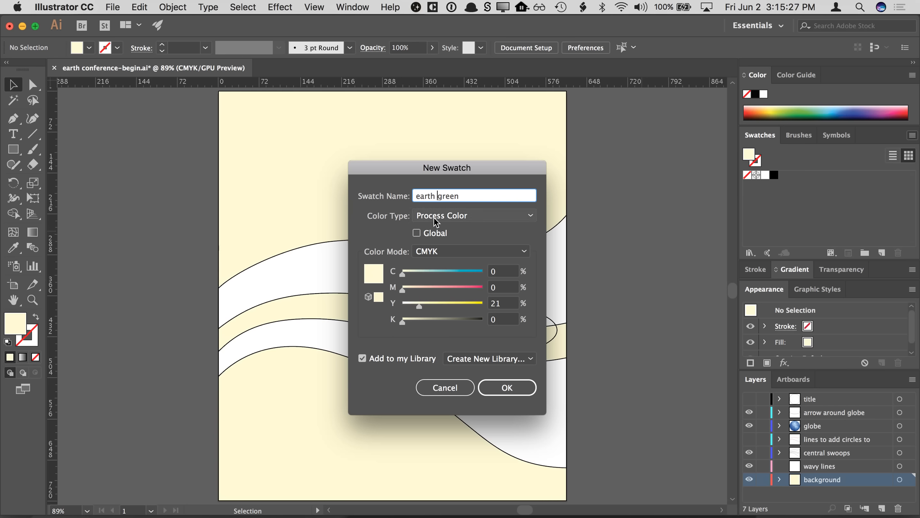
- Keep the Process Color type and CMYK mode, and turn off adding the swatch to the library
click(451, 250)
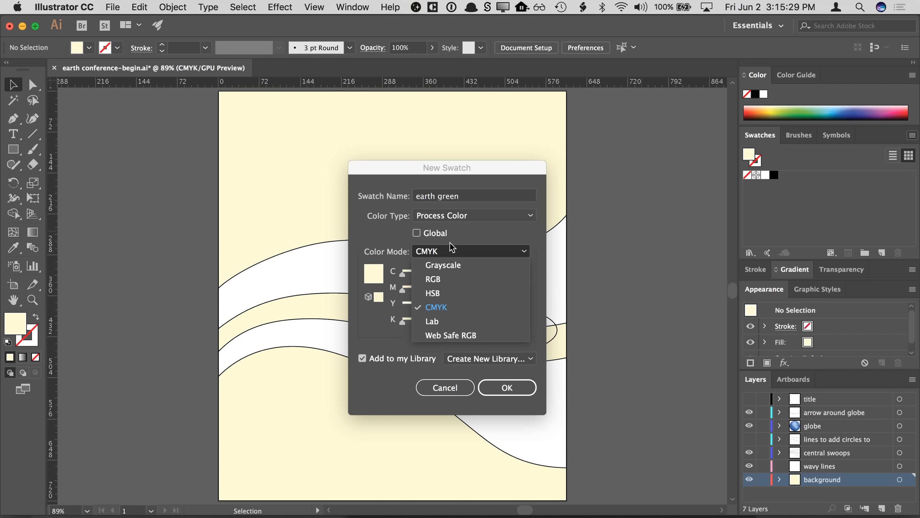
click(452, 217)
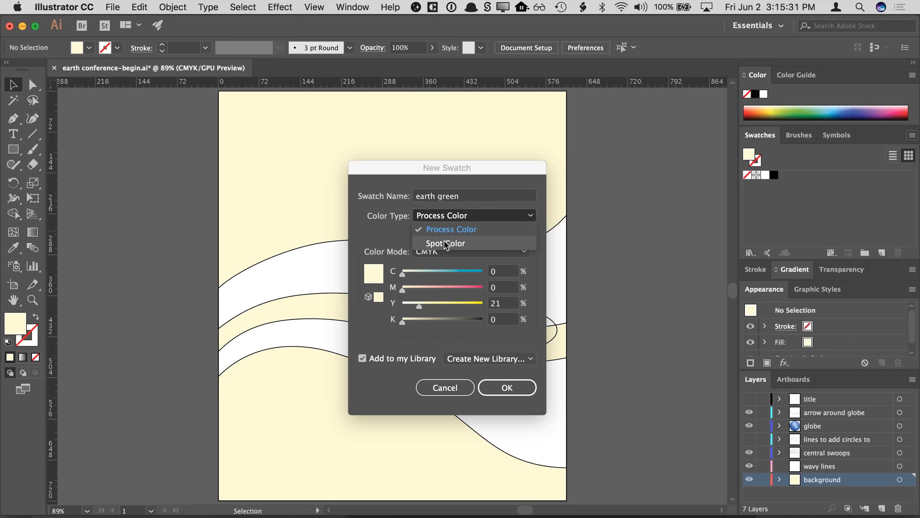
click(443, 229)
click(429, 252)
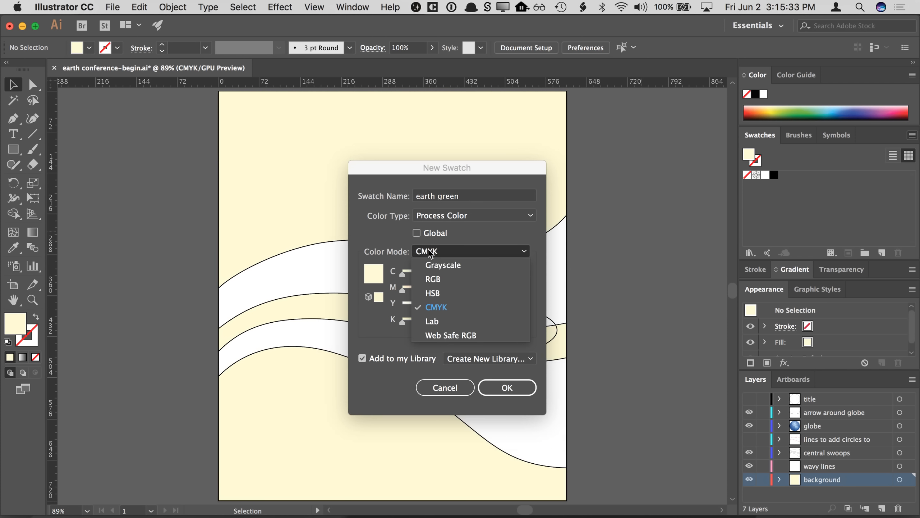
click(436, 311)
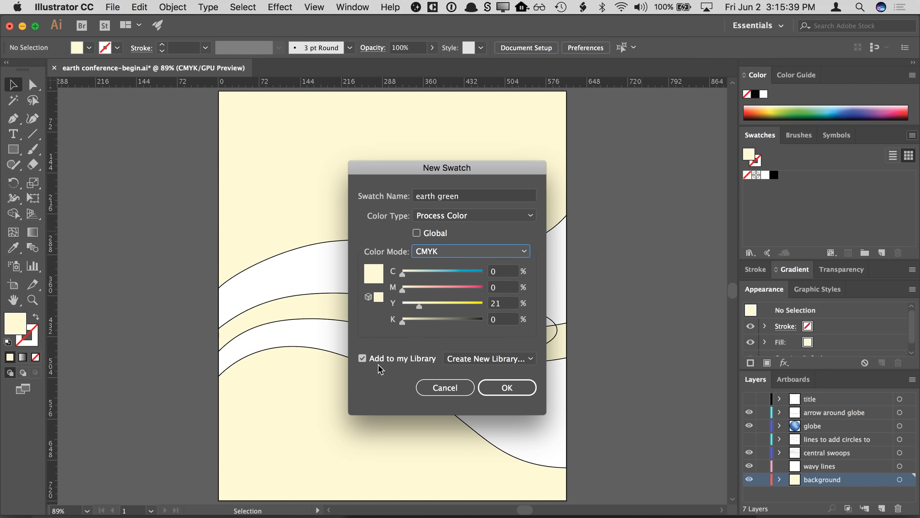
click(405, 361)
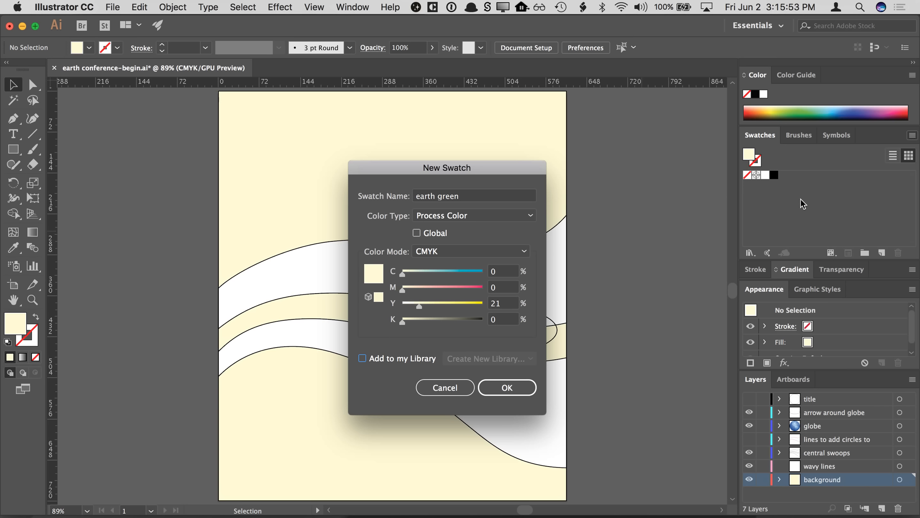
- Set the new swatch's CMYK values to C 45, M 10, Y 56, K 0
click(503, 276)
text(45)
key(Tab)
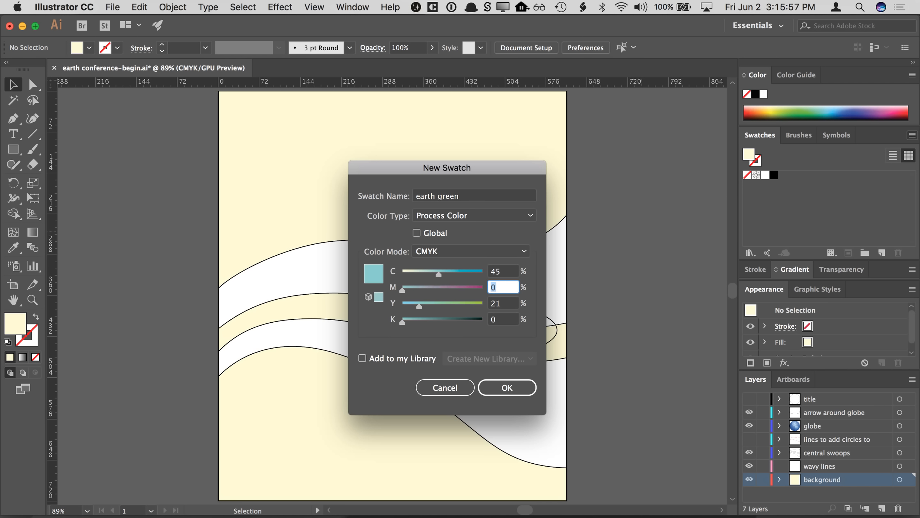
text(10)
key(Tab)
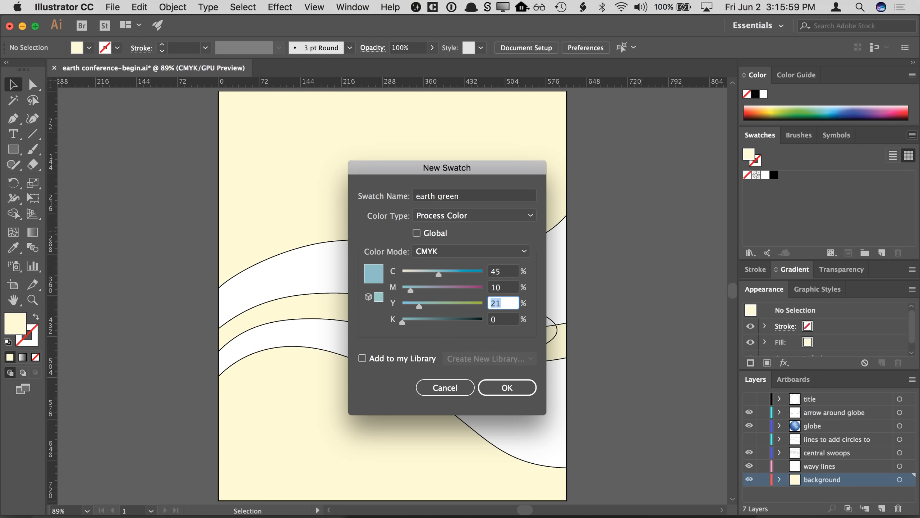
text(56)
key(Tab)
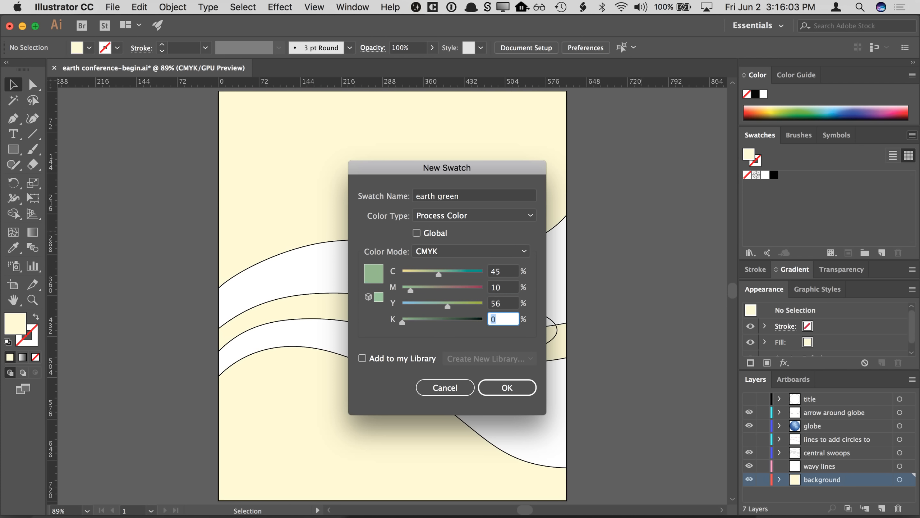
click(505, 304)
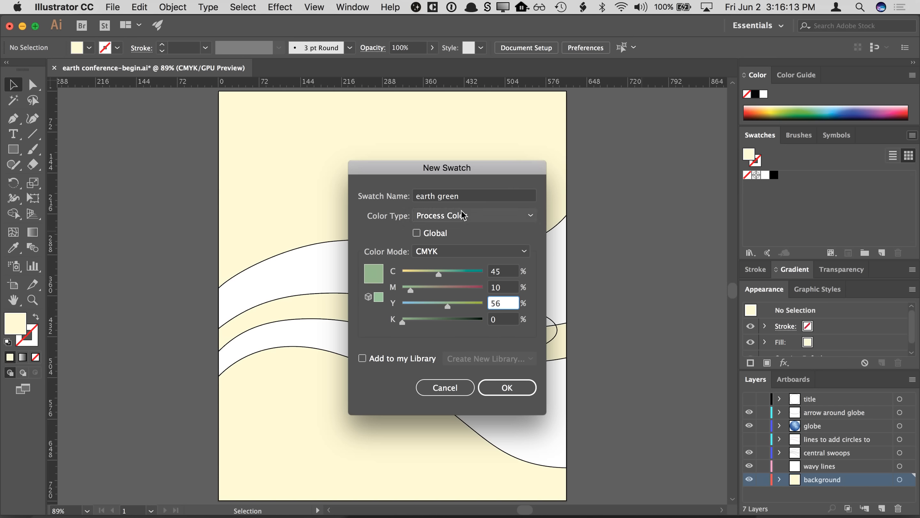
- Toggle the Global option on and off and save the earth green swatch
click(443, 234)
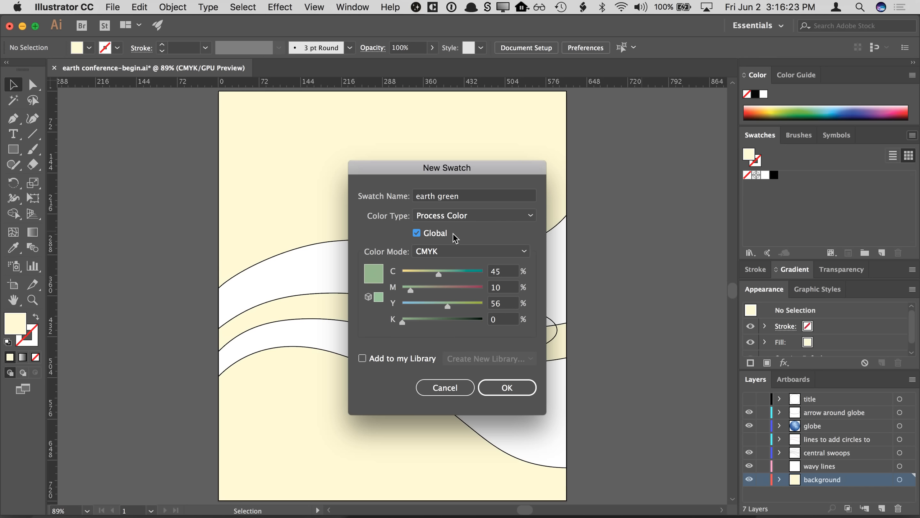
click(442, 236)
click(511, 388)
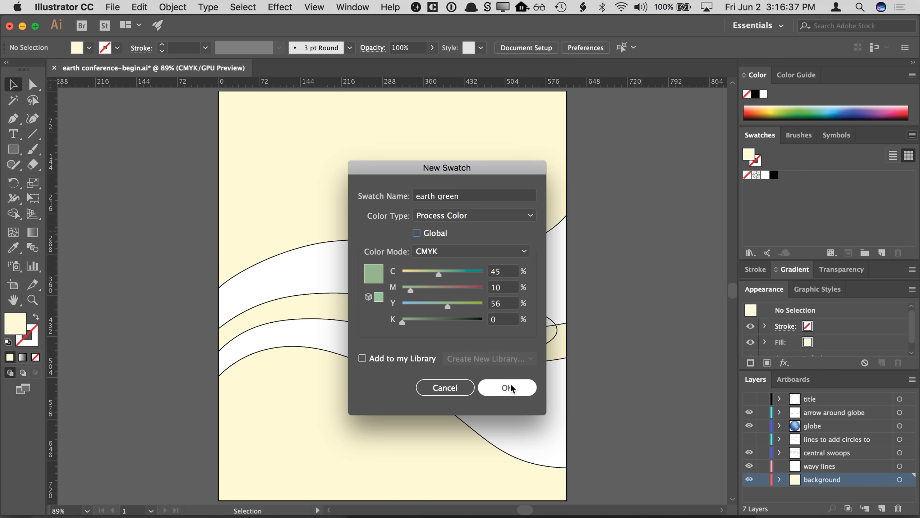
click(512, 389)
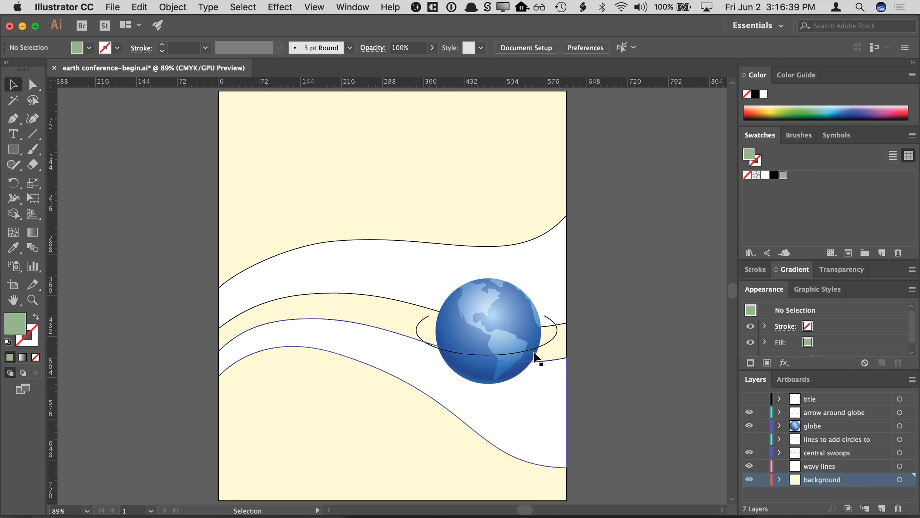
- Switch the swatches to Large Thumbnail View
click(799, 181)
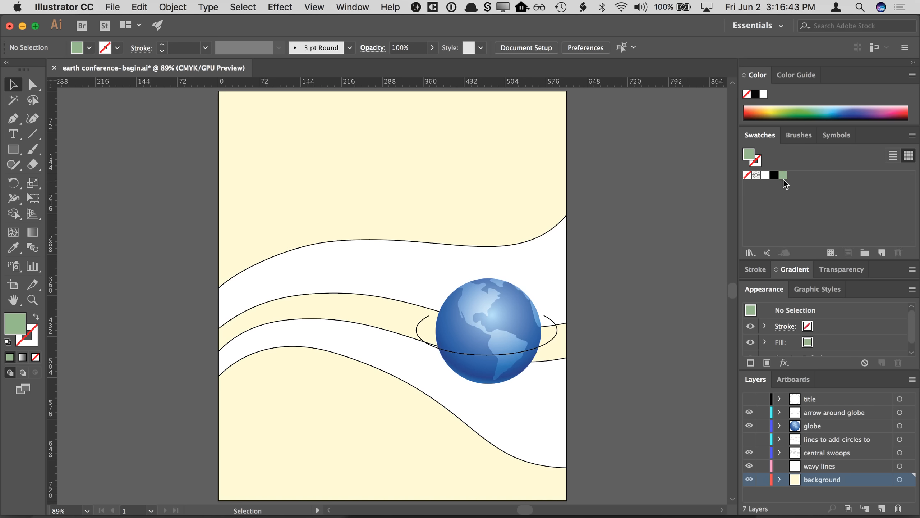
click(913, 135)
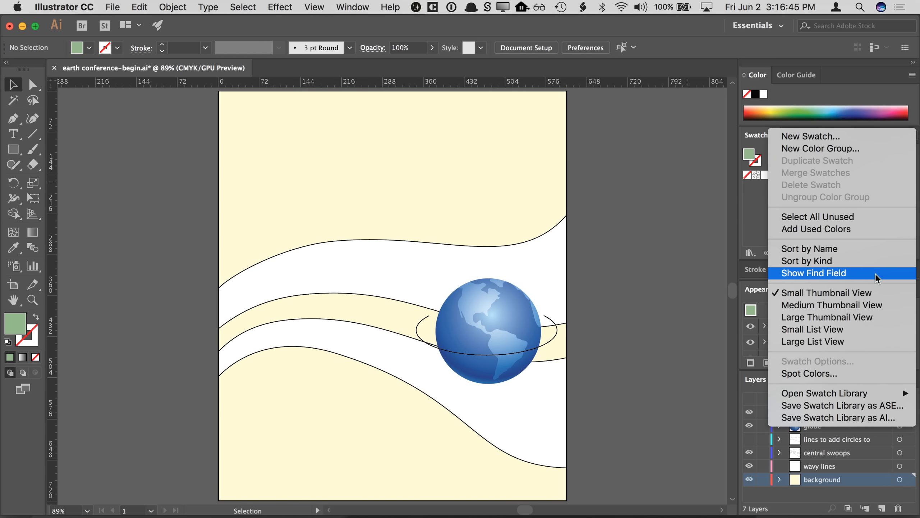
click(863, 317)
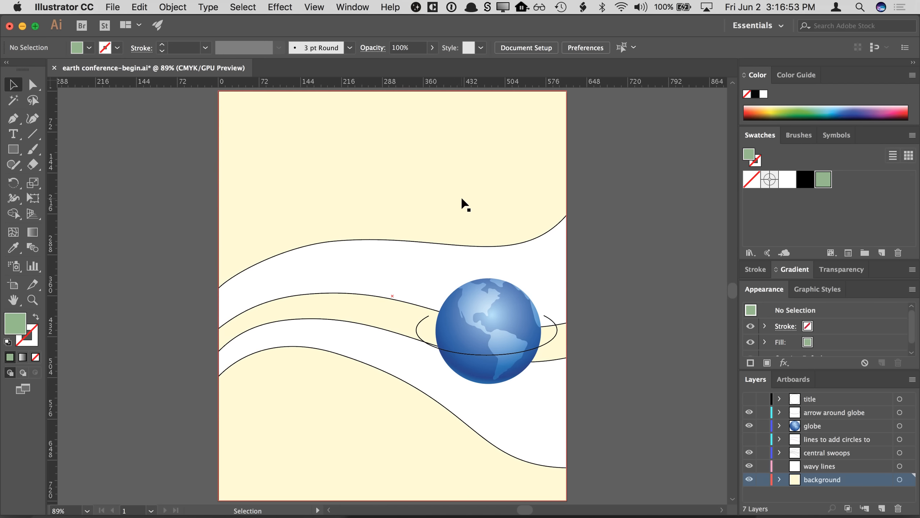
- Draw three earth green rectangles across the top of the artboard and deselect them
click(13, 149)
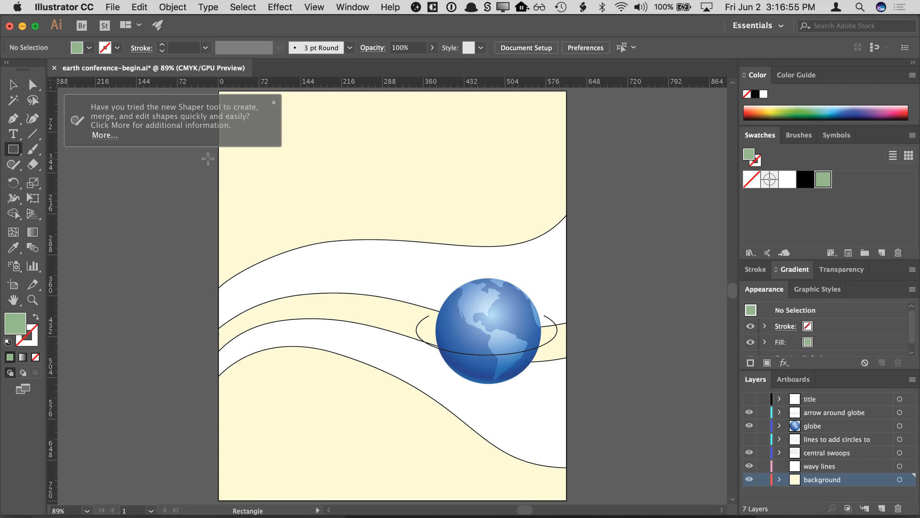
drag(293, 133, 355, 184)
drag(379, 138, 448, 187)
click(273, 103)
drag(486, 145, 533, 191)
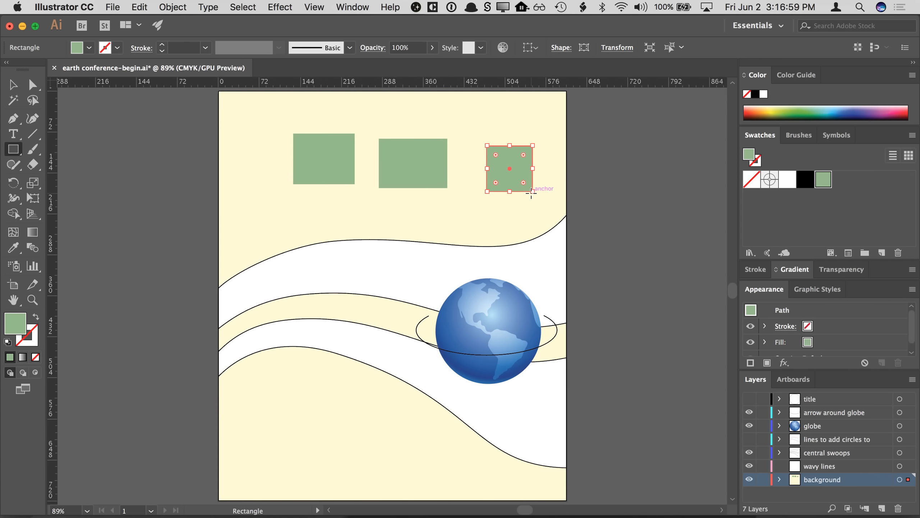
click(13, 86)
click(124, 115)
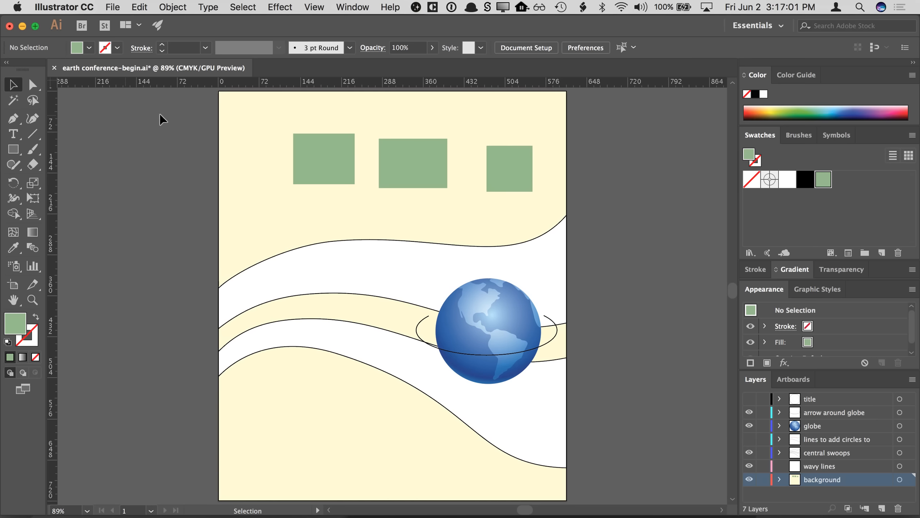
- Preview the earth green swatch with C 84 and Y 1 and cancel the change
double_click(824, 181)
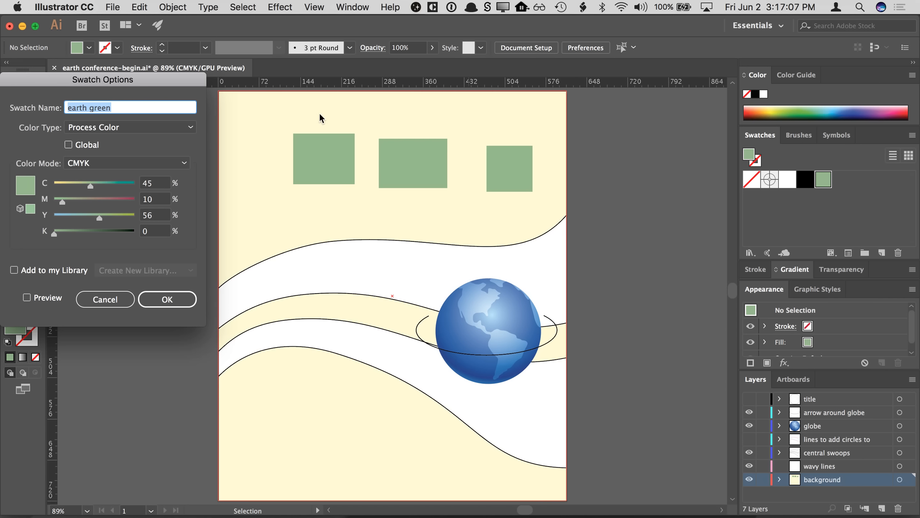
drag(192, 80, 237, 135)
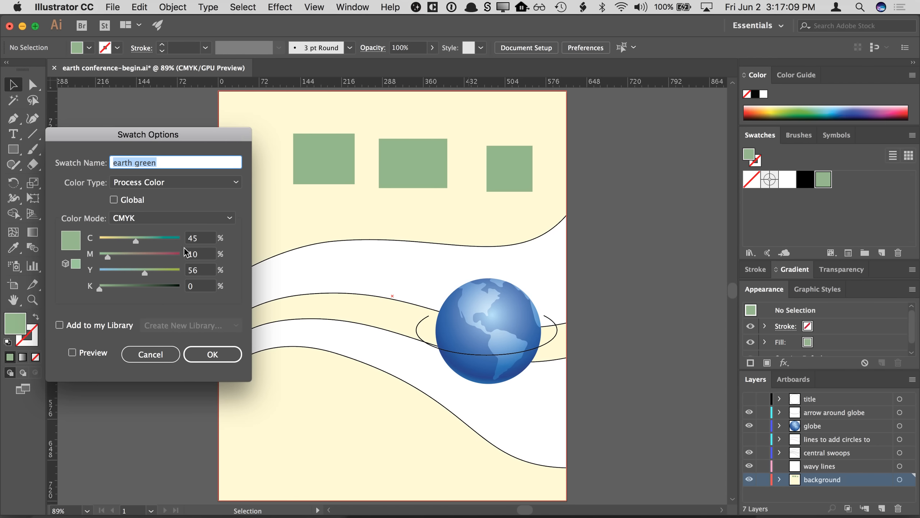
drag(135, 240, 168, 241)
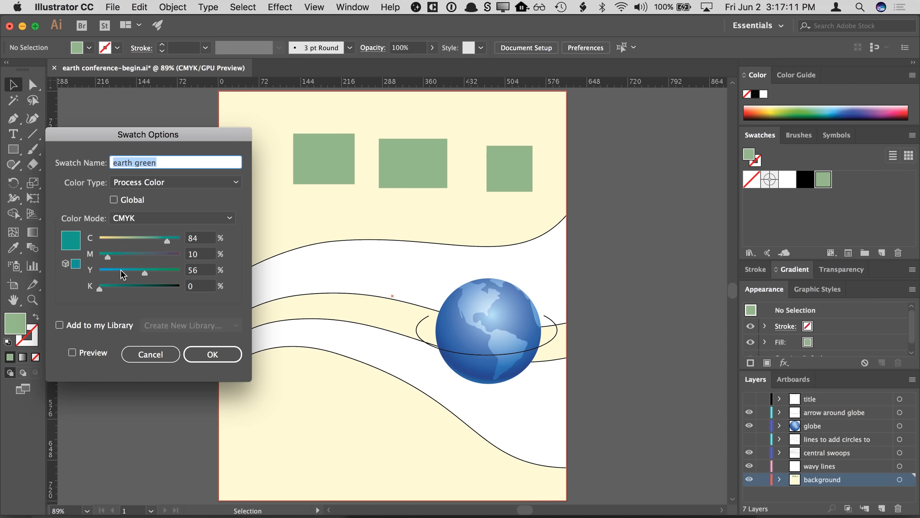
drag(123, 271, 100, 273)
click(72, 352)
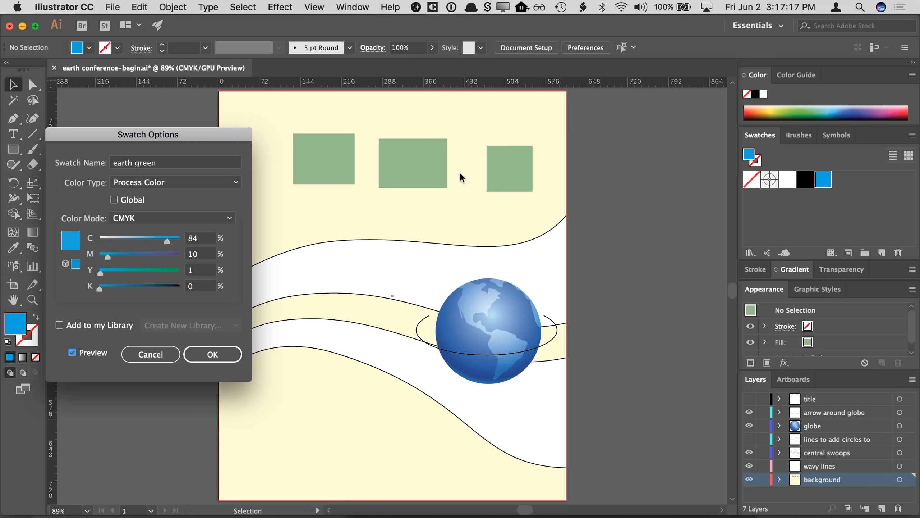
click(157, 354)
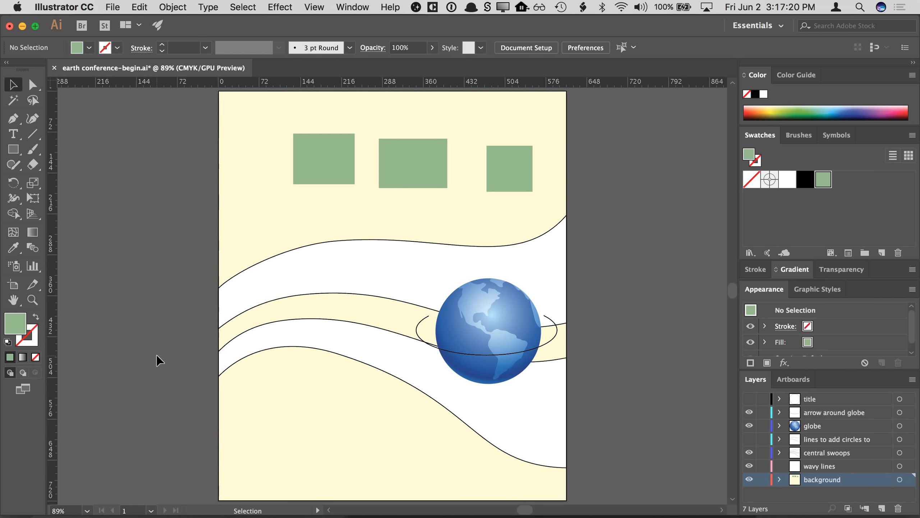
- Make the earth green swatch a global swatch
double_click(825, 185)
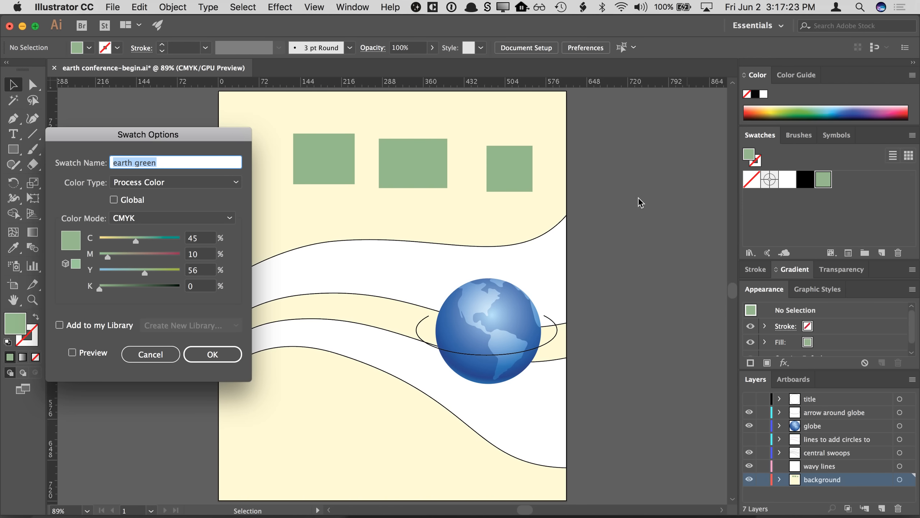
click(135, 201)
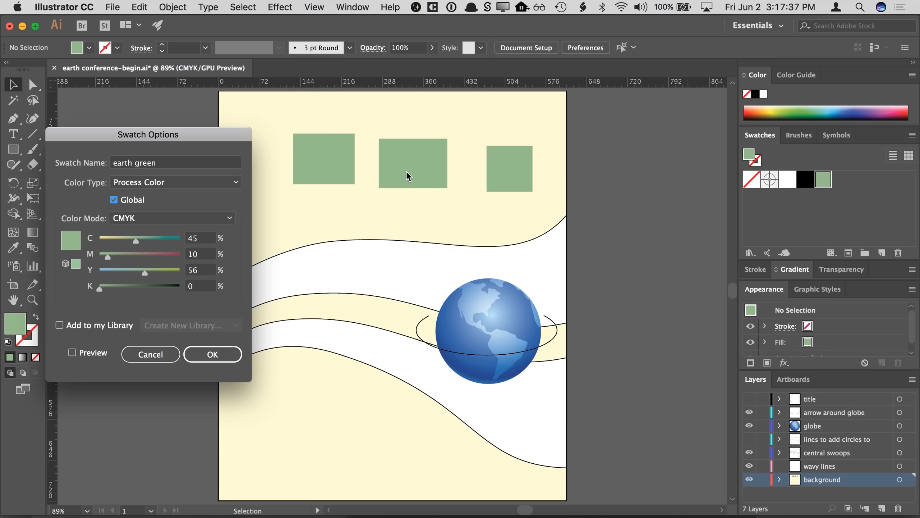
click(210, 354)
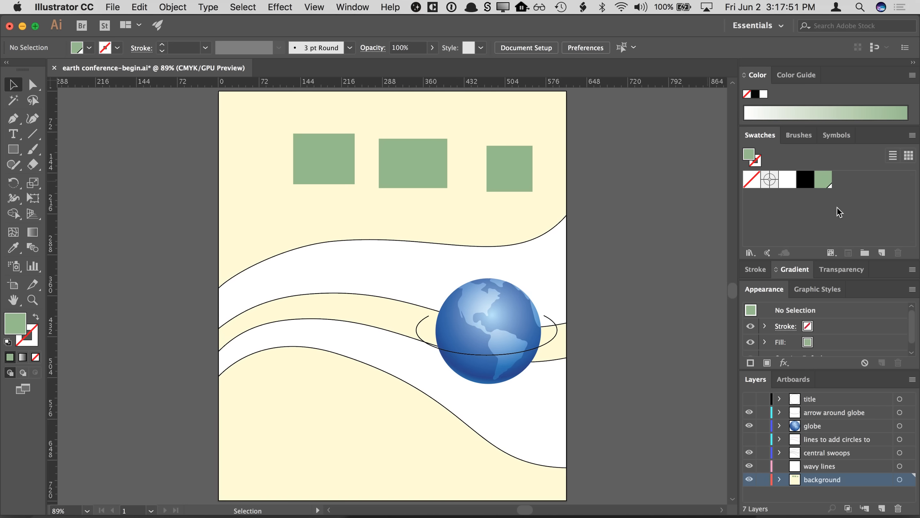
- Apply the global earth green swatch to each of the three rectangles, check each one, and deselect
click(498, 174)
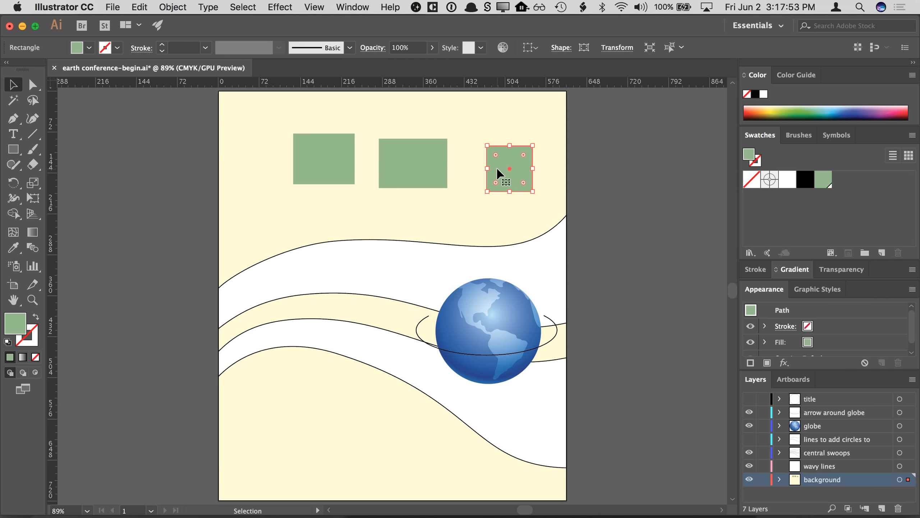
click(744, 75)
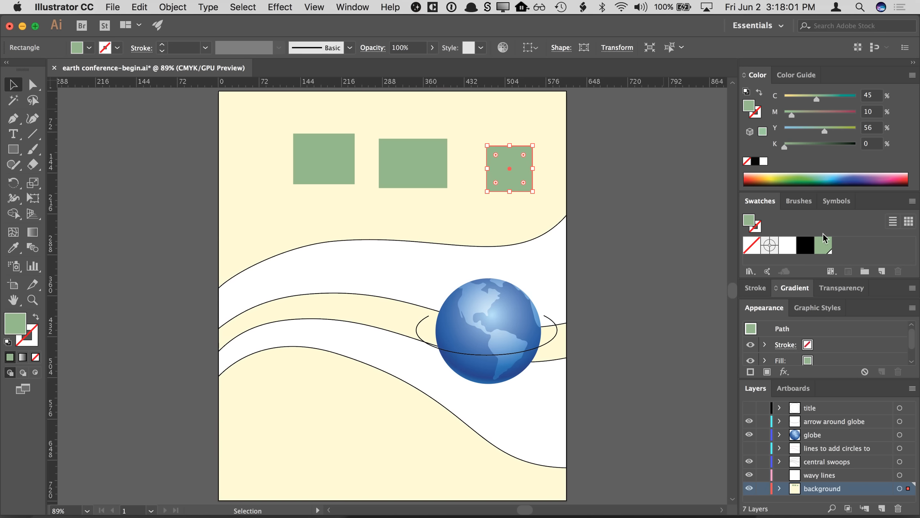
click(822, 244)
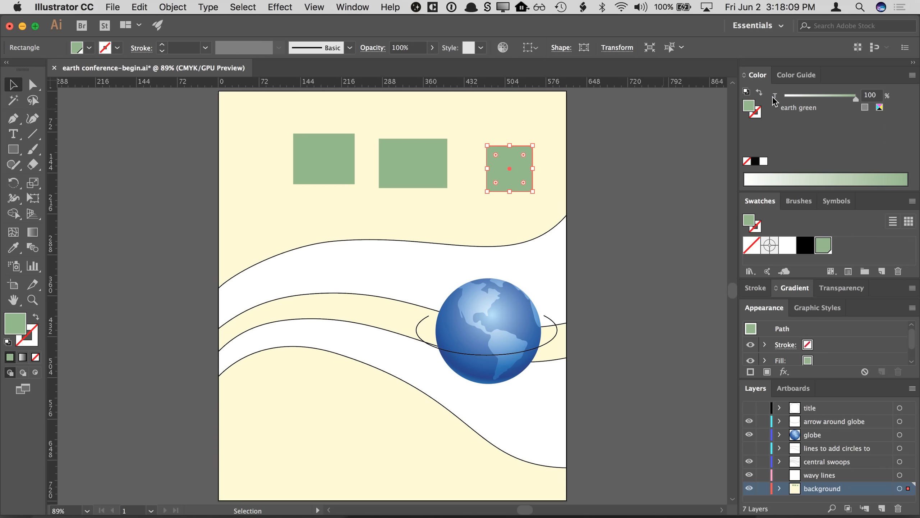
mouse_move(844, 98)
mouse_down()
mouse_move(805, 98)
mouse_move(858, 96)
mouse_up()
mouse_move(856, 97)
mouse_down()
mouse_move(783, 97)
mouse_move(861, 98)
mouse_up()
click(414, 164)
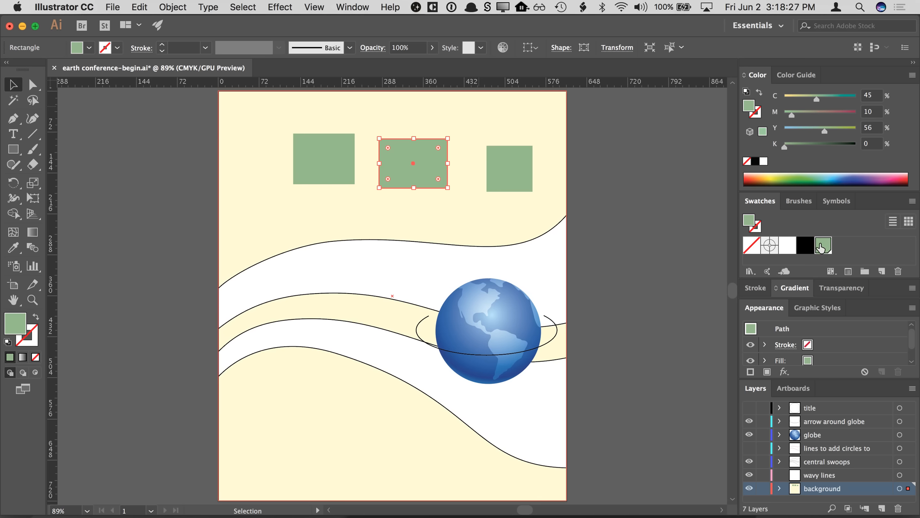
click(821, 246)
click(333, 158)
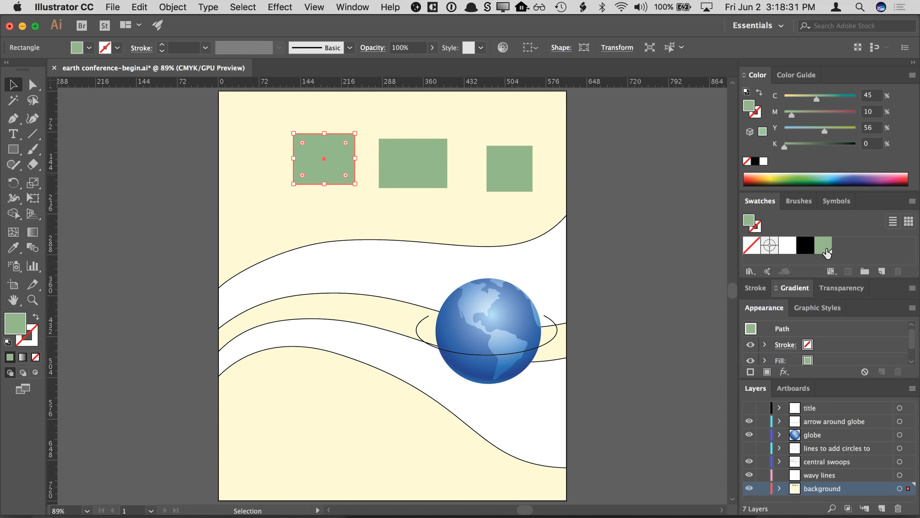
click(825, 248)
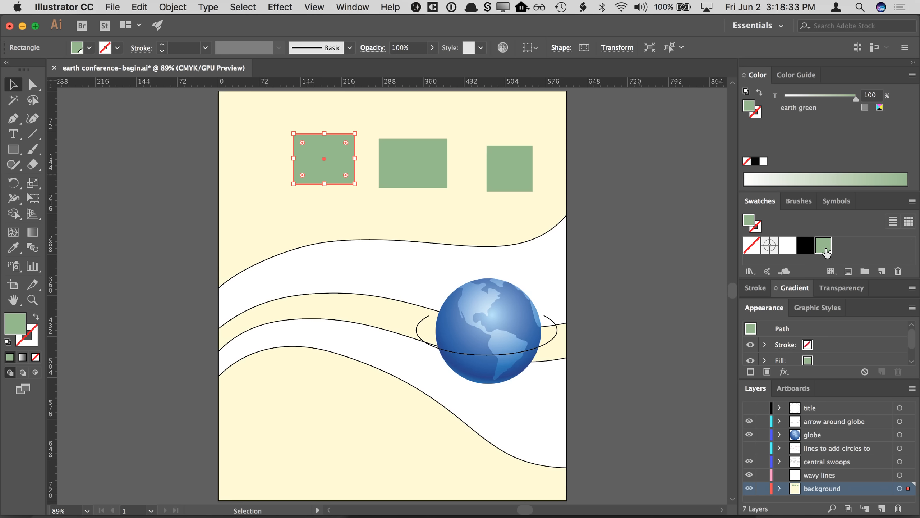
click(509, 183)
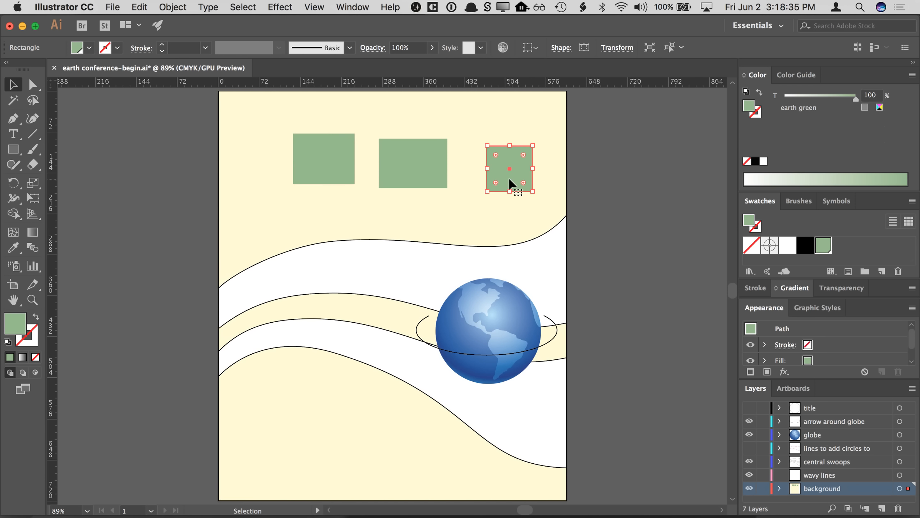
click(411, 169)
click(346, 169)
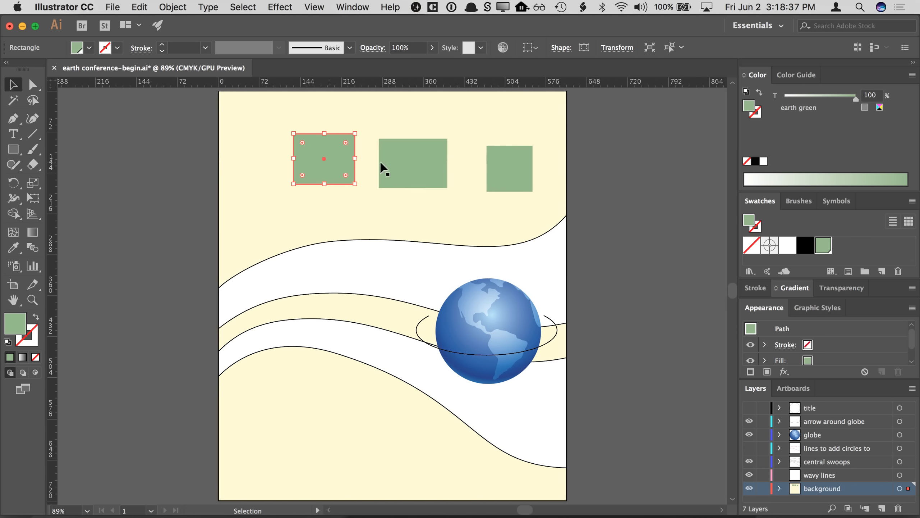
click(417, 168)
click(501, 172)
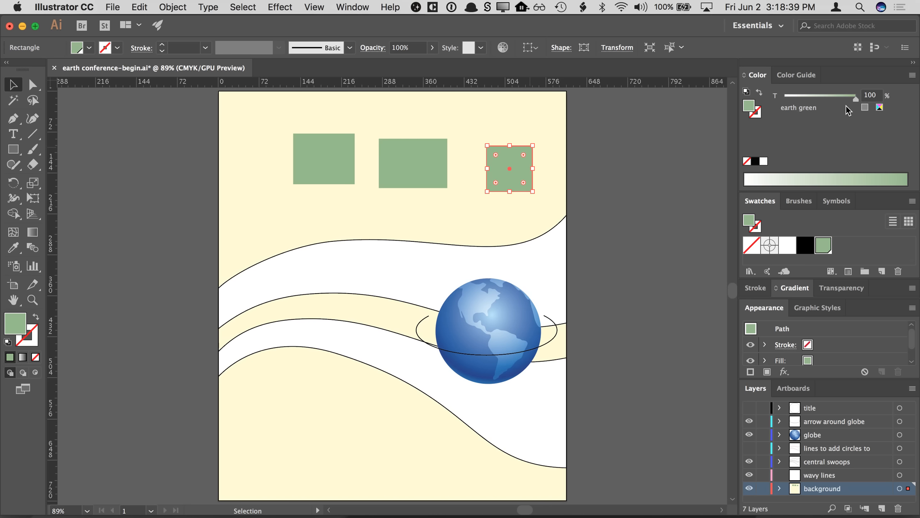
click(647, 153)
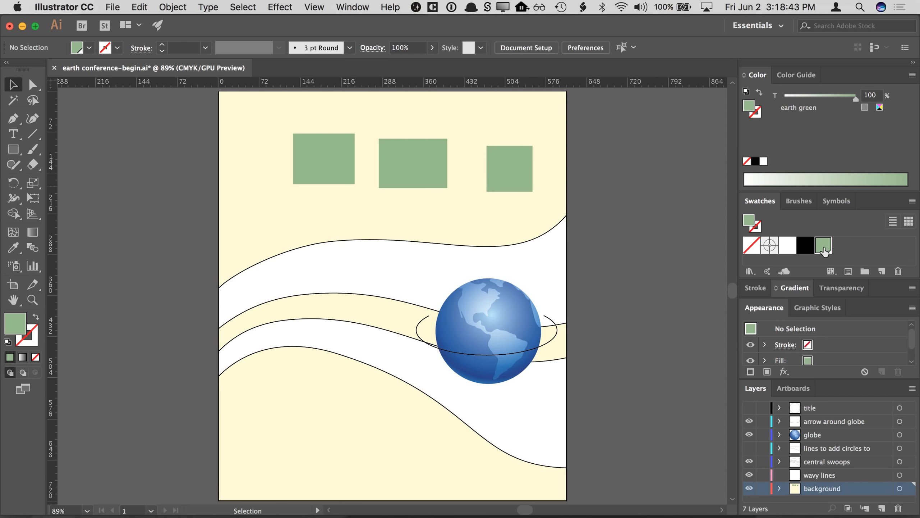
- Preview the earth green swatch with C 86, M 46, Y 6 and K 61 and cancel the change
double_click(821, 247)
click(73, 352)
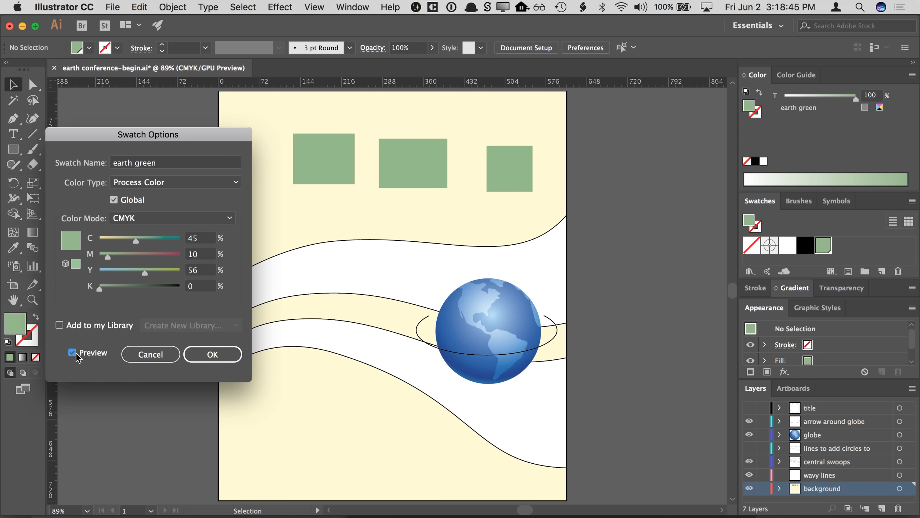
click(169, 240)
click(136, 255)
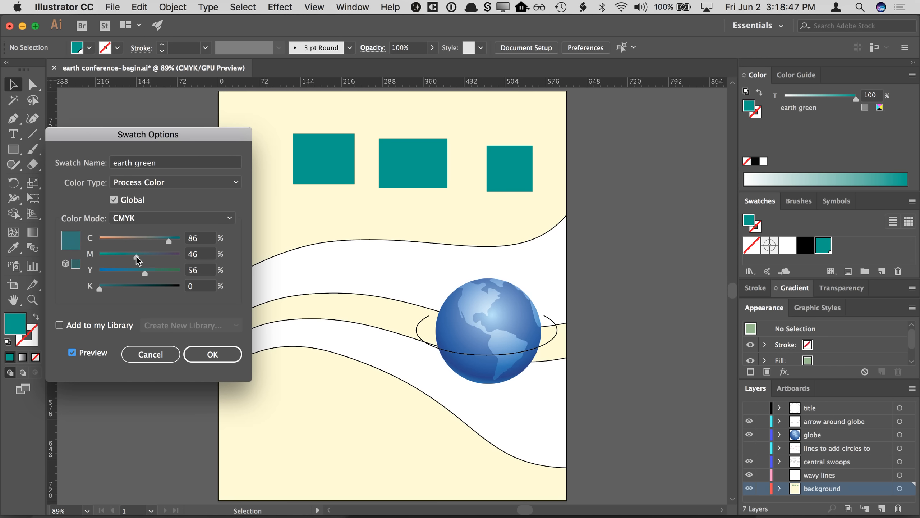
drag(143, 271, 104, 271)
click(148, 288)
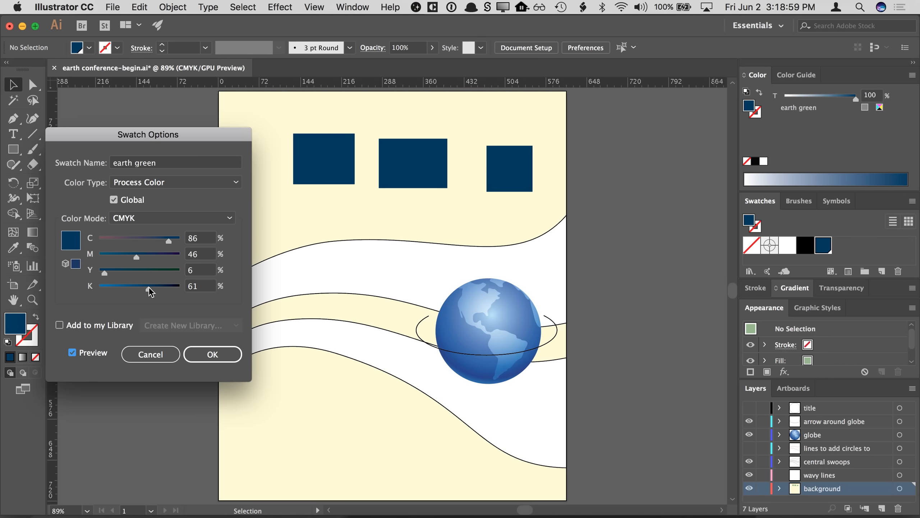
click(165, 354)
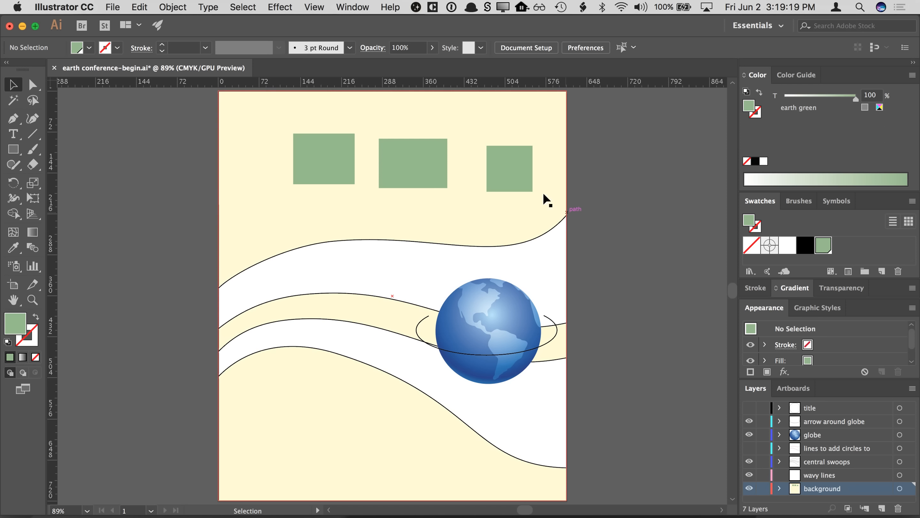
- Delete the three earth green rectangles from the top of the artboard
click(518, 170)
key(Delete)
click(401, 155)
key(Delete)
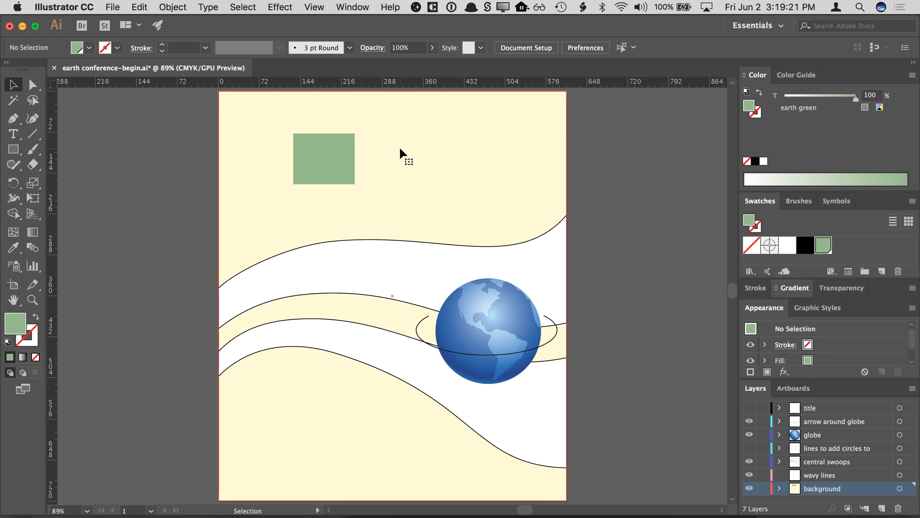
click(324, 155)
key(Delete)
- Fill the background and the two central swoop shapes with the earth green swatch
click(321, 150)
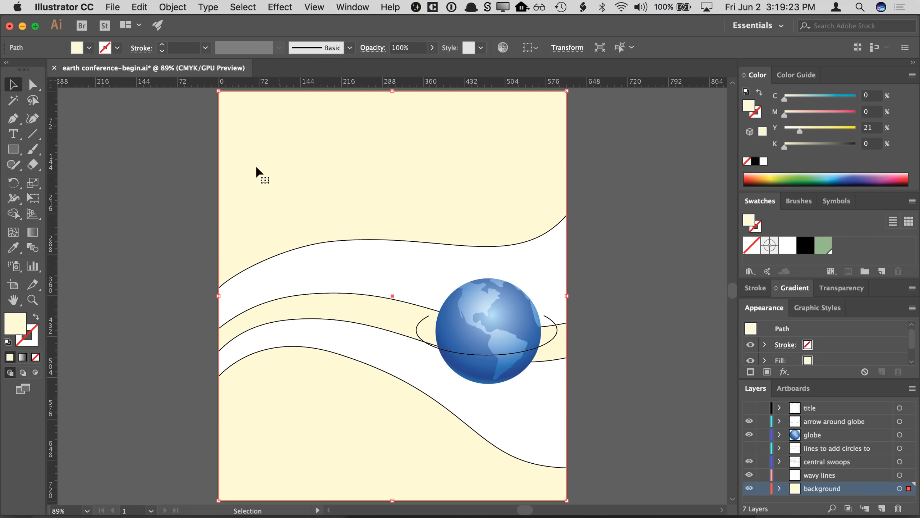
click(822, 246)
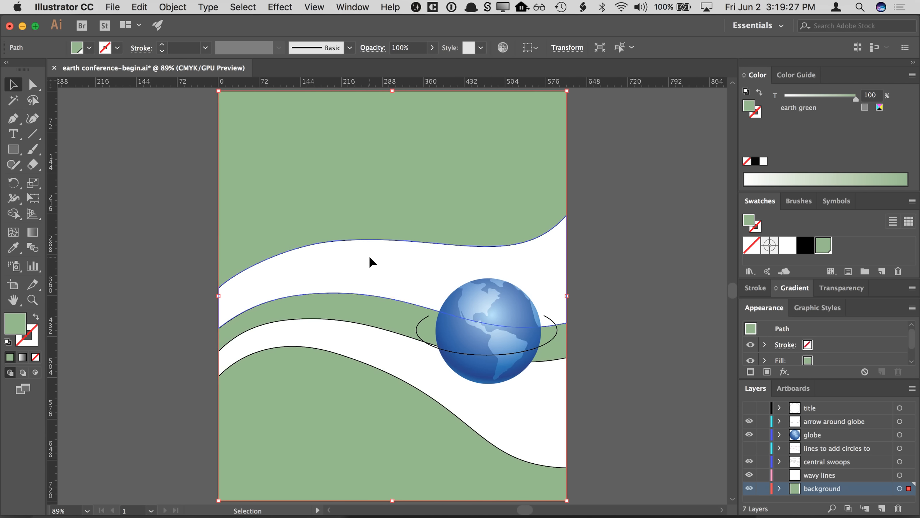
click(372, 265)
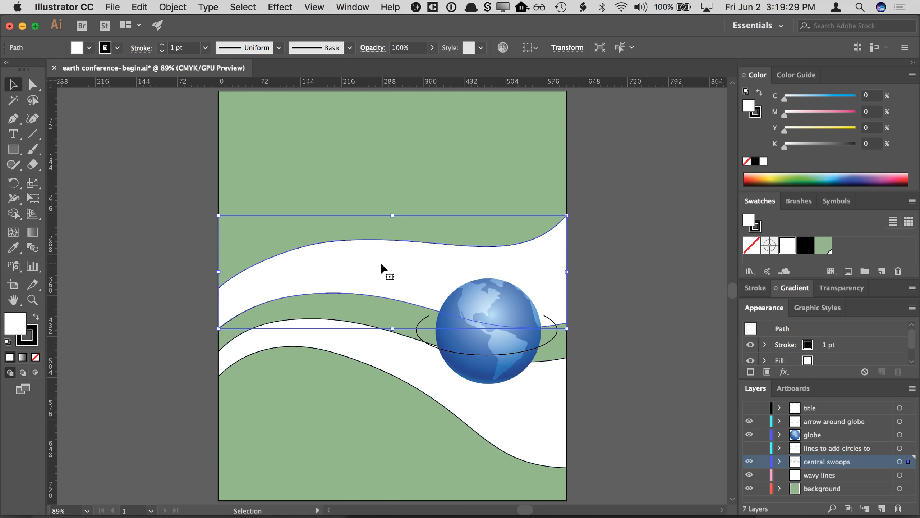
shift+click(387, 357)
shift+click(389, 361)
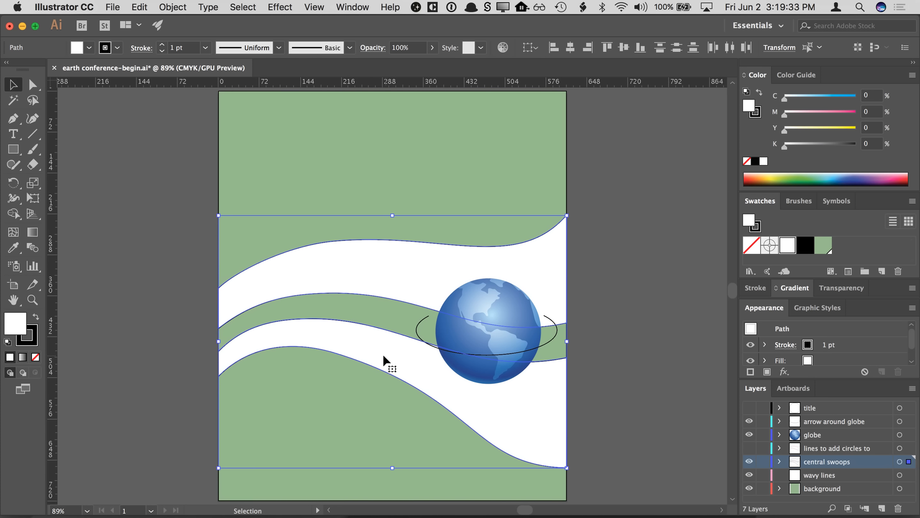
click(823, 247)
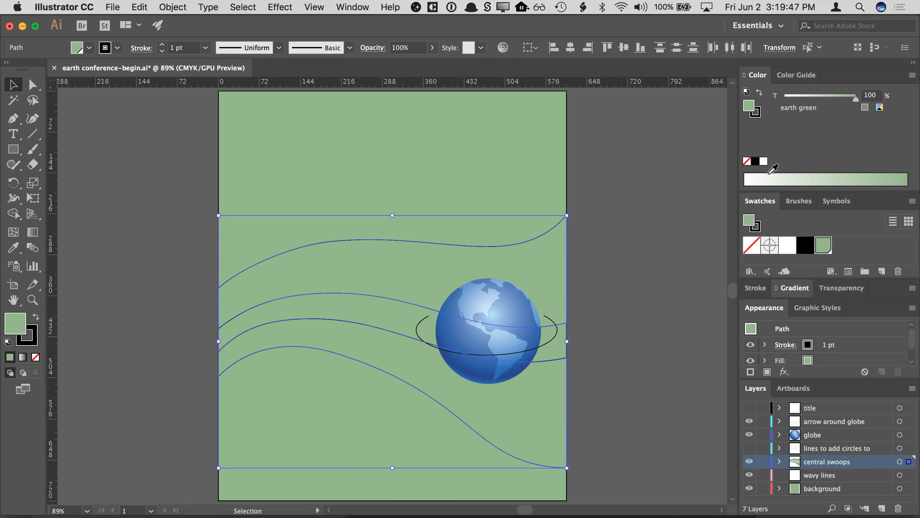
click(756, 75)
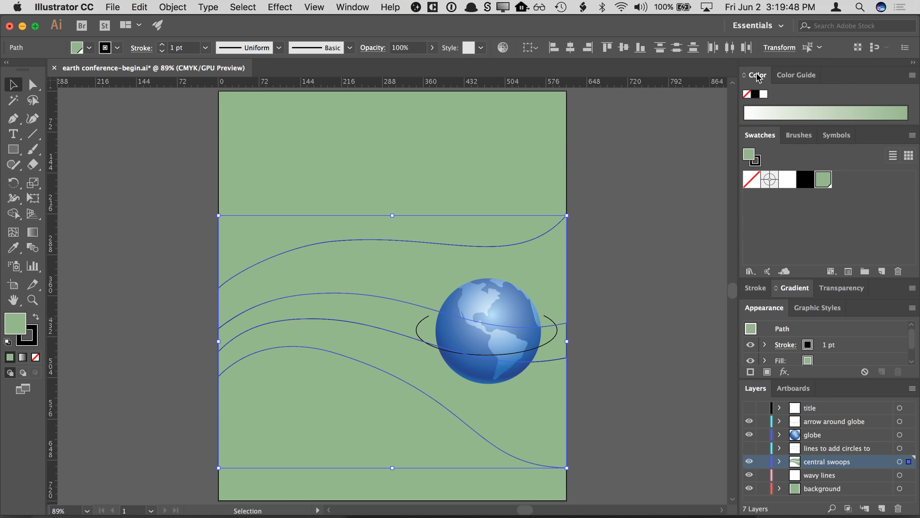
click(760, 135)
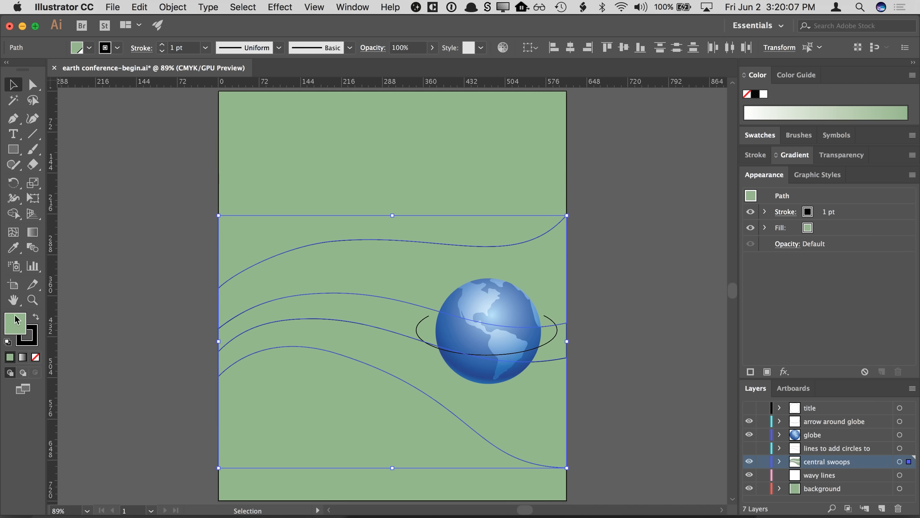
click(34, 336)
click(18, 332)
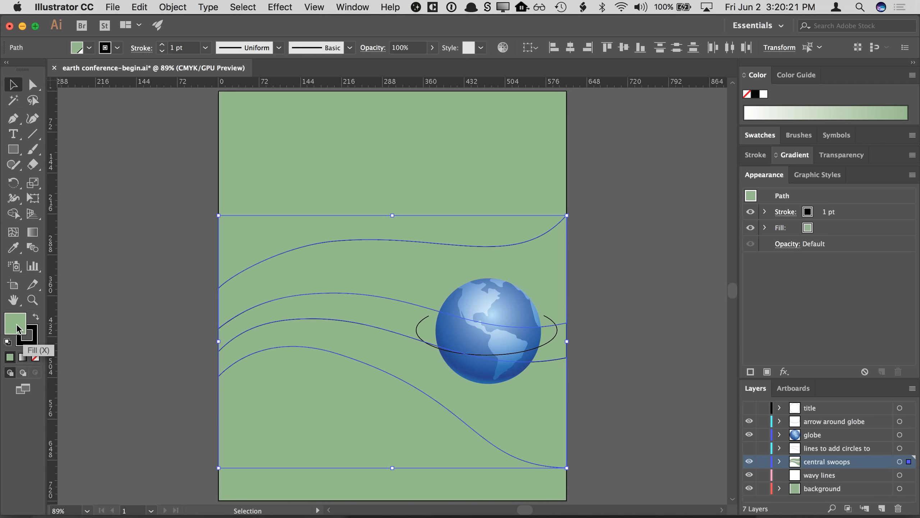
click(30, 340)
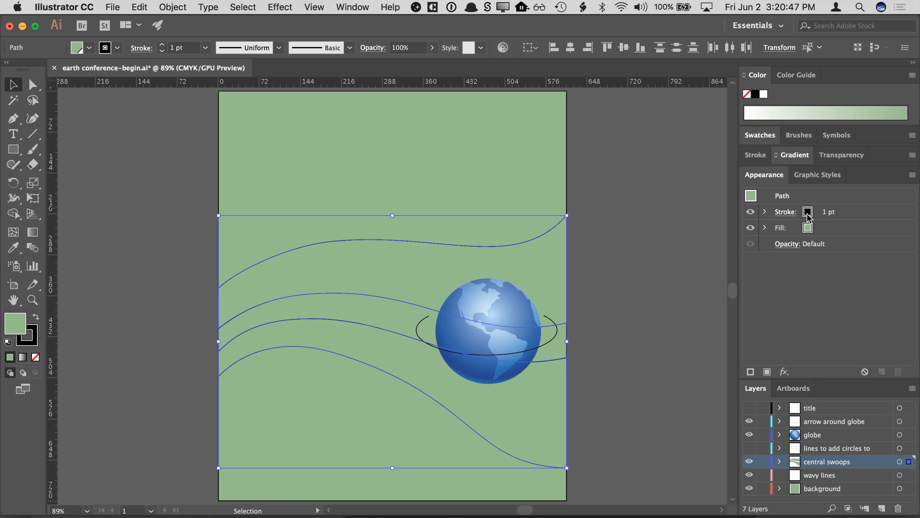
- Set the central swoops' stroke weight to 5 pt
click(809, 216)
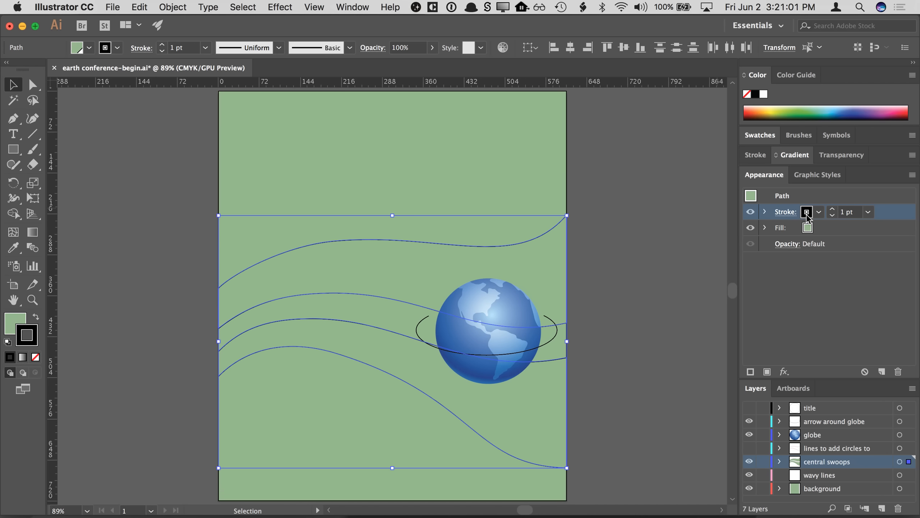
click(792, 233)
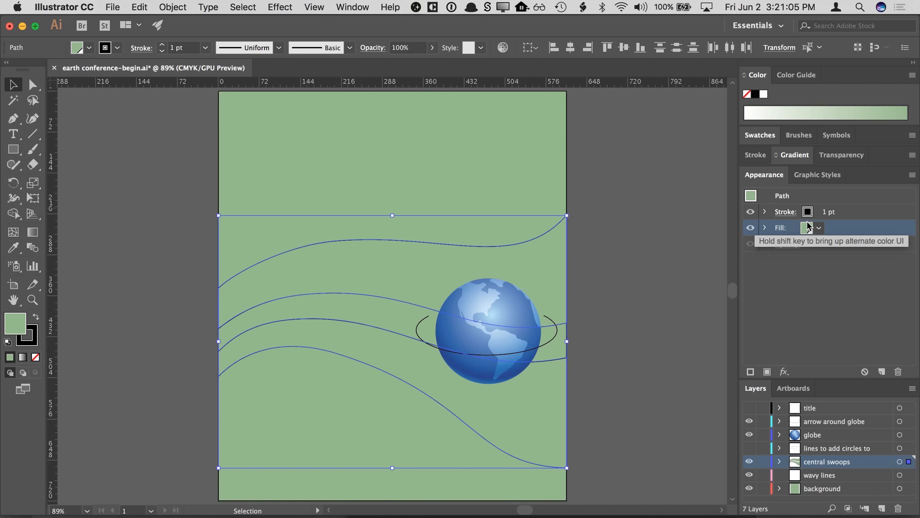
click(807, 231)
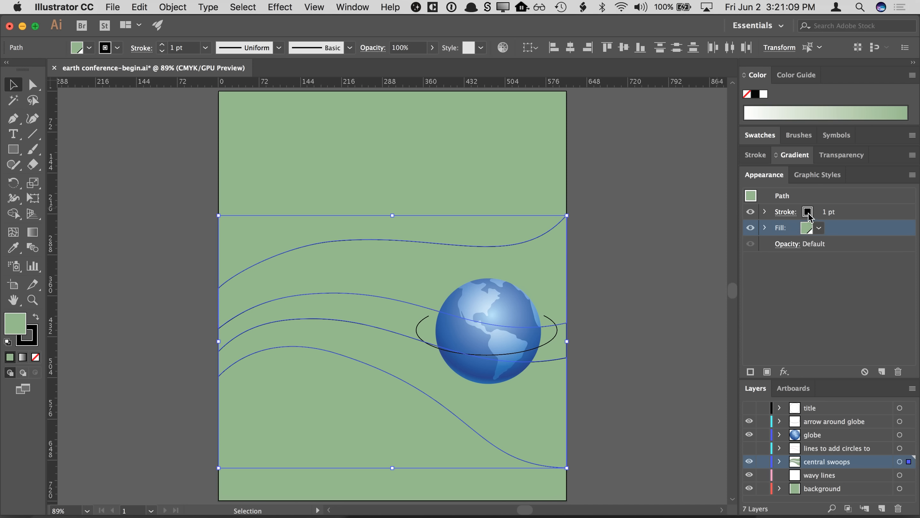
click(808, 212)
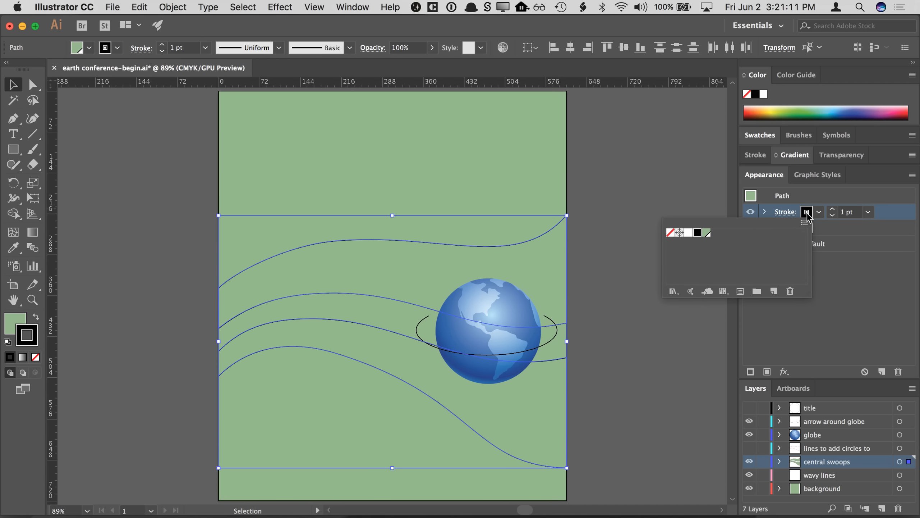
click(807, 213)
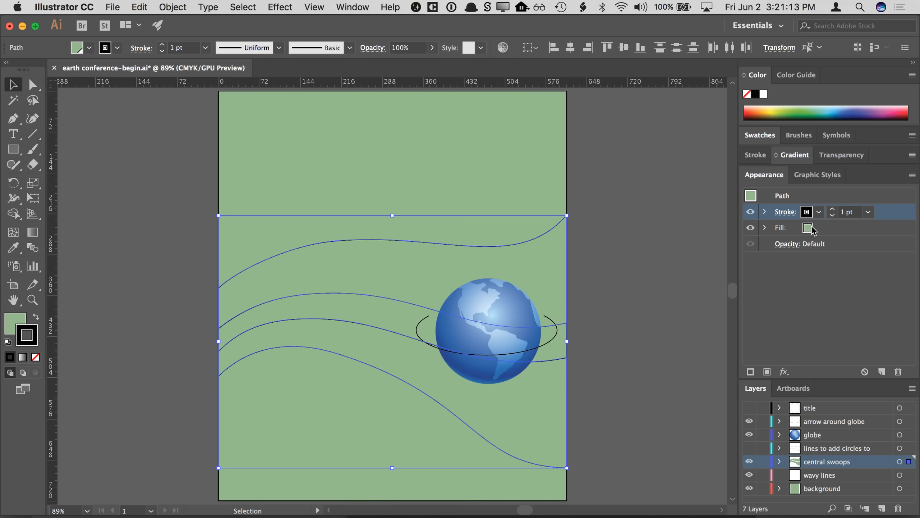
click(831, 210)
click(832, 210)
click(832, 210)
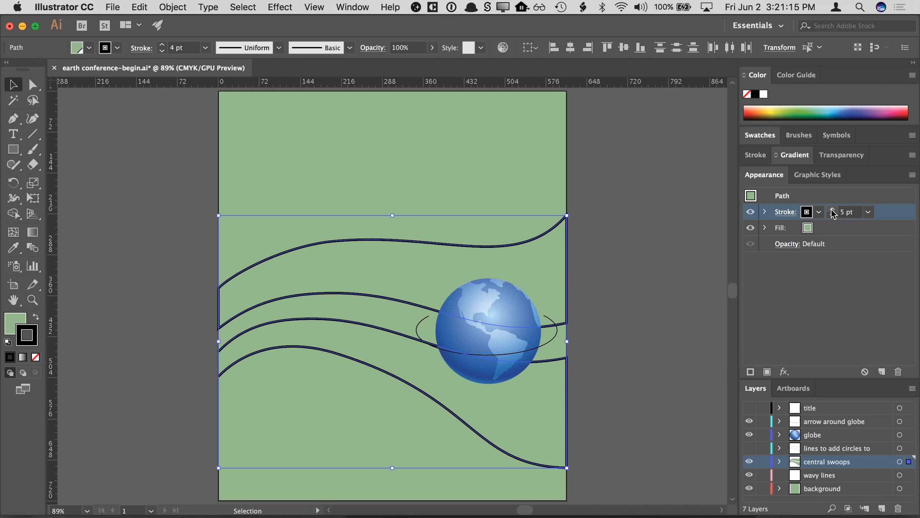
click(831, 210)
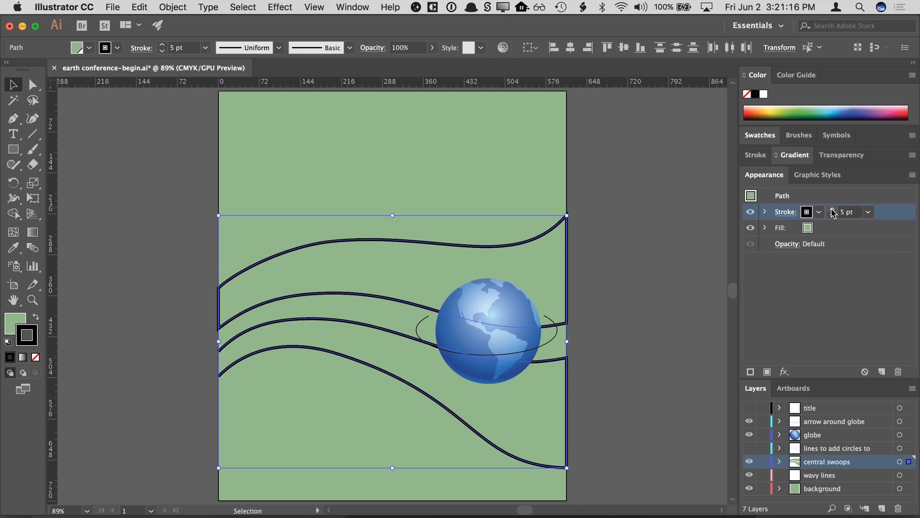
- Set the central swoops' stroke color to None
click(785, 214)
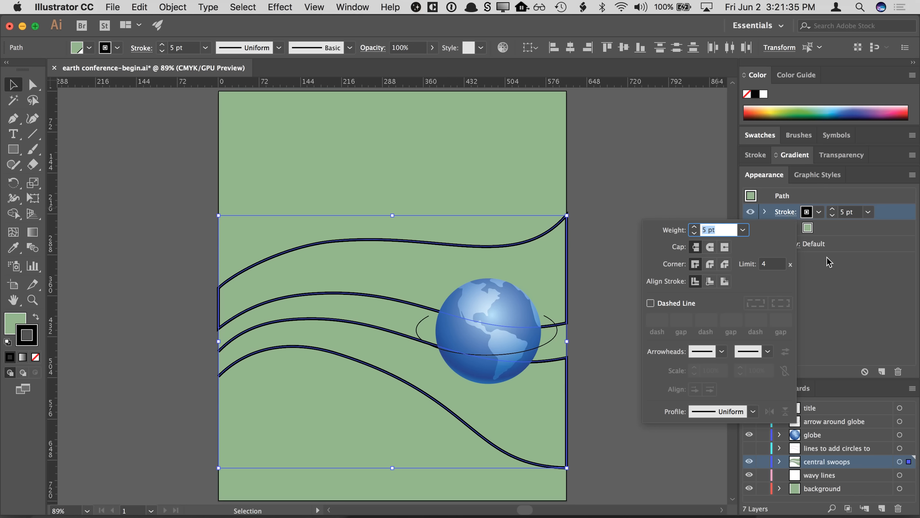
click(808, 214)
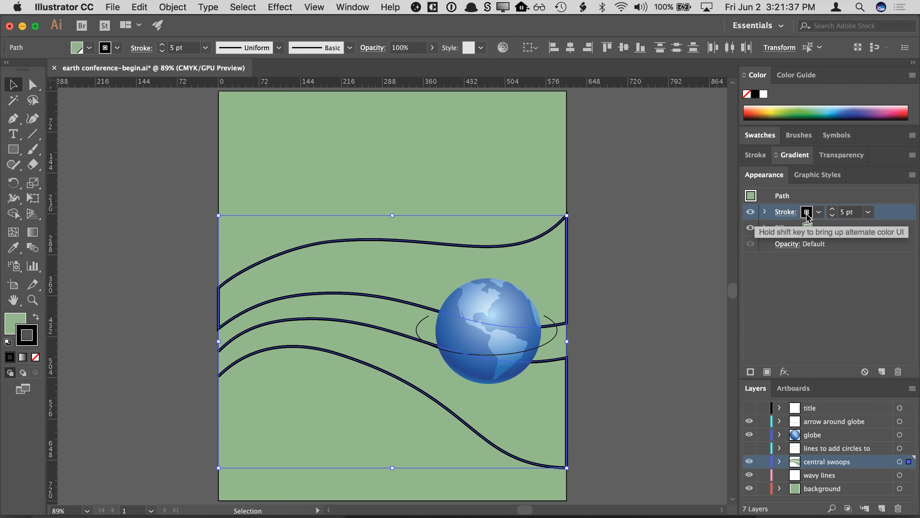
click(807, 214)
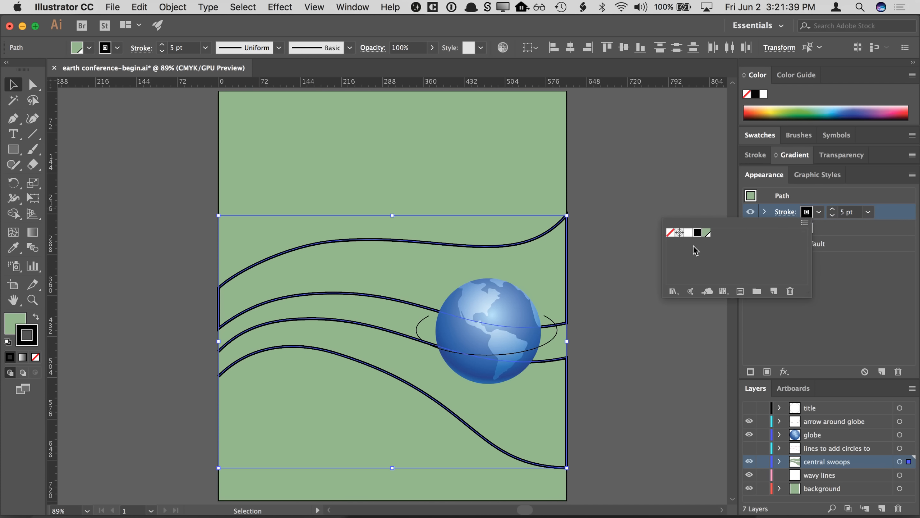
click(671, 234)
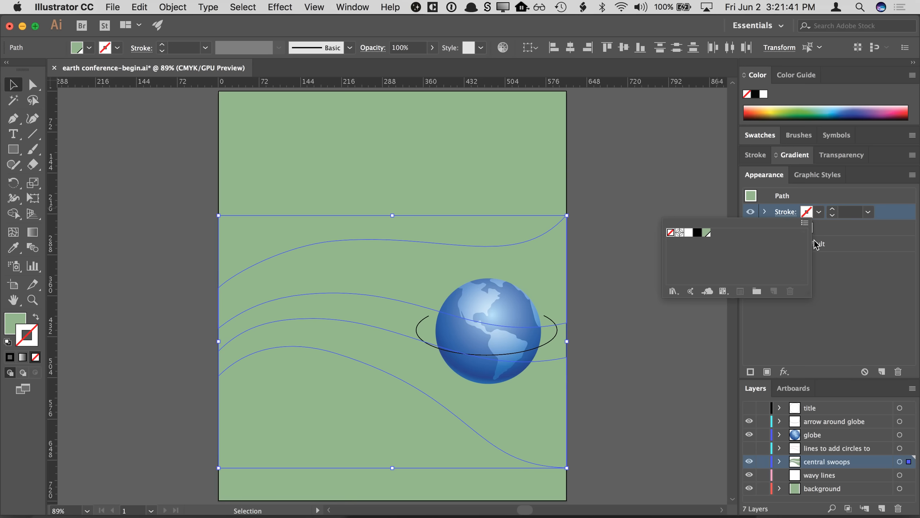
click(847, 260)
click(847, 260)
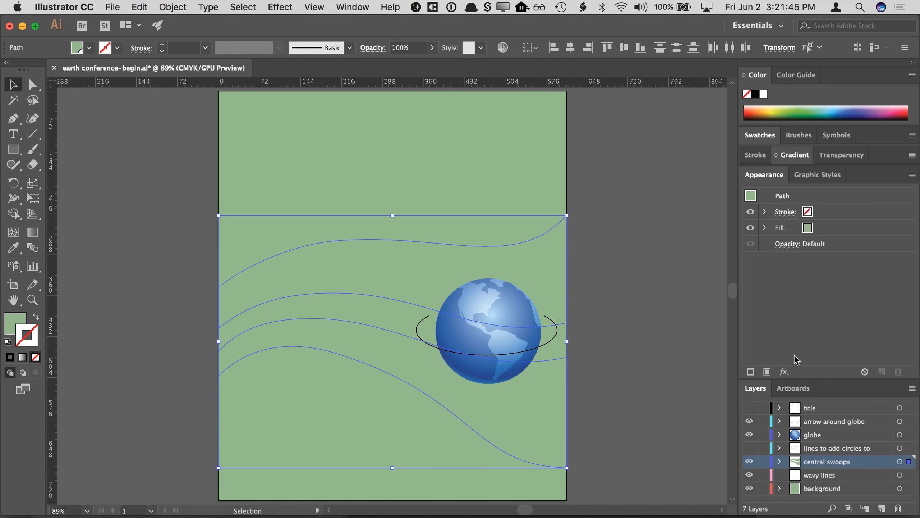
click(786, 372)
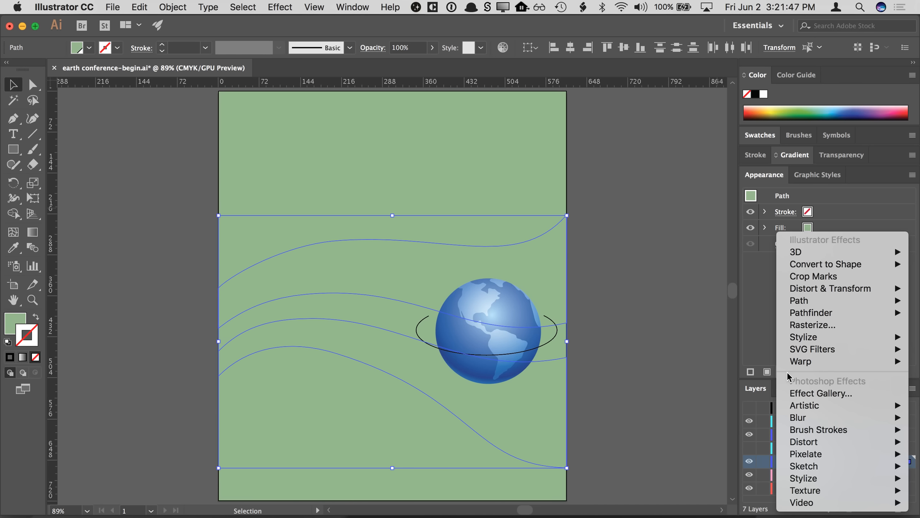
click(771, 355)
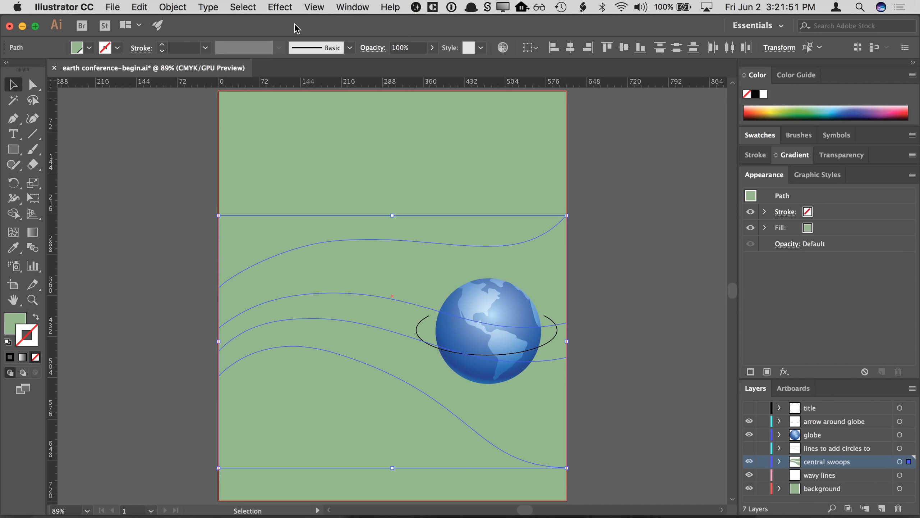
click(284, 8)
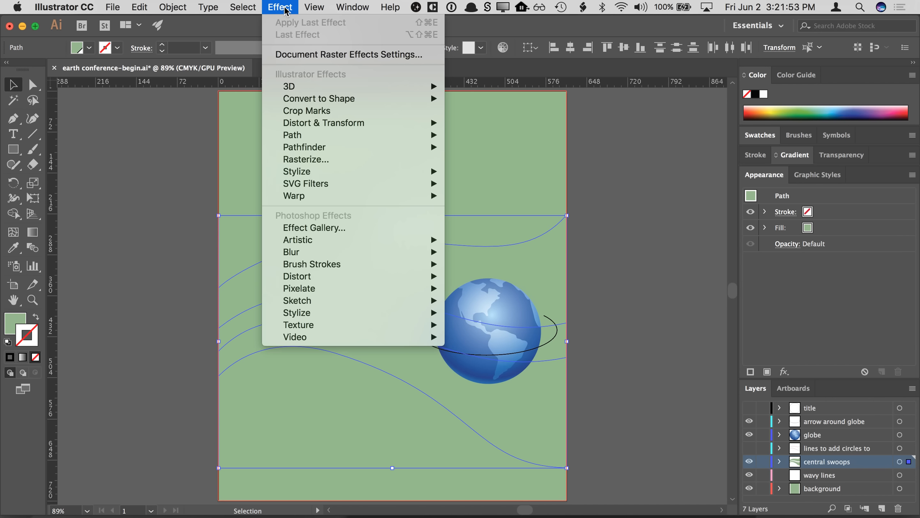
mouse_move(337, 195)
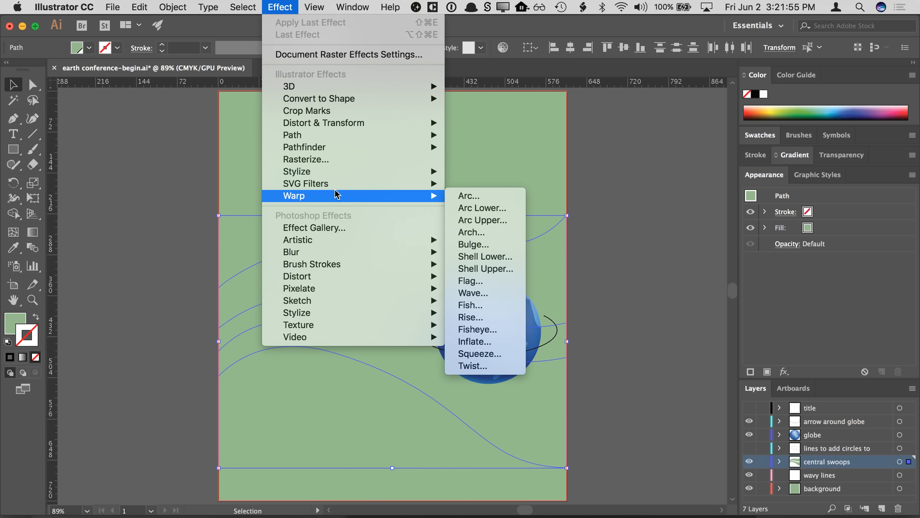
click(832, 258)
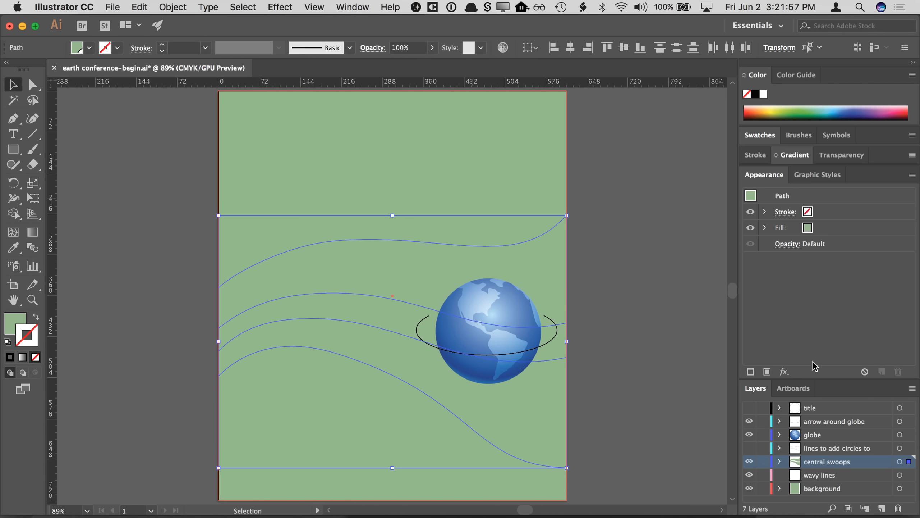
- Apply an Outer Glow effect to the central swoops and set the glow color to white
click(785, 372)
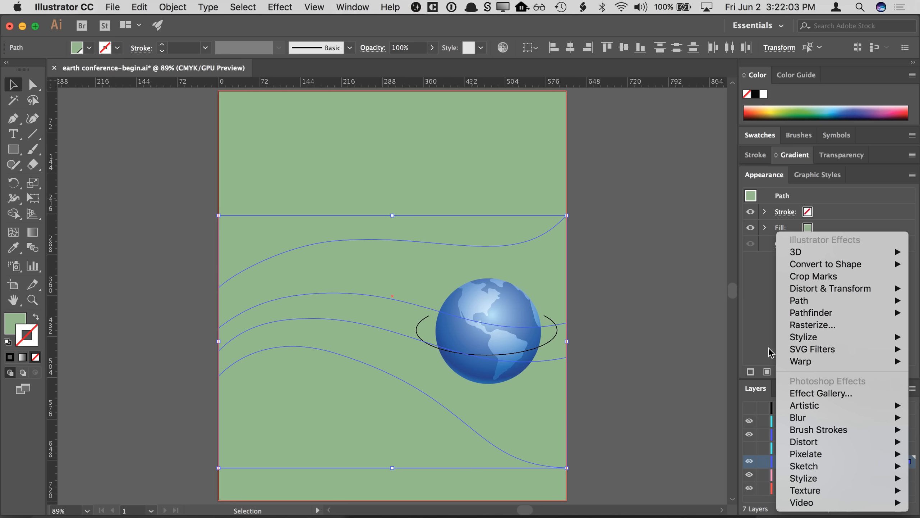
mouse_move(786, 338)
mouse_move(820, 475)
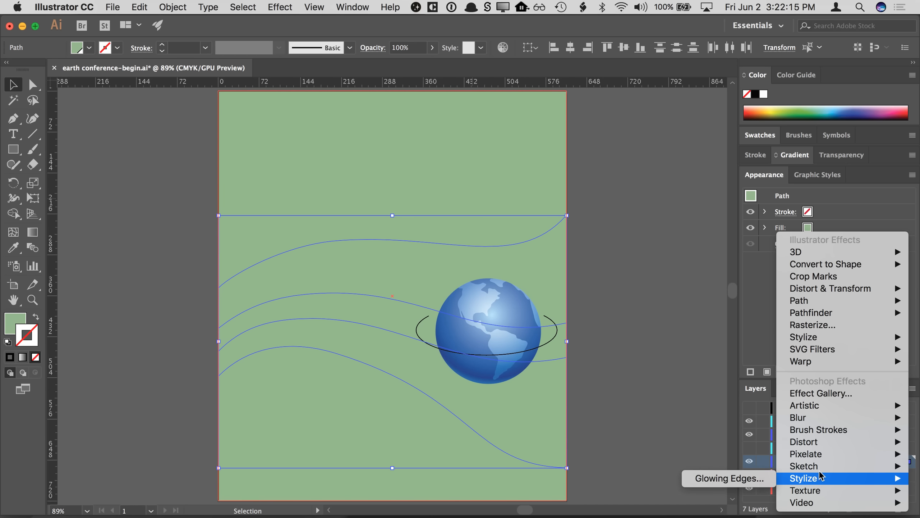
mouse_move(820, 427)
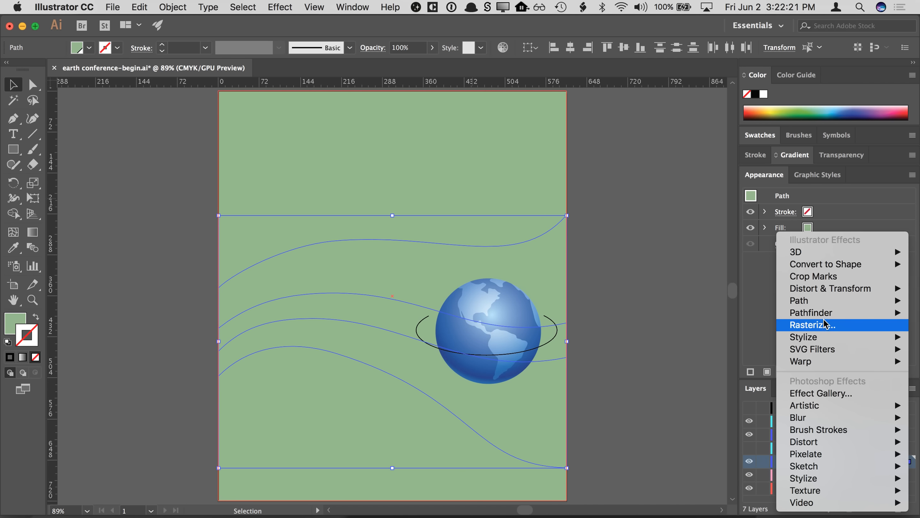
mouse_move(823, 336)
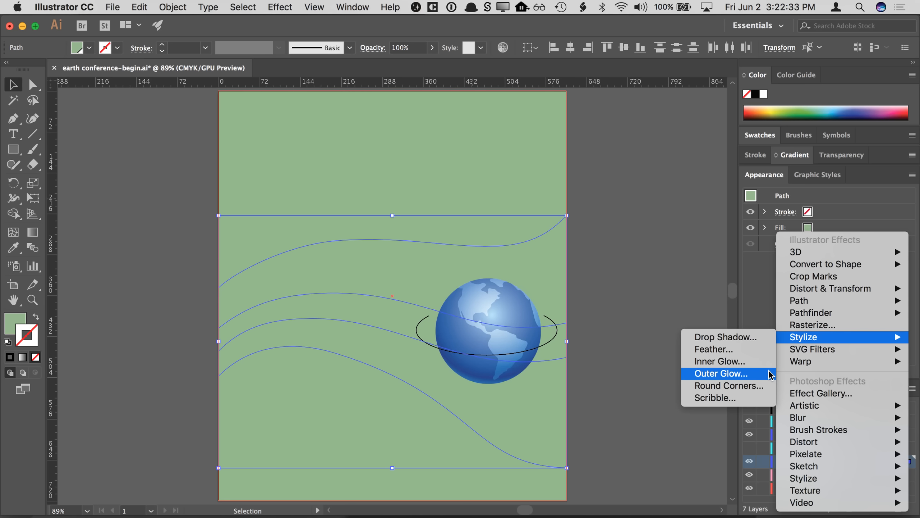
click(724, 376)
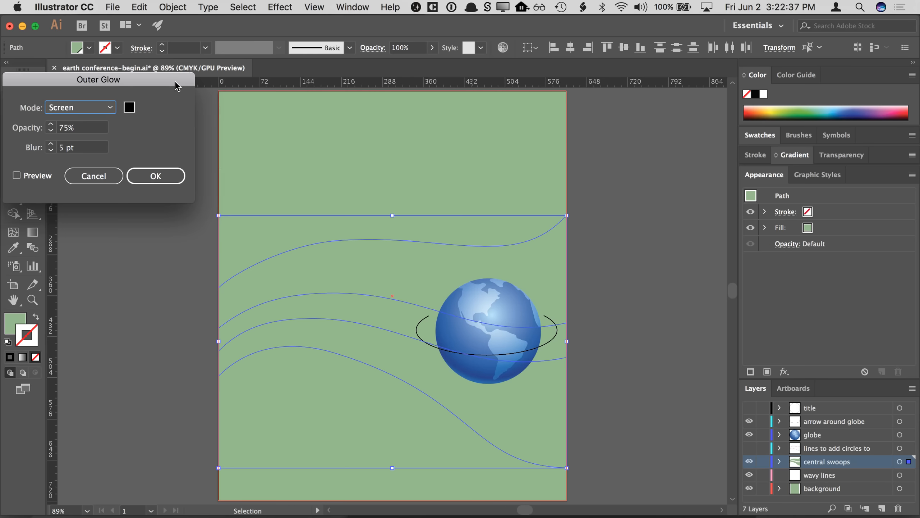
drag(175, 85, 701, 134)
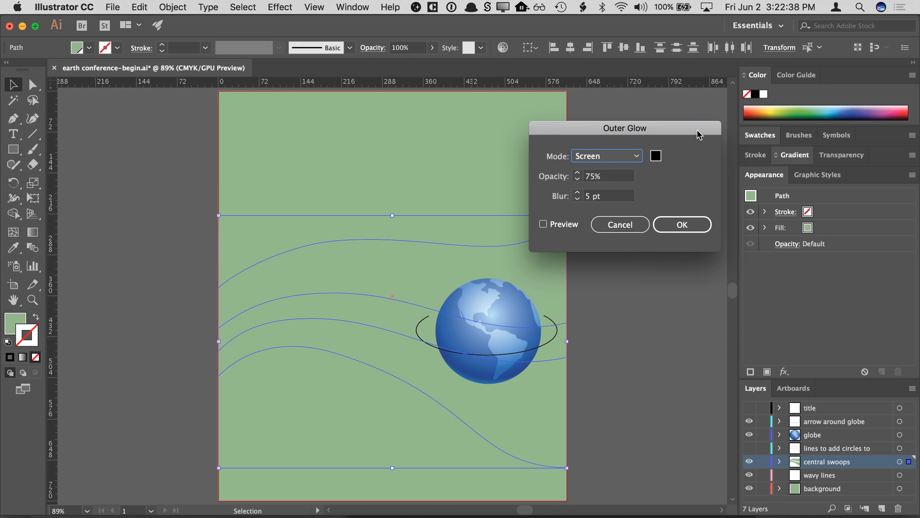
click(656, 157)
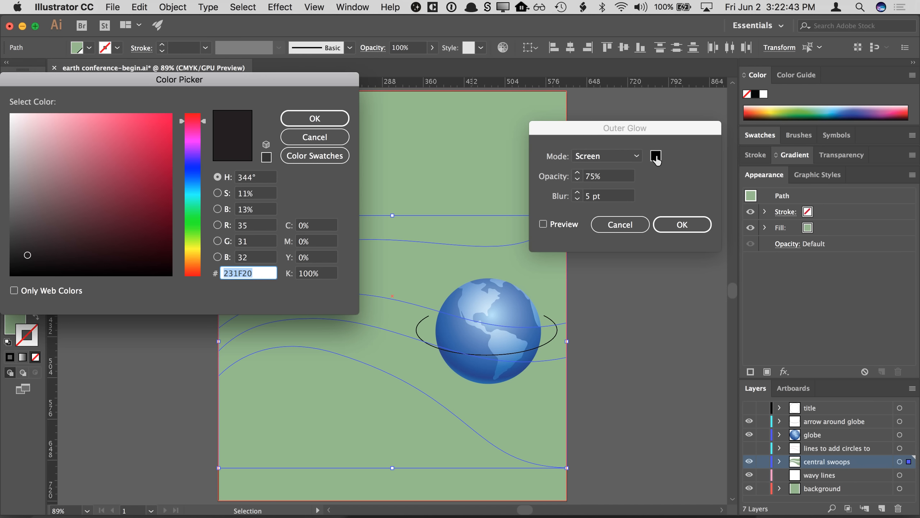
drag(109, 156, 4, 107)
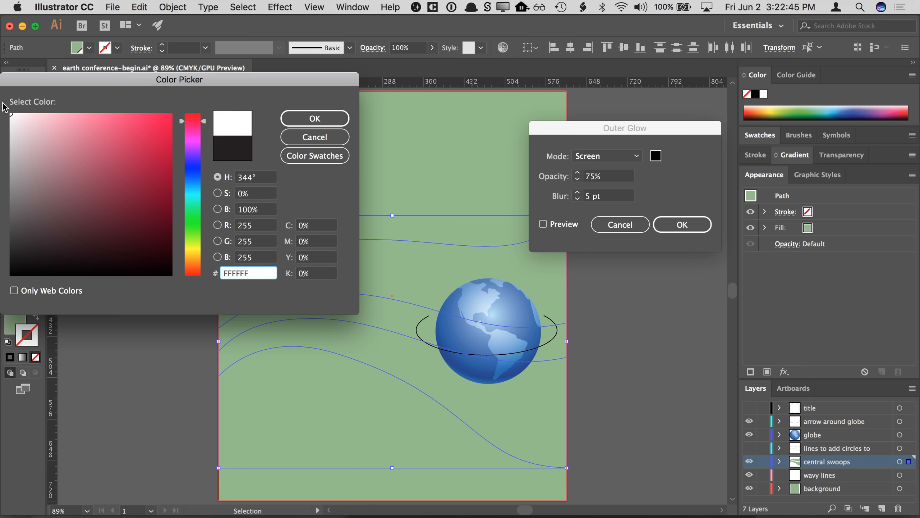
click(305, 117)
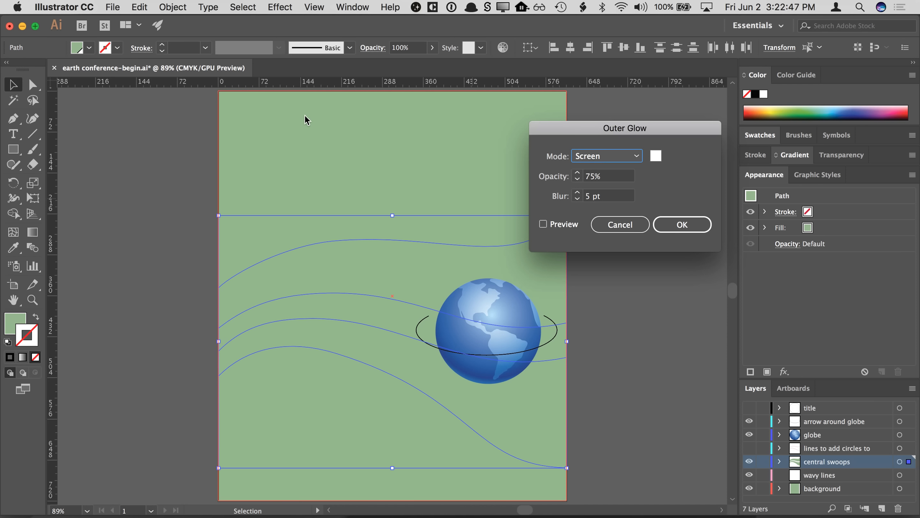
- Set the Outer Glow opacity to 100% and blur to 15 pt with preview on, and confirm the effect
click(584, 177)
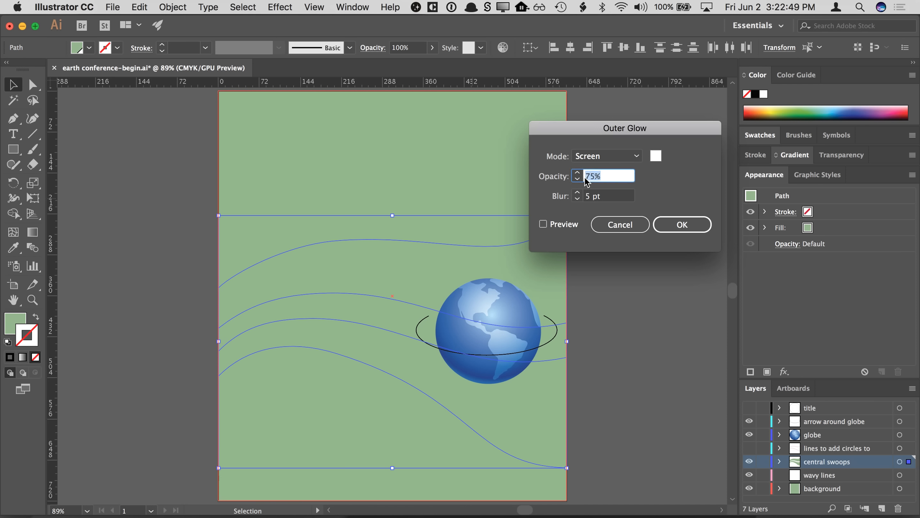
text(100)
key(Tab)
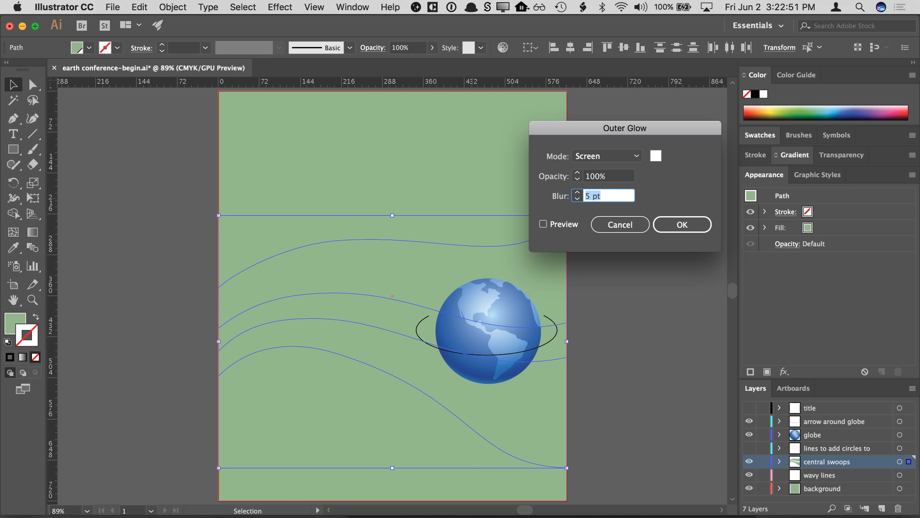
click(542, 224)
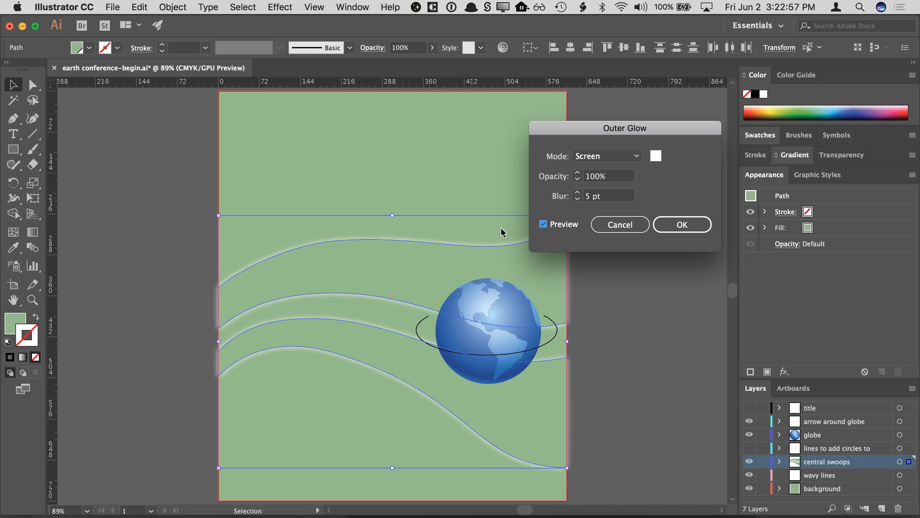
click(577, 193)
click(577, 192)
click(578, 192)
click(577, 193)
click(577, 193)
click(577, 193)
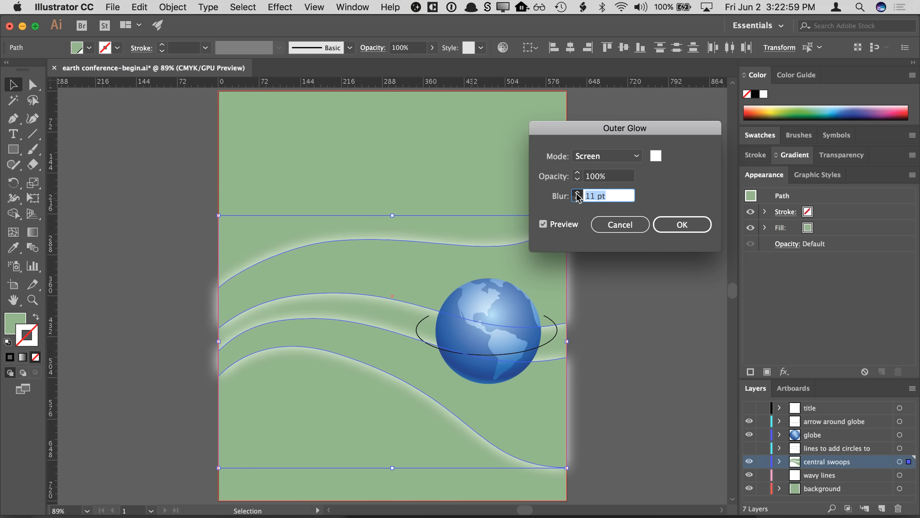
click(577, 192)
click(577, 192)
click(577, 192)
click(577, 193)
click(577, 192)
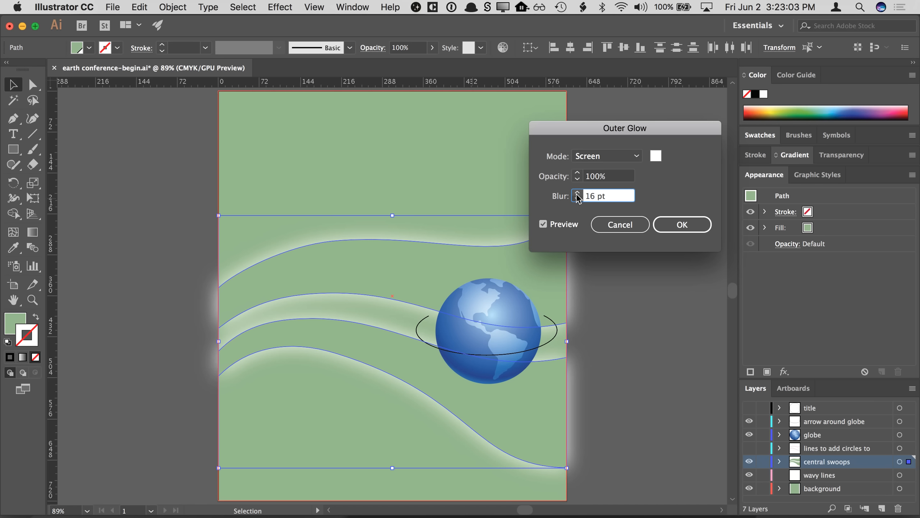
click(577, 199)
click(669, 225)
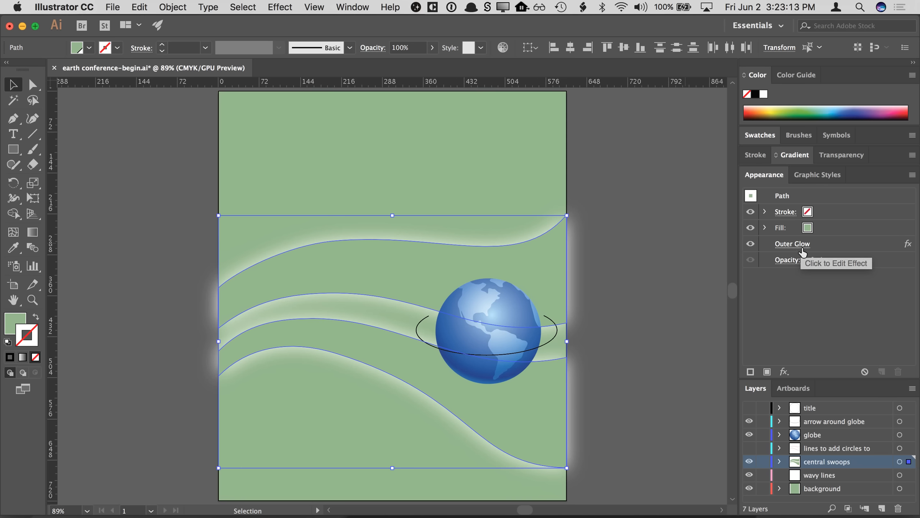
click(611, 214)
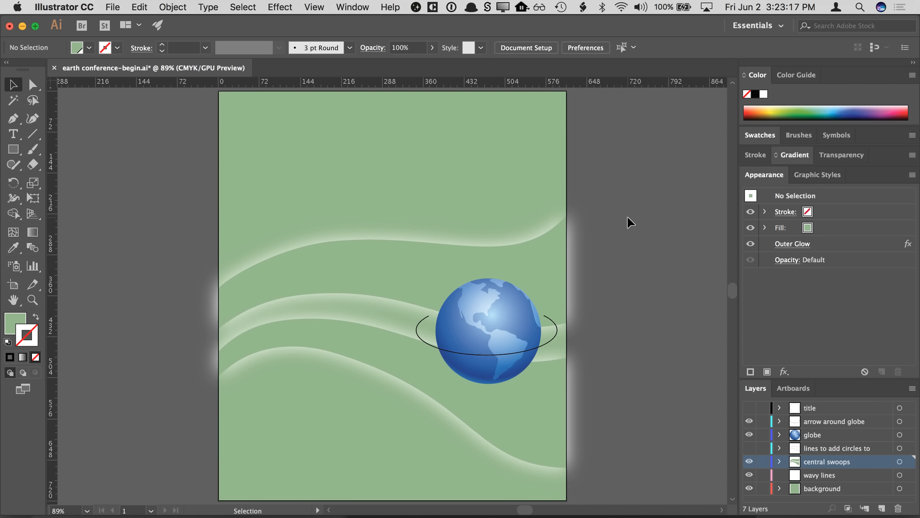
click(425, 268)
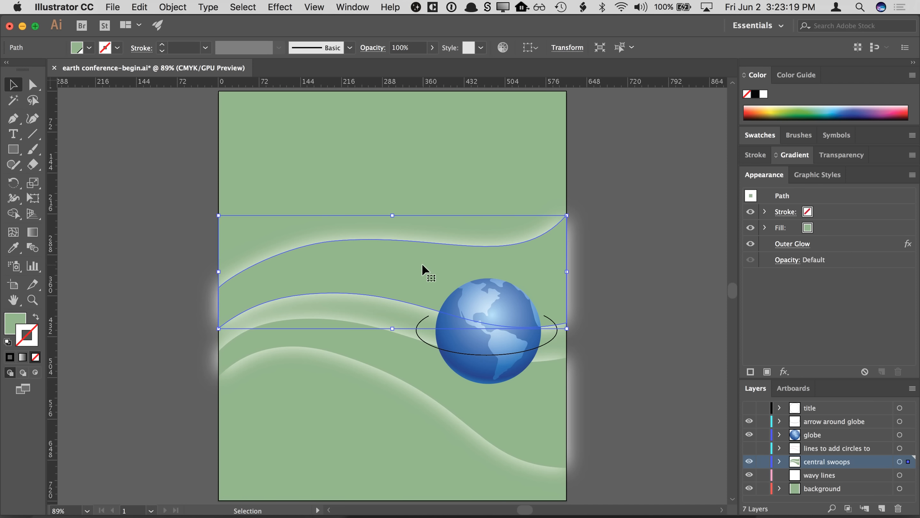
shift+click(406, 351)
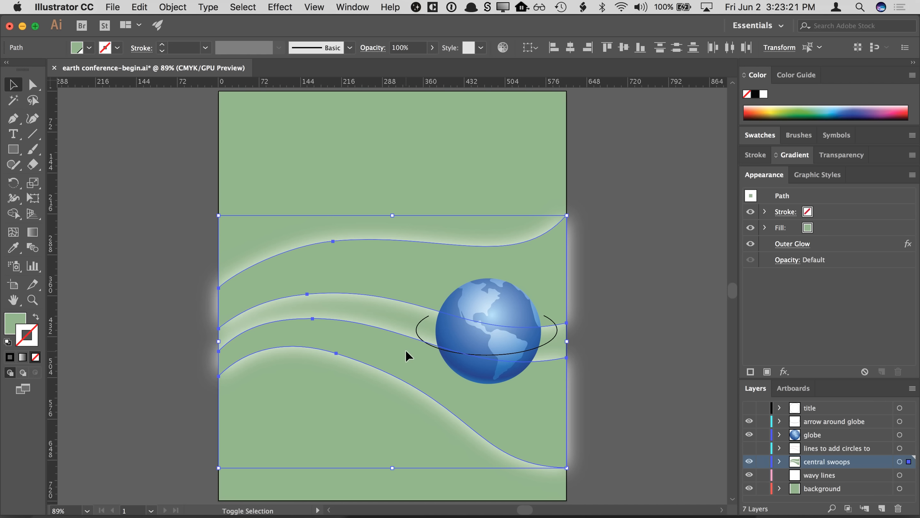
click(789, 244)
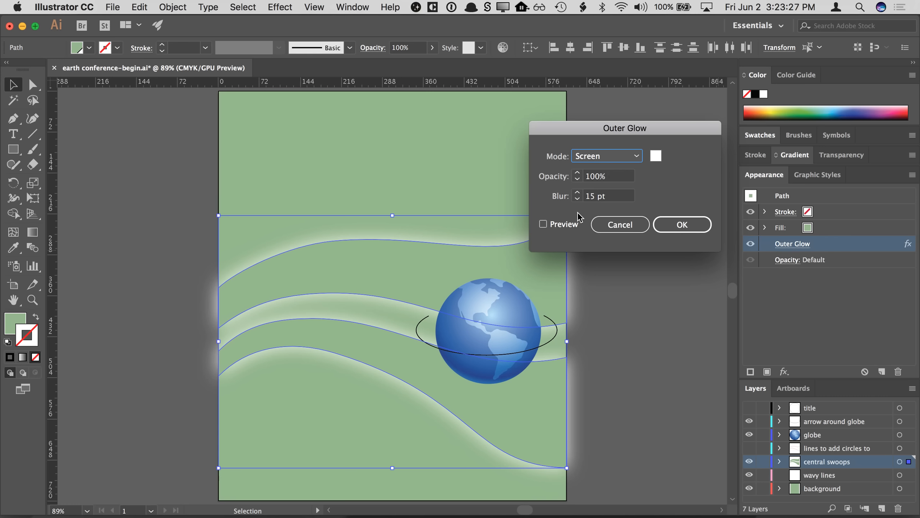
click(560, 225)
click(577, 193)
click(577, 192)
click(577, 192)
click(577, 192)
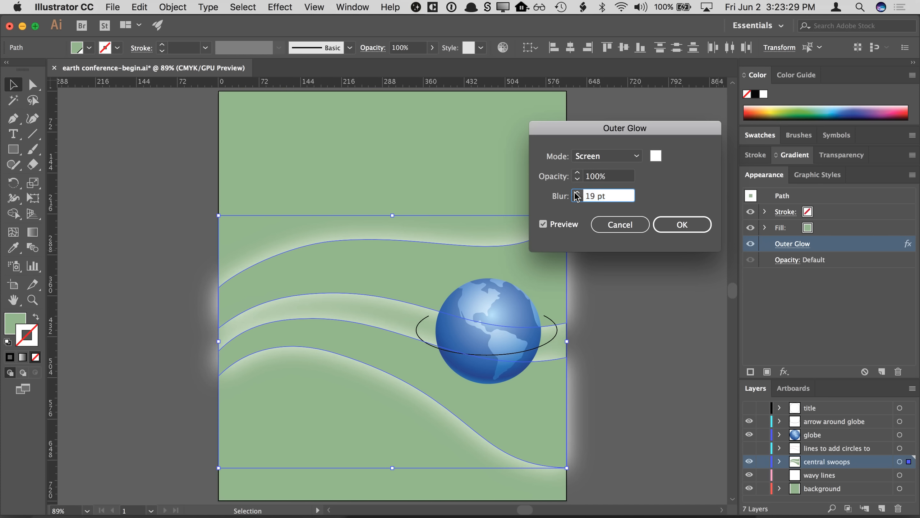
click(577, 192)
click(577, 199)
click(578, 199)
click(618, 228)
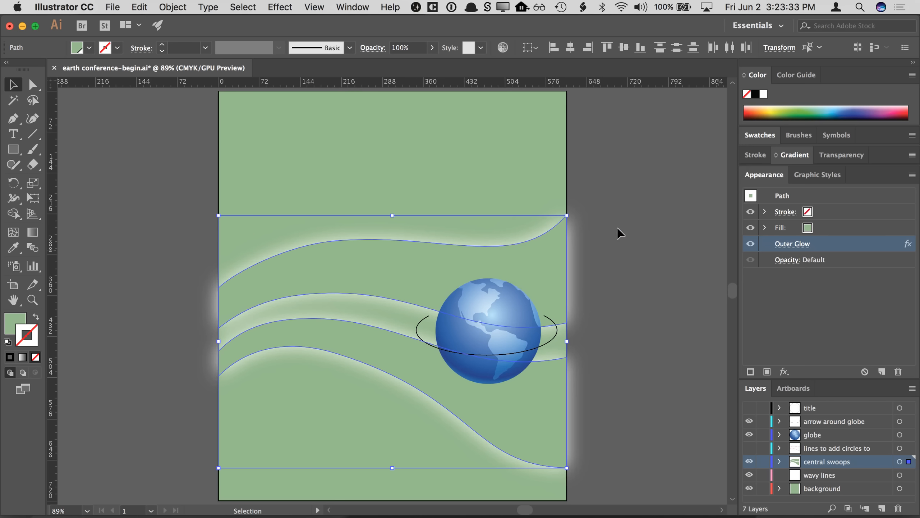
- Toggle the Outer Glow's visibility off and on, then delete the effect and undo the deletion
click(750, 243)
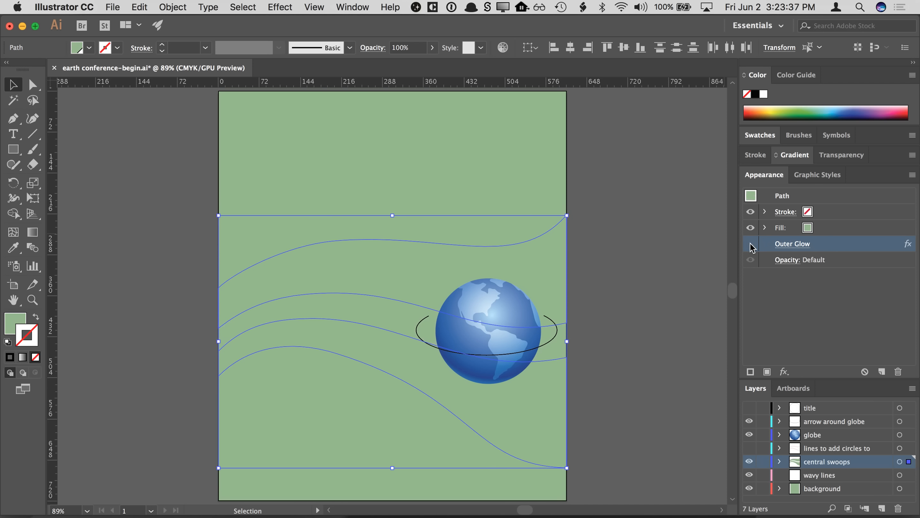
click(751, 245)
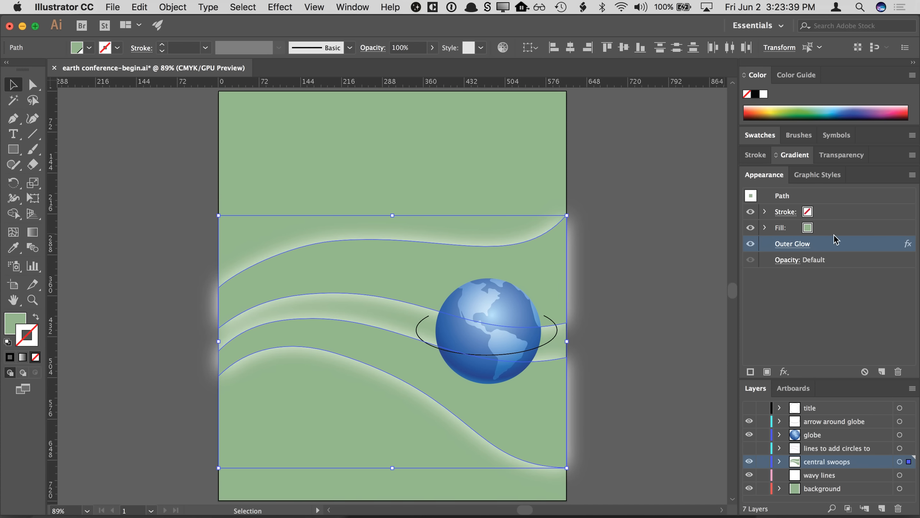
drag(832, 248, 898, 372)
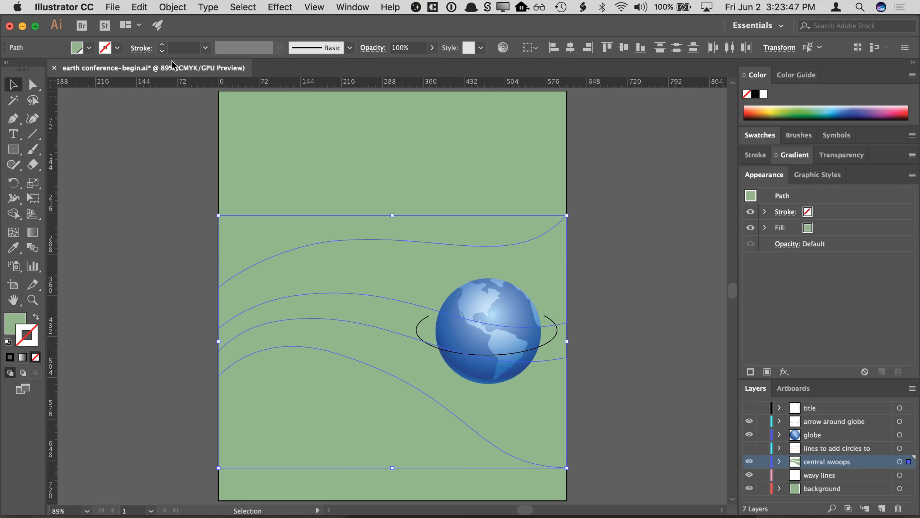
click(139, 6)
click(145, 24)
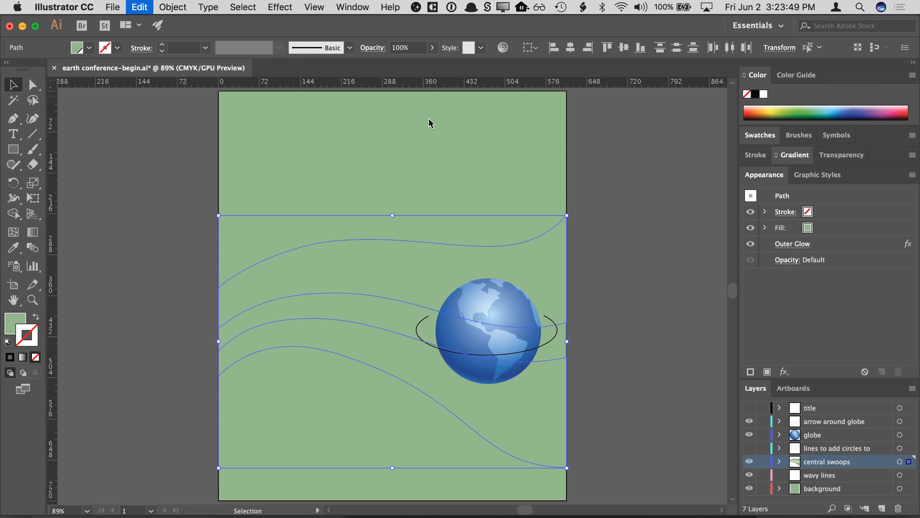
- Select a swoop and then the background to inspect their appearance attributes
click(630, 164)
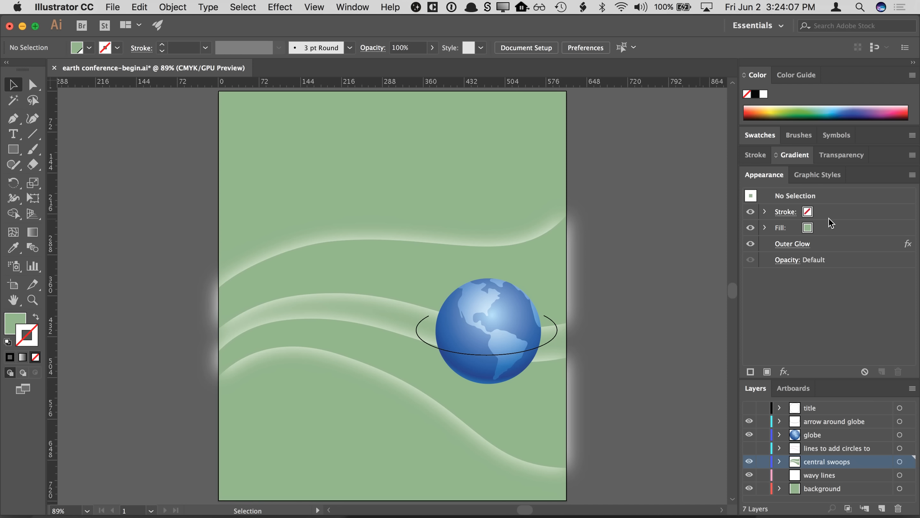
click(396, 275)
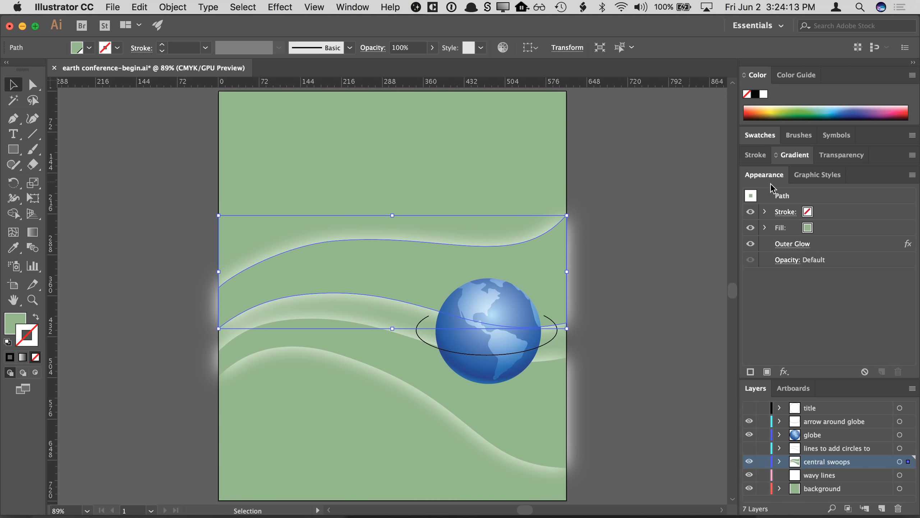
click(793, 198)
click(664, 185)
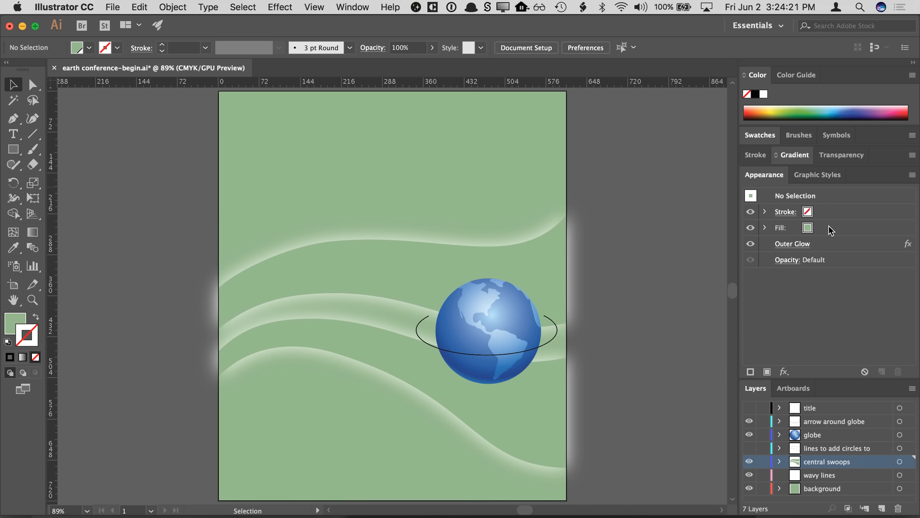
click(526, 169)
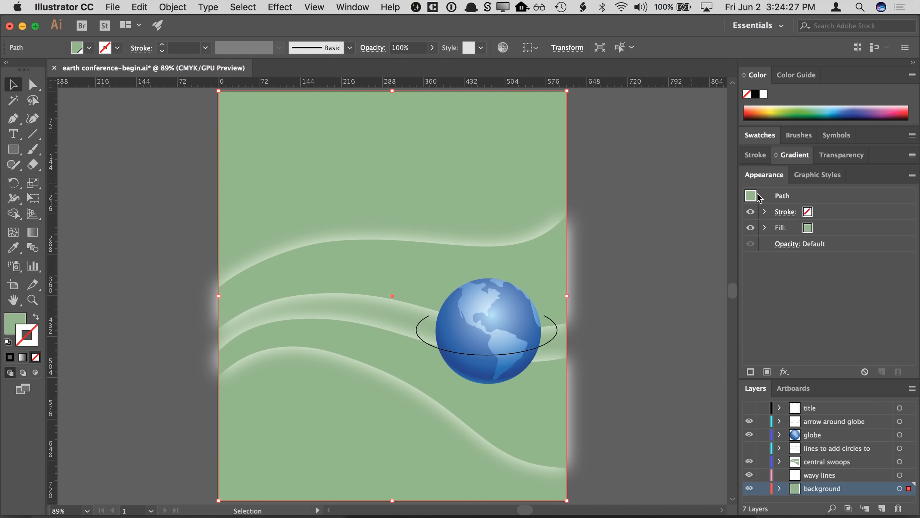
- Select the globe and then a swoop in turn to inspect their appearance attributes
click(643, 202)
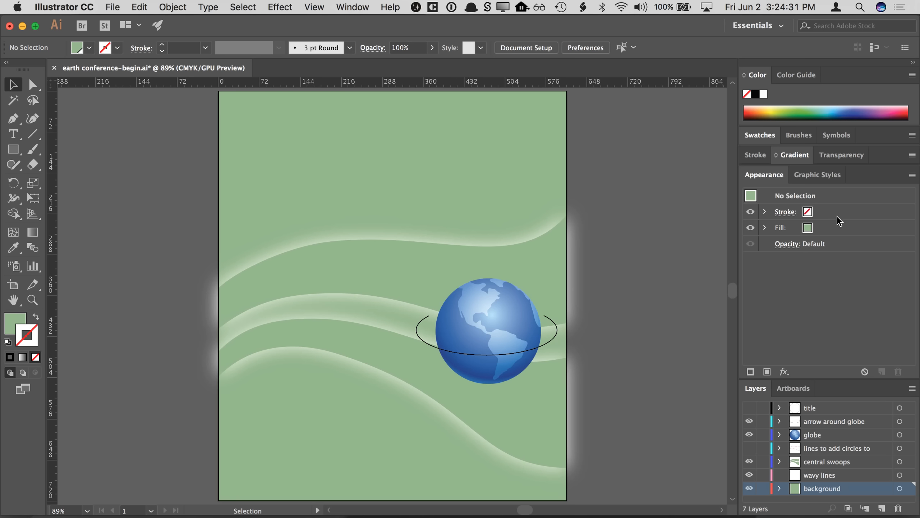
click(463, 340)
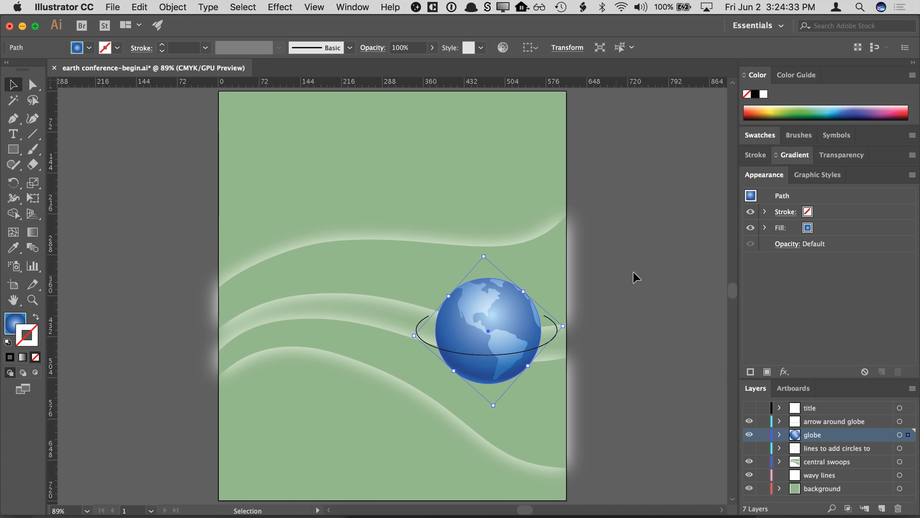
click(630, 246)
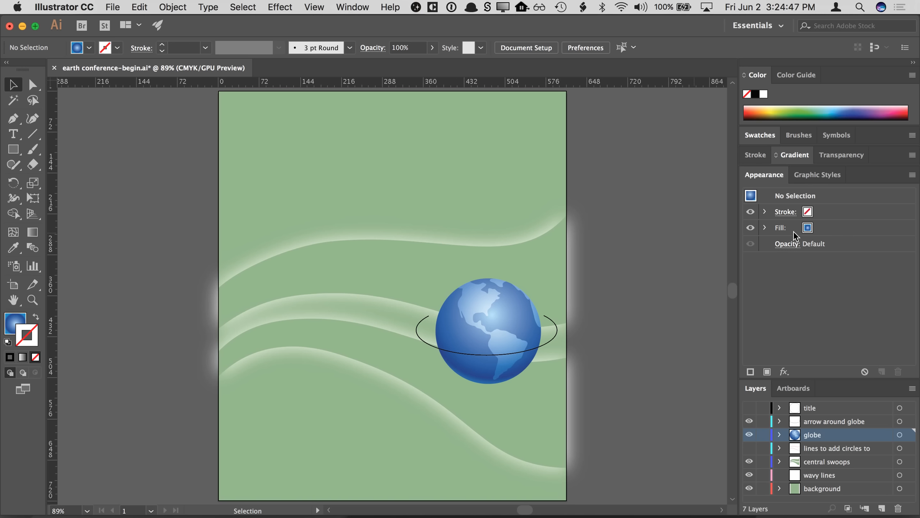
click(438, 272)
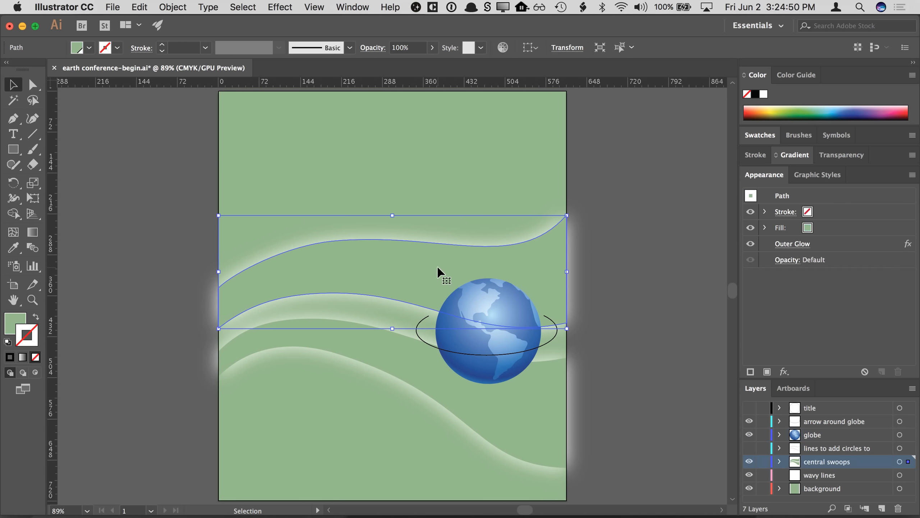
click(629, 234)
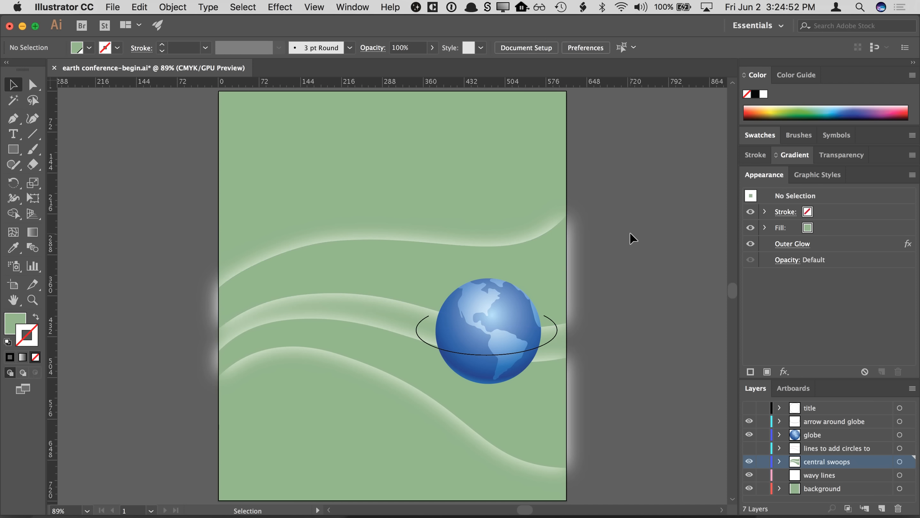
click(796, 245)
click(611, 195)
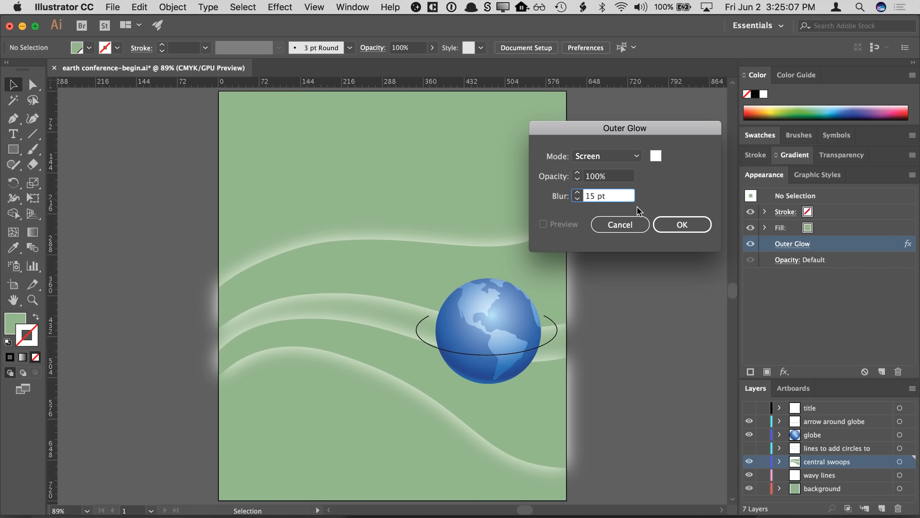
key(shift+Up)
key(shift+Up)
key(shift+Up)
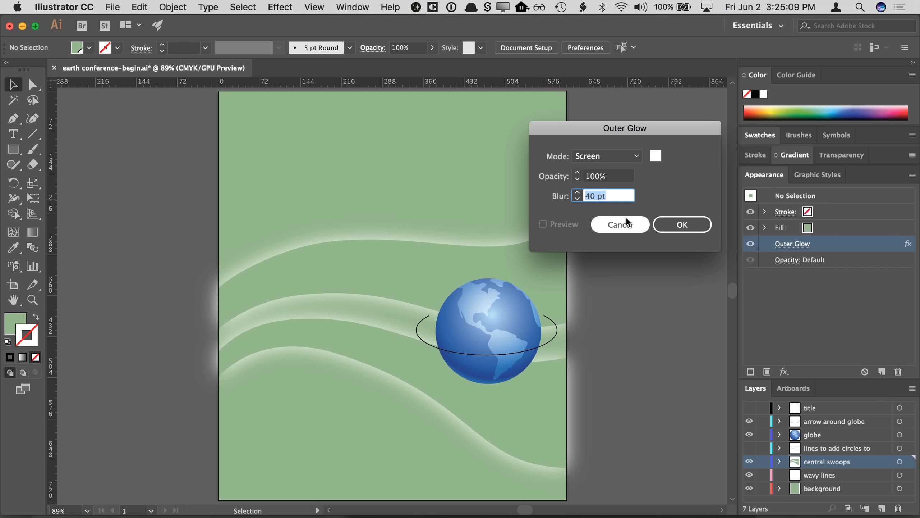
click(656, 158)
text(9B133A)
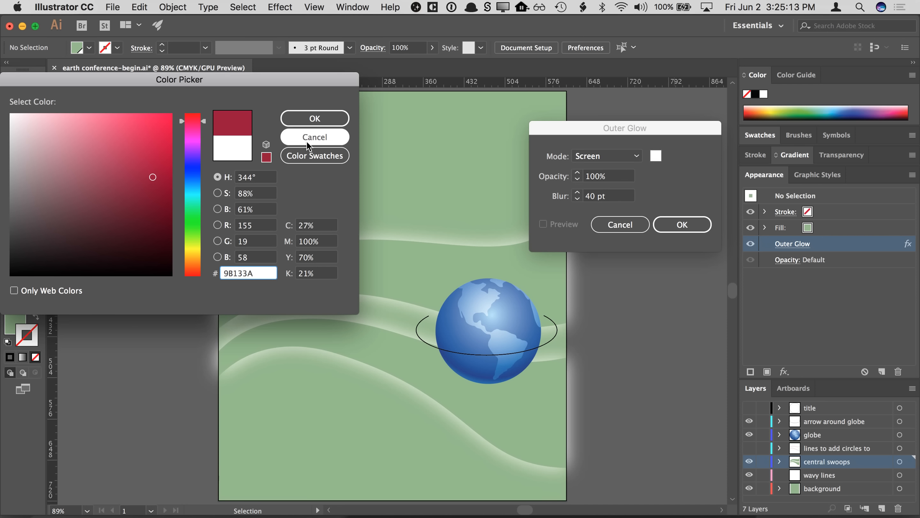
click(314, 119)
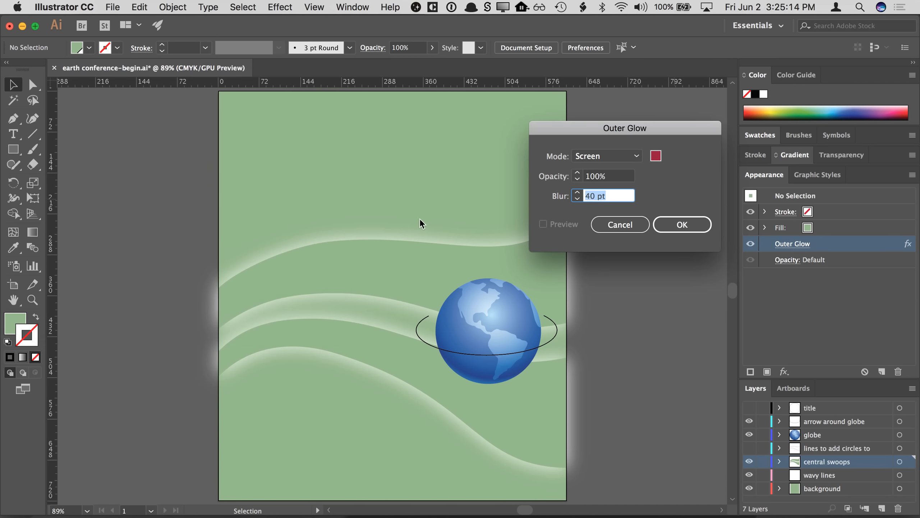
click(594, 223)
- Select the swoops and the arrow around the globe in turn, and zoom in on the globe to examine them
click(788, 196)
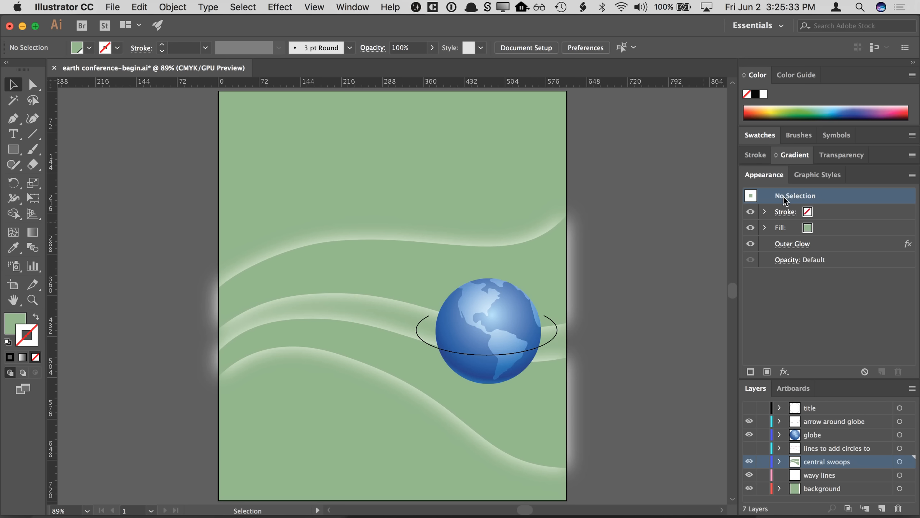
click(399, 292)
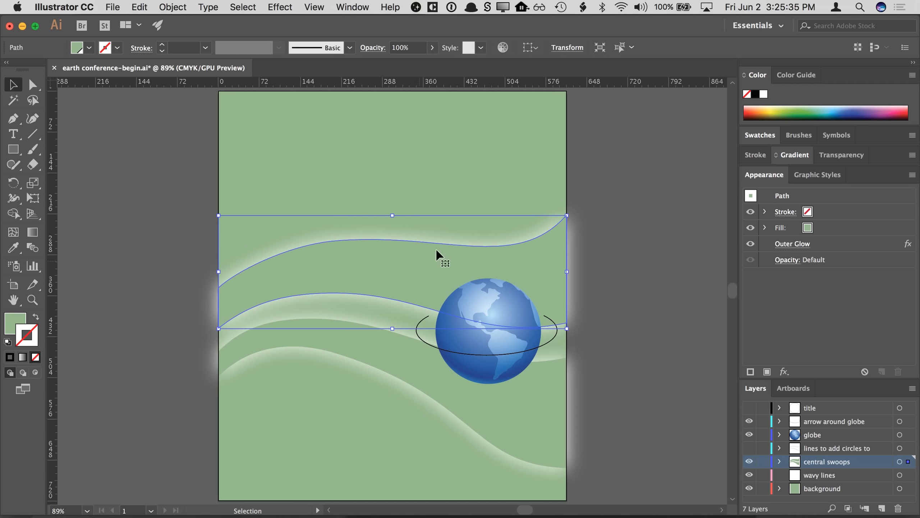
click(440, 351)
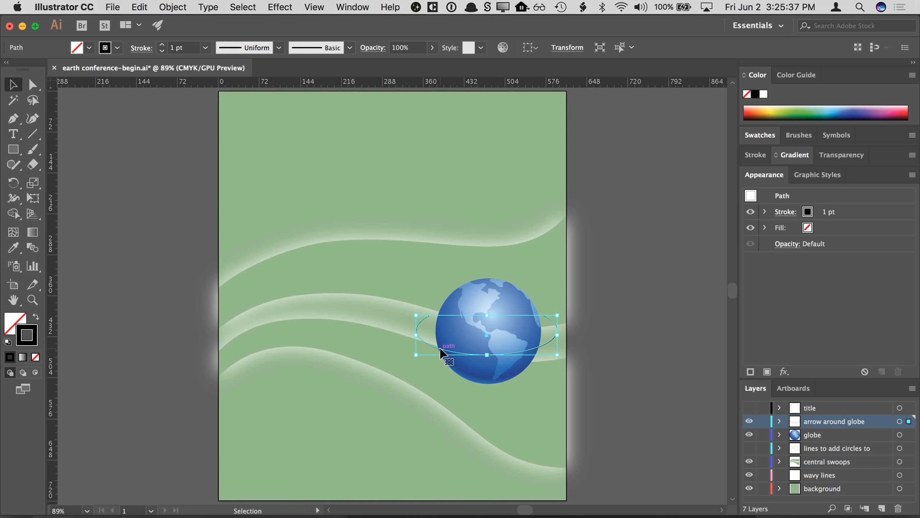
click(593, 287)
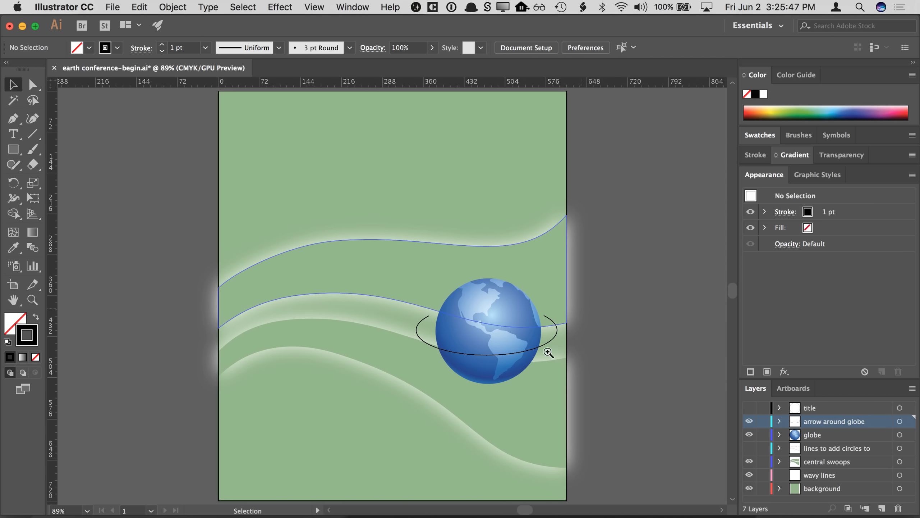
key(z)
click(518, 346)
click(373, 280)
click(372, 281)
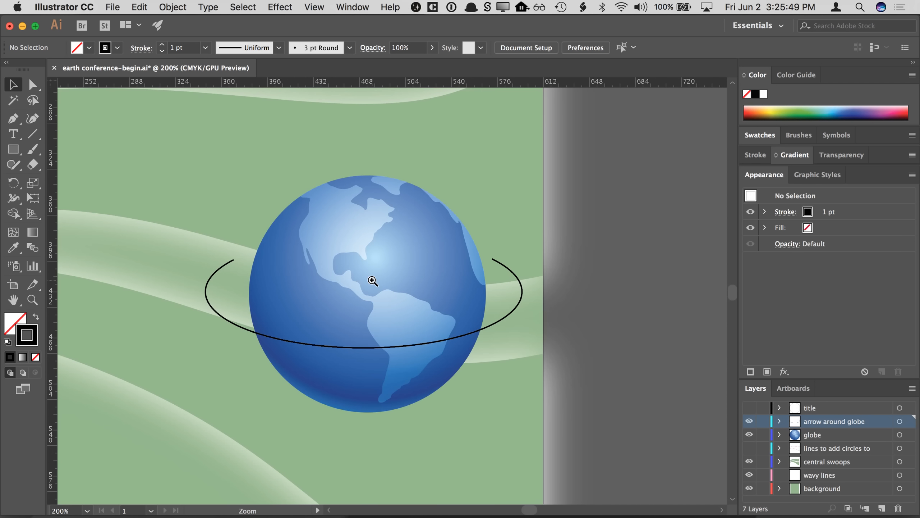
click(377, 280)
drag(468, 298, 495, 274)
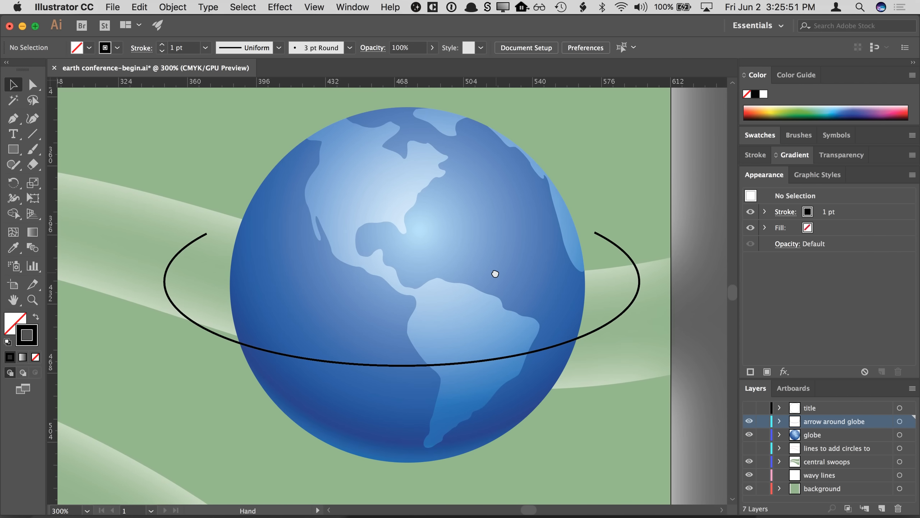
- Create a global swatch named waves blue with C 80, M 35, Y 0, K 0 and apply it to the arrow's stroke
click(608, 330)
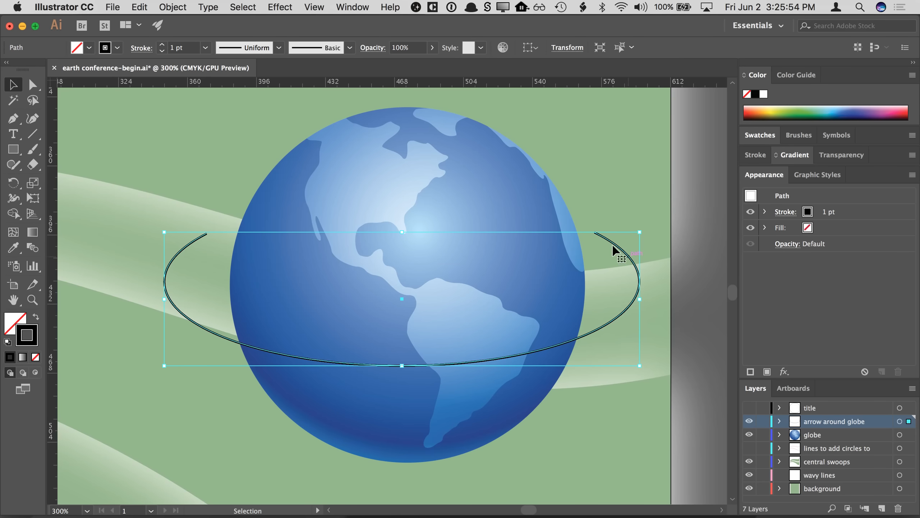
click(720, 282)
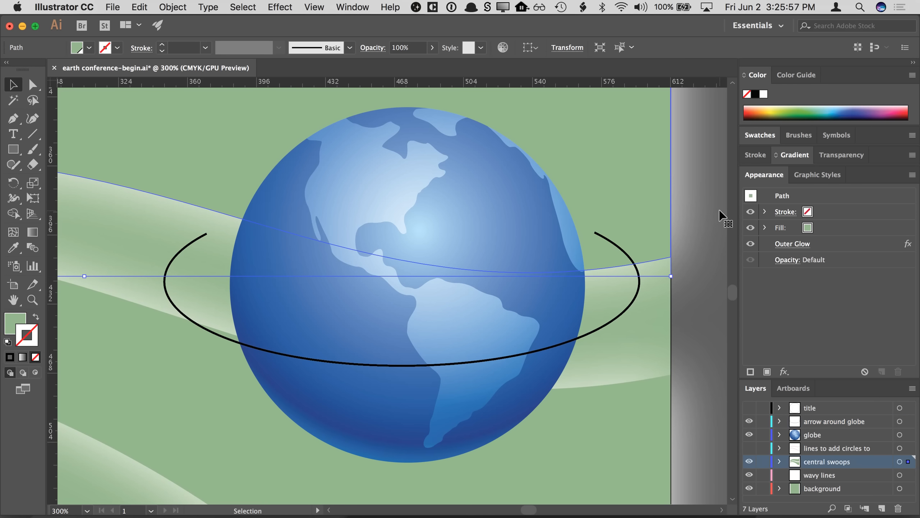
click(556, 349)
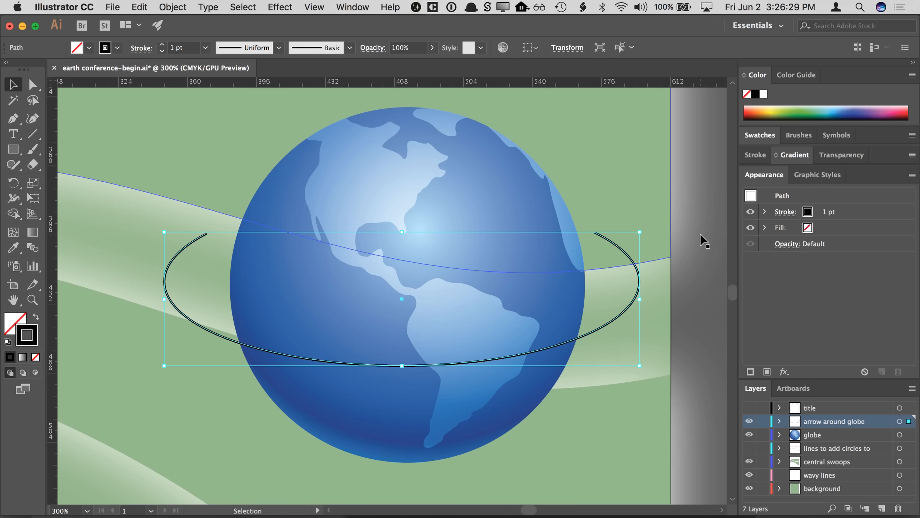
click(760, 134)
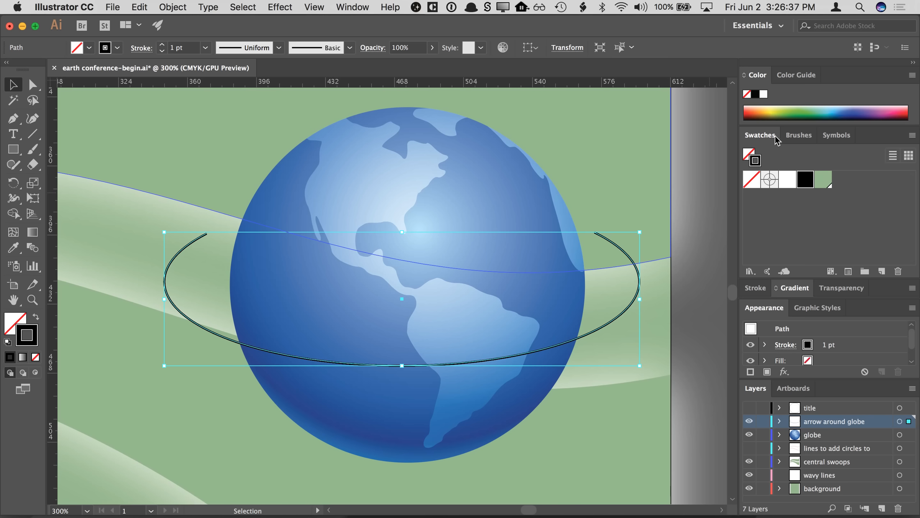
click(912, 136)
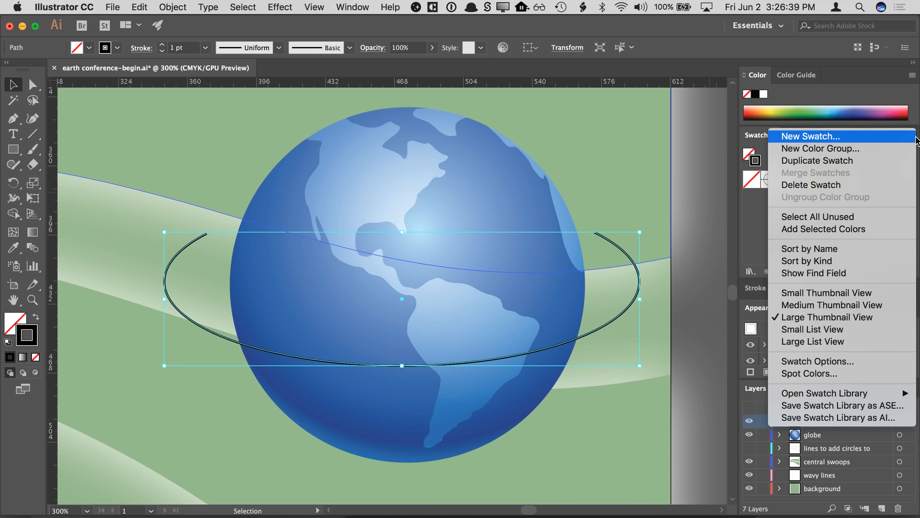
click(894, 139)
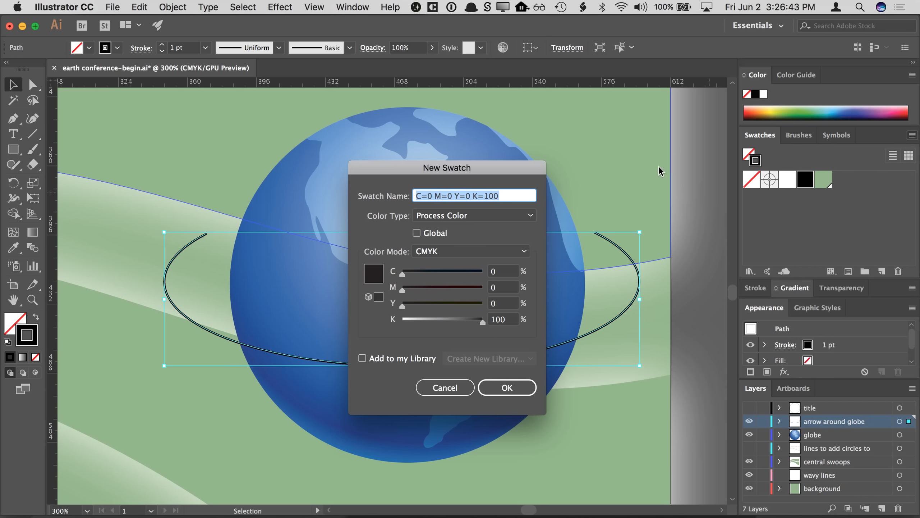
text(waves blue)
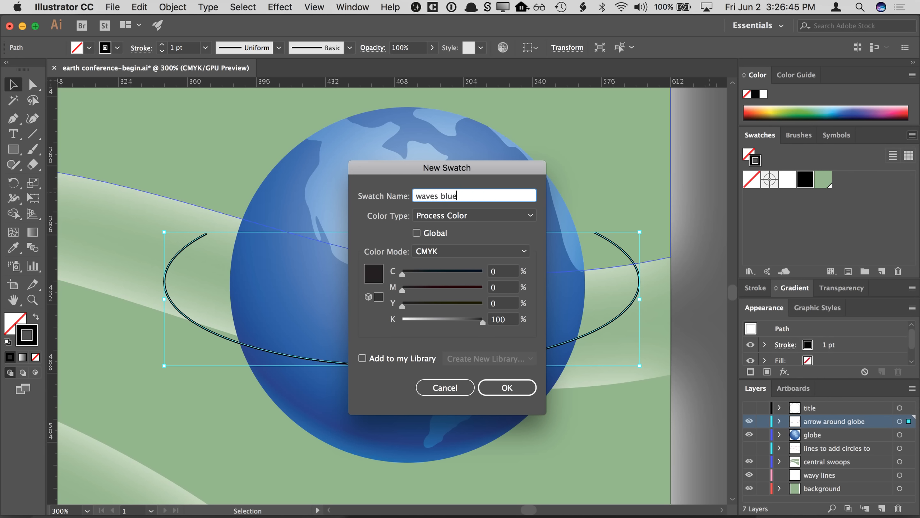
click(417, 233)
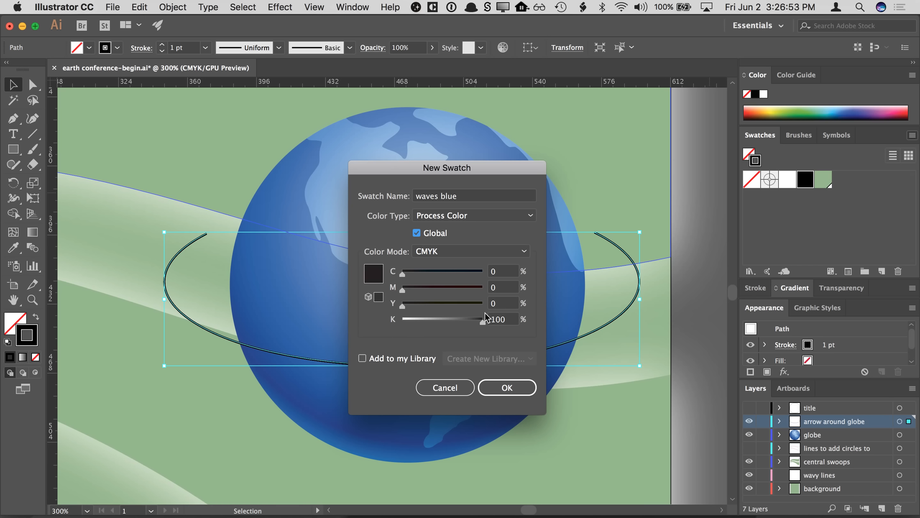
click(503, 272)
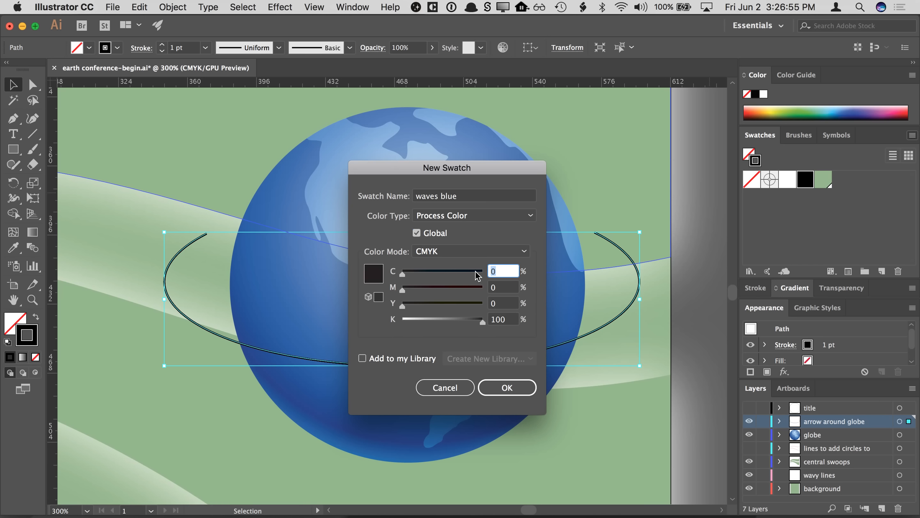
text(80)
key(Tab)
text(35)
key(Tab)
text(0)
key(Tab)
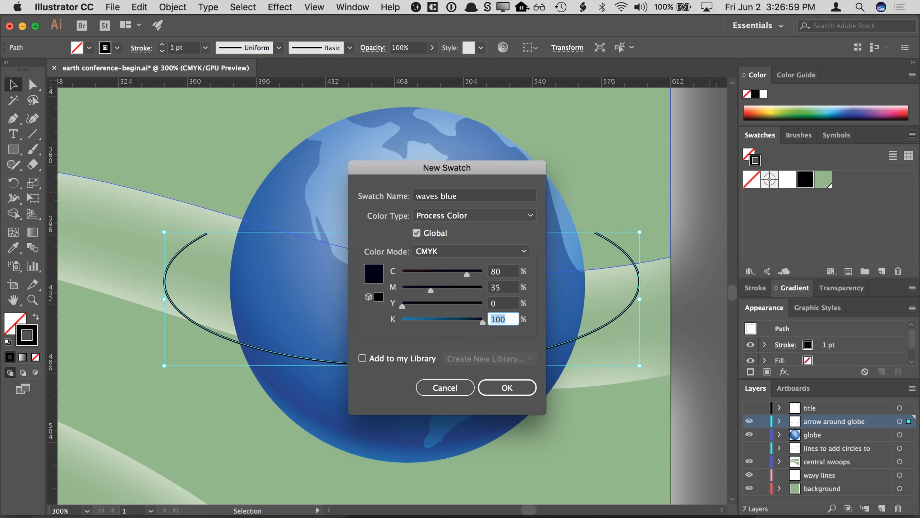
text(0)
key(Tab)
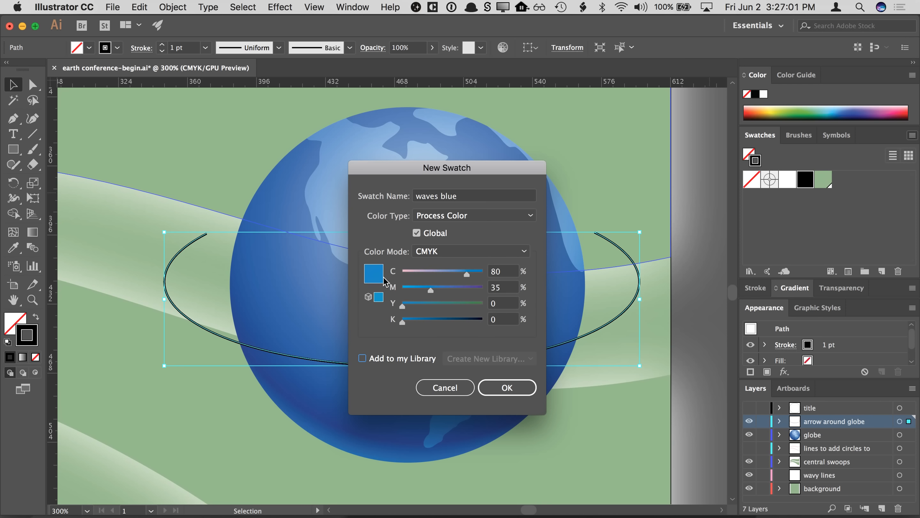
click(506, 388)
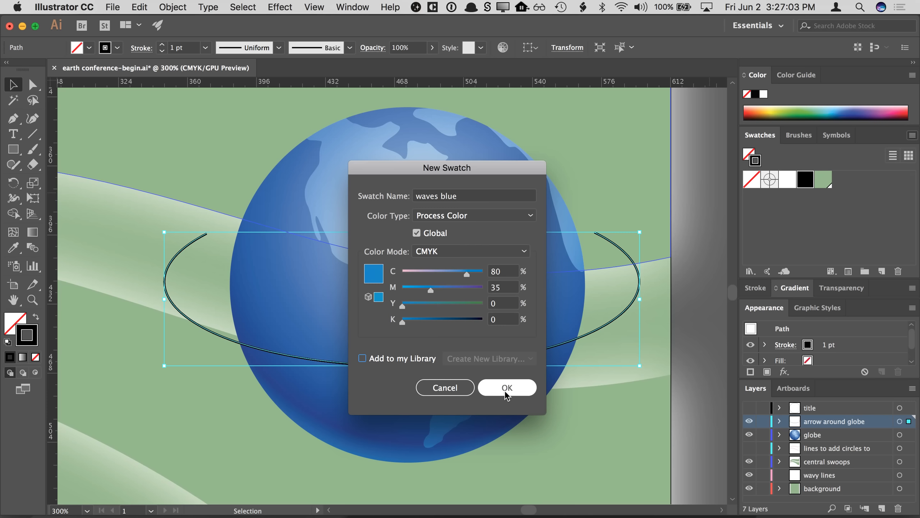
- Set the stroke weight of the arrow around the globe to 5 pt
click(861, 214)
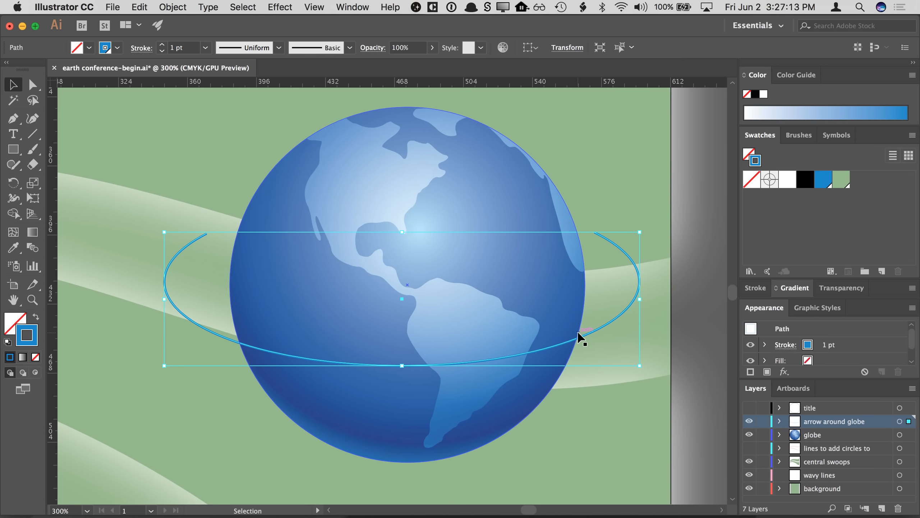
key(a)
key(super+equal)
key(super+equal)
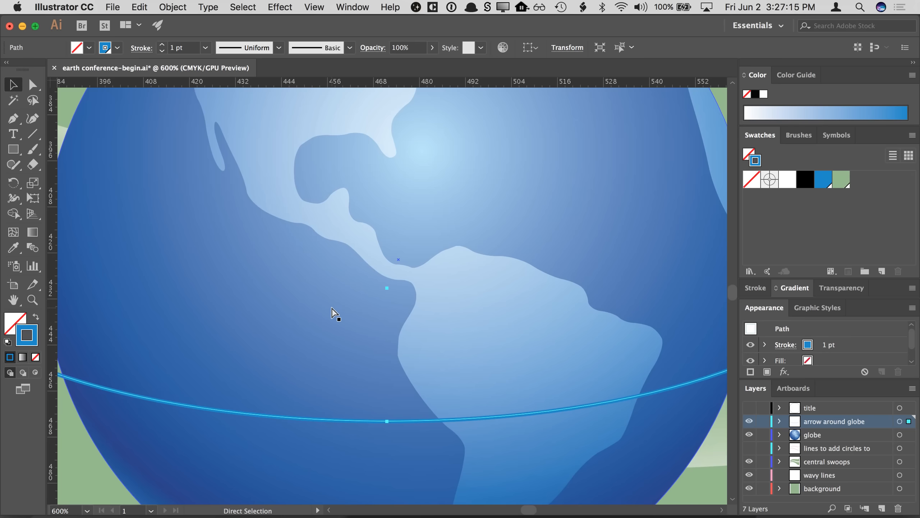
drag(103, 232, 289, 257)
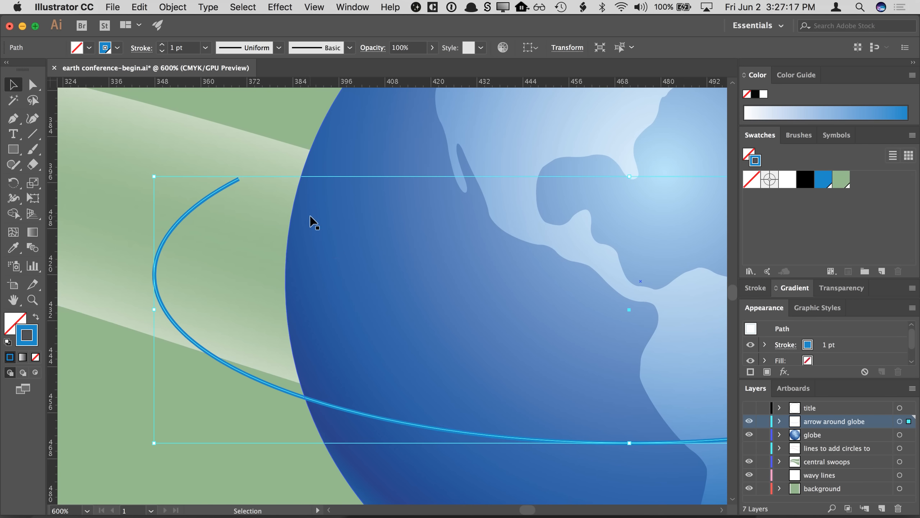
click(754, 138)
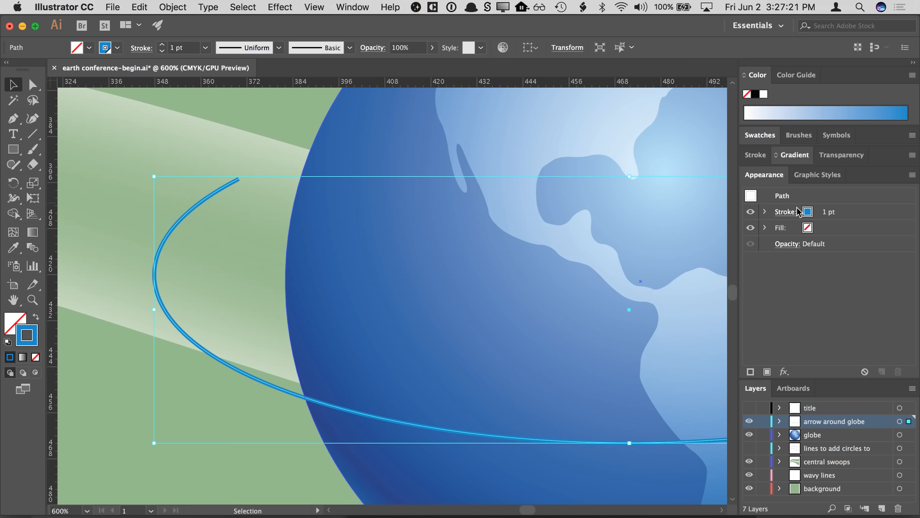
click(838, 217)
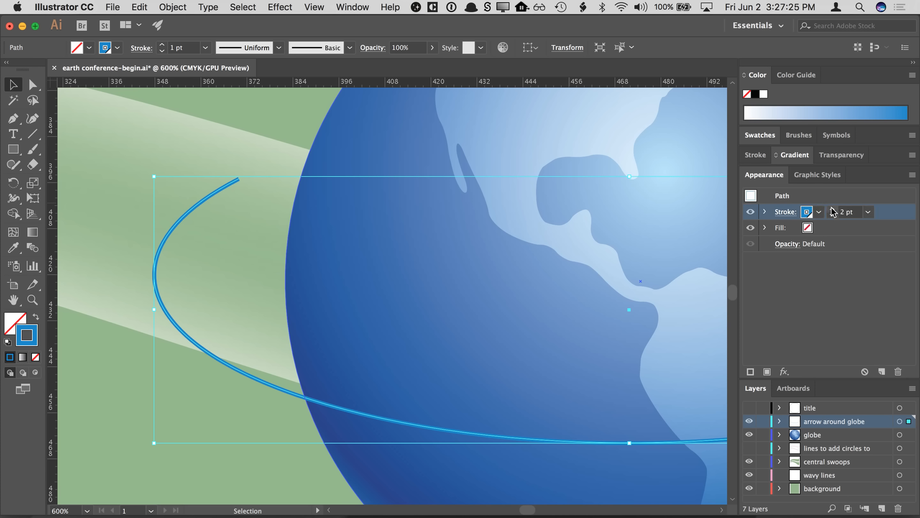
click(832, 210)
click(832, 209)
click(832, 209)
click(832, 210)
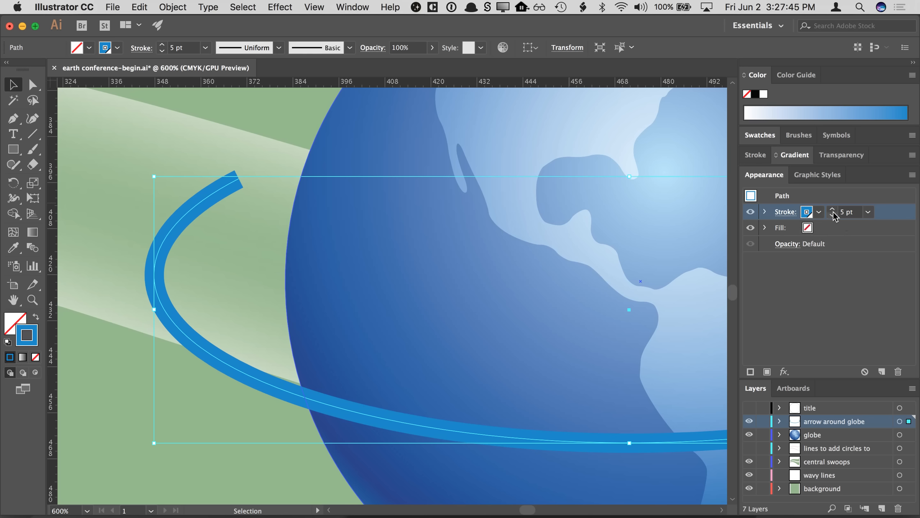
- Duplicate the arrow's stroke in its appearance attributes and delete the duplicate
super+click(241, 284)
drag(362, 296, 275, 286)
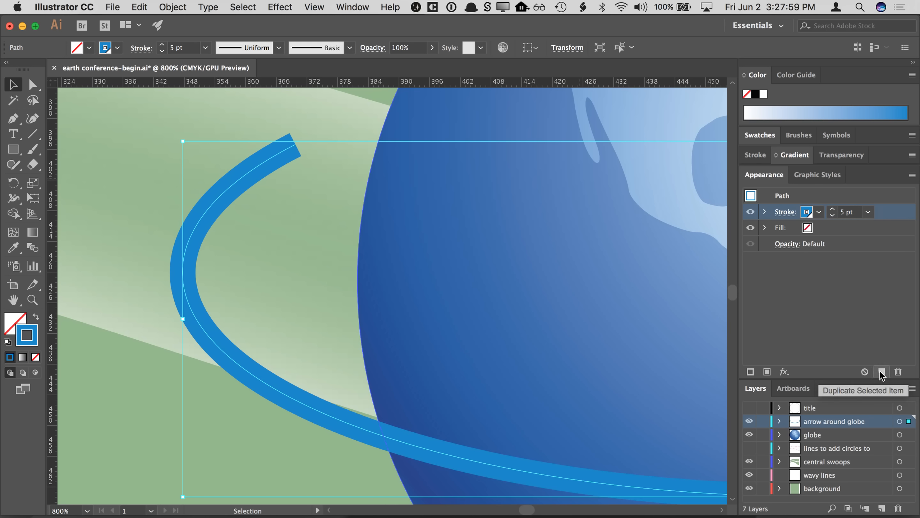
click(835, 232)
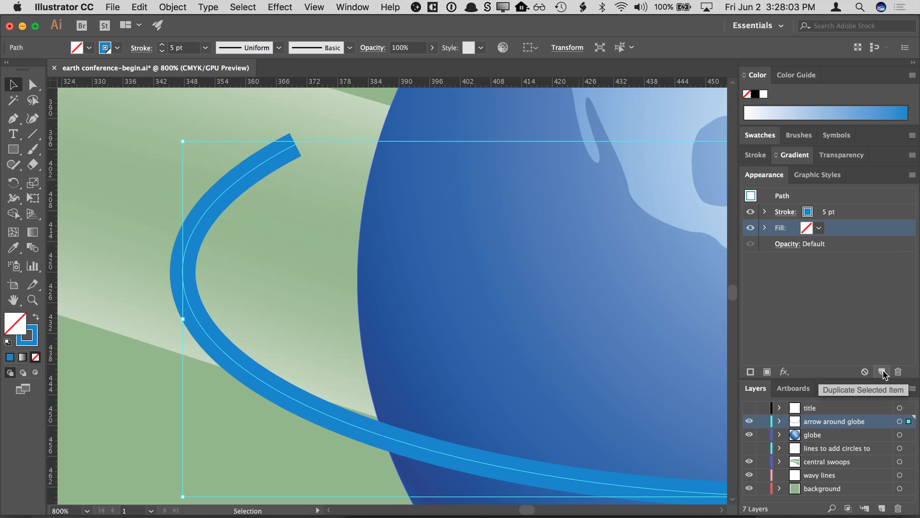
click(860, 215)
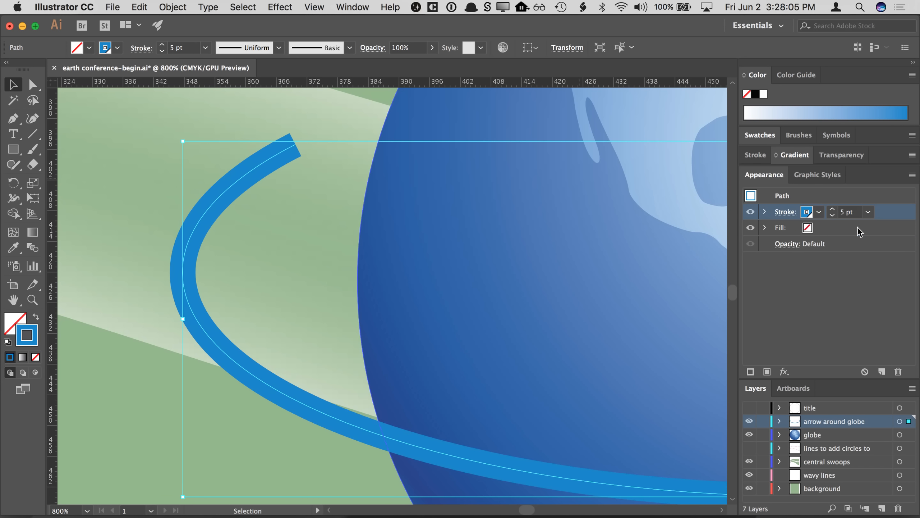
click(881, 372)
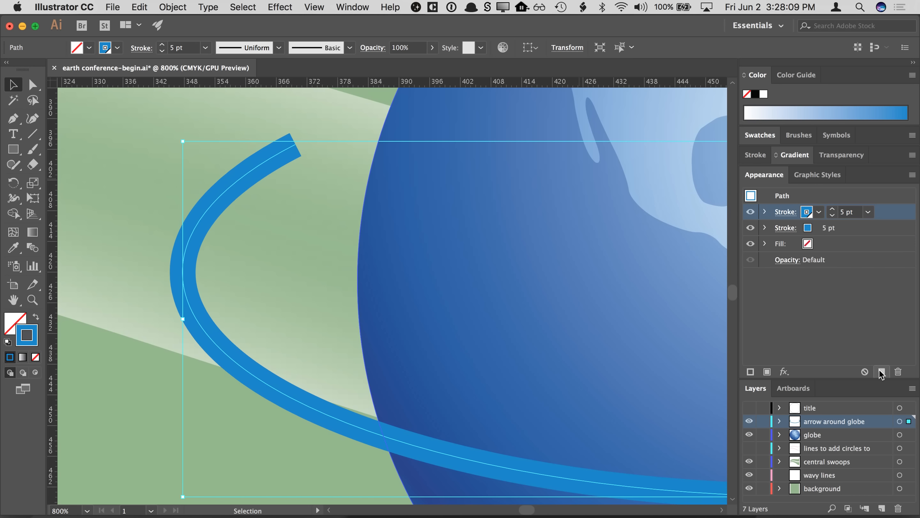
click(868, 230)
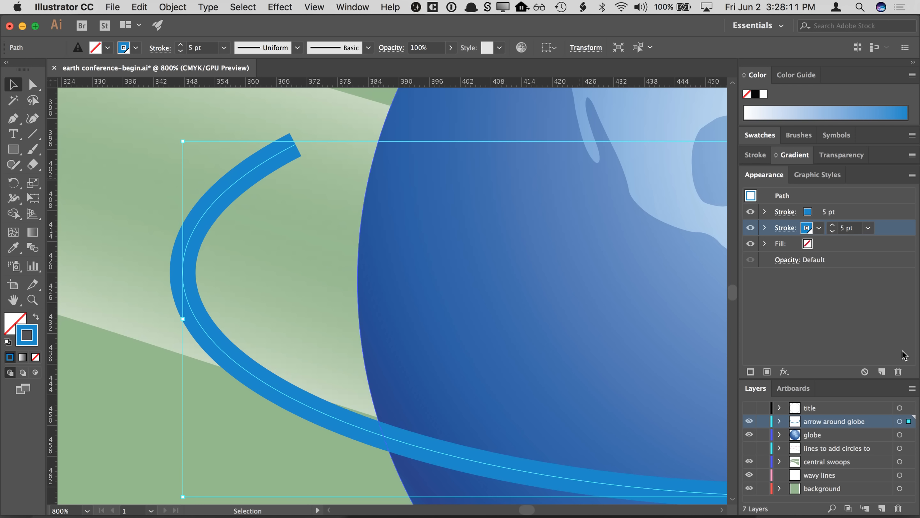
click(898, 372)
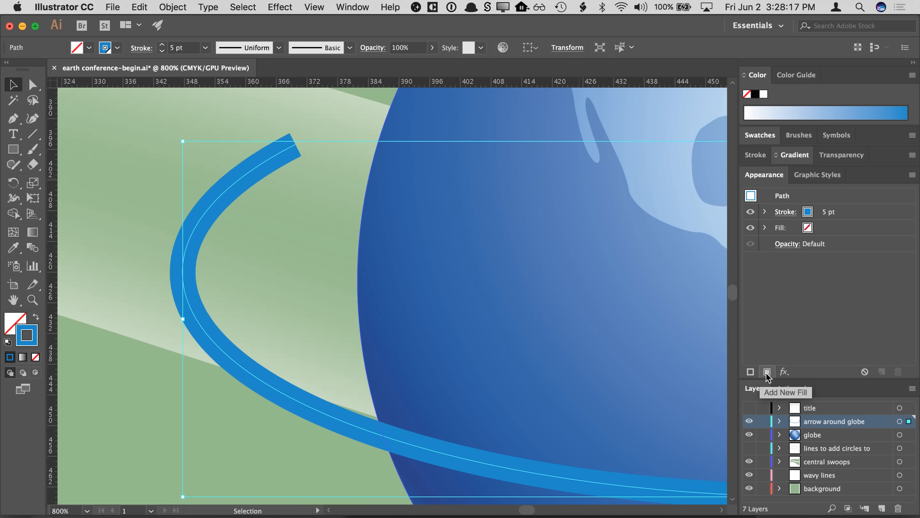
- Add a new stroke to the arrow's appearance attributes
click(750, 372)
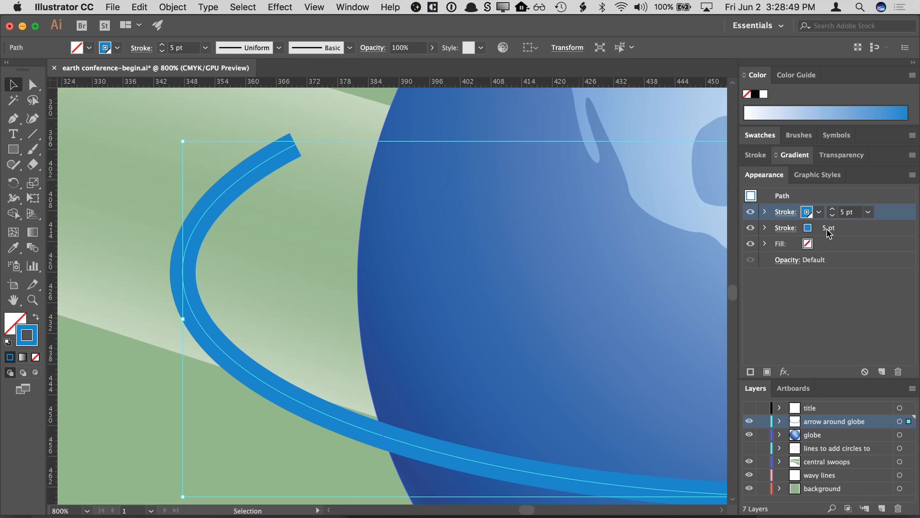
- Apply the earth green swatch to the arrow's new top stroke and reduce its weight to 3 pt
click(812, 215)
click(814, 217)
click(813, 217)
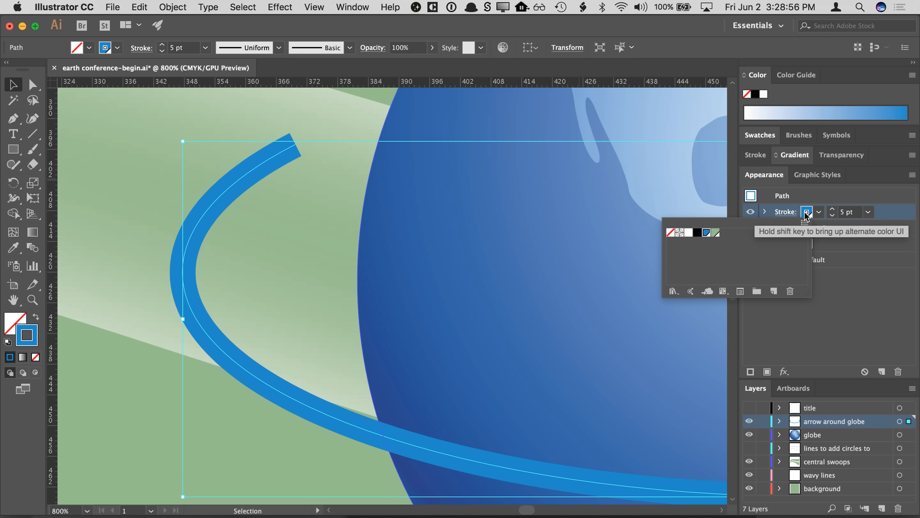
click(715, 233)
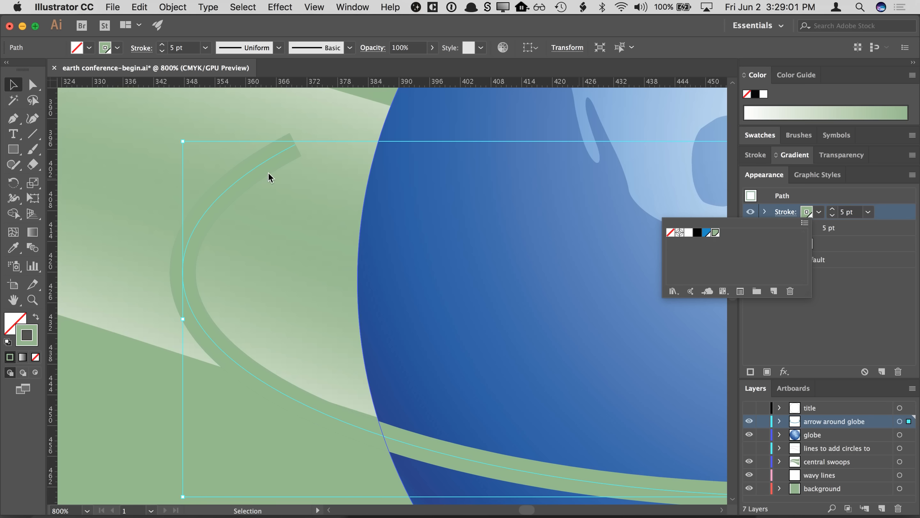
key(Escape)
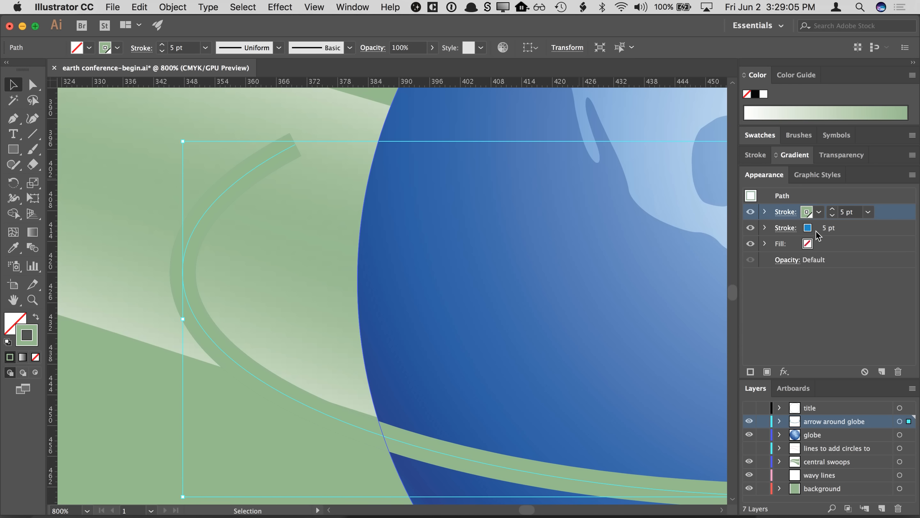
click(832, 215)
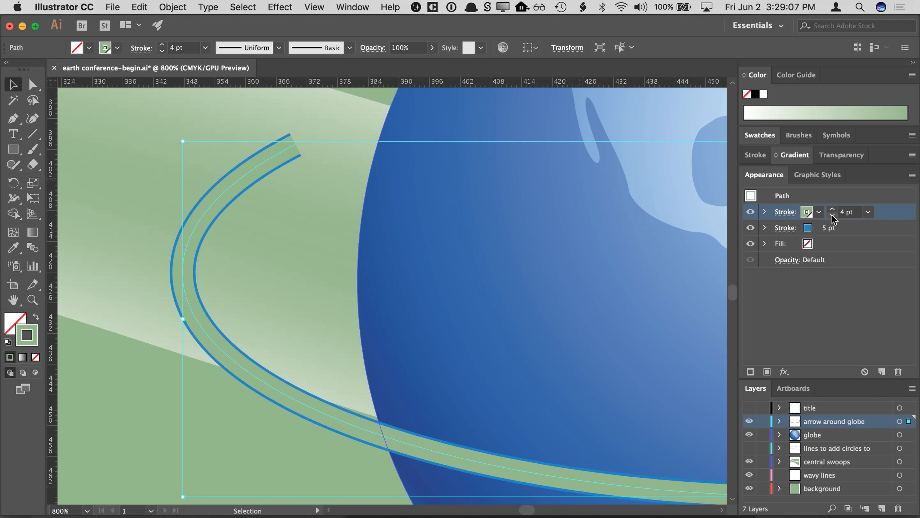
click(832, 216)
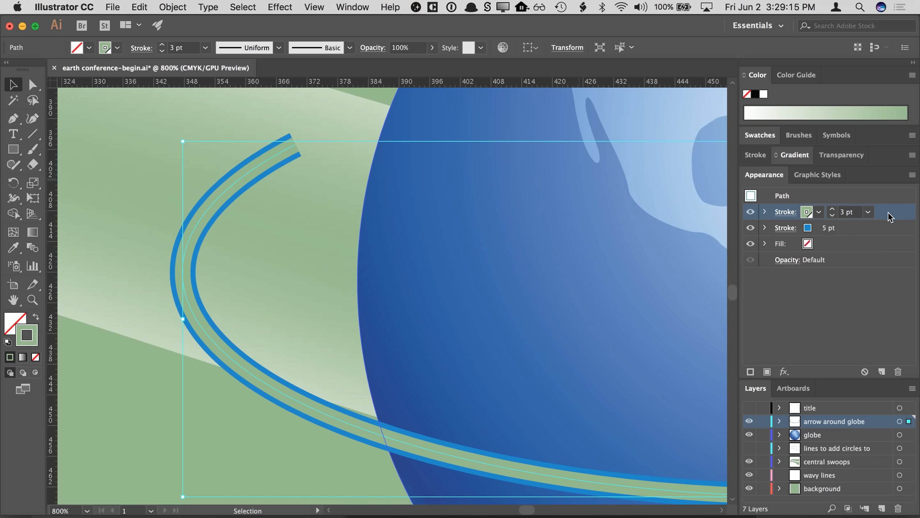
drag(883, 214, 879, 235)
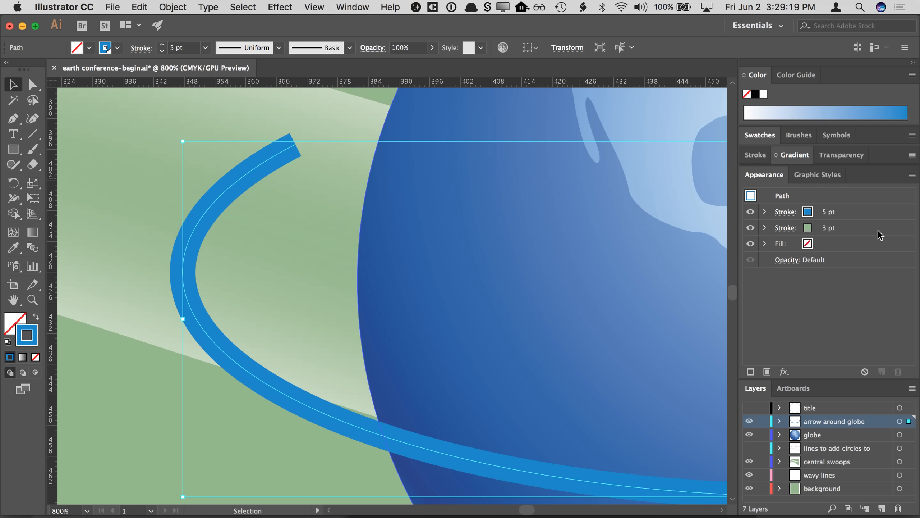
click(865, 213)
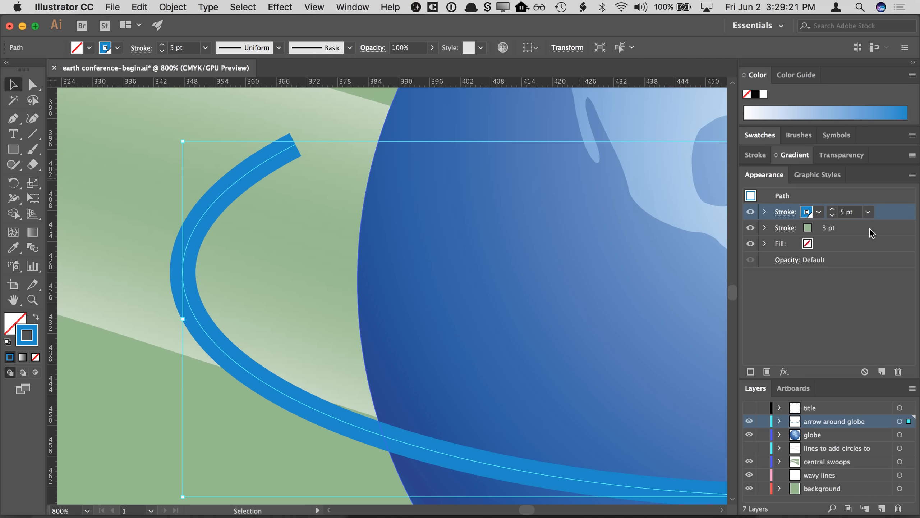
click(870, 227)
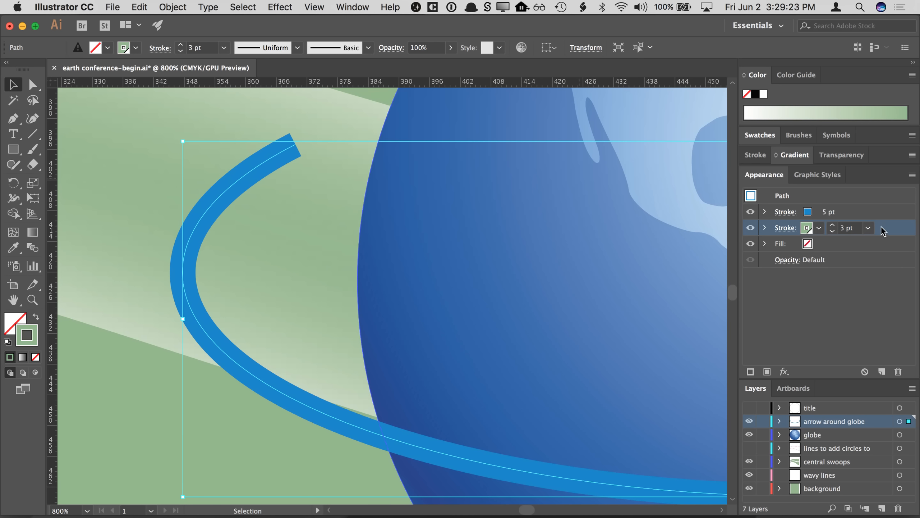
drag(881, 225, 874, 203)
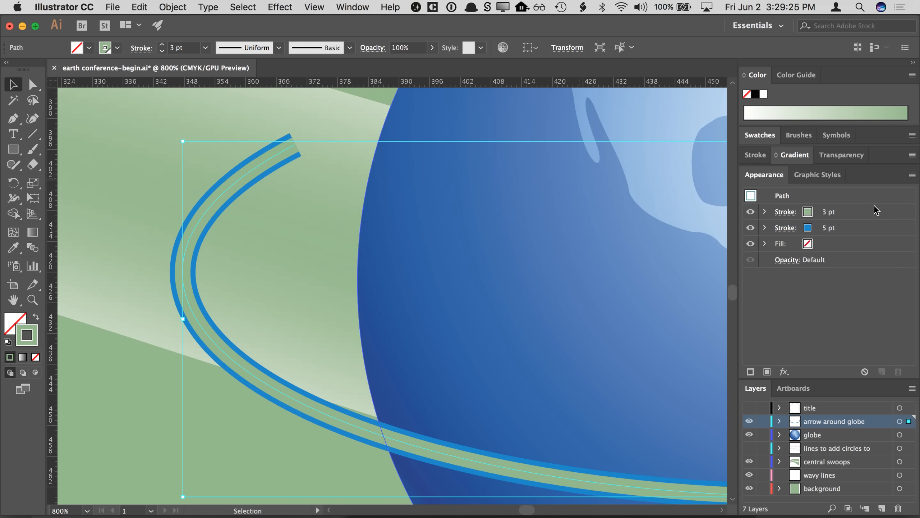
- Change the 3 pt top stroke's color to the waves blue swatch
click(809, 212)
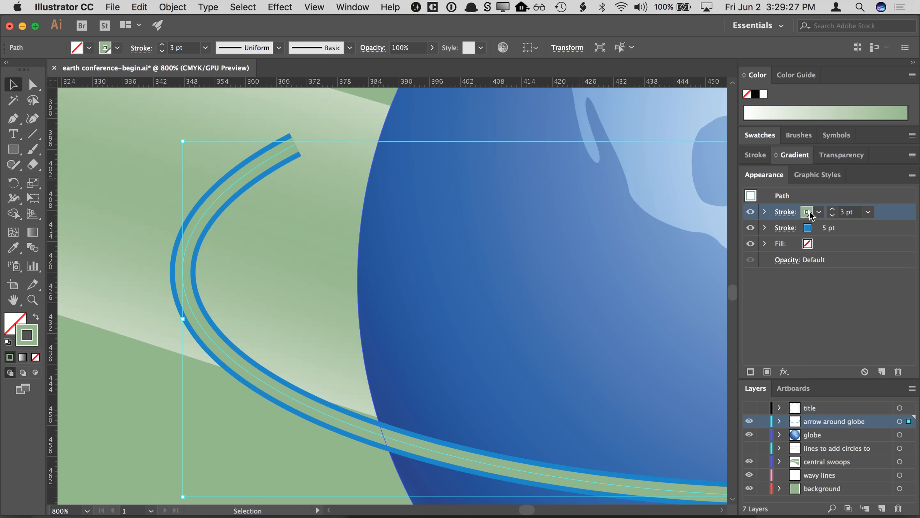
click(808, 213)
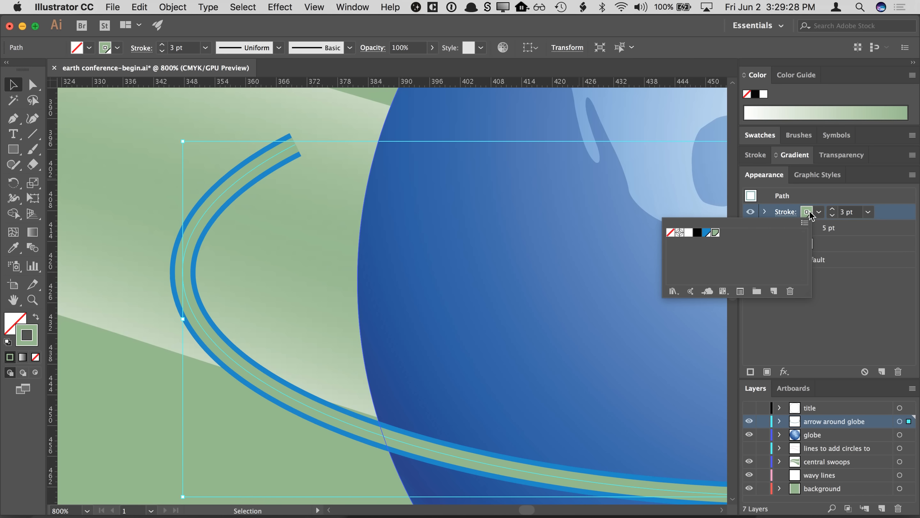
click(706, 233)
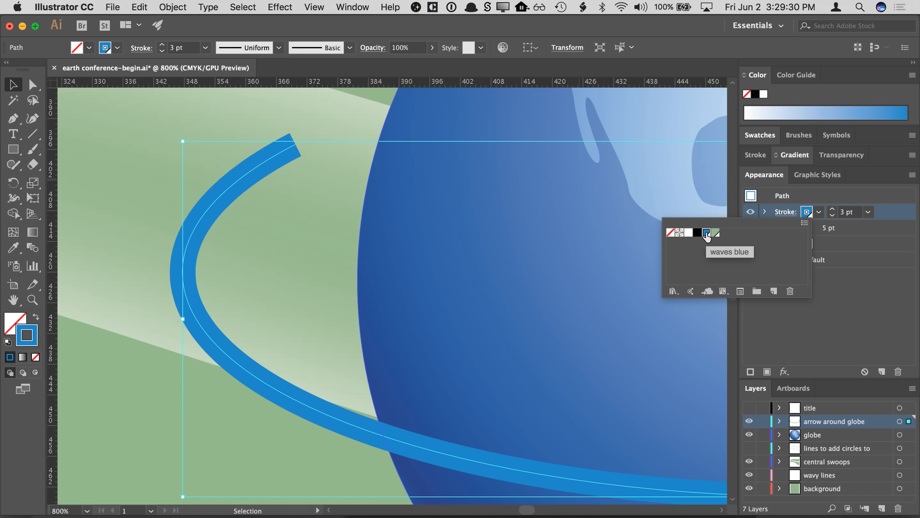
click(808, 213)
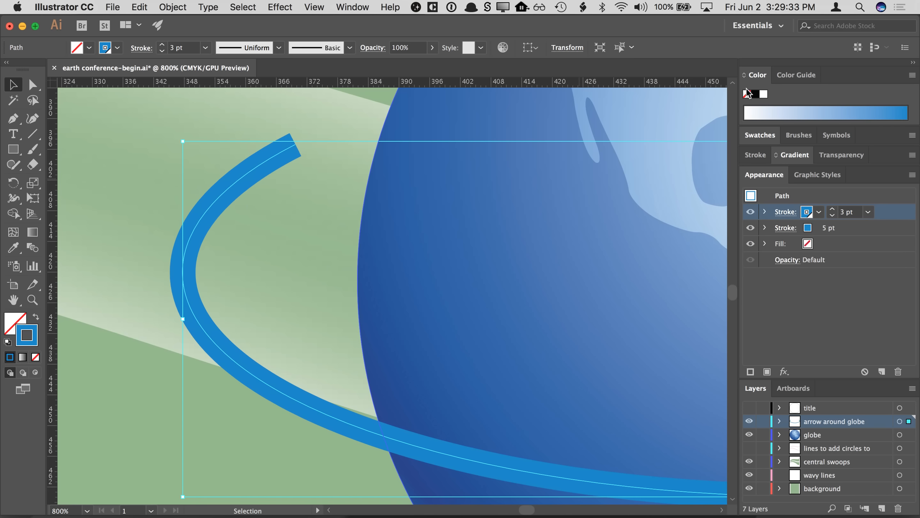
click(745, 76)
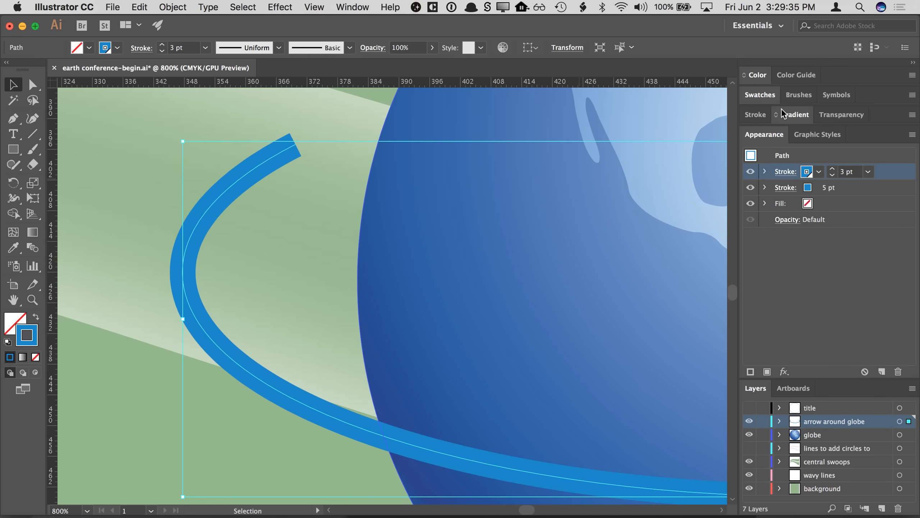
click(745, 76)
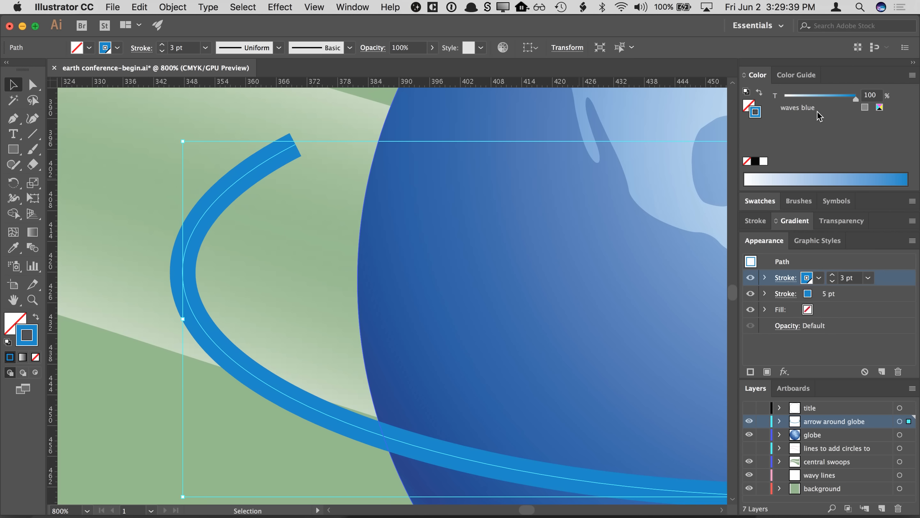
double_click(755, 77)
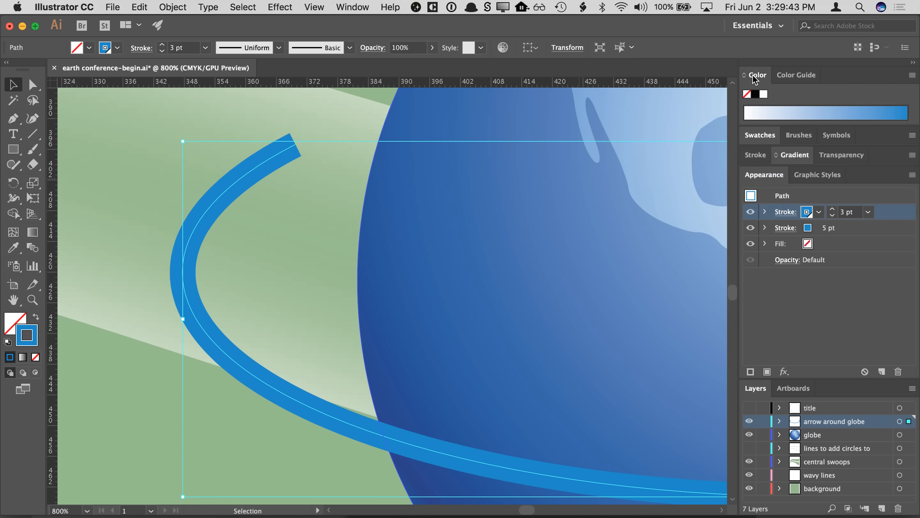
click(807, 212)
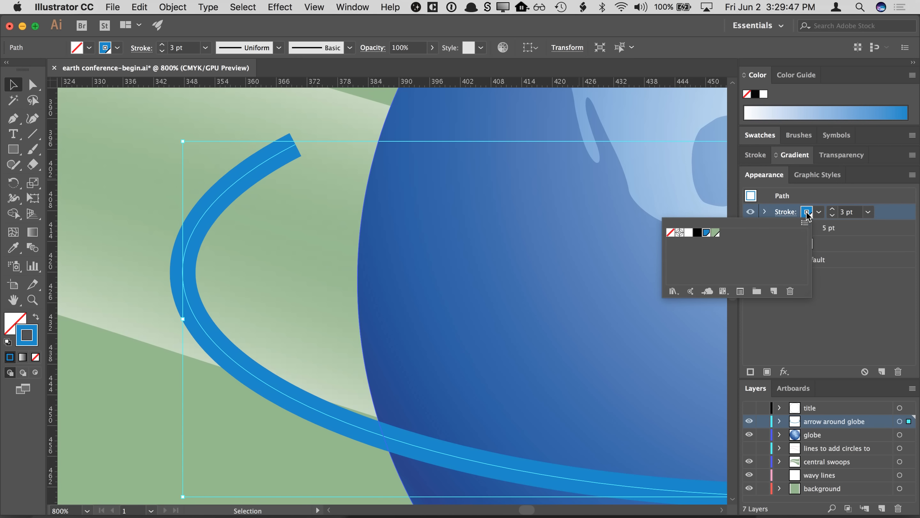
click(807, 214)
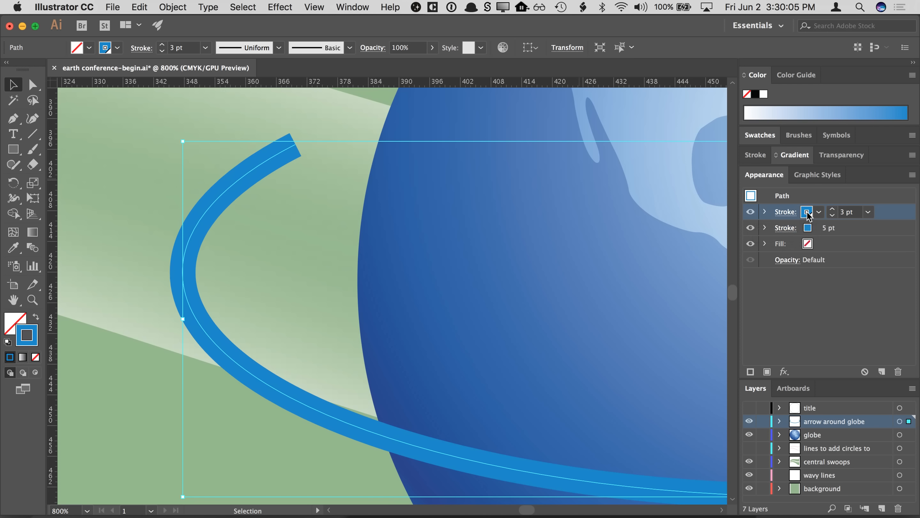
- Set the top stroke's waves blue tint to 49% and reduce its weight to 2 pt
shift+click(807, 214)
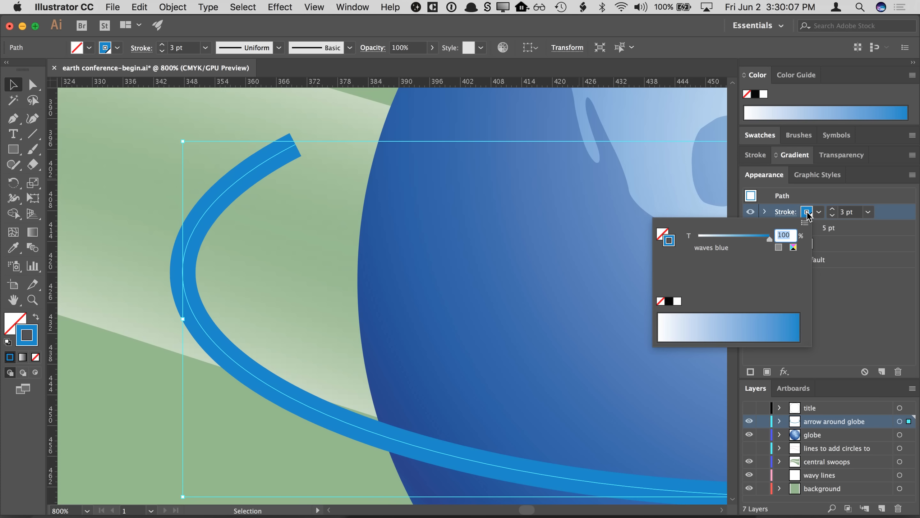
click(808, 214)
click(807, 213)
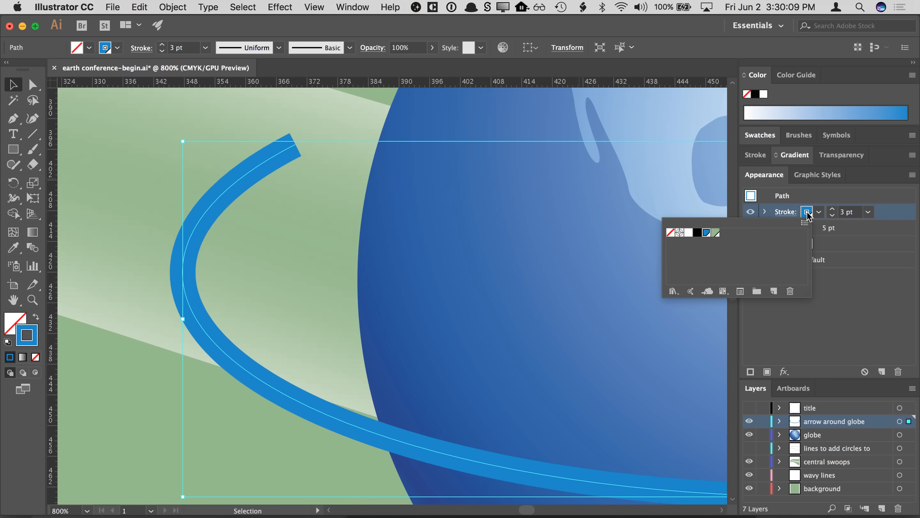
click(807, 214)
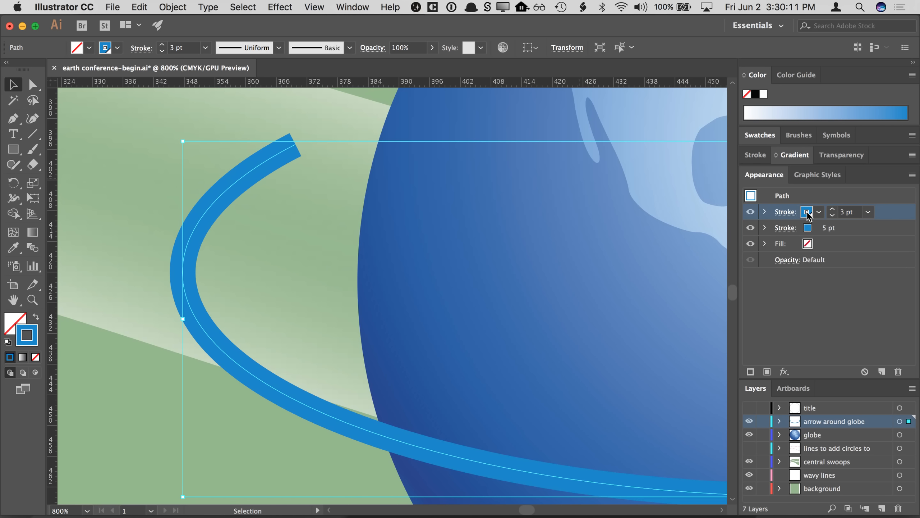
click(808, 214)
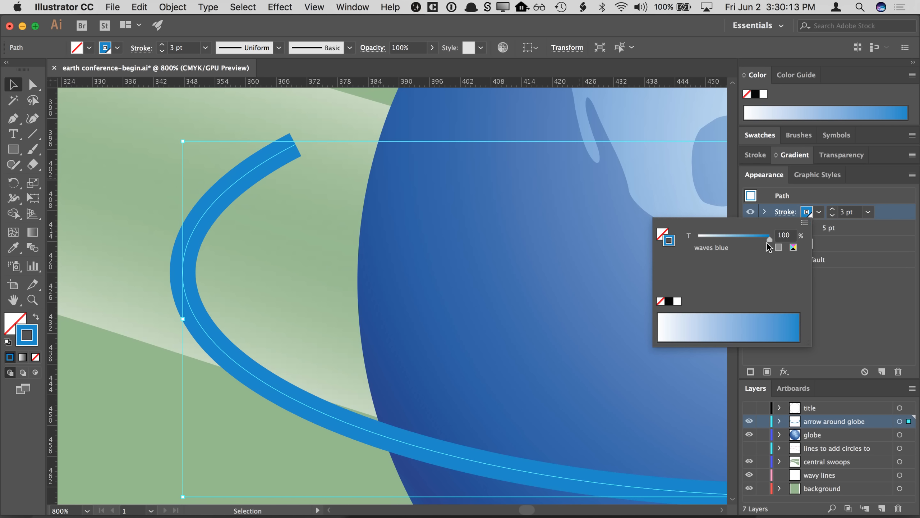
drag(770, 240, 733, 243)
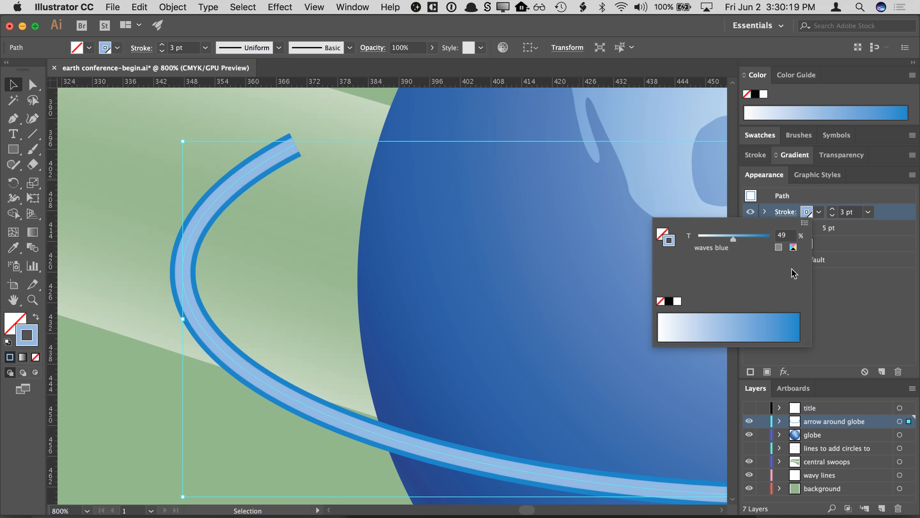
click(846, 304)
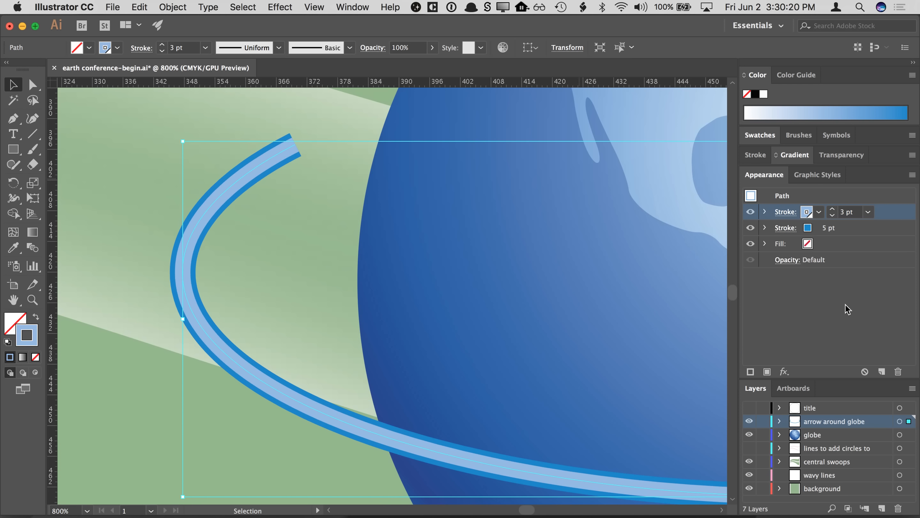
click(832, 215)
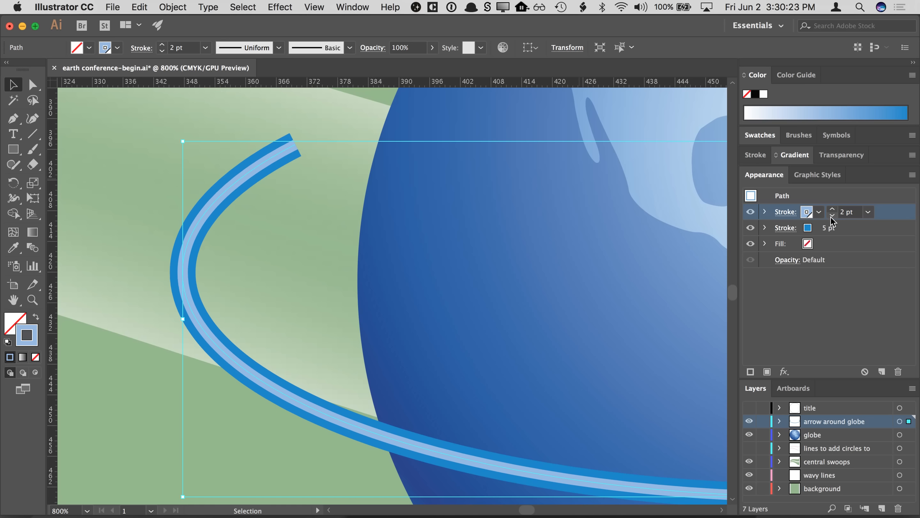
click(814, 276)
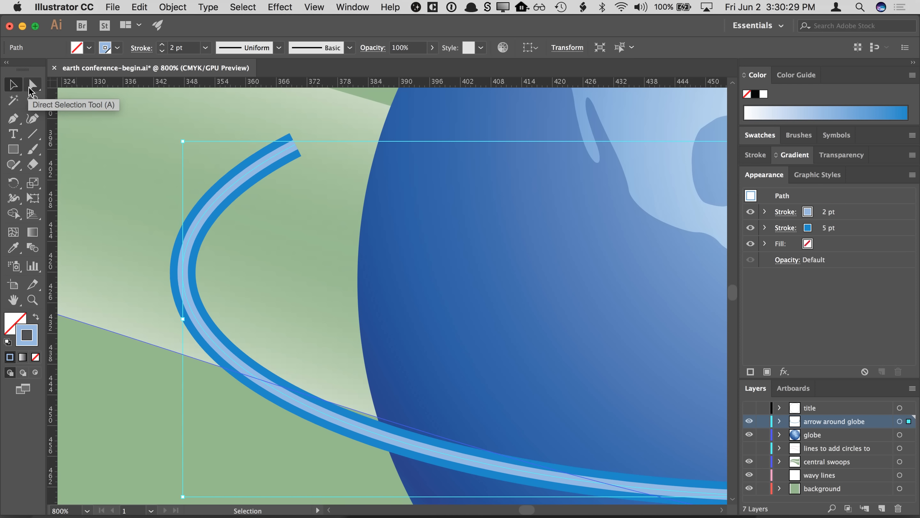
- Reshape the arrow's end by moving an anchor point and its handle, then undo those edits
click(32, 87)
click(296, 141)
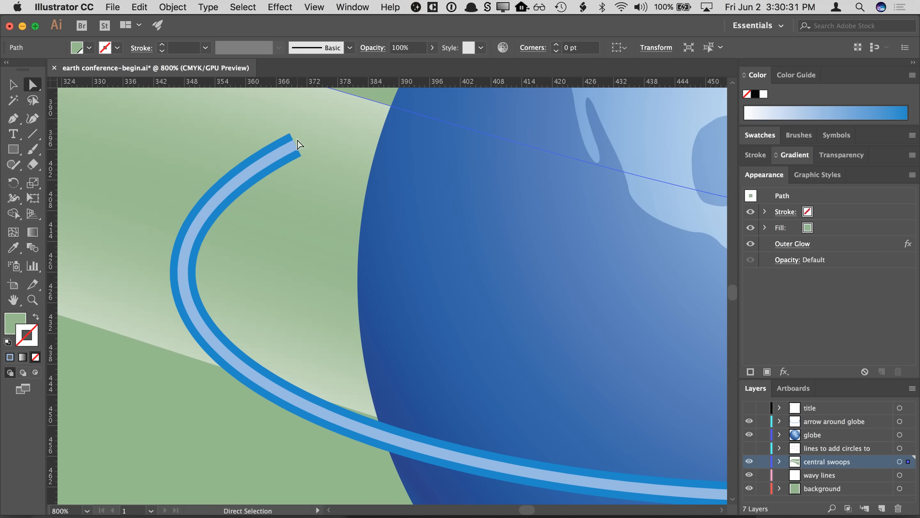
click(295, 144)
drag(224, 181, 308, 239)
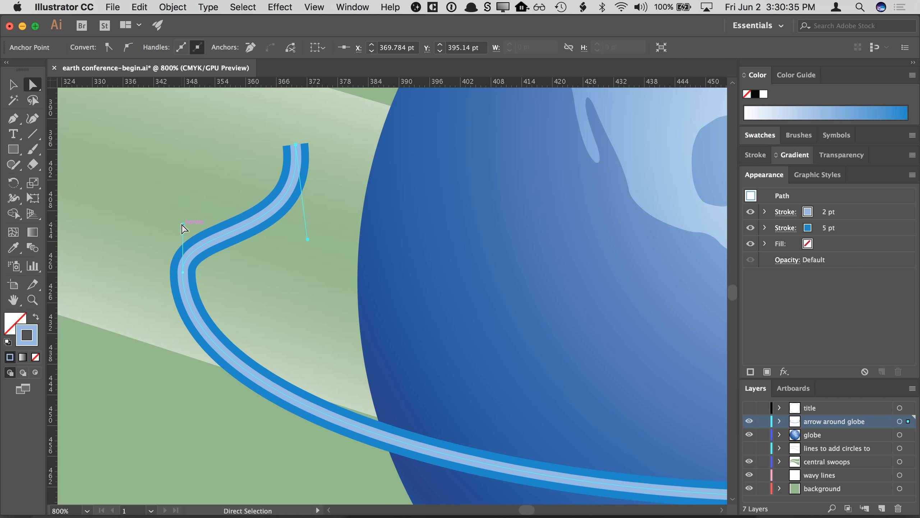
drag(183, 225, 162, 196)
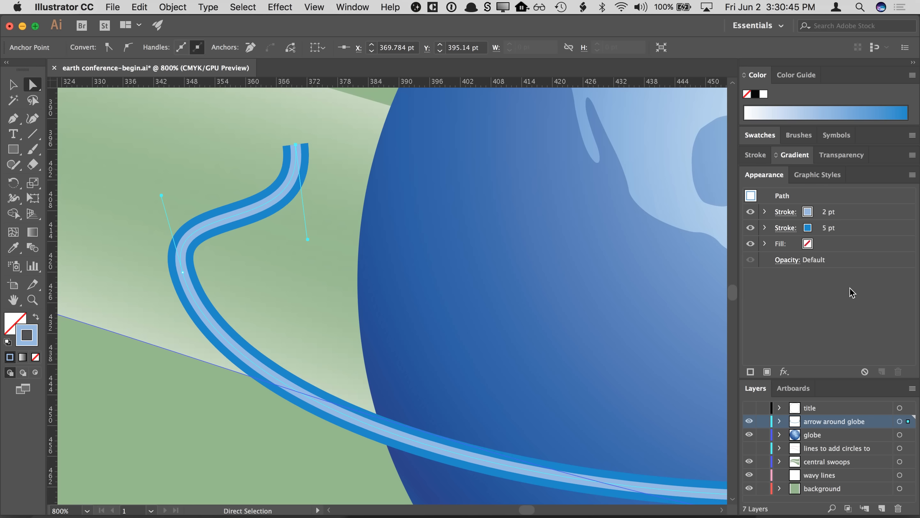
key(cmd+z)
key(cmd+z)
key(cmd+z)
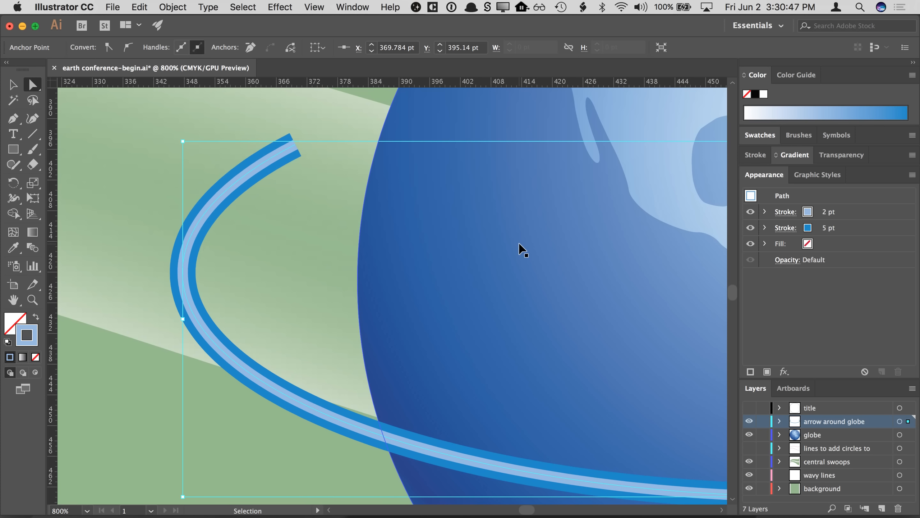
- Select the arrow path and turn on a dashed line for its top stroke with a 4 pt gap
click(10, 87)
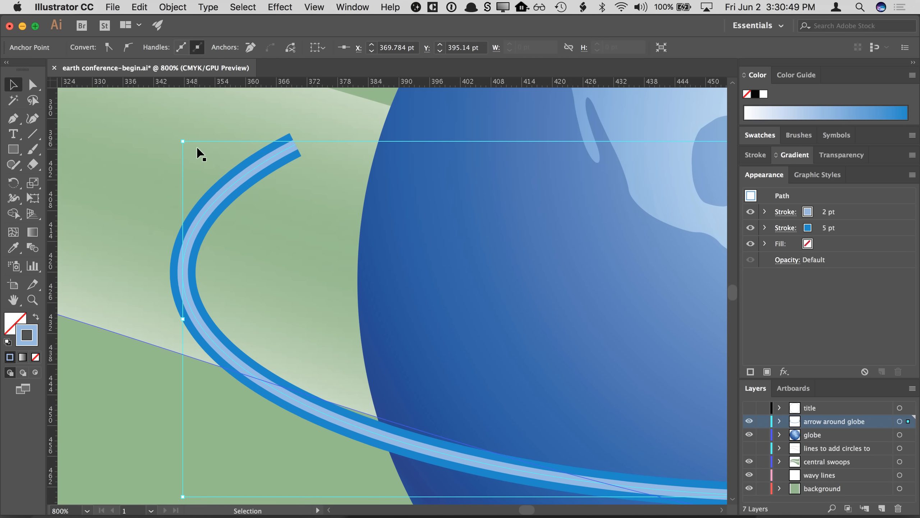
click(210, 125)
click(220, 198)
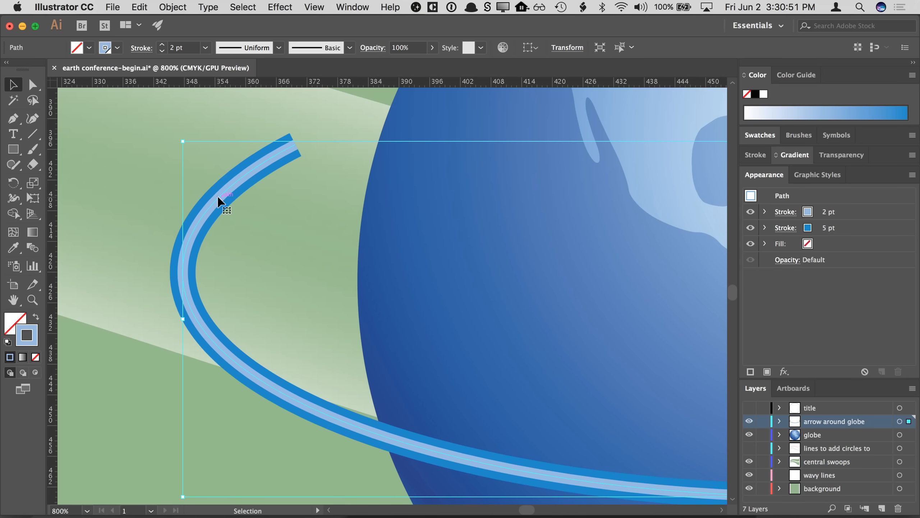
click(139, 7)
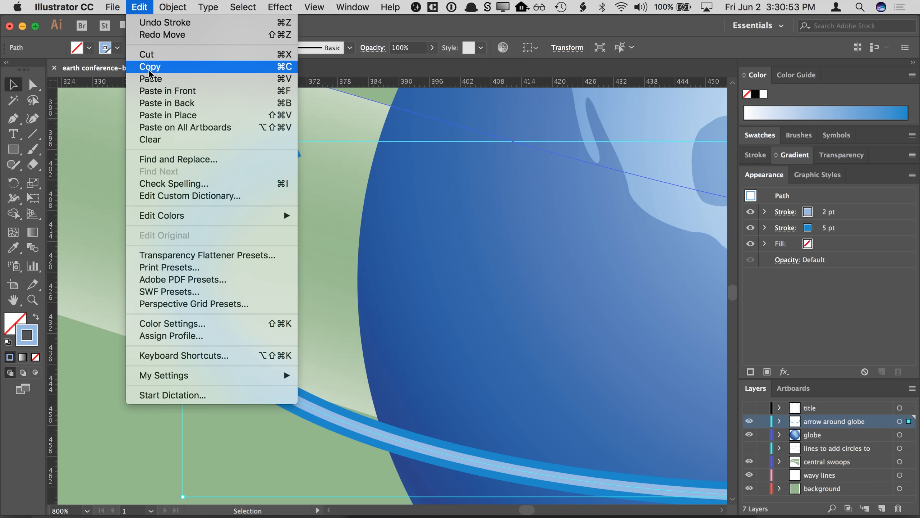
click(105, 106)
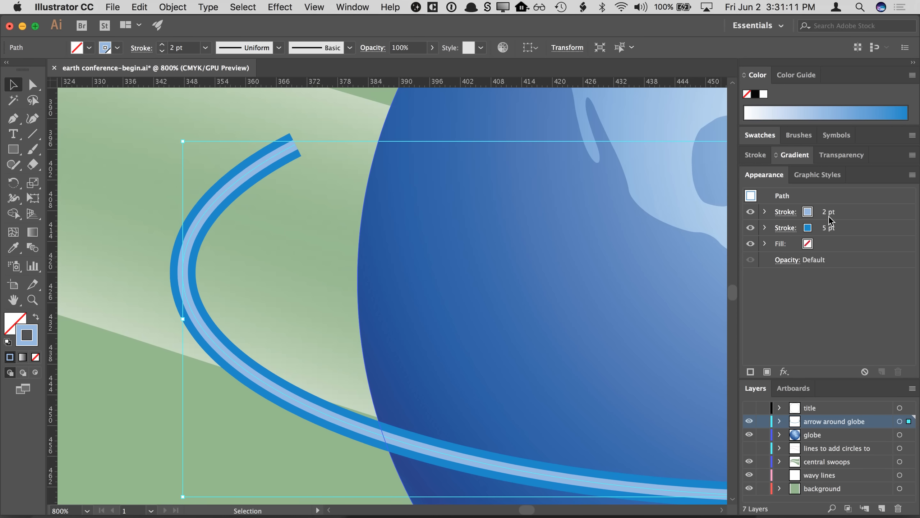
click(785, 212)
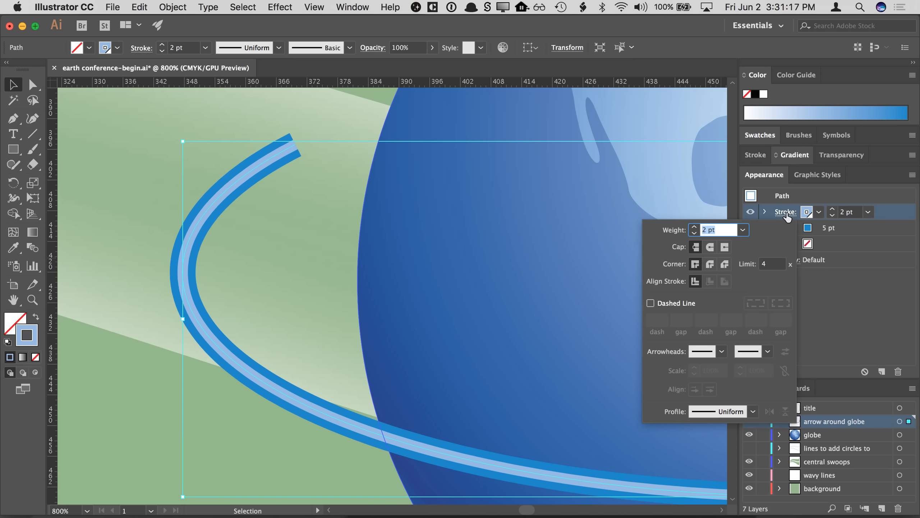
click(785, 214)
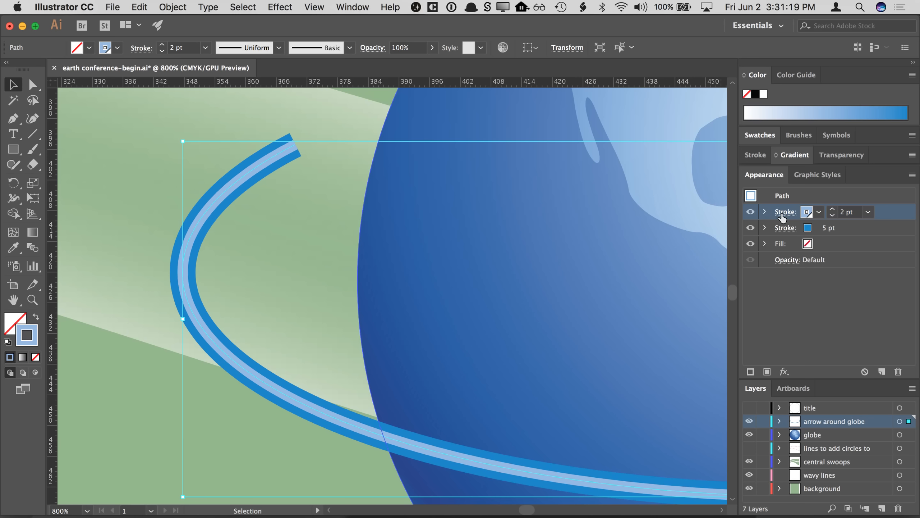
click(784, 212)
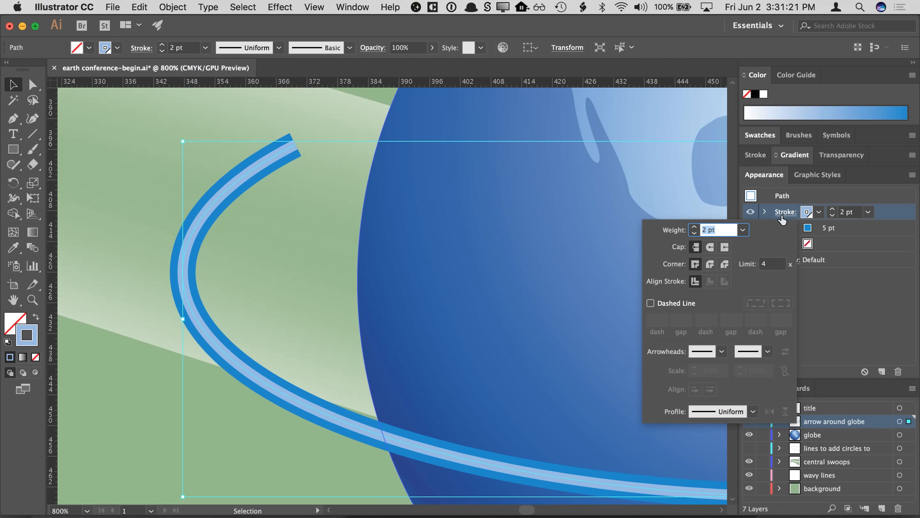
click(666, 302)
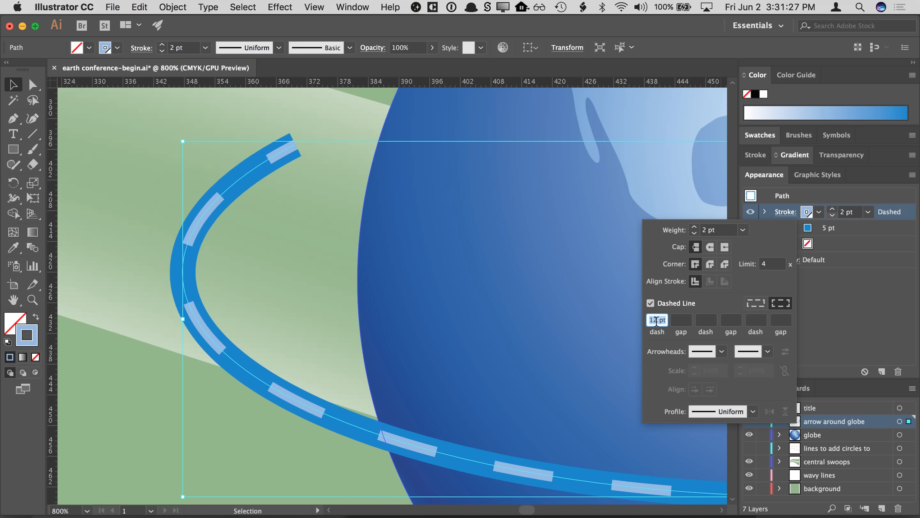
click(652, 303)
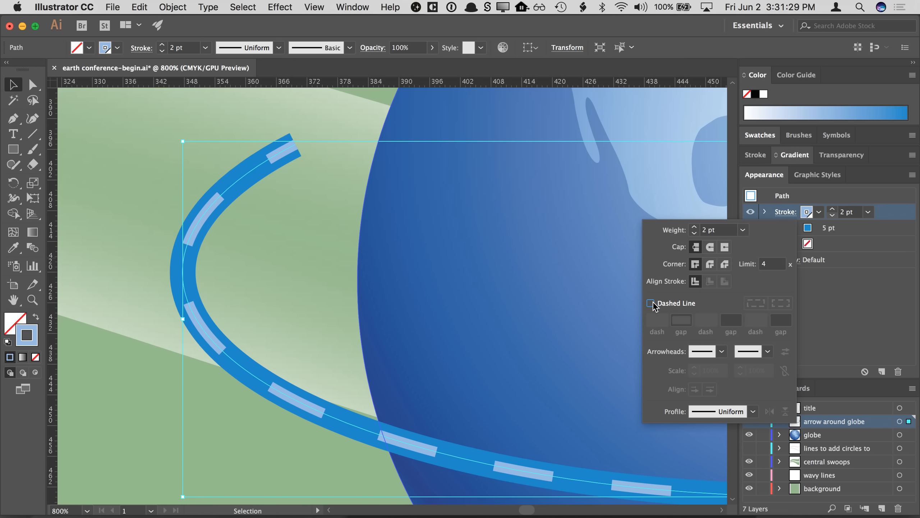
click(650, 304)
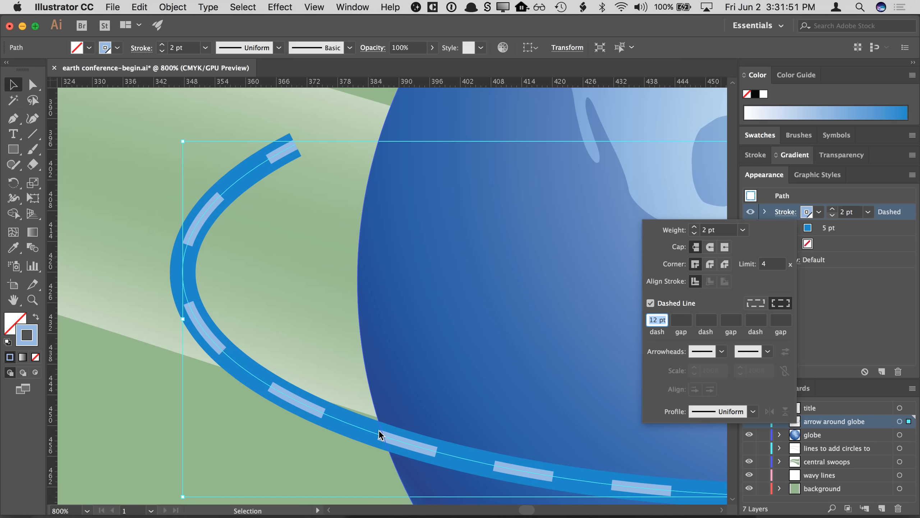
click(681, 320)
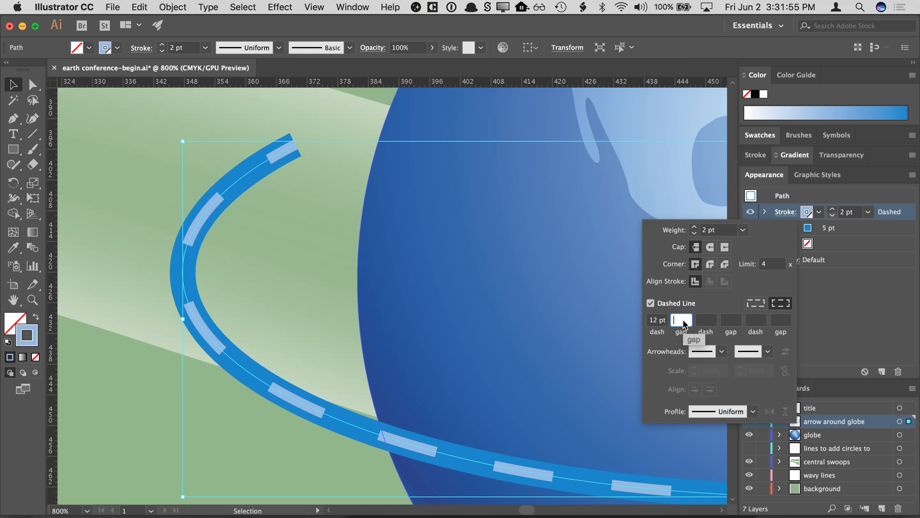
text(4)
key(Return)
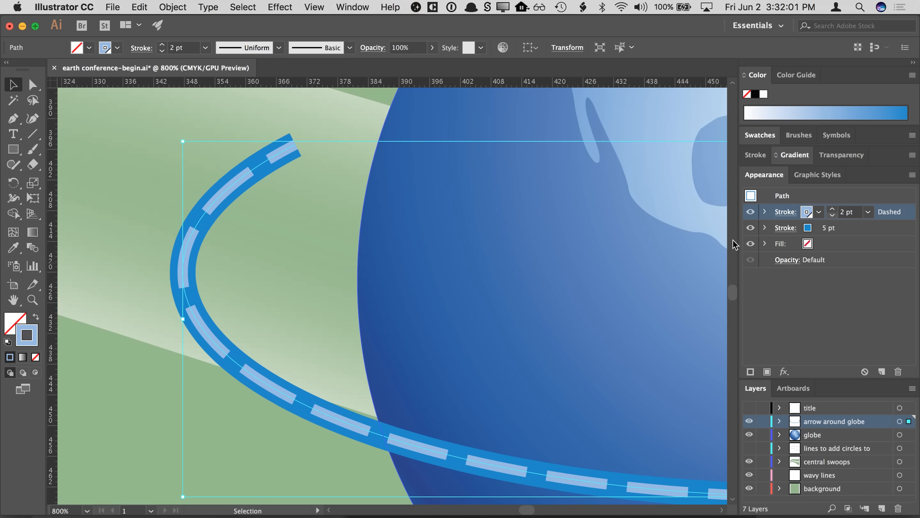
- Reduce the top stroke's dash gap to 1 pt
click(784, 216)
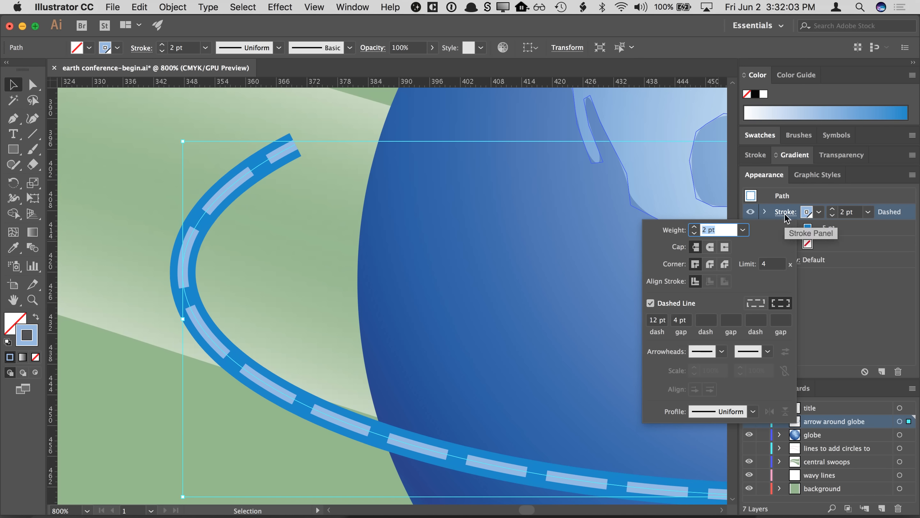
click(678, 319)
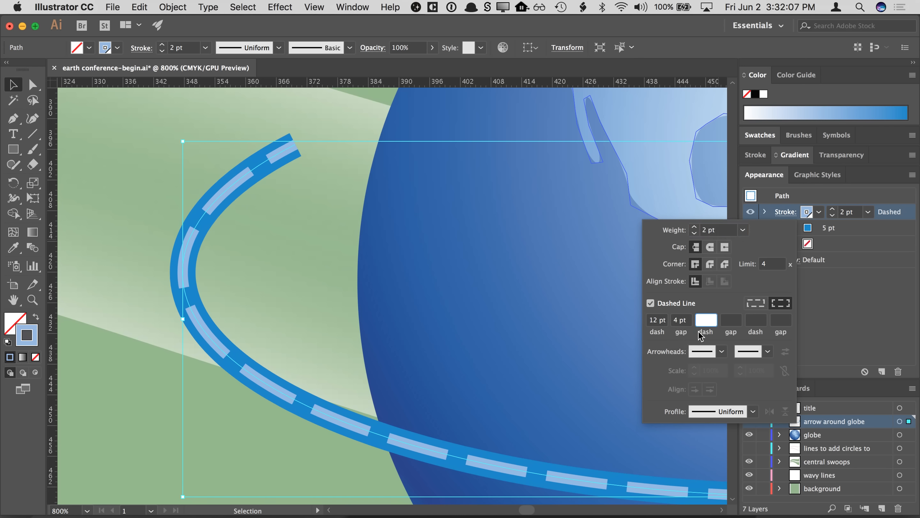
click(683, 321)
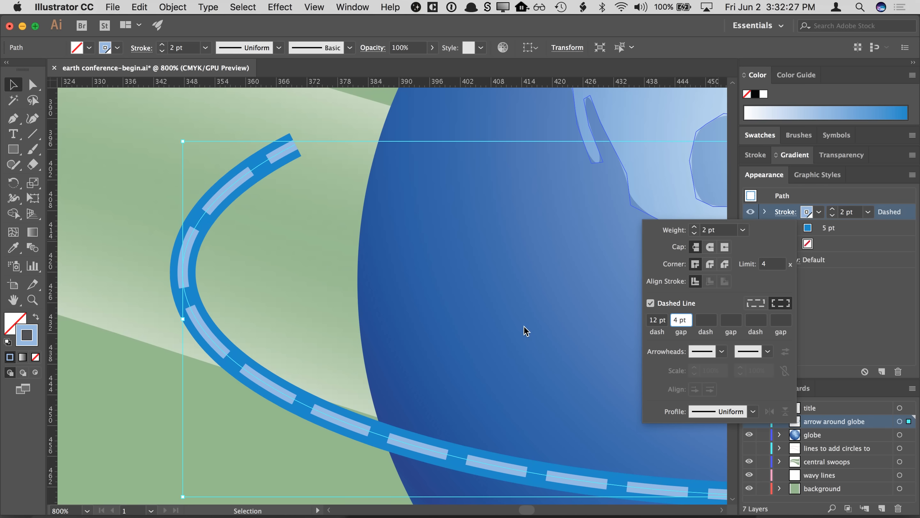
key(Down)
key(Down)
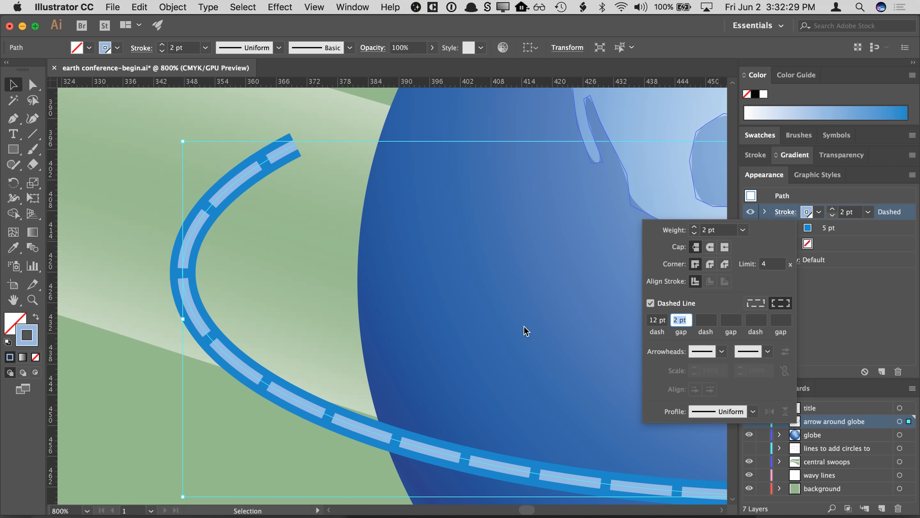
key(Down)
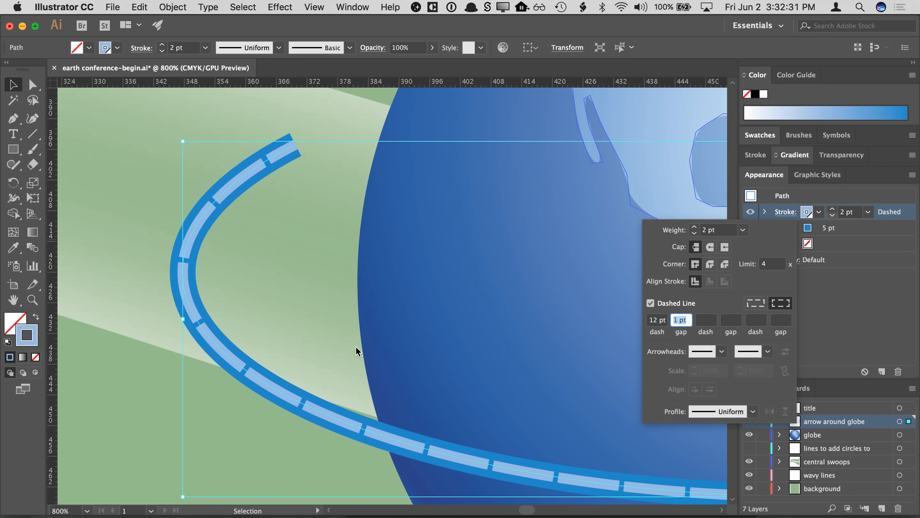
key(Return)
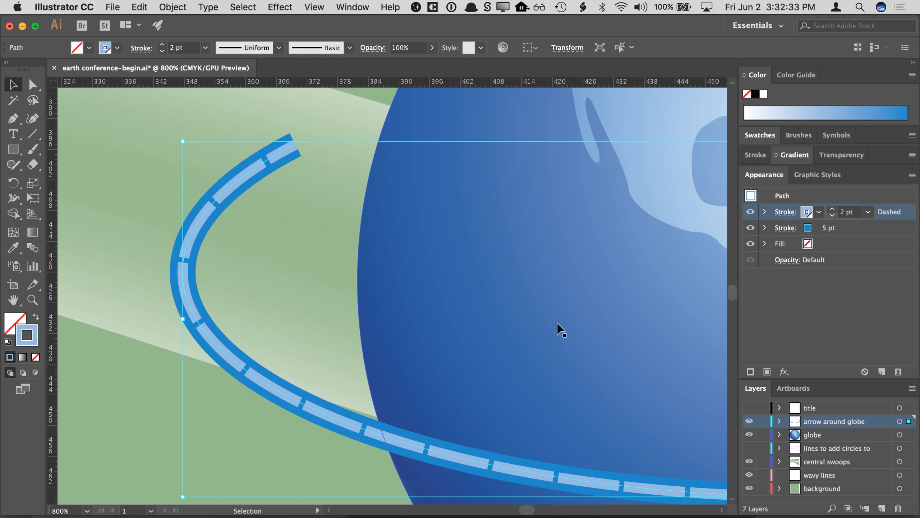
- Set the dash gap back to 4 pt and shorten the dash to 3 pt
click(785, 212)
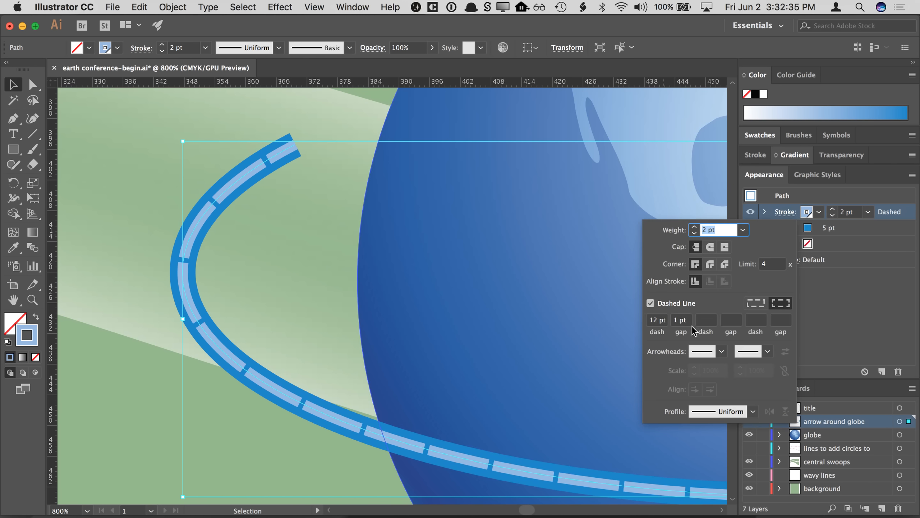
click(681, 320)
key(Up)
key(Up)
key(Up)
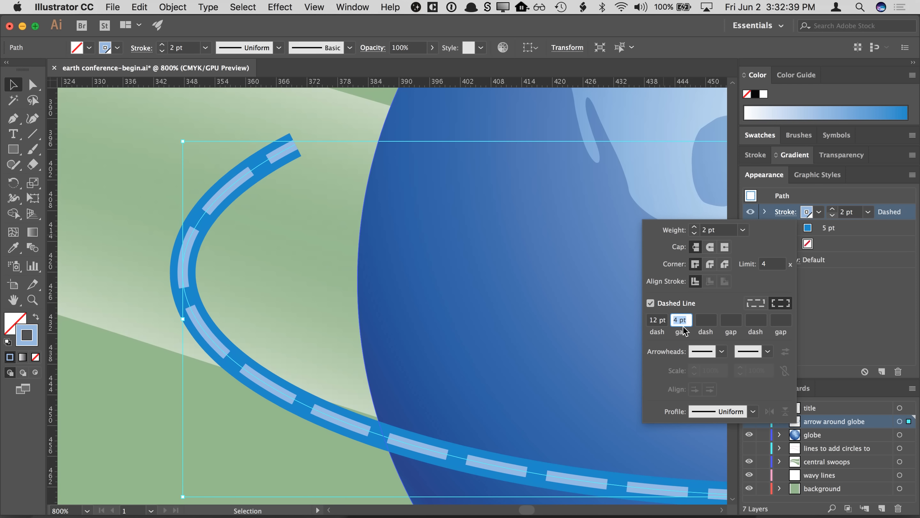
click(657, 320)
key(Down)
key(Down)
key(Down)
key(Down)
key(Down)
key(Down)
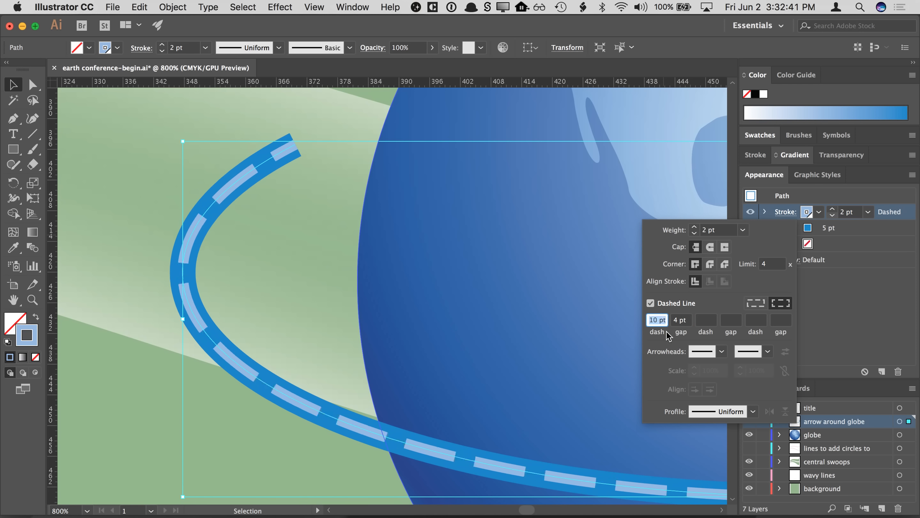
key(Down)
key(Down)
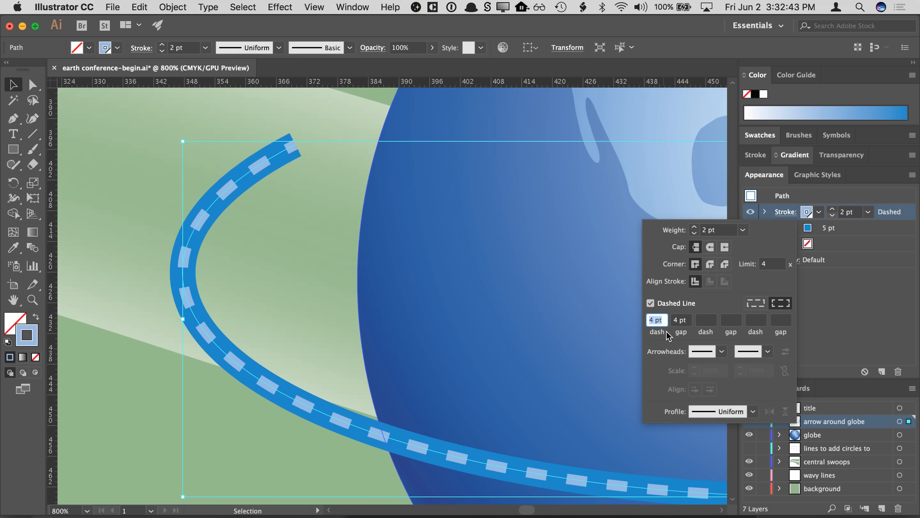
key(Down)
- Widen the dash gap to 10 pt
click(680, 323)
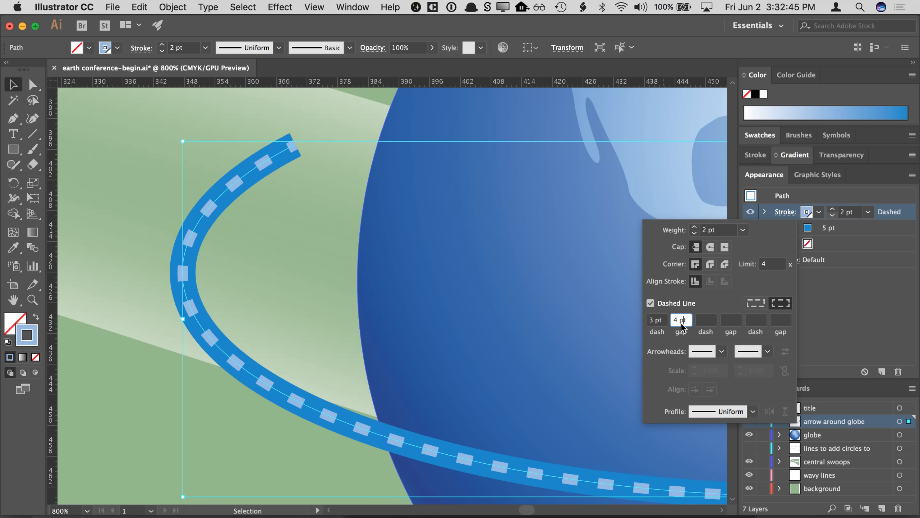
key(Up)
key(Up)
key(Up)
key(Up)
key(Up)
key(Up)
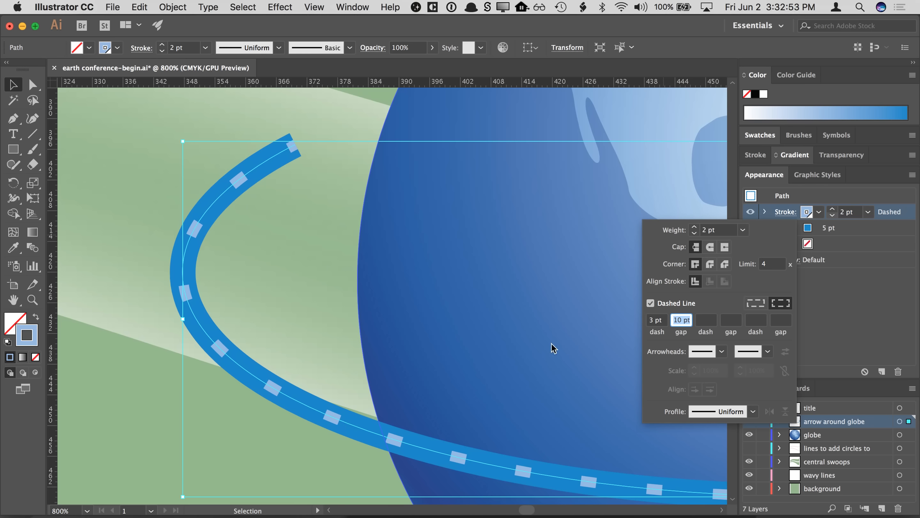
- Enter a dash pattern of 10 pt dash, 2 pt gap, 2 pt dash, 2 pt gap on the top stroke
click(649, 319)
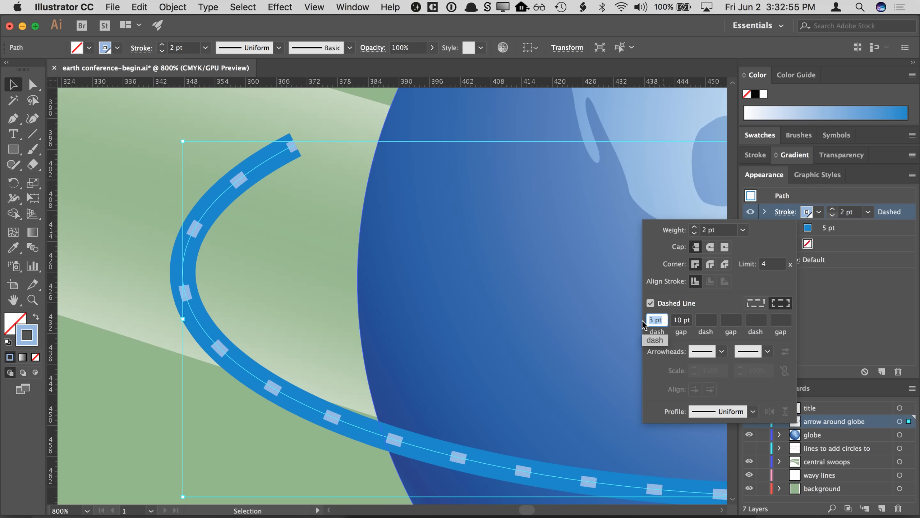
text(10)
key(Tab)
text(2)
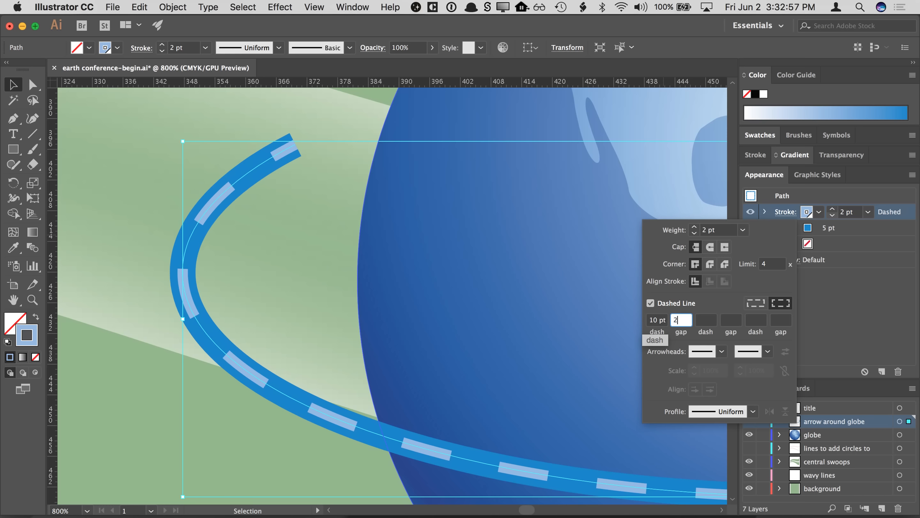
key(Tab)
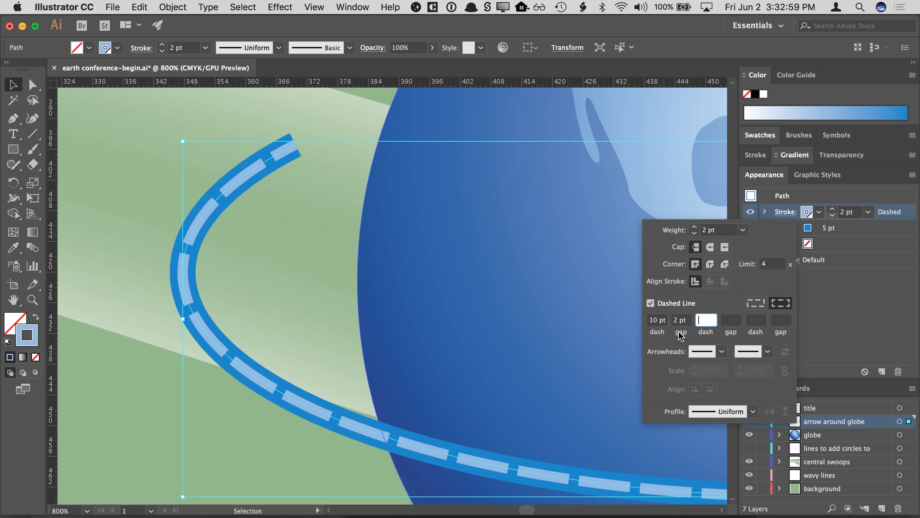
text(2)
key(Tab)
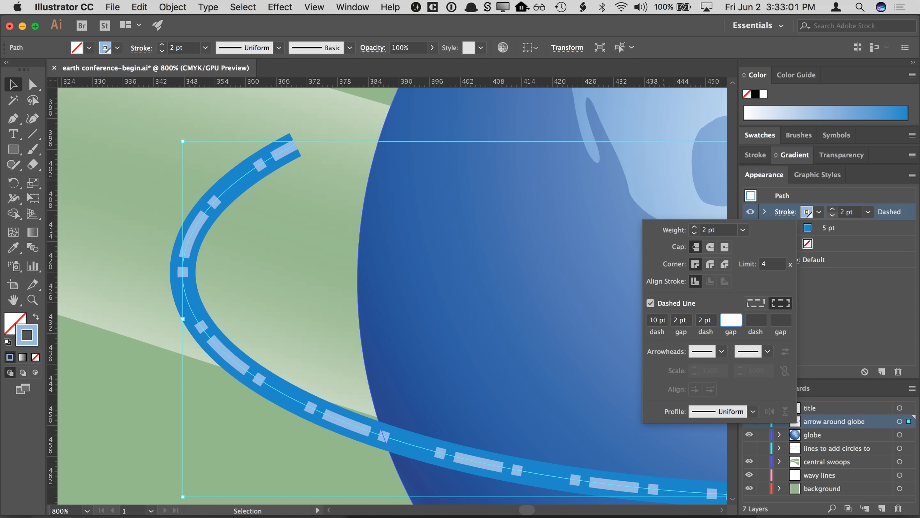
text(2)
key(Tab)
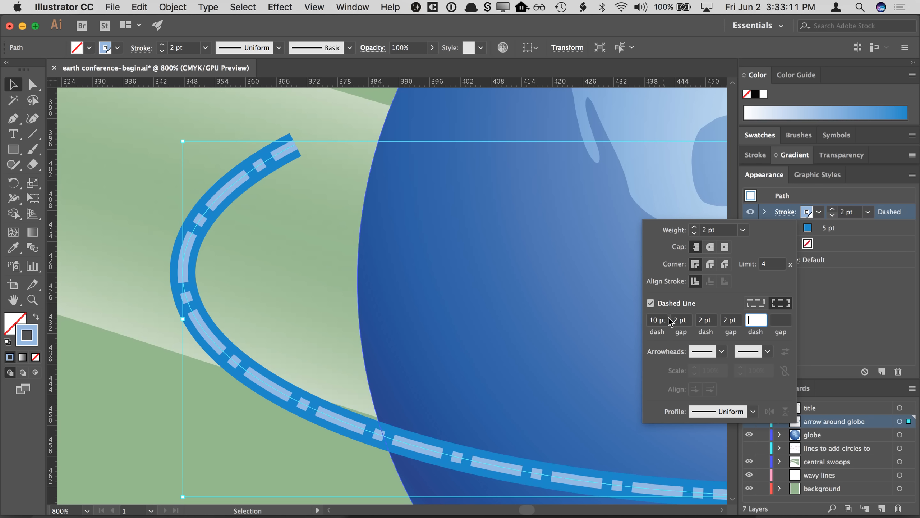
- Try a 1 pt value for the second gap, then set it back to 2 pt
click(656, 320)
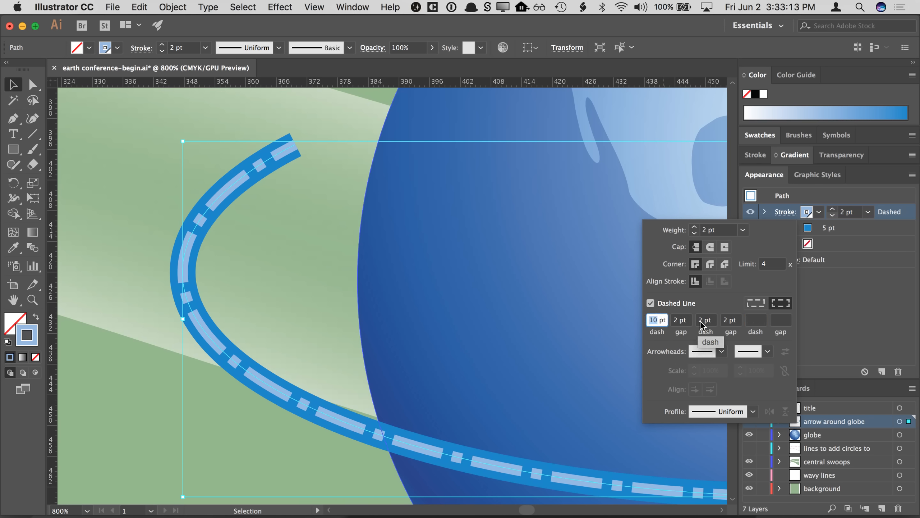
click(677, 322)
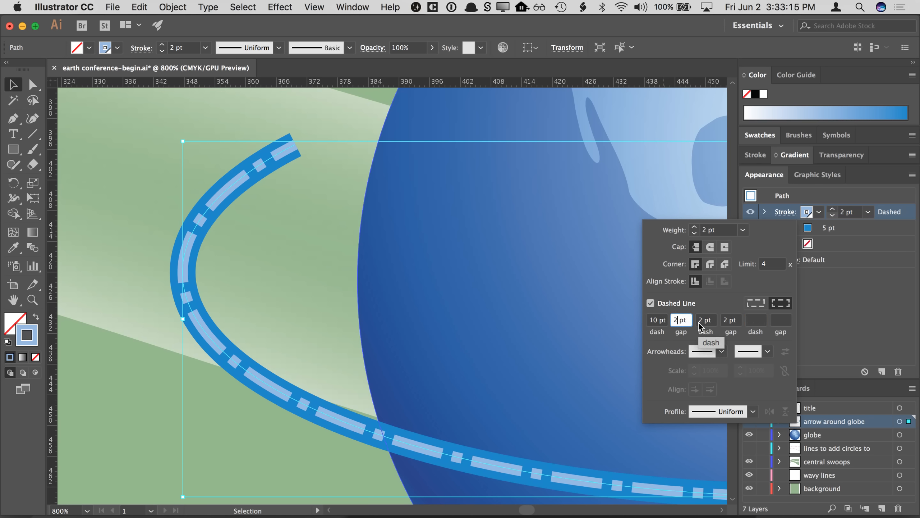
click(722, 321)
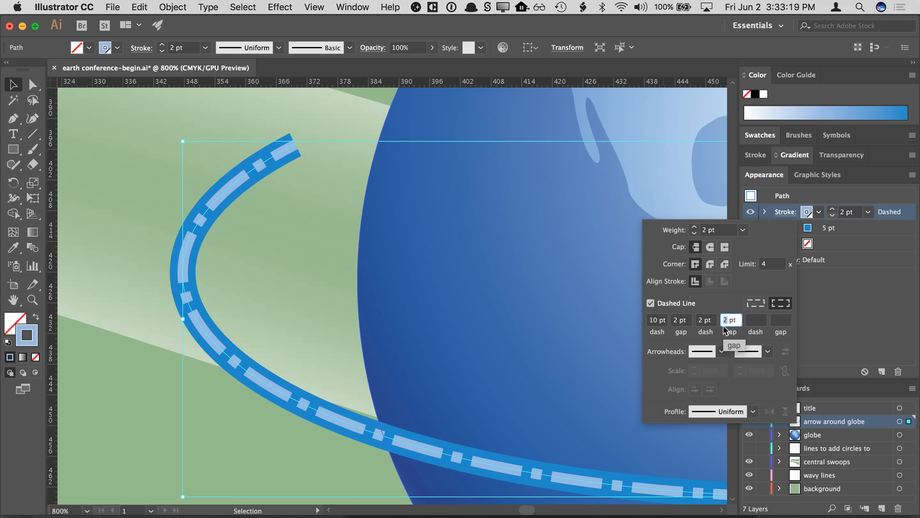
text(1)
key(Return)
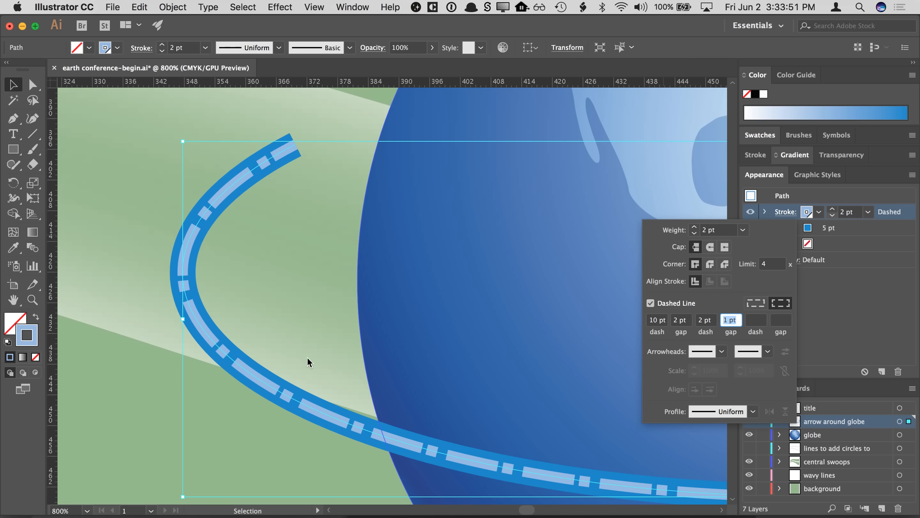
text(2)
key(Return)
key(space)
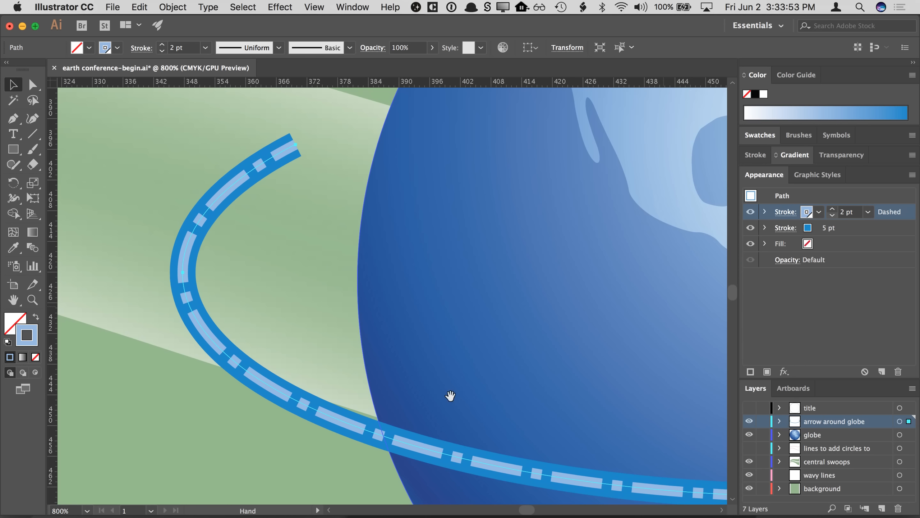
drag(595, 383, 454, 380)
drag(555, 342, 464, 340)
drag(724, 339, 406, 328)
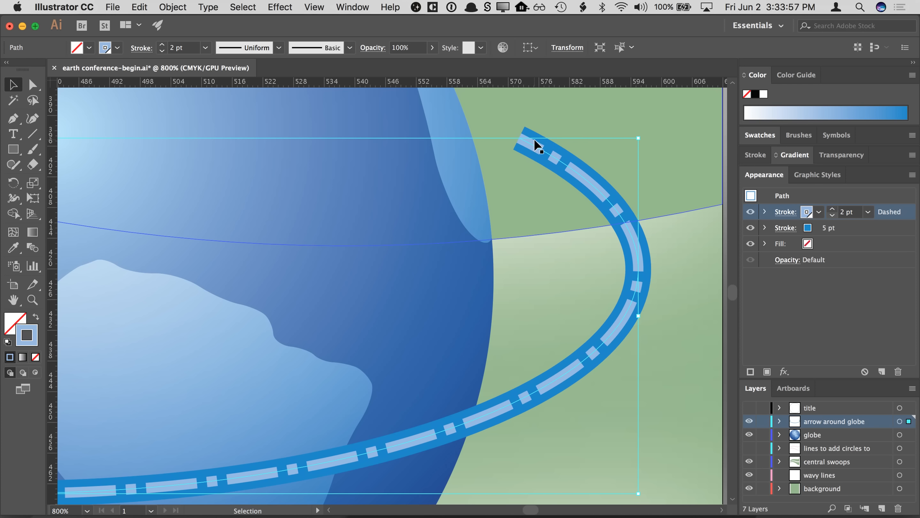
- Delete the second dash and gap values from the top stroke's dash pattern
key(space)
mouse_move(357, 300)
mouse_down()
mouse_move(332, 288)
mouse_move(513, 294)
mouse_move(579, 318)
mouse_move(449, 255)
mouse_move(424, 254)
mouse_up()
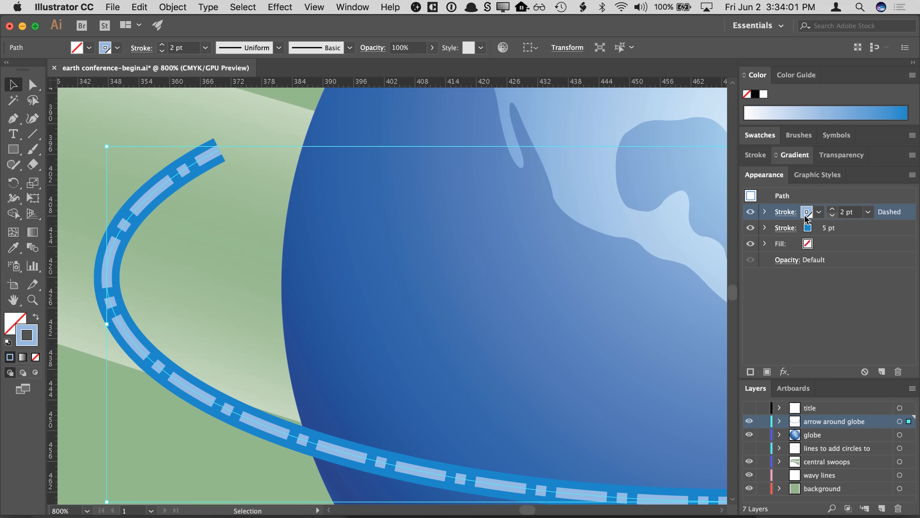
click(785, 211)
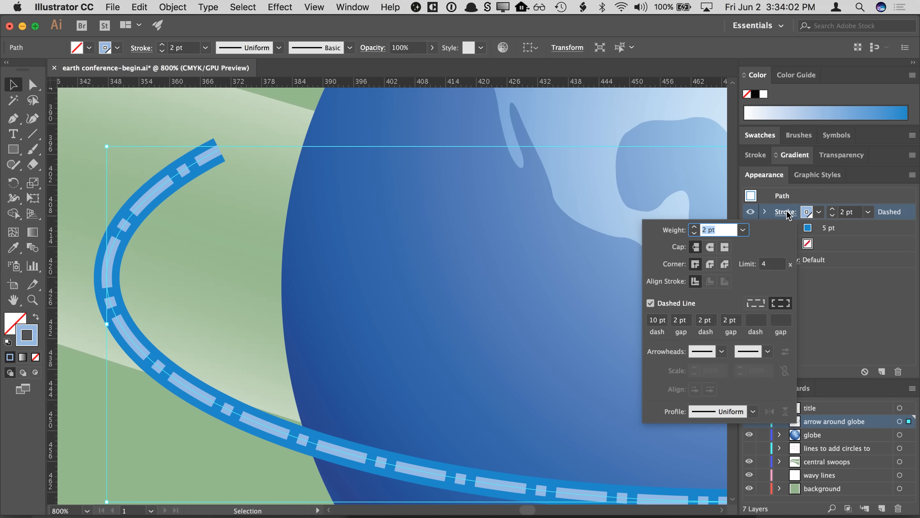
click(704, 319)
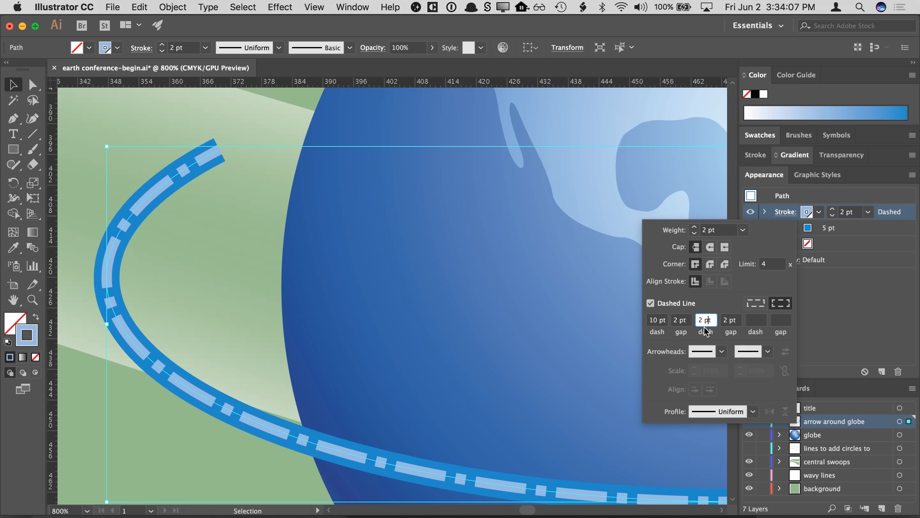
key(Tab)
key(BackSpace)
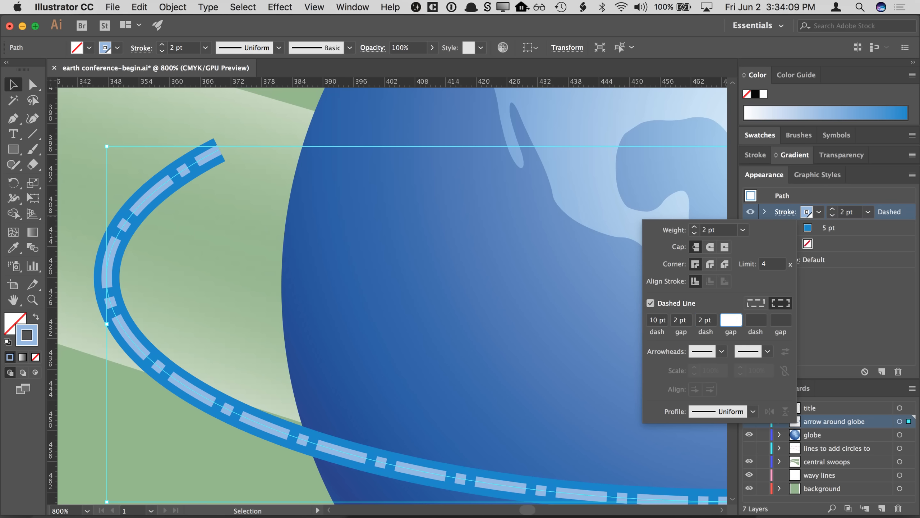
key(shift+Tab)
key(BackSpace)
key(shift+Tab)
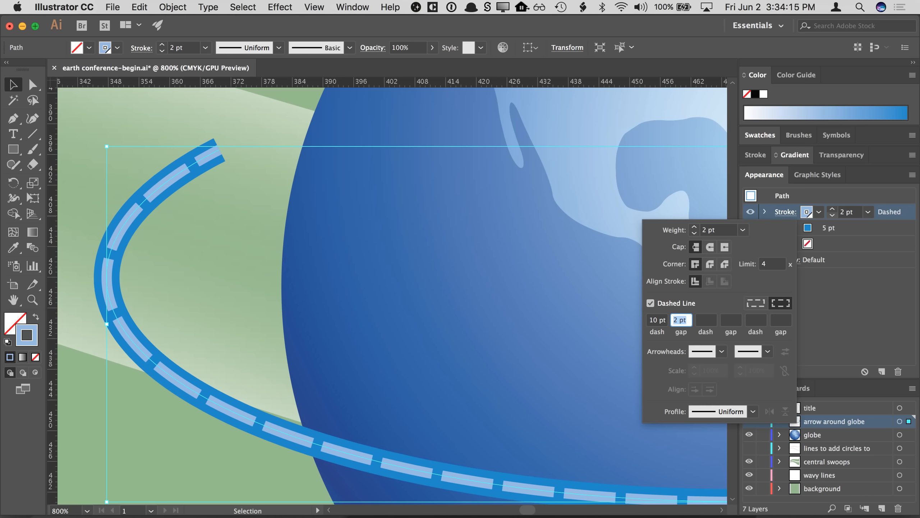
- Increase the top stroke's gap to 8 pt
key(Up)
key(Up)
key(Up)
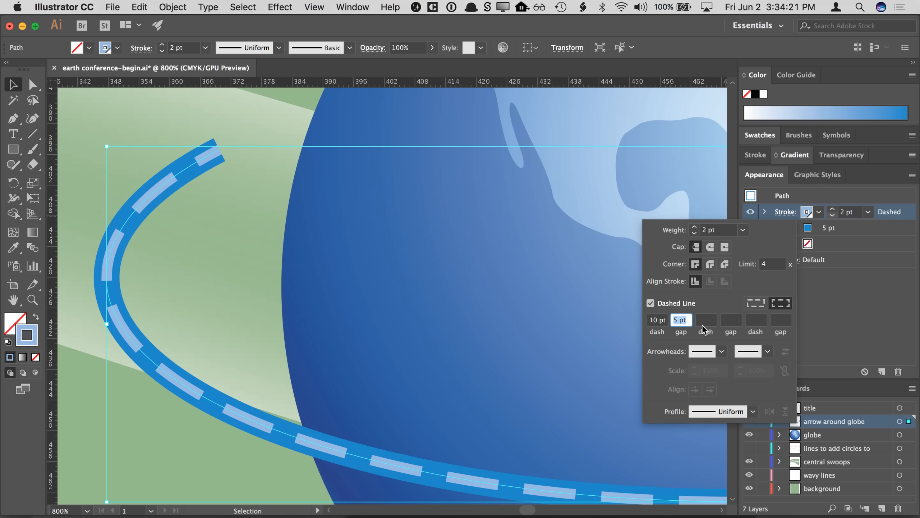
text(8)
key(Return)
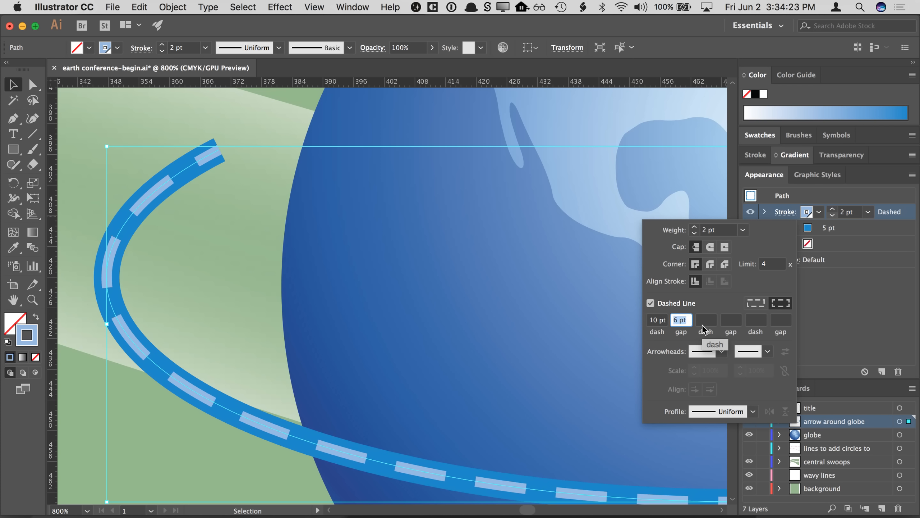
- Give the top stroke round caps and set its dash to 0 pt to form dots
click(657, 321)
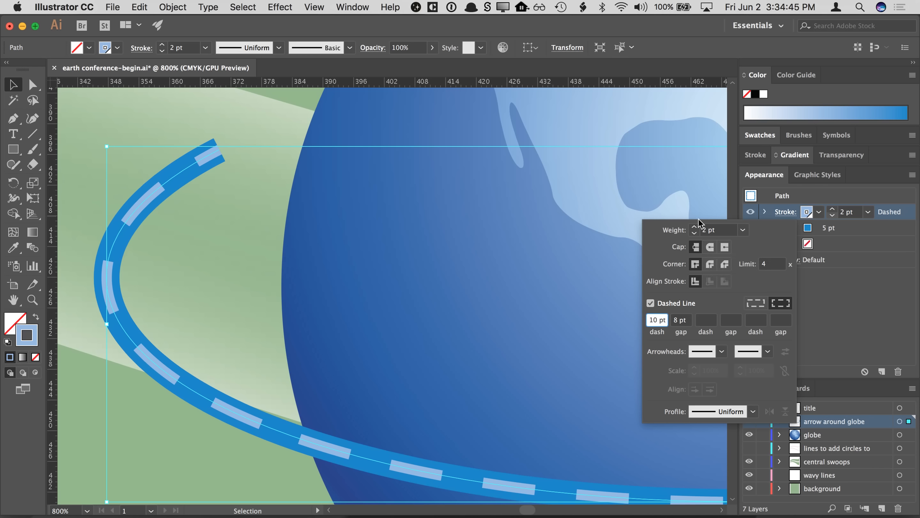
click(711, 248)
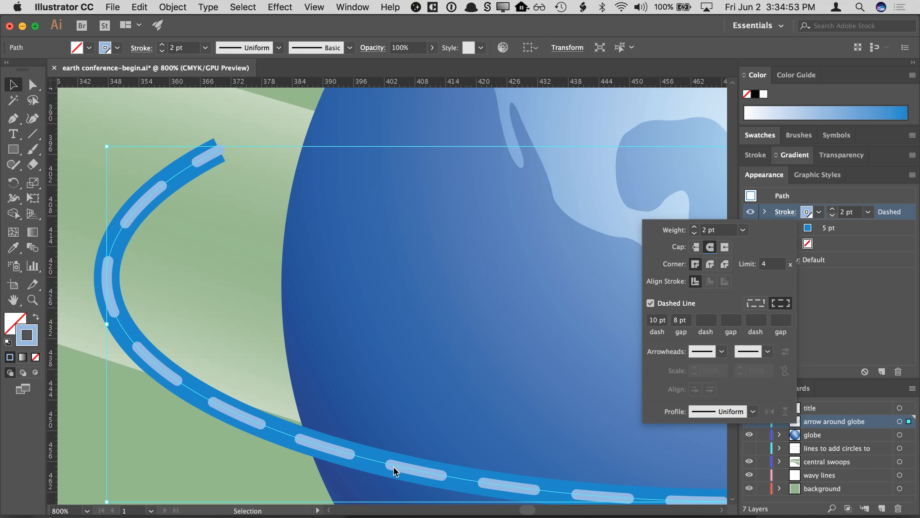
click(656, 323)
key(Down)
key(Down)
key(Down)
key(Down)
key(Down)
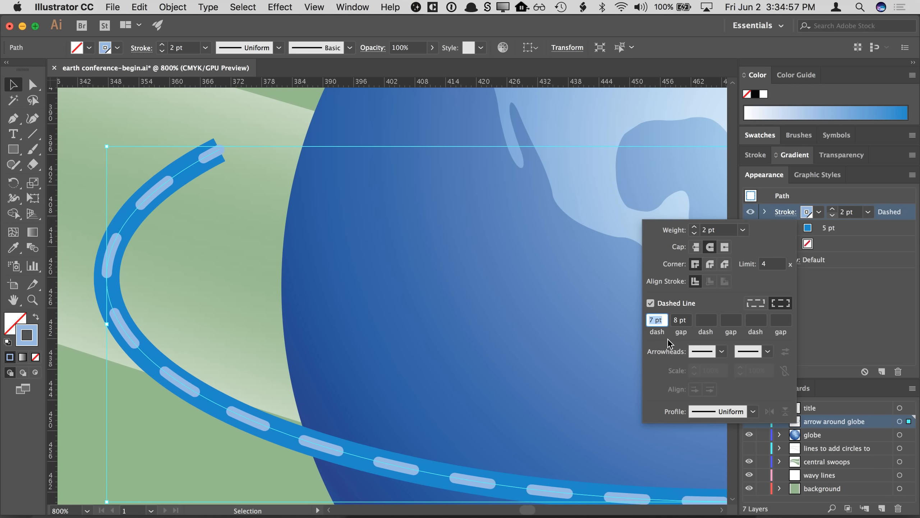
key(Down)
key(Down)
key(Down)
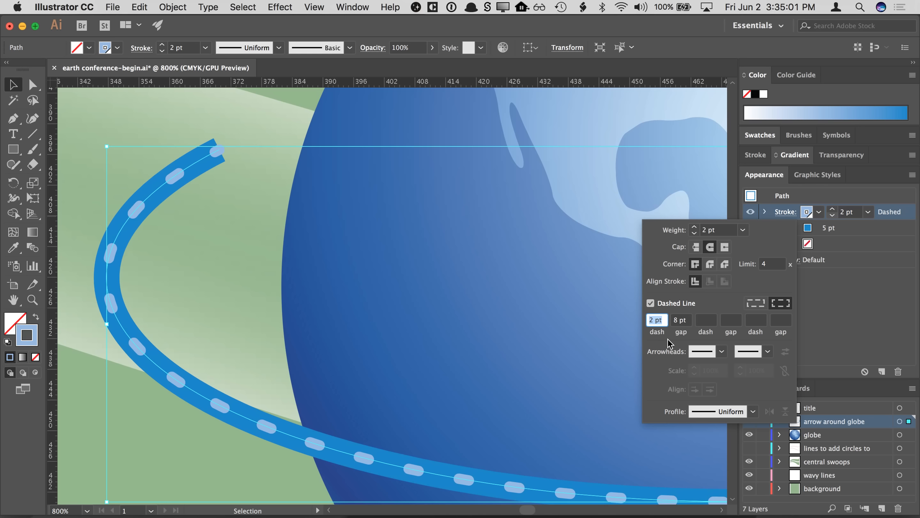
key(Down)
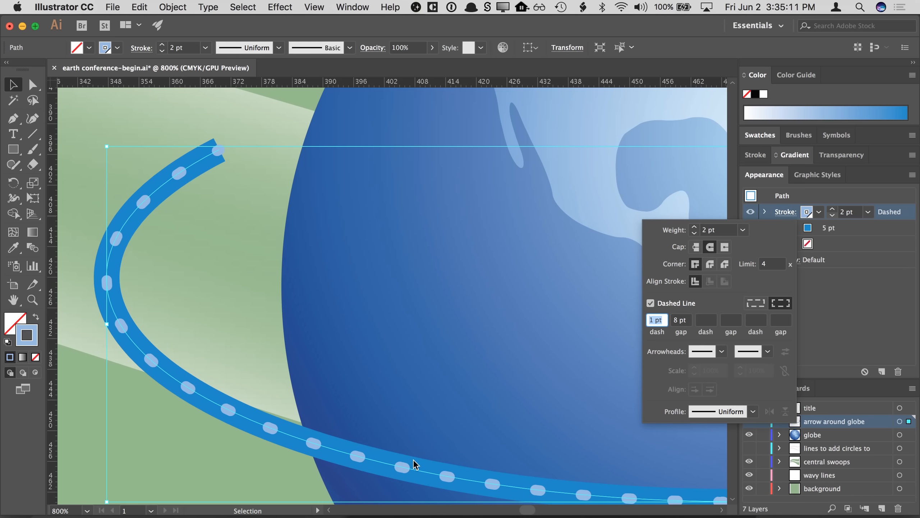
text(0)
- Try widening the gap up to 14 pt, then bring it back to 8 pt
click(681, 320)
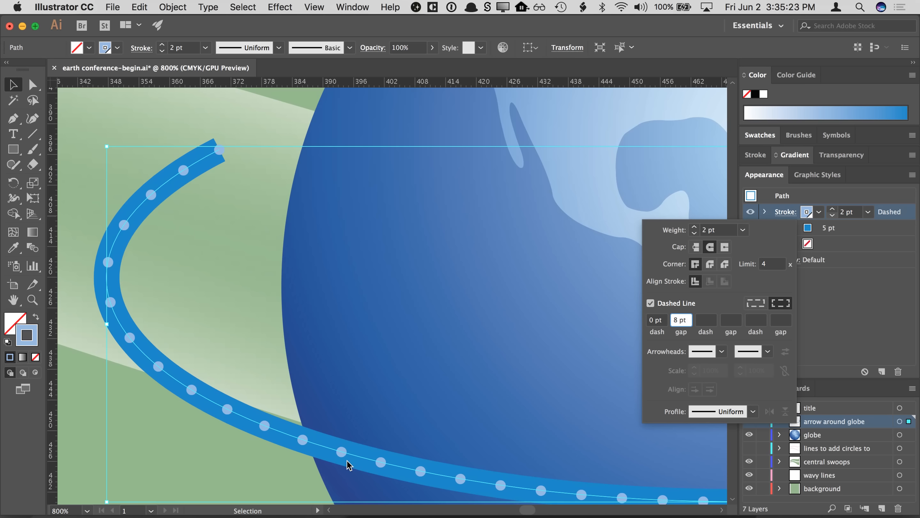
click(652, 321)
click(681, 321)
key(Up)
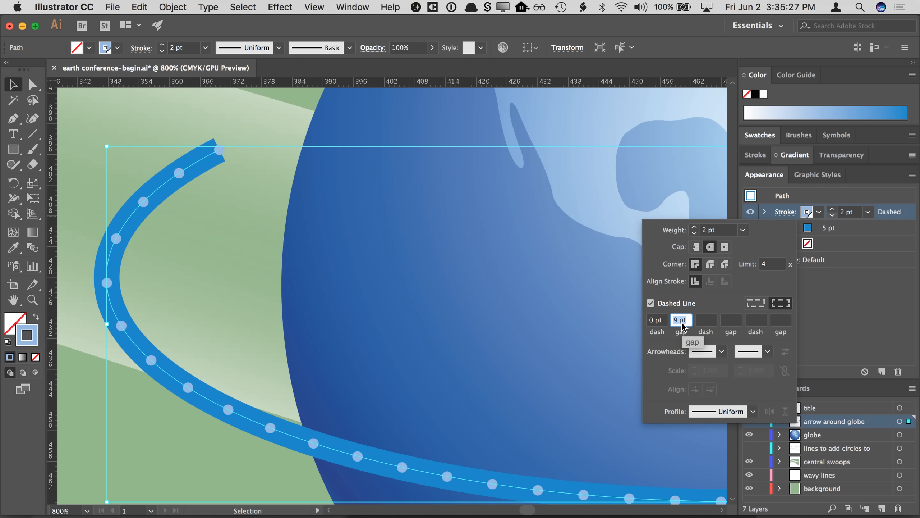
key(Up)
key(Up)
key(Up)
key(Up)
key(Up)
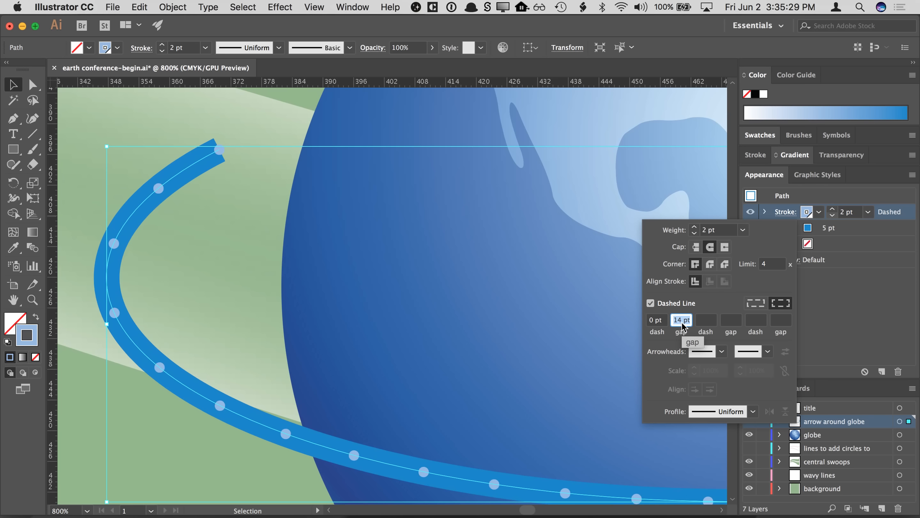
key(Down)
key(Down)
key(Down)
key(Down)
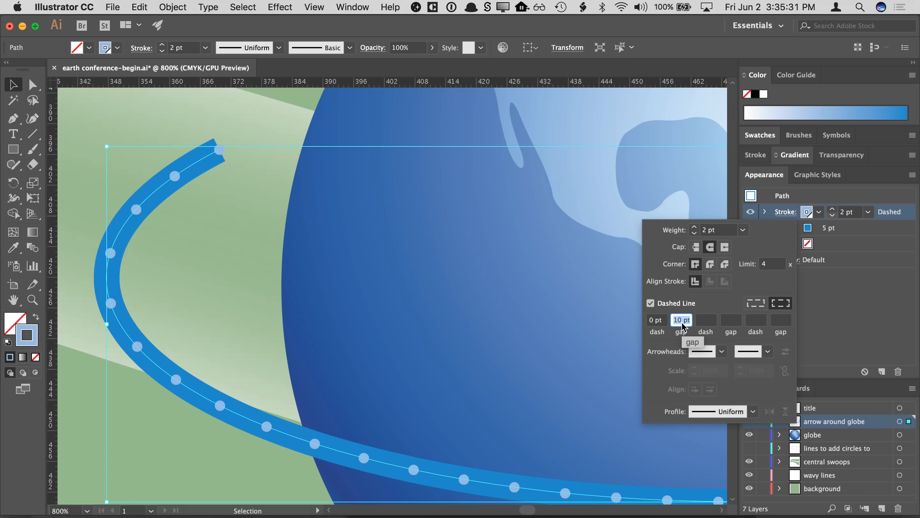
key(Down)
key(Down)
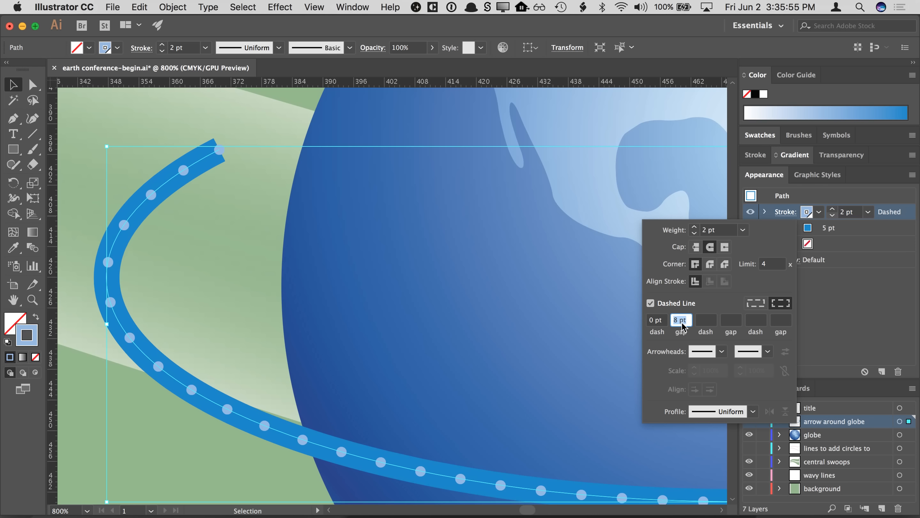
- Switch the top stroke back to butt caps with a 10 pt dash and 3 pt gap
key(shift+Tab)
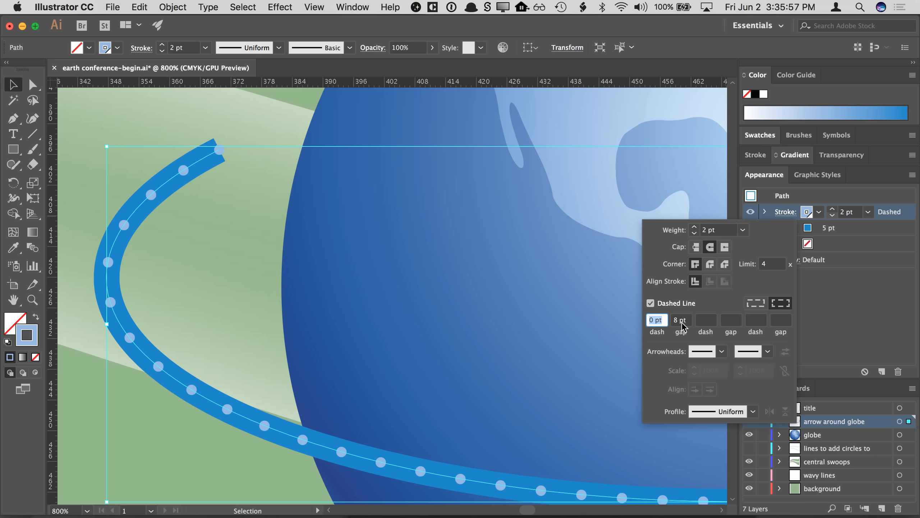
click(696, 247)
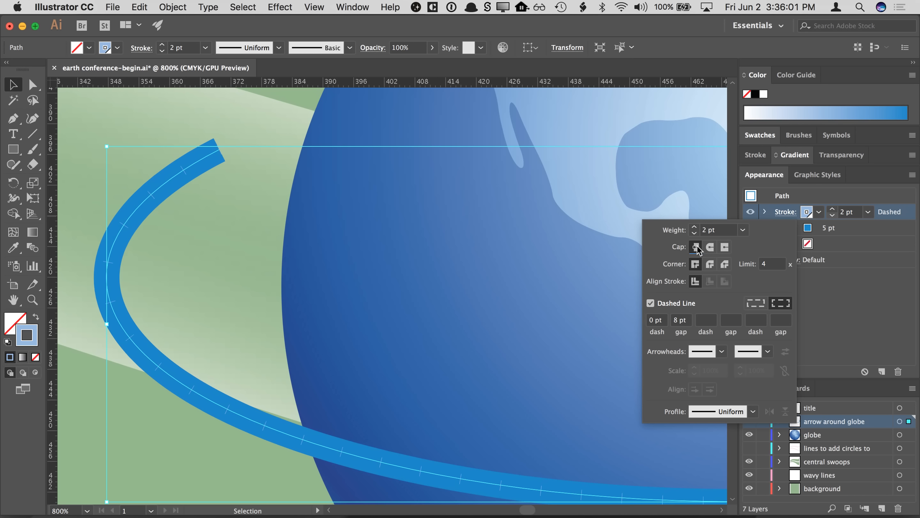
drag(666, 320, 628, 325)
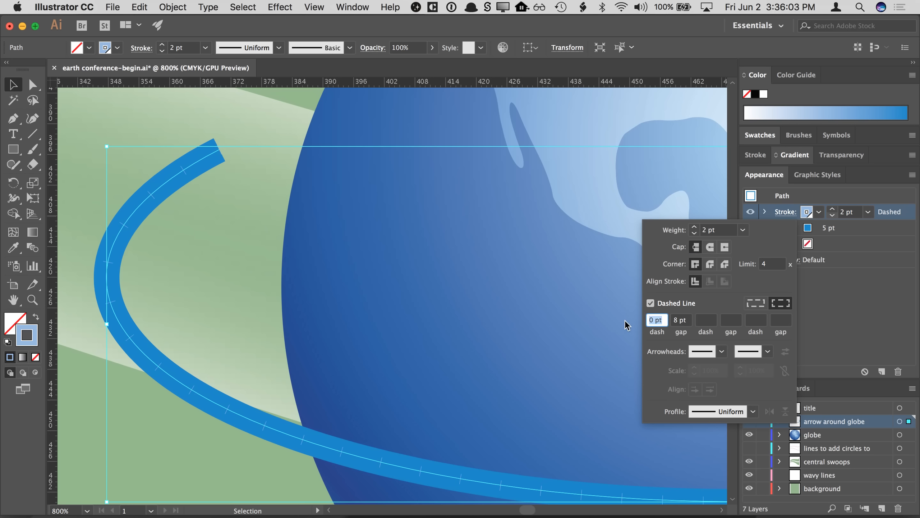
text(10)
key(Tab)
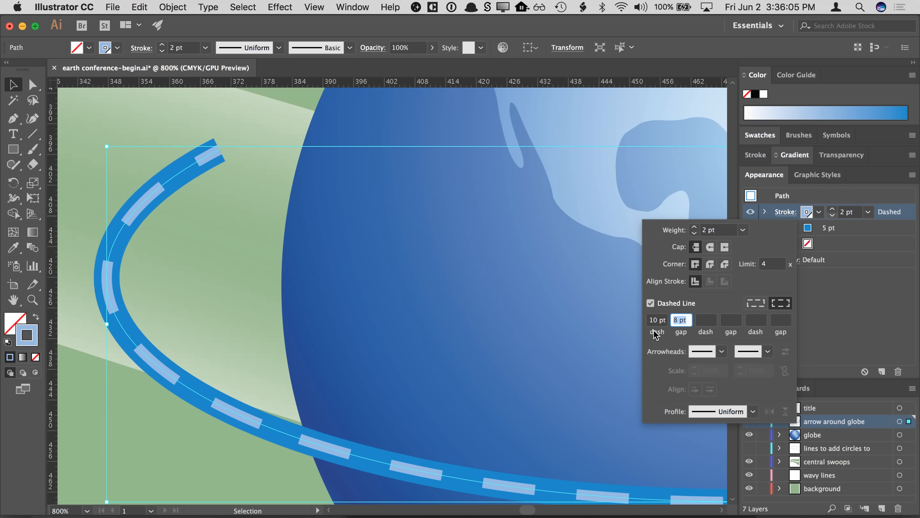
text(3)
key(Tab)
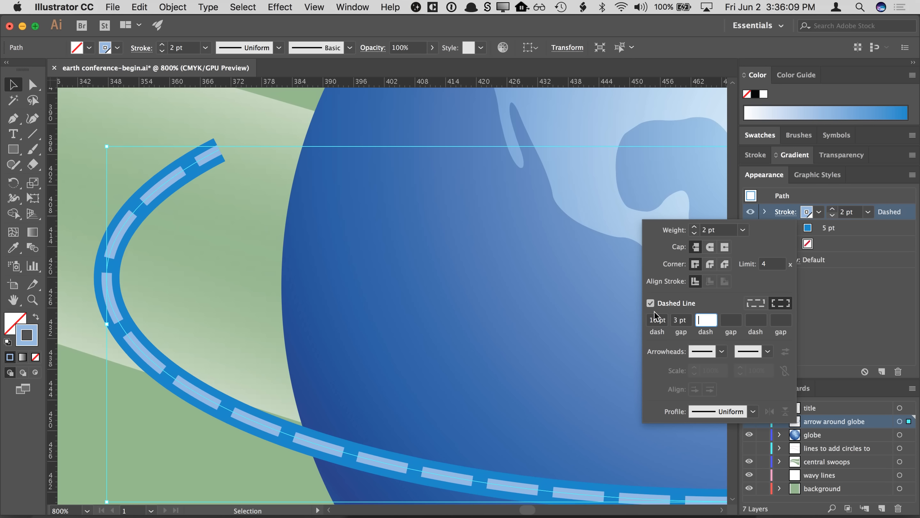
click(812, 288)
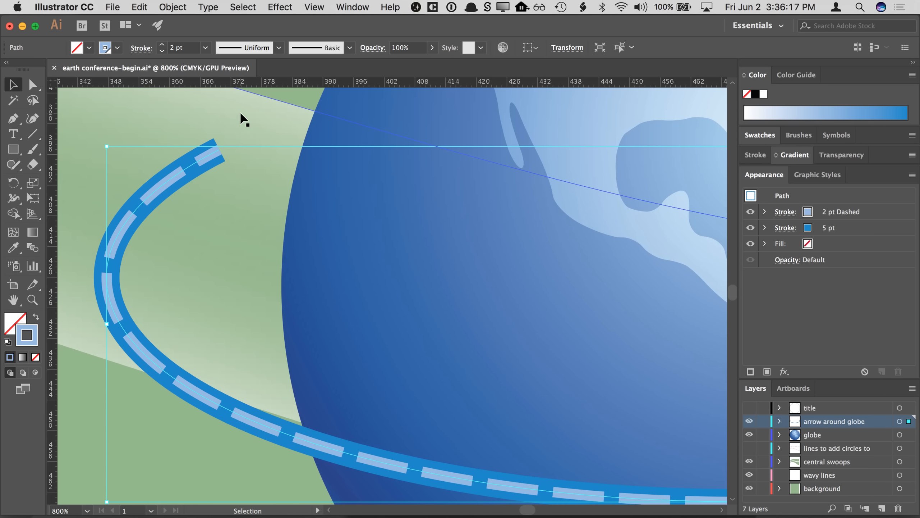
click(784, 371)
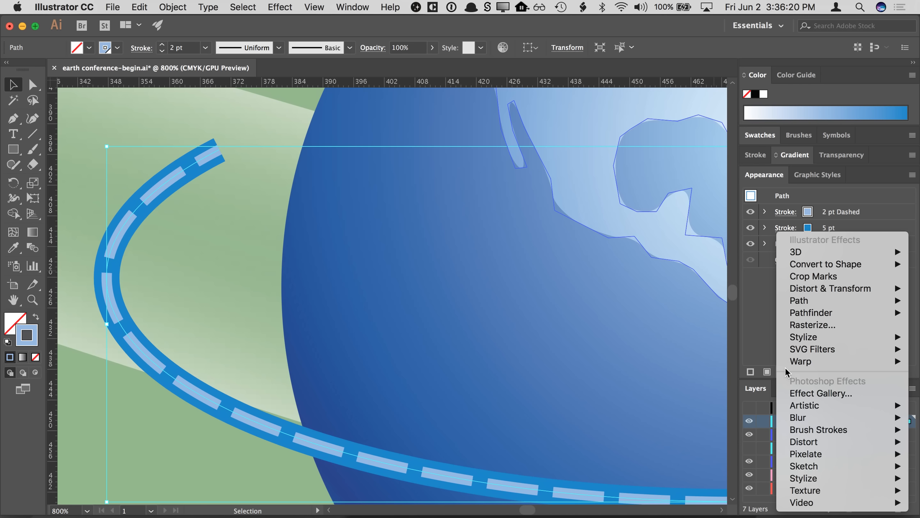
click(767, 348)
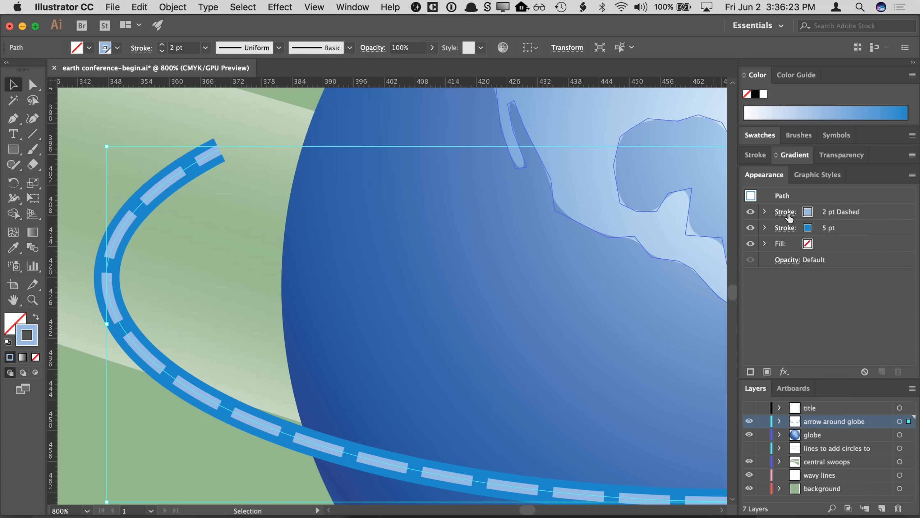
click(789, 217)
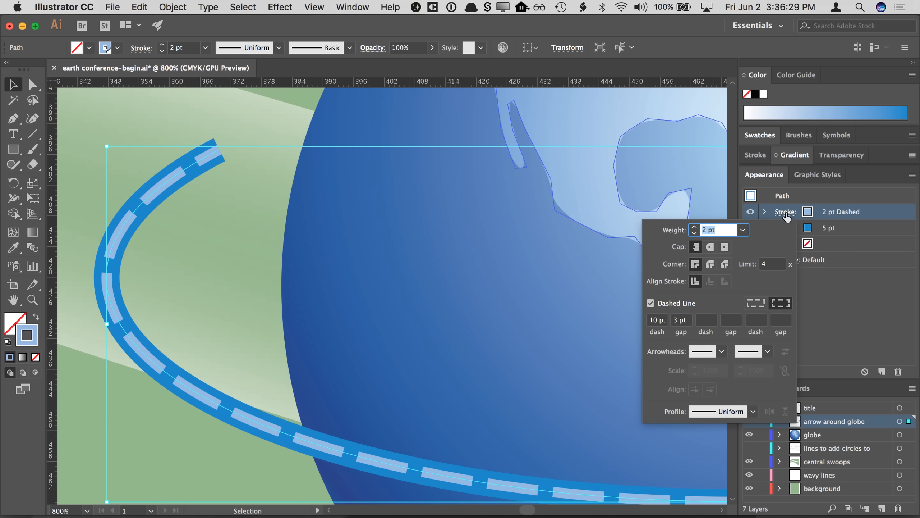
click(835, 313)
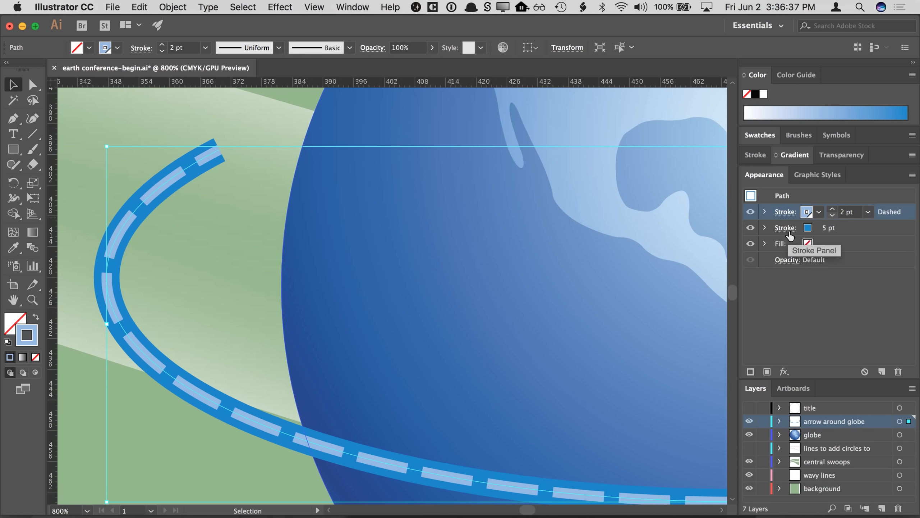
- Add an arrowhead to the end of the 5 pt lower stroke
click(858, 227)
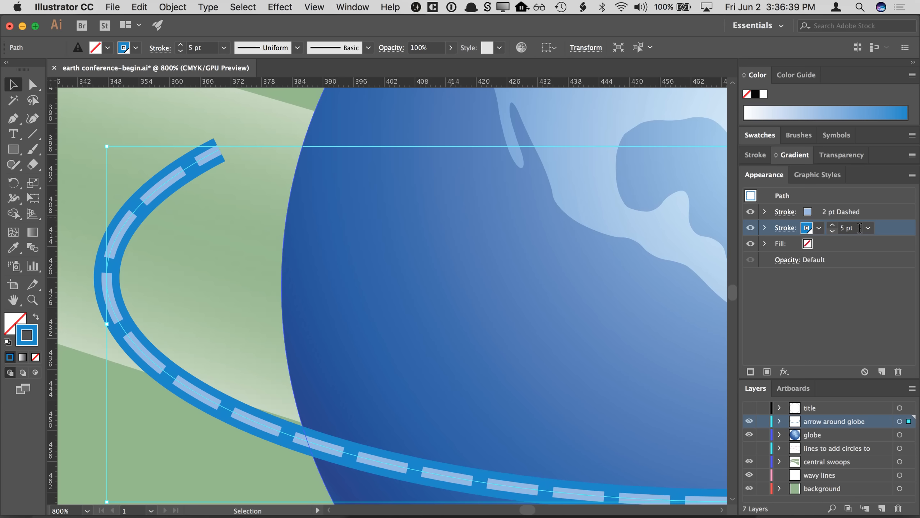
click(786, 228)
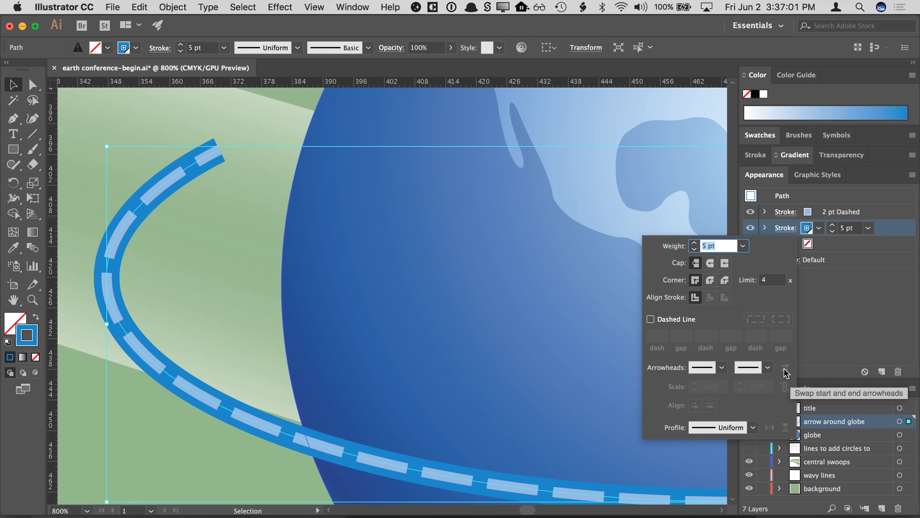
click(768, 368)
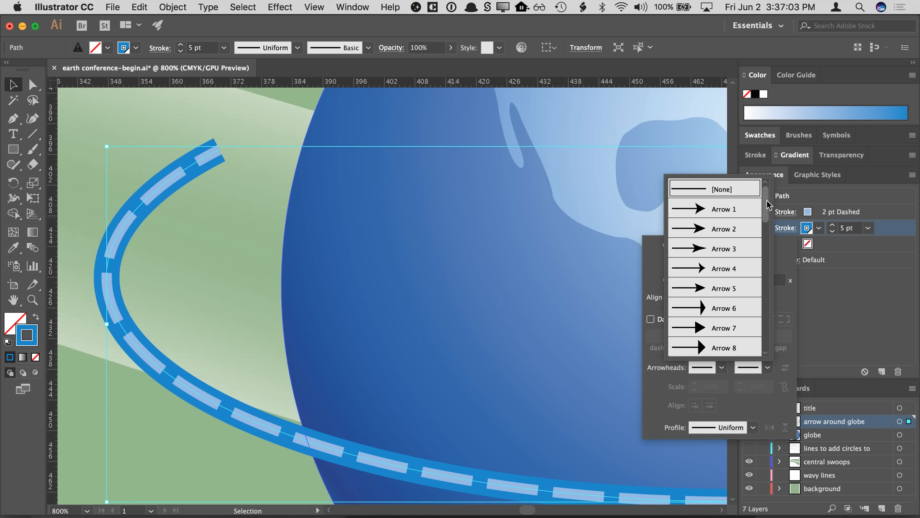
drag(768, 205, 768, 230)
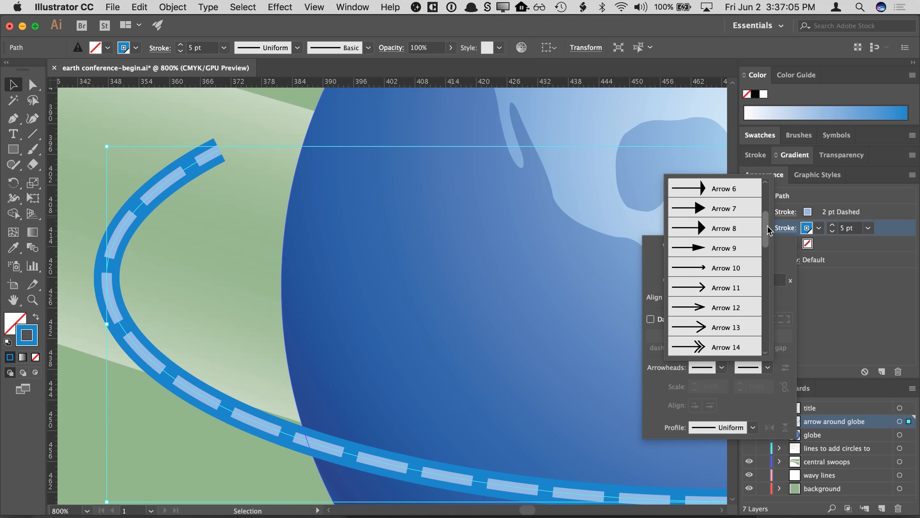
click(736, 264)
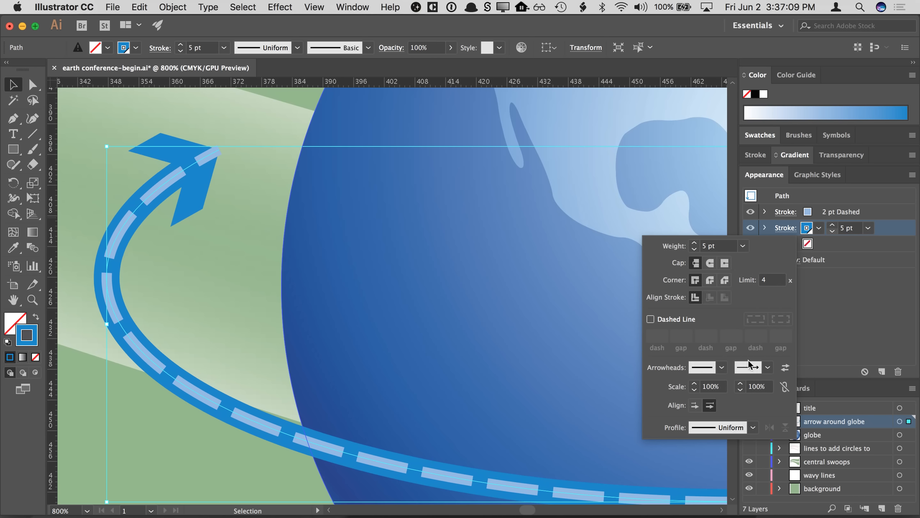
- Scale the end arrowhead to 93% and swap the start and end arrowheads
click(740, 383)
click(739, 384)
click(740, 383)
click(739, 383)
click(739, 389)
click(740, 388)
click(740, 388)
click(739, 389)
click(739, 389)
click(739, 389)
click(739, 389)
click(740, 388)
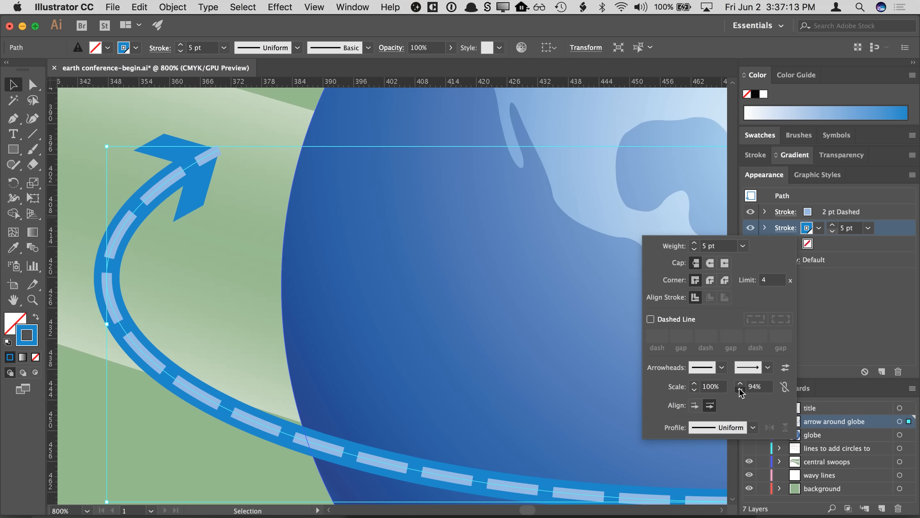
click(739, 388)
click(739, 389)
click(739, 388)
click(740, 384)
click(740, 384)
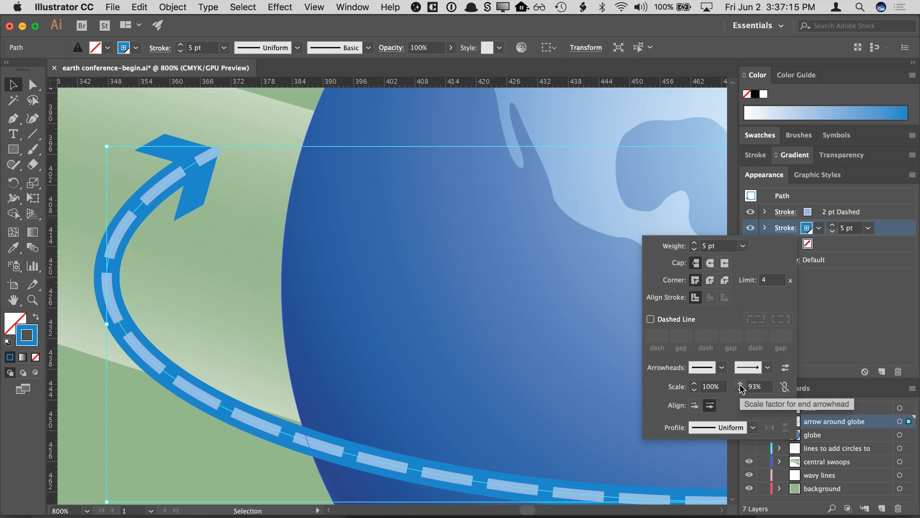
click(783, 369)
key(space)
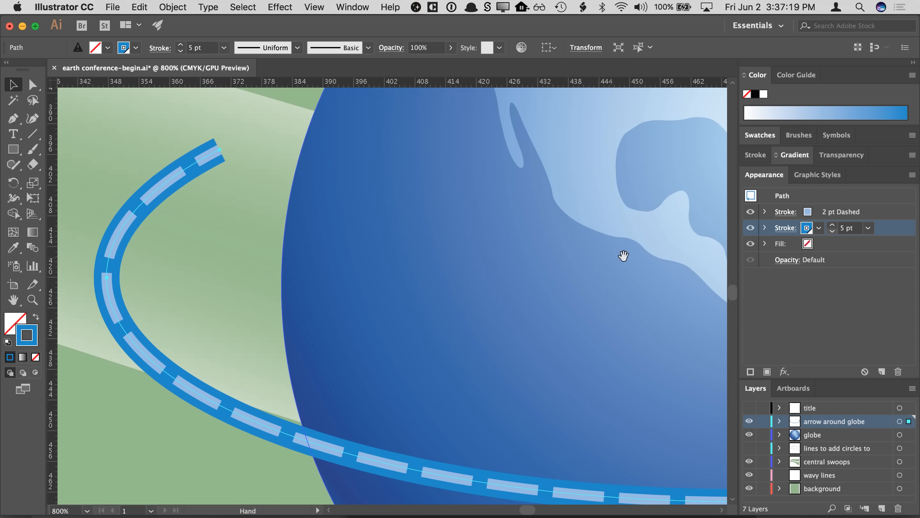
- Swap the start and end arrowheads on the 5 pt lower stroke of the globe arrow
drag(610, 258, 414, 256)
mouse_move(703, 250)
mouse_down()
mouse_move(515, 267)
mouse_move(478, 243)
mouse_up()
drag(614, 280, 323, 279)
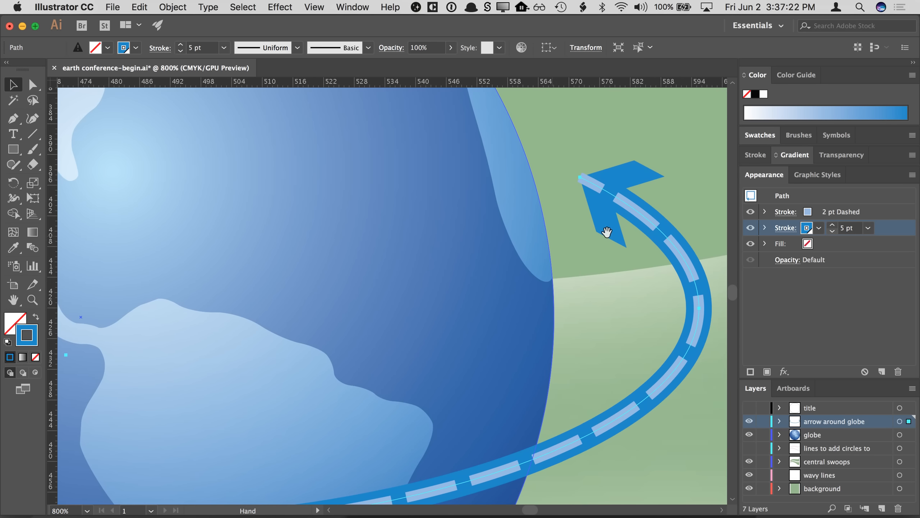
click(786, 228)
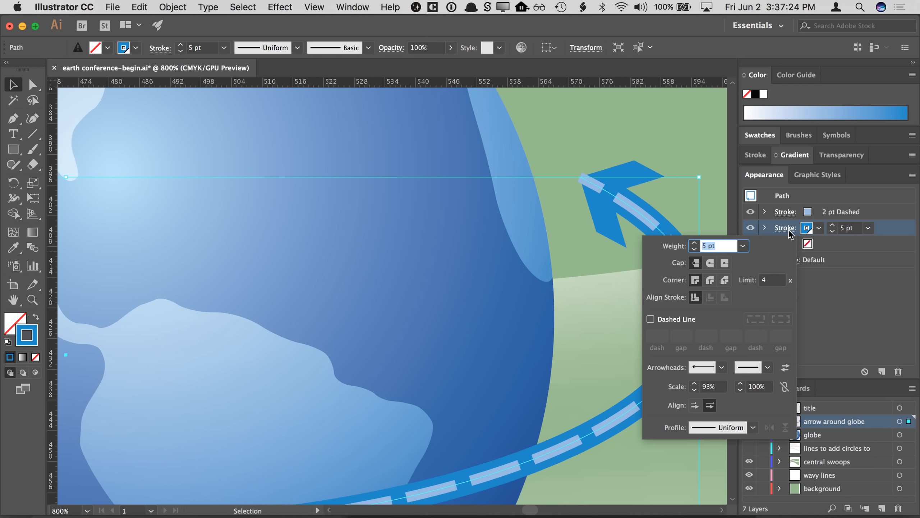
click(785, 367)
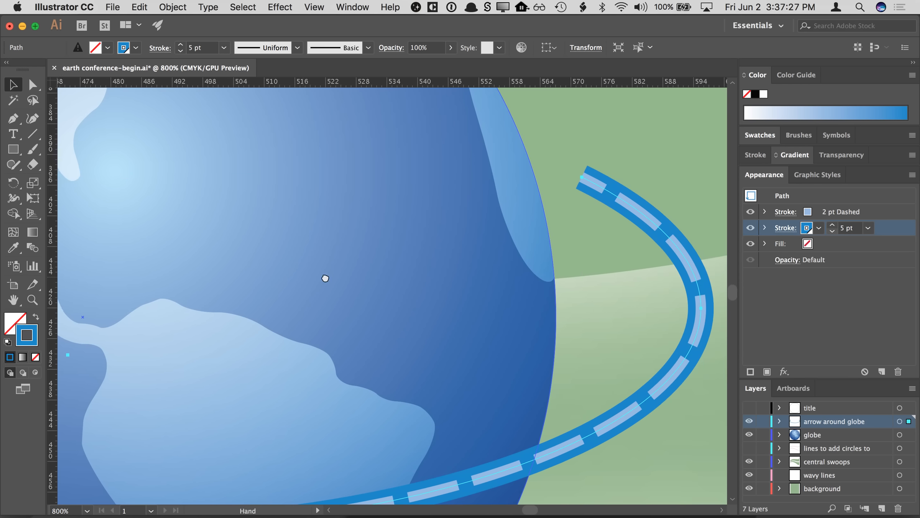
- Examine the arrowhead and its stroke settings at the other end of the arrow path
drag(325, 278, 622, 279)
drag(405, 274, 626, 311)
drag(440, 301, 611, 308)
drag(476, 283, 522, 277)
click(786, 228)
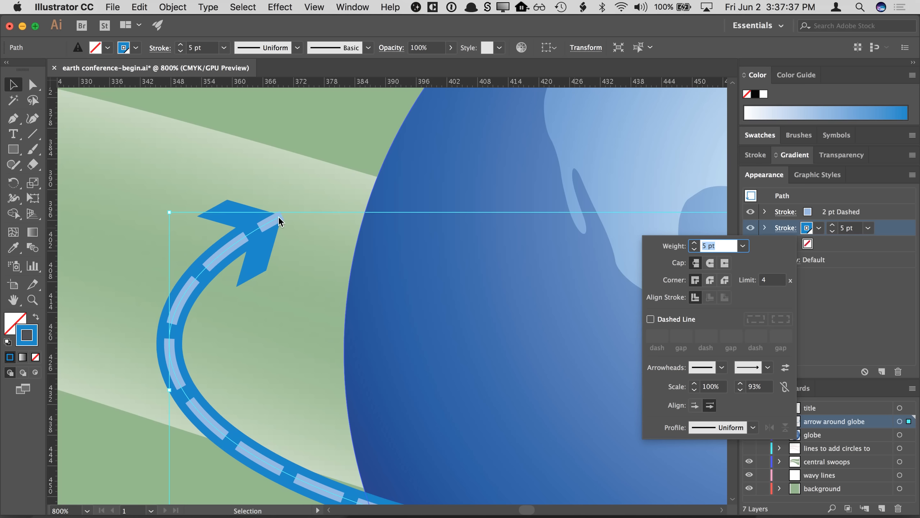
key(Escape)
key(super+equal)
key(super+equal)
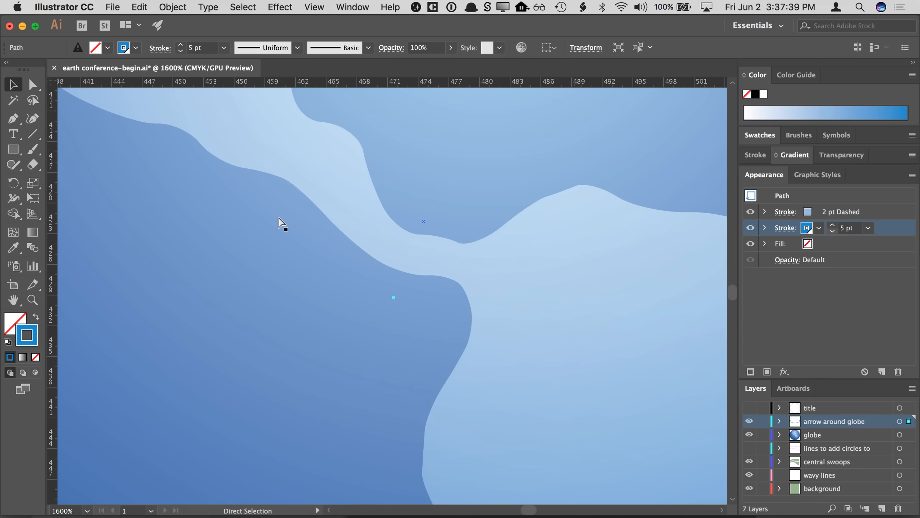
drag(197, 237, 605, 276)
drag(280, 250, 608, 301)
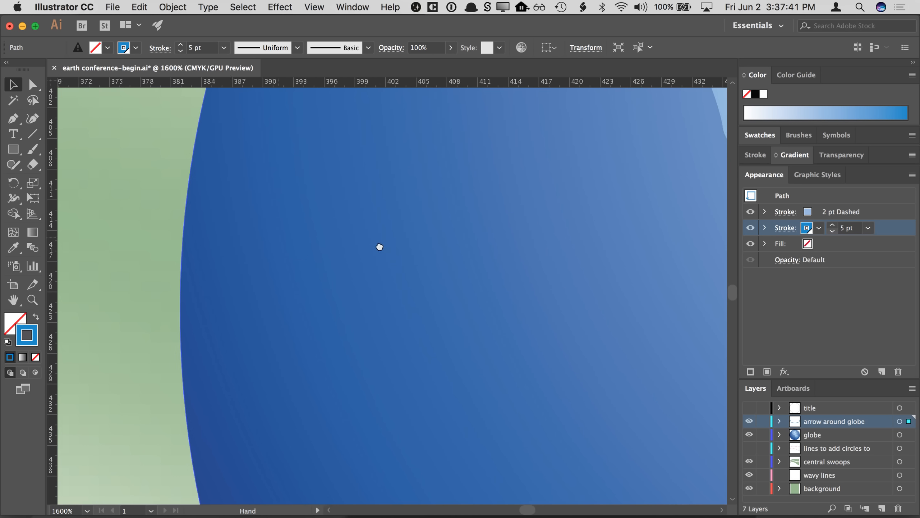
drag(378, 248, 646, 283)
drag(363, 220, 383, 325)
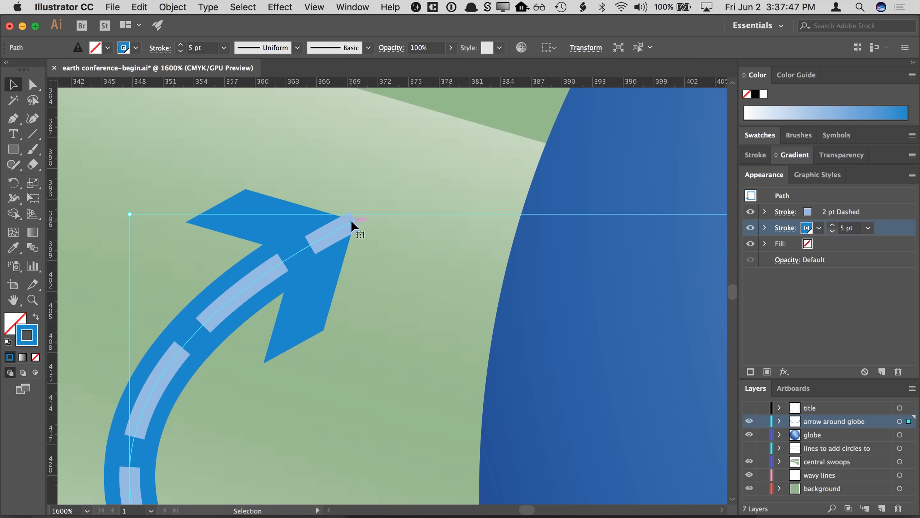
- Set the arrowhead alignment to extend the arrow tip beyond the end of the path
click(784, 229)
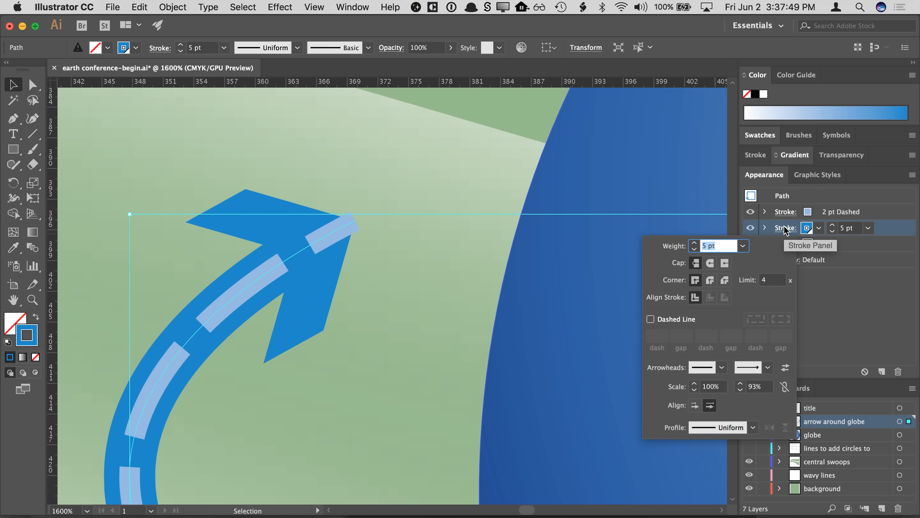
click(694, 405)
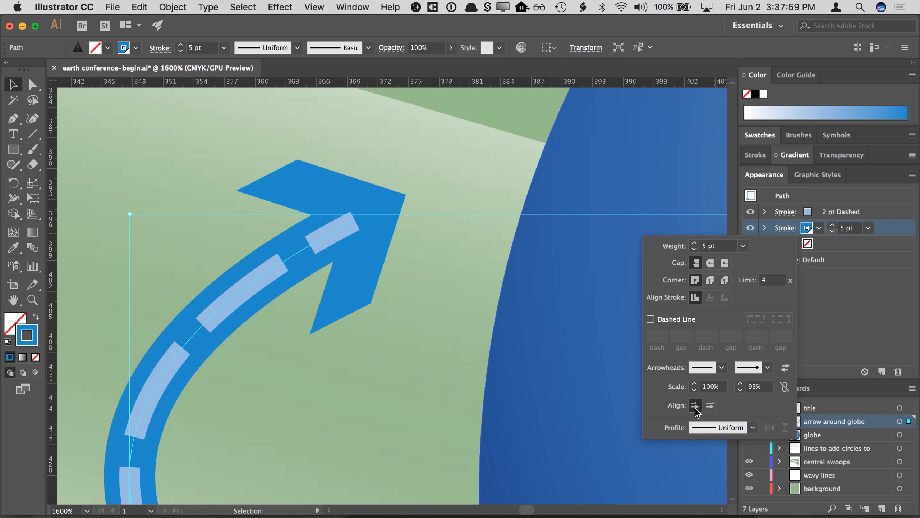
click(710, 406)
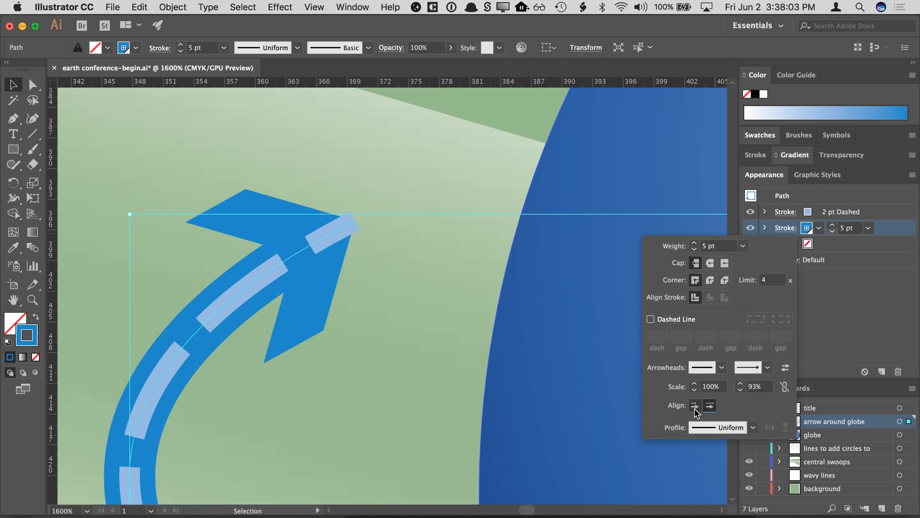
click(695, 405)
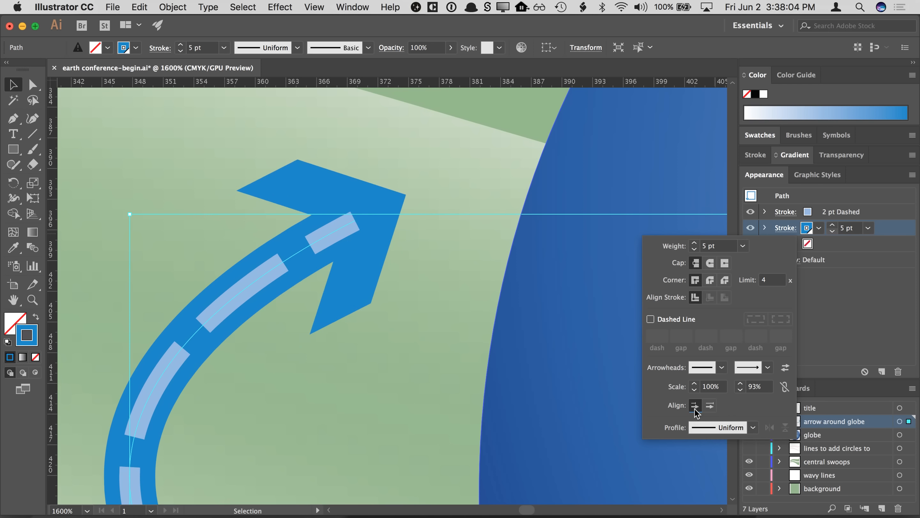
click(831, 309)
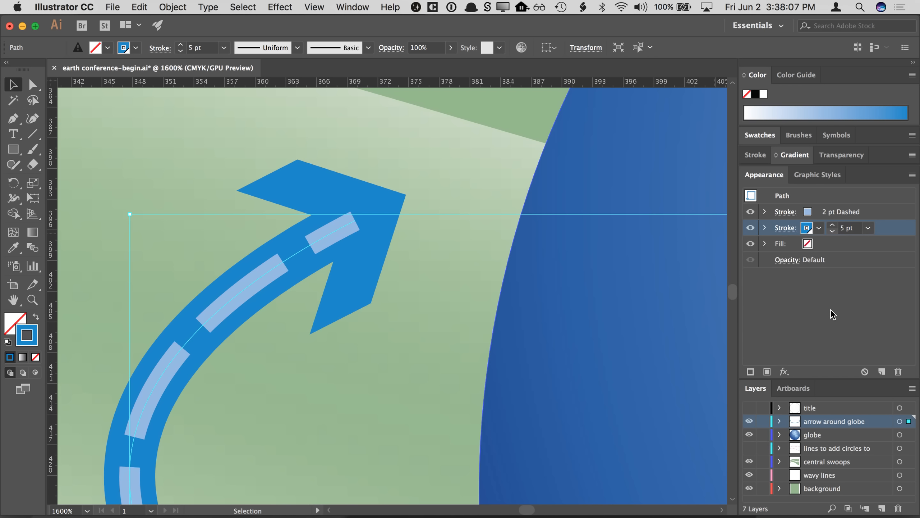
- Switch the 5 pt lower stroke to round caps
drag(619, 292, 294, 292)
alt+super+click(542, 302)
alt+super+click(543, 303)
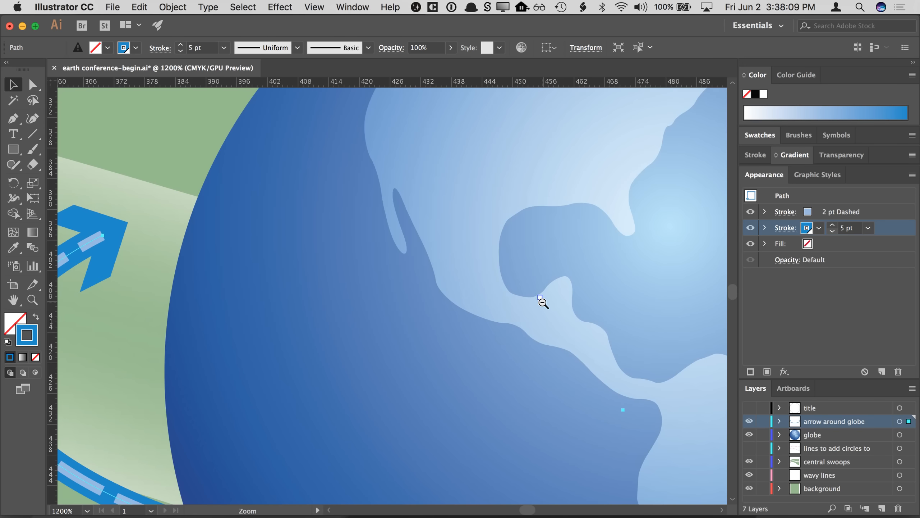
drag(543, 303, 350, 273)
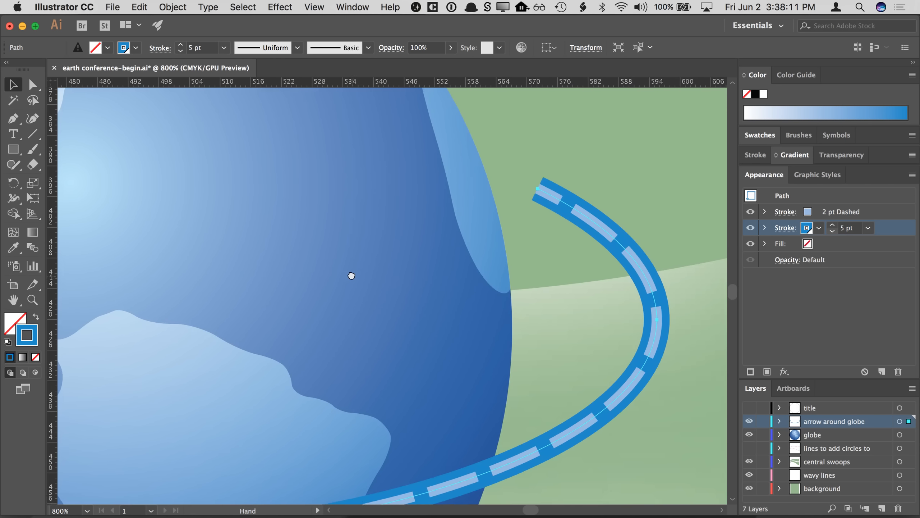
click(785, 227)
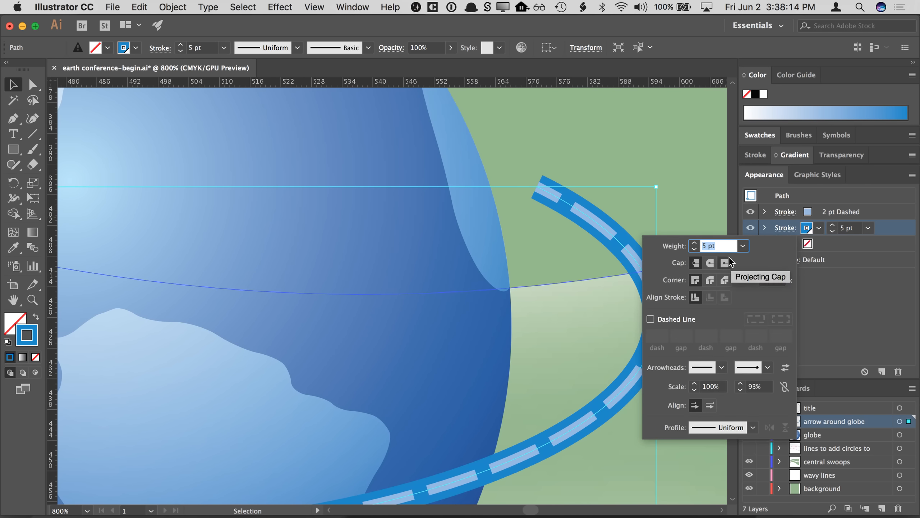
click(710, 262)
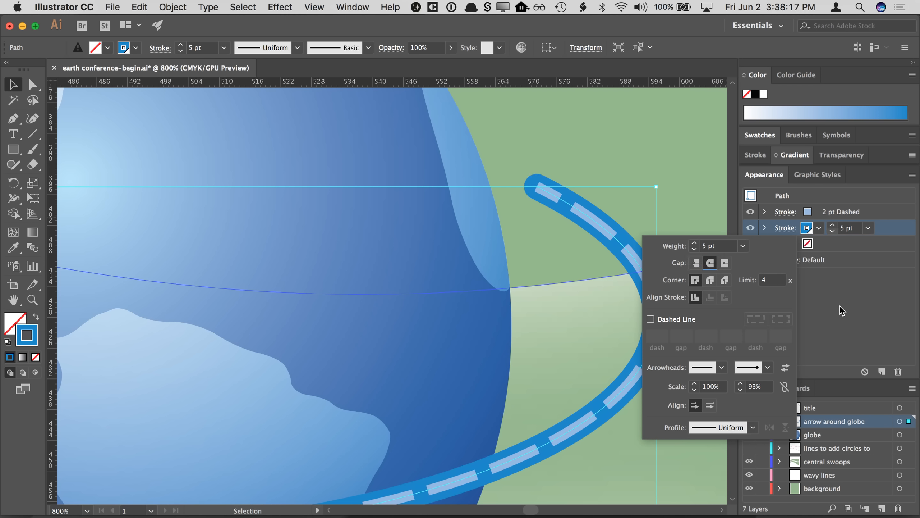
click(848, 302)
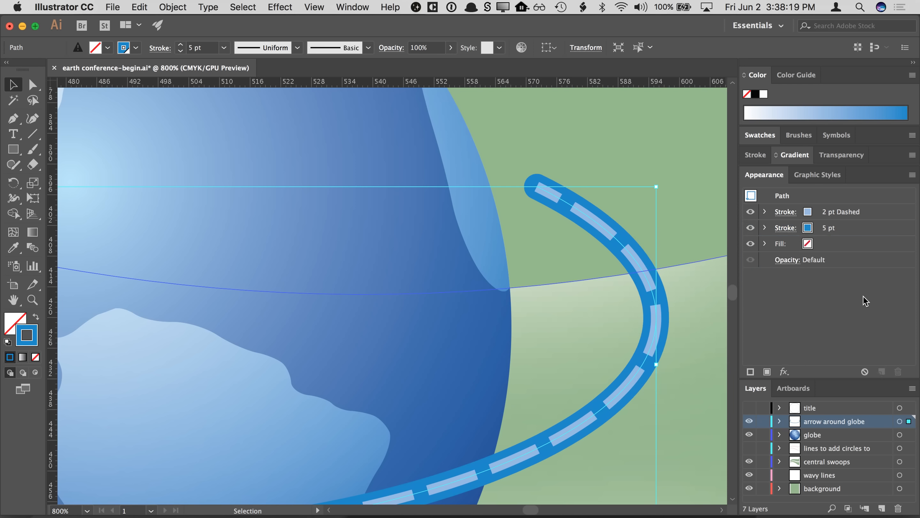
- Try reshaping the arrow path by moving its end anchor and bottom anchor point
key(super+minus)
key(super+minus)
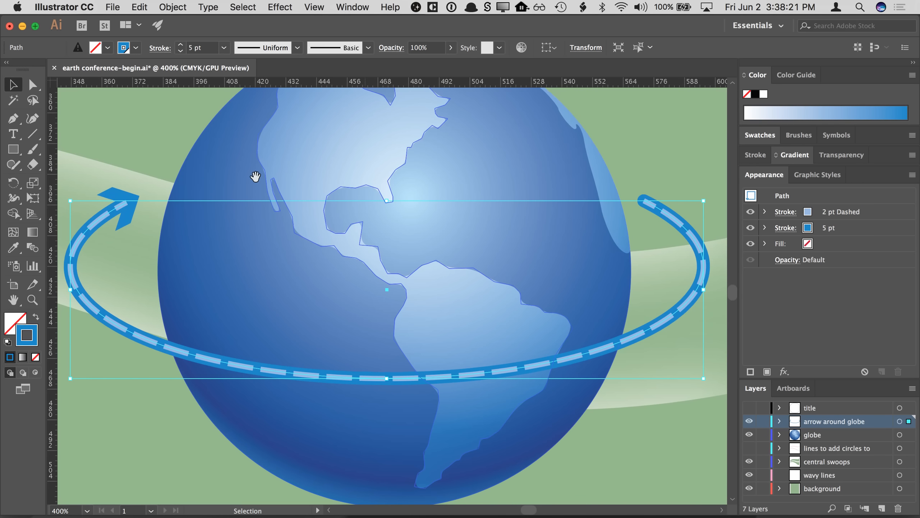
drag(255, 176, 287, 189)
key(a)
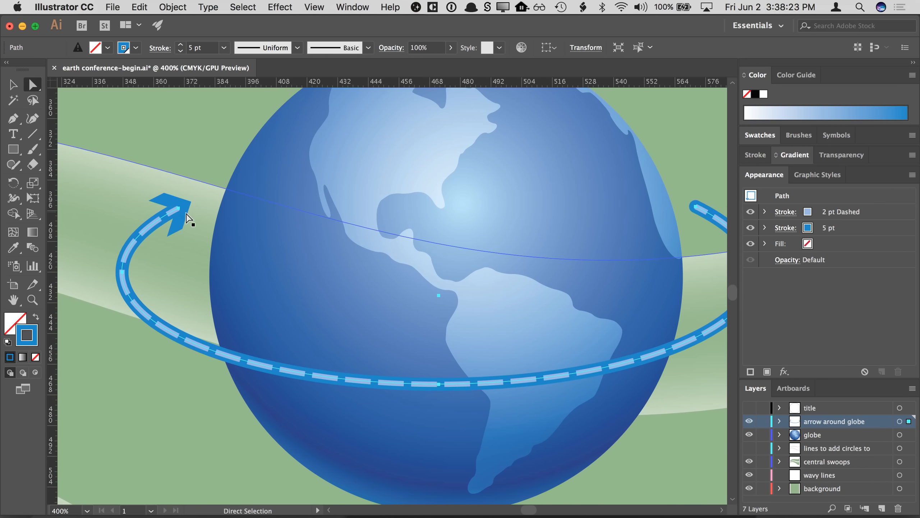
click(178, 208)
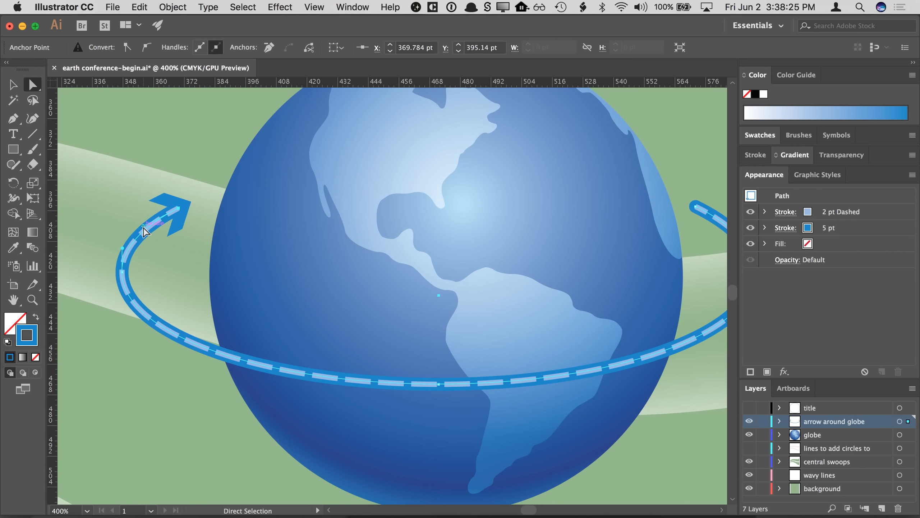
drag(143, 228, 128, 216)
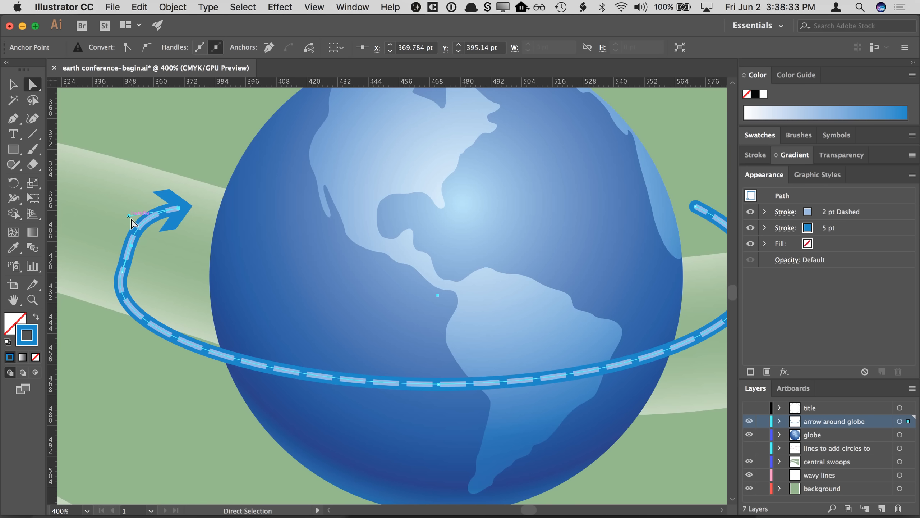
drag(439, 383, 439, 412)
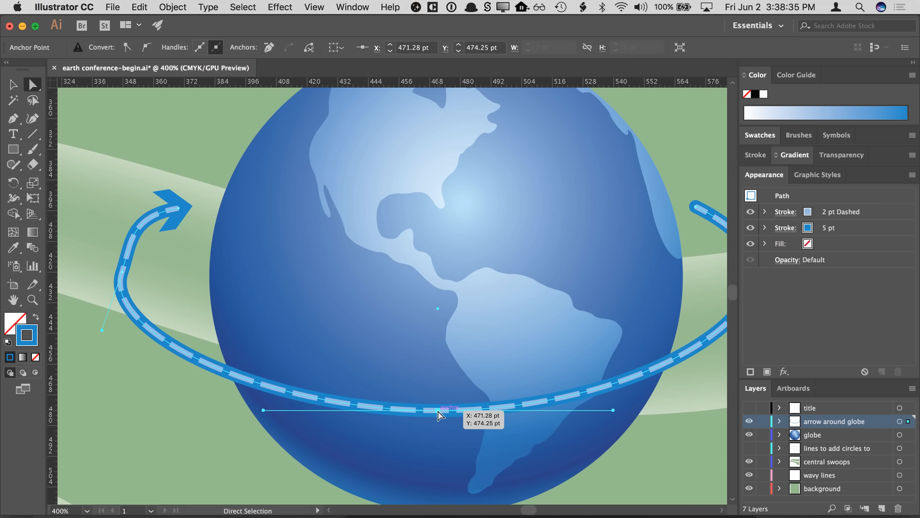
- Undo the anchor point moves on the arrow path
key(v)
key(super+z)
key(super+z)
key(super+z)
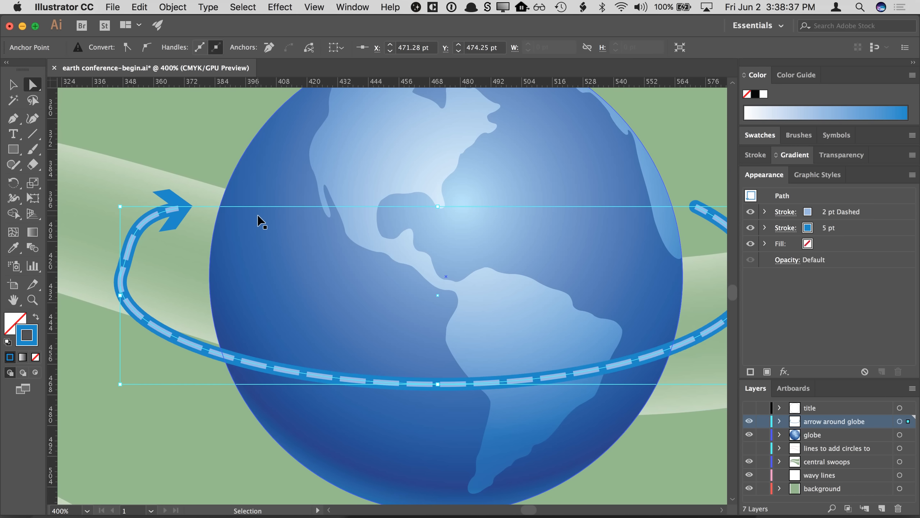
key(super+z)
key(super+z)
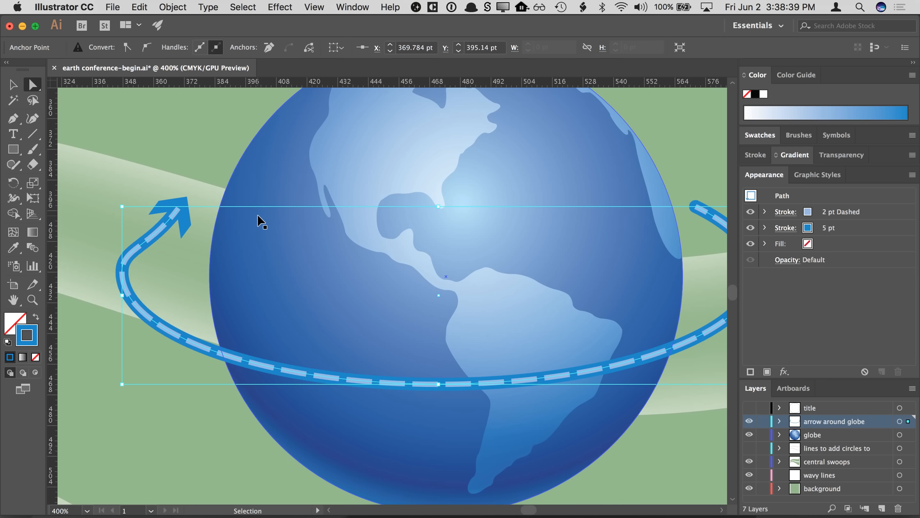
key(a)
key(super+z)
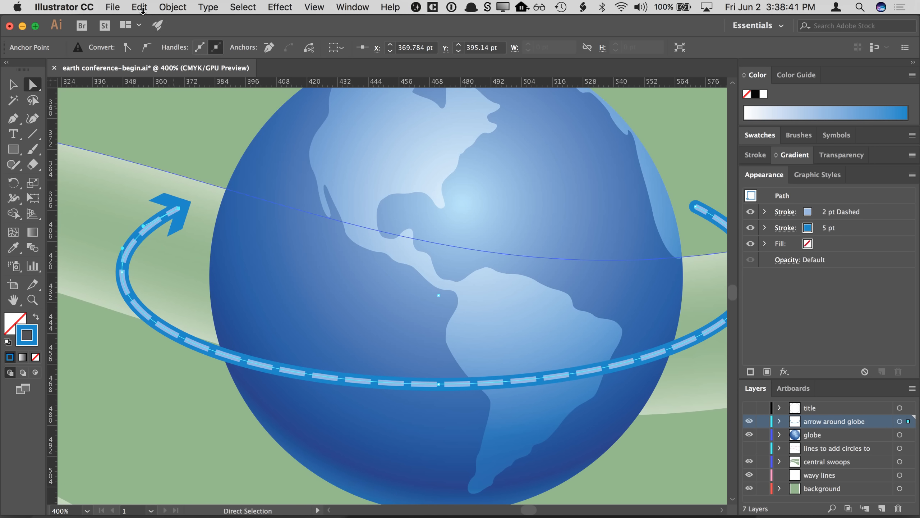
click(141, 8)
click(148, 23)
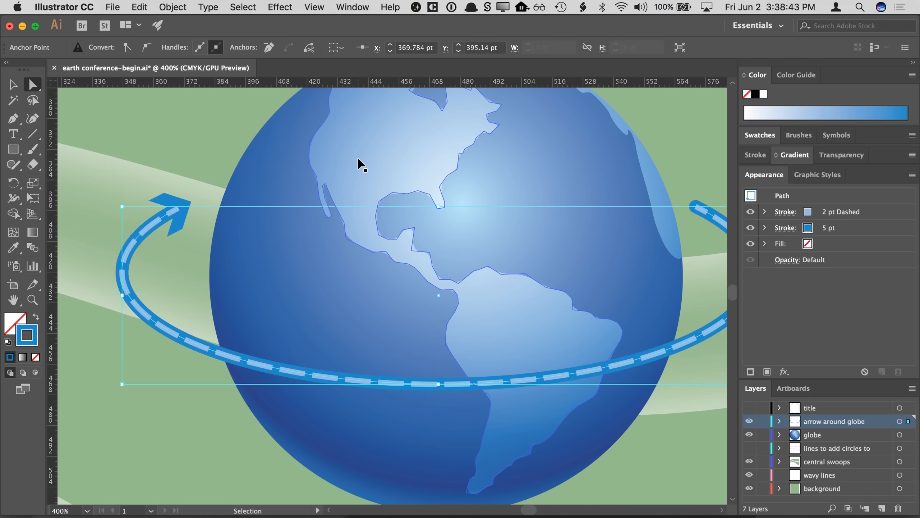
- Deselect everything and zoom in to review the finished arrow around the globe
key(super+minus)
scroll(308, 236, right, 5)
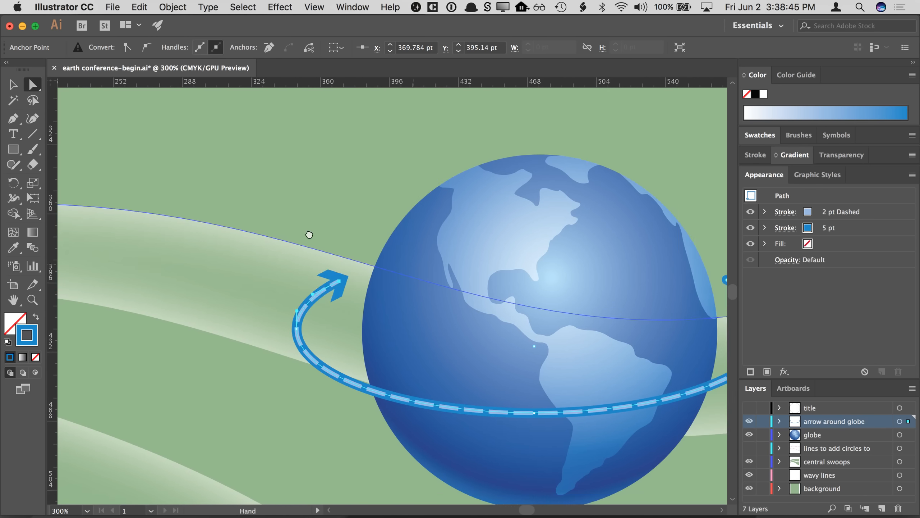
key(super+0)
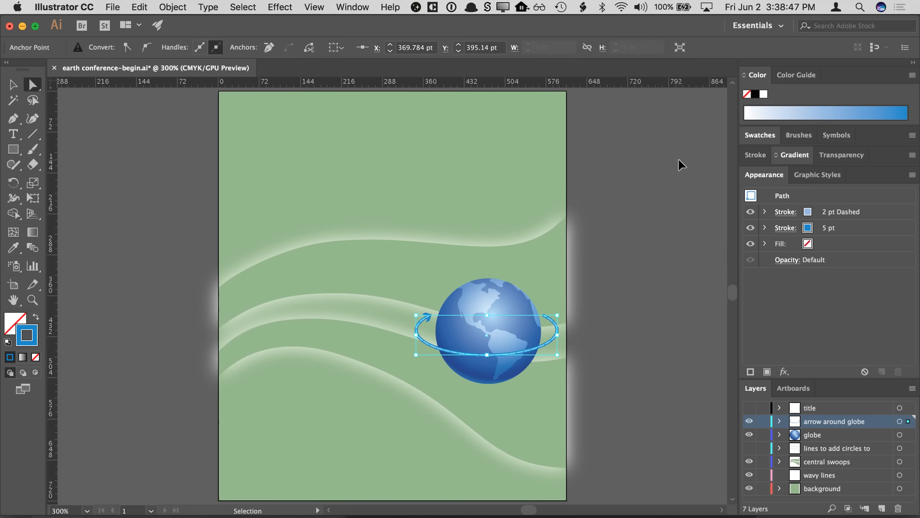
click(669, 192)
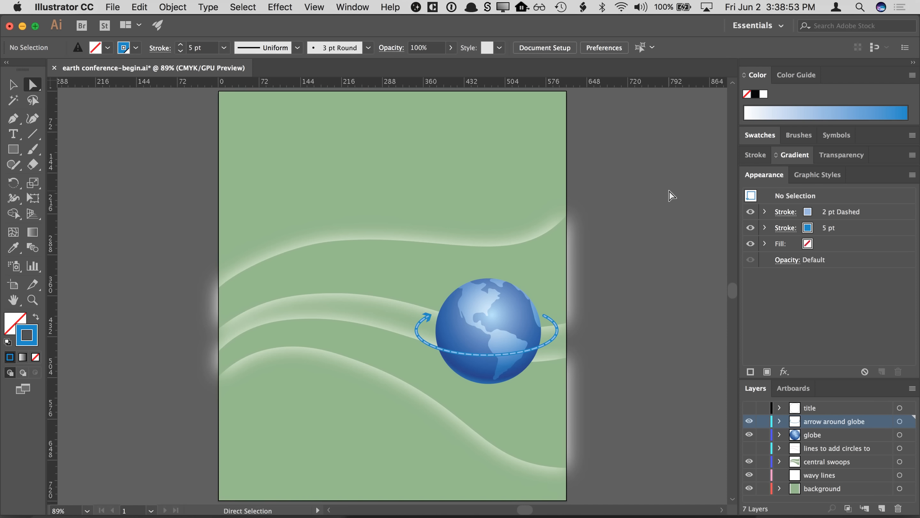
super+click(500, 337)
super+click(364, 285)
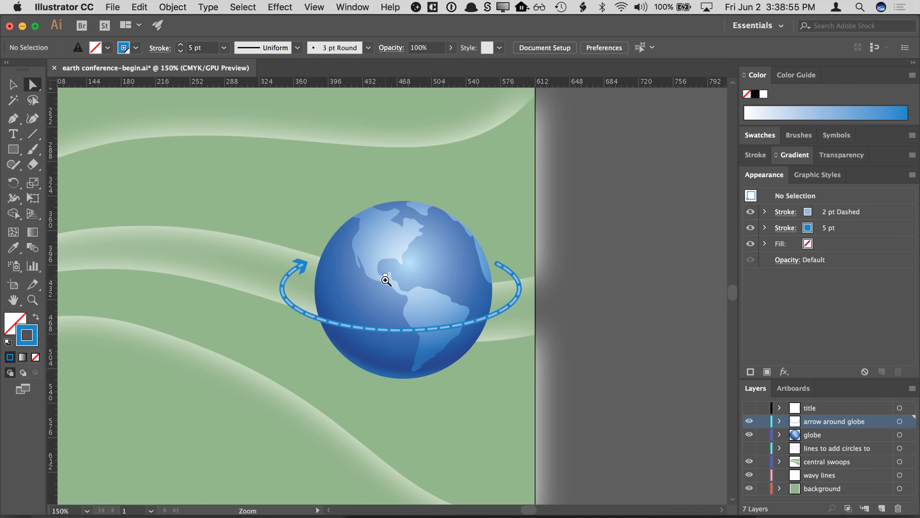
super+click(471, 289)
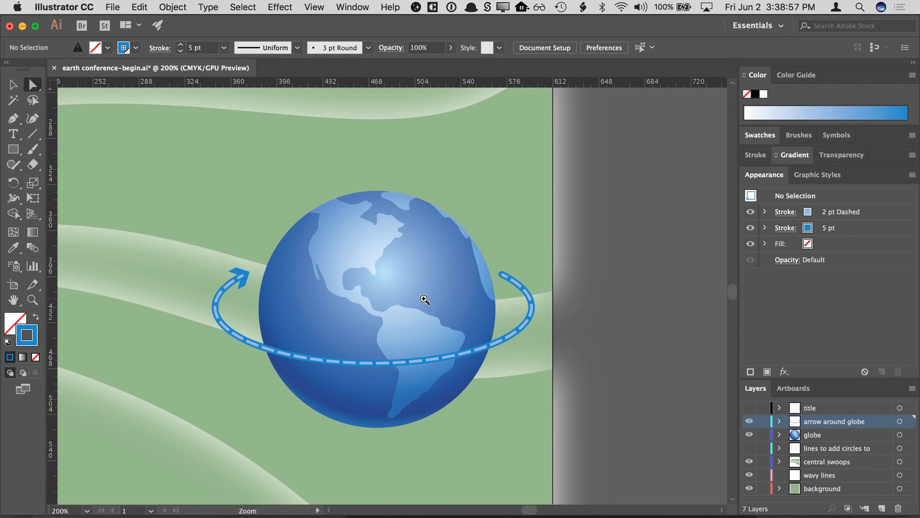
super+click(427, 299)
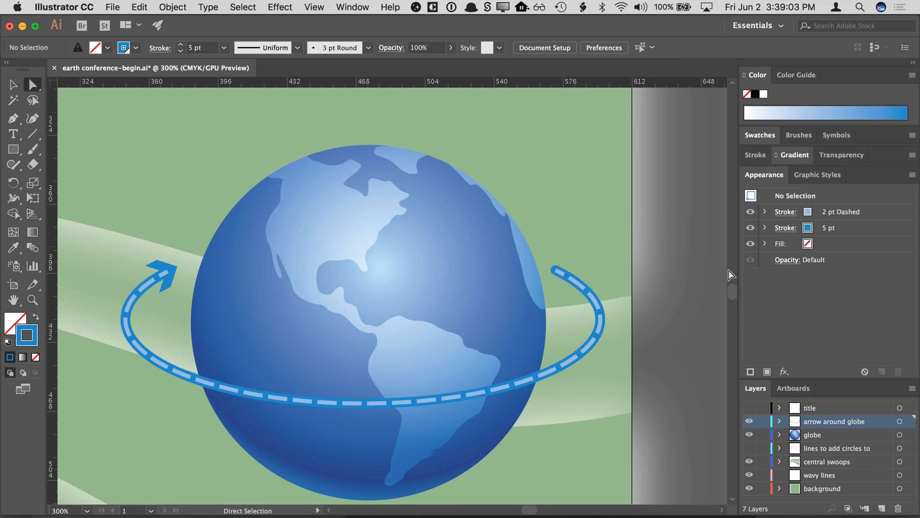
scroll(666, 296, right, 1)
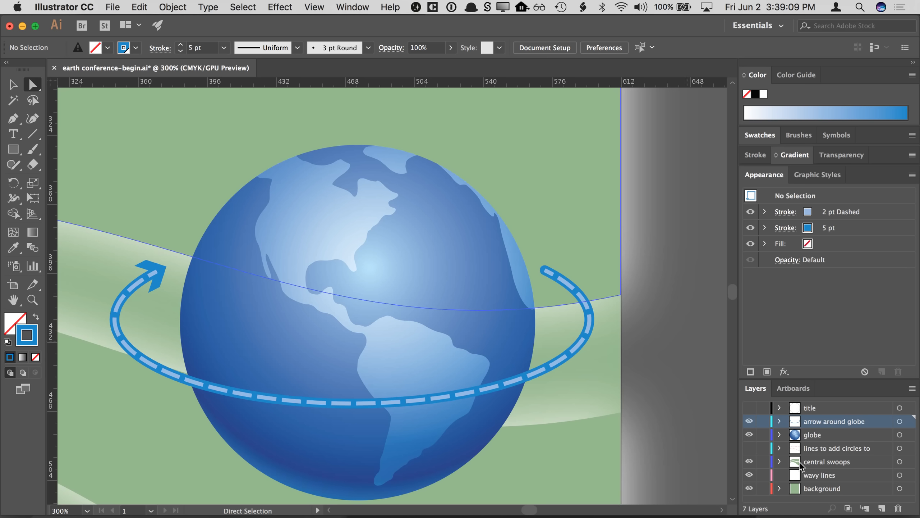
- Select the title layer and make it visible
click(798, 413)
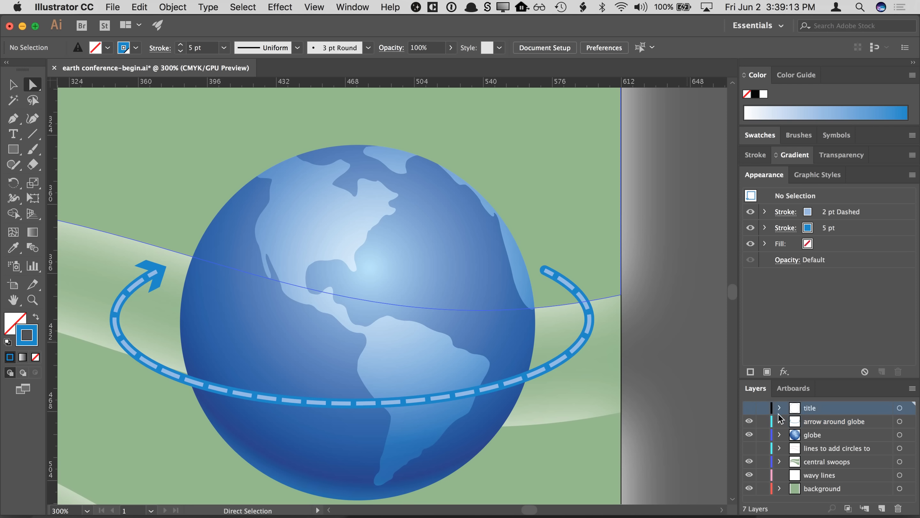
click(749, 410)
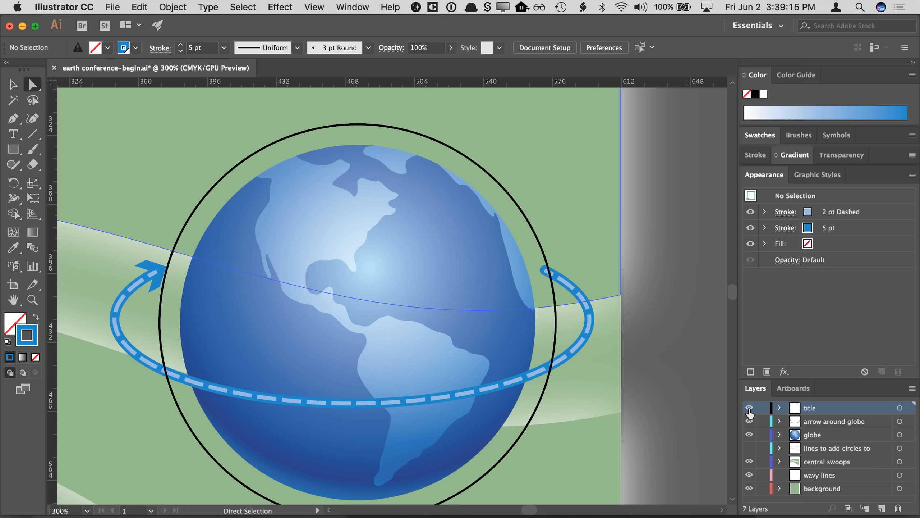
click(749, 408)
click(749, 408)
click(749, 409)
click(749, 408)
click(749, 408)
click(749, 408)
drag(311, 158, 359, 173)
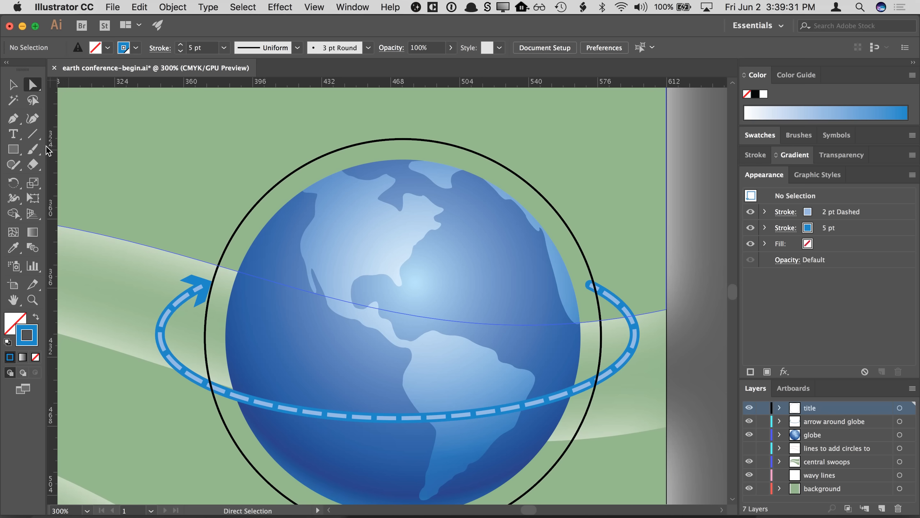
- Type "Earth Conference" along the top of the circle path with the Type on a Path tool
click(14, 135)
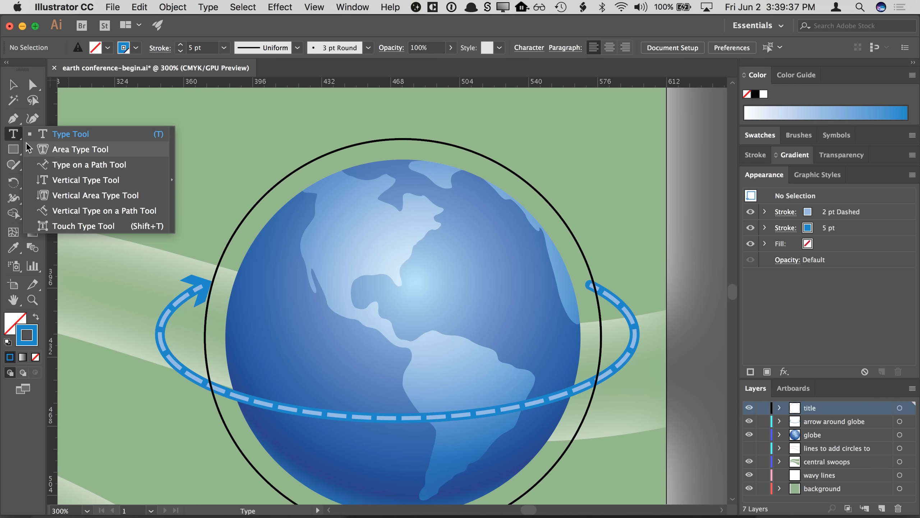
click(46, 168)
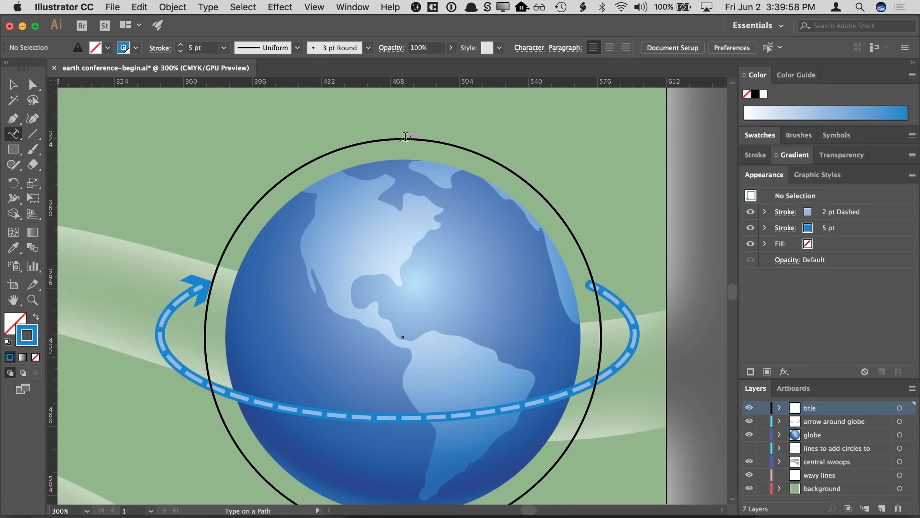
click(406, 137)
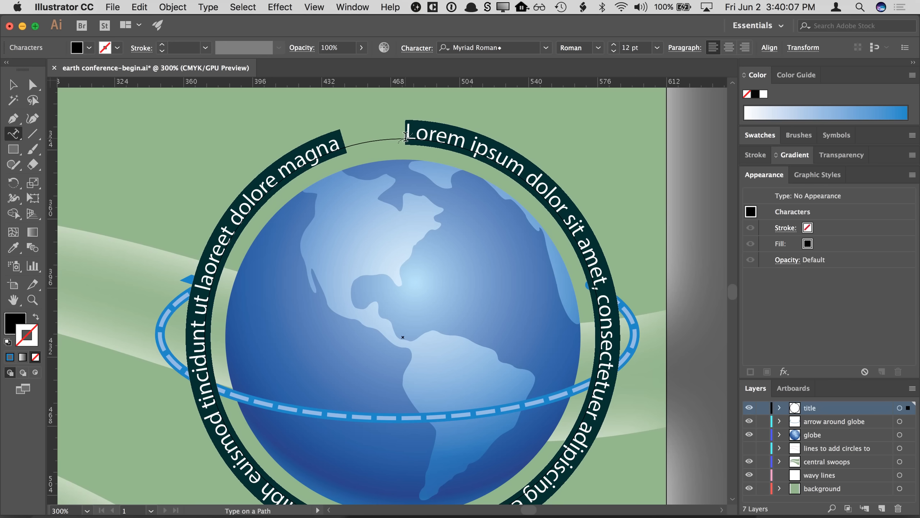
text(Earth)
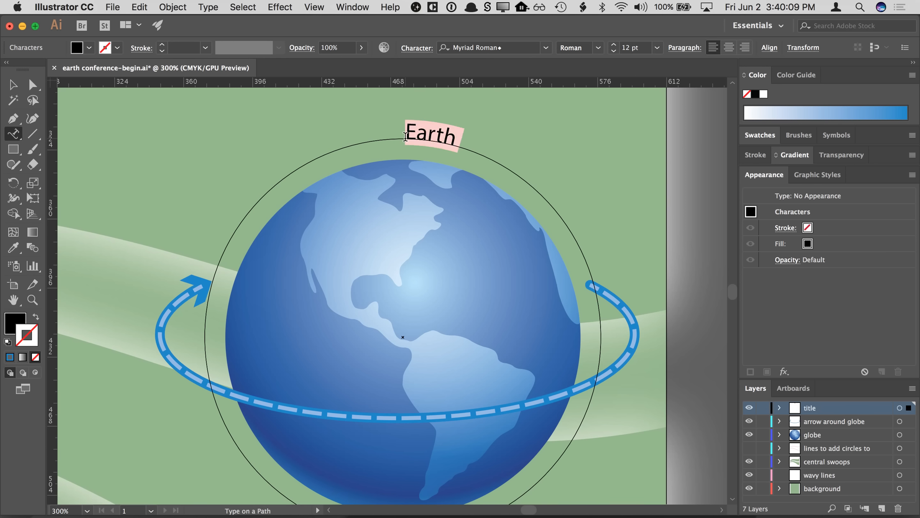
text( Conference)
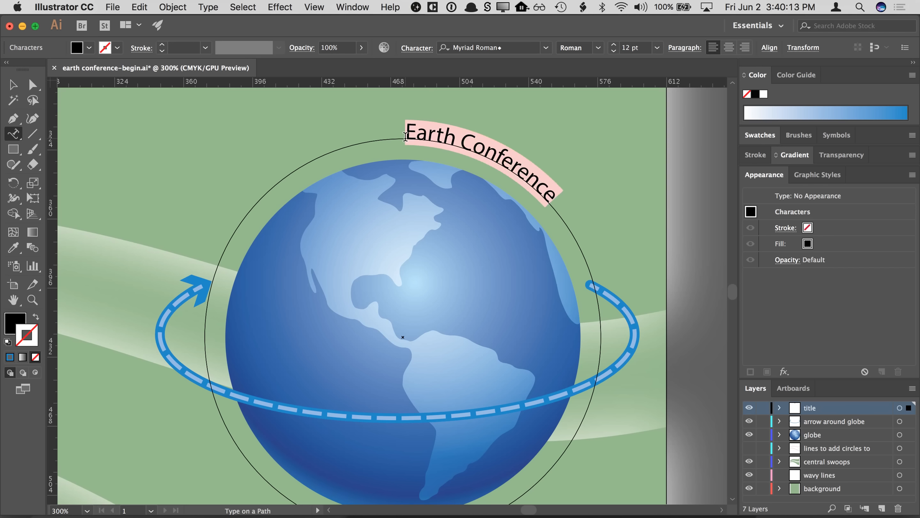
- Select the title text and change its font to Arial Black
drag(406, 135, 553, 195)
click(546, 47)
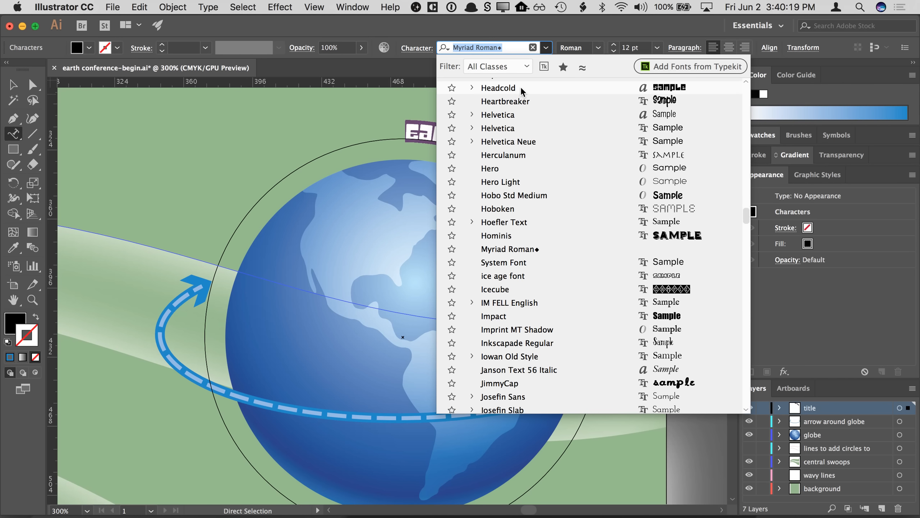
text(aria)
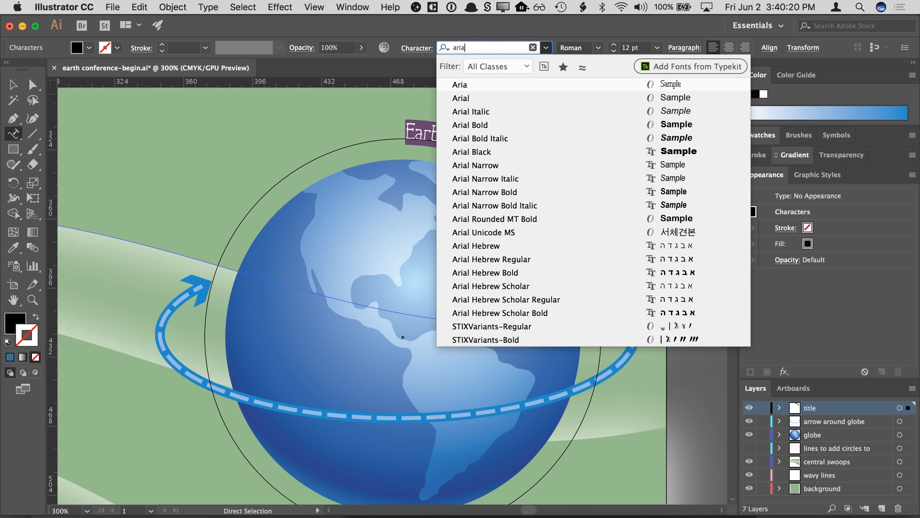
click(496, 152)
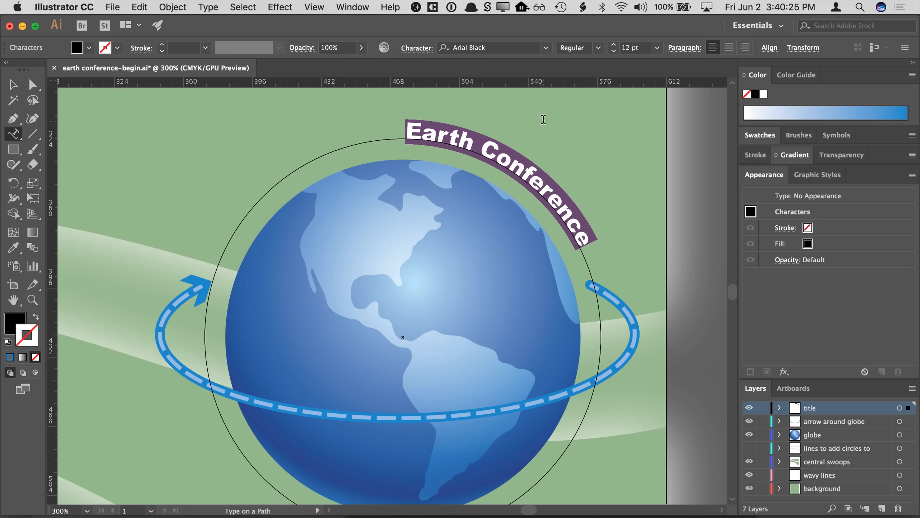
- Increase the title's font size to 19 pt
click(614, 47)
click(614, 47)
click(614, 46)
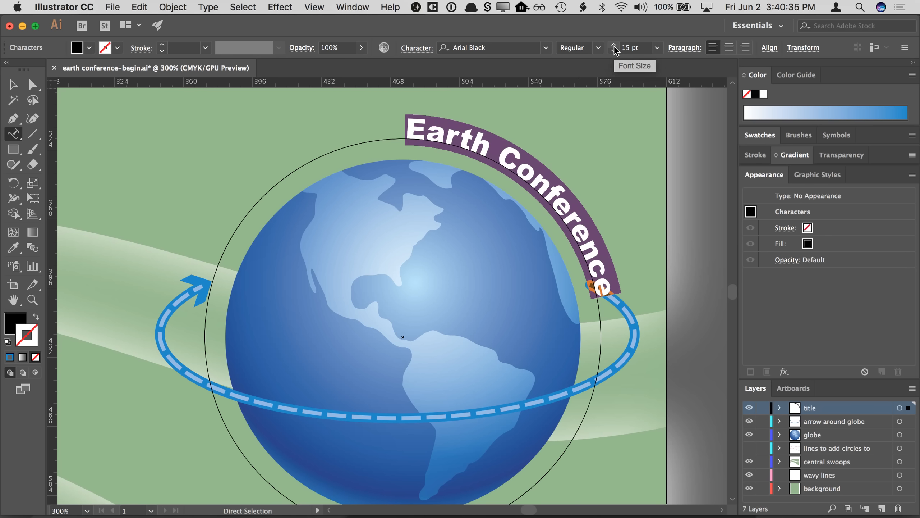
click(614, 48)
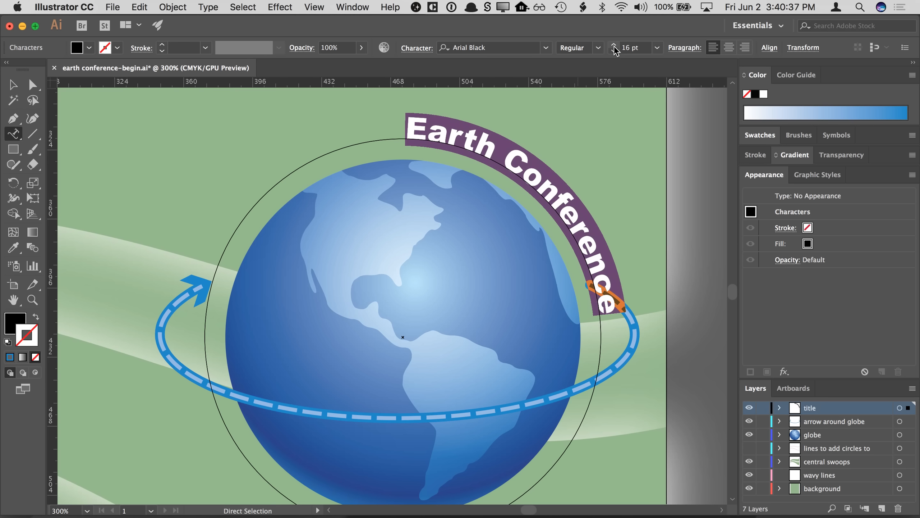
click(614, 48)
click(614, 48)
click(614, 48)
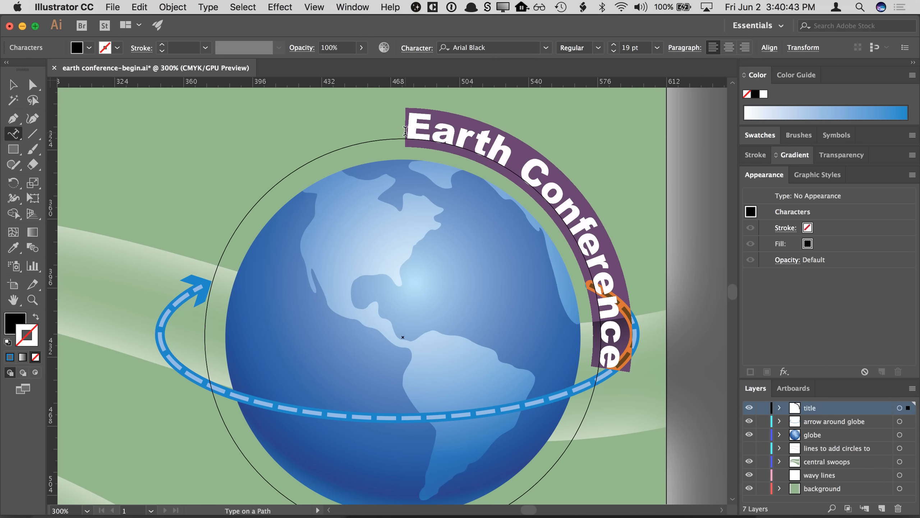
- Center-align the title text on its circular path
click(730, 48)
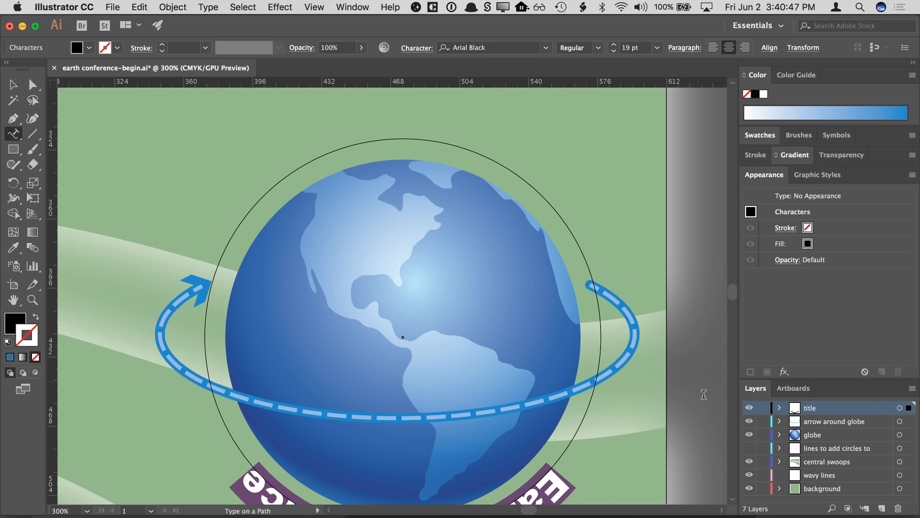
click(733, 499)
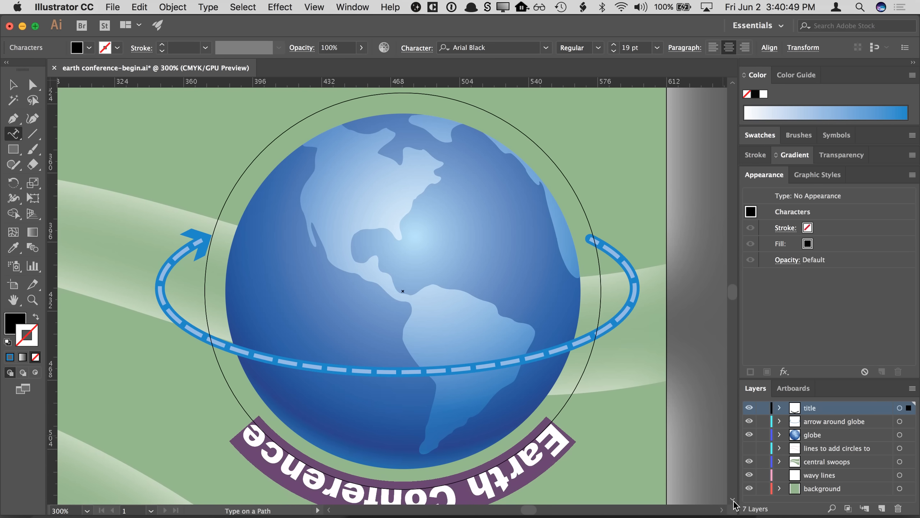
click(733, 500)
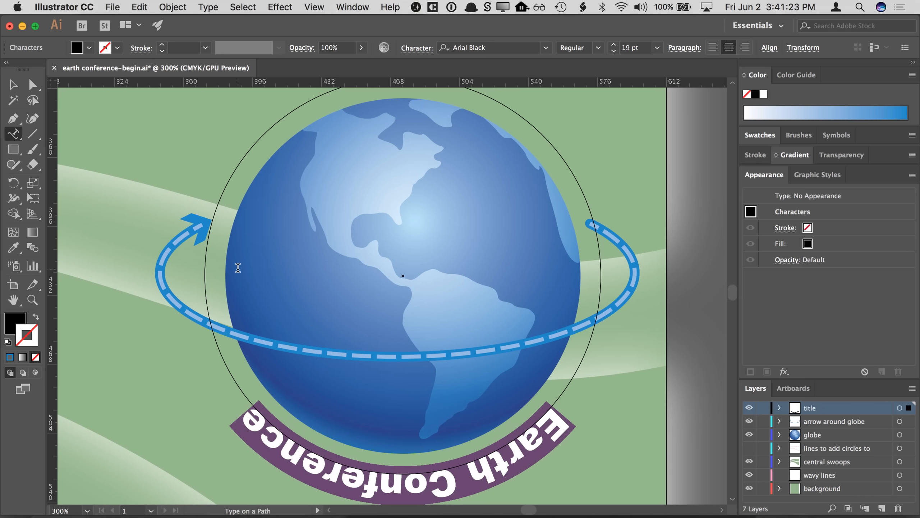
key(super+minus)
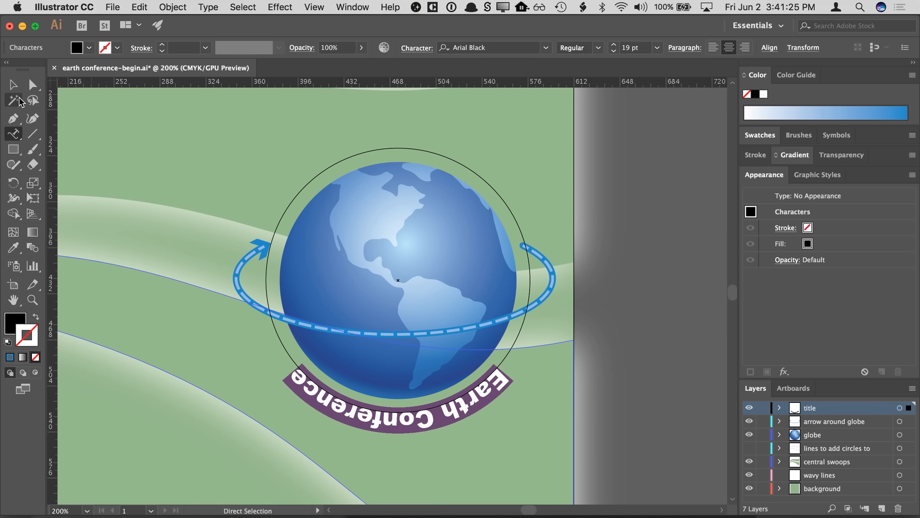
- Try left and right paragraph alignment on the title, then return it to center alignment
click(12, 85)
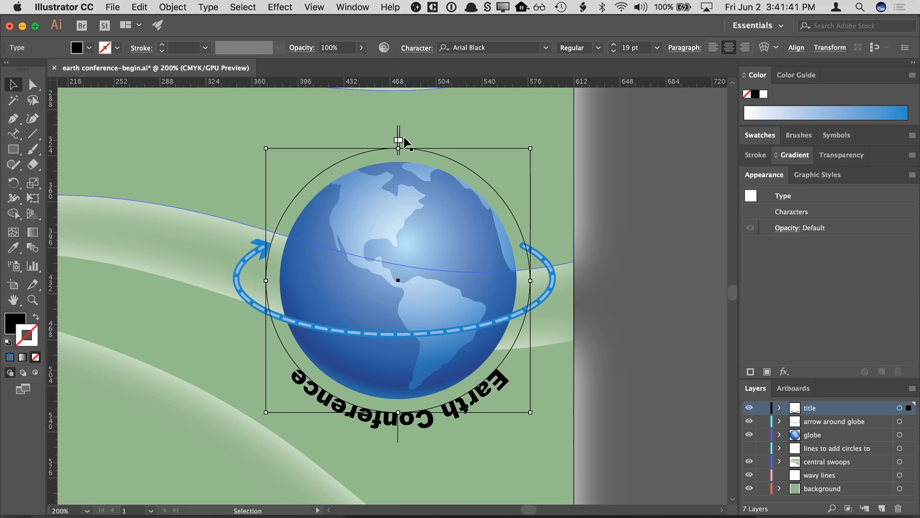
click(712, 51)
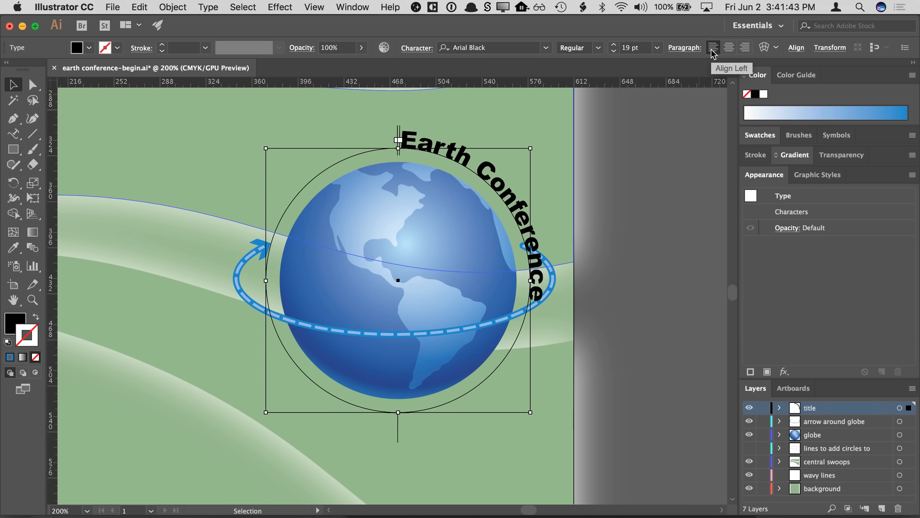
click(744, 51)
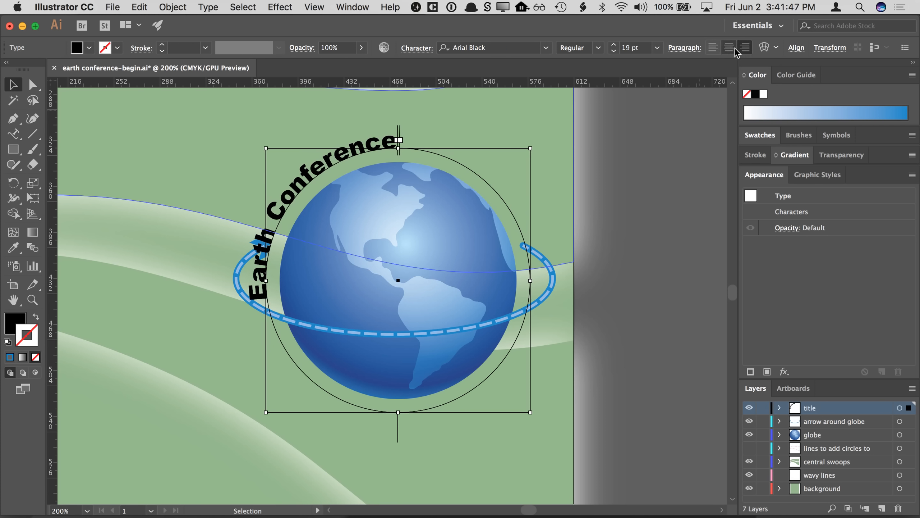
click(734, 50)
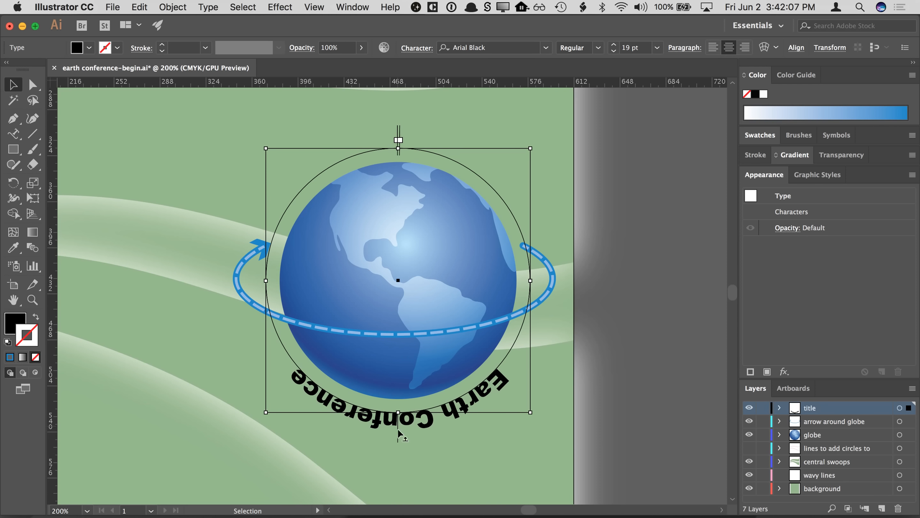
- Move the type-on-path center bracket to the top of the circle so the title arcs over the globe
drag(397, 439, 395, 130)
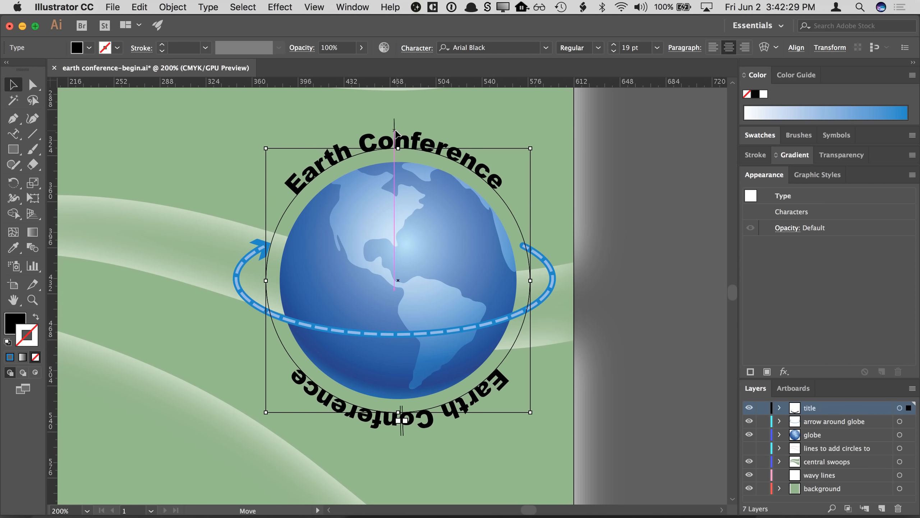
drag(396, 133, 396, 132)
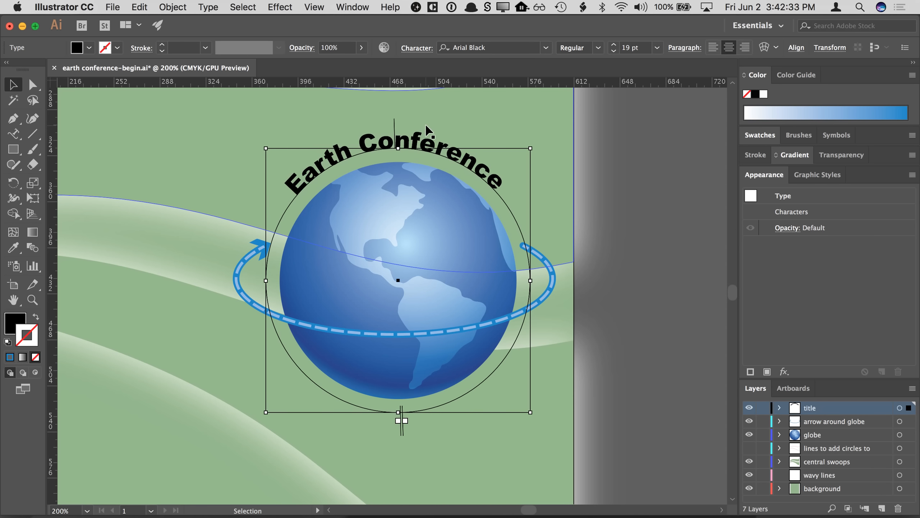
- Try nudging the title's path bracket, undoing the moves
key(super+equal)
drag(438, 160, 480, 275)
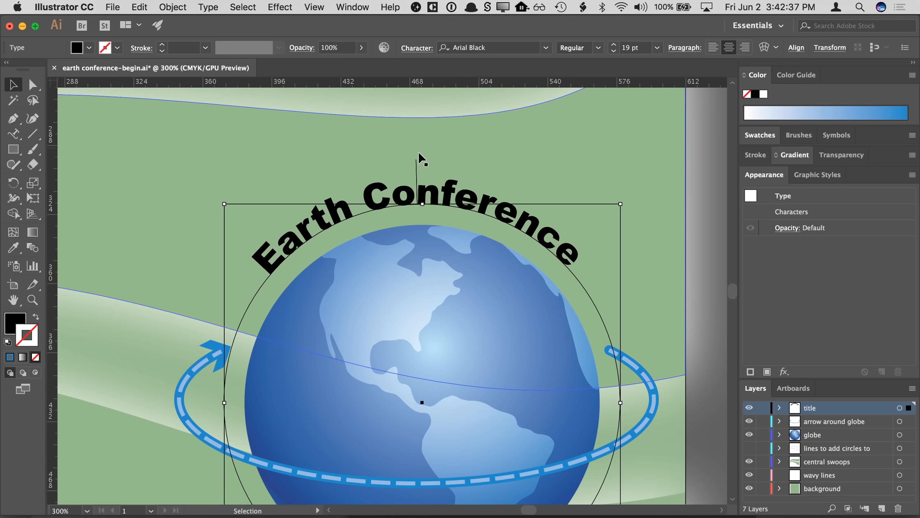
drag(417, 166, 425, 171)
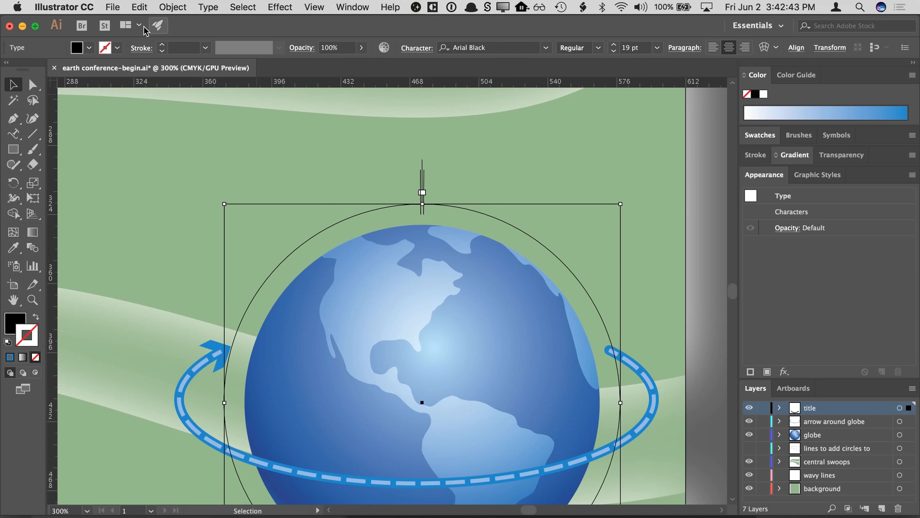
click(139, 6)
click(159, 25)
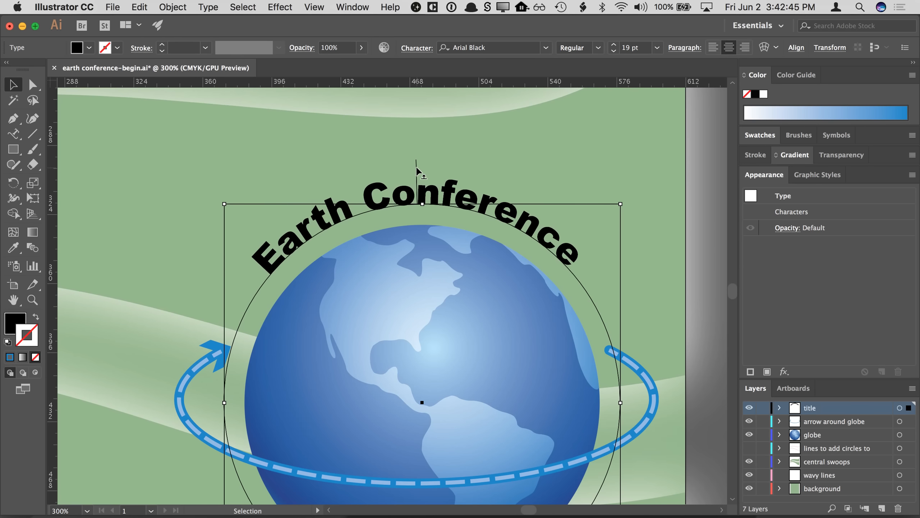
mouse_move(416, 168)
mouse_down()
mouse_move(314, 195)
mouse_move(370, 175)
mouse_move(422, 179)
mouse_up()
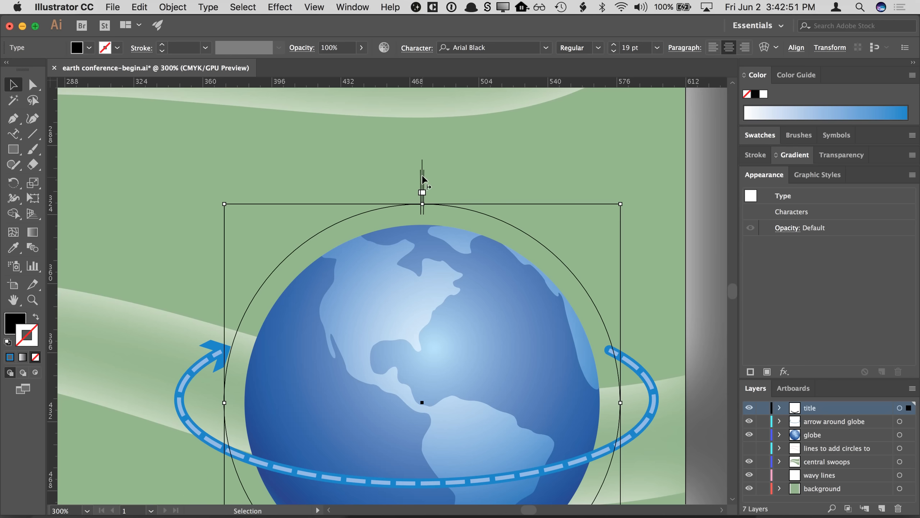
drag(322, 199, 419, 175)
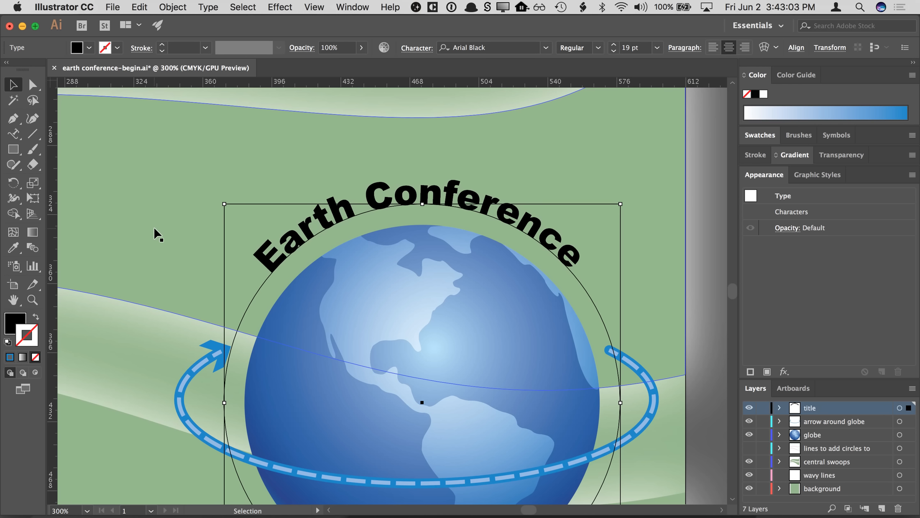
- Set the title's fill color to white (FFFFFF) in the Color Picker
double_click(11, 321)
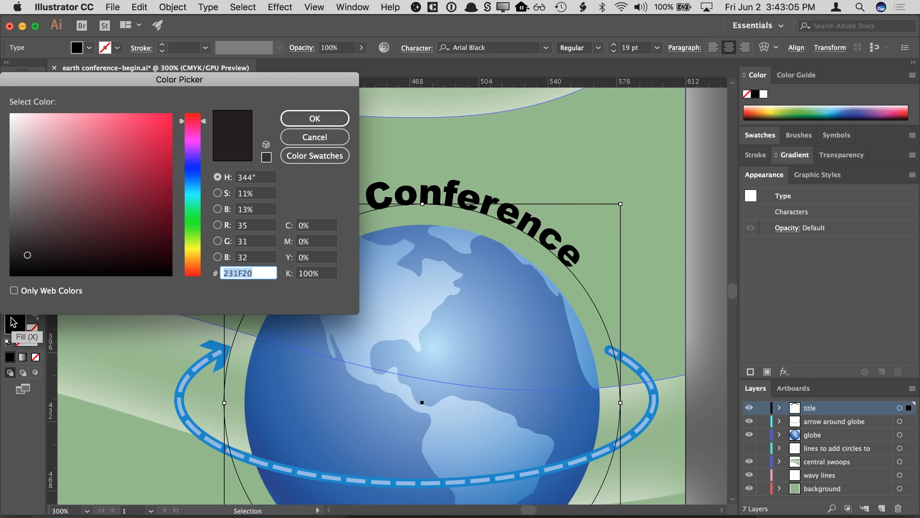
drag(28, 128, 6, 111)
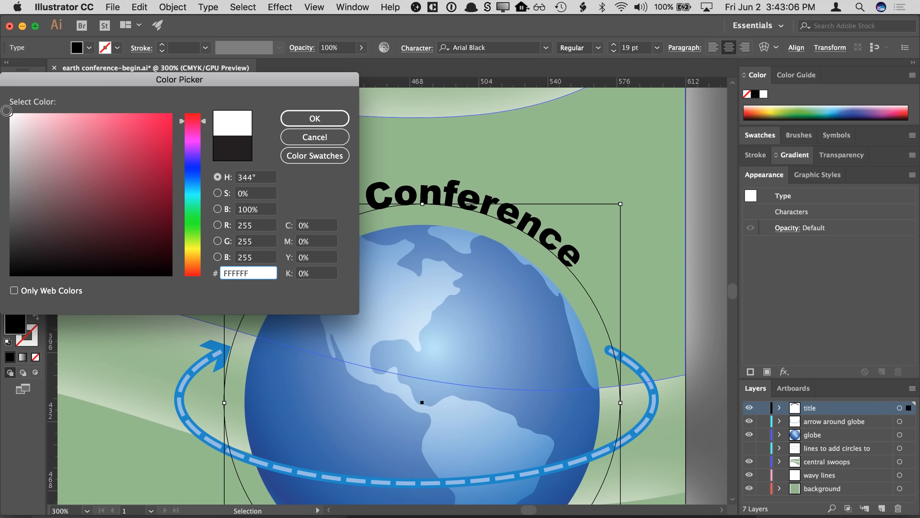
click(286, 119)
key(space)
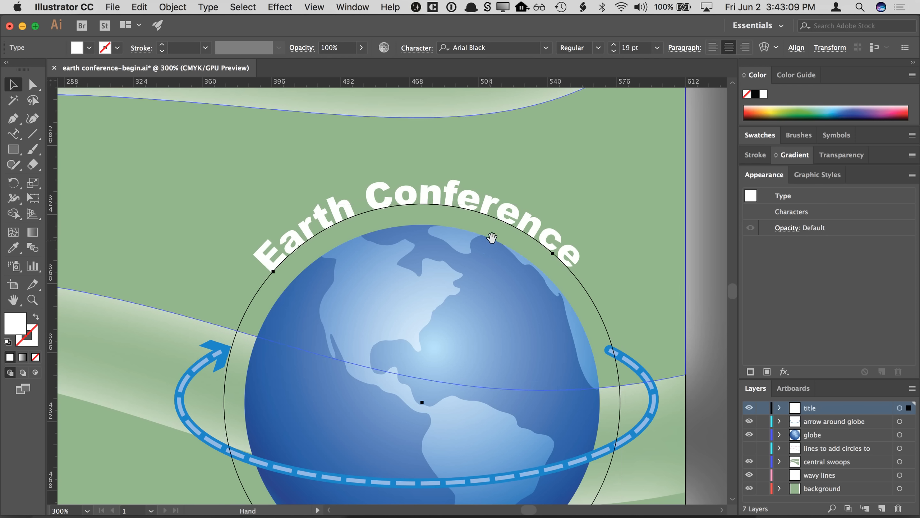
drag(493, 239, 508, 353)
key(super+equal)
key(space)
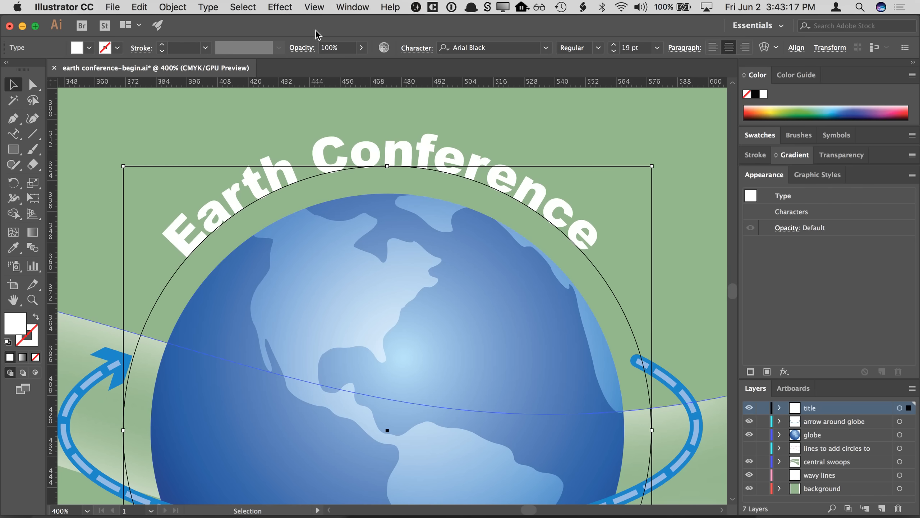
click(280, 7)
mouse_move(324, 123)
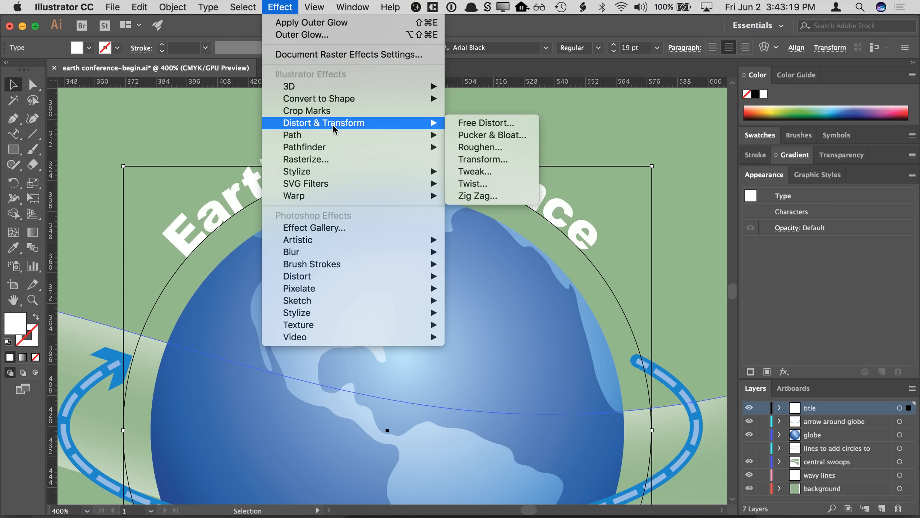
click(763, 254)
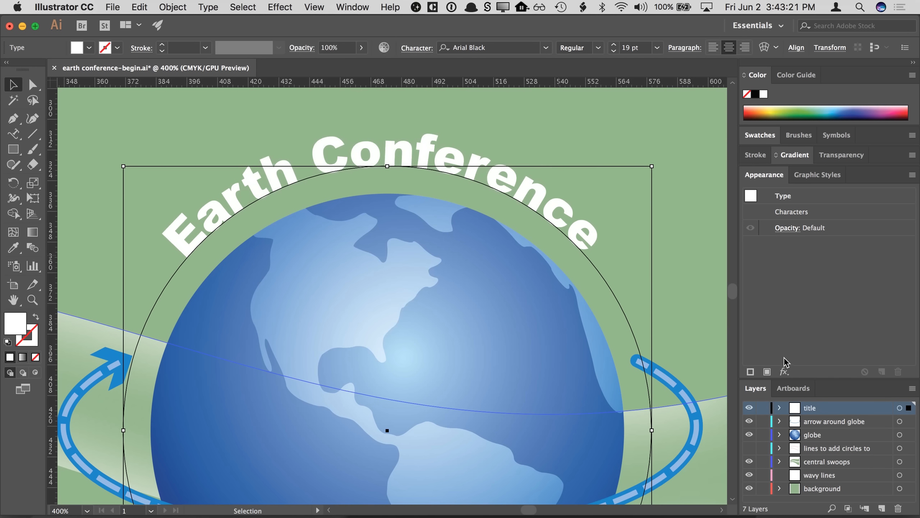
click(785, 370)
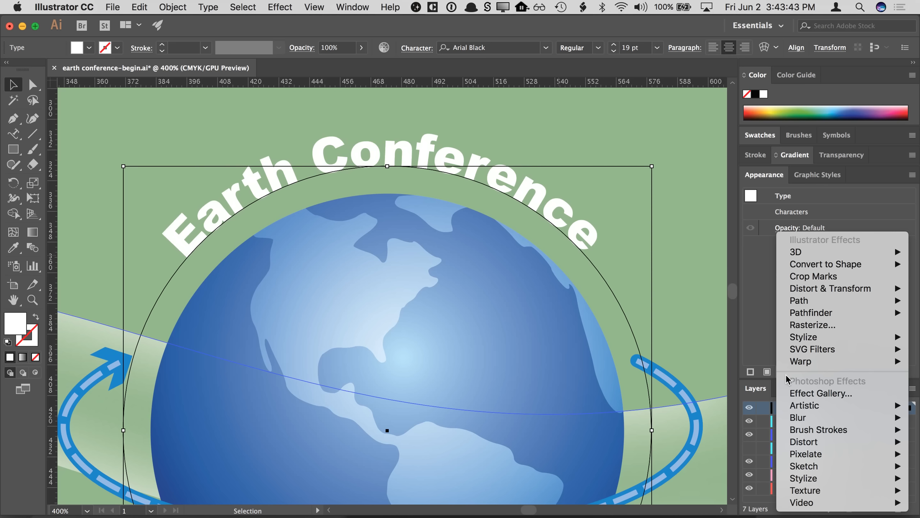
click(764, 338)
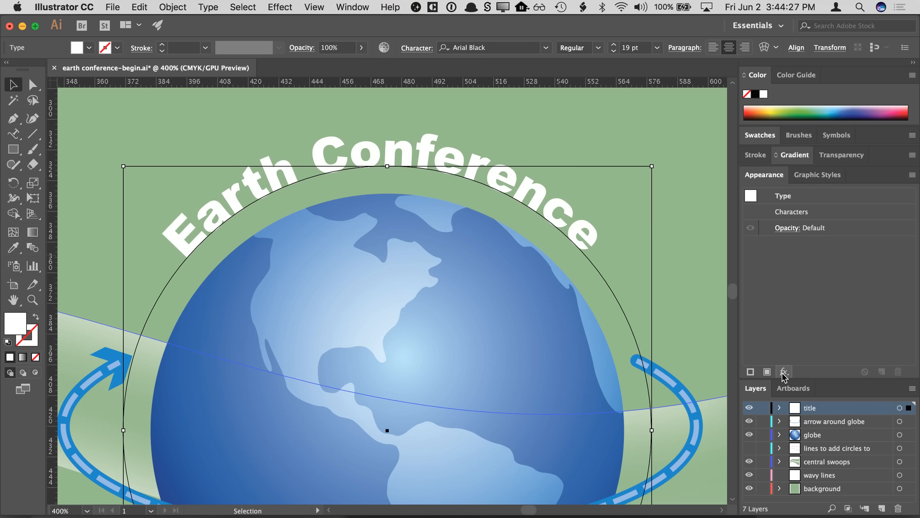
- Add a Scribble effect to the title from the Stylize effects and turn on Preview
click(784, 372)
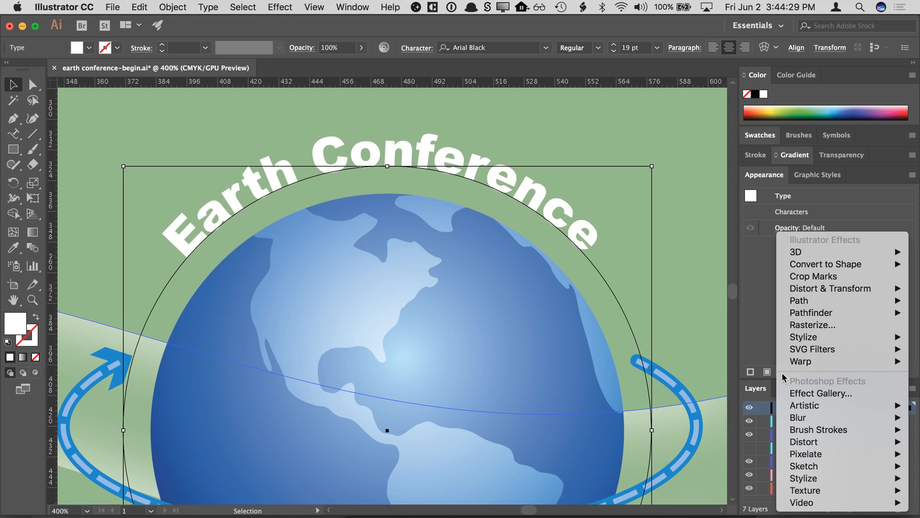
mouse_move(797, 337)
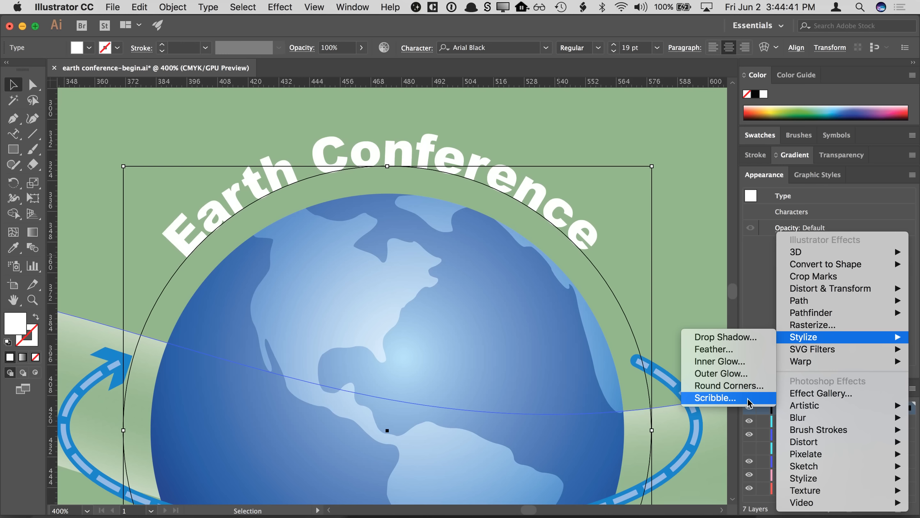
click(722, 398)
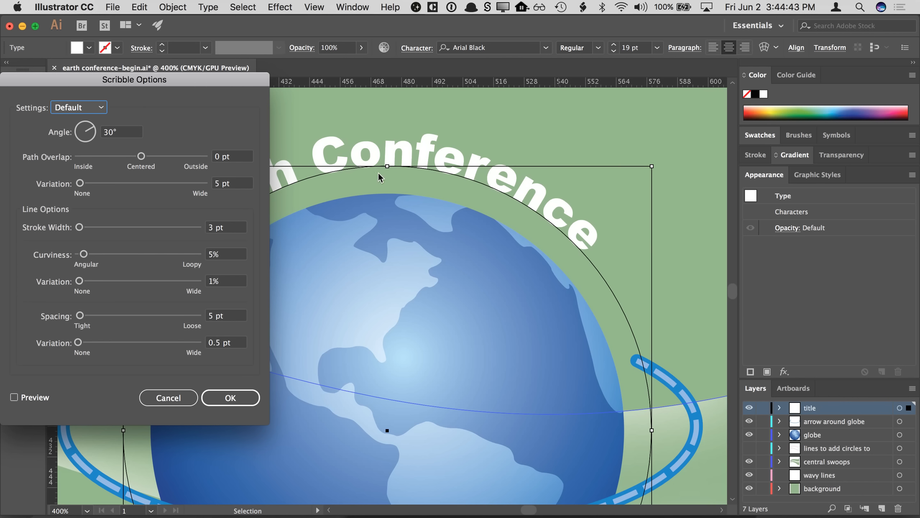
mouse_move(235, 83)
mouse_down()
mouse_move(376, 87)
mouse_move(742, 153)
mouse_move(823, 120)
mouse_up()
click(603, 434)
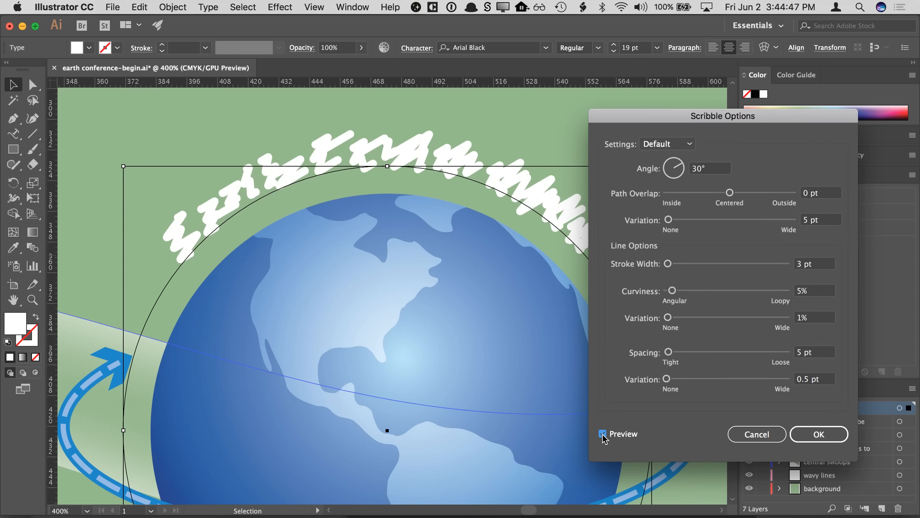
drag(645, 117, 659, 118)
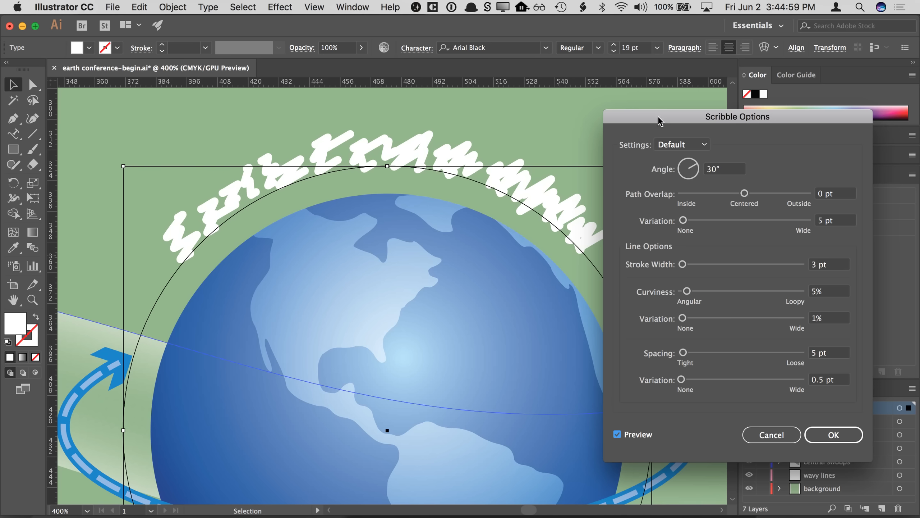
- Try the Childlike and Dense scribble presets, then choose the Tight preset
click(681, 145)
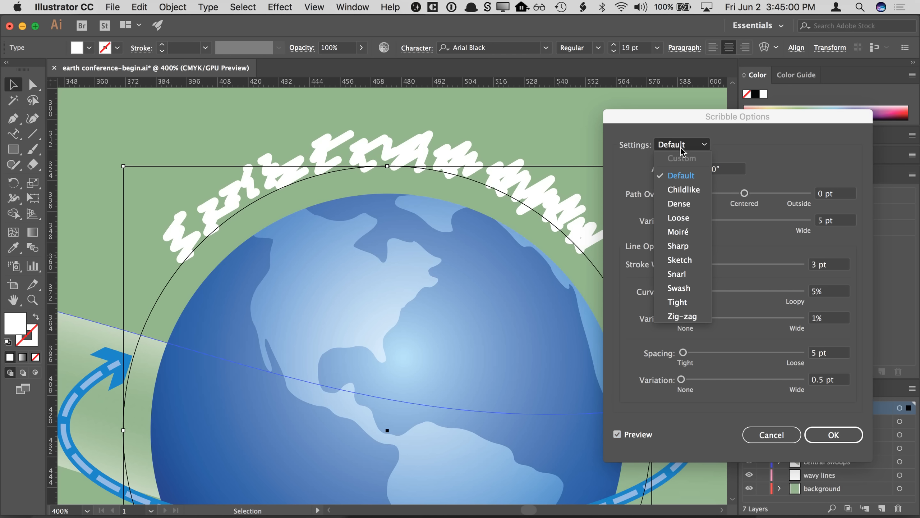
click(684, 189)
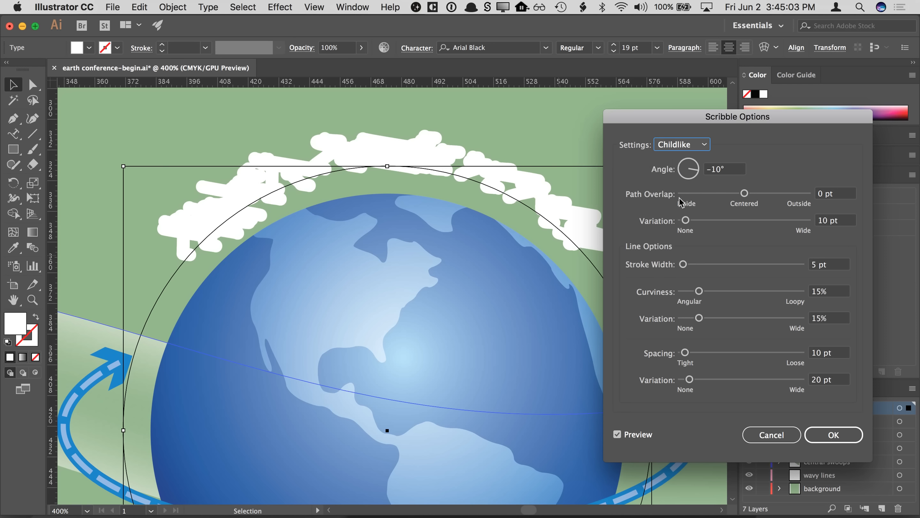
click(676, 147)
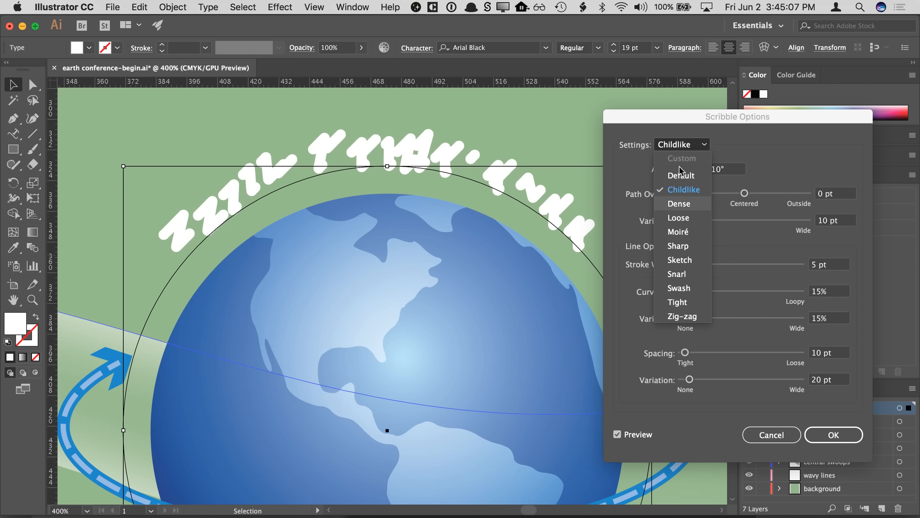
click(679, 204)
click(681, 145)
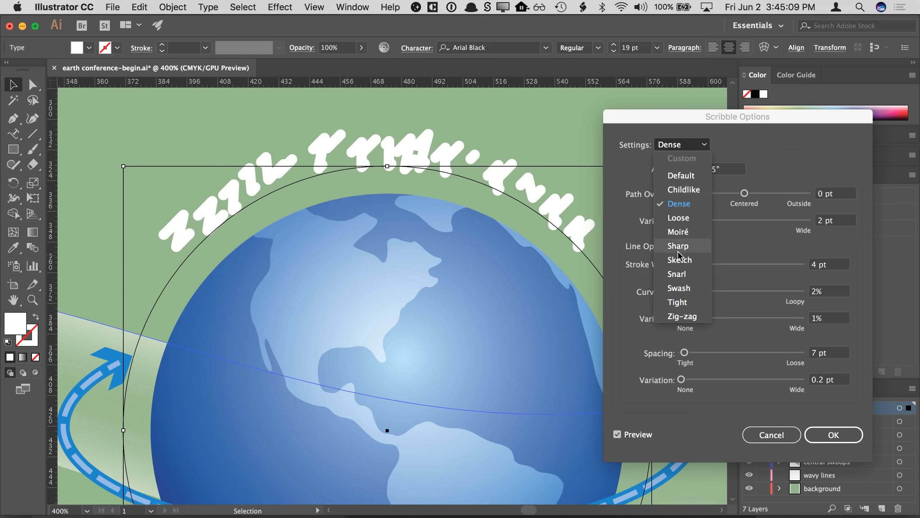
click(678, 302)
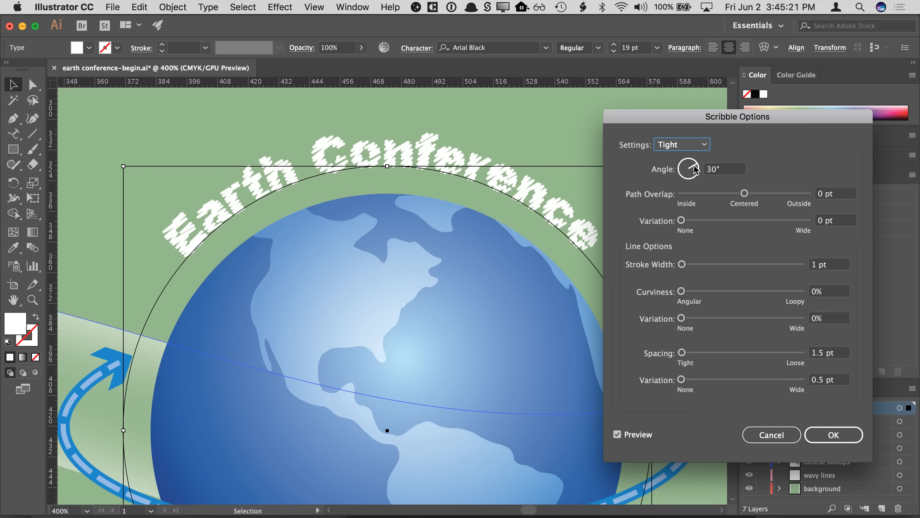
- Set the scribble angle to 38° and keep Path Overlap at 0 pt
mouse_move(696, 169)
mouse_down()
mouse_move(689, 163)
mouse_move(683, 170)
mouse_move(692, 183)
mouse_move(696, 163)
mouse_up()
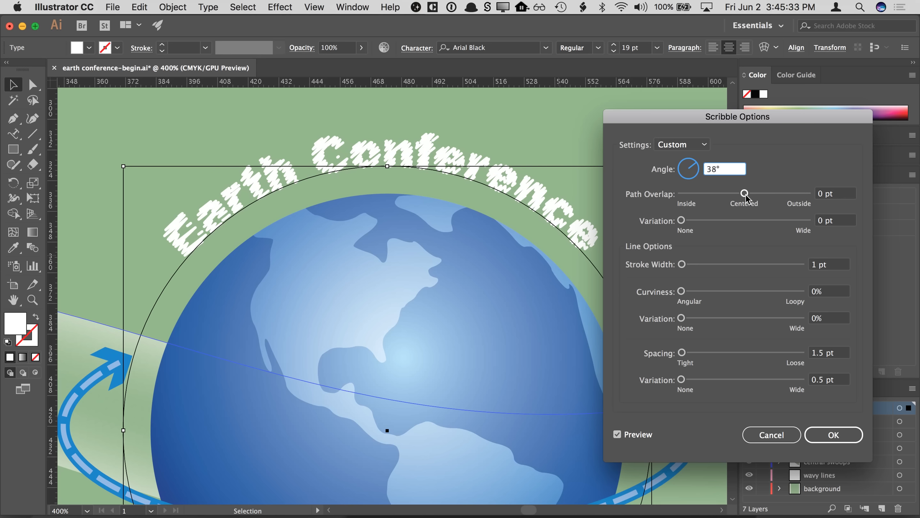
drag(746, 195, 735, 195)
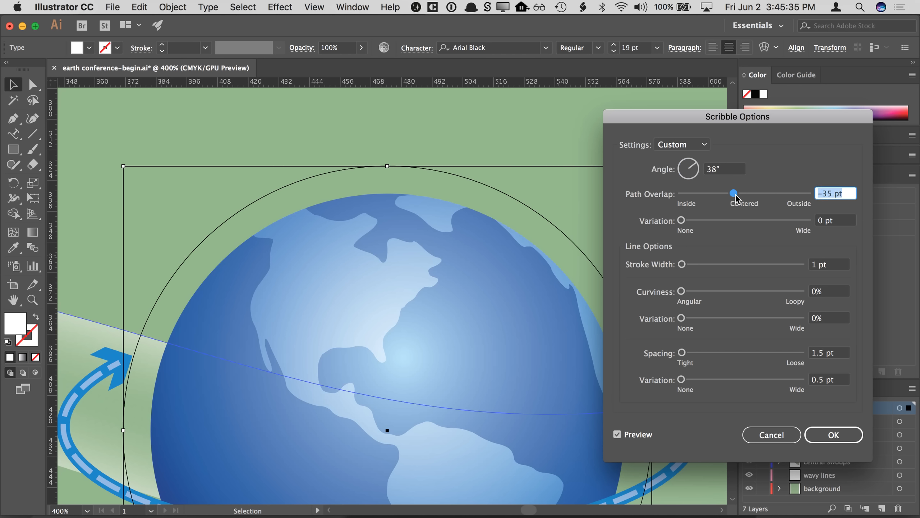
text(0)
key(Tab)
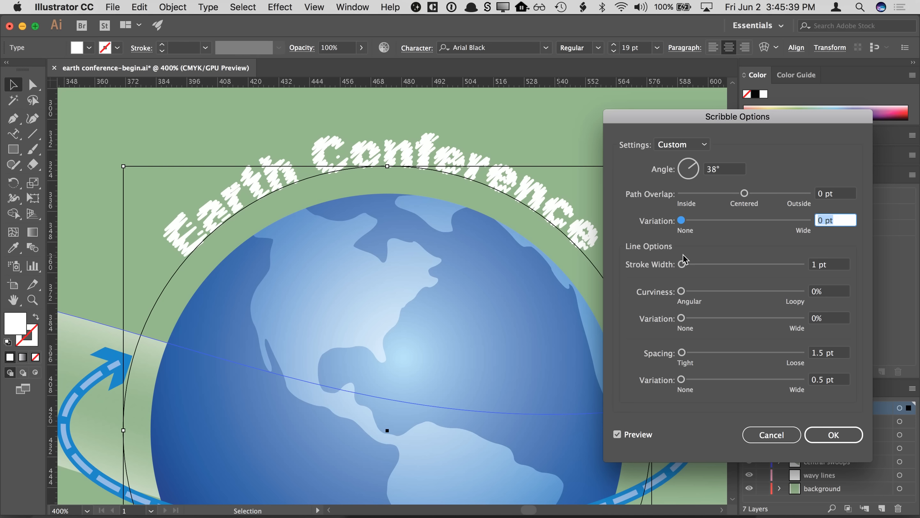
- Set the scribble stroke width to 0.5 pt
click(815, 265)
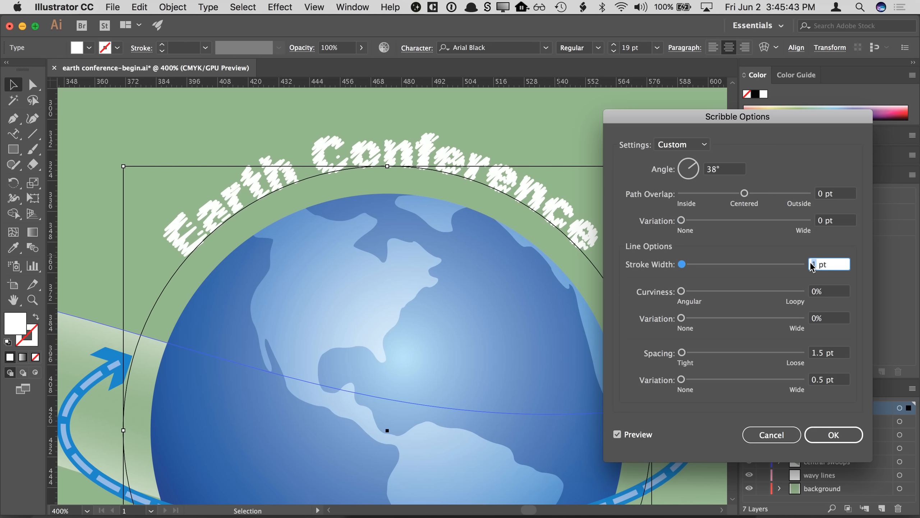
key(Up)
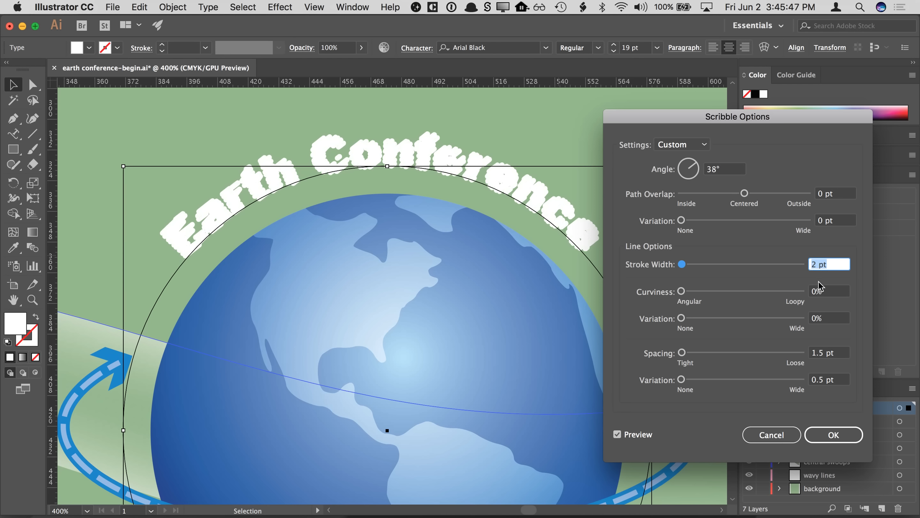
text(0.5)
key(Tab)
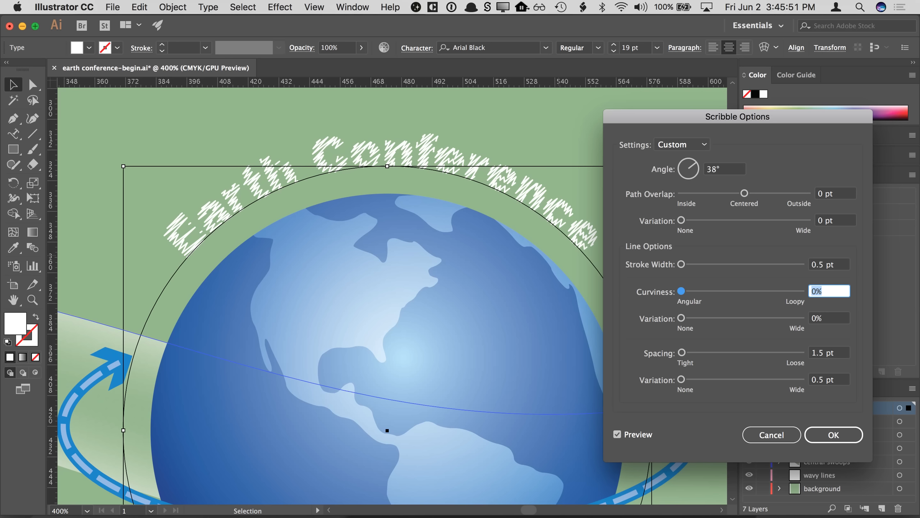
- Try moving the Path Overlap slider, then set Path Overlap back to 0 pt
click(822, 265)
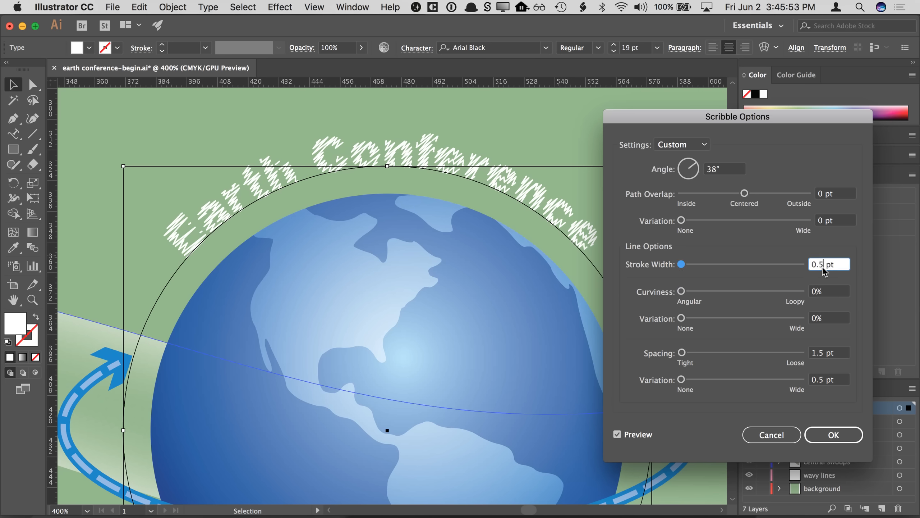
click(744, 194)
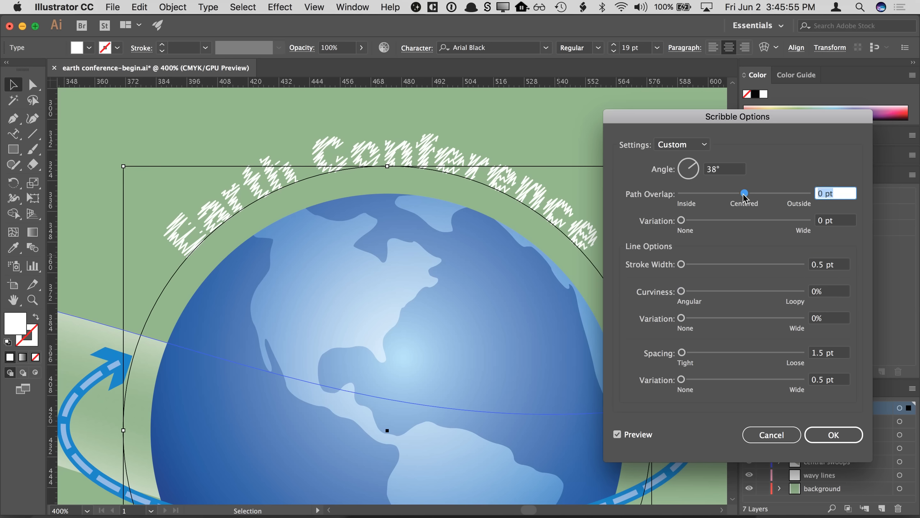
drag(744, 194, 746, 196)
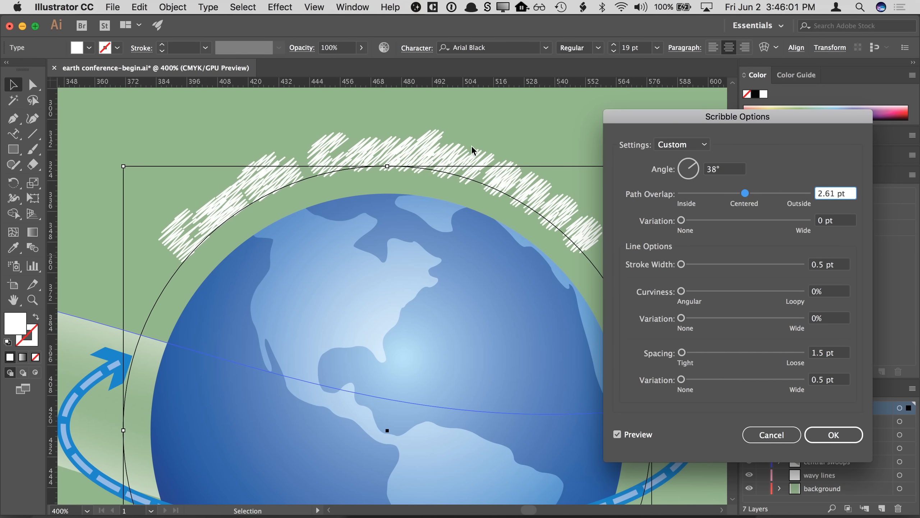
click(839, 193)
text(0)
key(Tab)
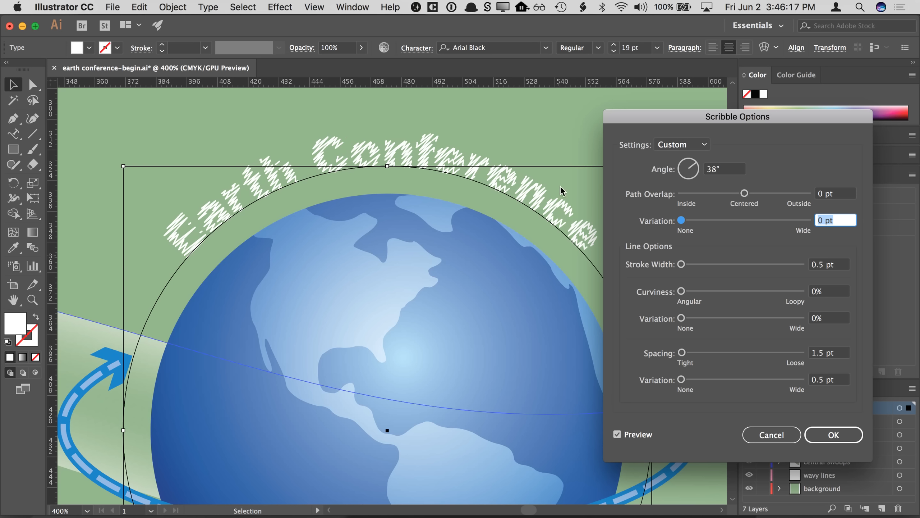
- Try adjusting Path Overlap and its Variation, returning both to 0 pt
click(834, 197)
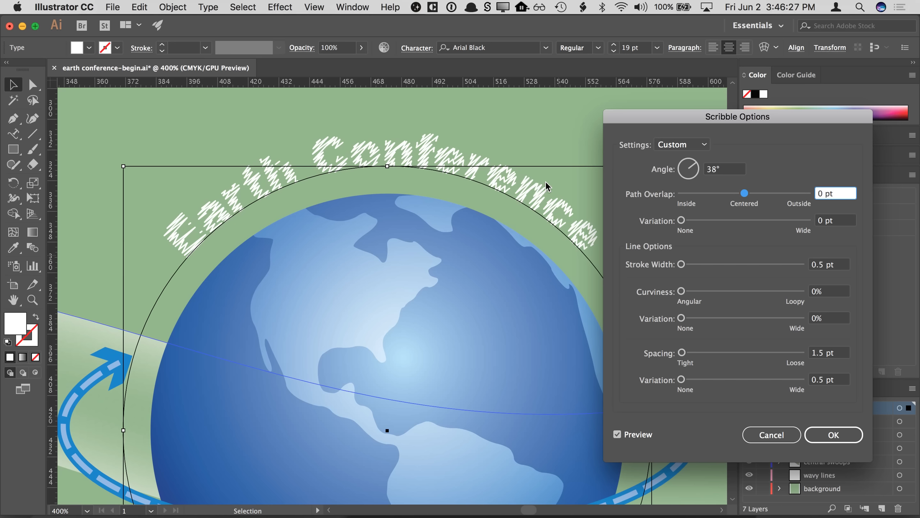
click(743, 193)
drag(743, 196, 741, 196)
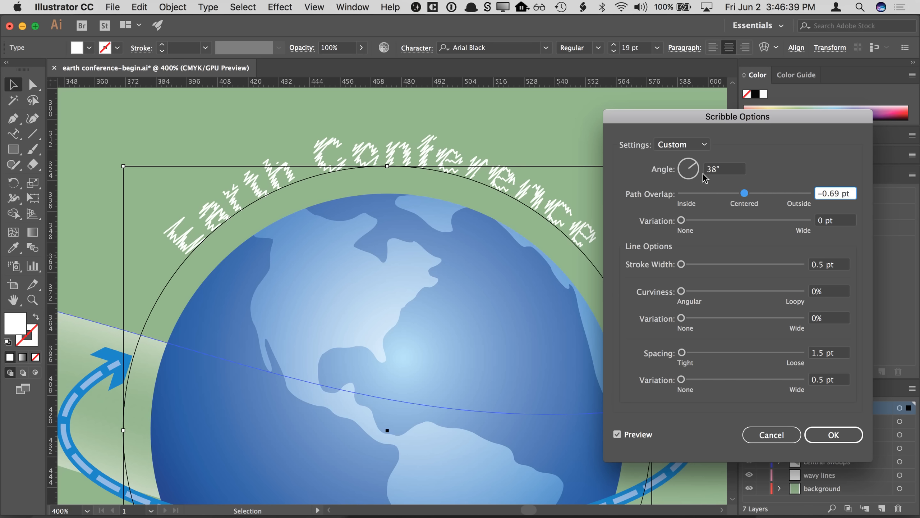
click(744, 193)
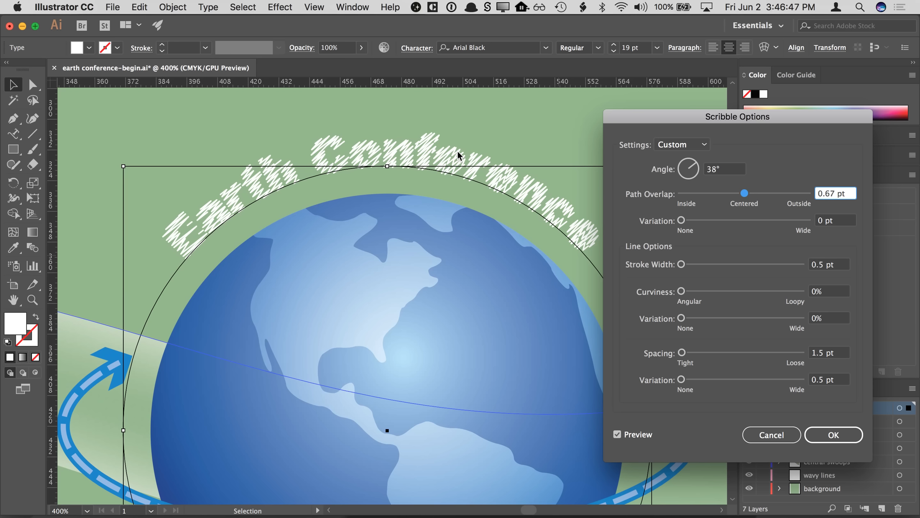
click(681, 222)
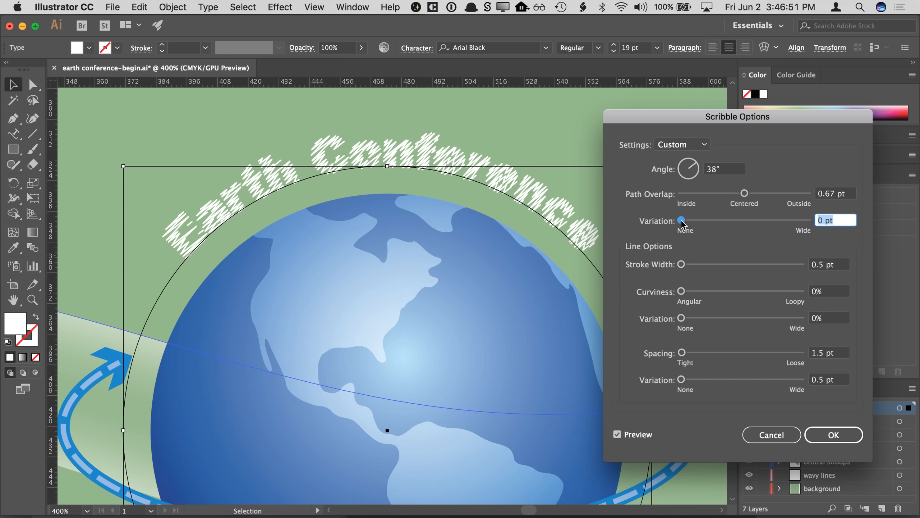
mouse_move(682, 220)
mouse_down()
mouse_move(699, 220)
mouse_move(681, 219)
mouse_up()
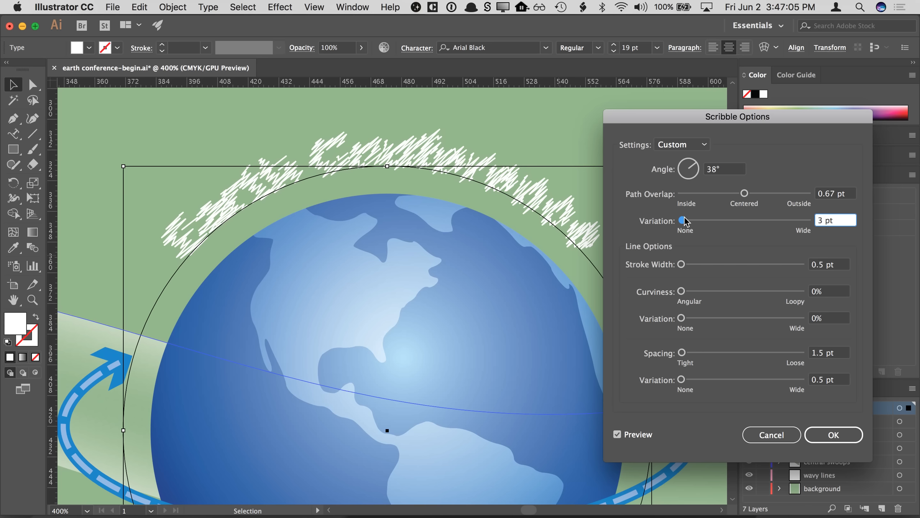
drag(684, 217, 673, 218)
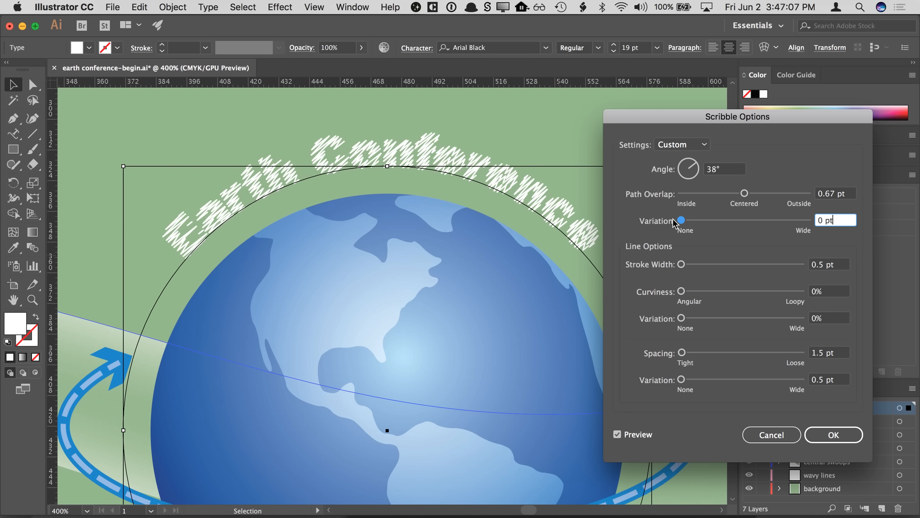
click(837, 193)
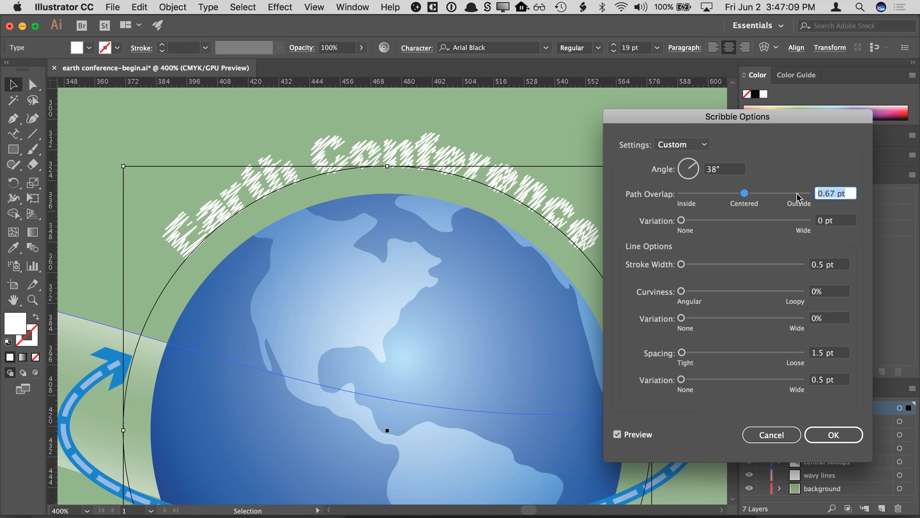
text(0)
key(Tab)
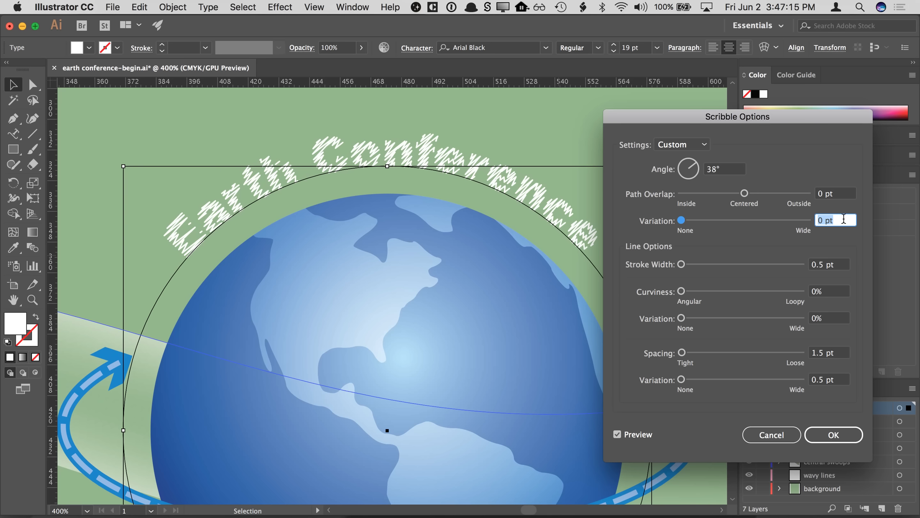
- Set the scribble stroke width to 0.7 pt
click(831, 267)
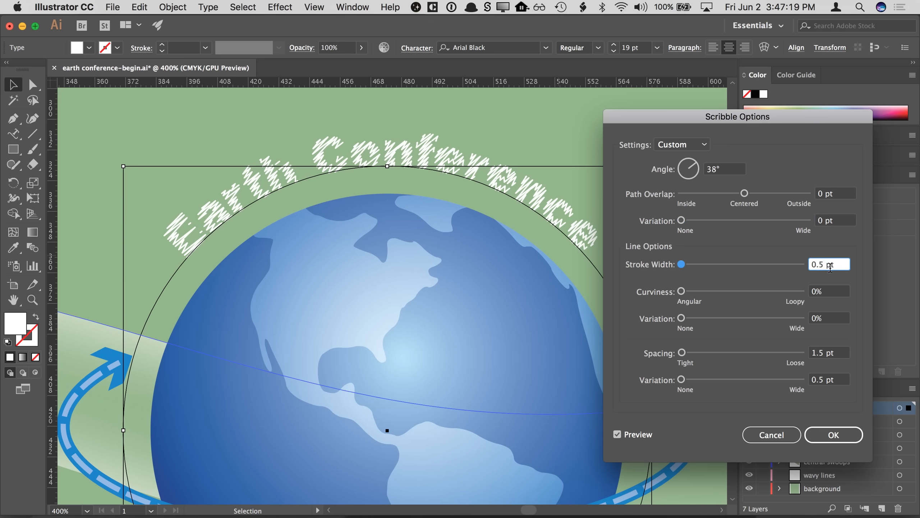
key(BackSpace)
text(7)
key(Tab)
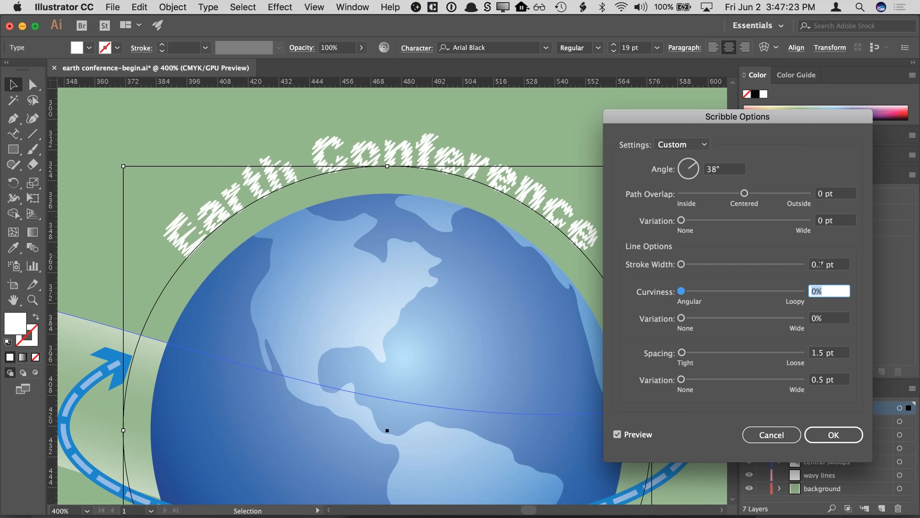
- Try raising Curviness and its Variation, returning both sliders to 0%
drag(682, 291, 733, 293)
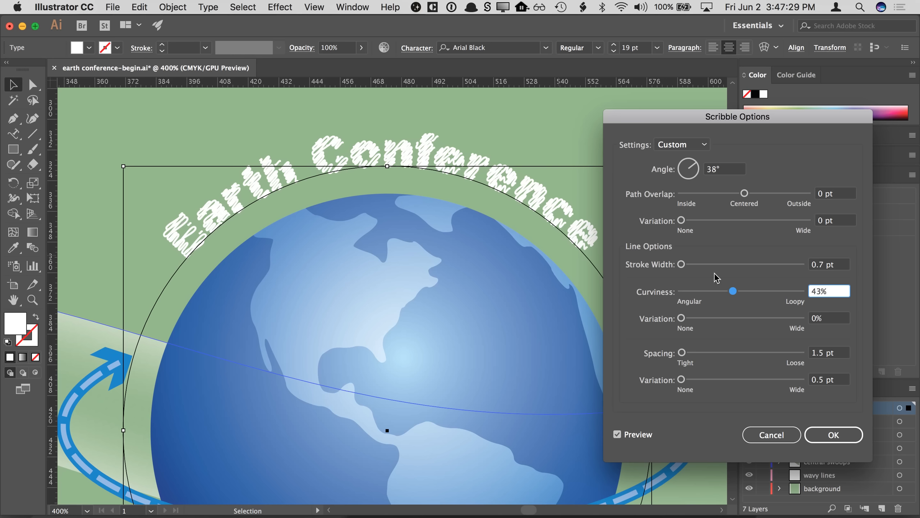
mouse_move(733, 291)
mouse_down()
mouse_move(745, 292)
mouse_move(682, 294)
mouse_up()
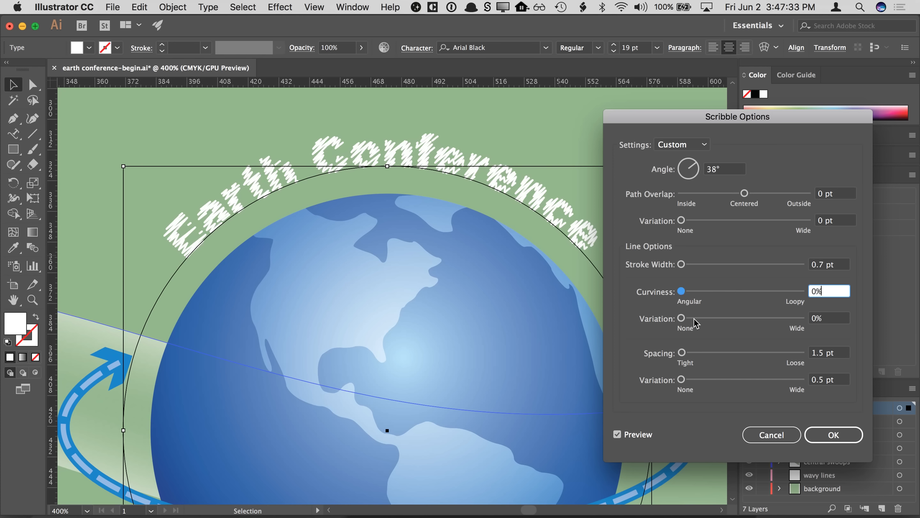
drag(682, 292, 726, 293)
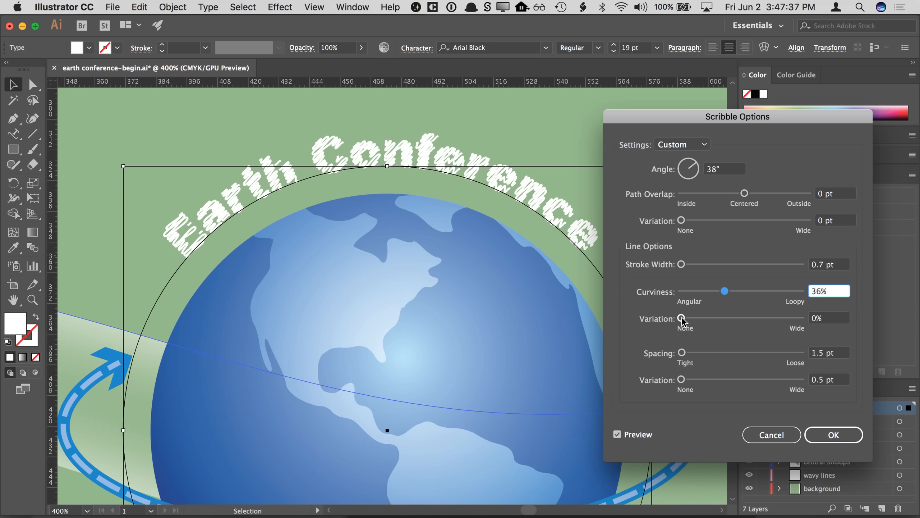
drag(682, 319, 717, 322)
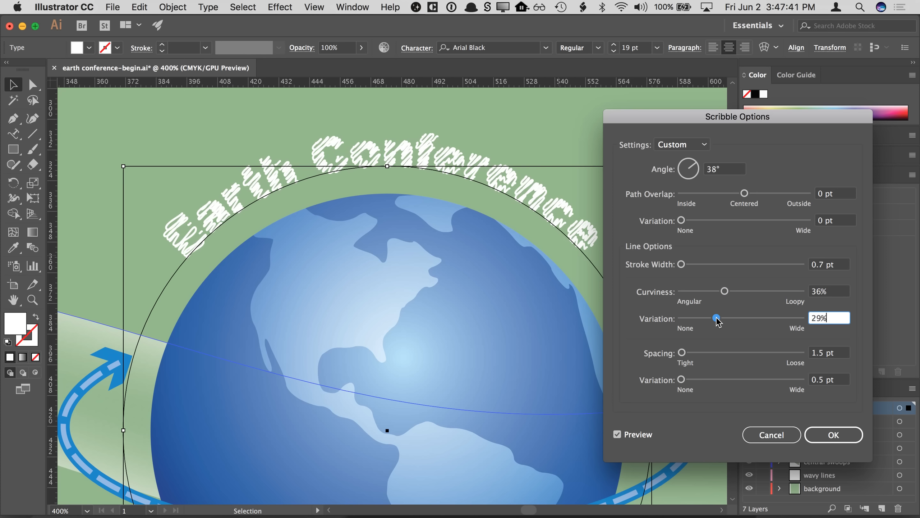
drag(719, 321, 681, 319)
drag(725, 291, 678, 294)
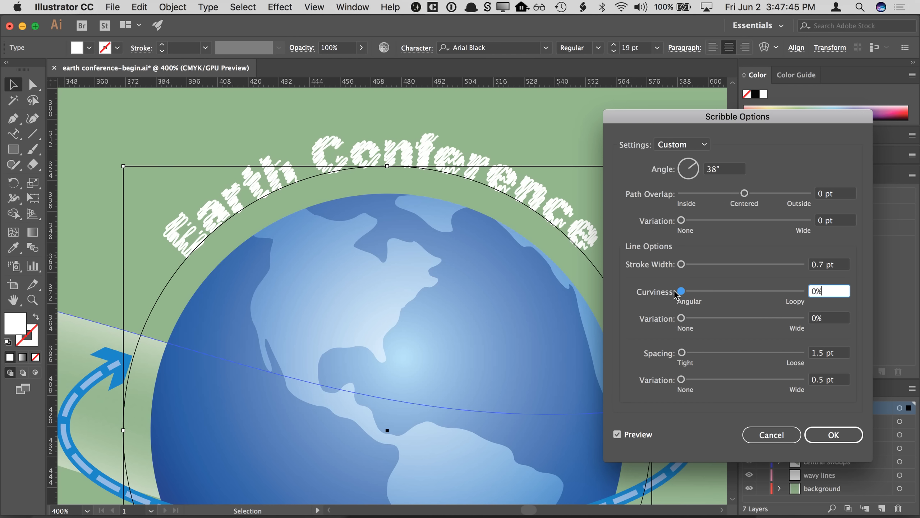
- Try the Spacing slider, then set the scribble Spacing to 1 pt
click(681, 354)
drag(682, 355, 683, 356)
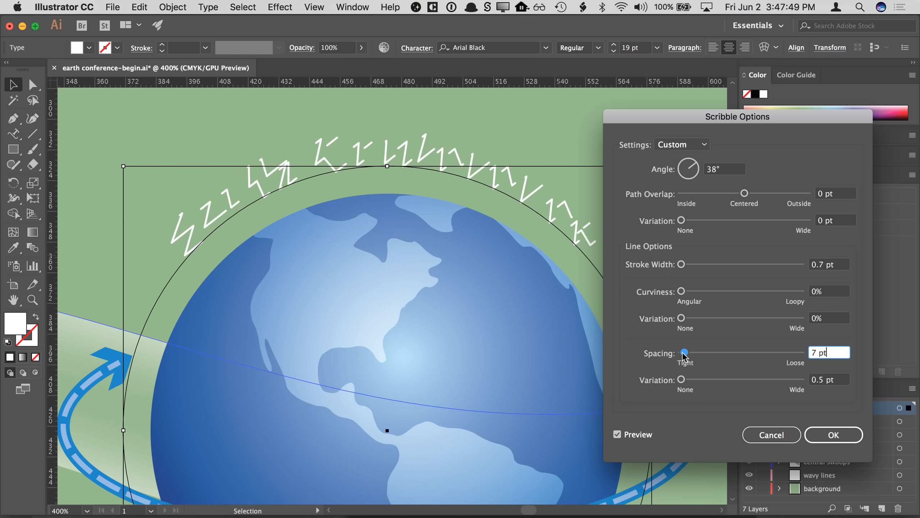
drag(683, 356, 682, 356)
drag(818, 353, 803, 353)
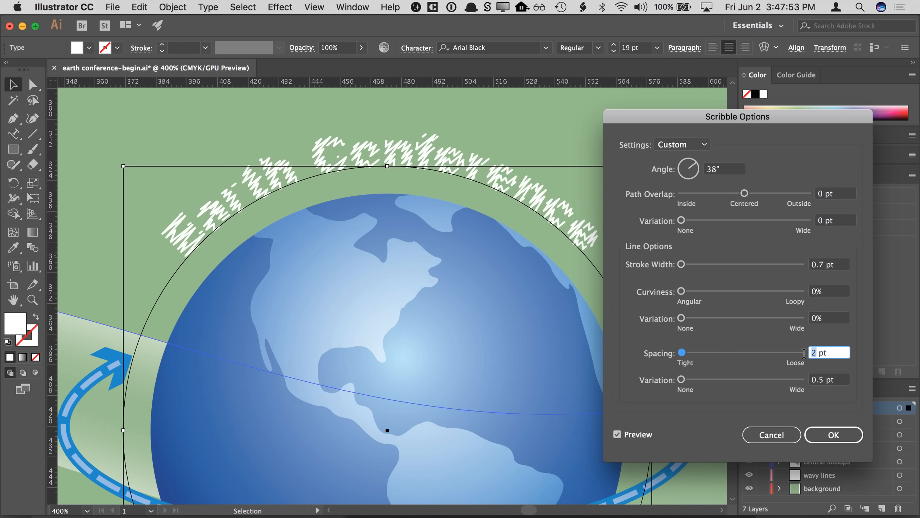
text(1)
key(Tab)
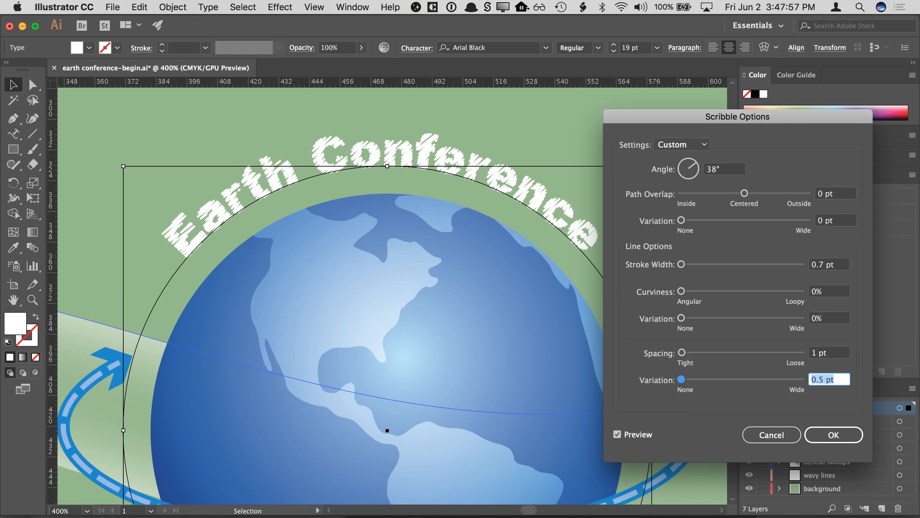
- Set the scribble Spacing to 0.5 pt and the Stroke Width to 0.5 pt
drag(818, 354, 803, 353)
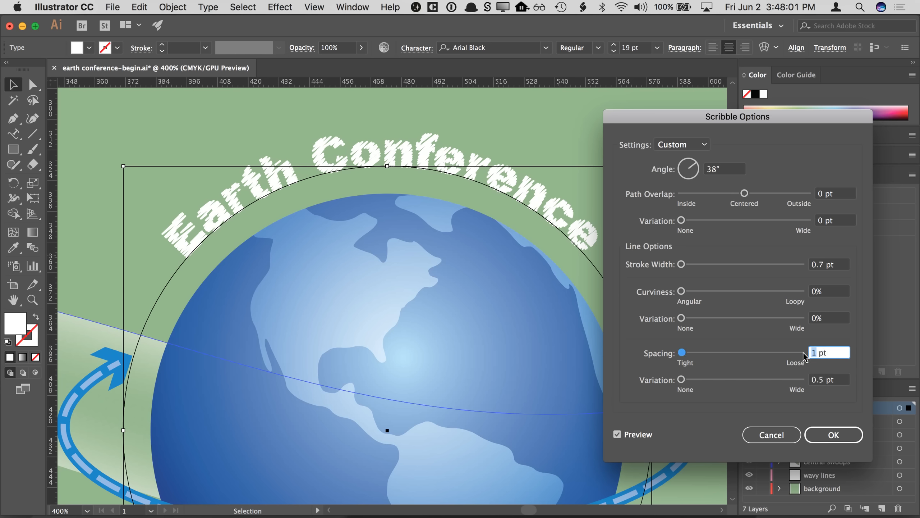
text(0.5)
key(Tab)
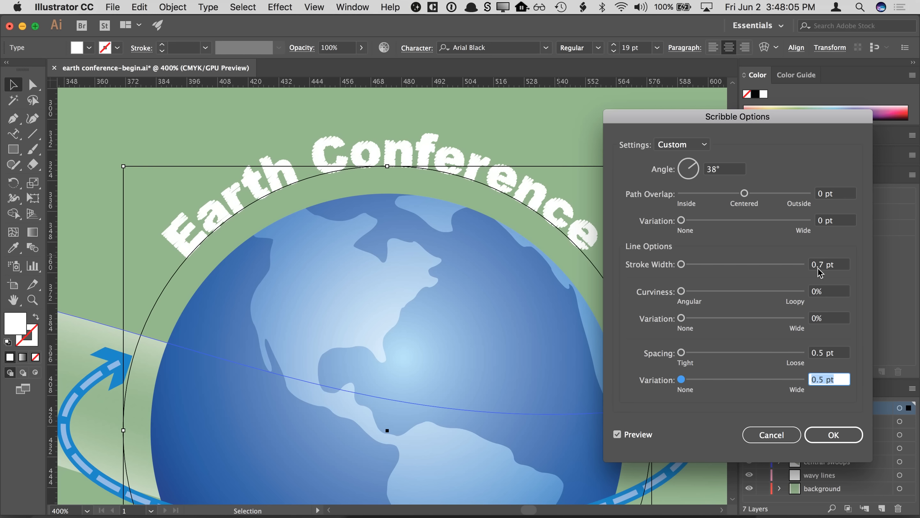
click(824, 268)
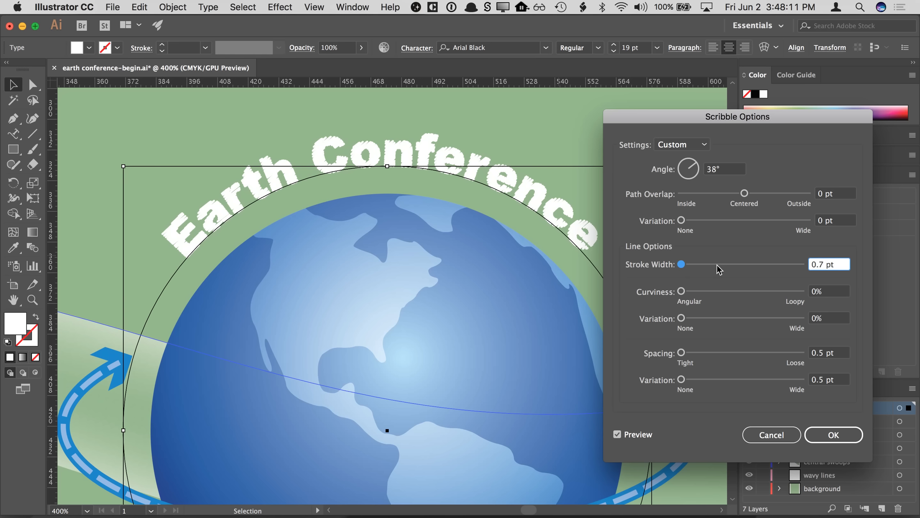
key(BackSpace)
text(5)
- Set the Spacing to 0.6 pt and try raising its Variation before returning it to 0 pt
click(833, 352)
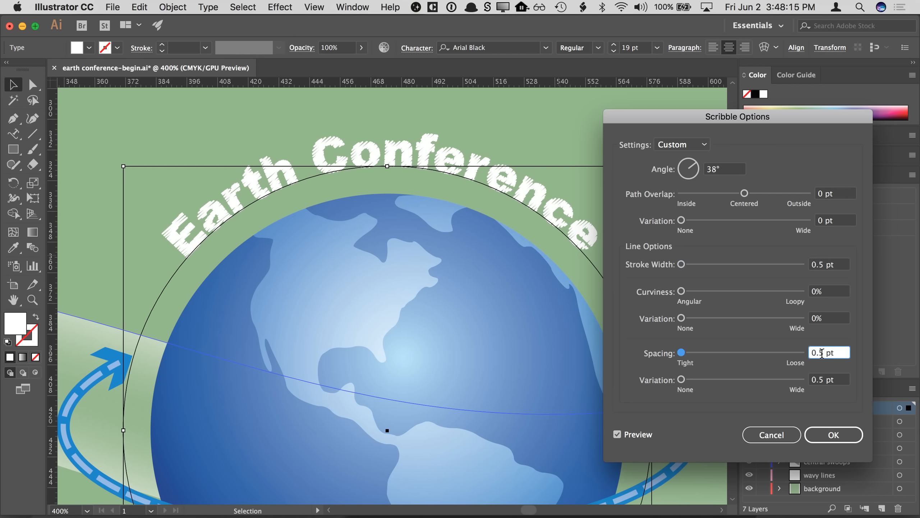
double_click(821, 353)
text(6)
click(831, 264)
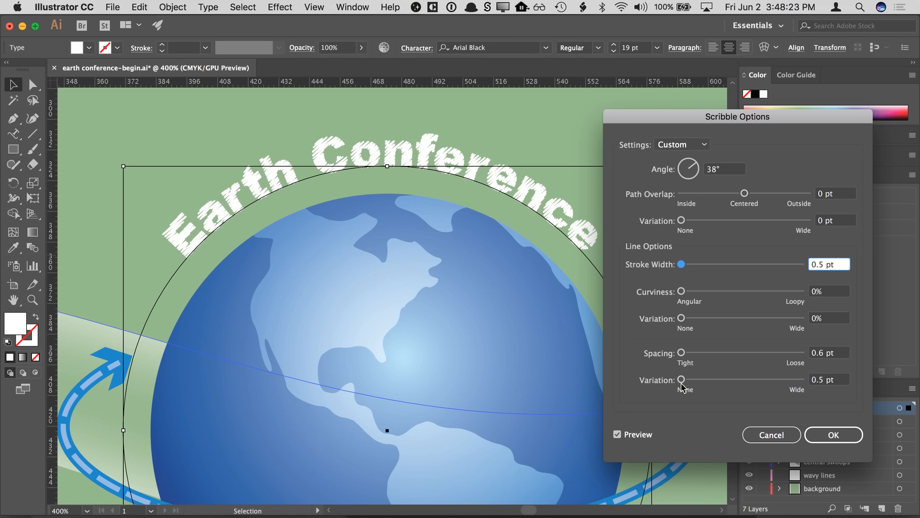
mouse_move(681, 381)
mouse_down()
mouse_move(710, 381)
mouse_move(682, 382)
mouse_up()
key(Up)
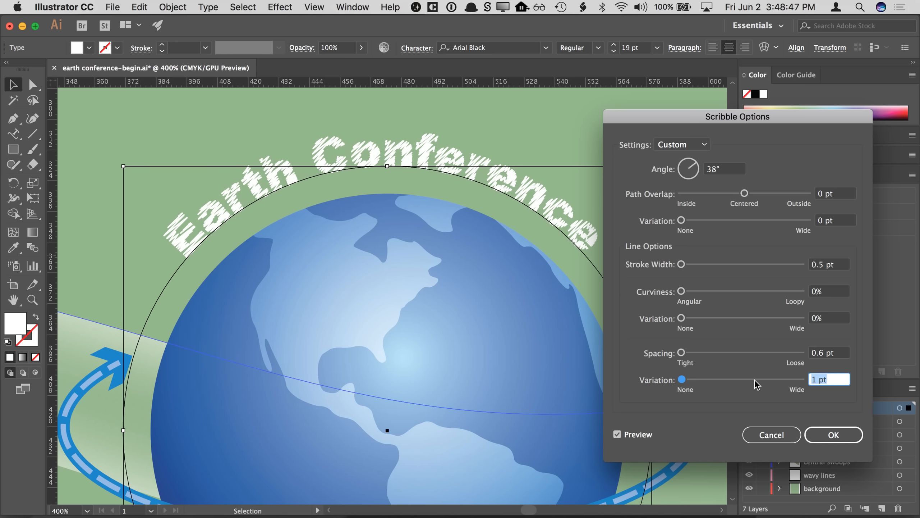
text(0)
- Set the Spacing to 0.8 pt and rotate the scribble angle to 349°
click(831, 352)
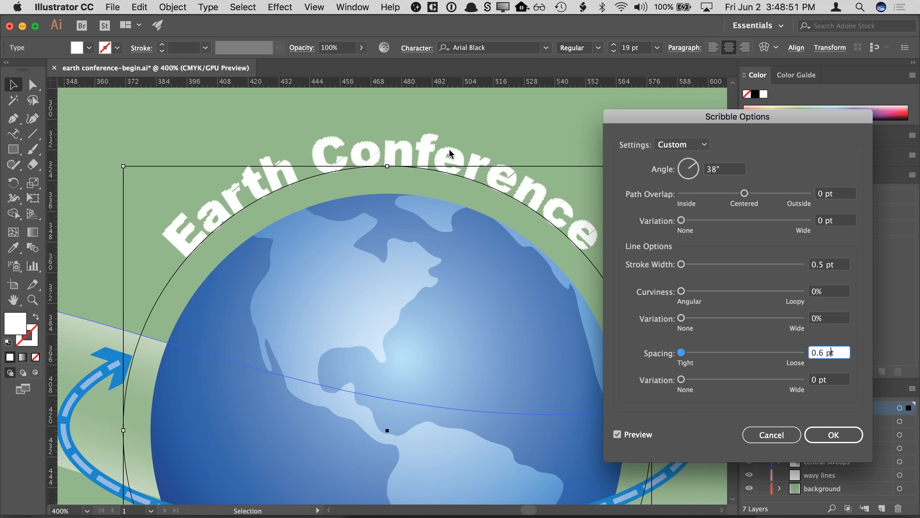
drag(822, 351, 819, 353)
text(8)
key(Tab)
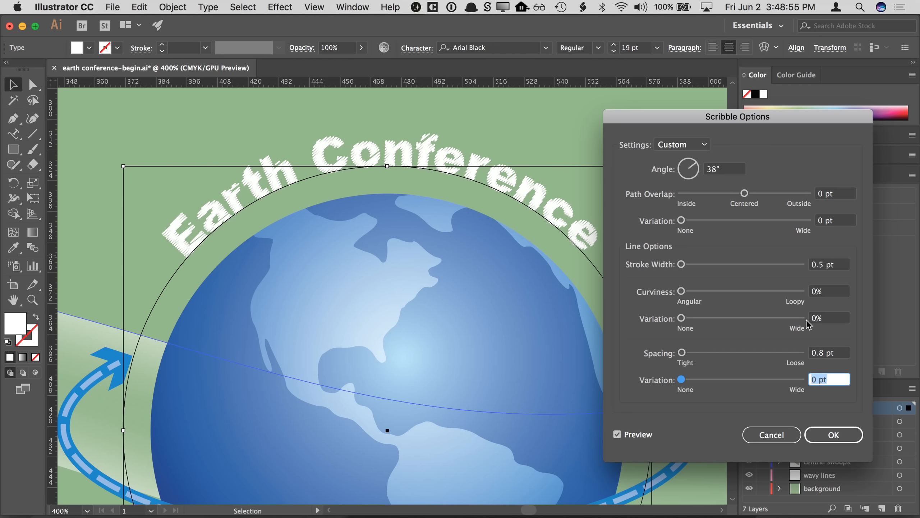
click(695, 169)
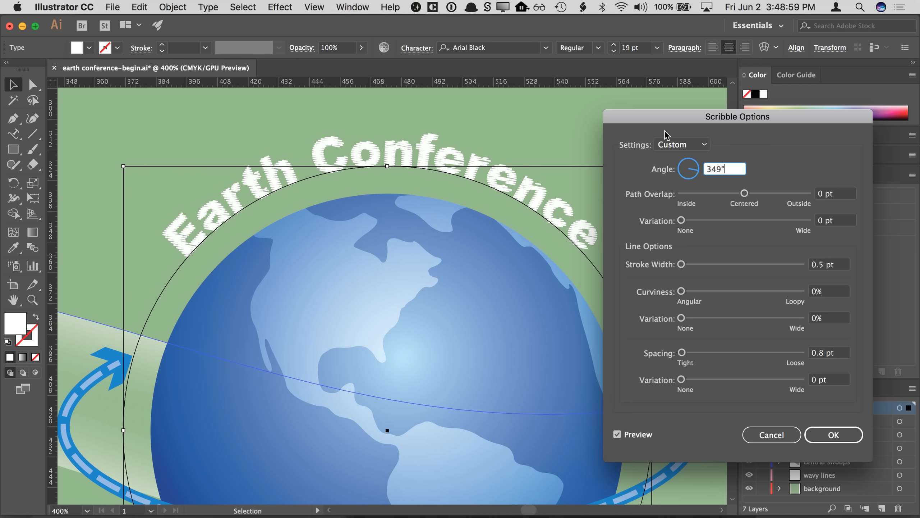
- Load the Tight scribble preset and set its Stroke Width to 0.7 pt
click(663, 144)
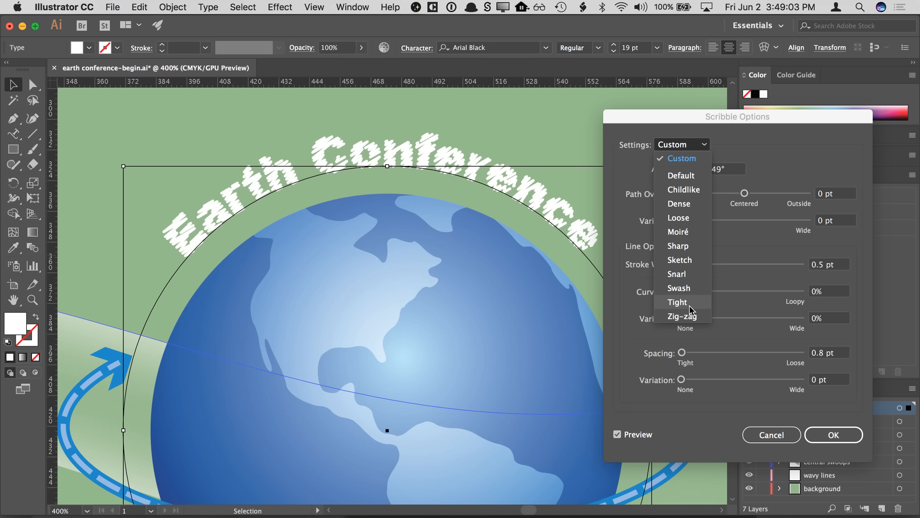
click(678, 301)
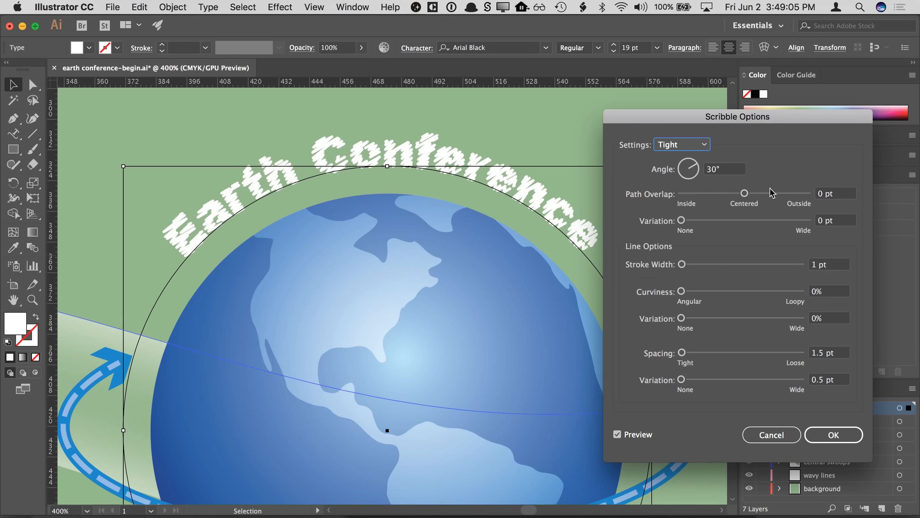
double_click(815, 266)
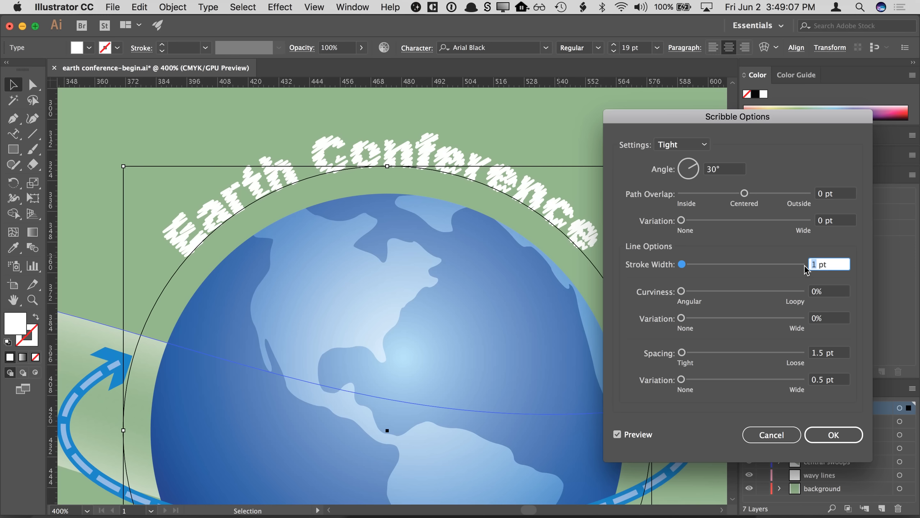
text(0.7)
key(Tab)
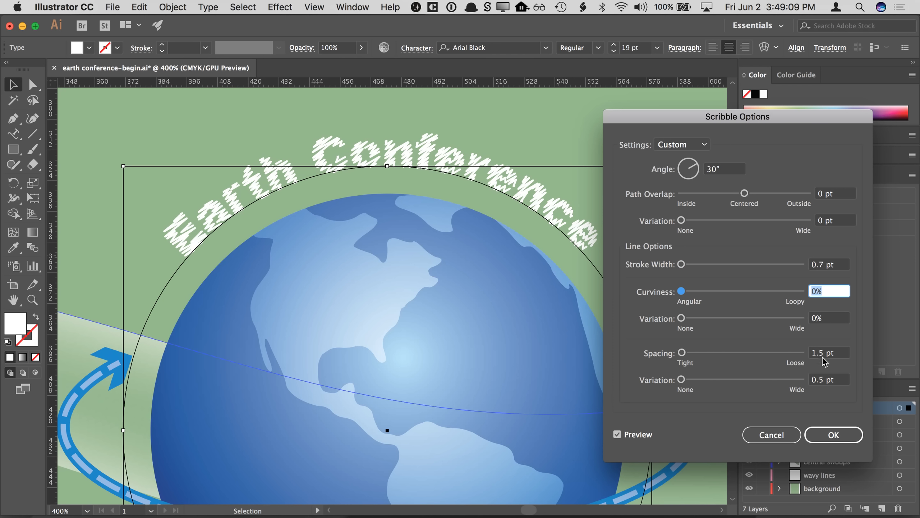
- Set the scribble Spacing to 1 pt and apply the Scribble effect
double_click(821, 352)
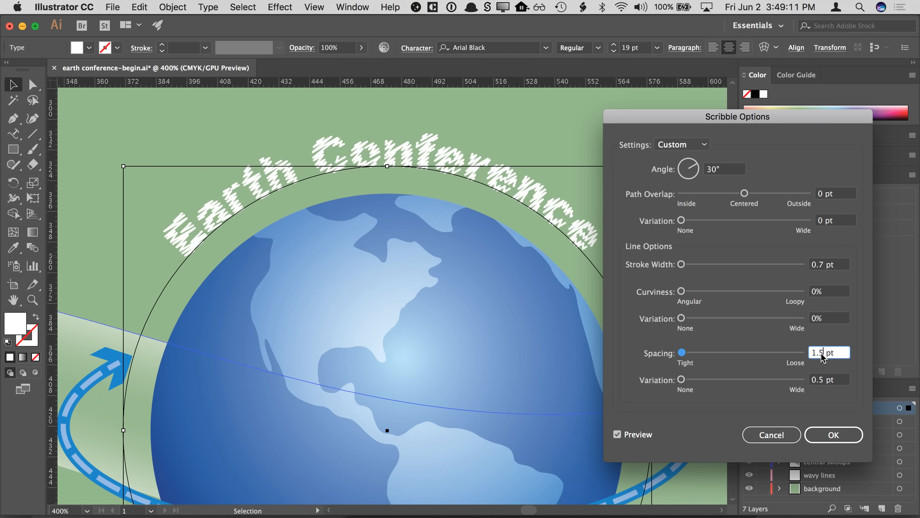
text(1)
key(Tab)
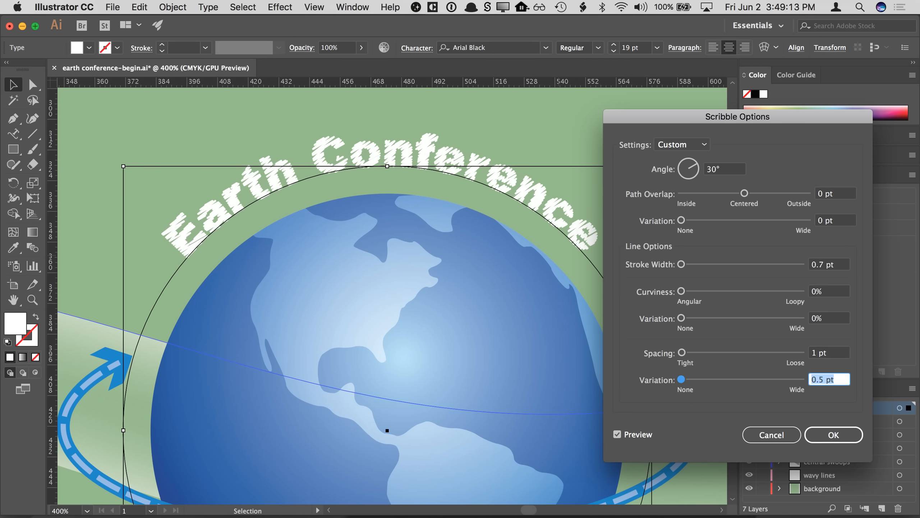
click(833, 434)
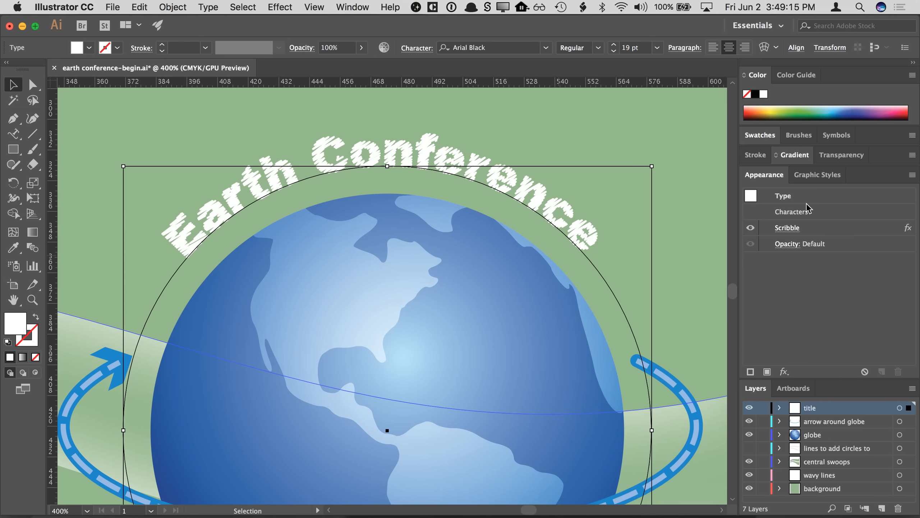
- Toggle the title's Scribble effect off and on to compare
click(751, 229)
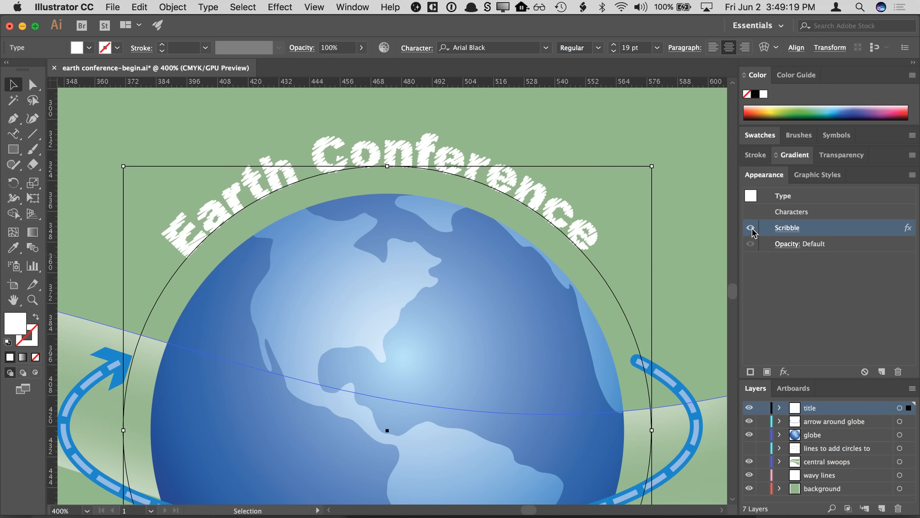
click(750, 227)
- Append 2017 to the end of the Earth Conference path title
click(13, 134)
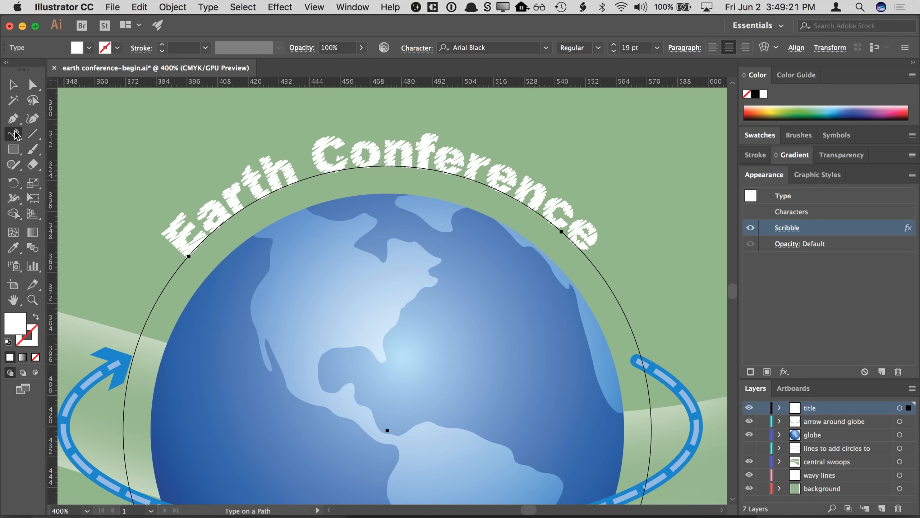
click(590, 243)
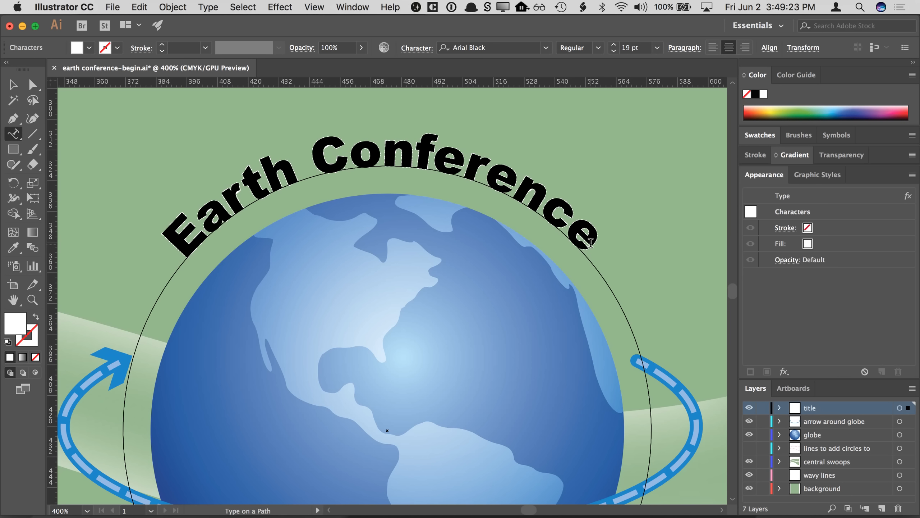
text(017)
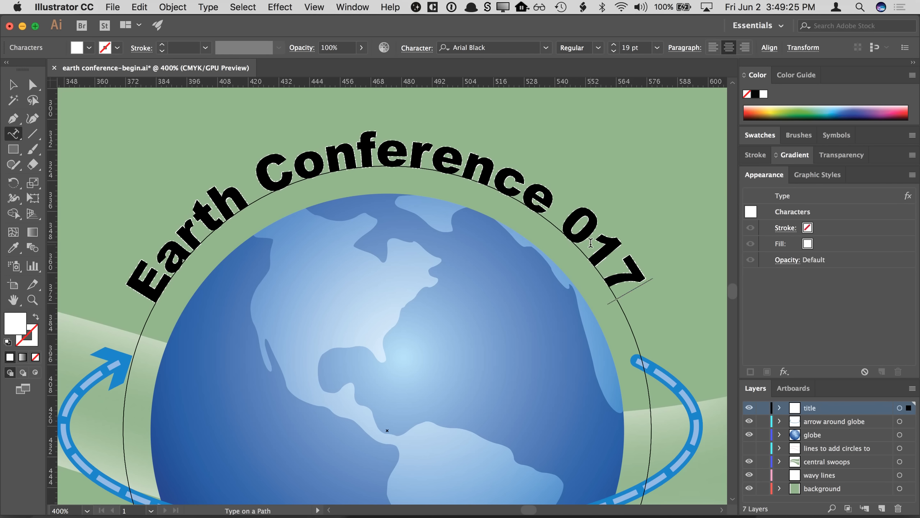
click(577, 221)
text(2)
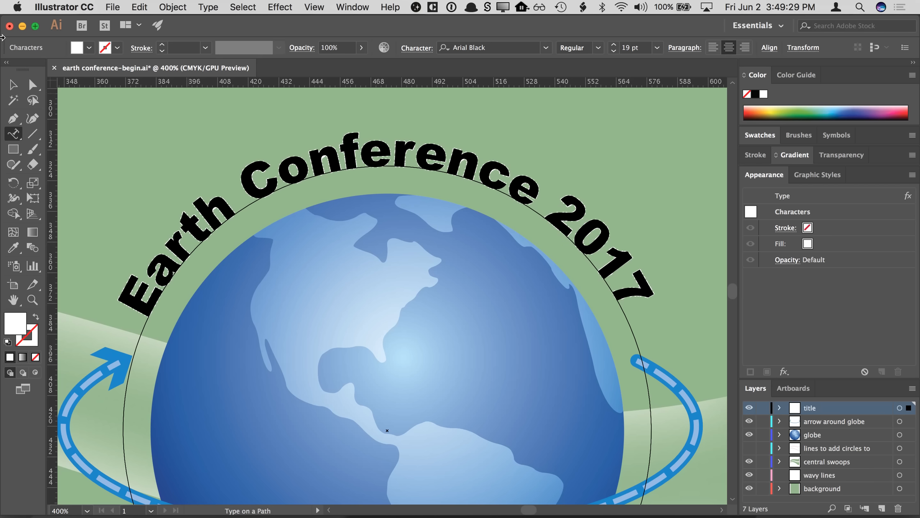
click(15, 85)
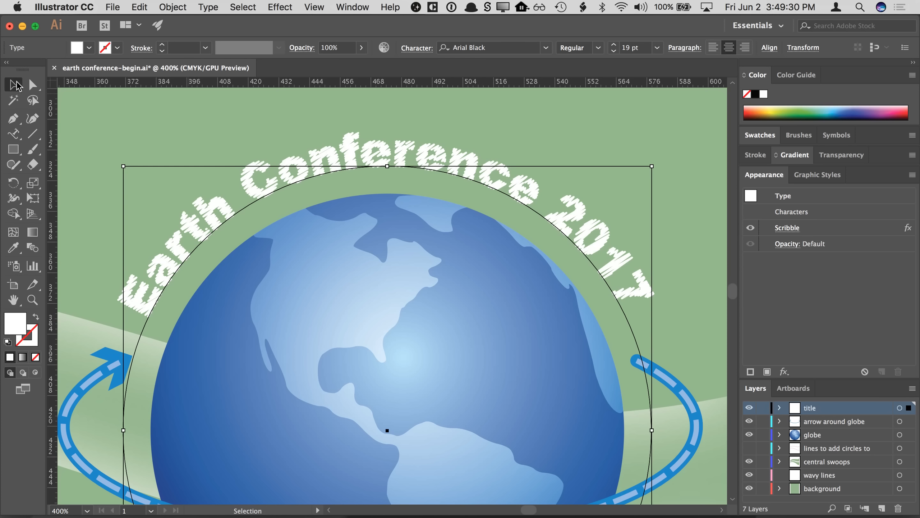
- Select and delete the 2017 from the title
double_click(524, 186)
drag(540, 191, 640, 312)
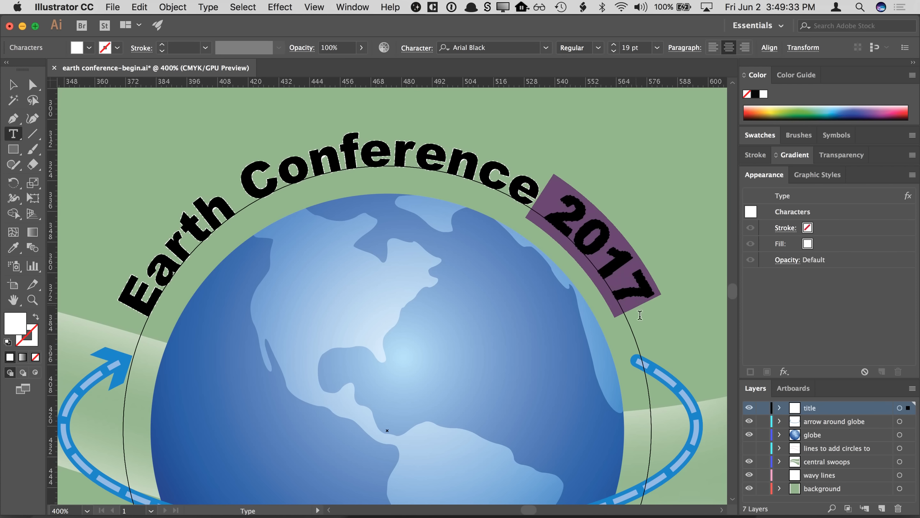
key(BackSpace)
click(13, 85)
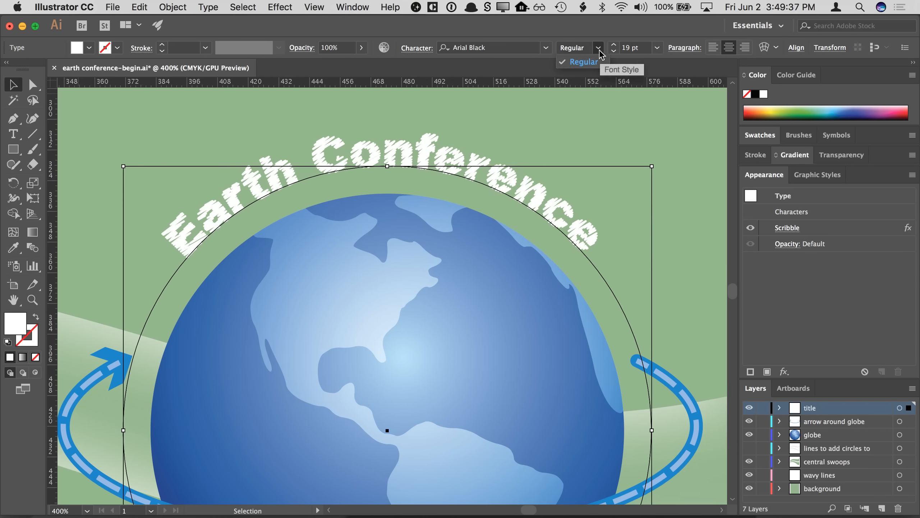
- Try changing the title's font to Alba Super, then undo the change
click(545, 49)
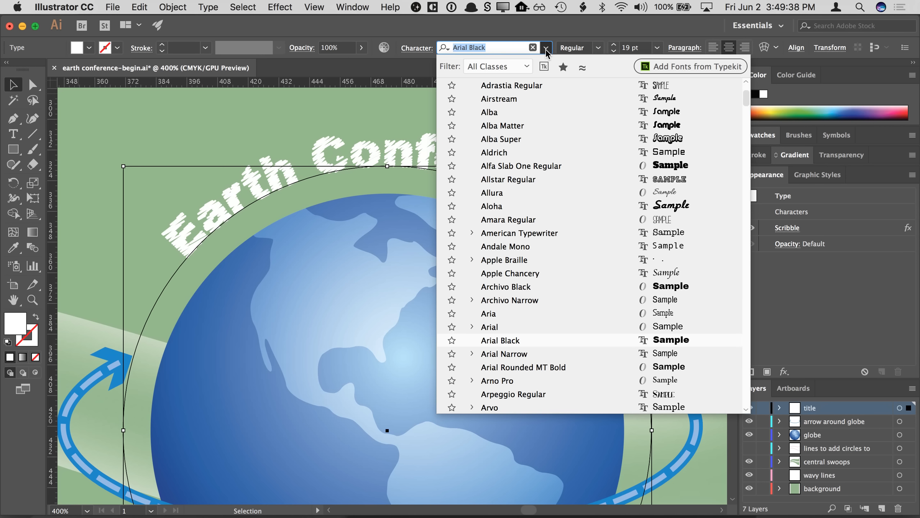
click(511, 140)
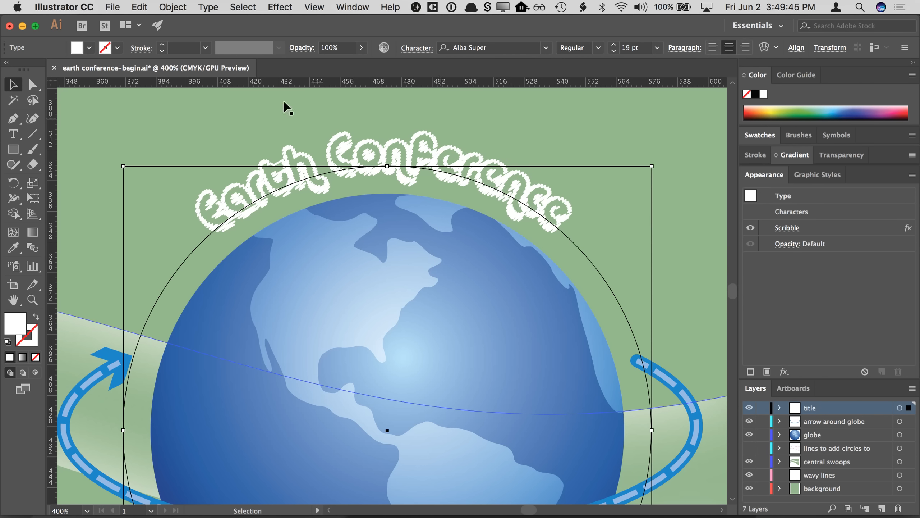
click(139, 11)
click(140, 22)
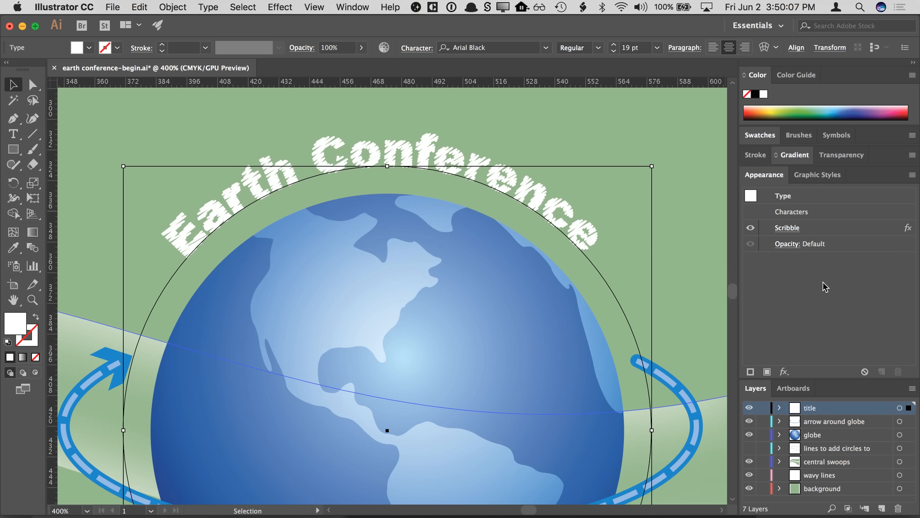
- Zoom out to the poster's left side and show the lines to add circles to layer
key(super+minus)
key(super+minus)
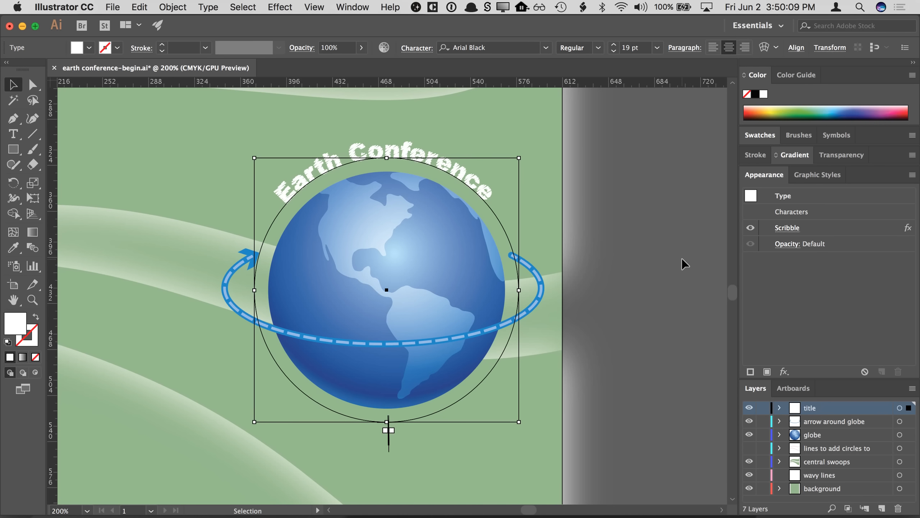
click(681, 259)
drag(414, 235, 581, 277)
drag(444, 257, 557, 270)
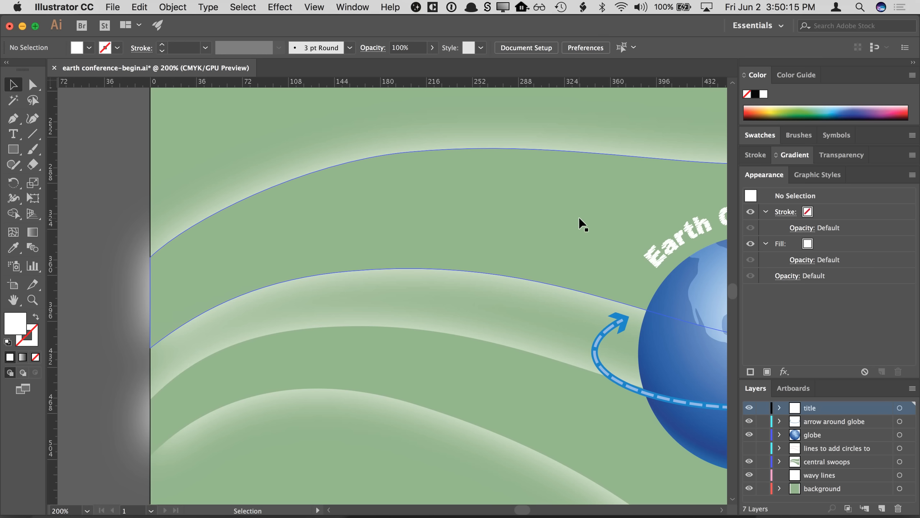
click(749, 448)
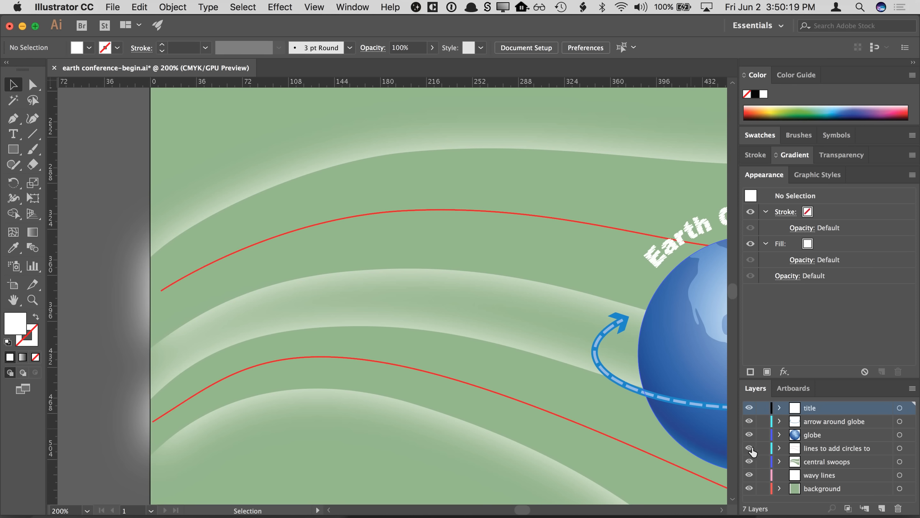
key(space)
drag(367, 169, 318, 159)
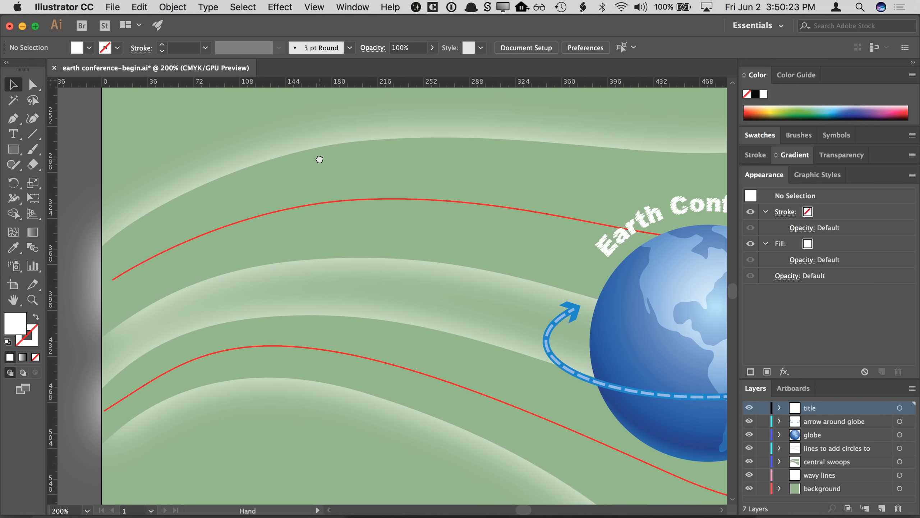
key(super+minus)
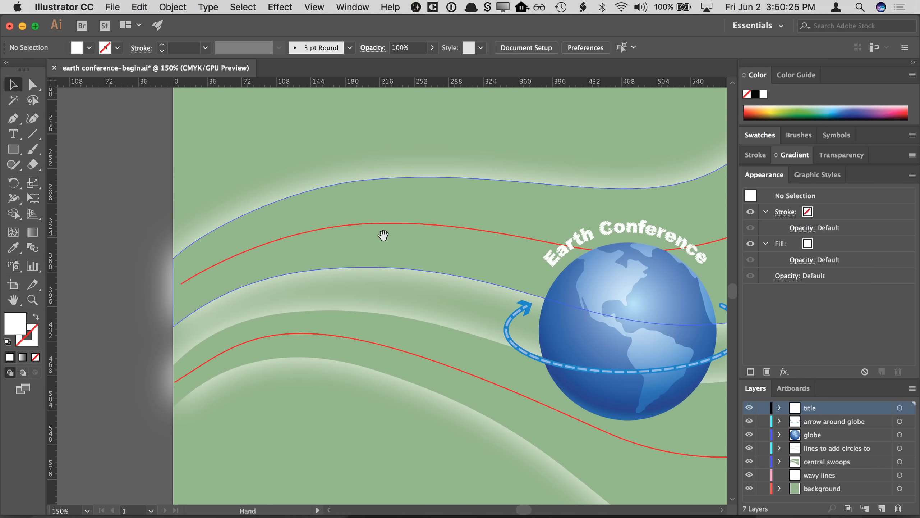
drag(382, 237, 300, 230)
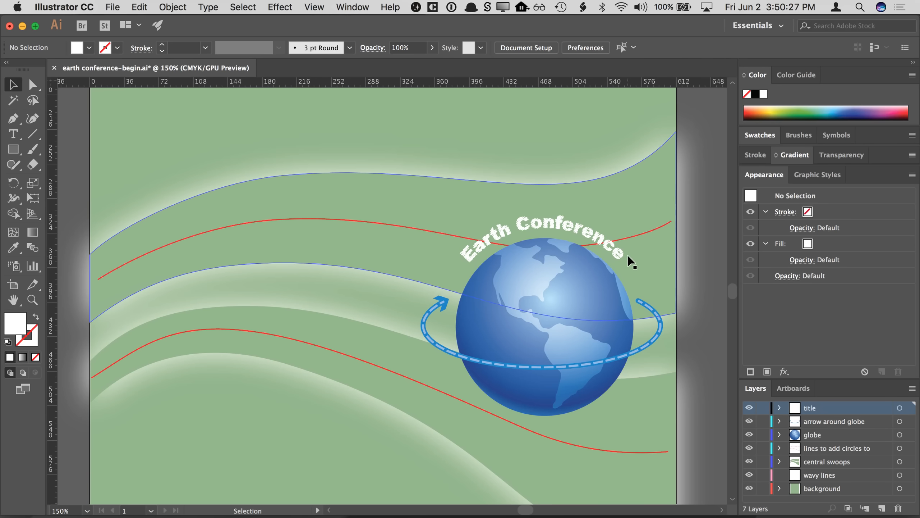
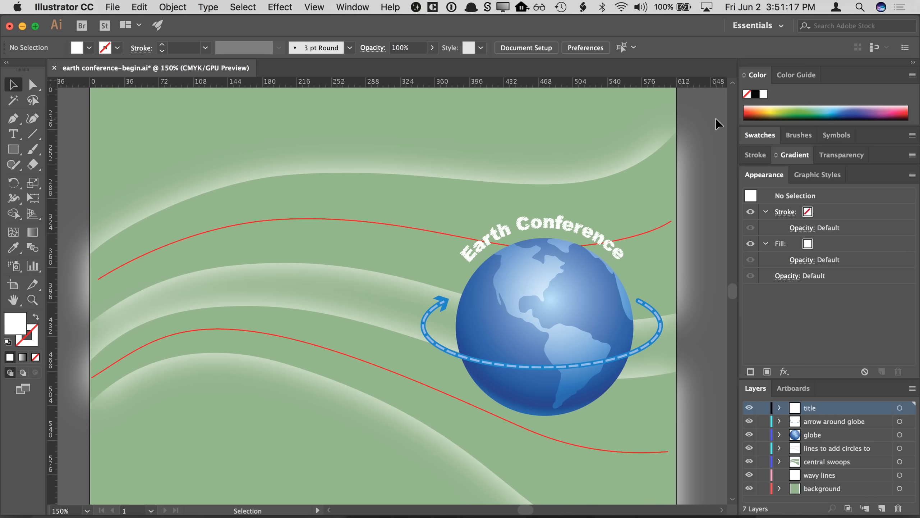
- Open the brush library panel and delete all unused brushes
click(796, 135)
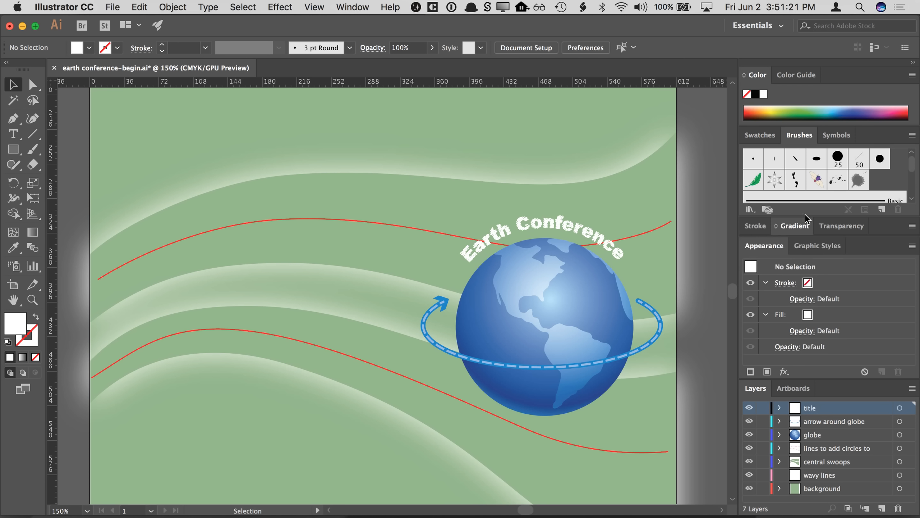
drag(806, 216, 806, 224)
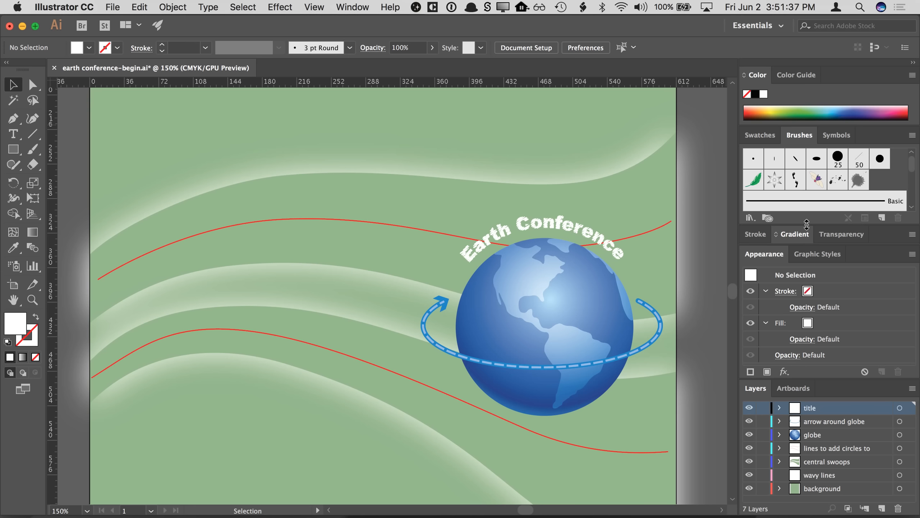
mouse_move(913, 169)
mouse_down()
mouse_move(913, 183)
mouse_move(914, 165)
mouse_up()
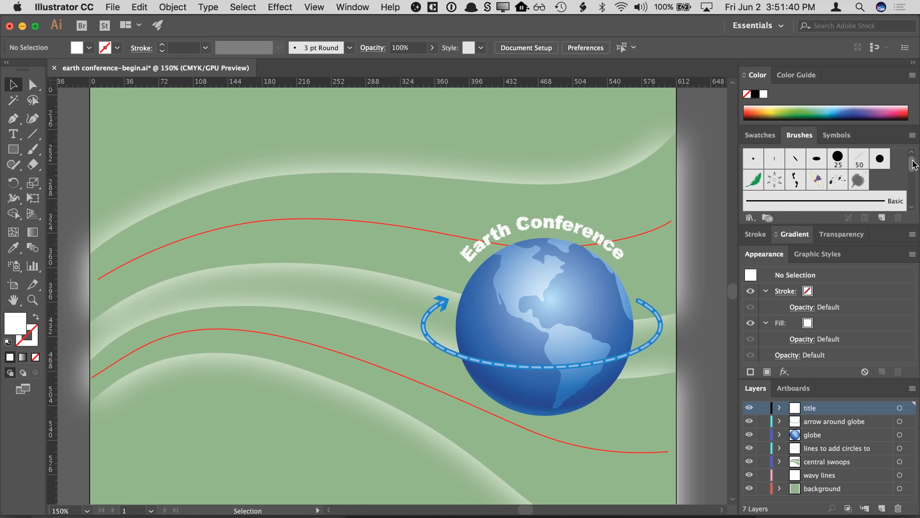
click(911, 135)
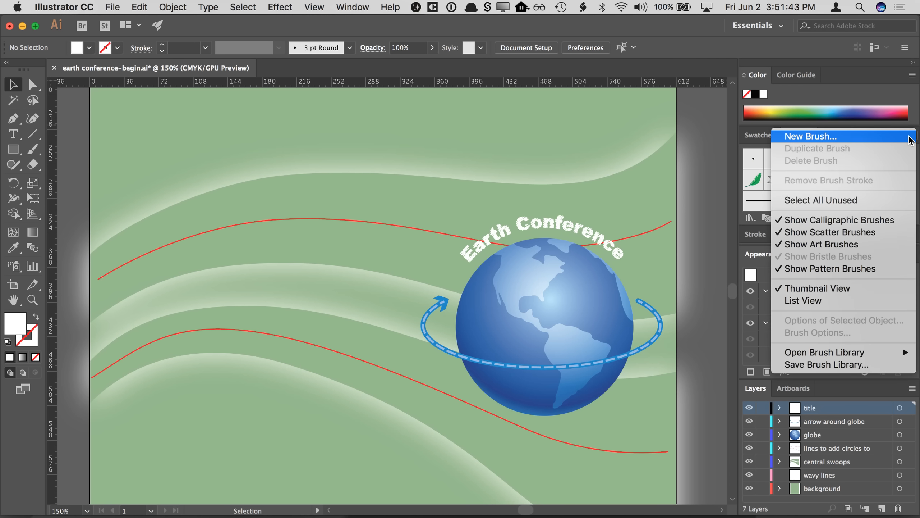
click(875, 200)
click(898, 217)
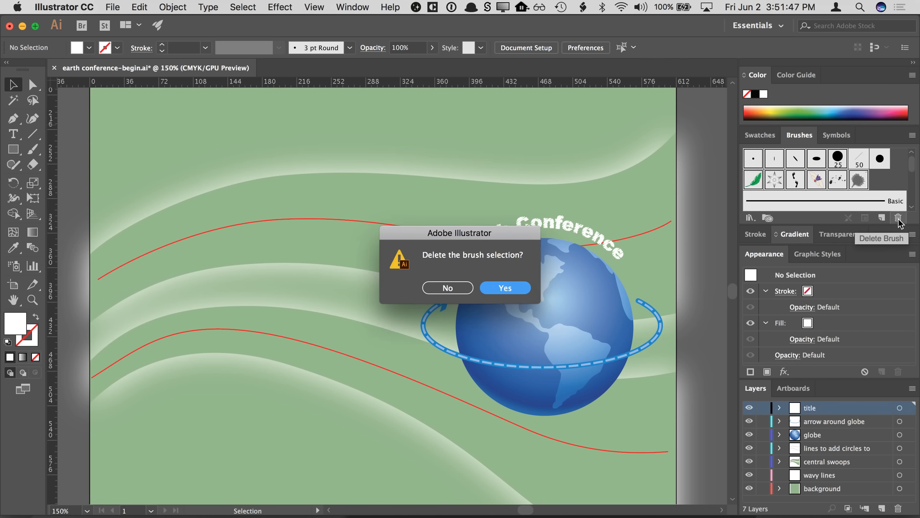
click(511, 288)
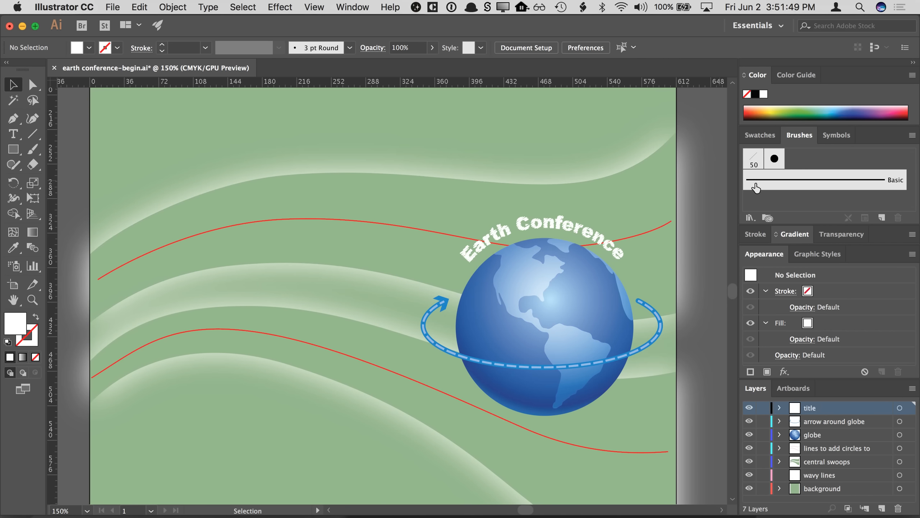
- Try to delete the two remaining brushes
click(778, 162)
click(754, 160)
click(898, 217)
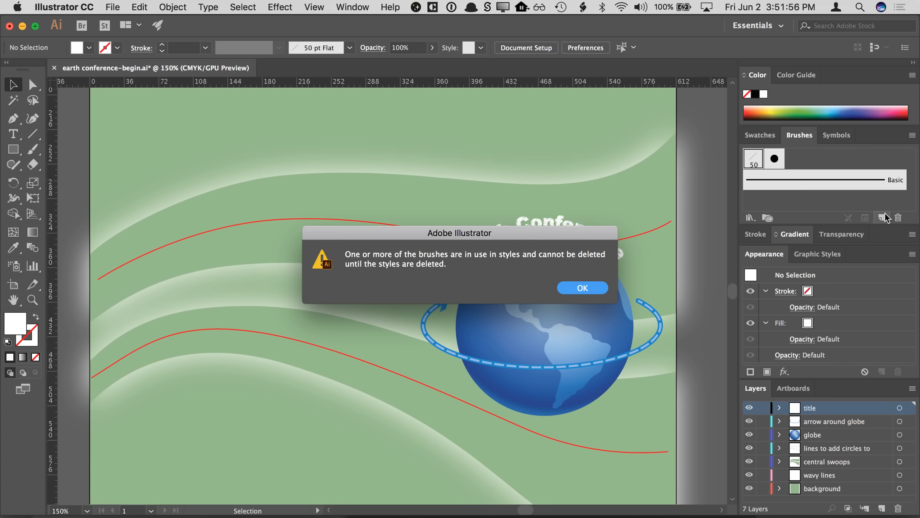
click(580, 293)
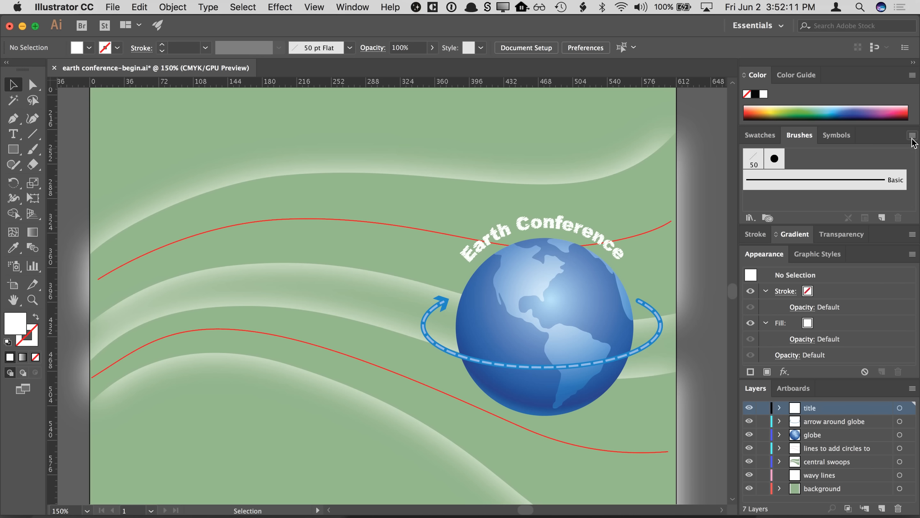
- Draw a small circle about 23 pt wide near the poster's upper left and swap its fill and stroke
click(14, 153)
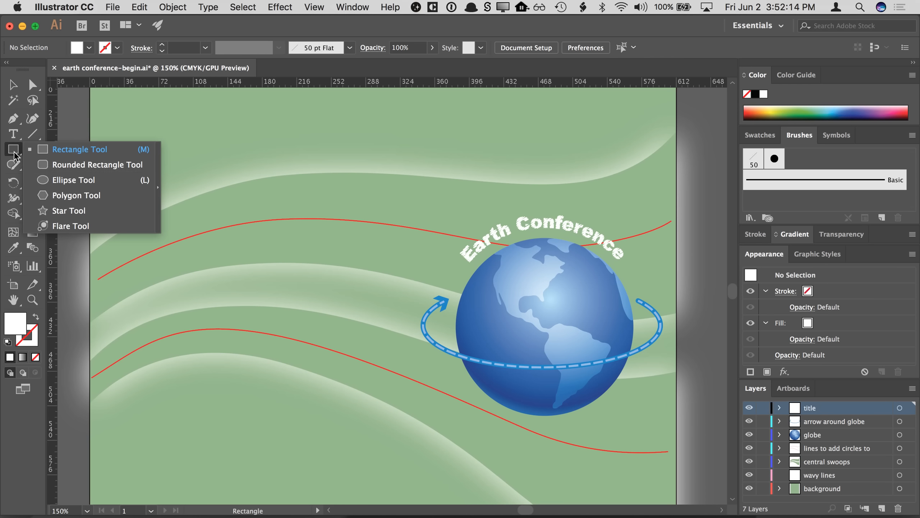
click(52, 179)
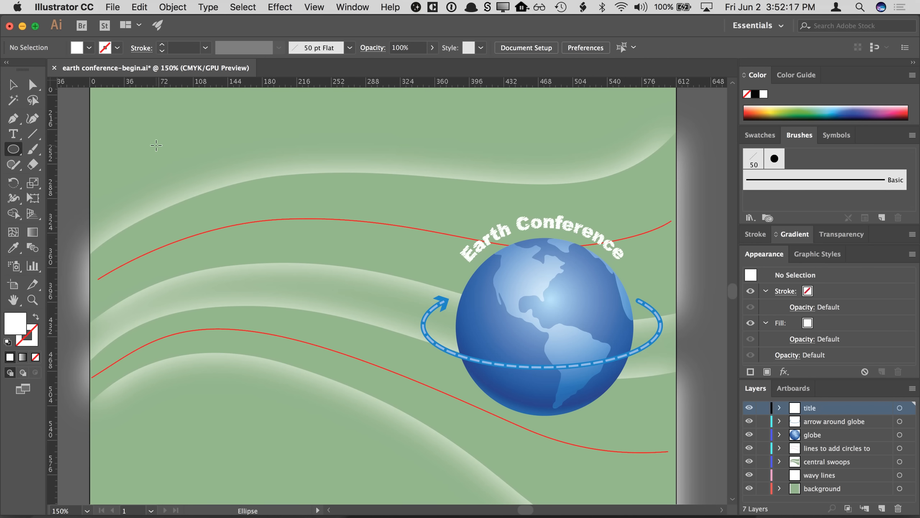
drag(156, 146, 177, 167)
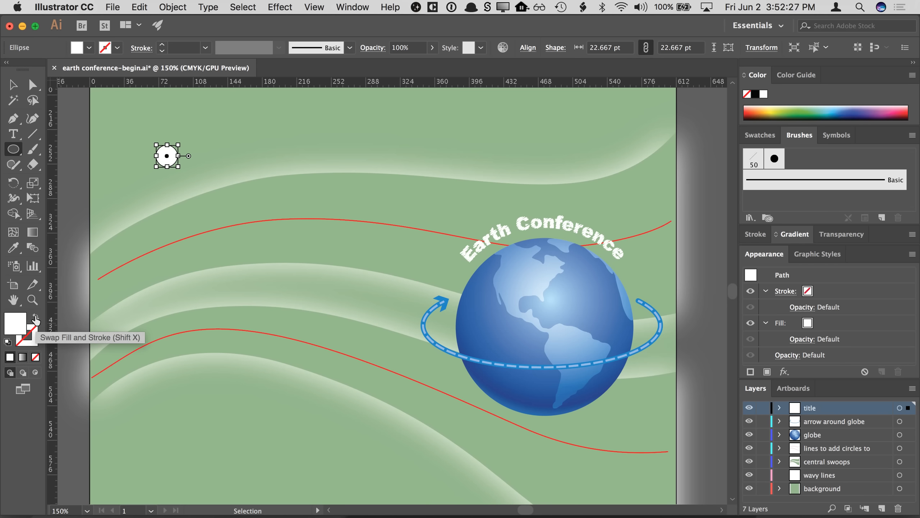
click(36, 319)
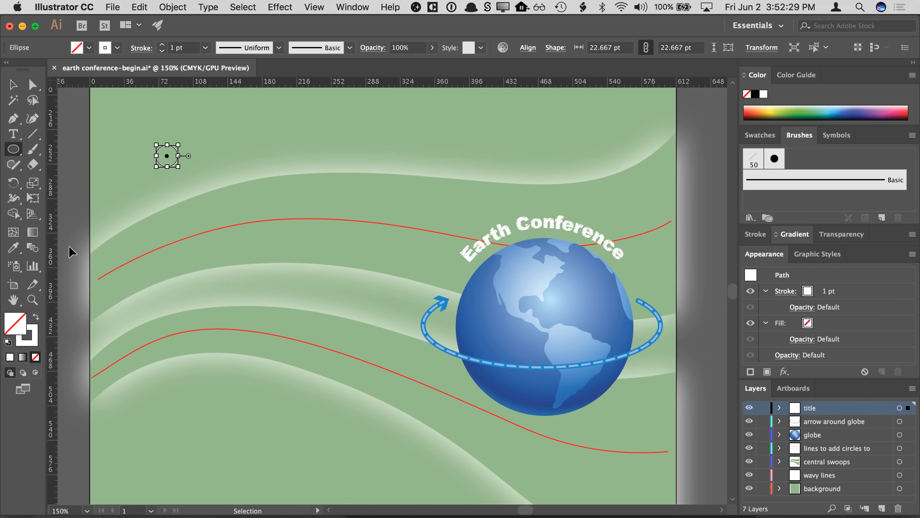
- Set the circle's stroke weight to 1 pt
click(162, 45)
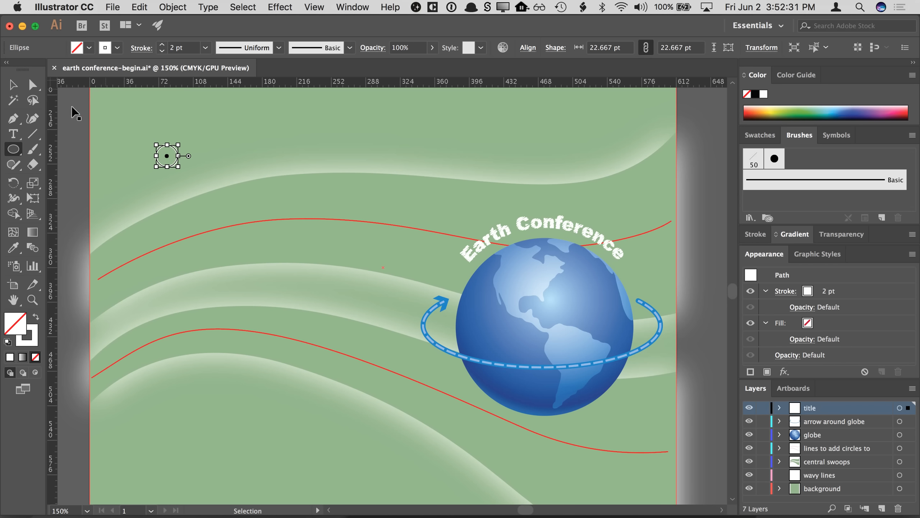
click(13, 85)
key(super+equal)
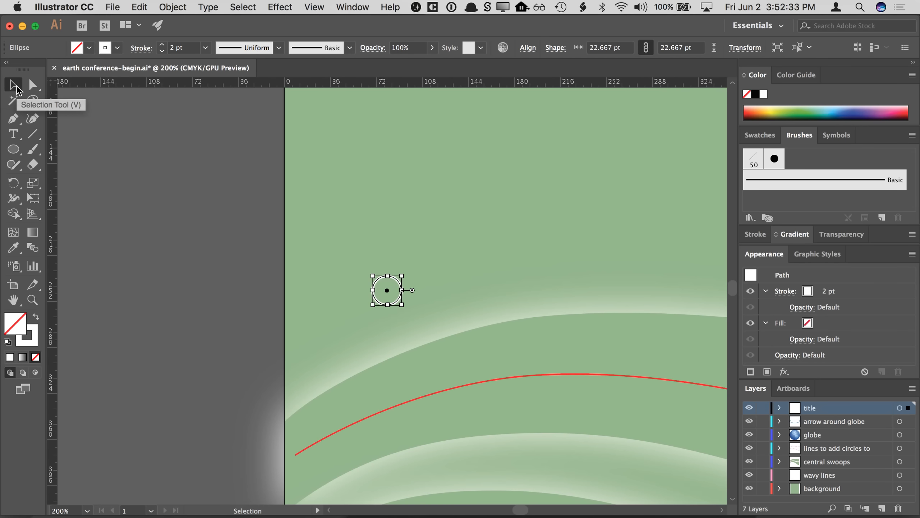
click(198, 210)
scroll(197, 211, right, 3)
scroll(196, 211, down, 3)
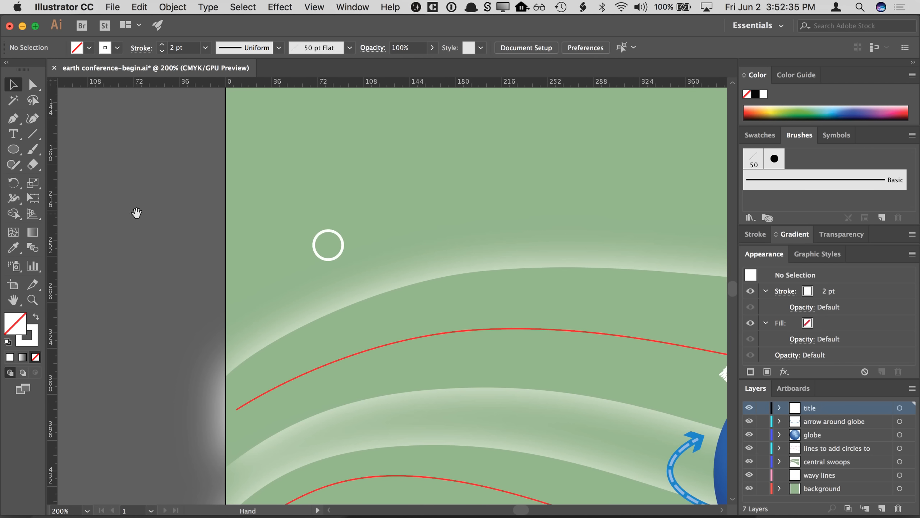
scroll(139, 191, down, 3)
scroll(140, 191, right, 2)
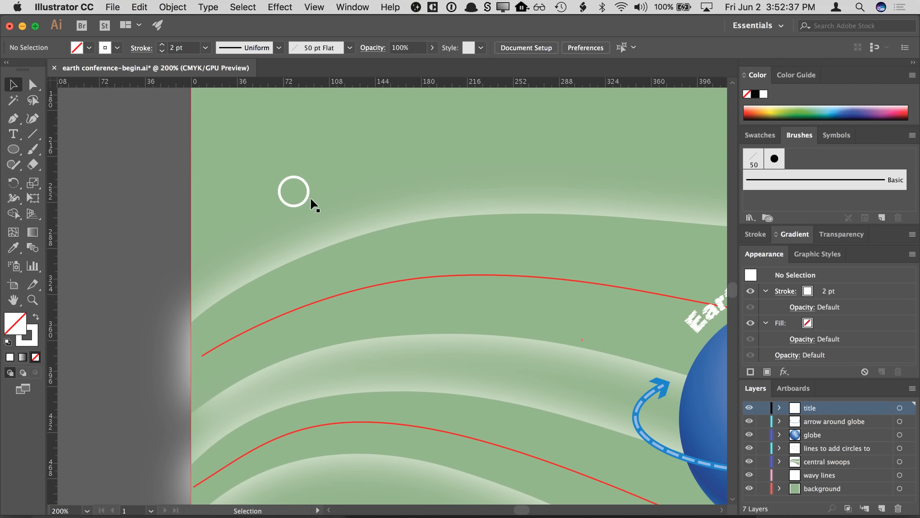
click(297, 187)
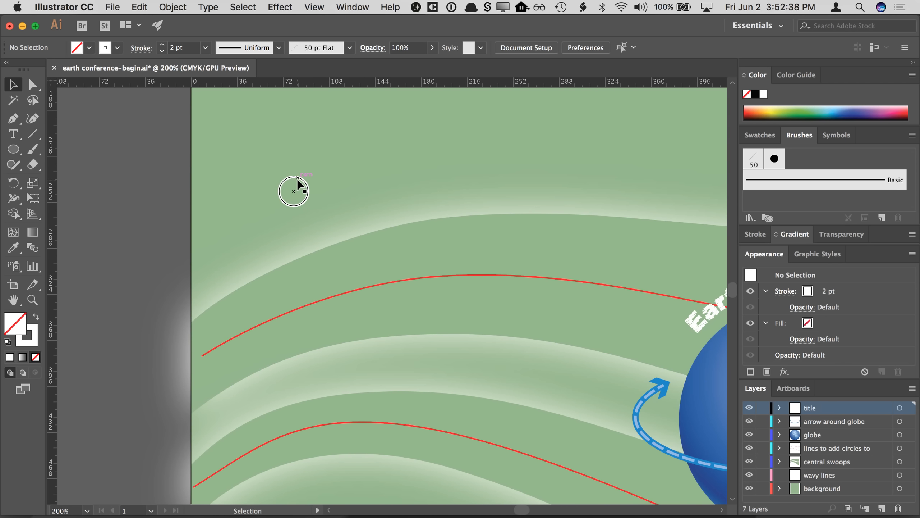
click(162, 52)
click(149, 119)
- Try to drag the circle into the Brushes panel to create a new brush
scroll(316, 142, down, 1)
scroll(316, 142, right, 1)
drag(284, 178, 808, 159)
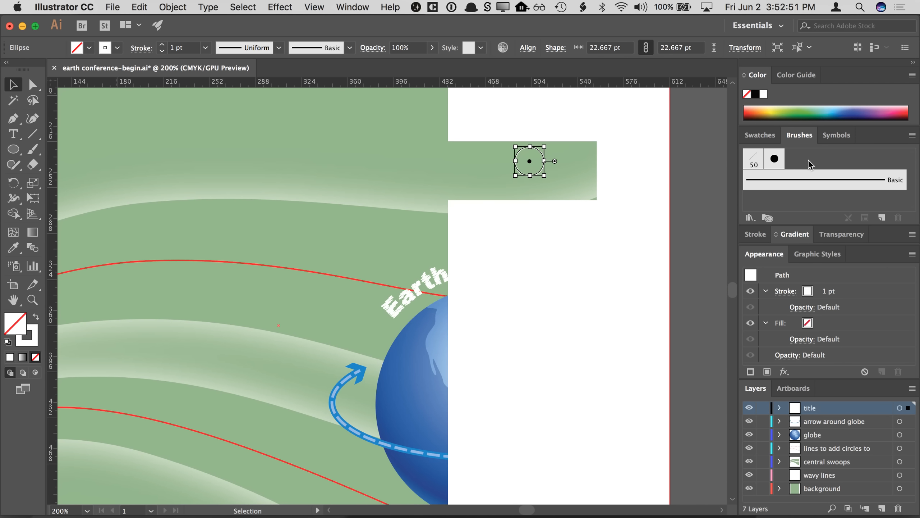
drag(530, 161, 787, 191)
key(super+minus)
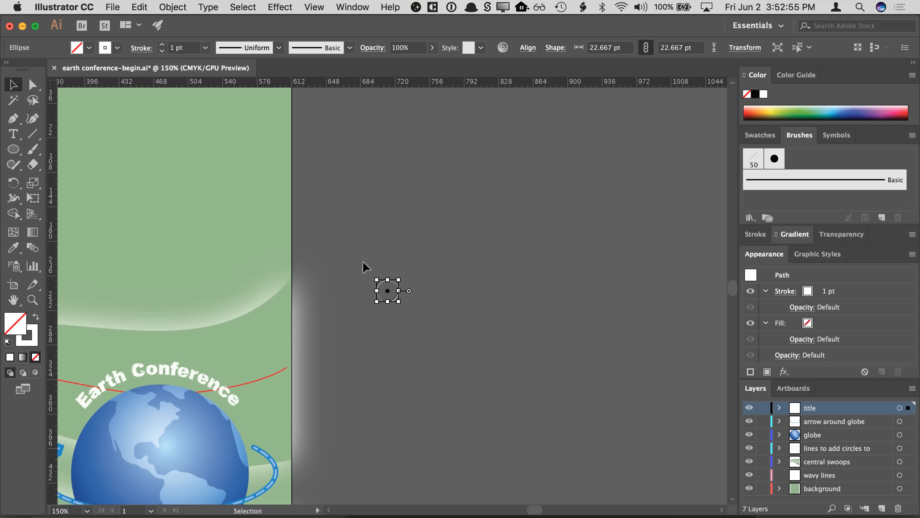
scroll(362, 266, left, 8)
mouse_move(686, 240)
mouse_down()
mouse_move(449, 188)
mouse_move(710, 170)
mouse_move(814, 153)
mouse_up()
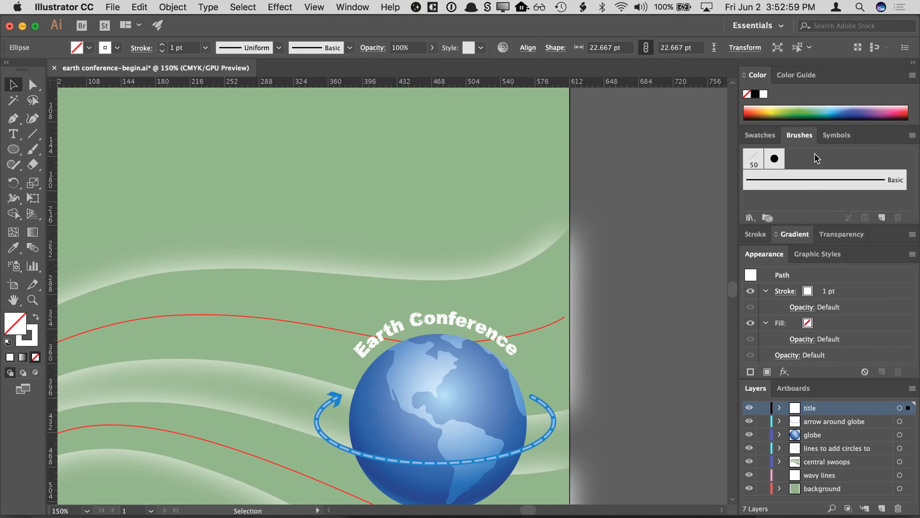
key(super+z)
key(super+minus)
drag(344, 231, 474, 175)
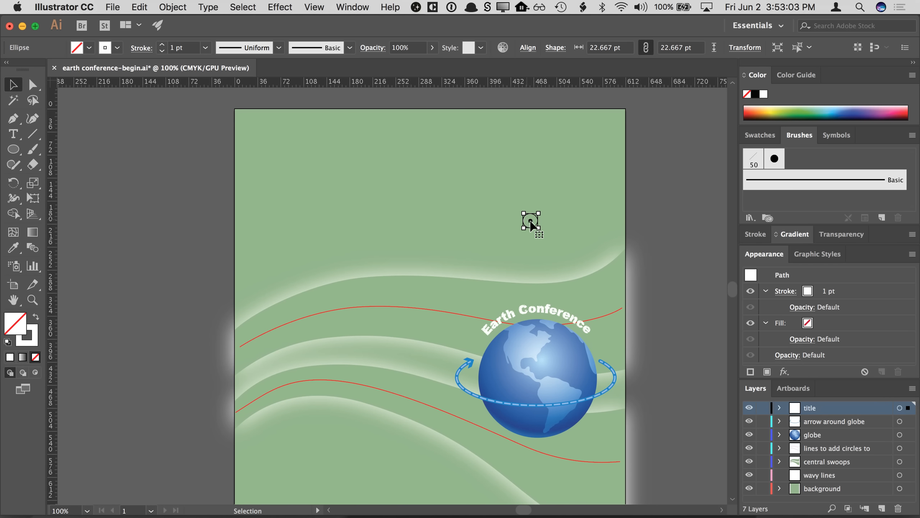
mouse_move(530, 222)
mouse_down()
mouse_move(676, 204)
mouse_move(808, 167)
mouse_move(803, 160)
mouse_up()
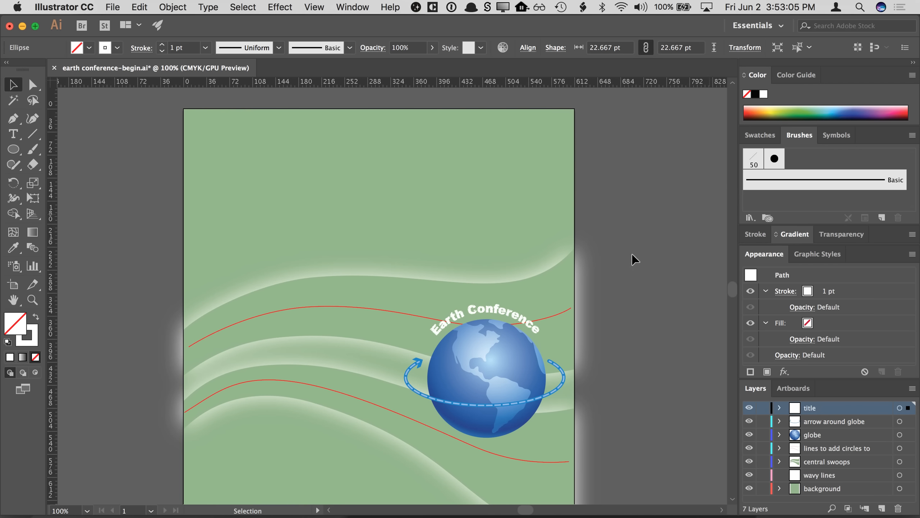
key(super+z)
- Try to create a new brush from the circle, then cancel the New Brush dialog
scroll(634, 203, down, 2)
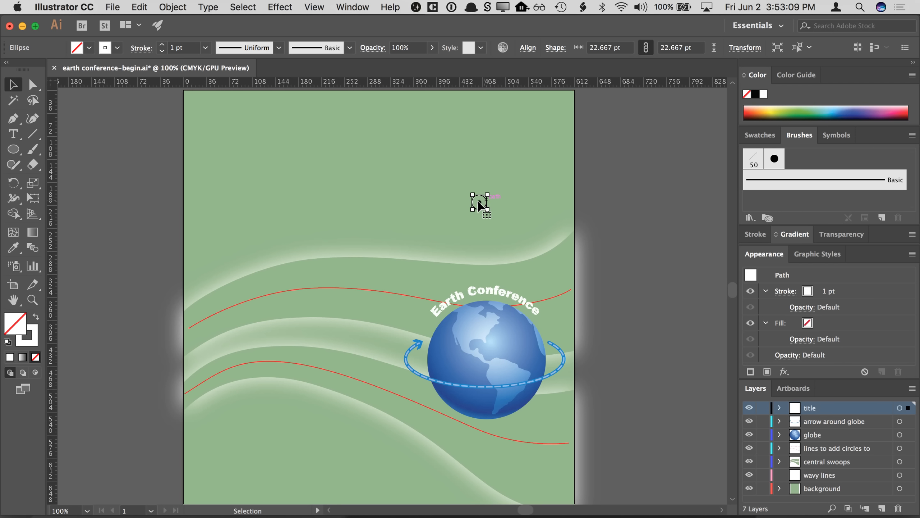
drag(479, 201, 797, 159)
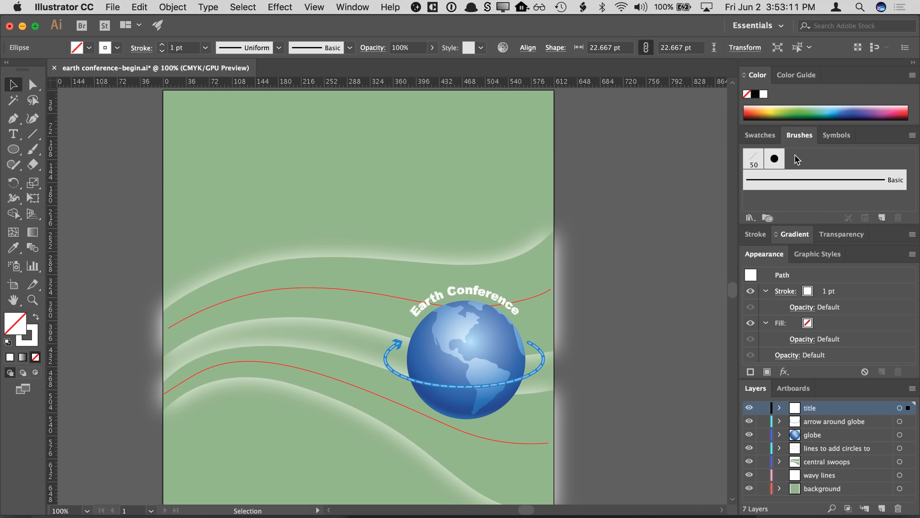
click(881, 219)
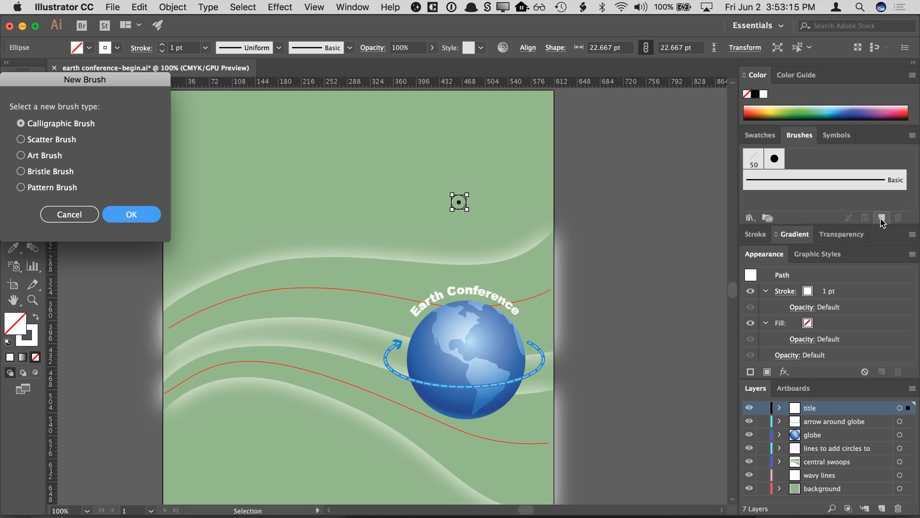
key(Escape)
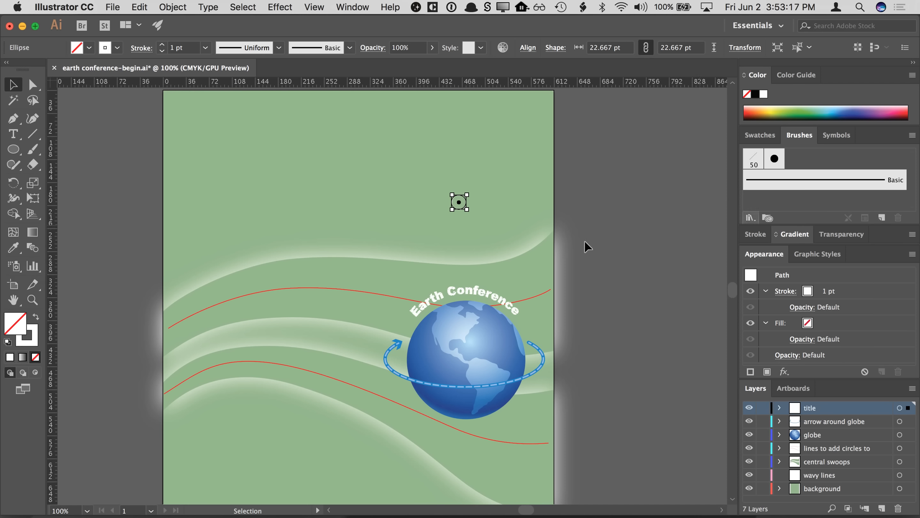
- Save the document as your name followed by -earth.ai, keeping the default Illustrator options
scroll(616, 188, left, 3)
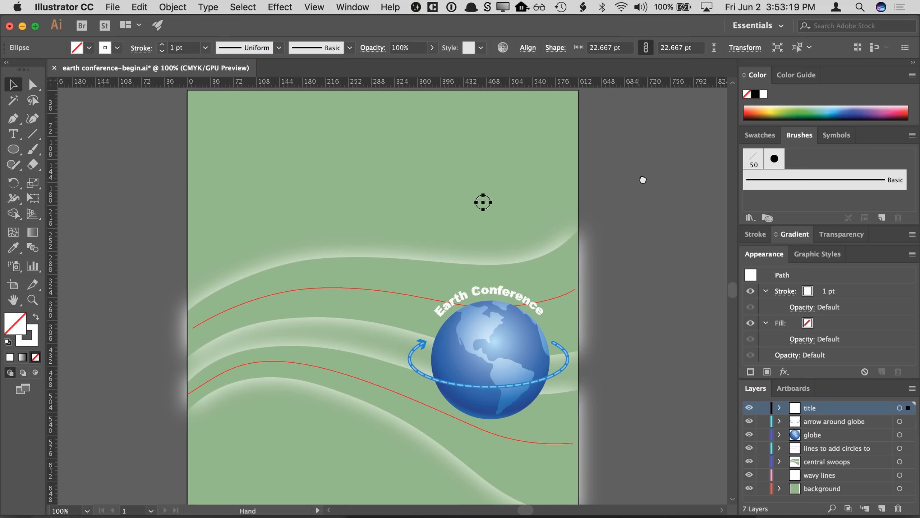
click(641, 181)
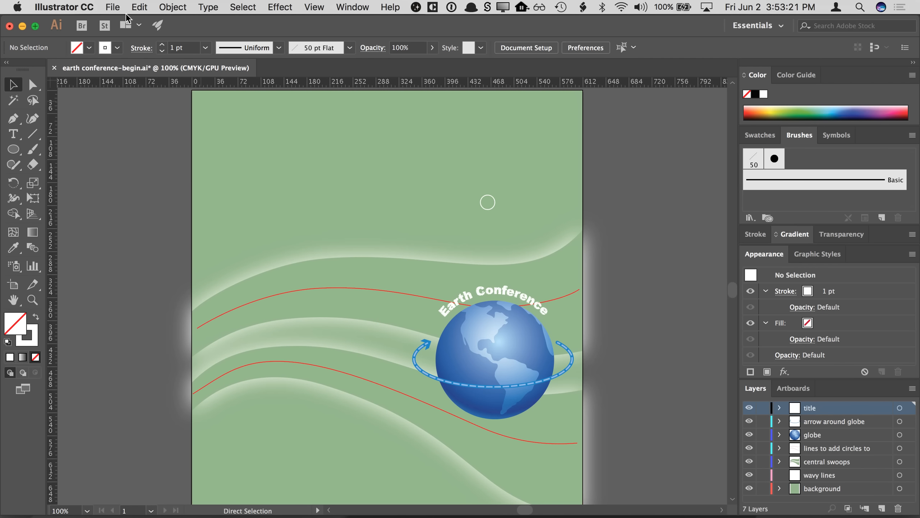
click(113, 7)
click(134, 115)
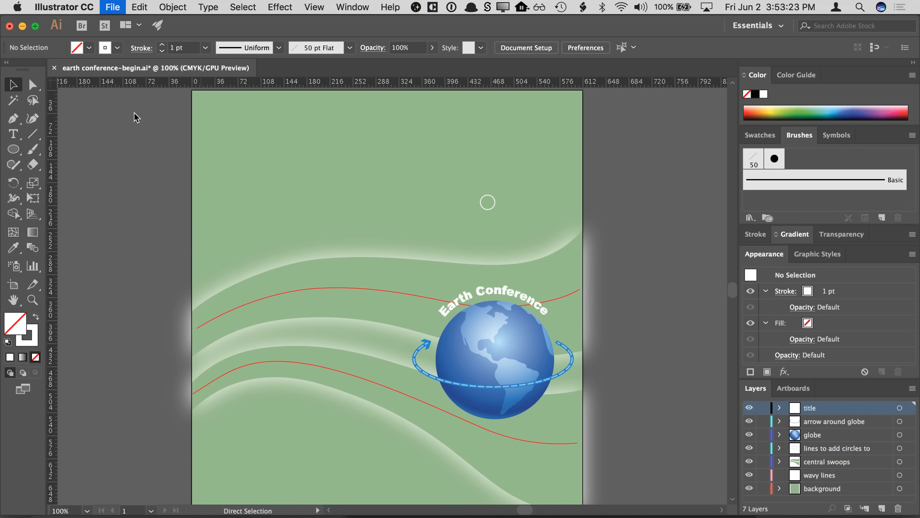
text(dan-eas.ai)
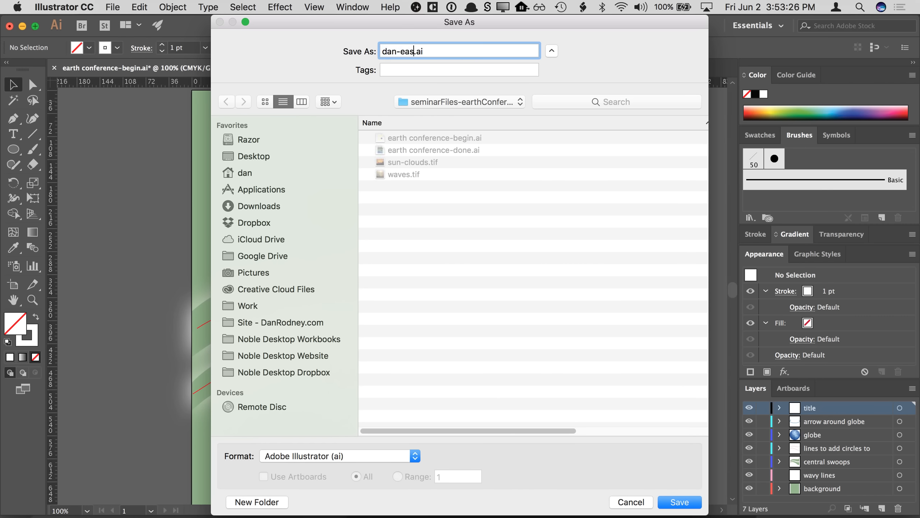
key(BackSpace)
text(rth)
key(Return)
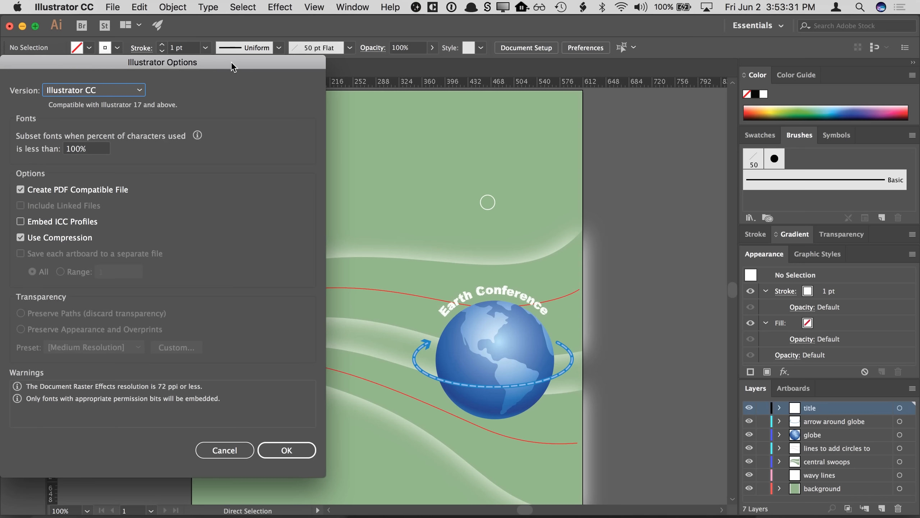
drag(229, 62, 372, 57)
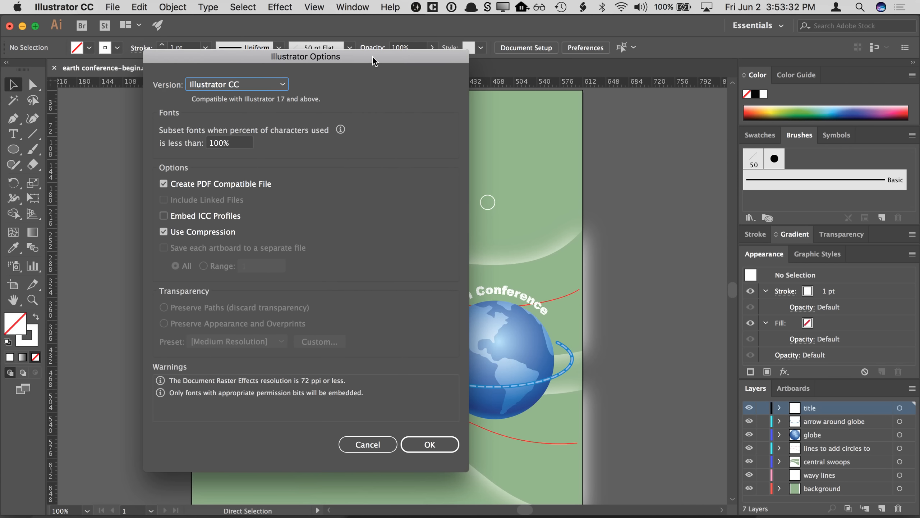
click(435, 450)
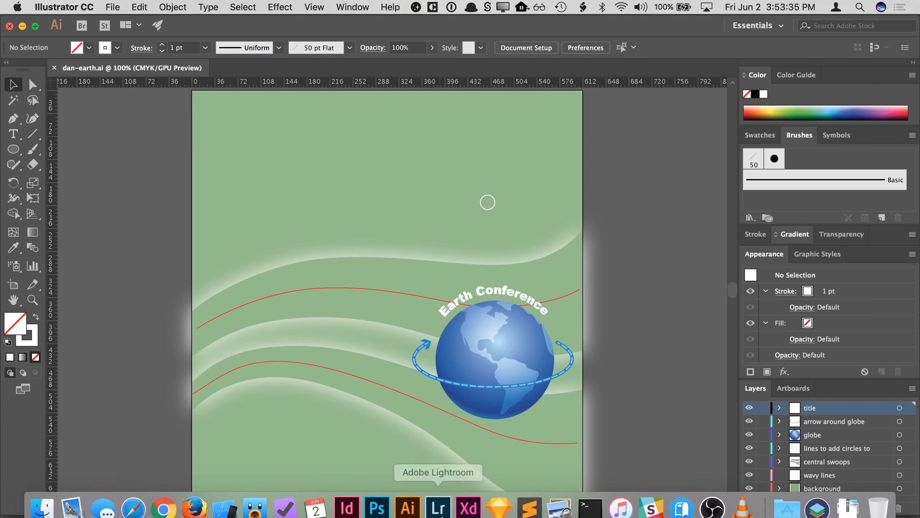
- Close the document, quit Illustrator and relaunch it
key(super+w)
key(super+q)
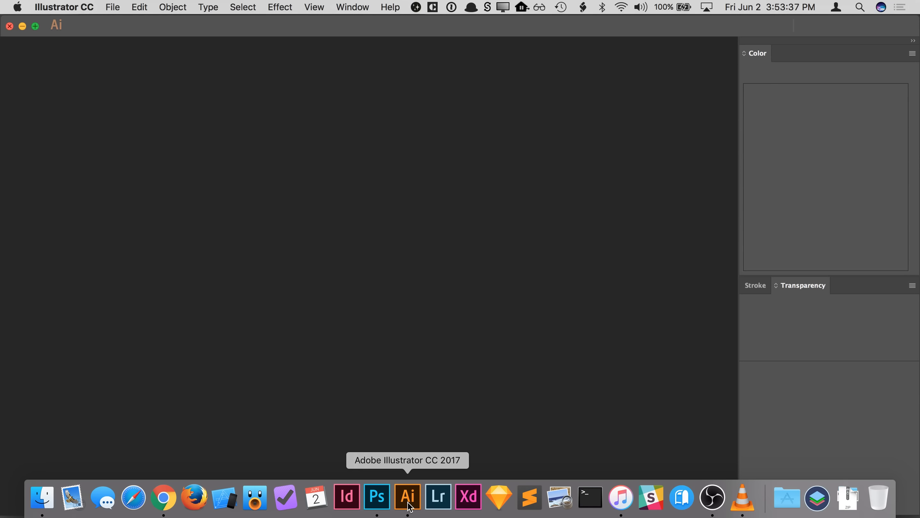
click(408, 503)
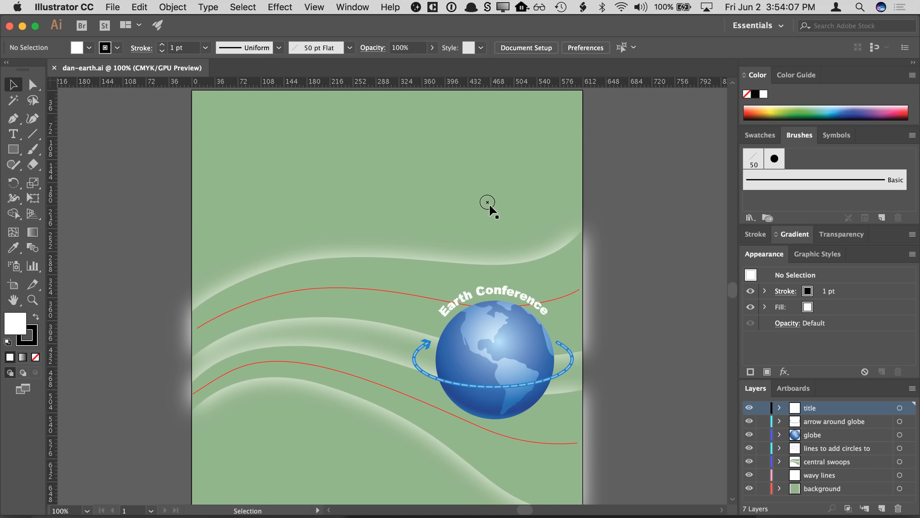
- Select the small circle and drag it into the Brushes panel, then cancel the New Brush dialog
click(488, 205)
click(653, 195)
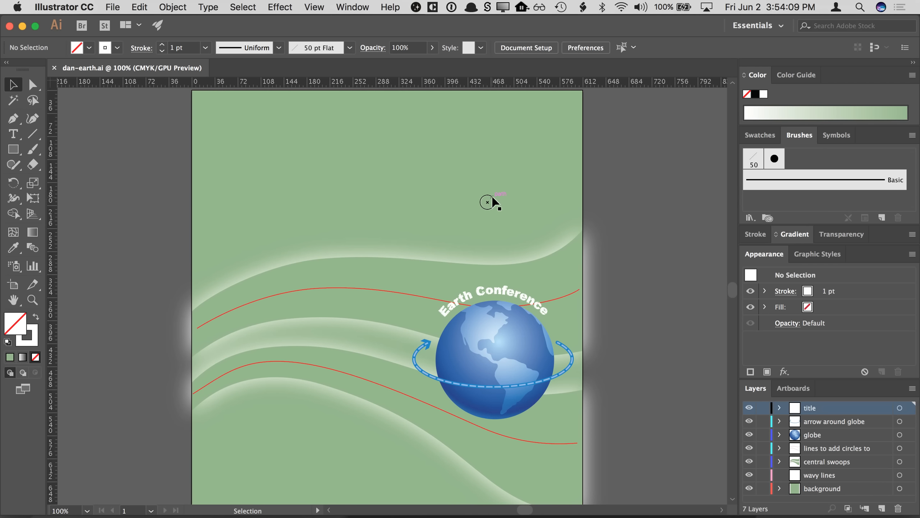
click(488, 205)
click(487, 202)
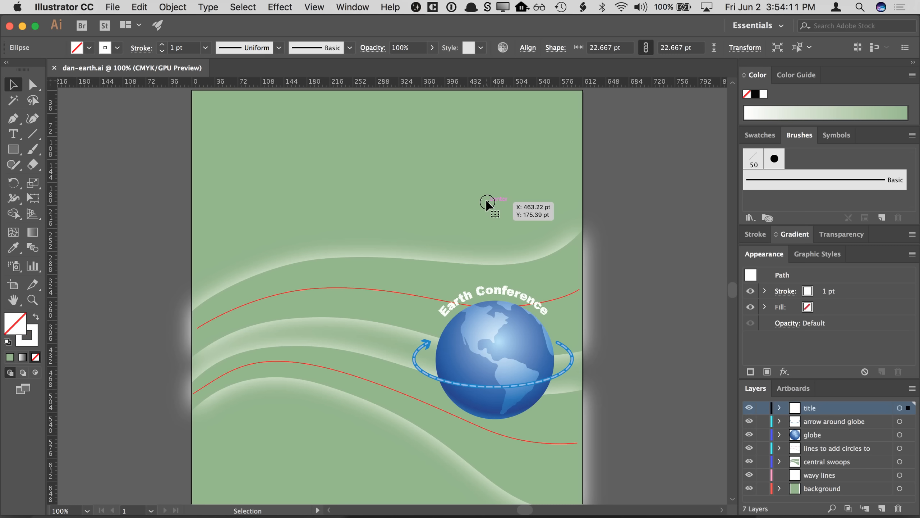
drag(487, 200, 807, 160)
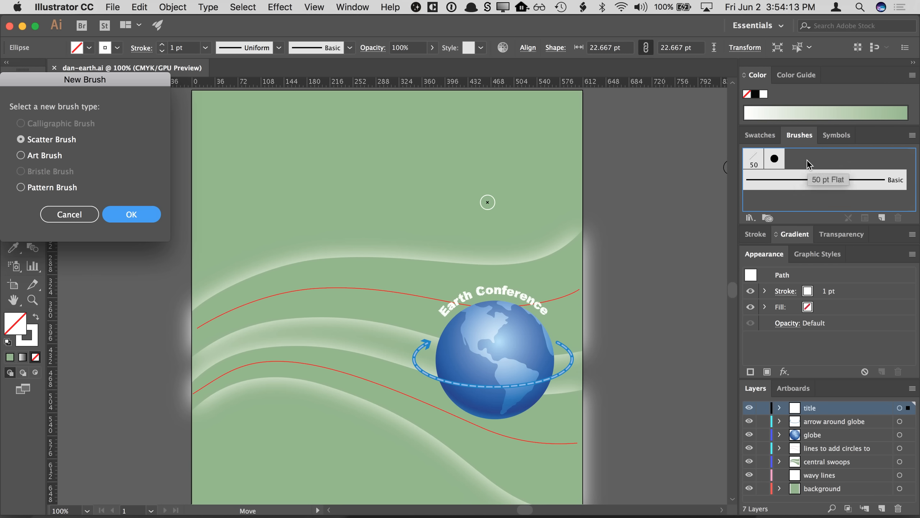
key(Escape)
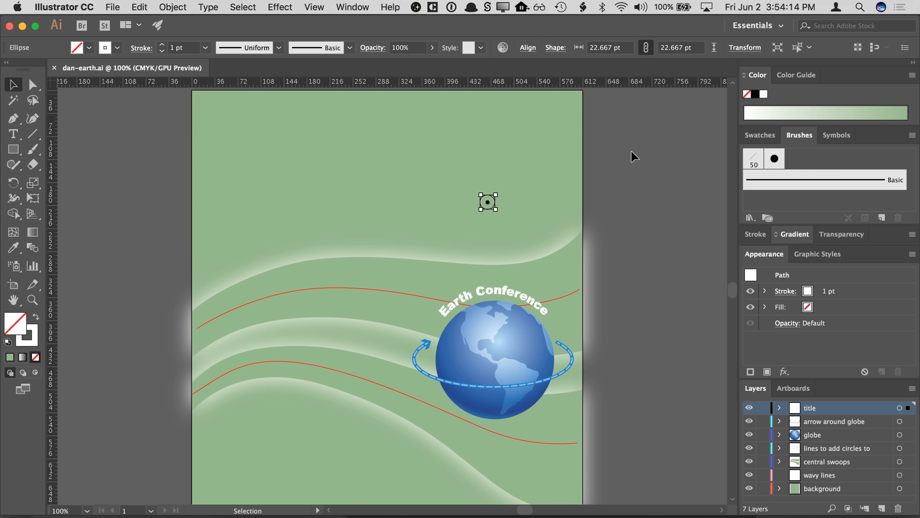
- Reselect the circle and start a new brush from it, then cancel the New Brush dialog
click(612, 172)
click(488, 203)
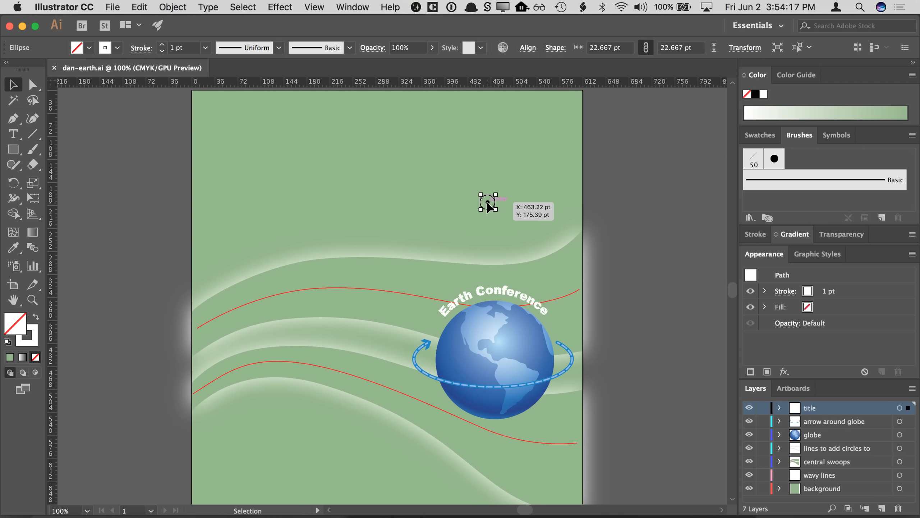
click(881, 218)
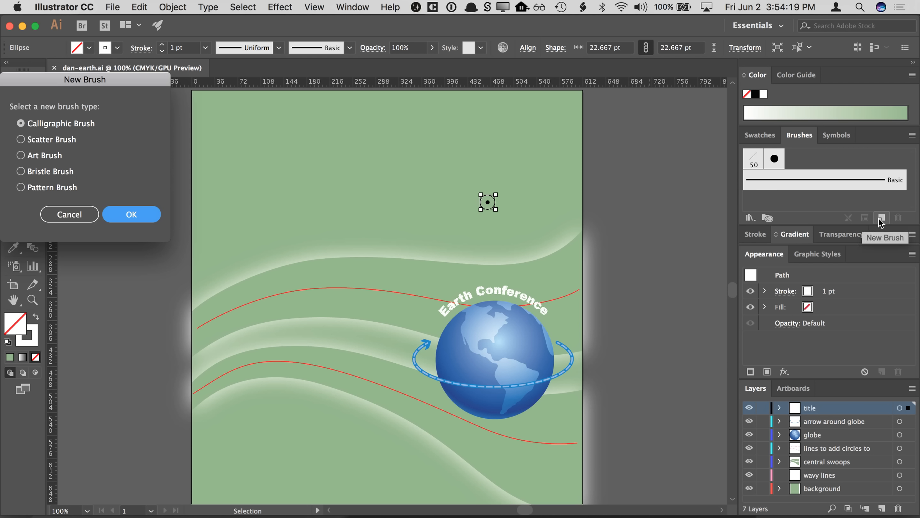
key(Escape)
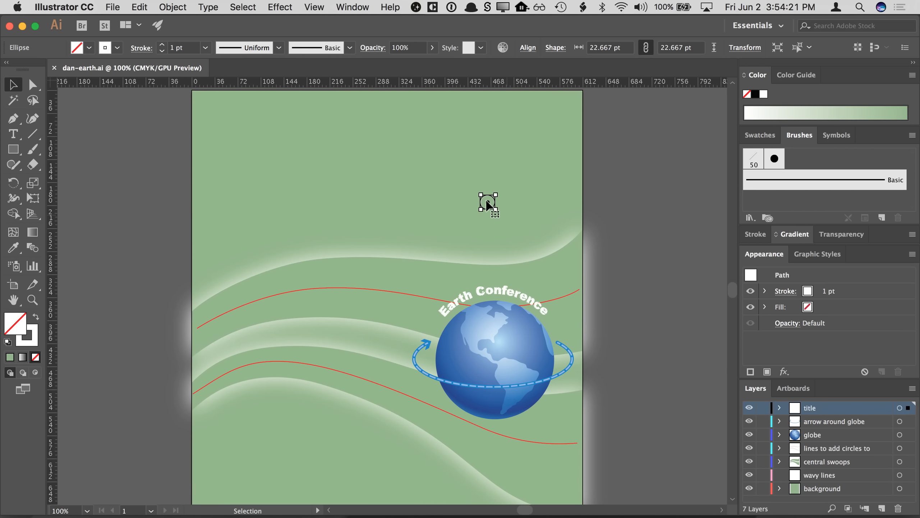
mouse_move(488, 203)
mouse_down()
mouse_move(763, 184)
mouse_move(775, 207)
mouse_up()
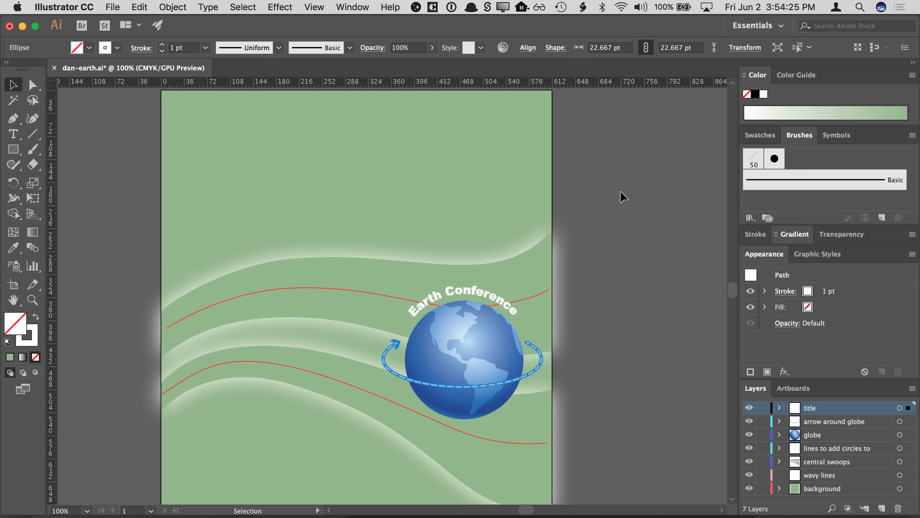
key(super+z)
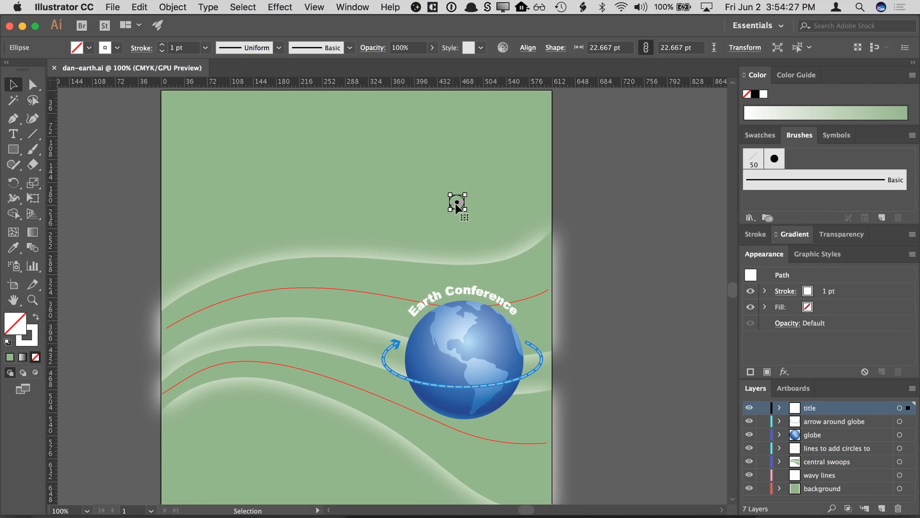
mouse_move(458, 209)
mouse_down()
mouse_move(821, 152)
mouse_move(810, 171)
mouse_move(807, 159)
mouse_up()
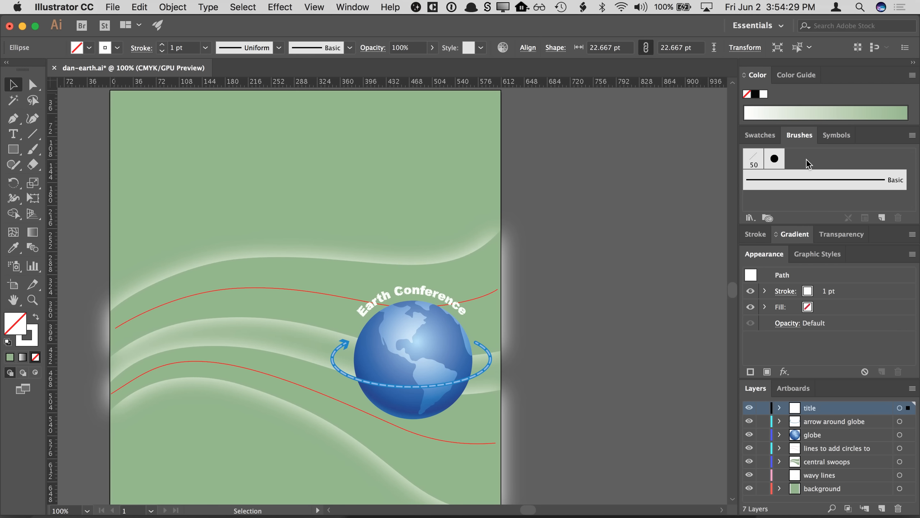
key(super+z)
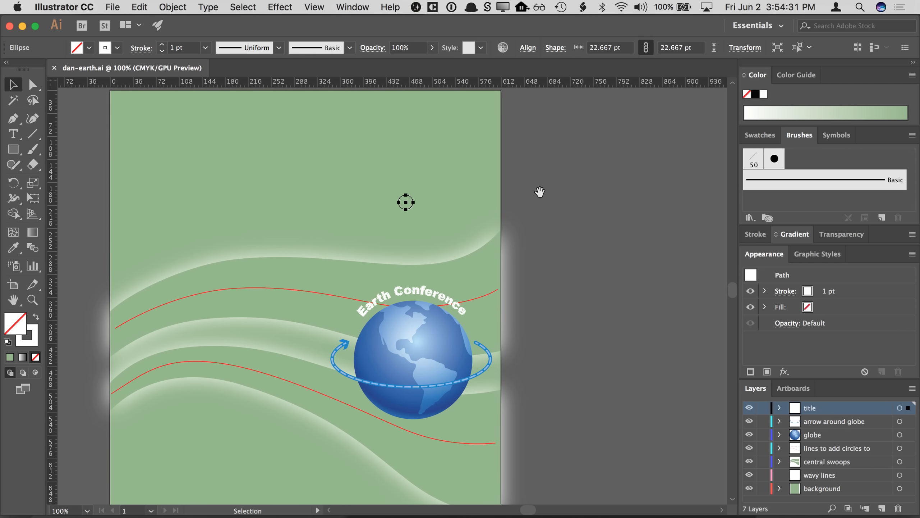
drag(540, 192, 568, 192)
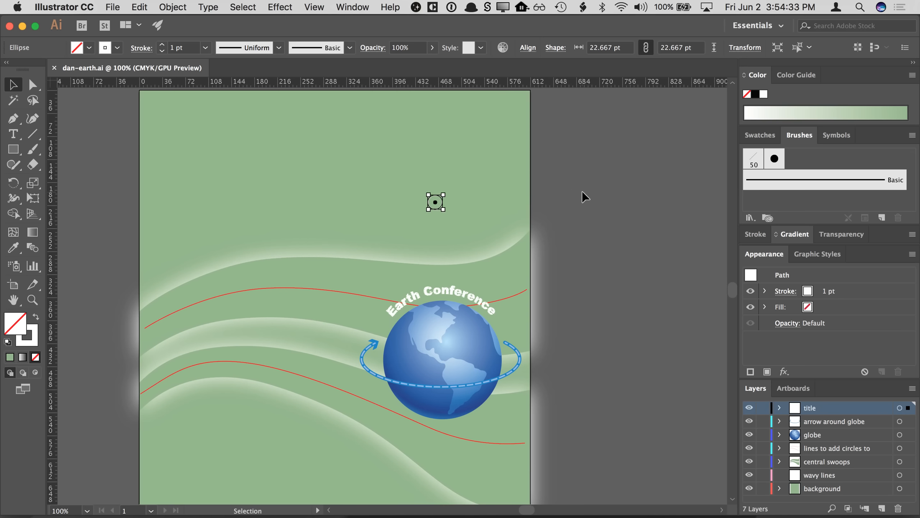
- Create a new Scatter Brush from the selected circle, naming it circle and keeping the default options
click(882, 217)
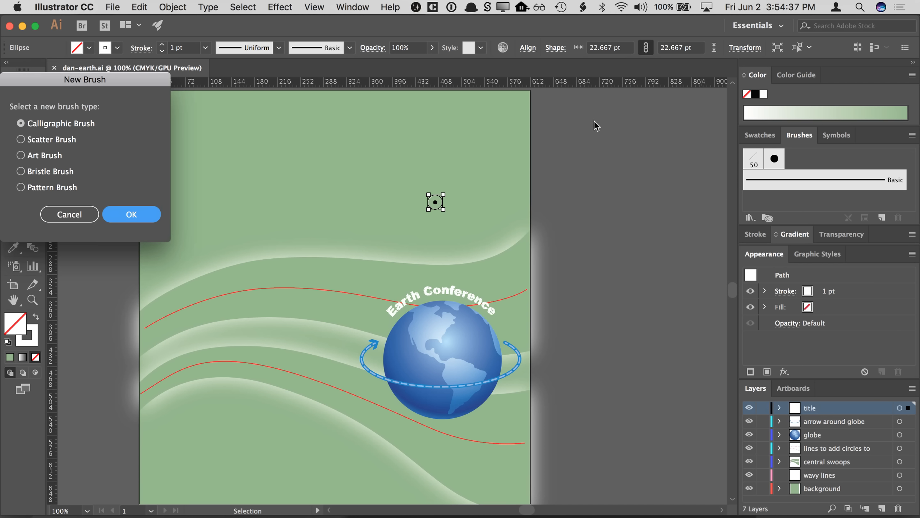
drag(165, 86, 445, 111)
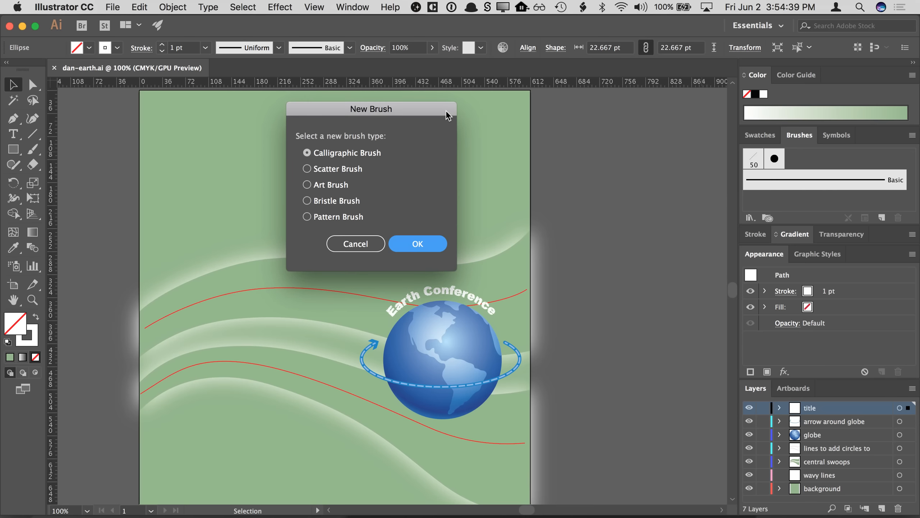
click(342, 169)
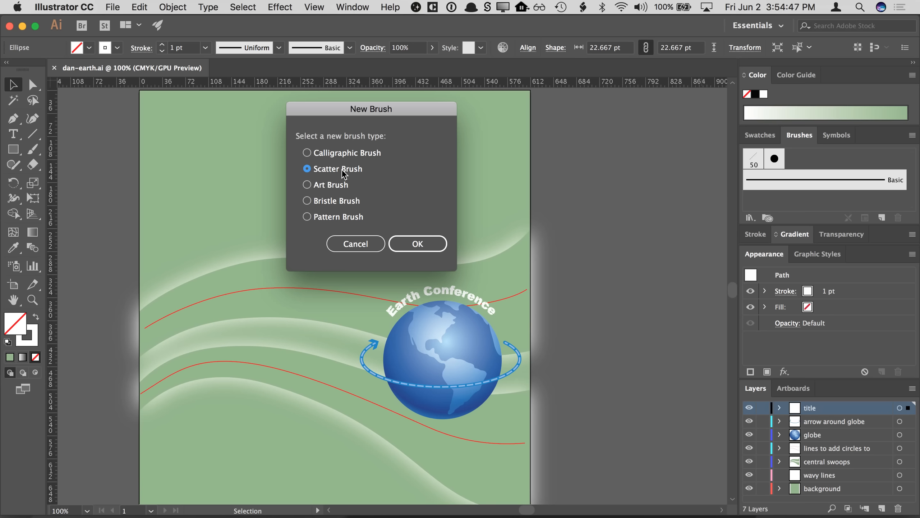
click(410, 242)
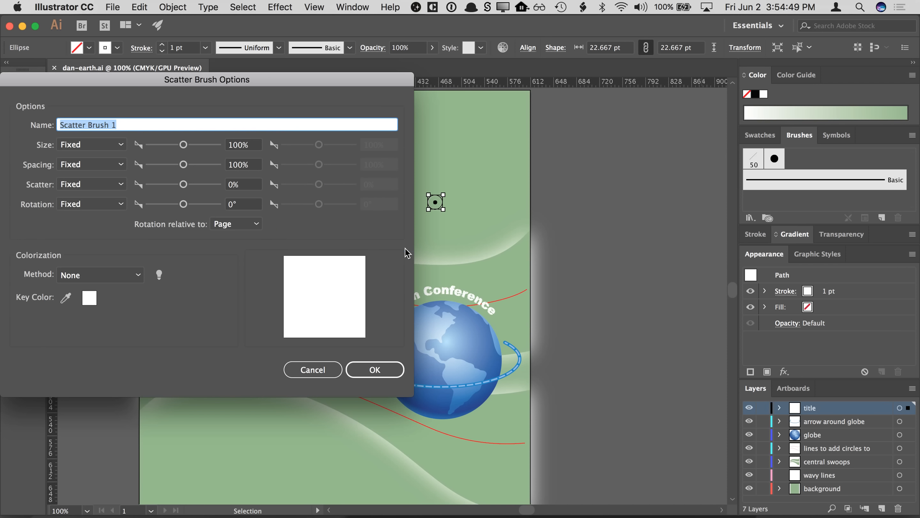
drag(273, 76, 457, 74)
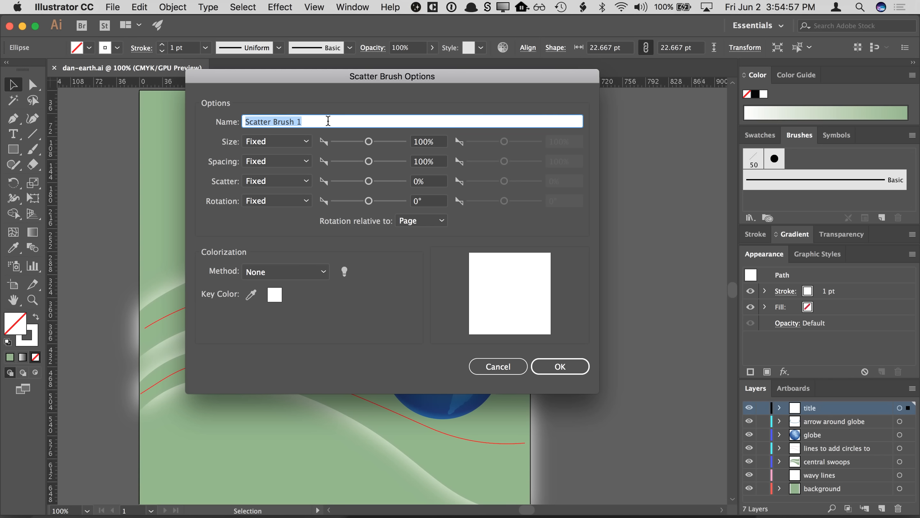
text(circle)
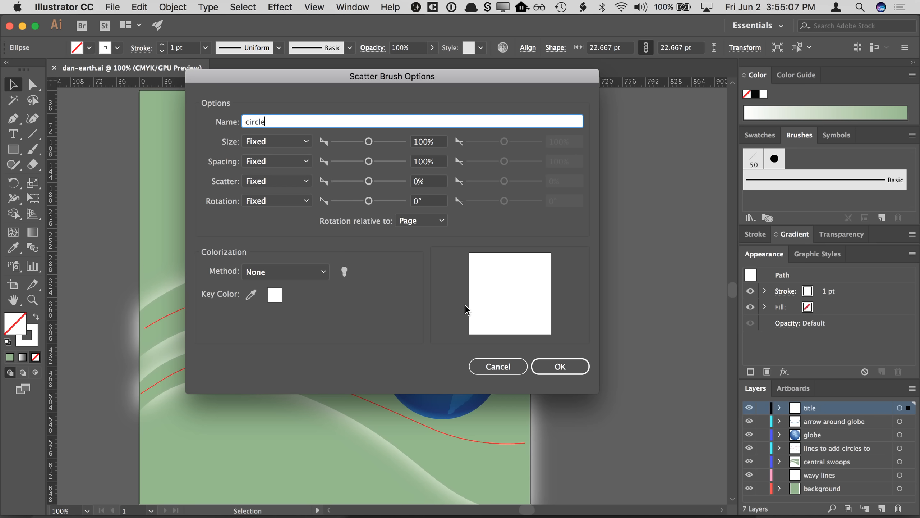
click(581, 367)
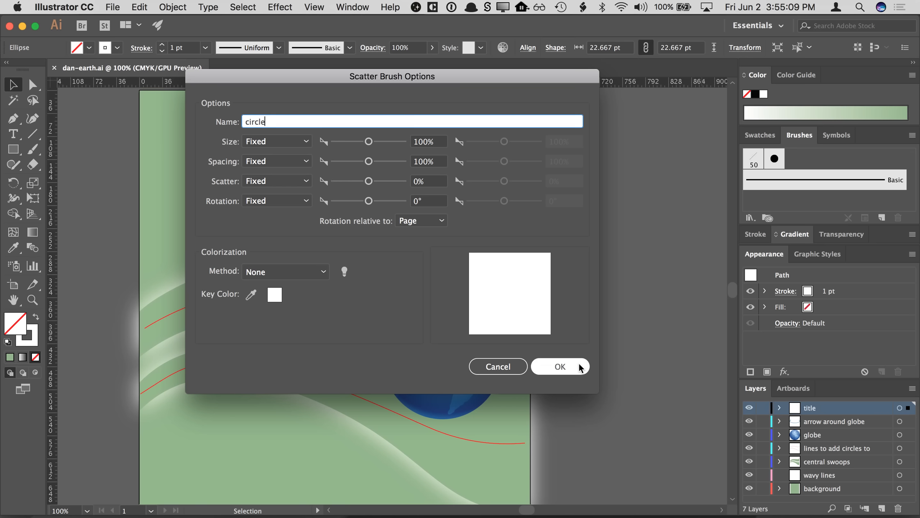
click(579, 367)
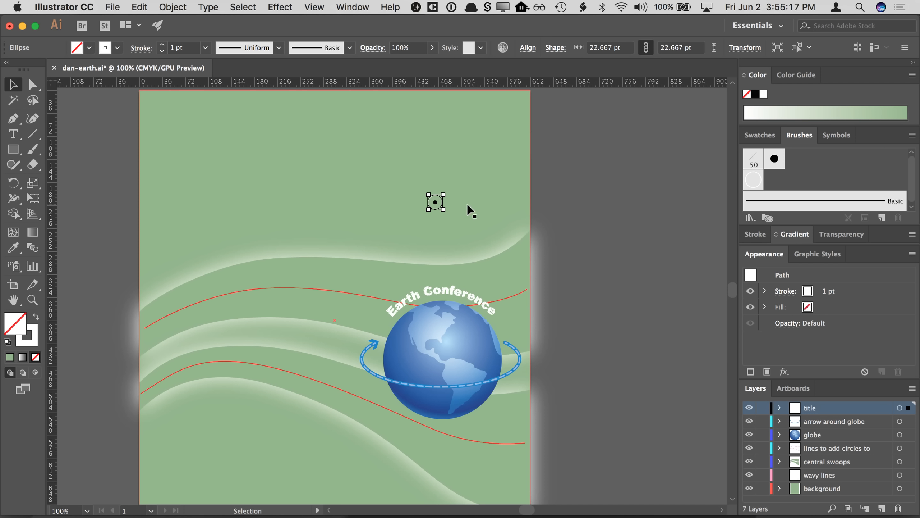
- Delete the original circle and apply the circle brush to the upper red guide line
key(Delete)
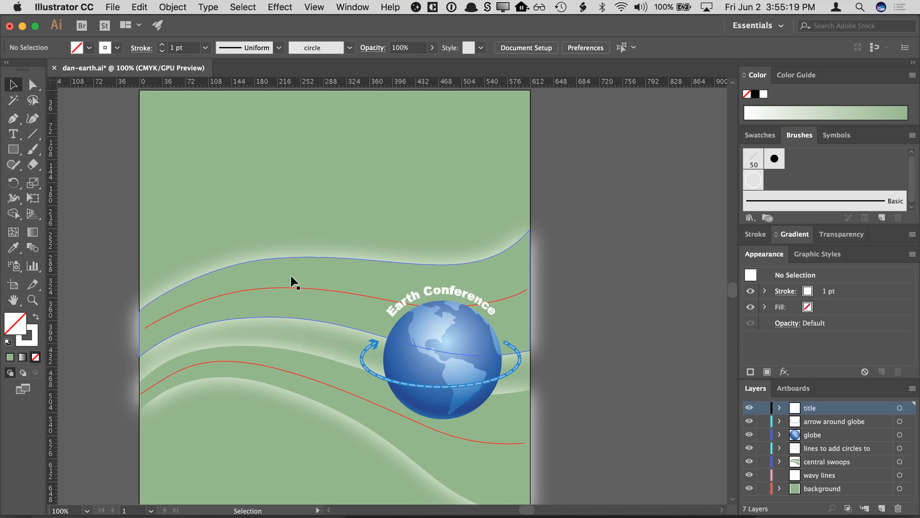
click(232, 296)
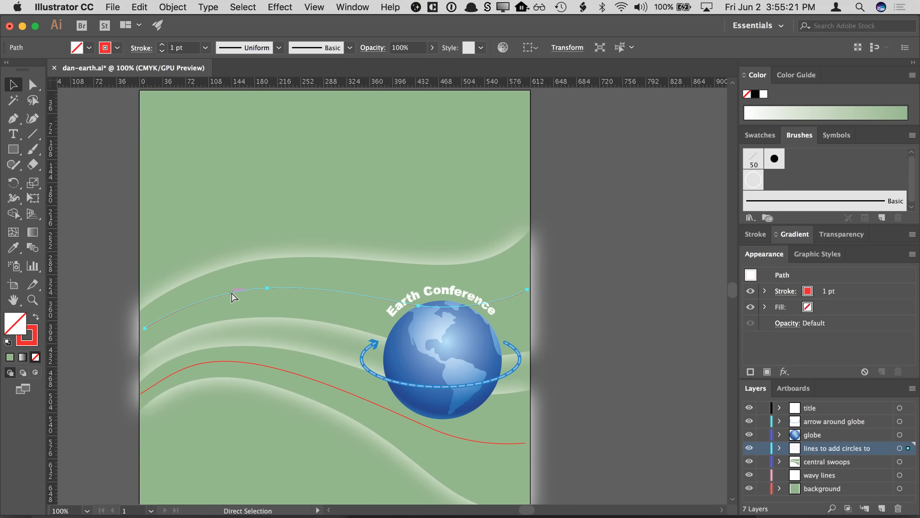
key(v)
key(super+equal)
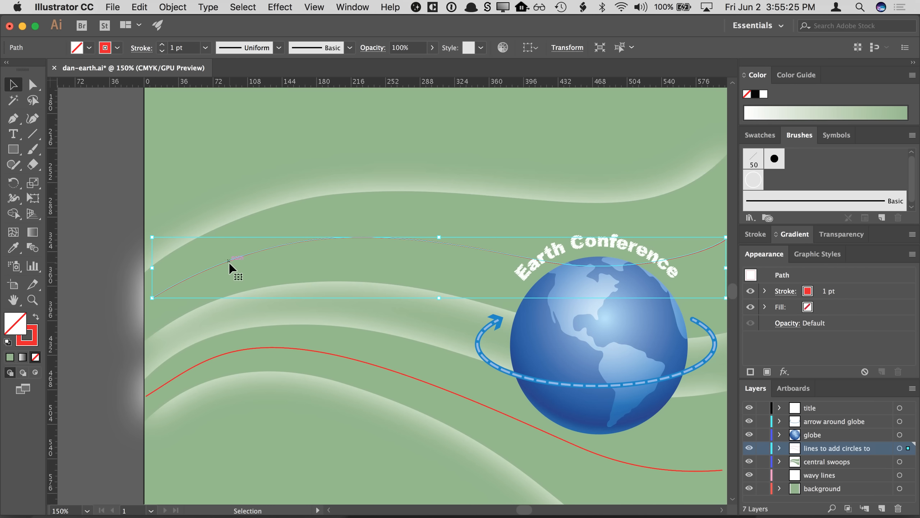
click(30, 340)
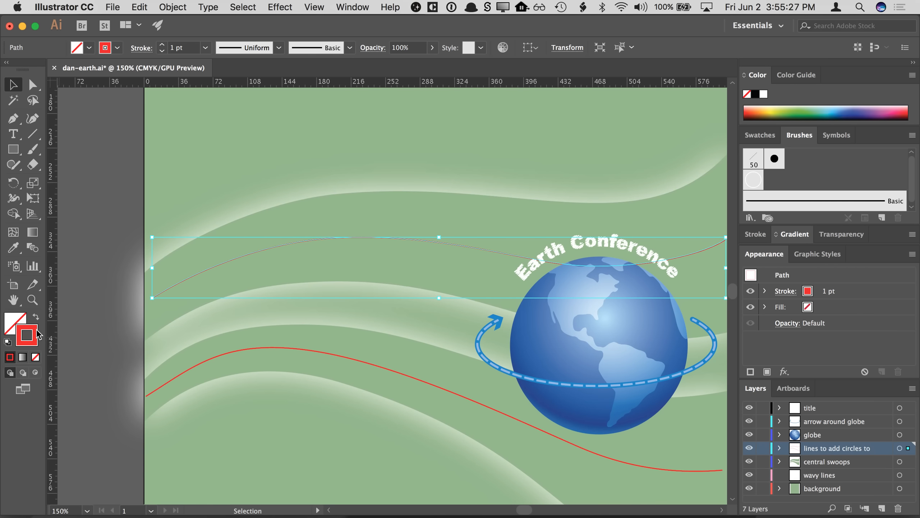
click(753, 181)
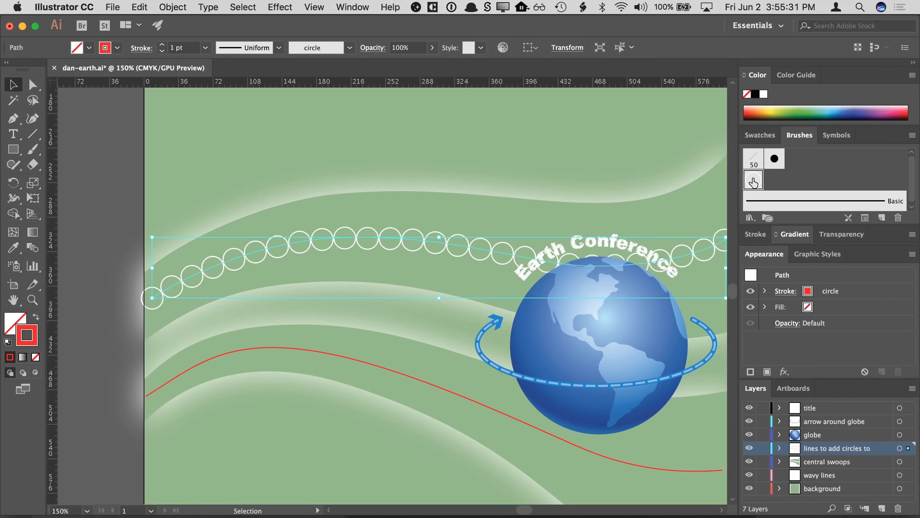
- Apply the circle brush to the lower red guide line as well
click(339, 356)
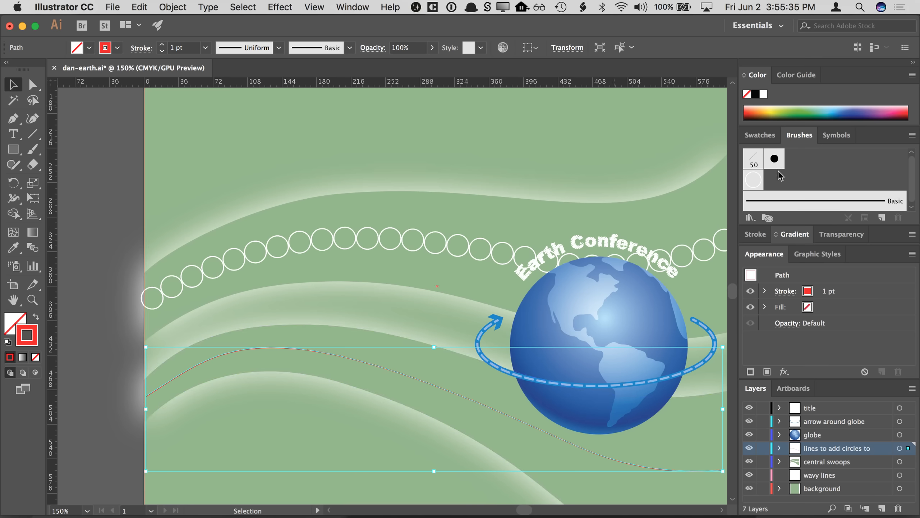
click(754, 181)
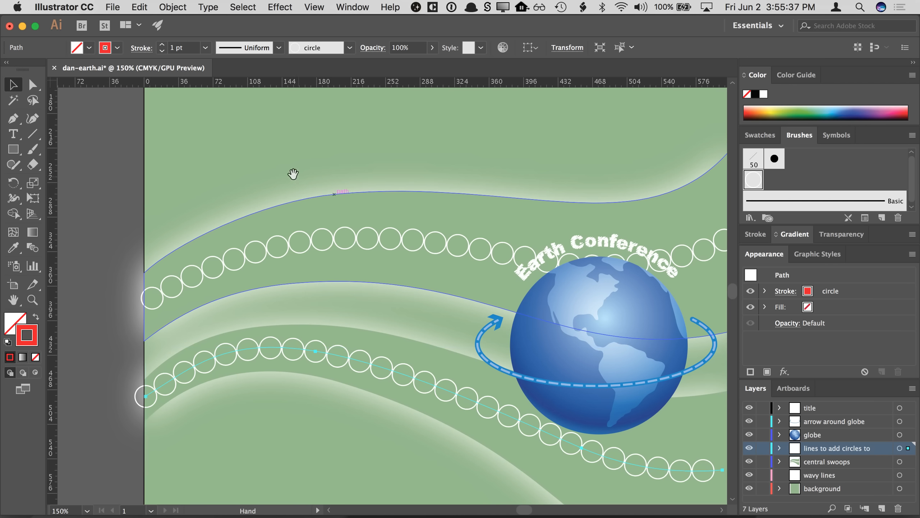
- Draw a test straight line with the Line tool, apply the circle brush to it, then delete it
scroll(293, 175, up, 1)
click(81, 147)
click(32, 134)
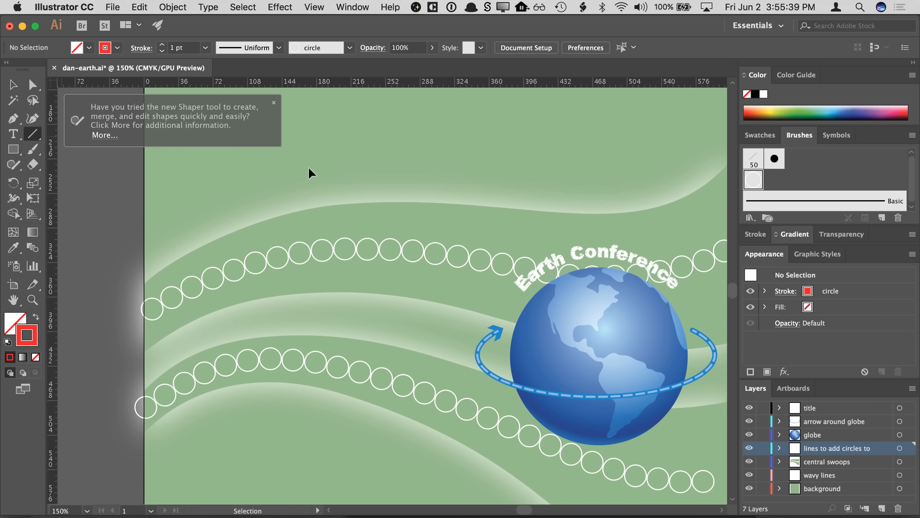
drag(230, 184, 423, 133)
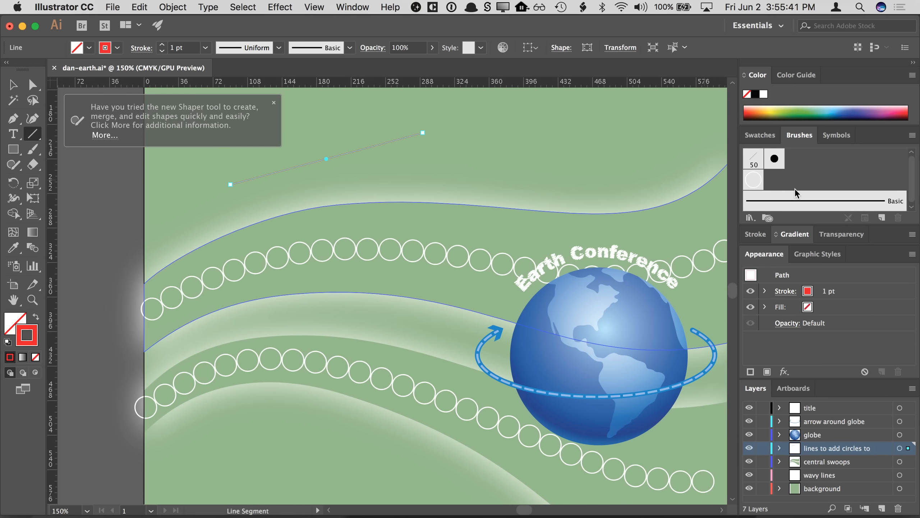
click(754, 183)
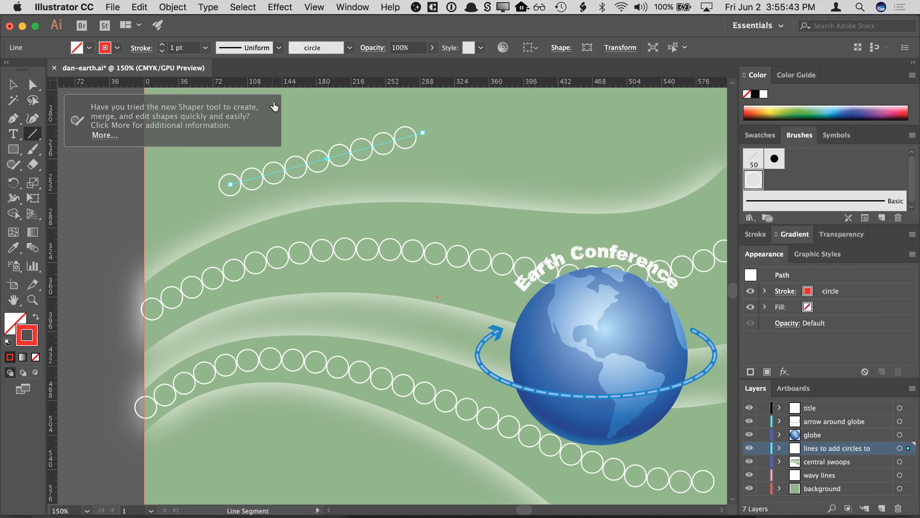
click(274, 102)
click(12, 84)
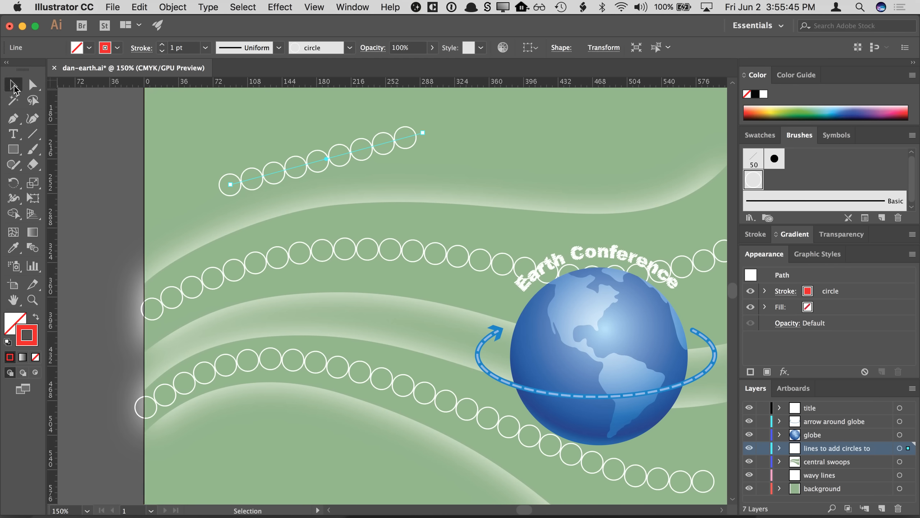
key(Delete)
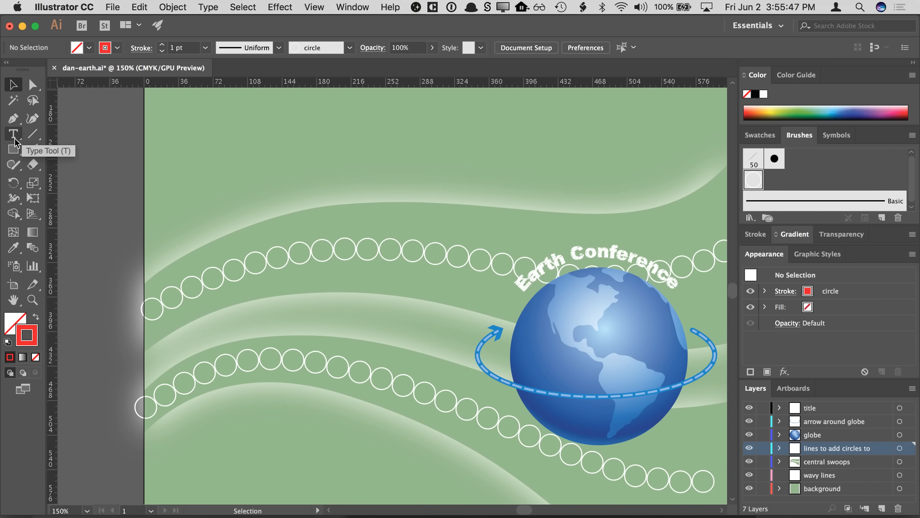
- Draw a short curved path with the Pen tool near the top and apply the circle brush to it
click(13, 117)
drag(222, 172, 225, 148)
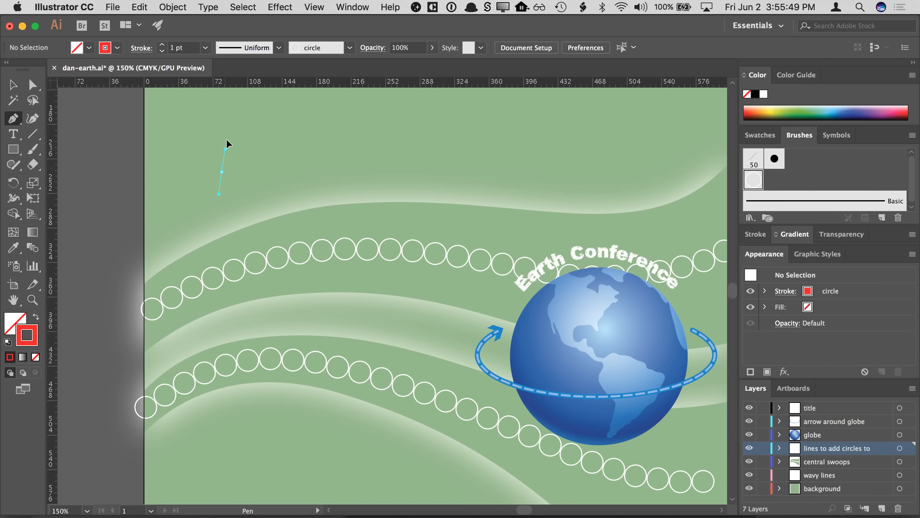
drag(332, 166, 335, 174)
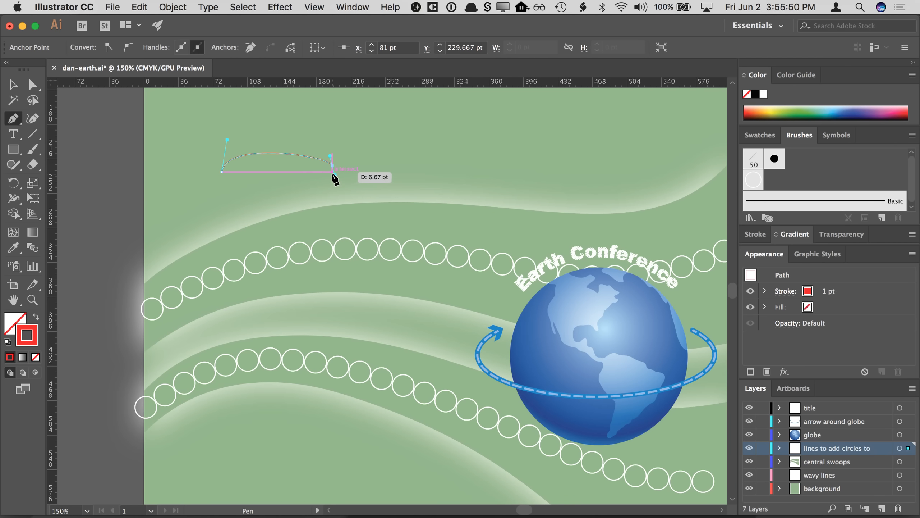
click(747, 180)
key(v)
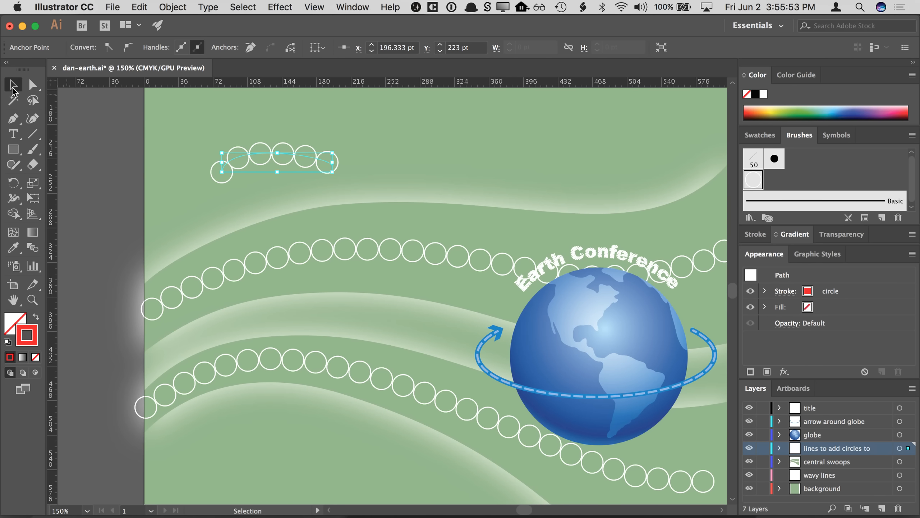
- Delete the short test curve drawn near the top of the artboard
click(122, 152)
click(242, 159)
key(Delete)
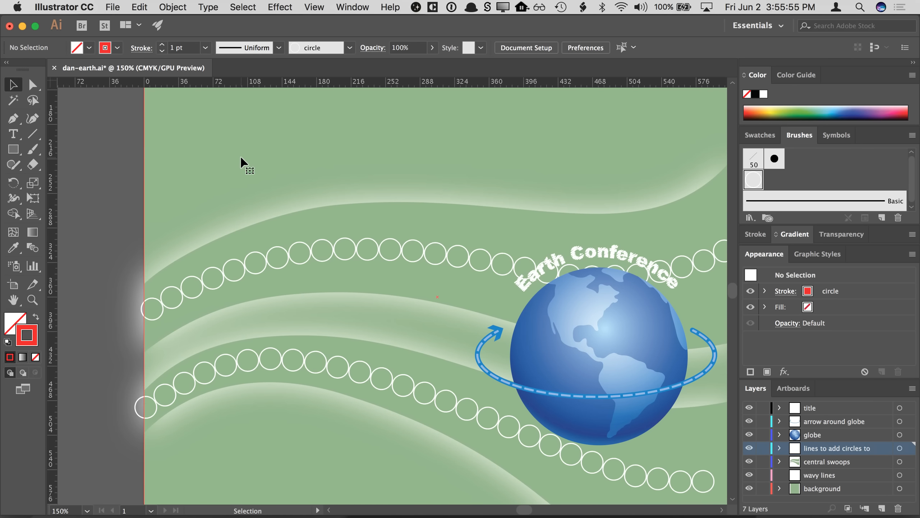
- Open the circle scatter brush options with preview on and try a larger size and about 180% spacing
drag(344, 259, 278, 251)
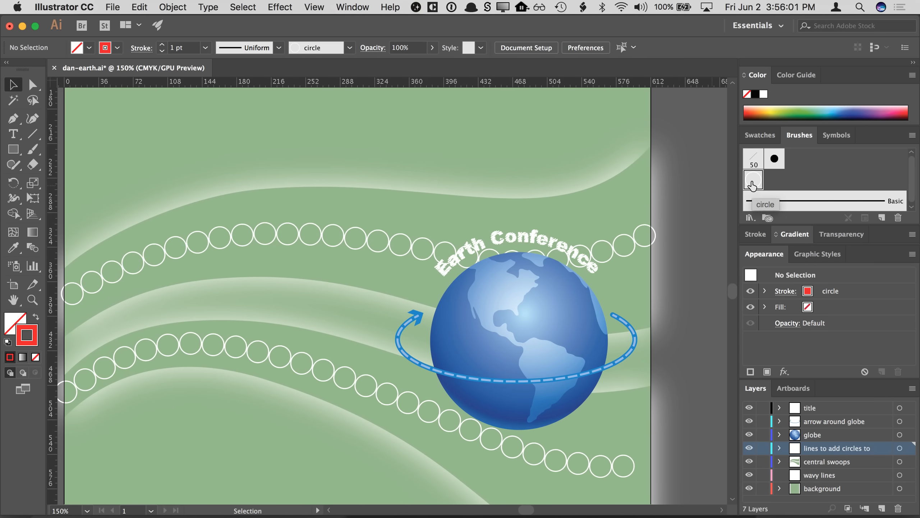
double_click(752, 182)
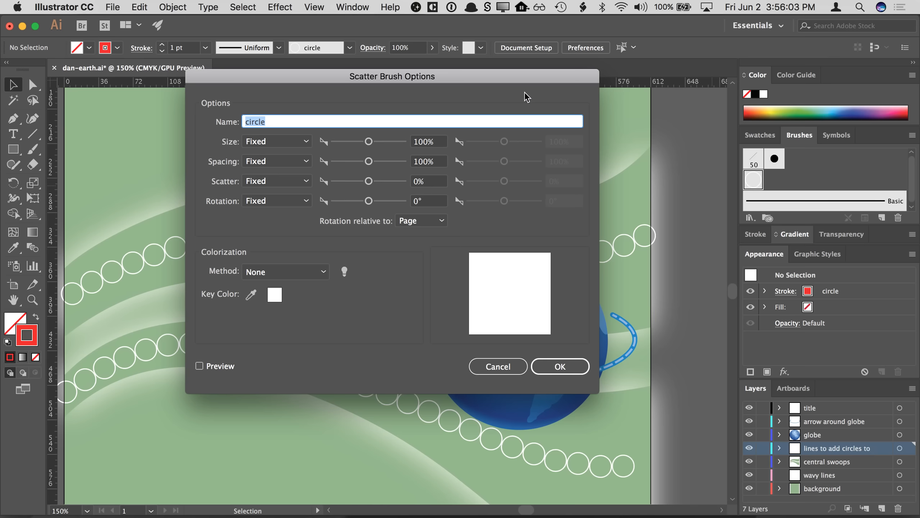
drag(512, 79, 674, 87)
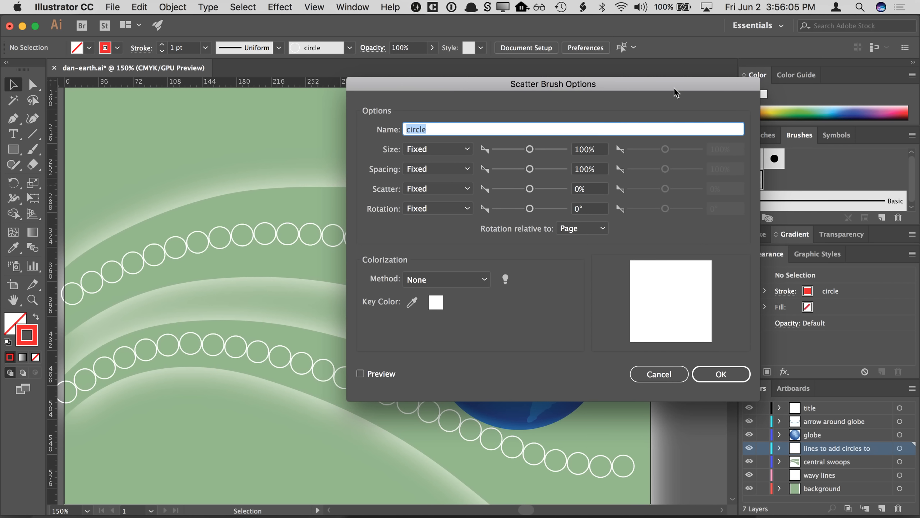
click(361, 374)
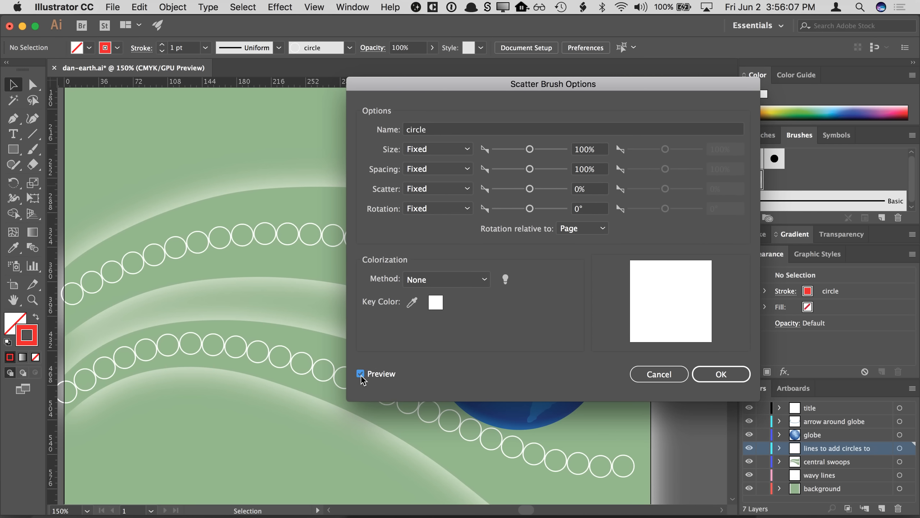
drag(424, 87, 471, 88)
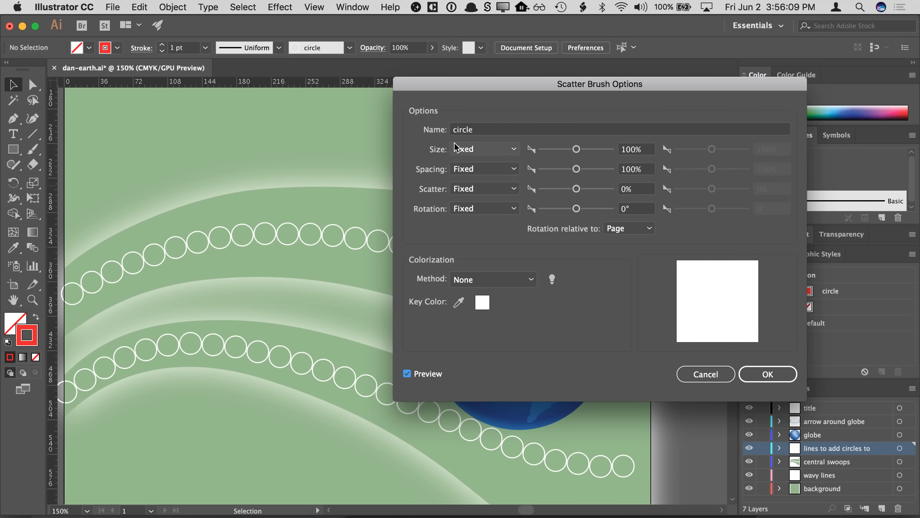
mouse_move(576, 149)
mouse_down()
mouse_move(562, 152)
mouse_move(580, 153)
mouse_up()
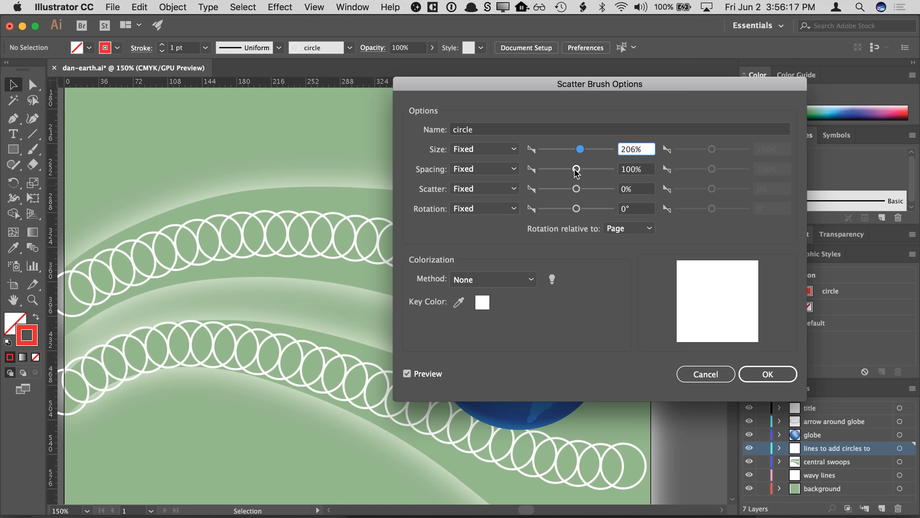
drag(581, 155, 580, 153)
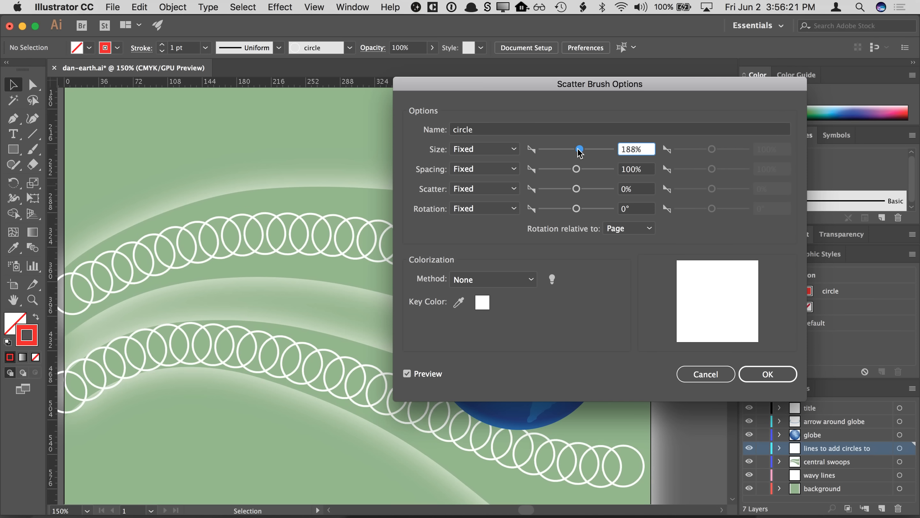
mouse_move(576, 169)
mouse_down()
mouse_move(567, 172)
mouse_move(583, 170)
mouse_move(570, 149)
mouse_move(579, 170)
mouse_up()
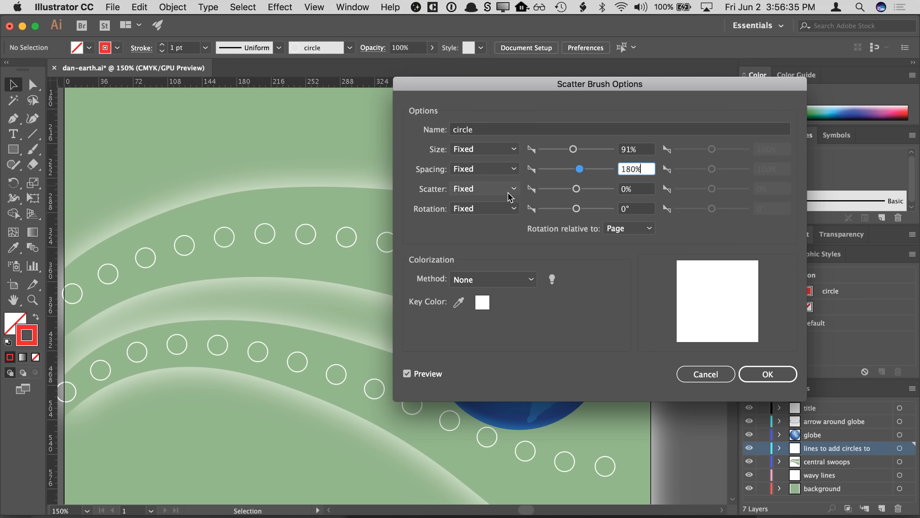
- Set the scatter to 0% and switch Size, Spacing and Scatter to Random
drag(576, 189, 575, 189)
text(0)
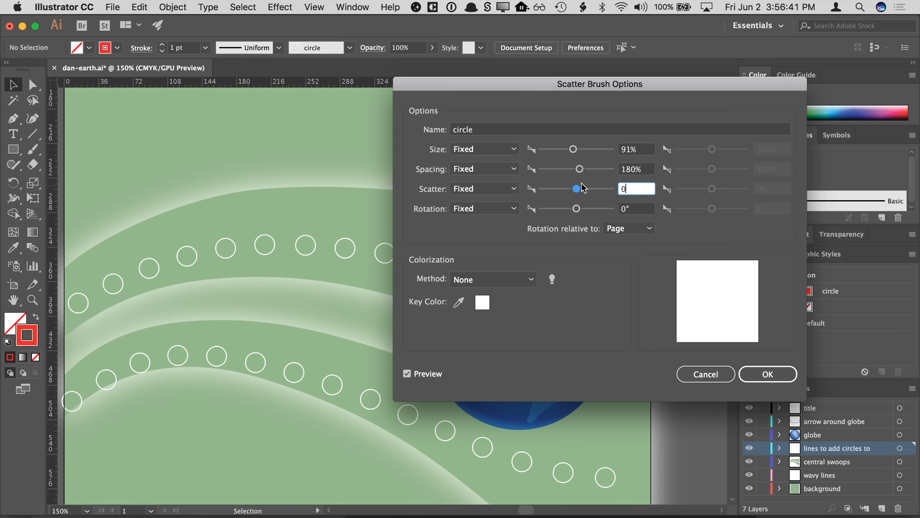
key(Tab)
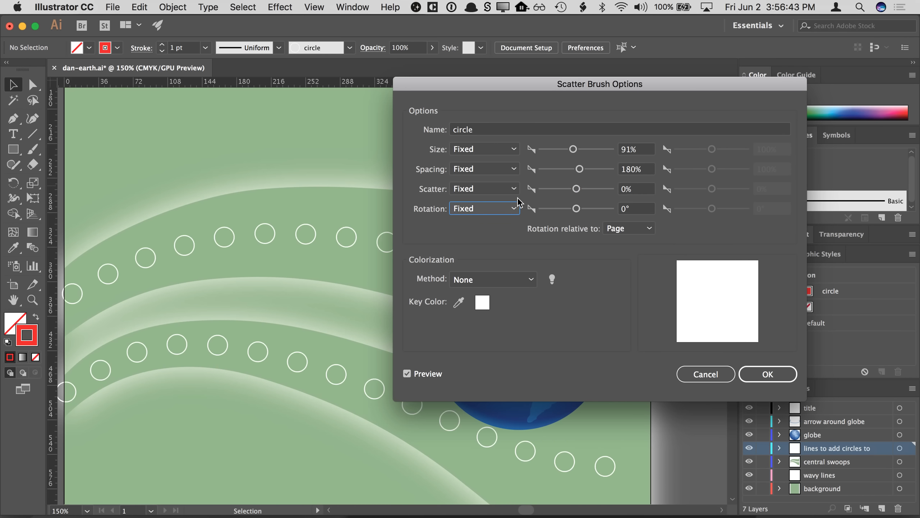
click(506, 150)
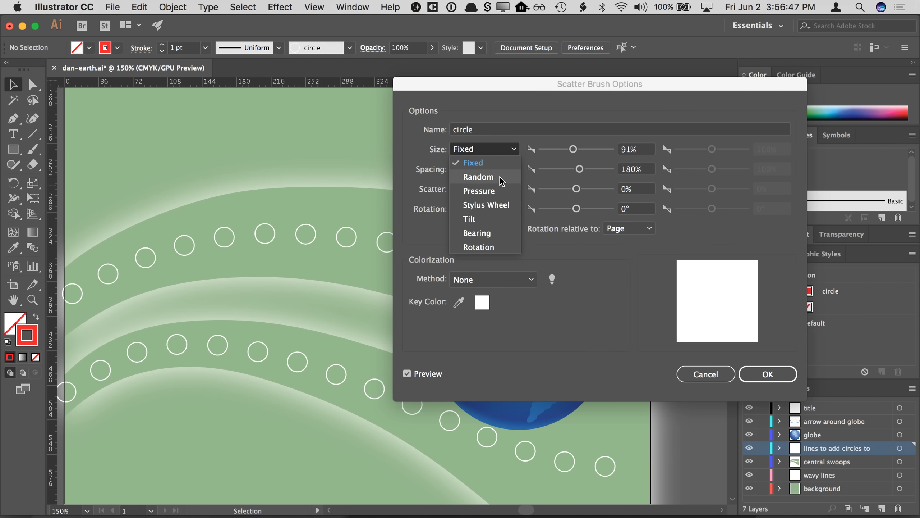
click(501, 180)
click(501, 170)
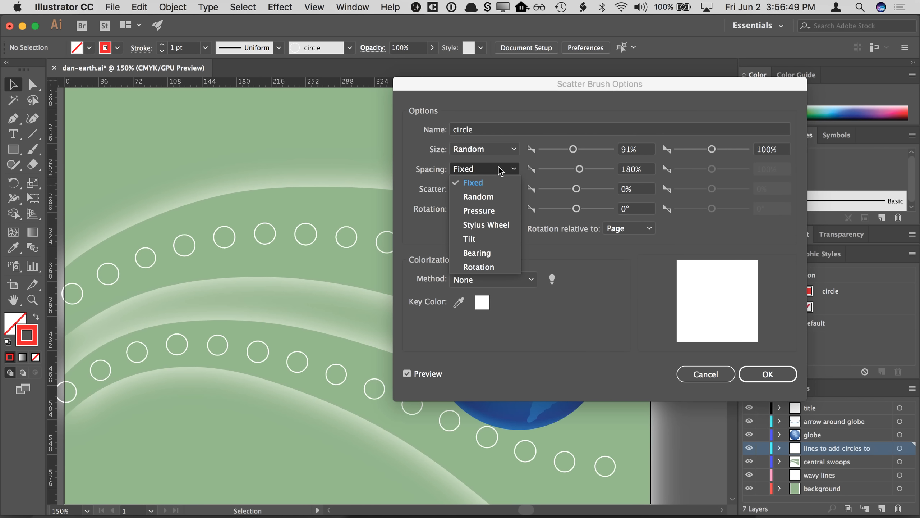
click(500, 197)
click(501, 191)
click(497, 219)
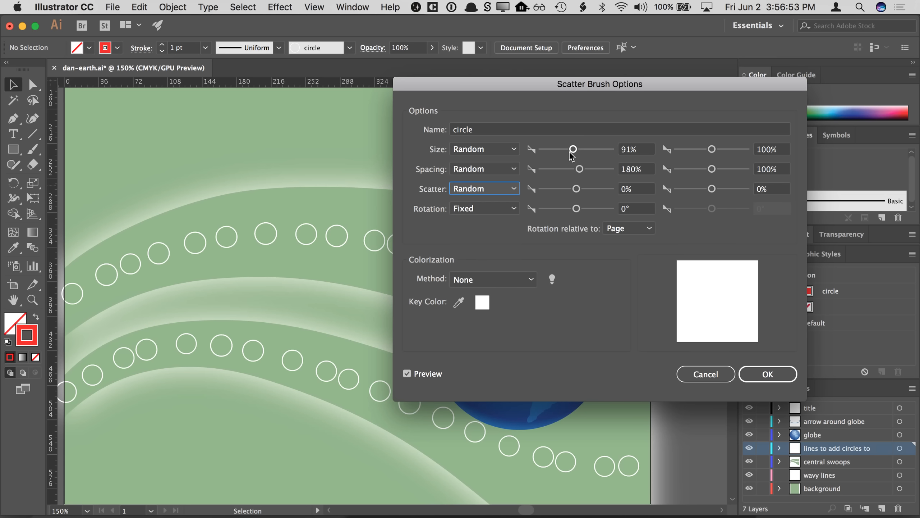
- Set random ranges: size 50% to 350%, spacing about 81% to 428%, scatter about -260% to 305%
drag(571, 150, 558, 153)
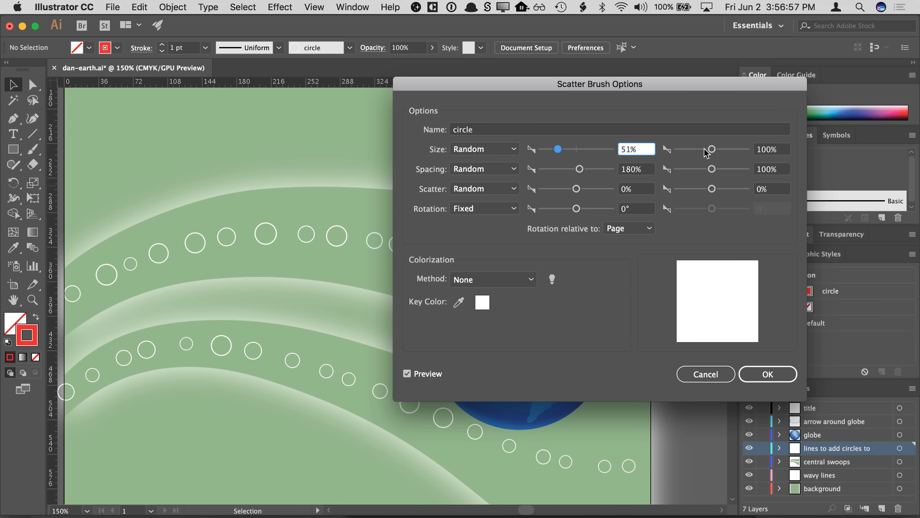
drag(711, 149, 721, 149)
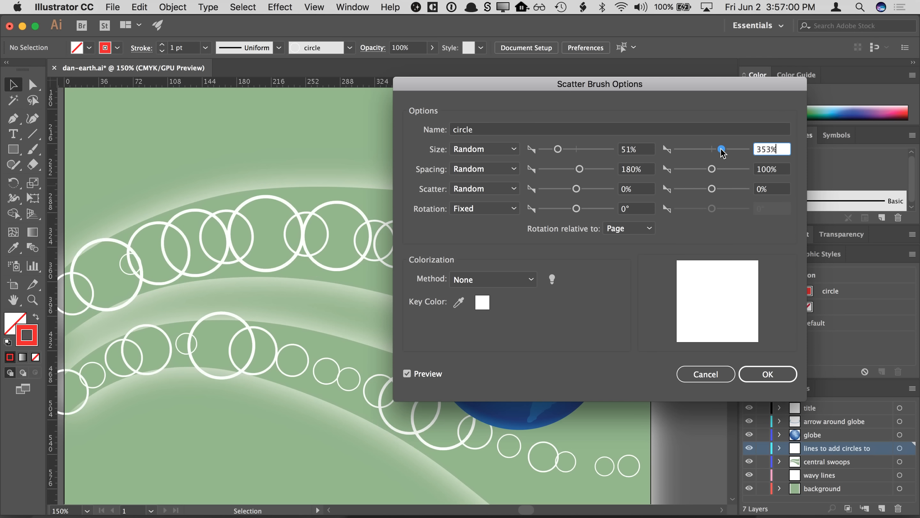
click(635, 153)
text(50)
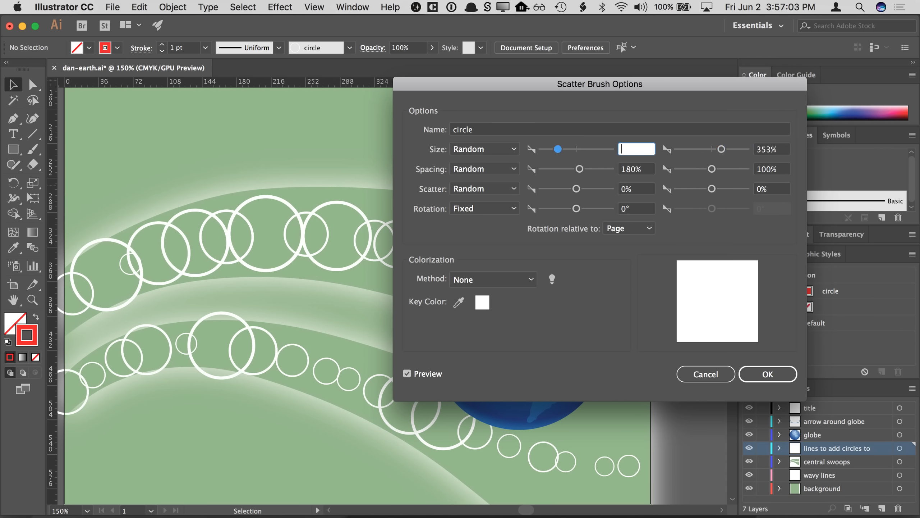
key(Tab)
text(350)
key(Tab)
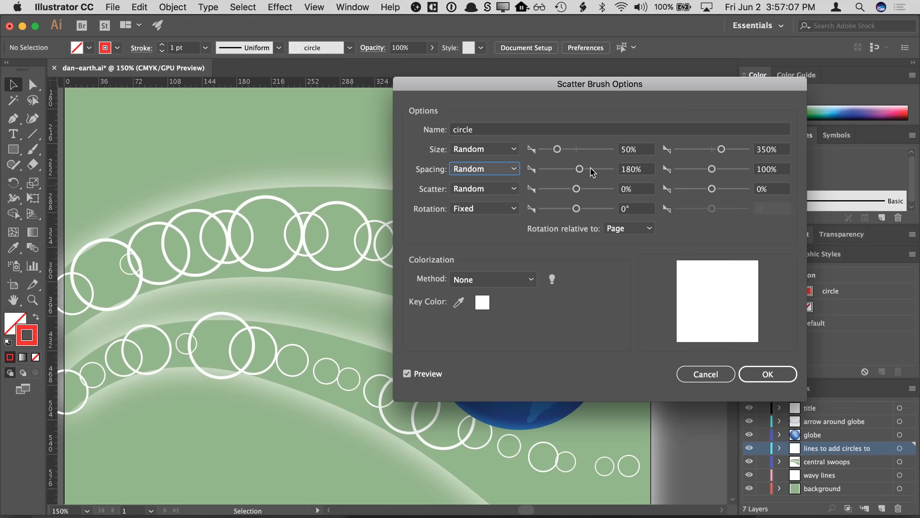
drag(580, 169, 569, 173)
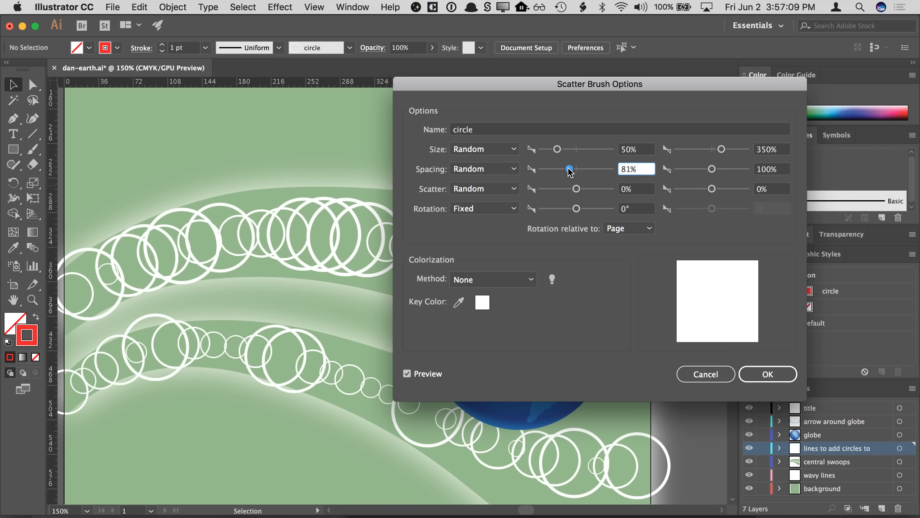
drag(712, 169, 725, 171)
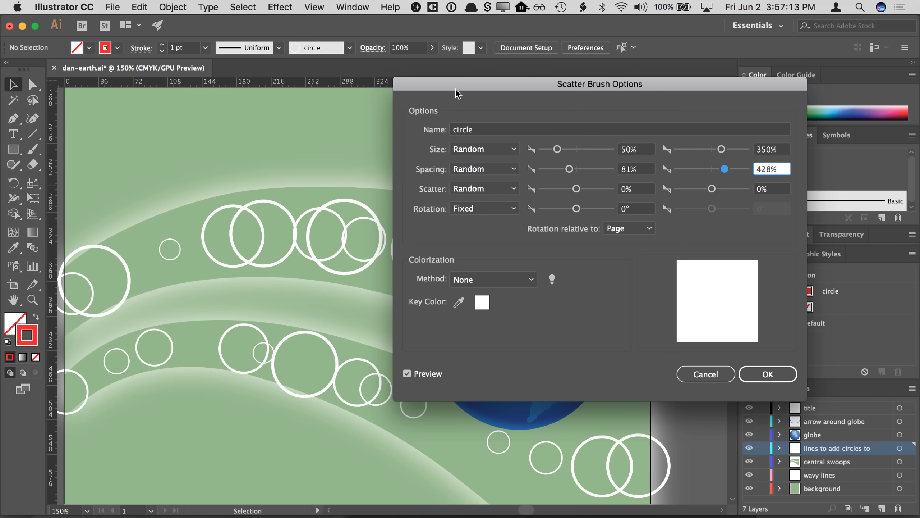
drag(456, 89, 528, 62)
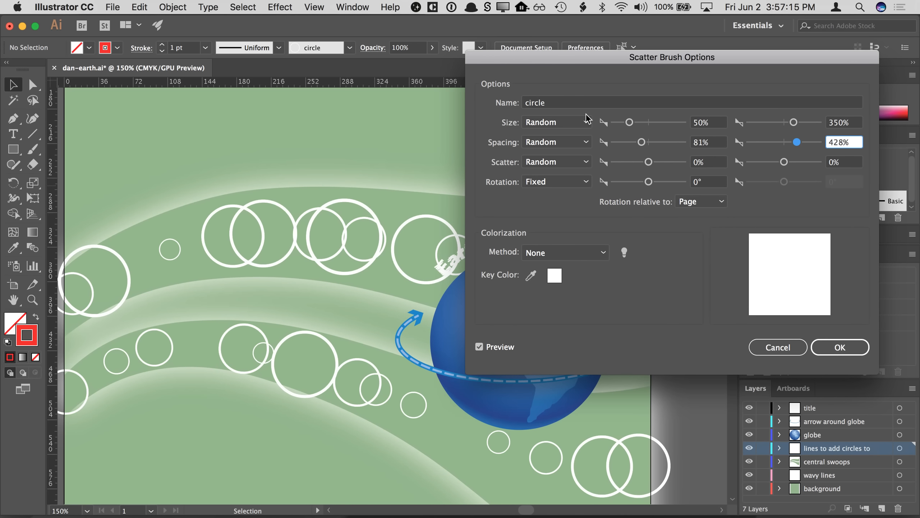
drag(648, 166, 641, 166)
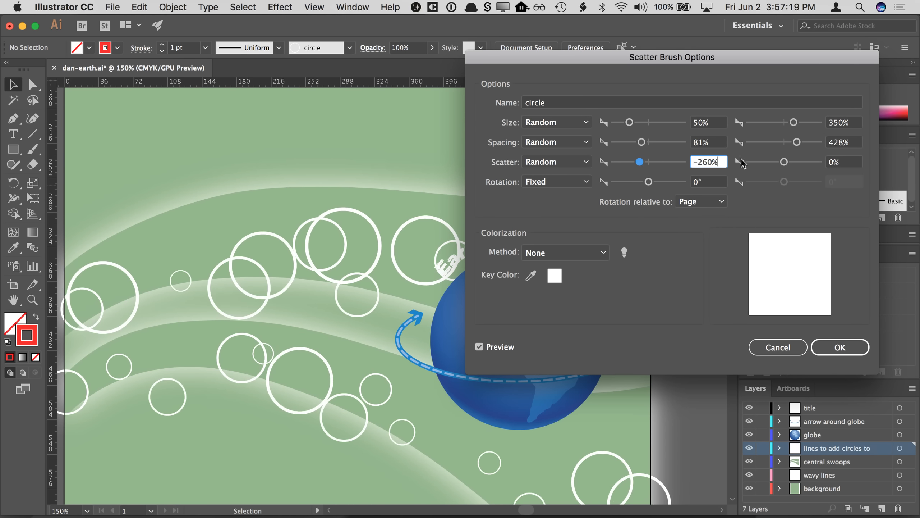
drag(784, 162, 793, 165)
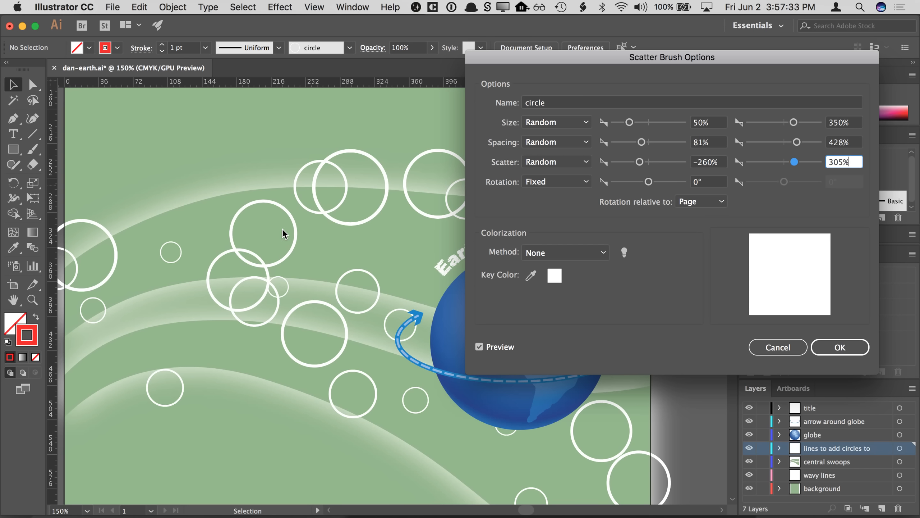
- Reset rotation to 0°, return Size and Spacing to Fixed, and cancel the brush options
click(570, 181)
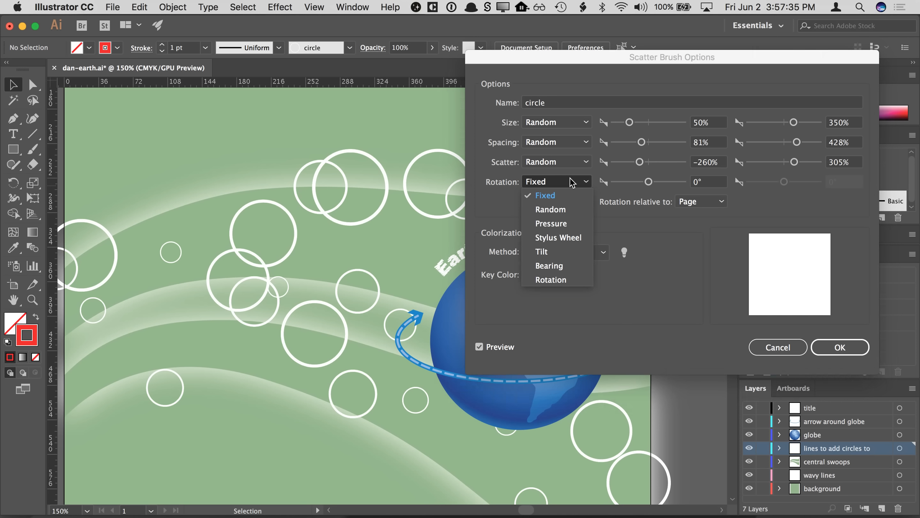
click(571, 181)
mouse_move(648, 181)
mouse_down()
mouse_move(658, 183)
mouse_move(642, 185)
mouse_up()
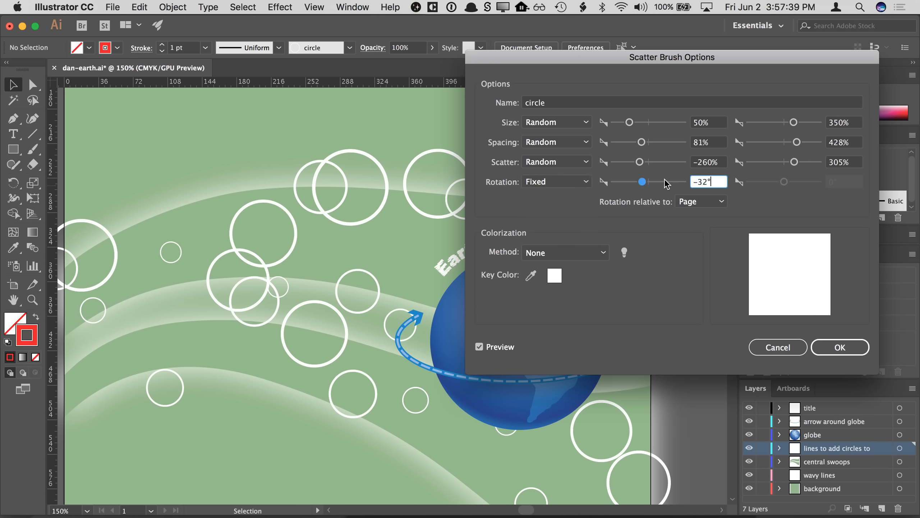
drag(713, 182, 685, 181)
text(0)
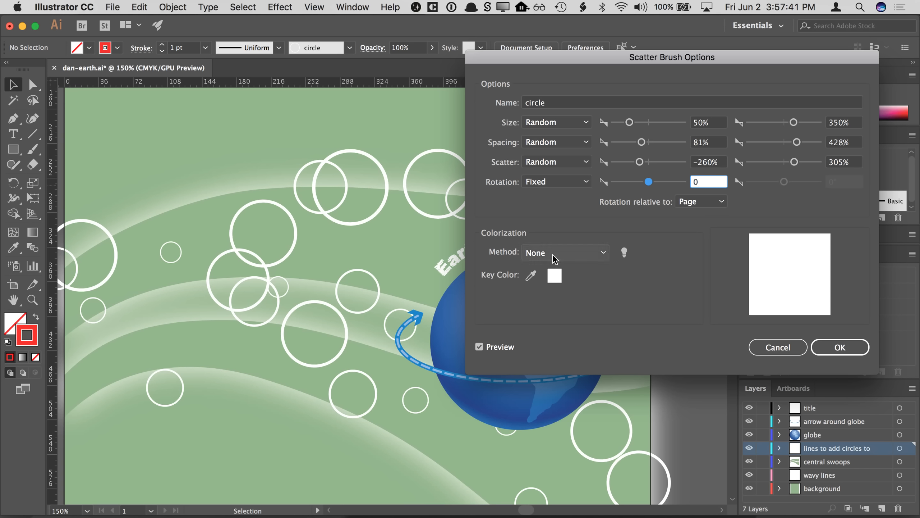
key(Tab)
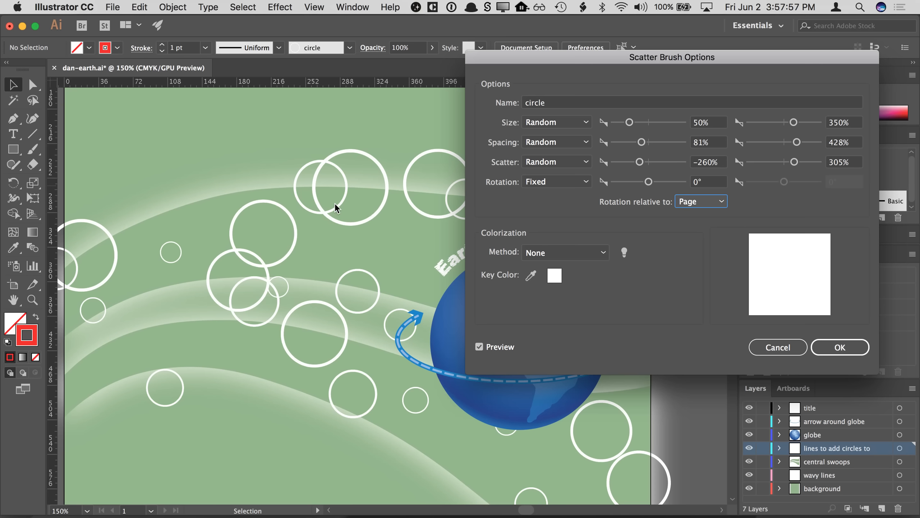
click(702, 183)
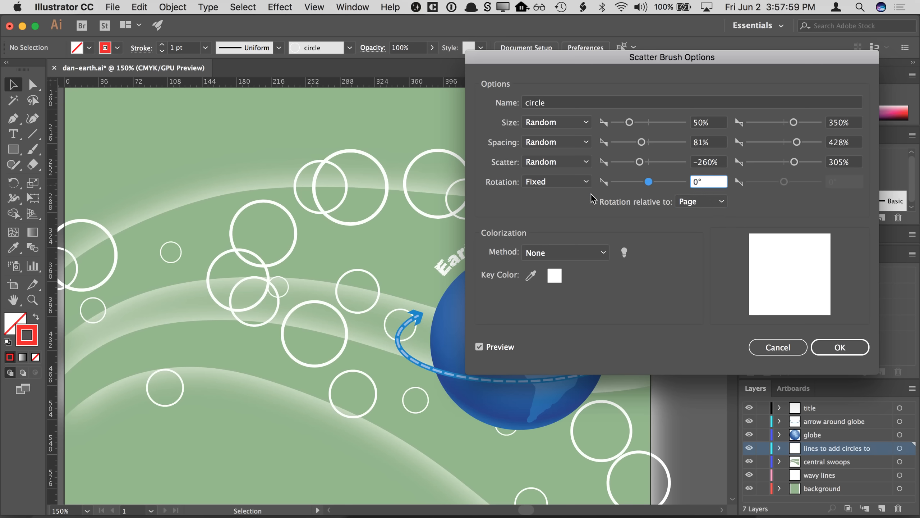
click(584, 123)
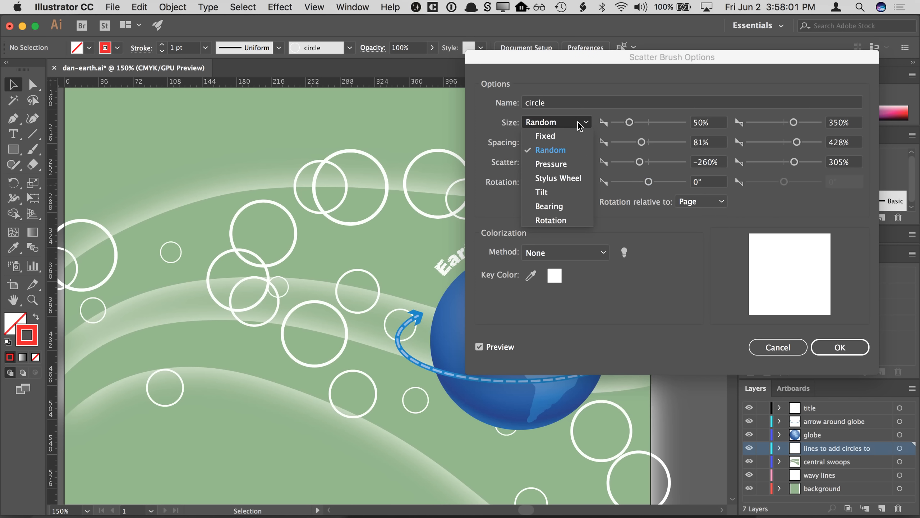
click(576, 136)
click(572, 142)
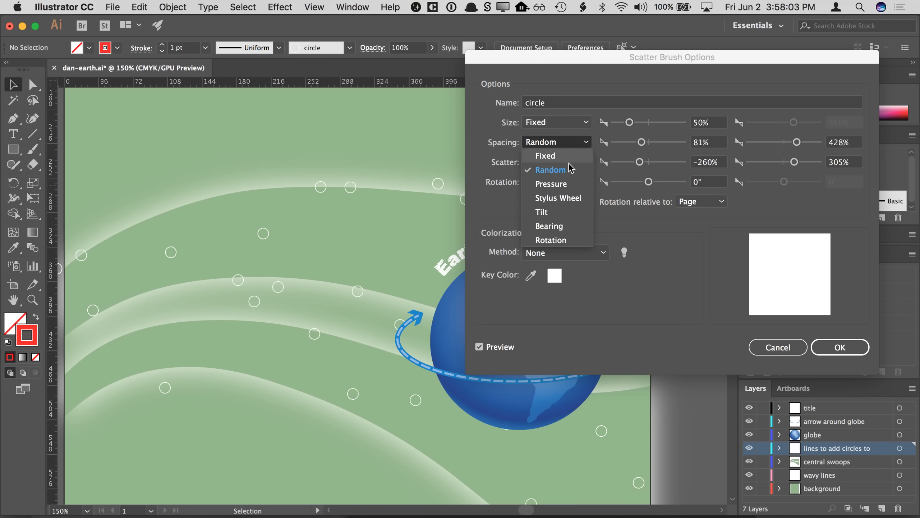
click(761, 346)
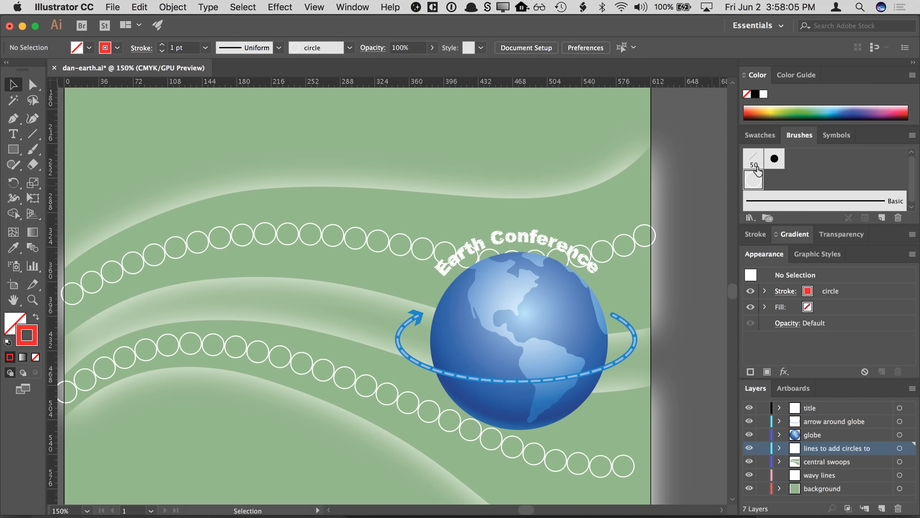
- Edit the circle brush to about 114% size and 195% spacing and apply the changes to existing strokes
double_click(754, 184)
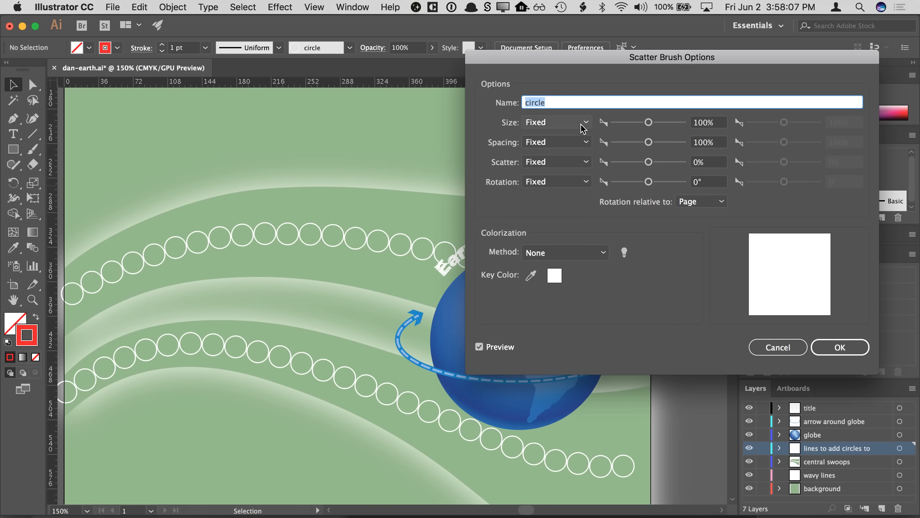
mouse_move(649, 123)
mouse_down()
mouse_move(658, 144)
mouse_move(648, 124)
mouse_up()
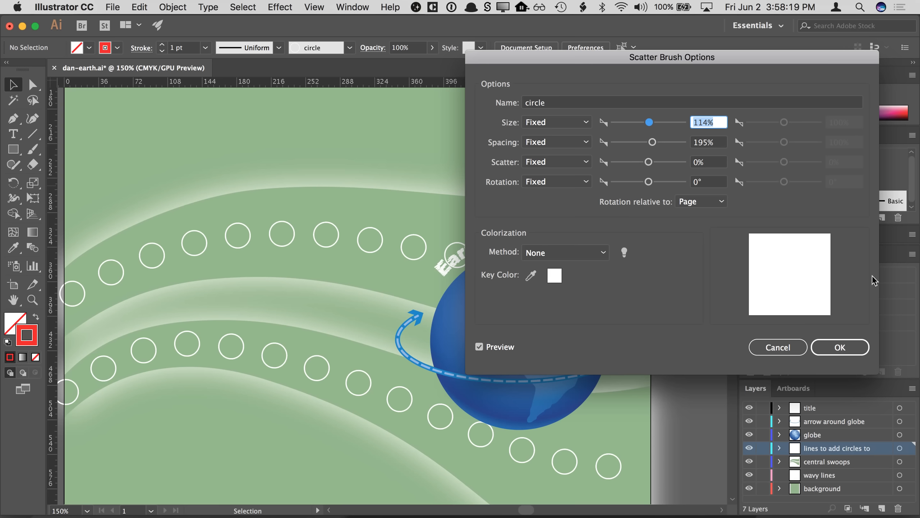
click(849, 349)
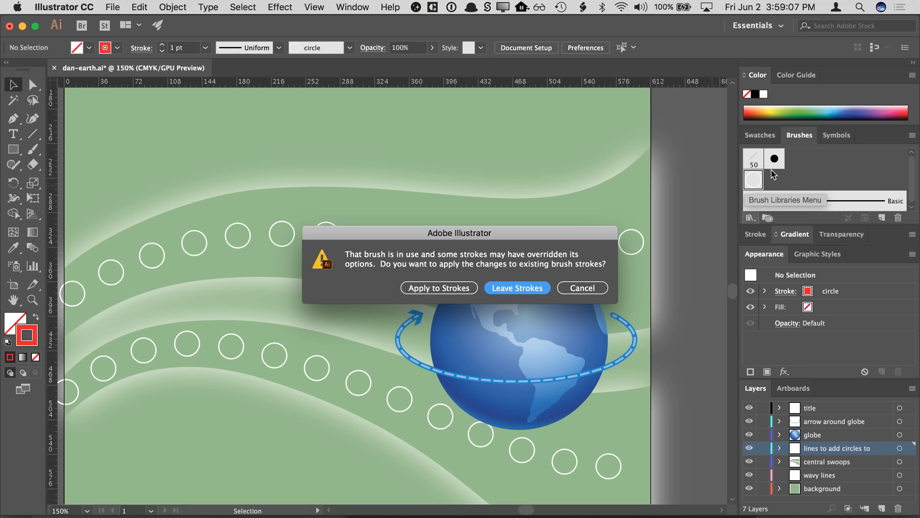
click(462, 285)
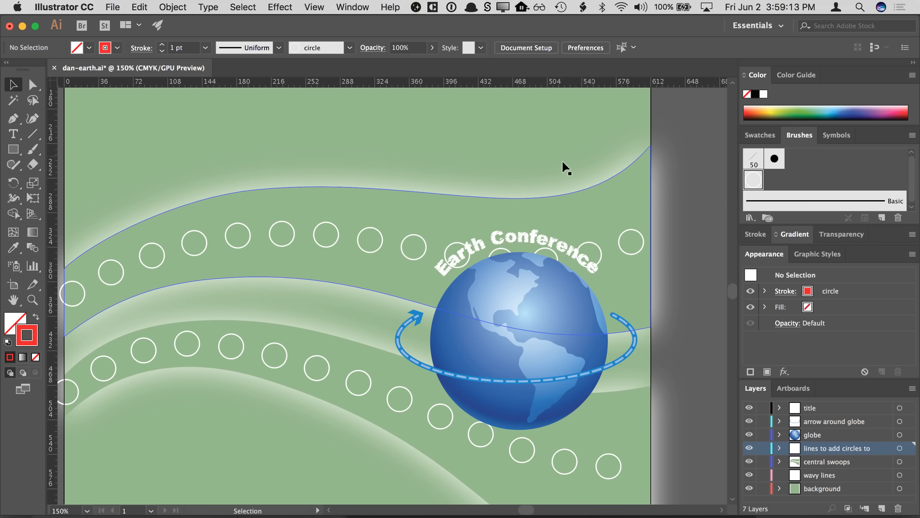
click(13, 149)
mouse_move(184, 129)
mouse_down()
mouse_move(226, 170)
mouse_move(208, 155)
mouse_move(741, 152)
mouse_move(744, 180)
mouse_up()
click(13, 84)
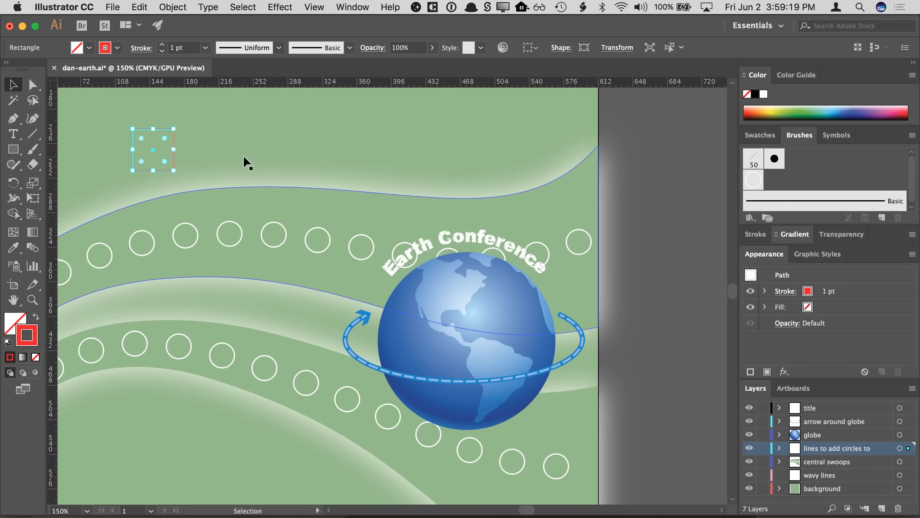
drag(175, 145, 783, 179)
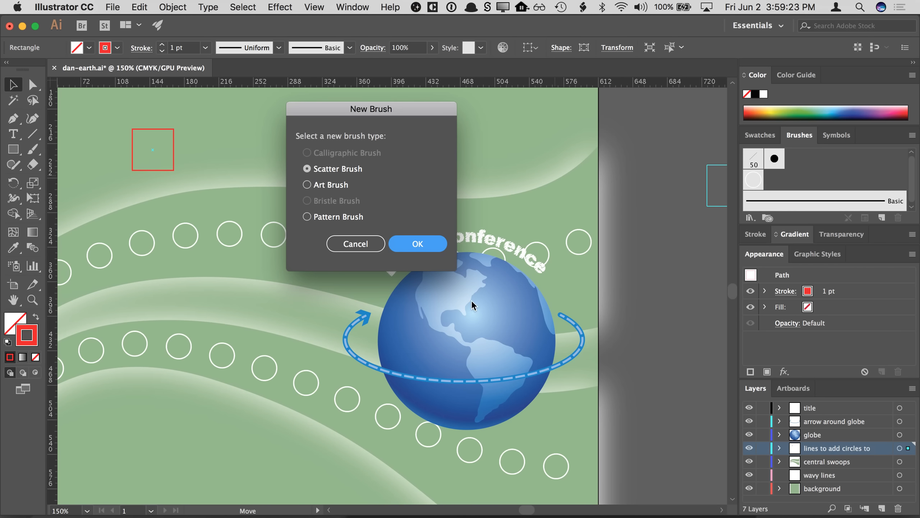
click(376, 242)
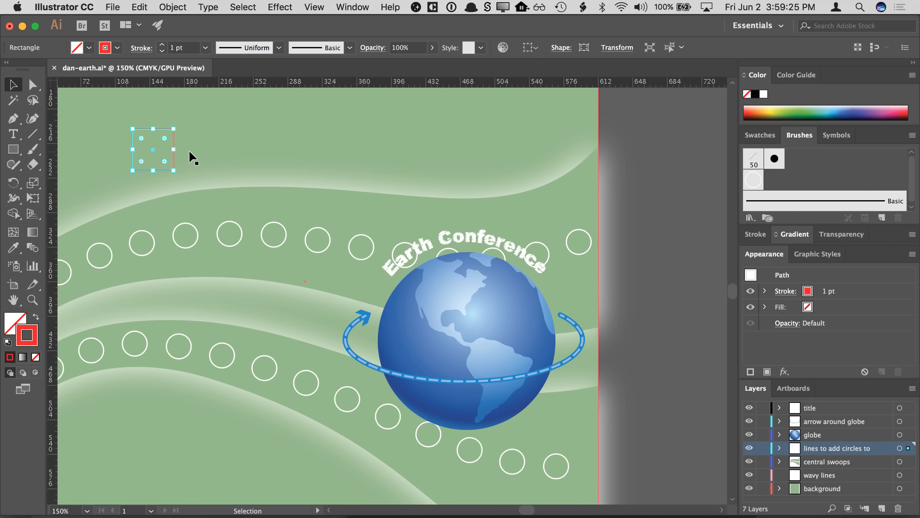
key(Delete)
- Select both circle-brush guide paths and lower their opacity to 35%
drag(308, 148, 415, 140)
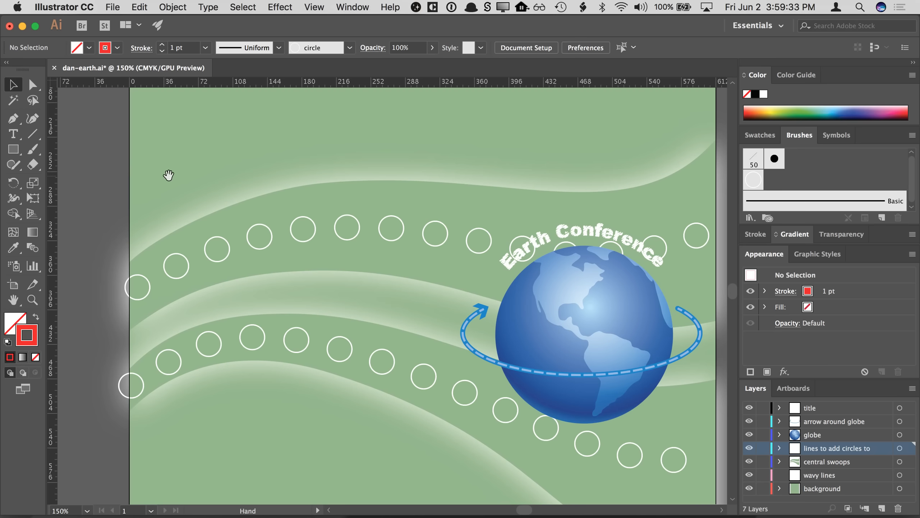
drag(169, 174, 146, 174)
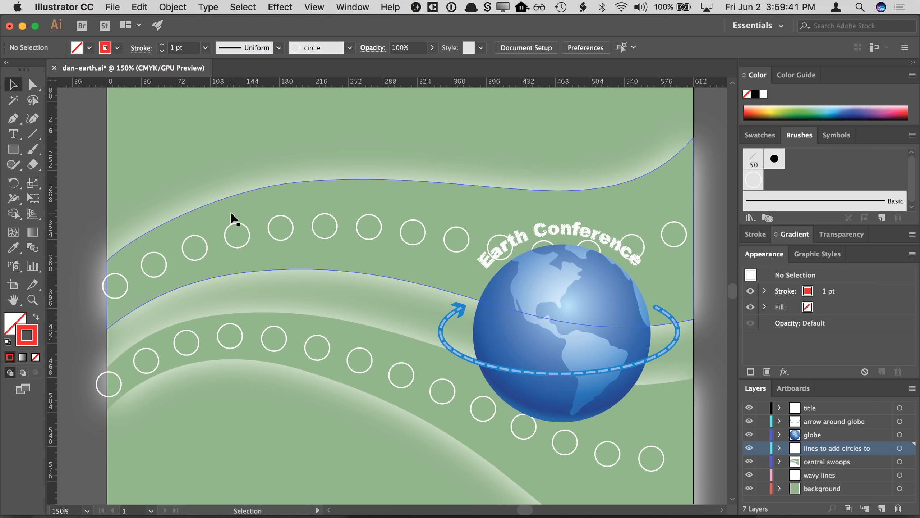
click(277, 227)
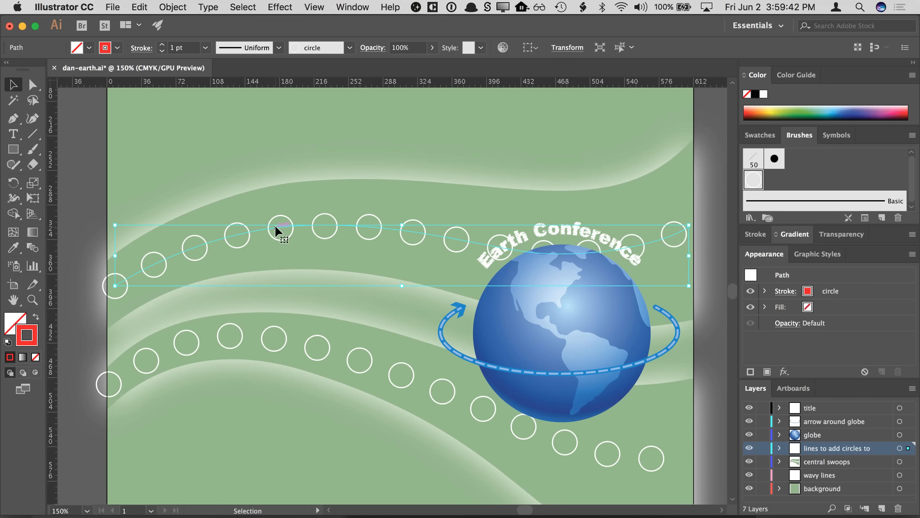
shift+click(266, 340)
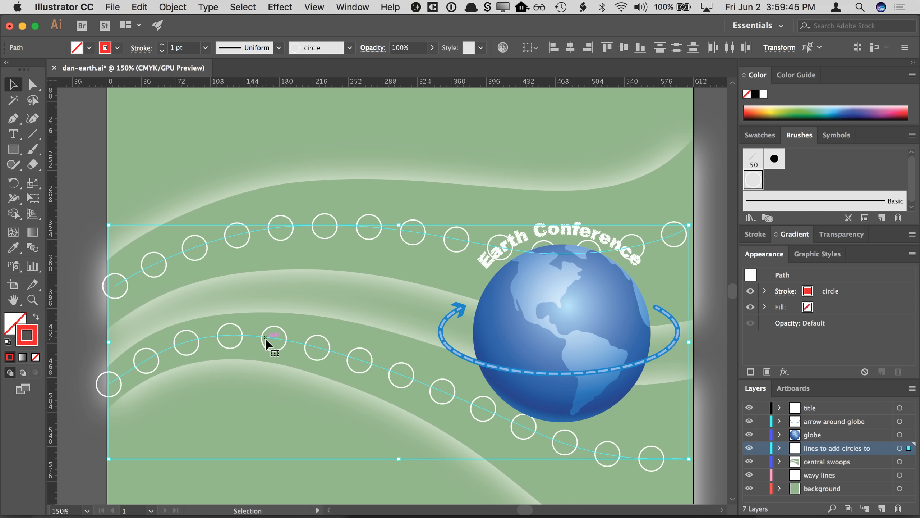
click(784, 322)
click(787, 347)
drag(787, 362, 755, 361)
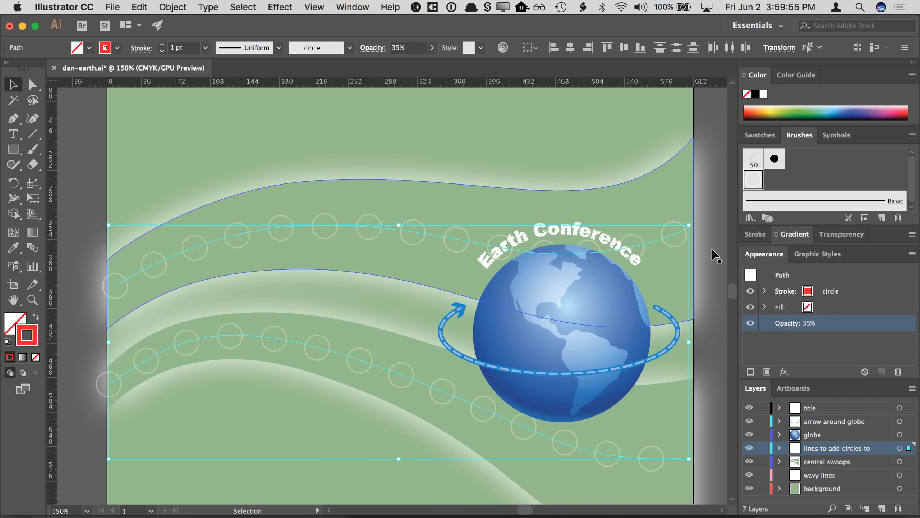
click(719, 120)
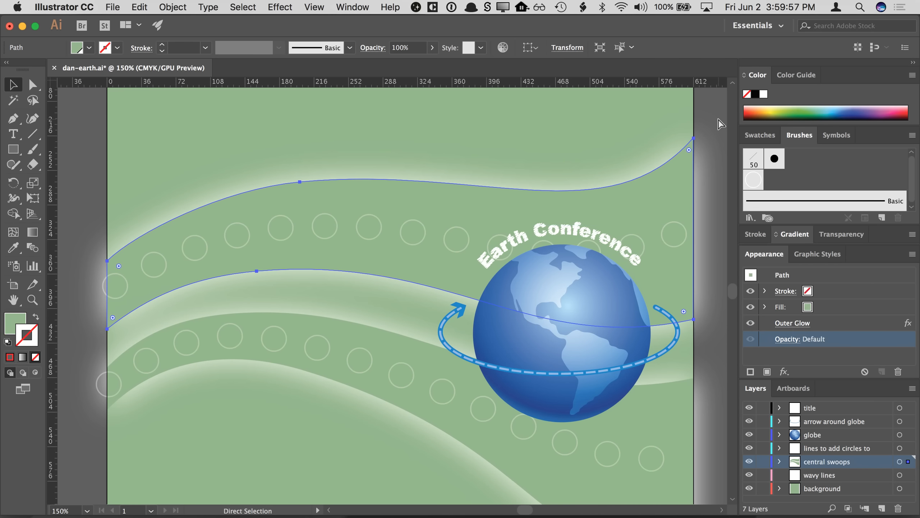
key(super+minus)
click(654, 182)
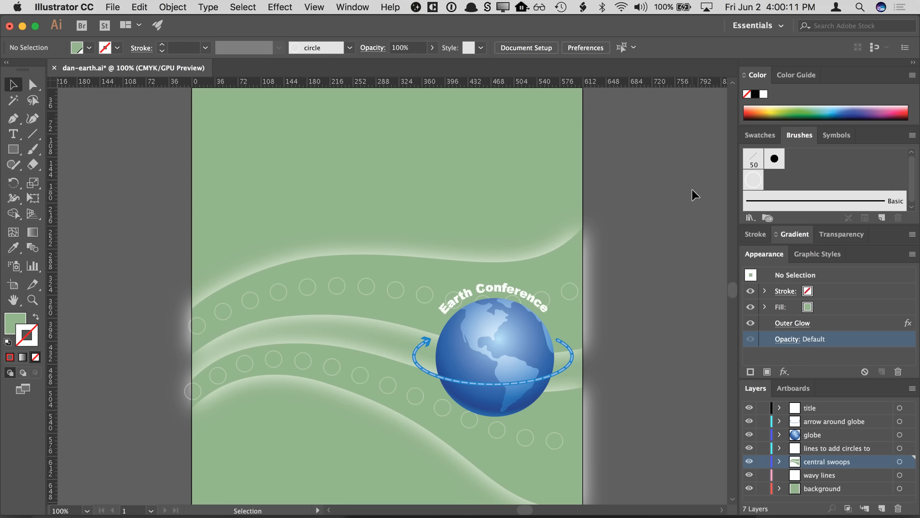
- Switch to Chrome and open the 5 Min Break Timer bookmark in a new tab
click(164, 497)
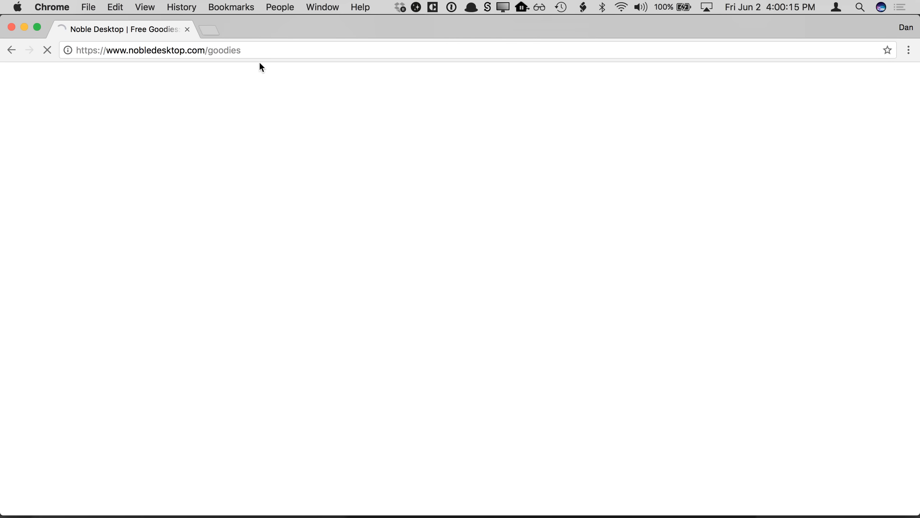
click(209, 29)
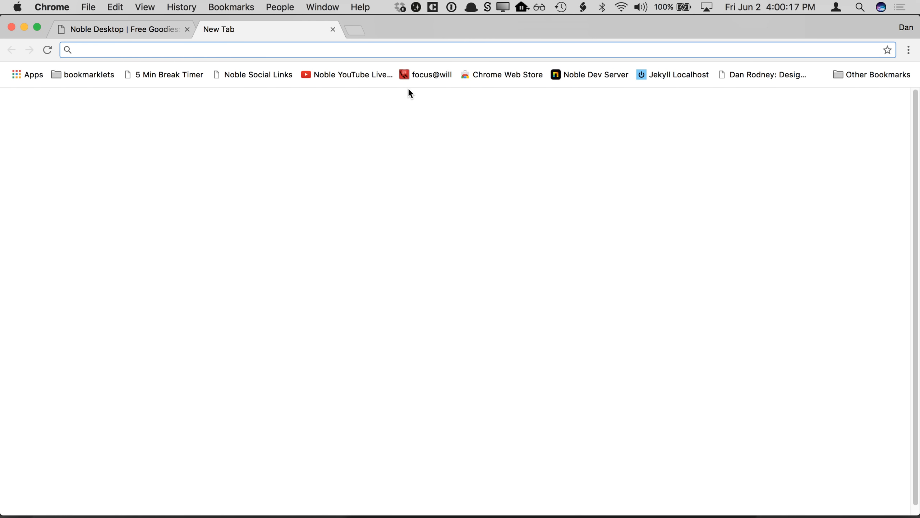
click(184, 75)
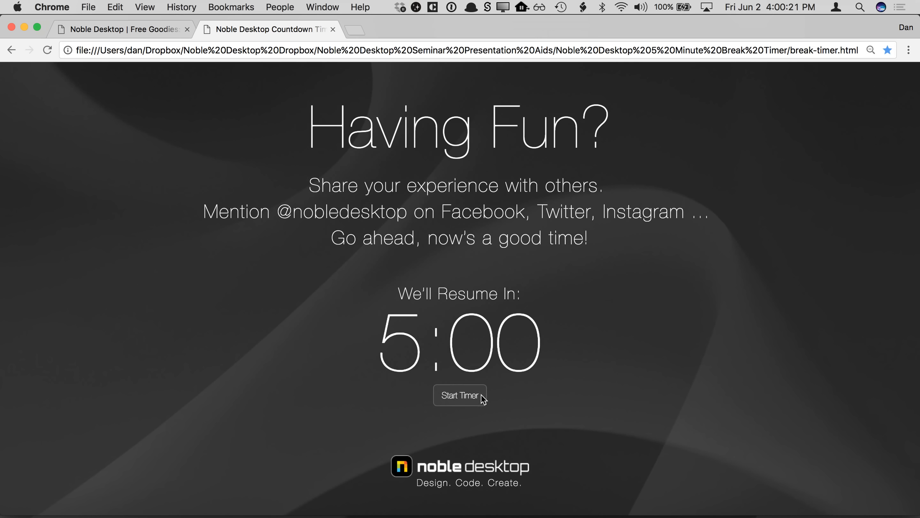
click(482, 398)
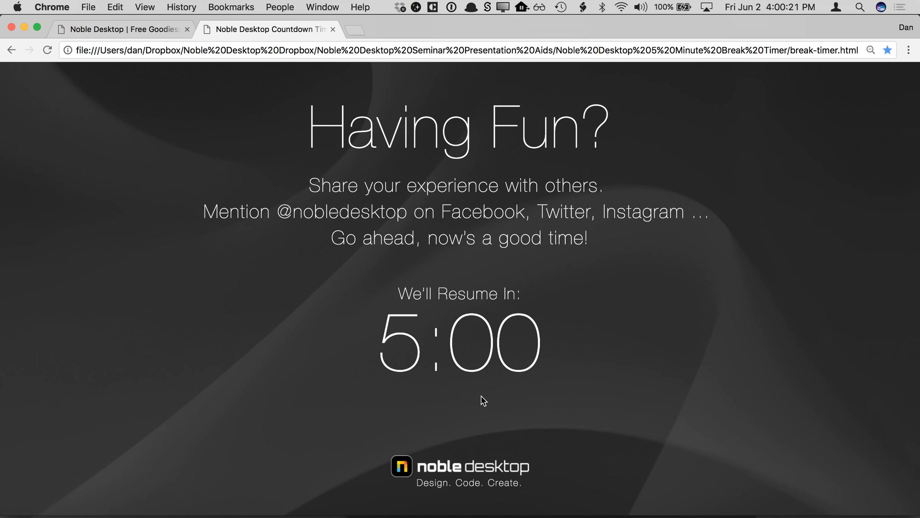
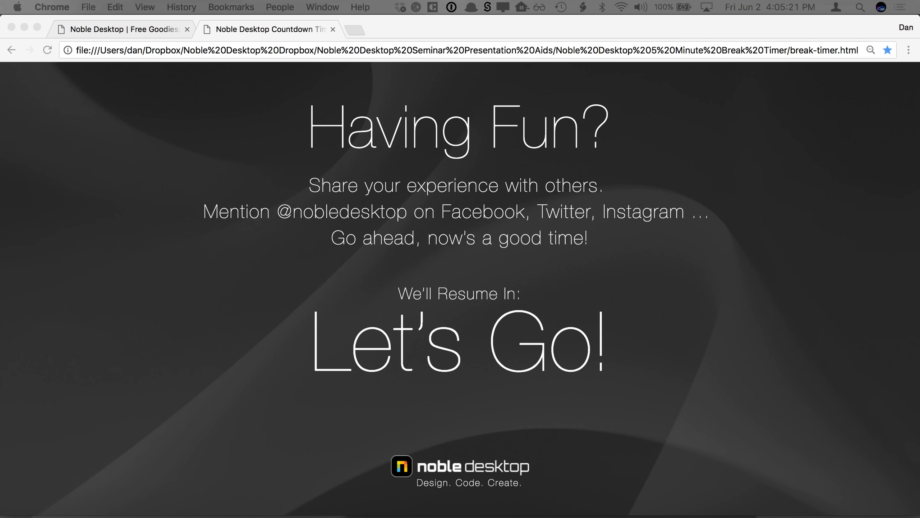
- Close the break timer tab and switch back to Illustrator
click(334, 28)
click(334, 29)
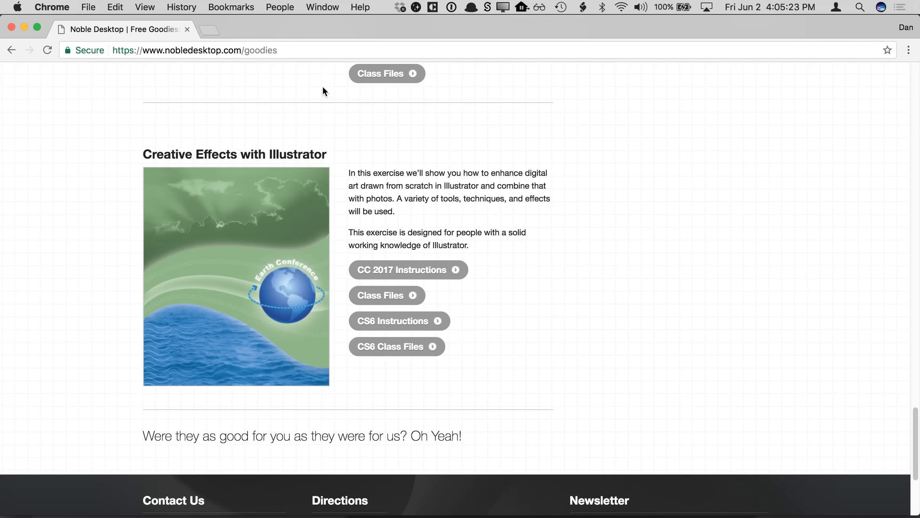
key(super+Tab)
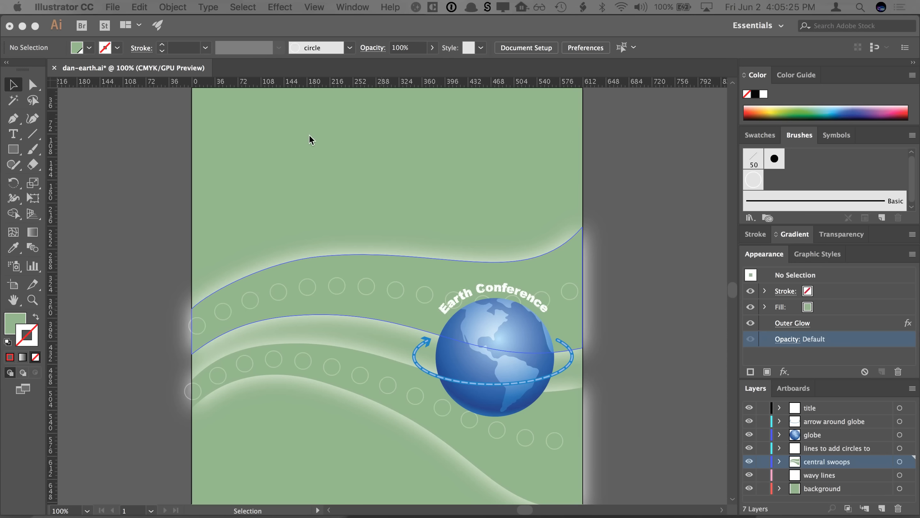
click(163, 494)
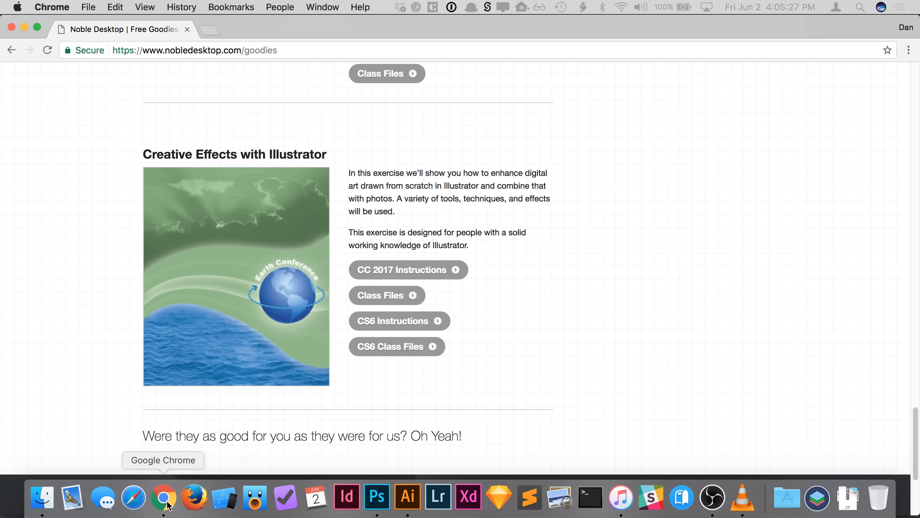
click(24, 27)
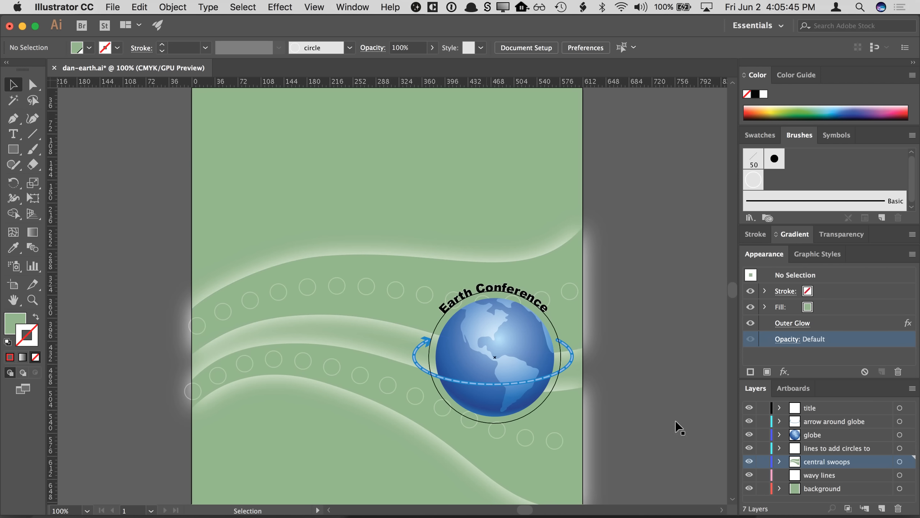
- Target the background layer and choose sun-clouds.tif to place as a linked file
click(849, 490)
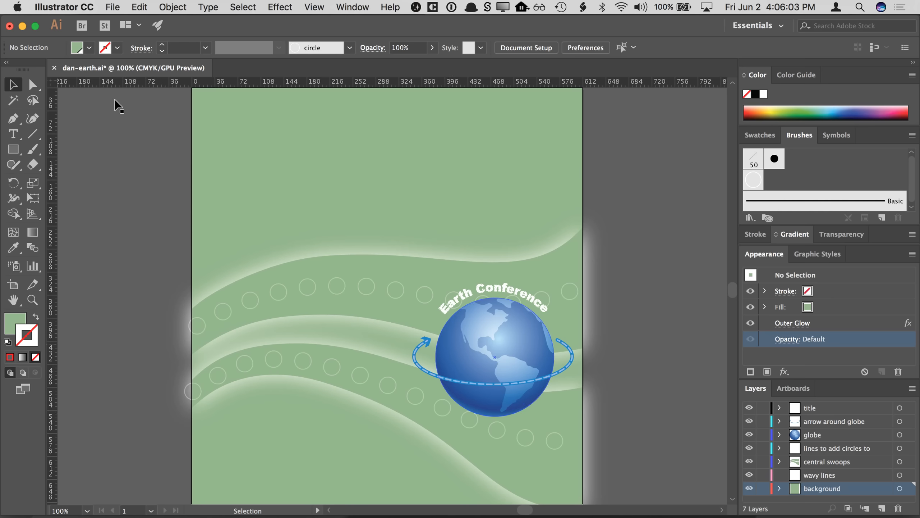
click(113, 8)
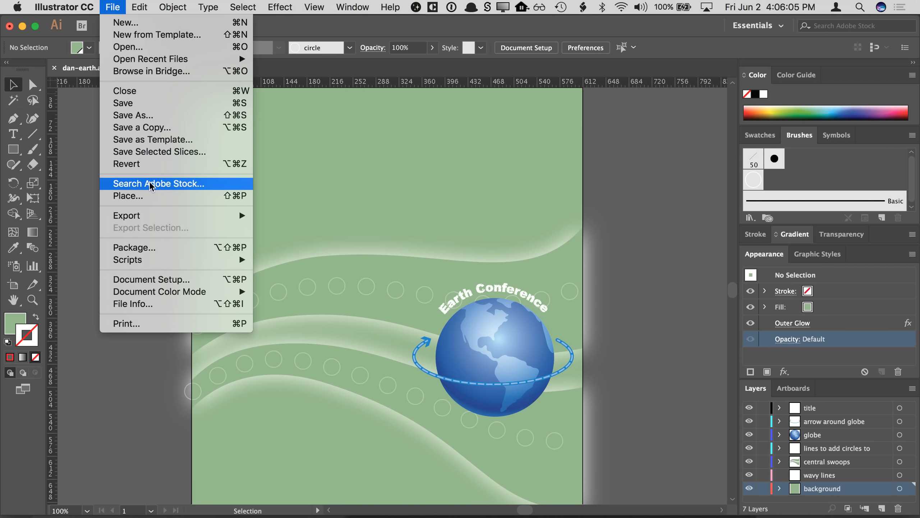
click(155, 195)
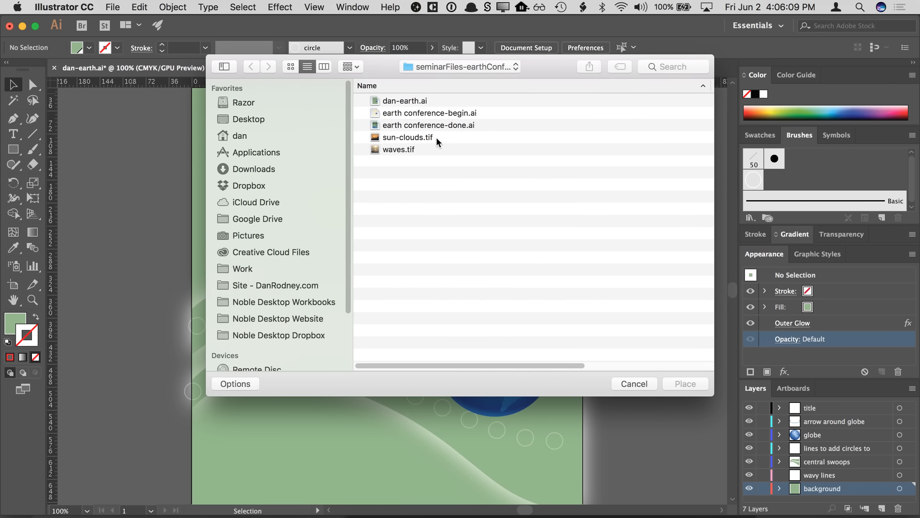
click(437, 138)
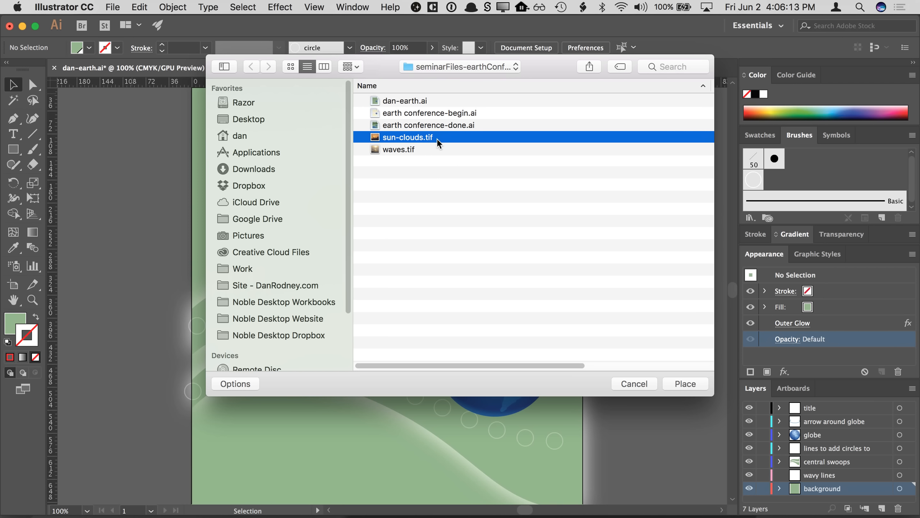
click(239, 383)
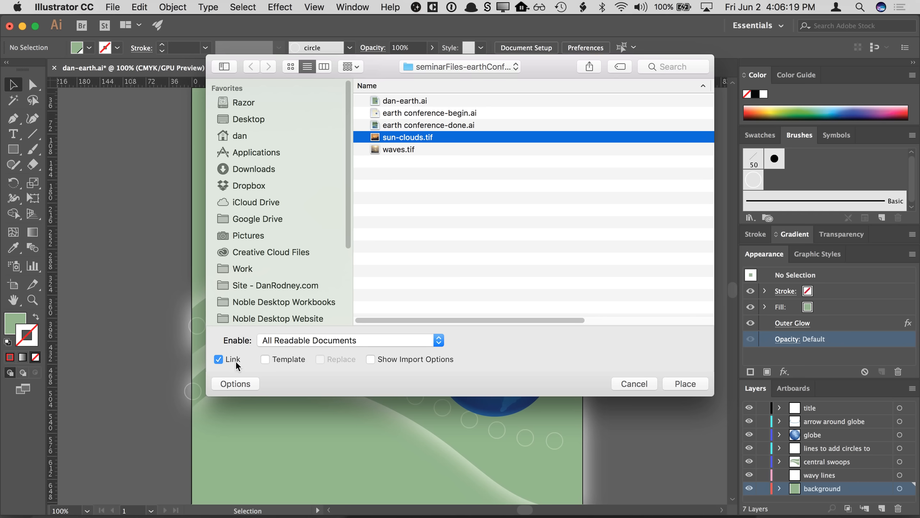
click(233, 379)
click(233, 382)
click(238, 383)
click(237, 383)
click(219, 359)
click(237, 361)
click(235, 356)
click(233, 360)
click(692, 384)
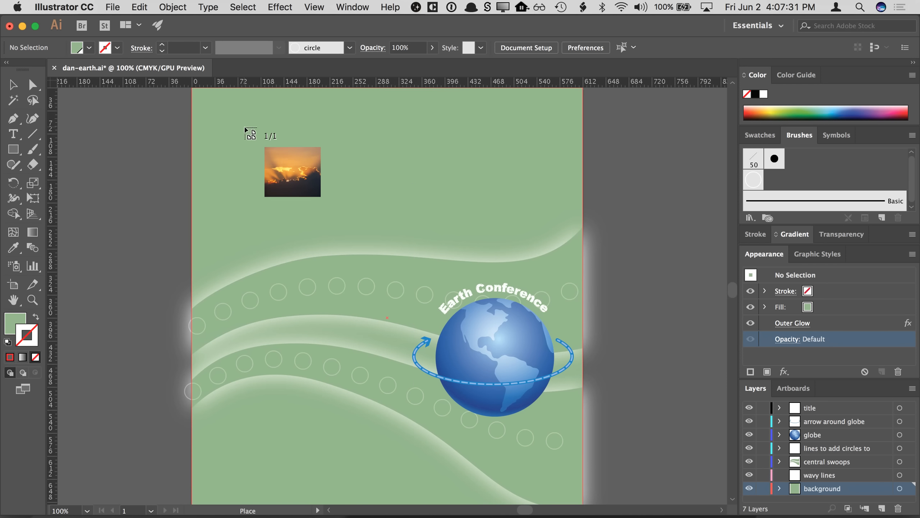
- Place the sun-clouds image at the artboard's top-left corner and move it up so it overhangs the top edge
scroll(246, 134, up, 5)
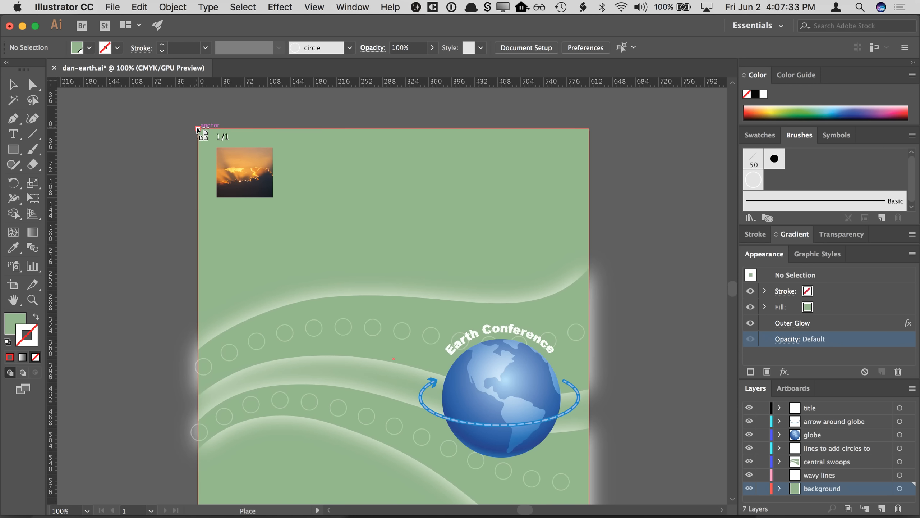
click(198, 129)
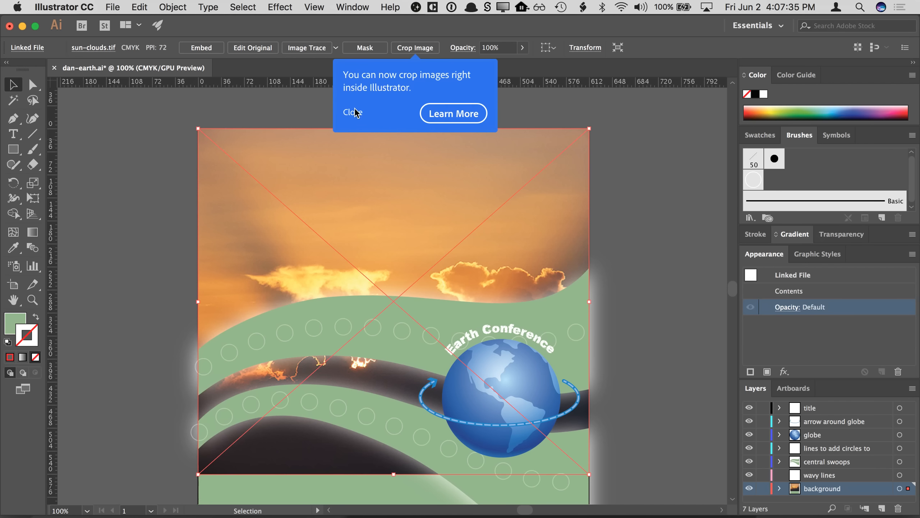
click(356, 110)
drag(442, 256, 445, 211)
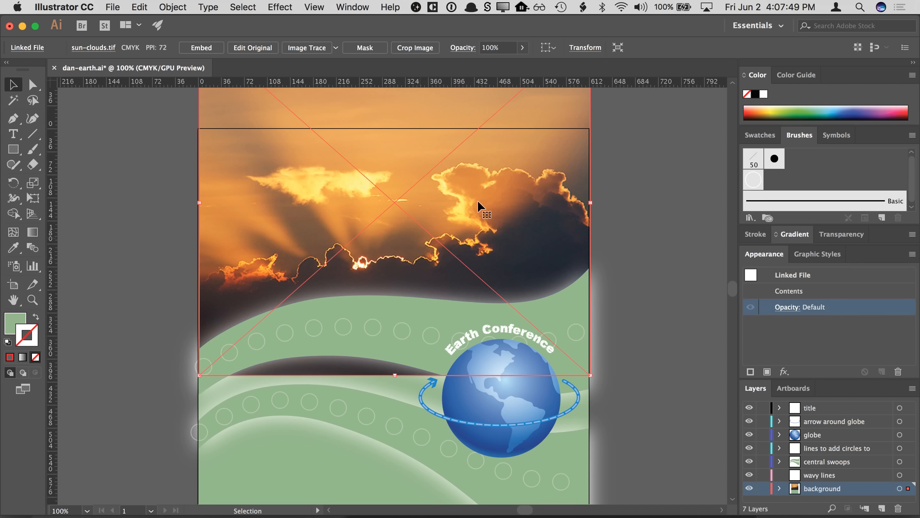
drag(477, 259, 477, 252)
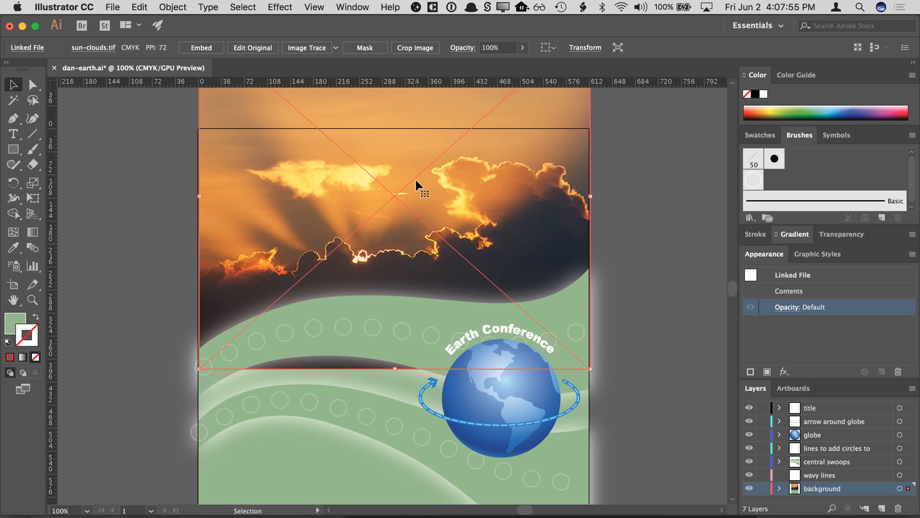
drag(461, 219, 467, 287)
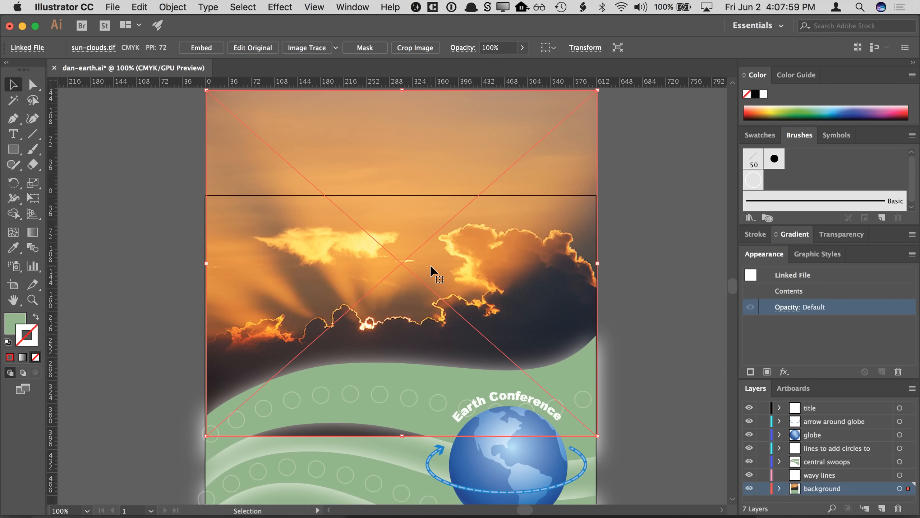
key(Up)
key(Up)
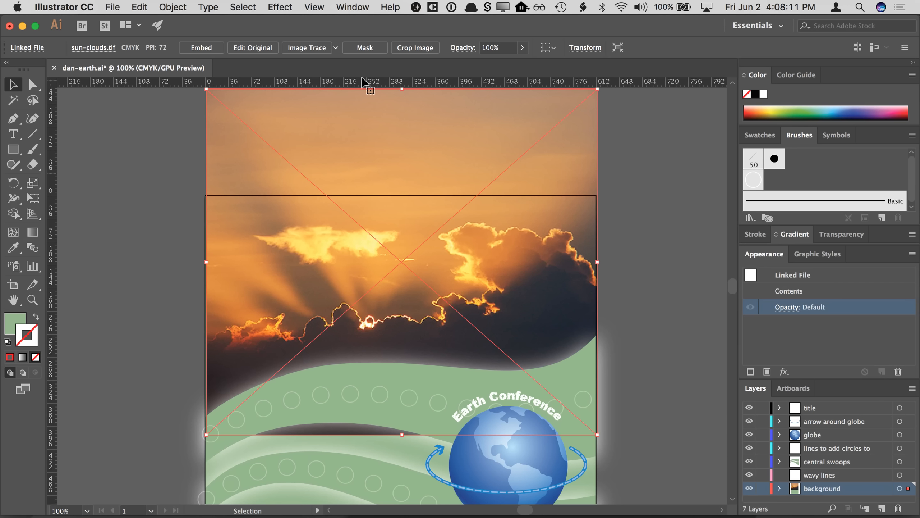
- Mask the image, then crop the mask down to the artboard's top edge and slightly raise its bottom
click(365, 47)
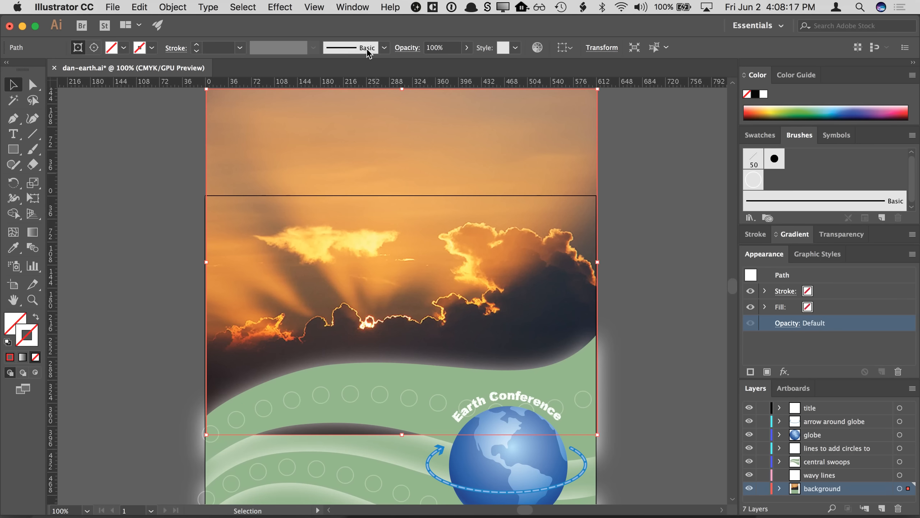
drag(402, 433, 401, 419)
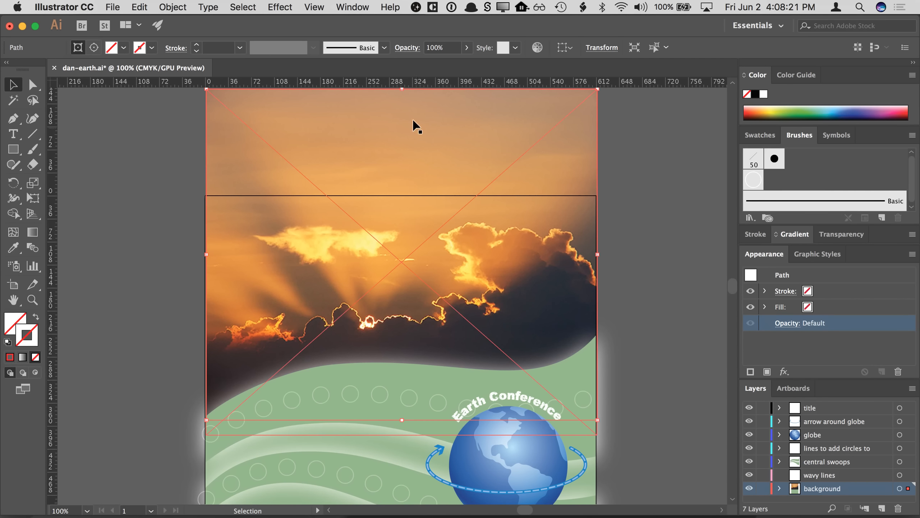
drag(404, 91, 403, 196)
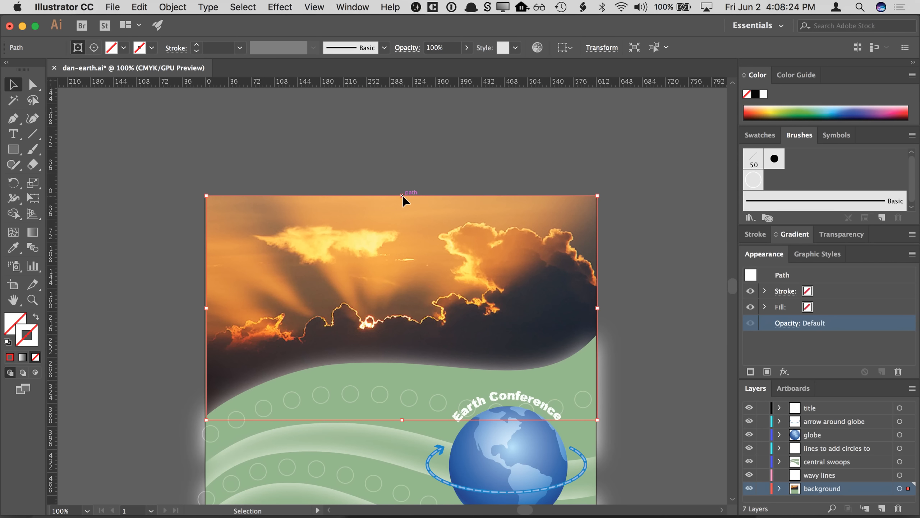
click(647, 183)
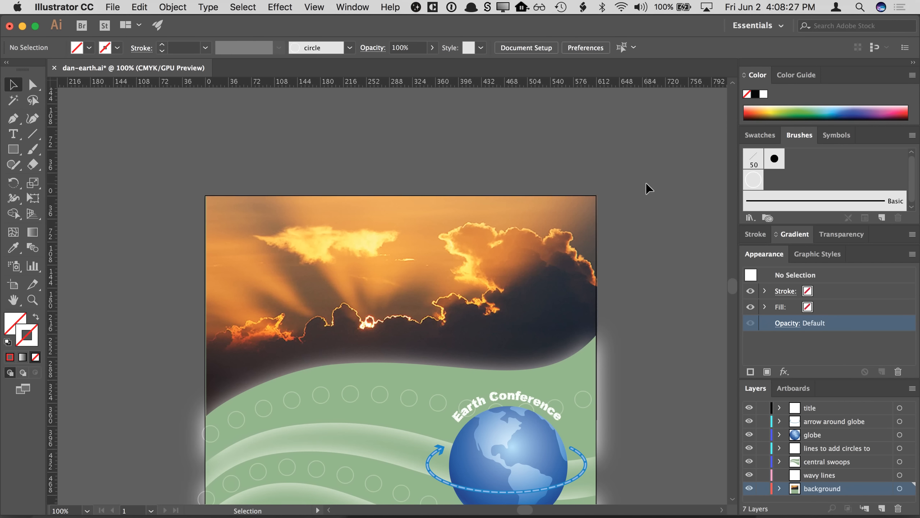
- Select the masked sky image group and open its transparency options
scroll(647, 263, down, 3)
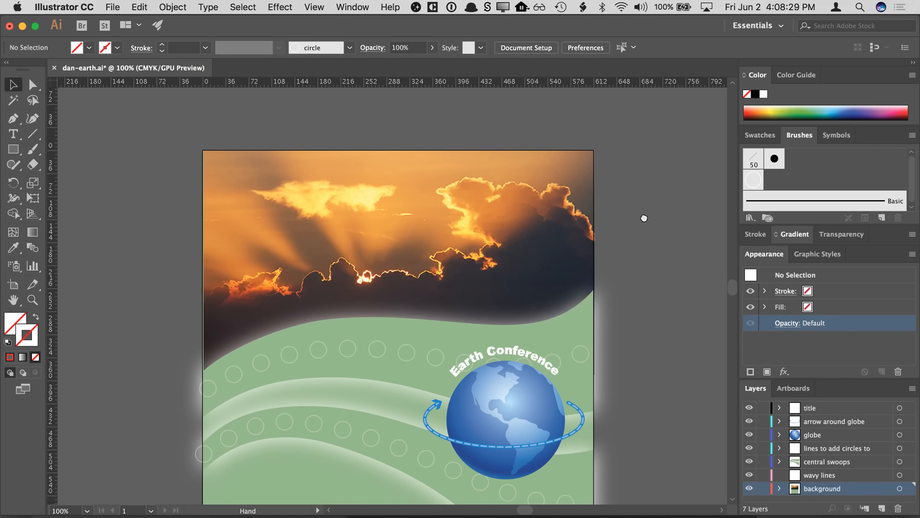
click(530, 231)
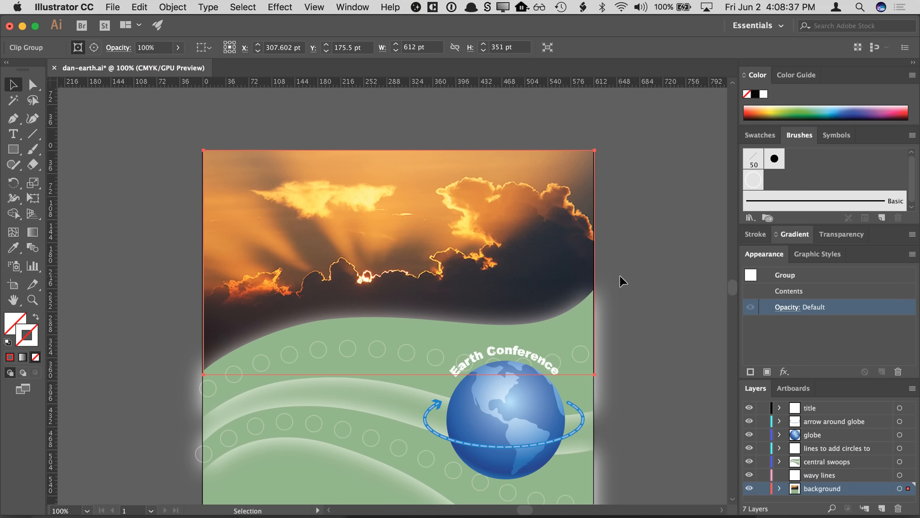
click(787, 308)
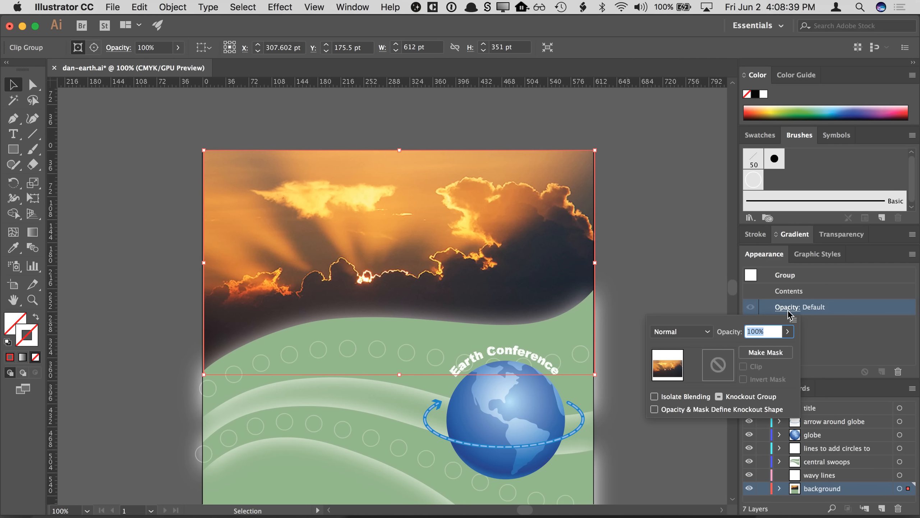
click(701, 336)
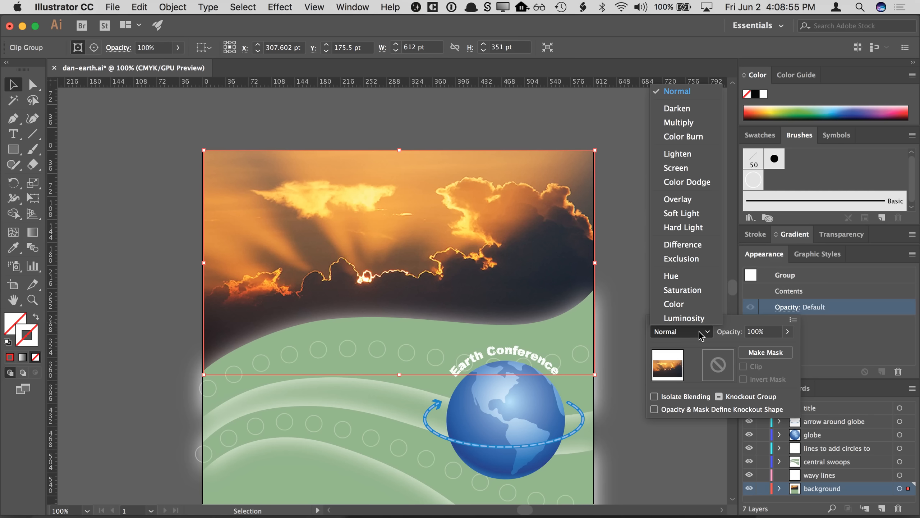
click(702, 335)
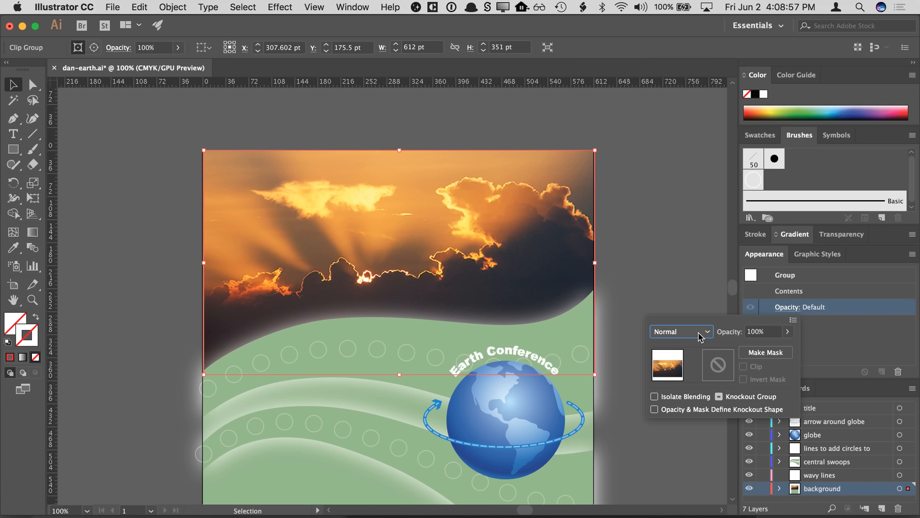
- Try varying the sky image's opacity with the slider before returning it to 100%
click(731, 333)
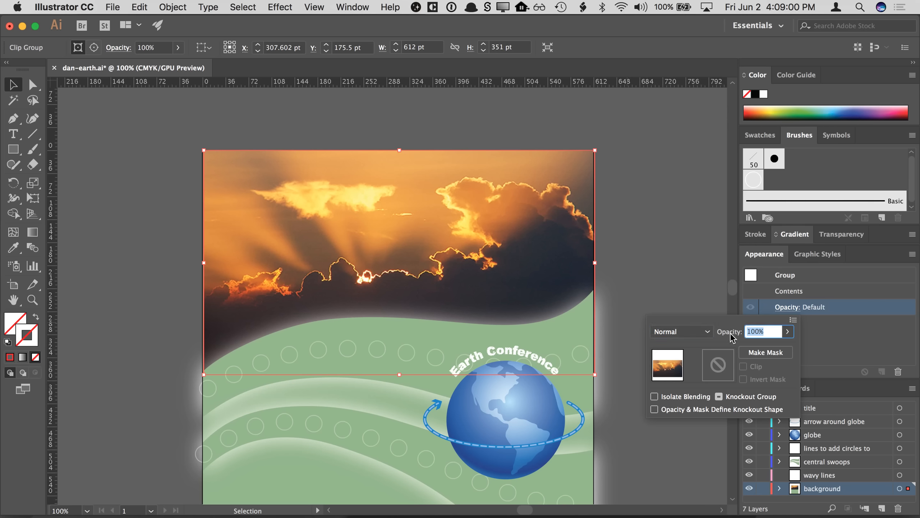
click(785, 335)
drag(768, 349, 758, 350)
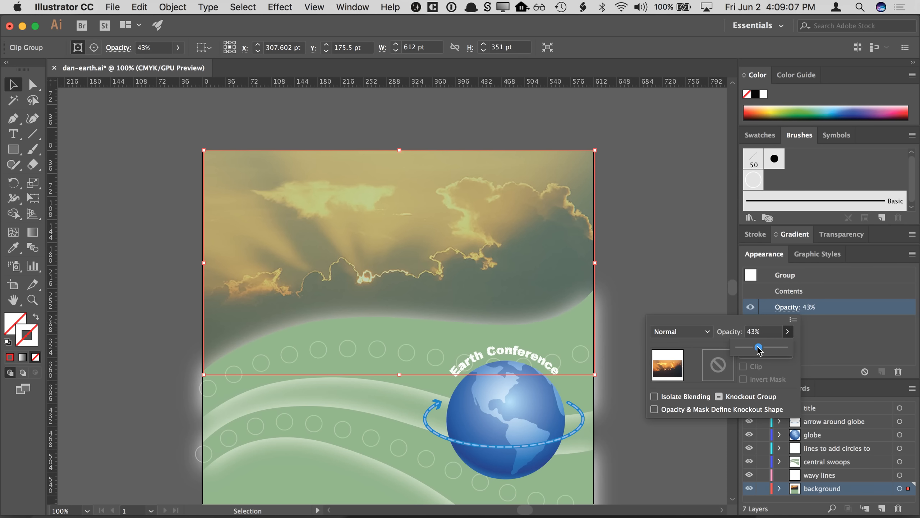
drag(759, 350, 784, 350)
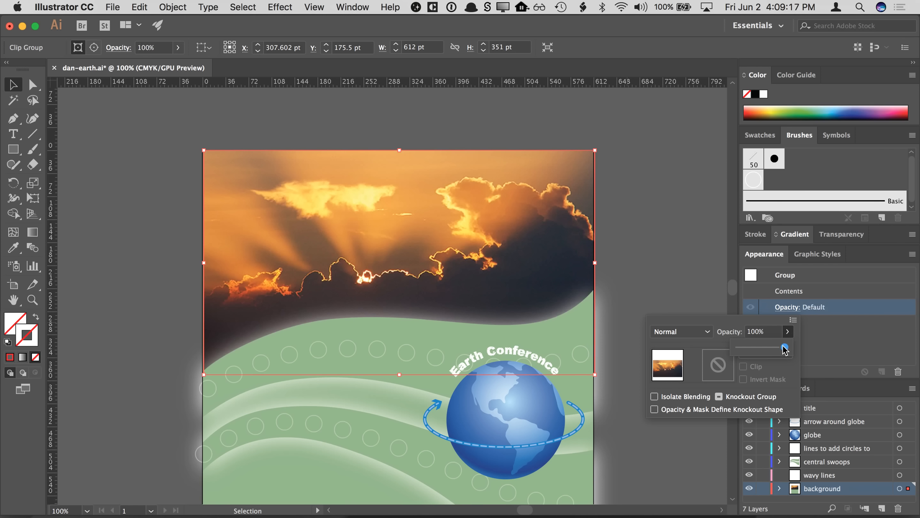
drag(785, 349, 736, 352)
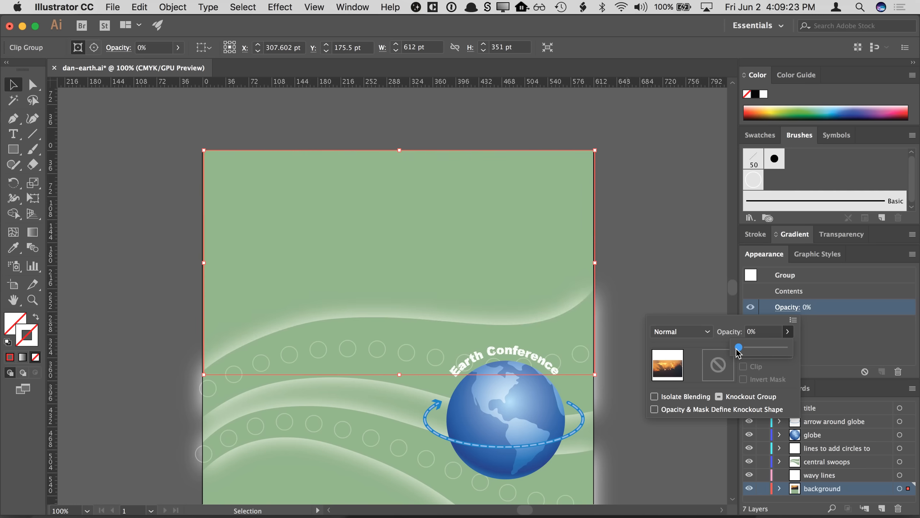
drag(737, 349, 766, 348)
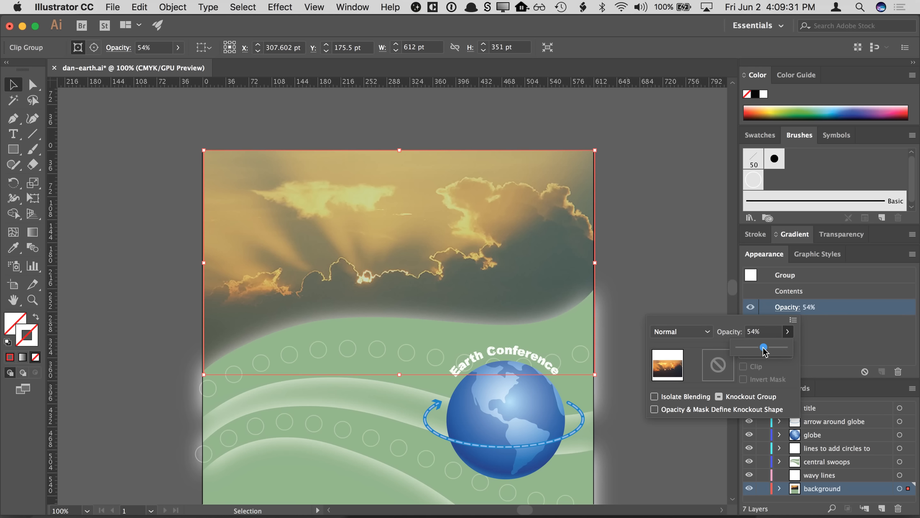
mouse_move(764, 348)
mouse_down()
mouse_move(753, 349)
mouse_move(773, 350)
mouse_up()
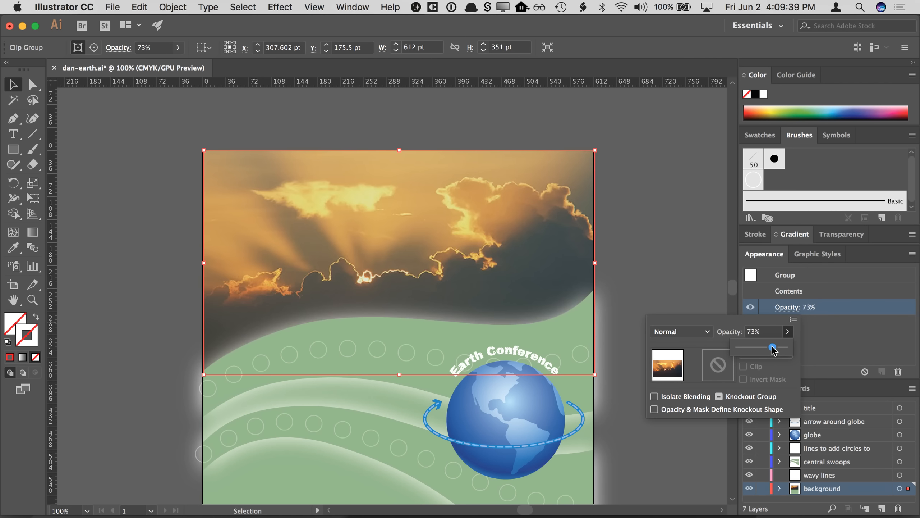
mouse_move(771, 349)
mouse_down()
mouse_move(738, 348)
mouse_move(773, 349)
mouse_up()
drag(773, 351, 789, 351)
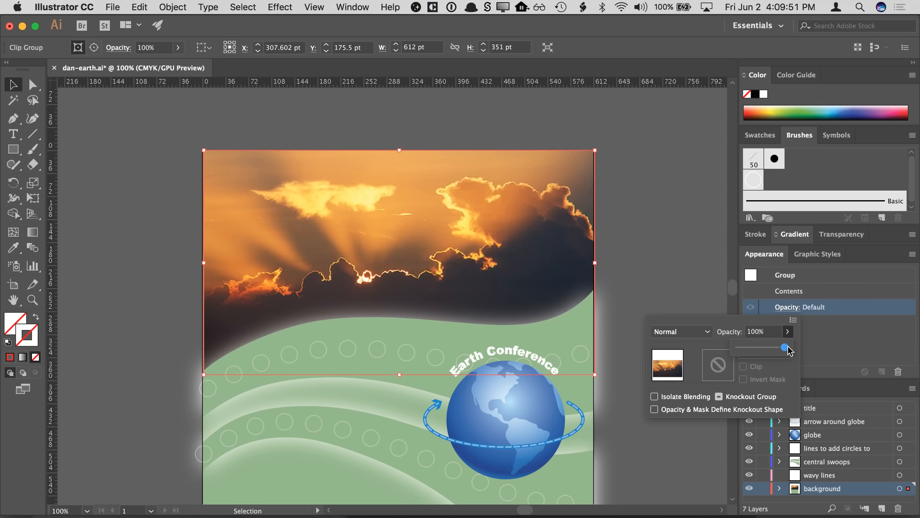
- Set the sky image's blending mode to Color
click(725, 336)
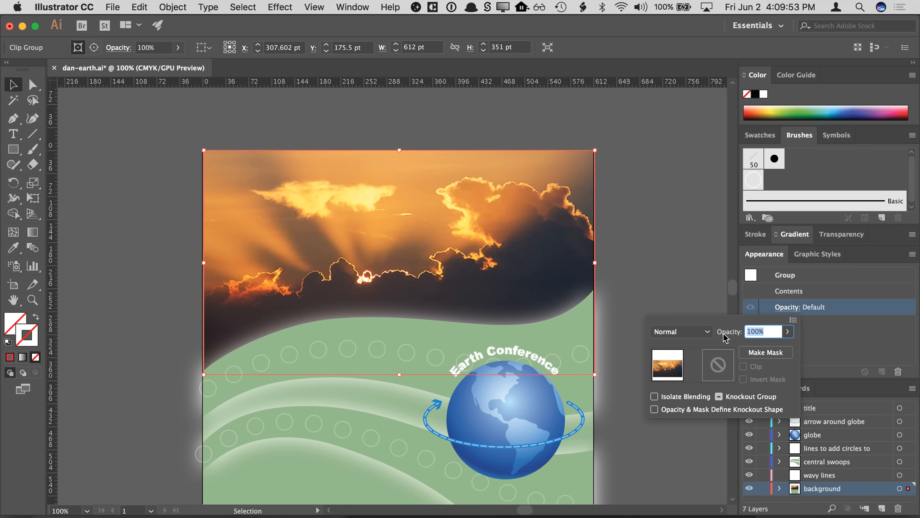
click(690, 331)
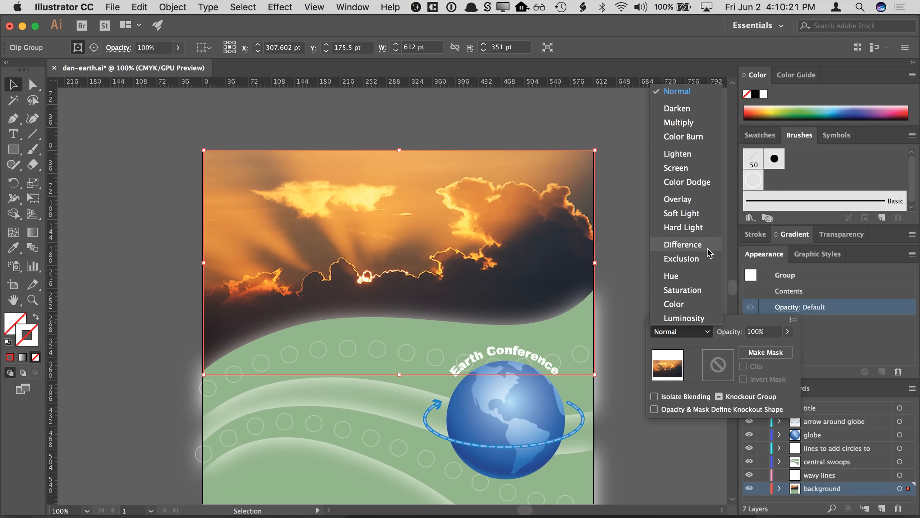
click(689, 304)
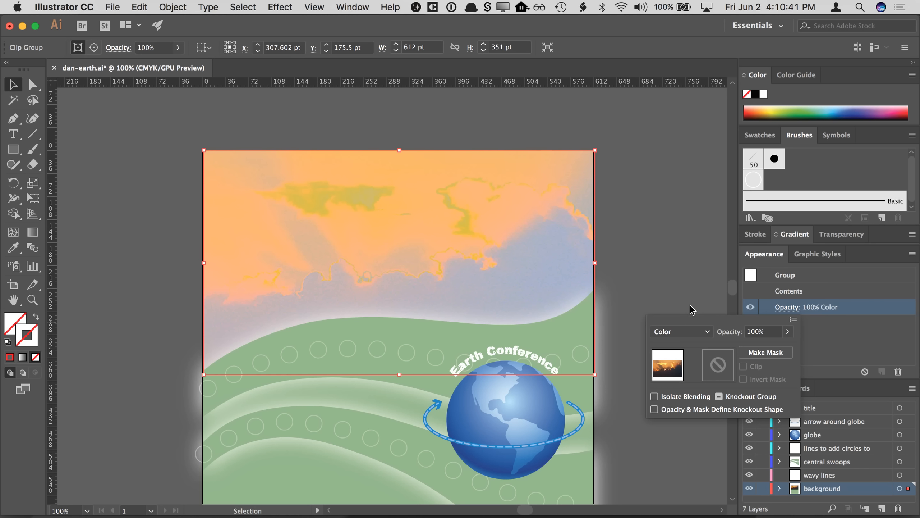
- Set the sky image's blending mode to Luminosity, comparing it against Normal and Color along the way
click(682, 331)
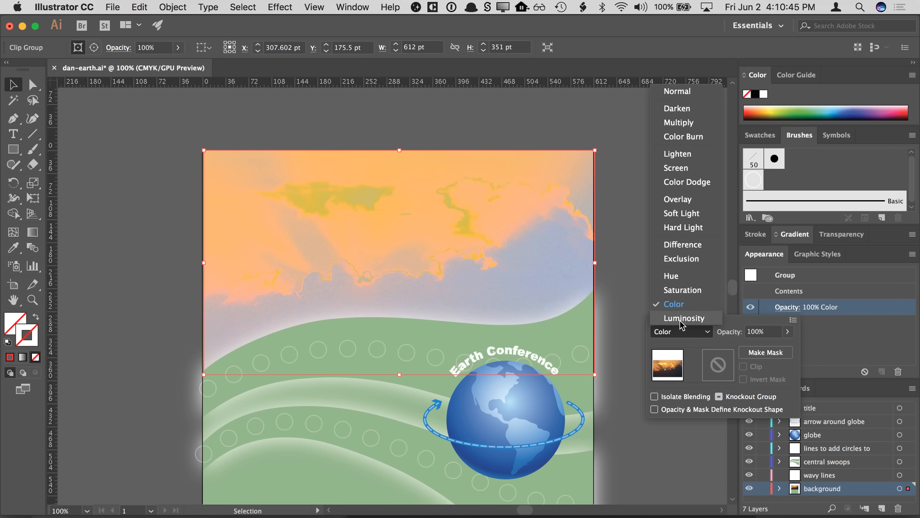
click(680, 319)
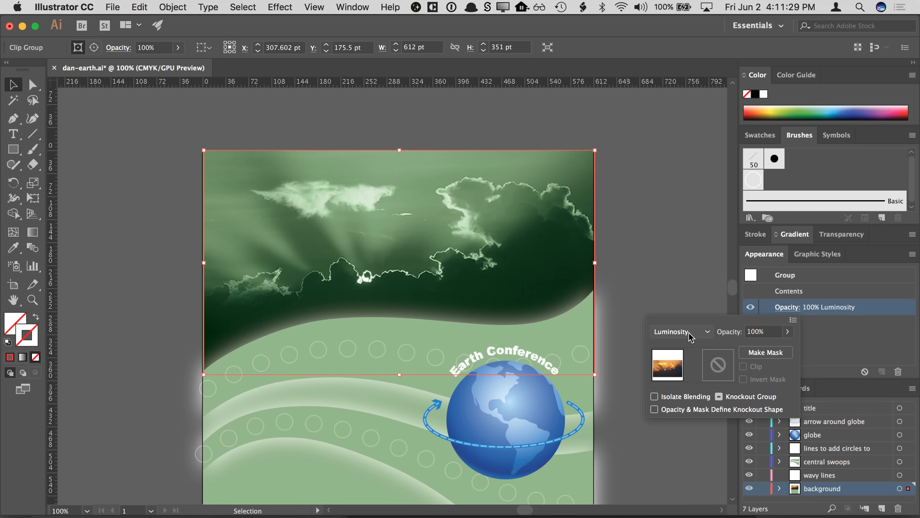
click(688, 333)
click(671, 93)
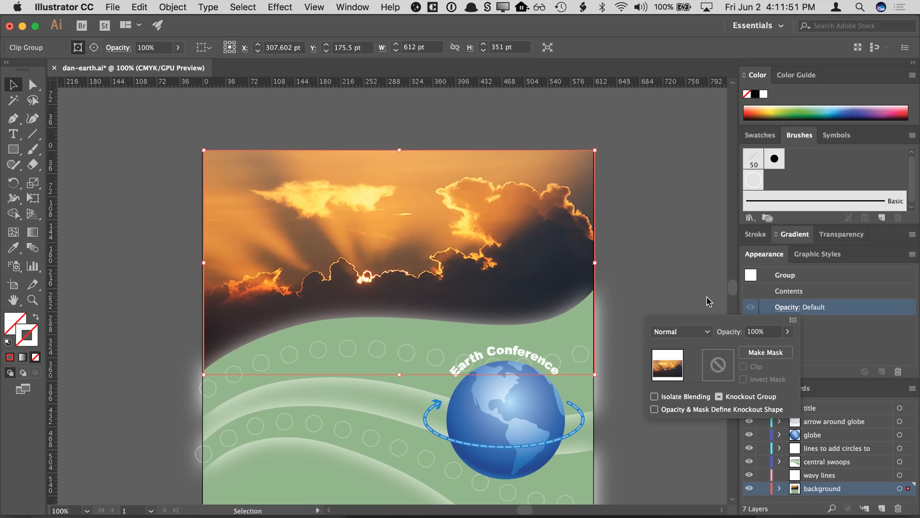
click(690, 331)
click(691, 322)
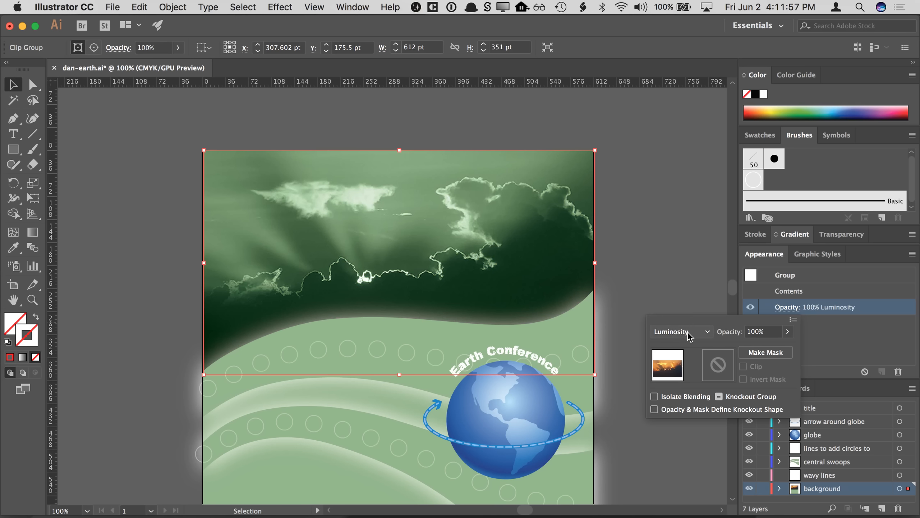
click(689, 331)
click(687, 311)
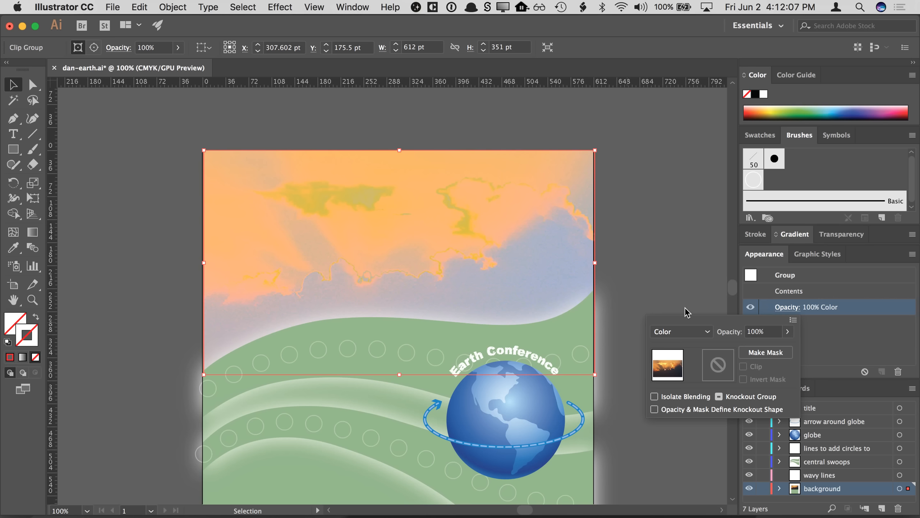
click(684, 331)
click(686, 324)
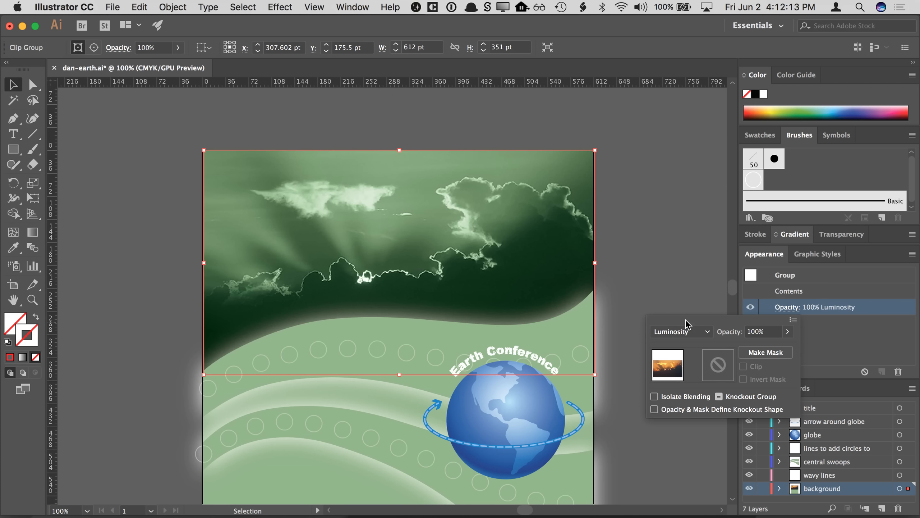
click(818, 328)
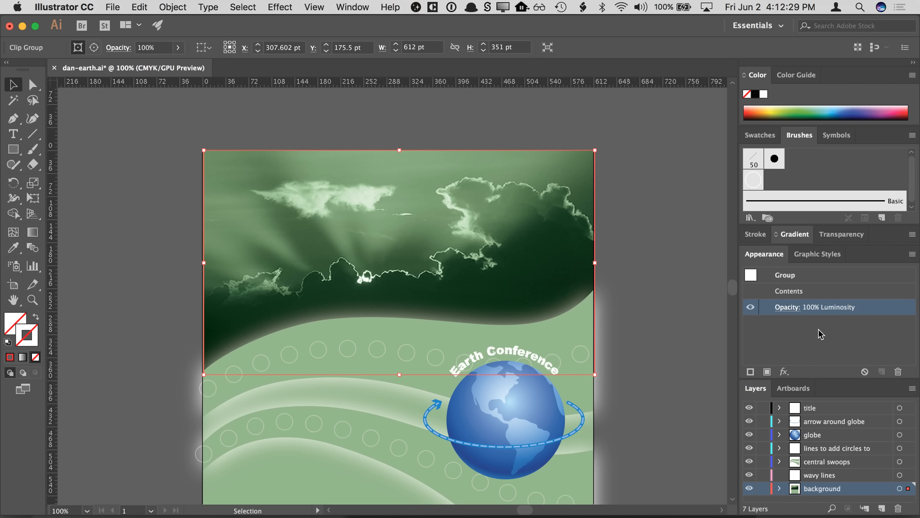
- Reselect the masked sky image group and lower its opacity to 45%
click(686, 265)
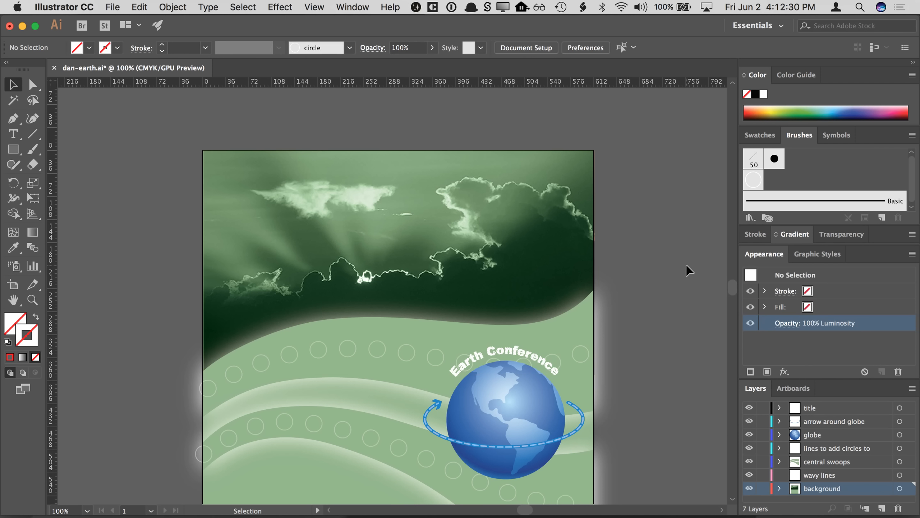
click(574, 274)
click(785, 313)
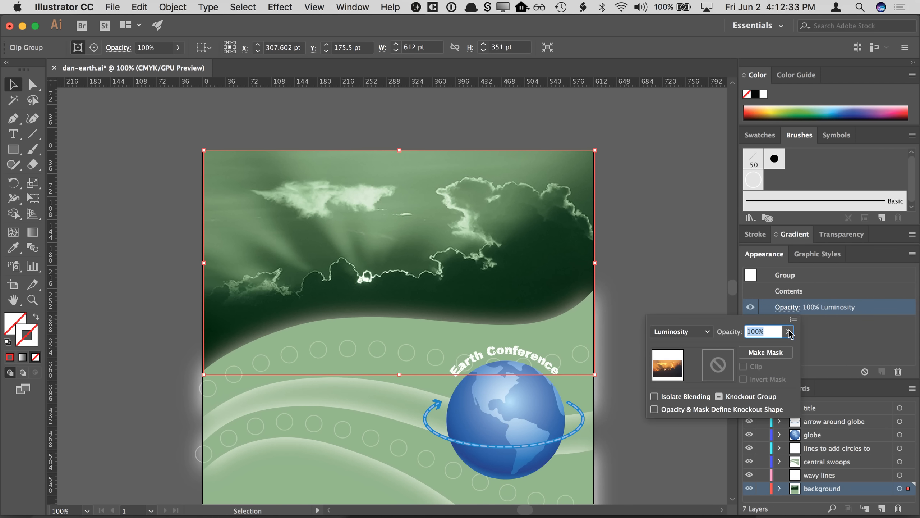
drag(788, 331, 760, 351)
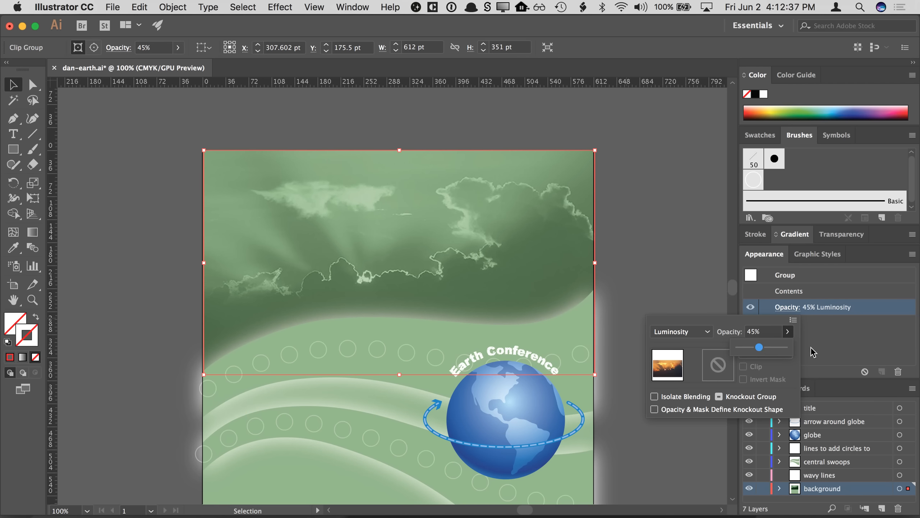
click(705, 308)
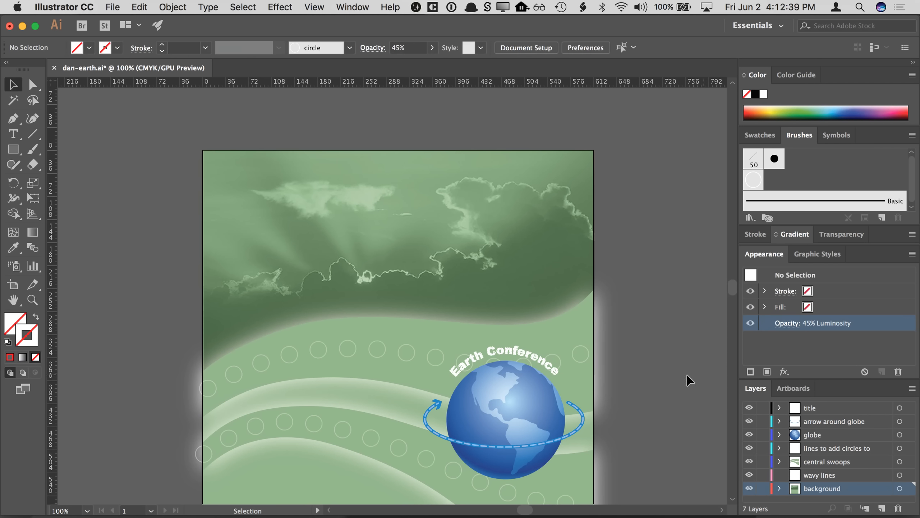
- Enter the sky clip group, select the linked sky photo, and open it for editing in its original application
key(space)
drag(688, 436, 679, 390)
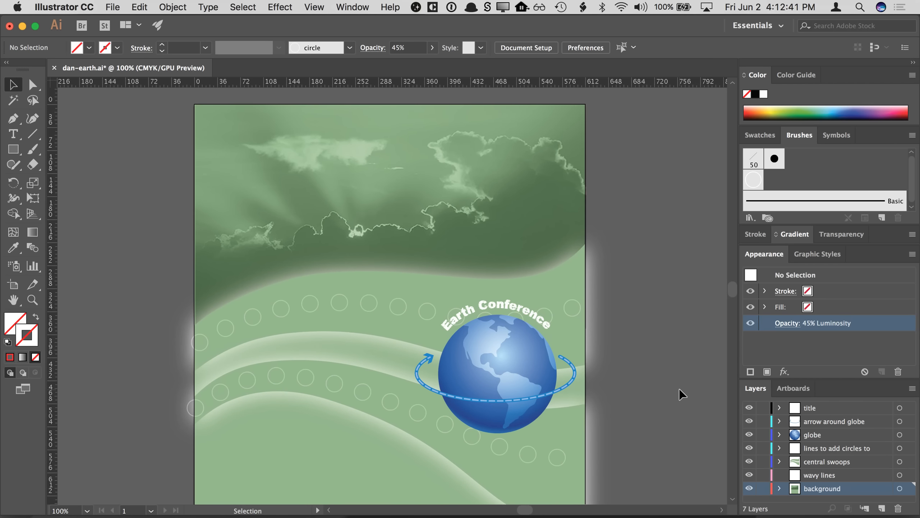
click(547, 229)
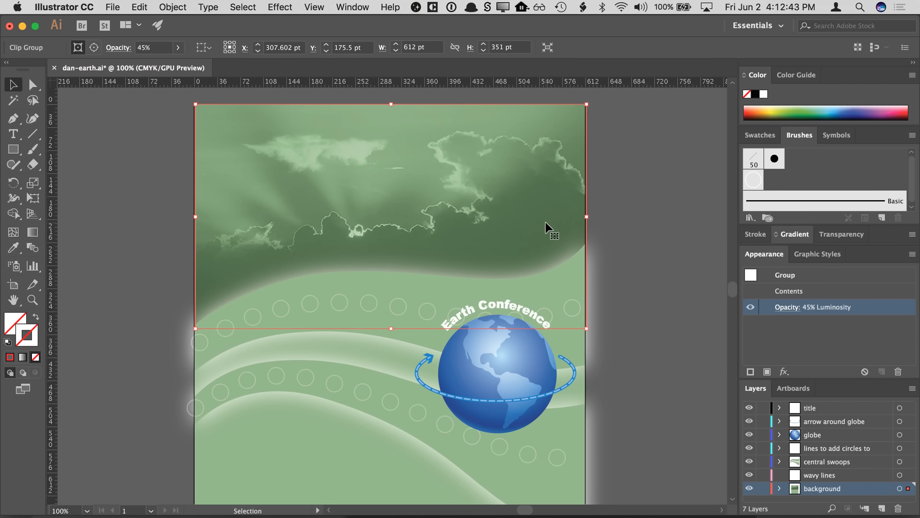
double_click(371, 169)
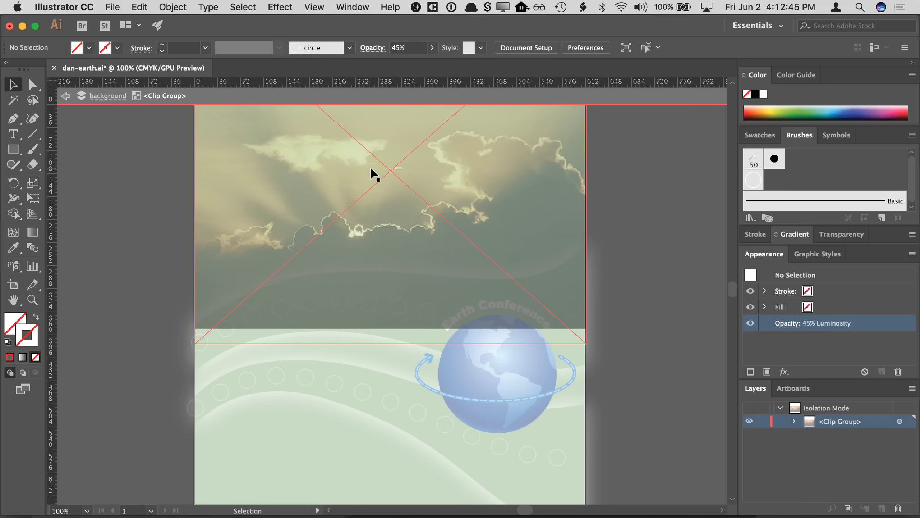
click(287, 172)
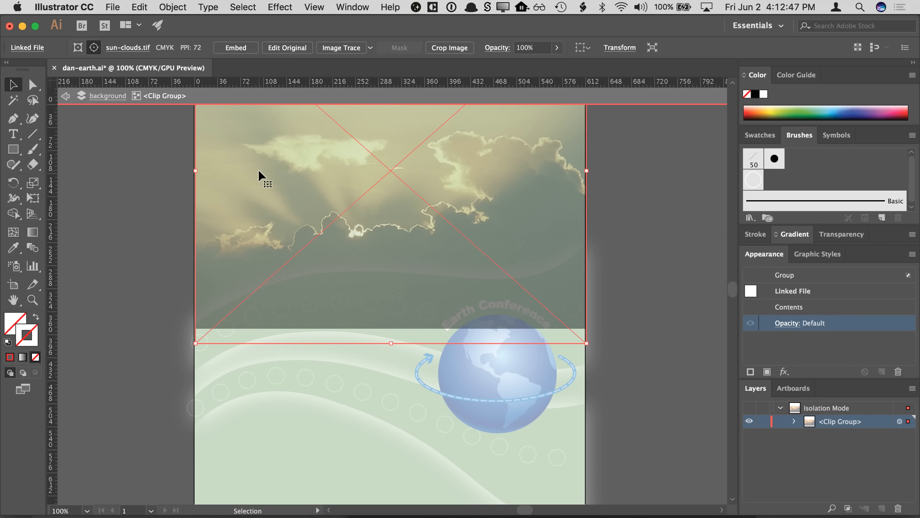
click(169, 175)
double_click(167, 174)
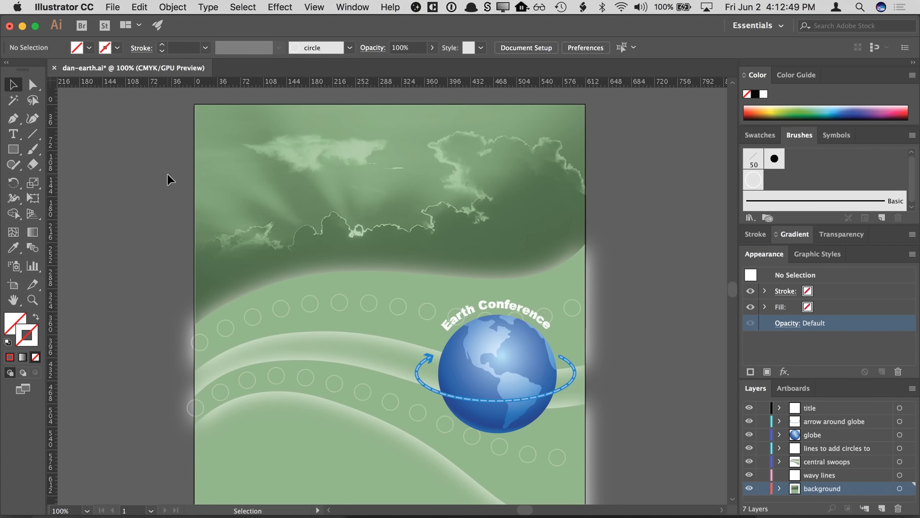
double_click(263, 178)
click(263, 180)
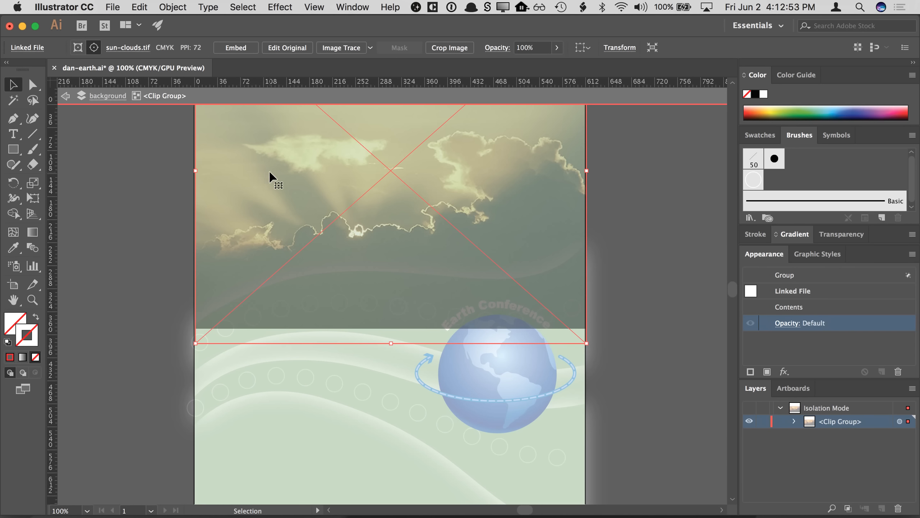
click(288, 49)
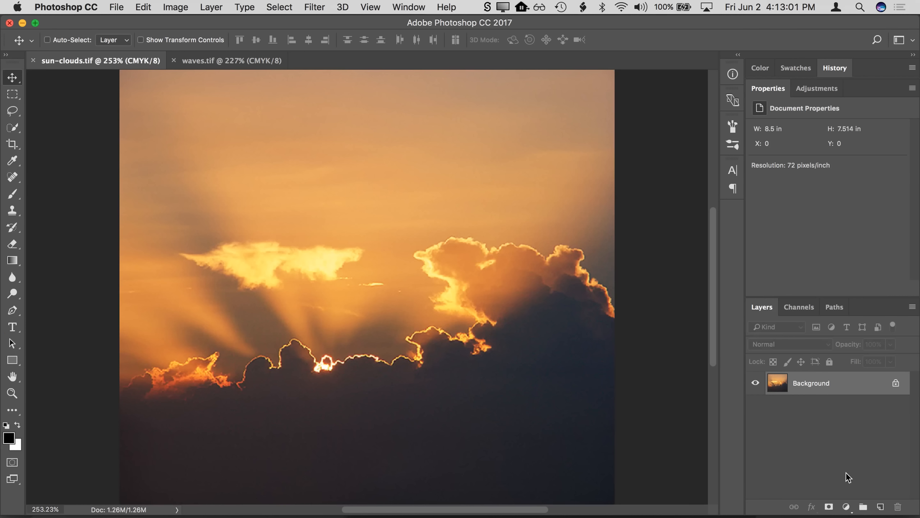
- Add a Curves adjustment layer to the sky photo and bend the curve upward to brighten it
click(847, 506)
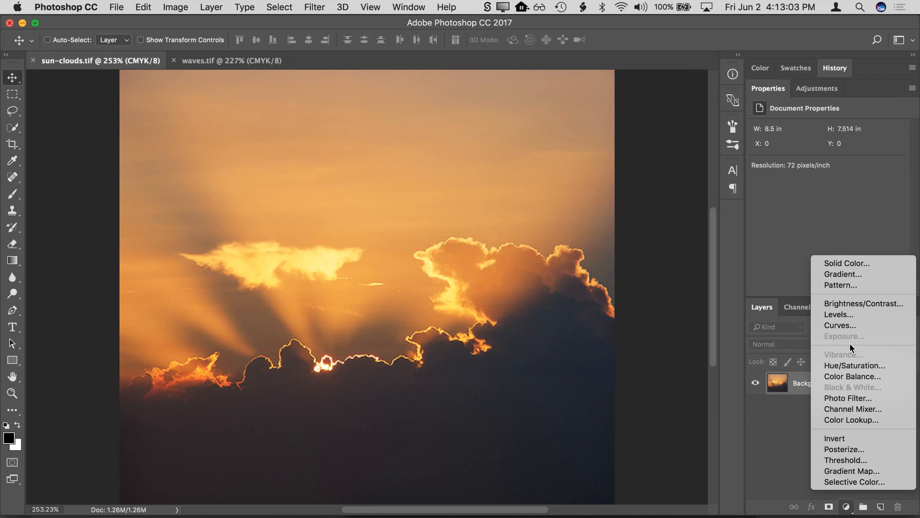
click(852, 328)
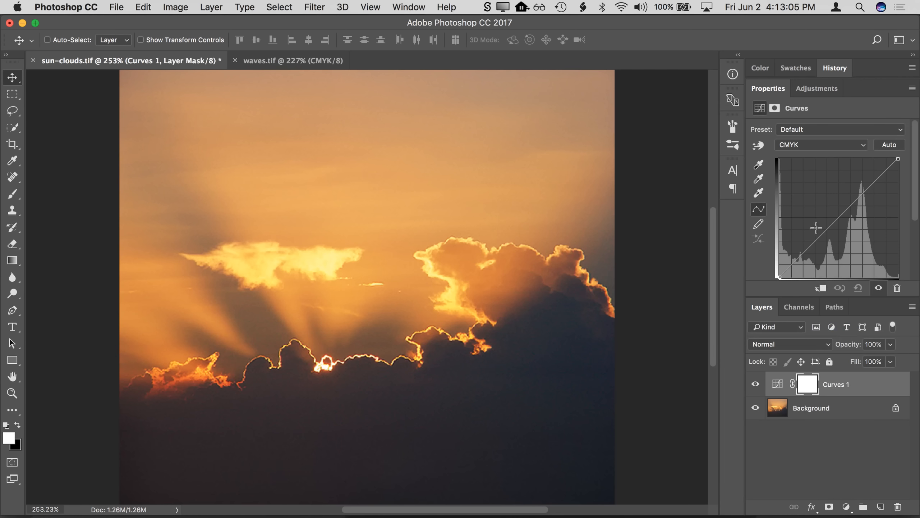
drag(816, 228, 806, 215)
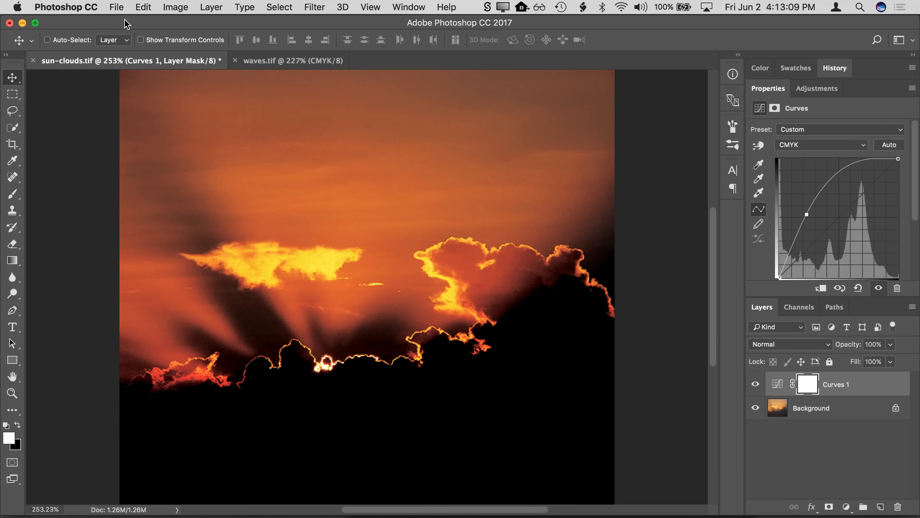
- Save the sky photo as TIFF with LZW compression, accepting the layered file size warning
click(116, 7)
click(140, 127)
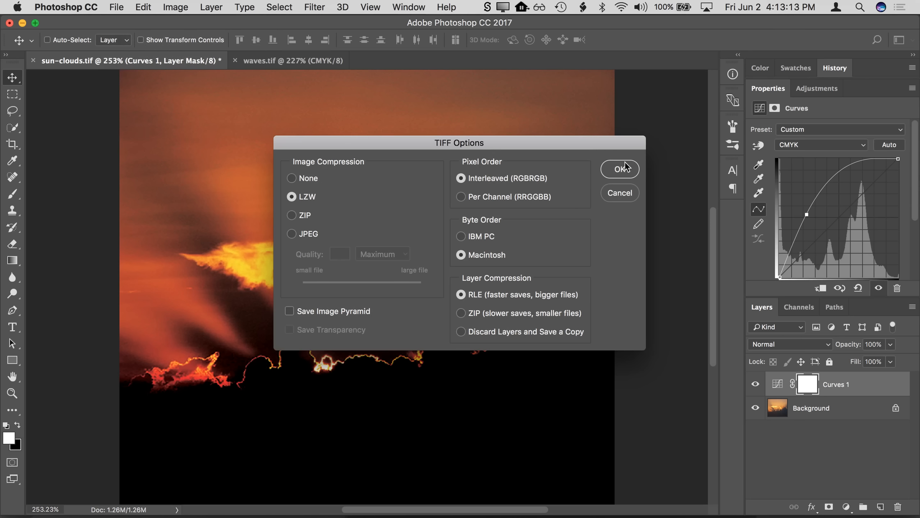
click(623, 169)
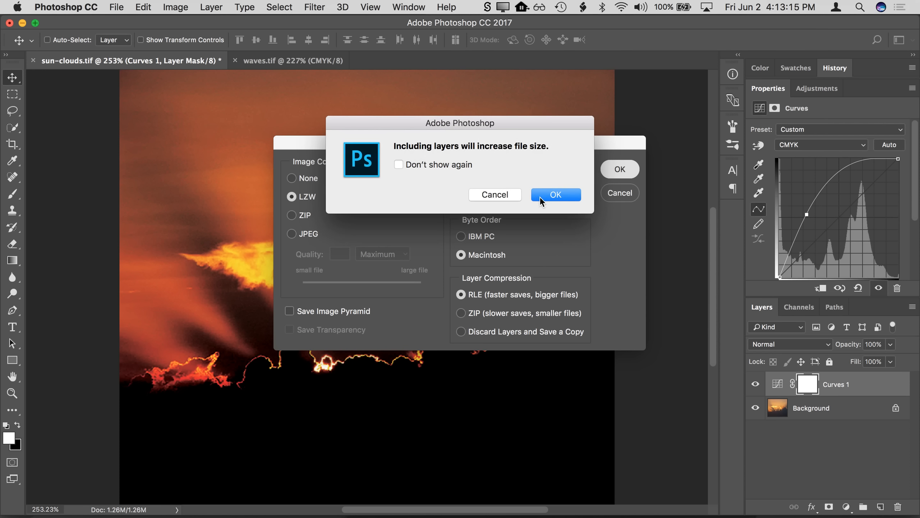
click(555, 195)
- Return to Illustrator, update the modified linked sky image, and leave isolation mode
key(super+Tab)
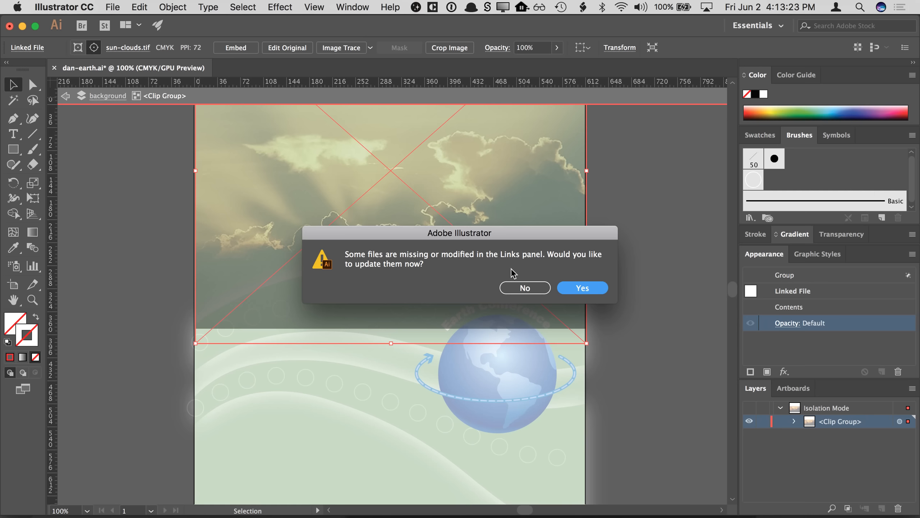
click(580, 288)
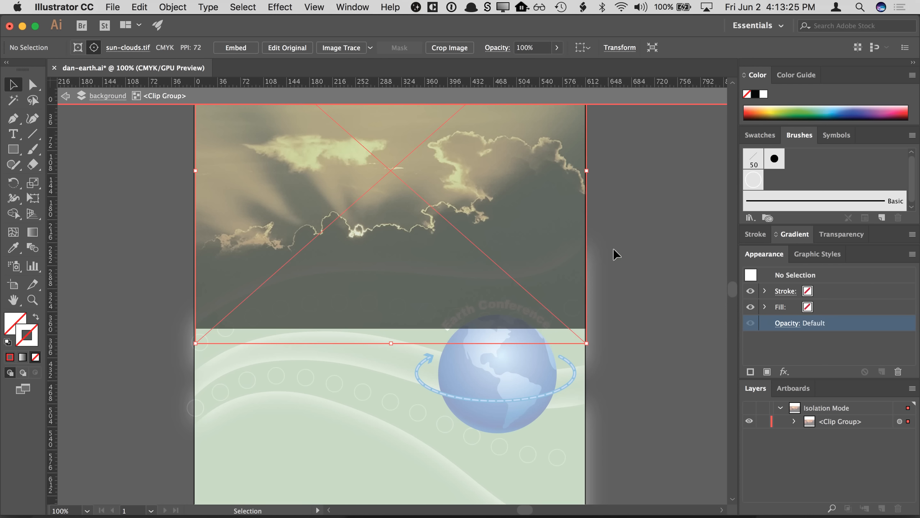
double_click(623, 233)
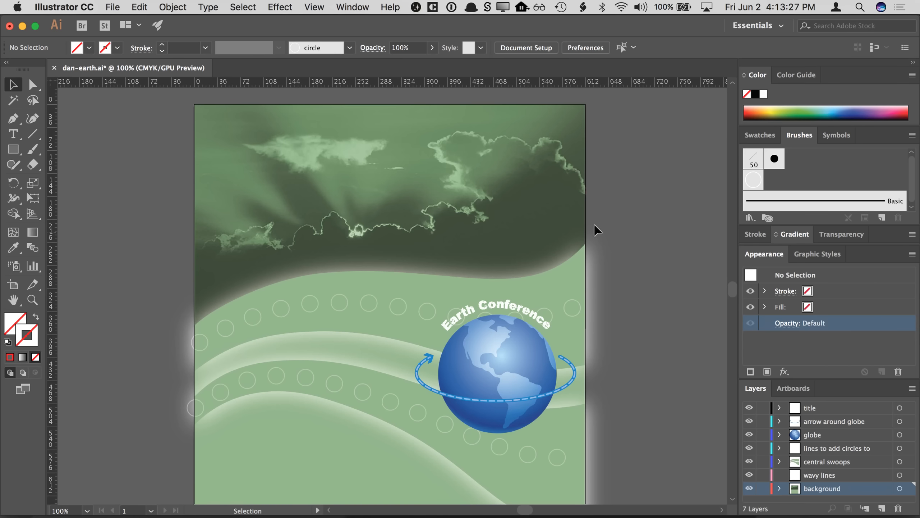
- Select the sky image group and set its opacity back to 100%
click(522, 218)
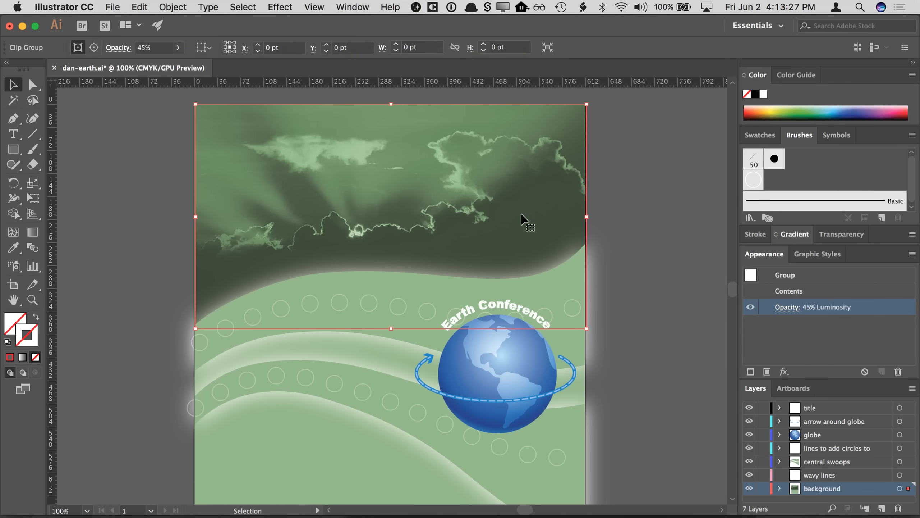
click(786, 307)
click(788, 331)
click(785, 347)
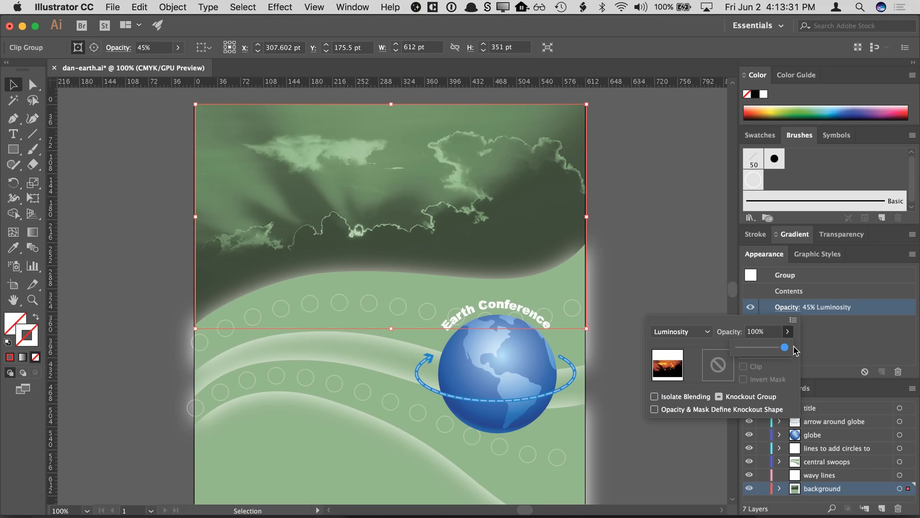
click(793, 331)
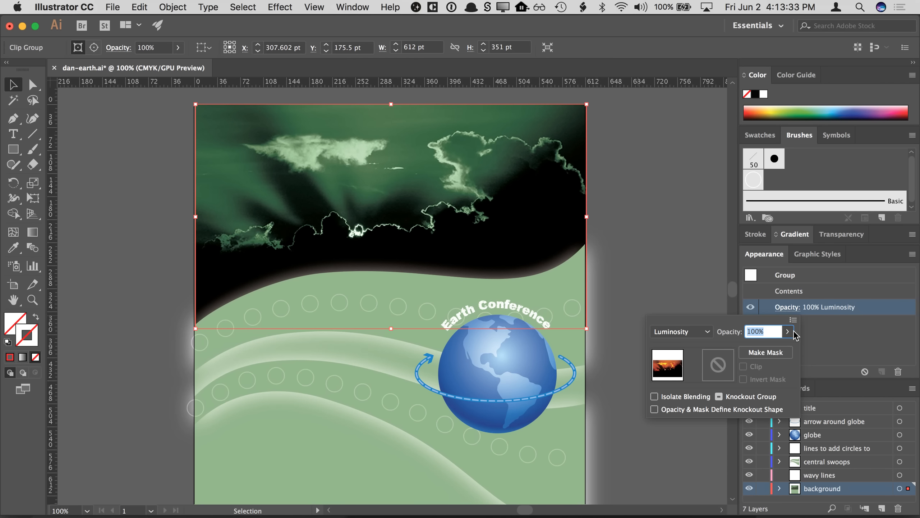
- Reopen the linked sky photo from inside its clip group for editing in its original application
double_click(476, 210)
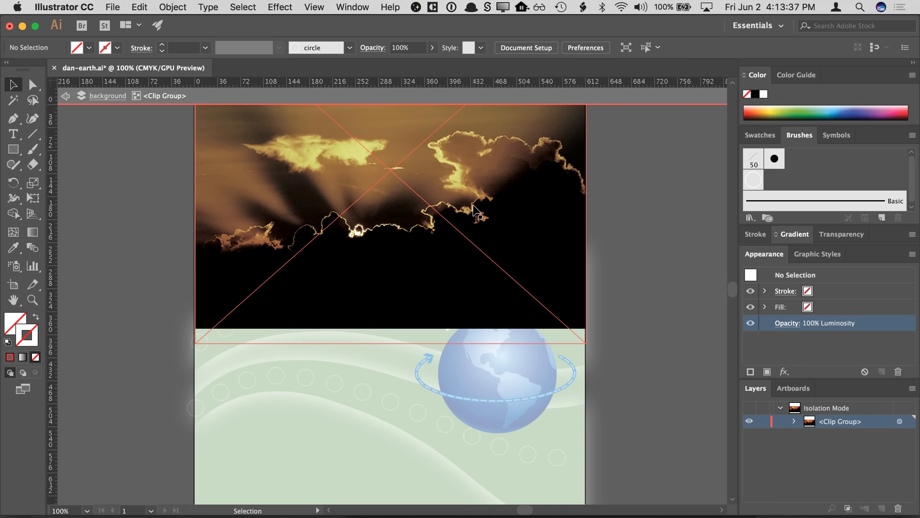
click(359, 198)
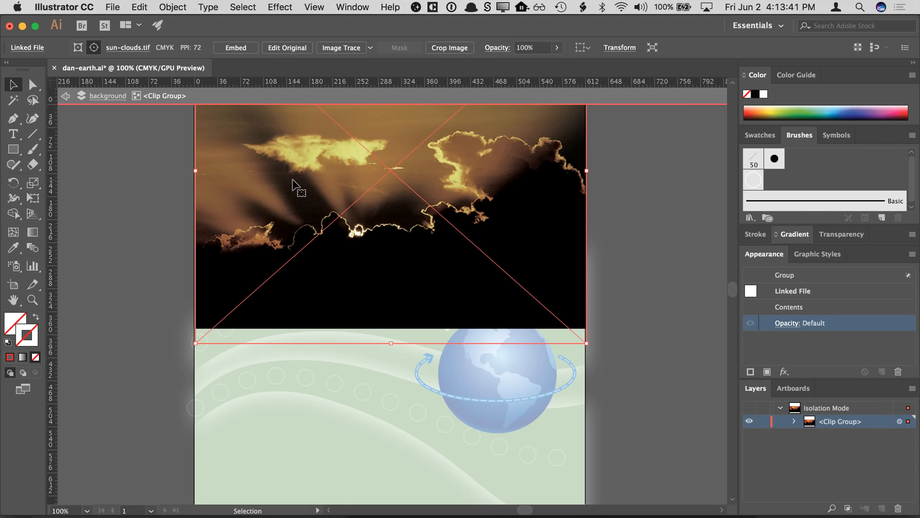
click(287, 47)
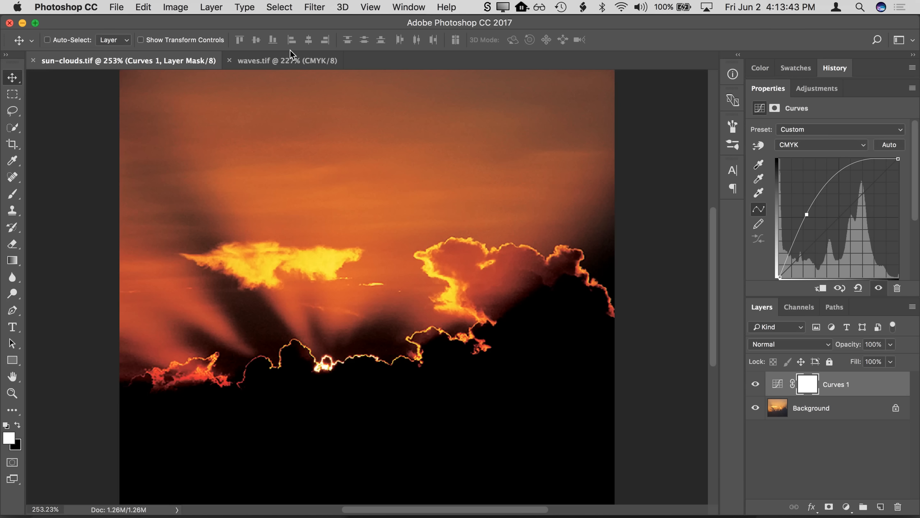
- Delete the Curves adjustment layer, save the sky photo, and switch back to Illustrator
drag(873, 392, 897, 508)
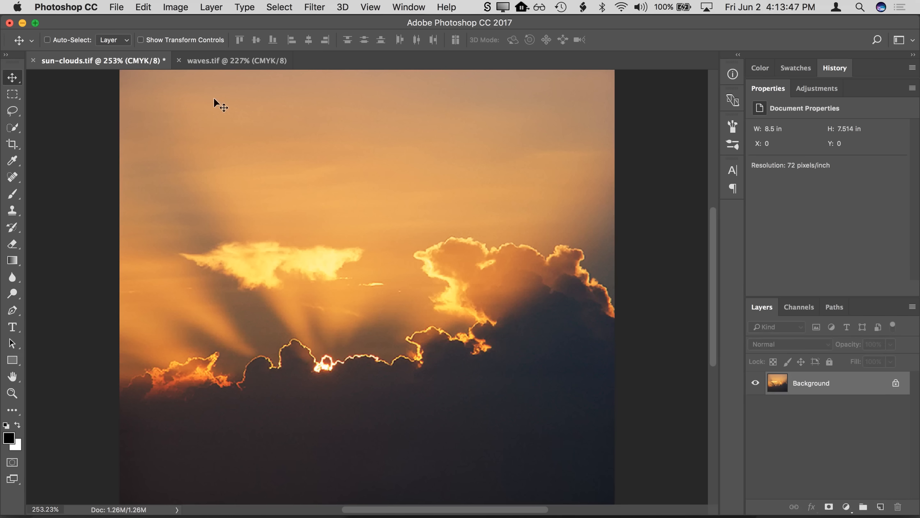
click(117, 7)
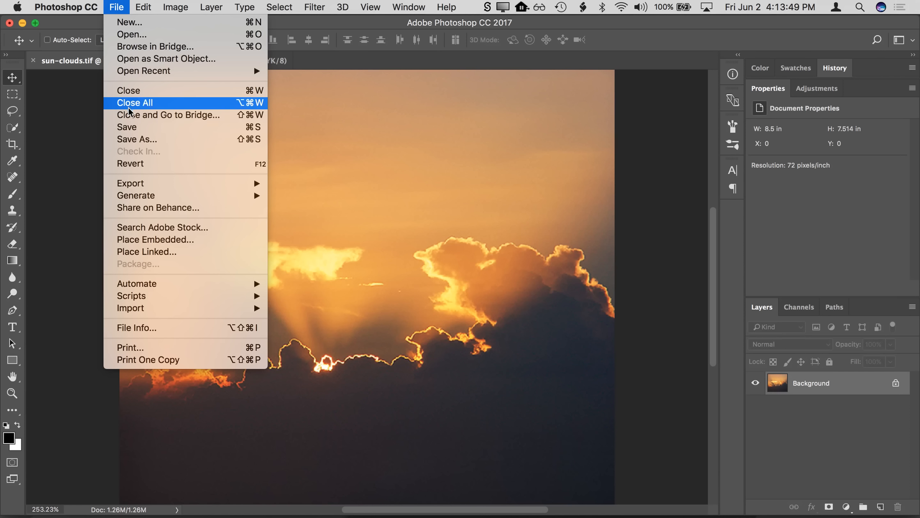
click(126, 128)
key(super+Tab)
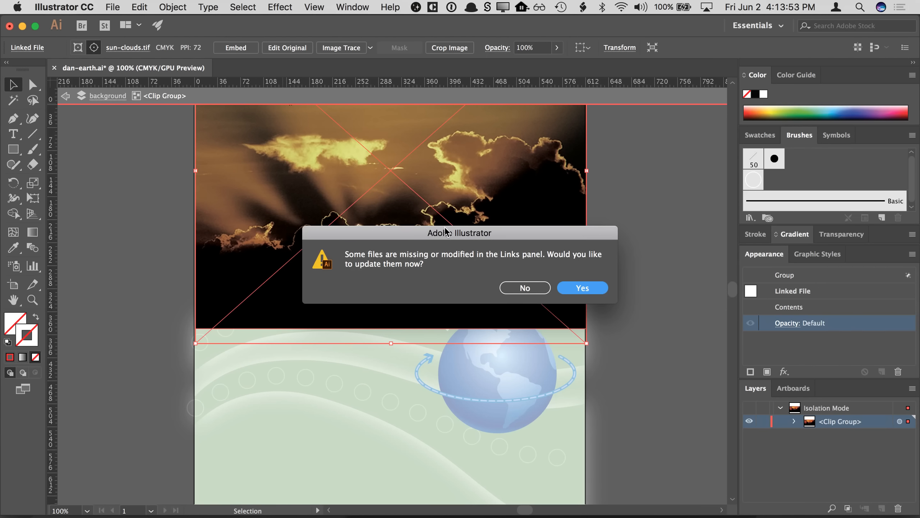
- Update the modified linked sky image and exit isolation mode
click(587, 290)
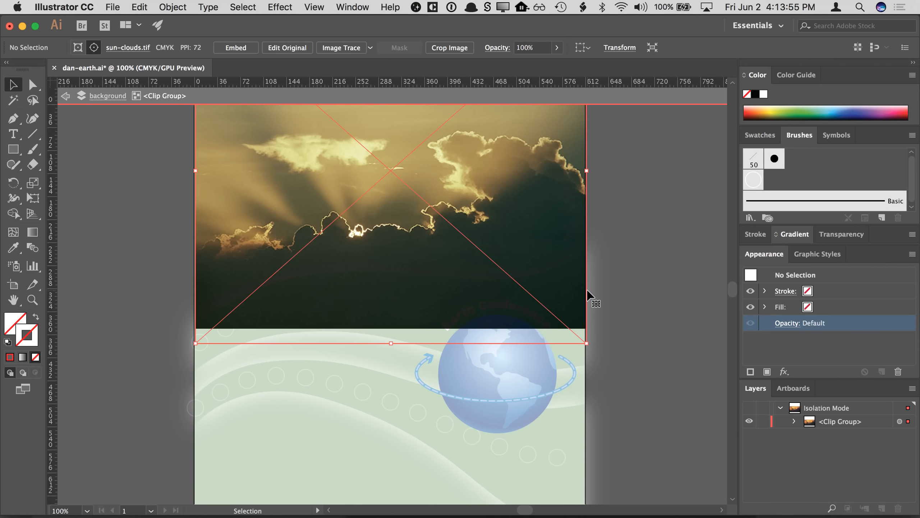
double_click(134, 191)
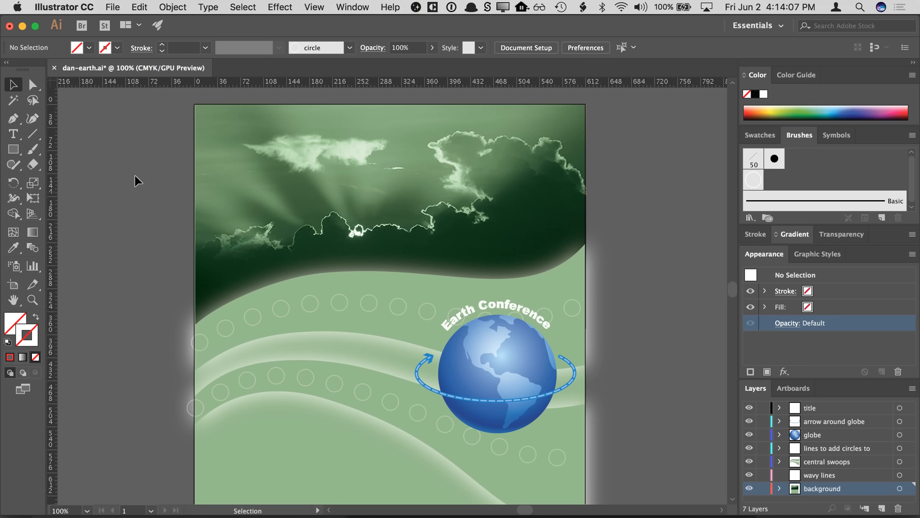
- Select the sky image clip group and set its opacity to 52%
click(401, 174)
click(790, 308)
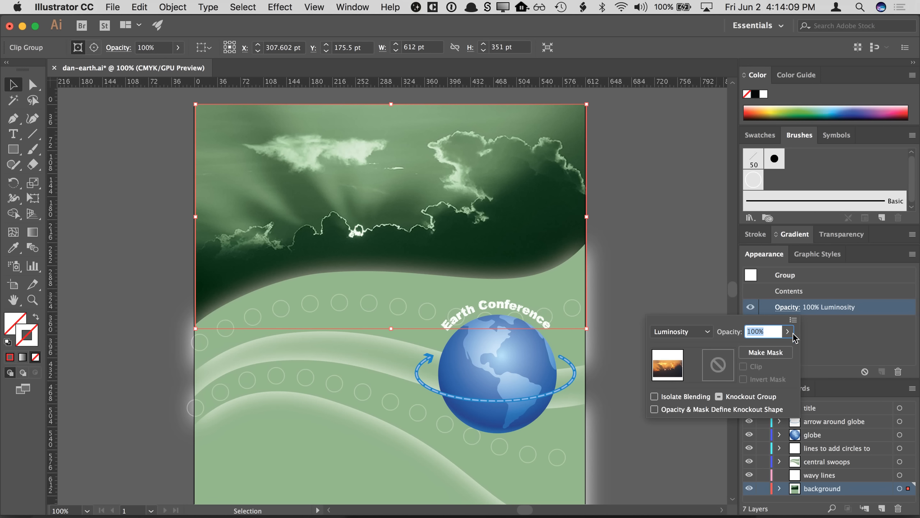
click(787, 332)
drag(787, 347, 763, 348)
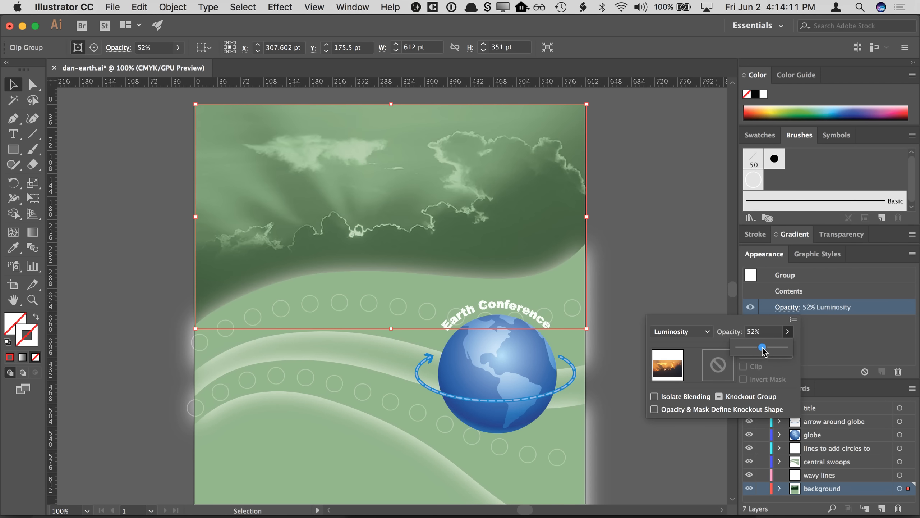
click(700, 304)
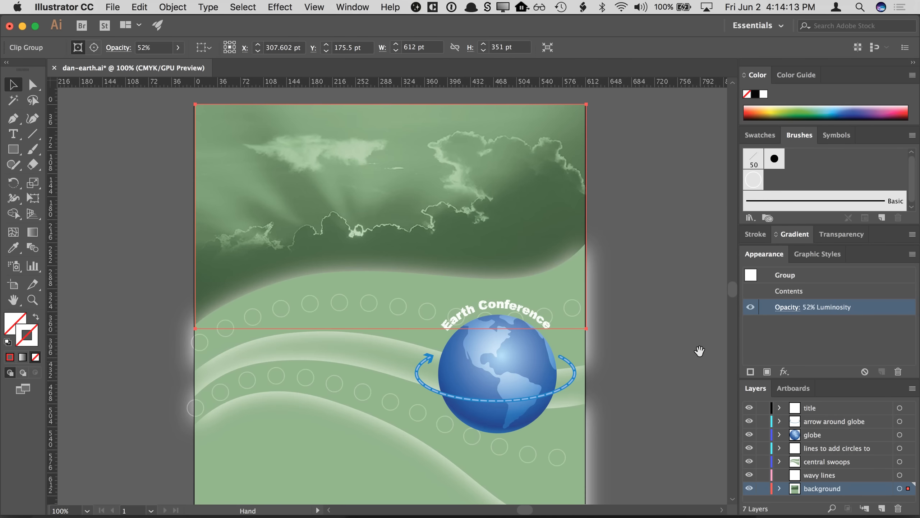
- Examine the poster layout, toggling the globe layer's visibility off and on to compare
scroll(700, 286, down, 3)
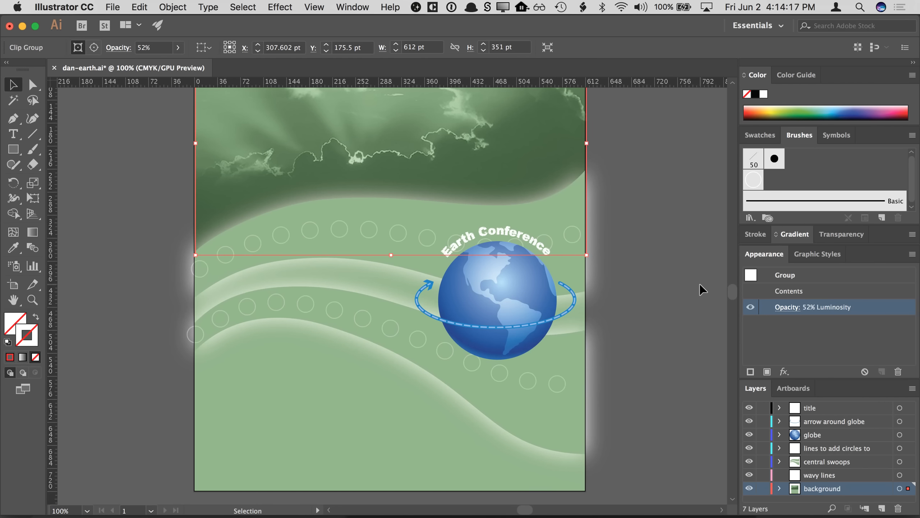
click(699, 284)
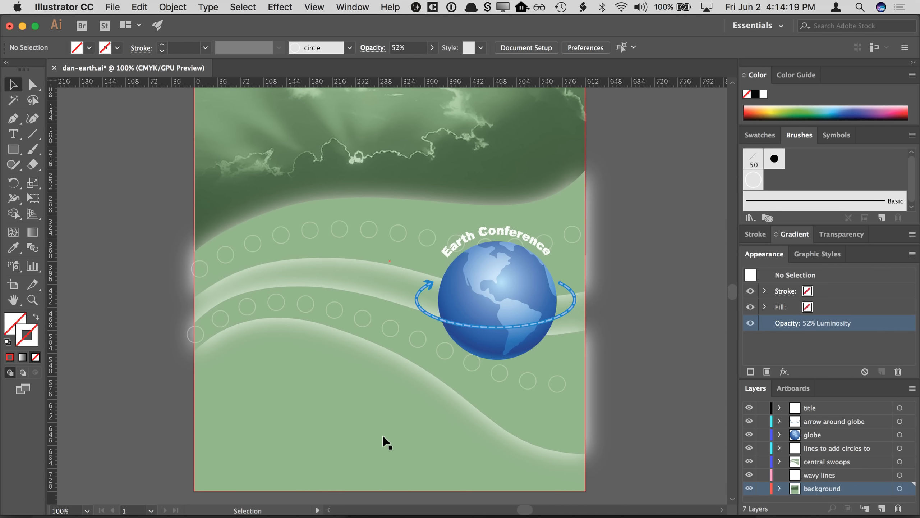
scroll(150, 302, down, 1)
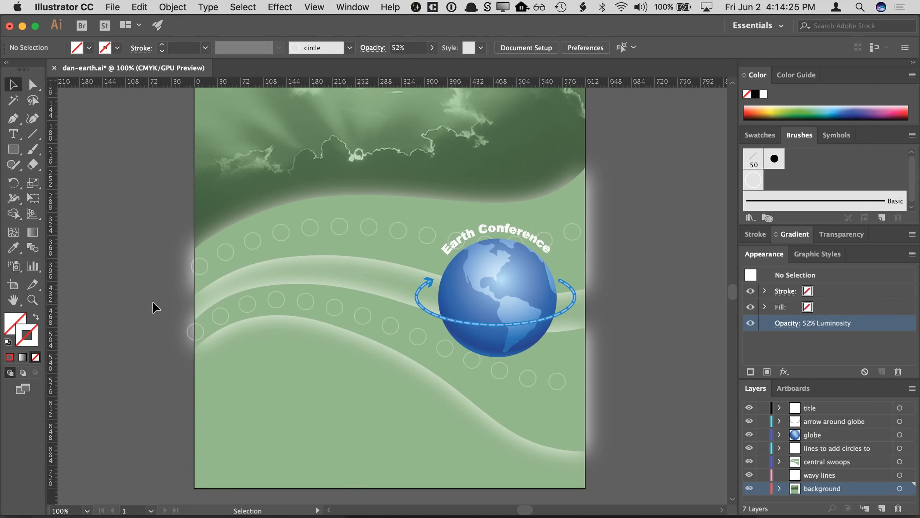
click(343, 323)
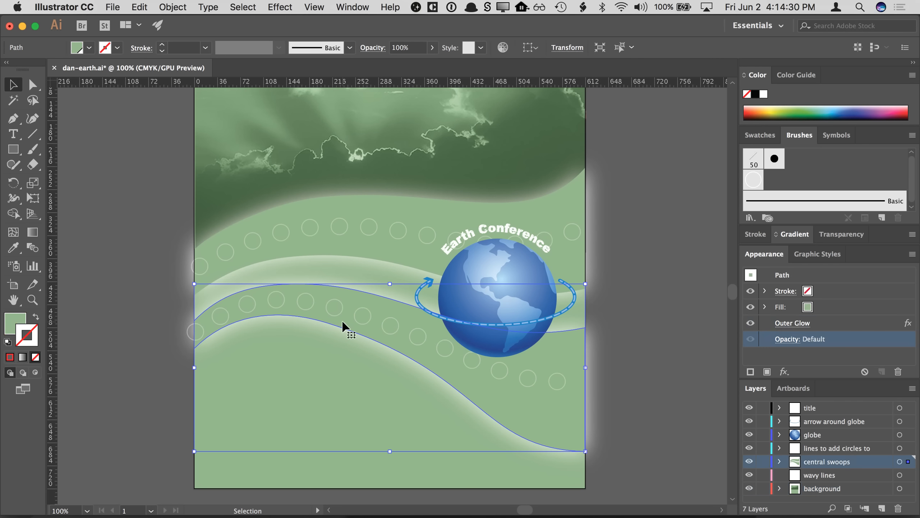
click(630, 287)
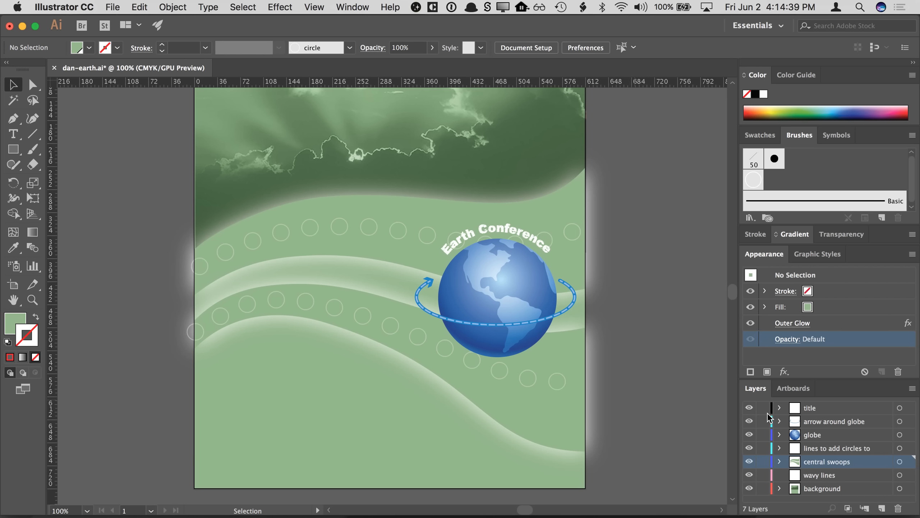
click(749, 436)
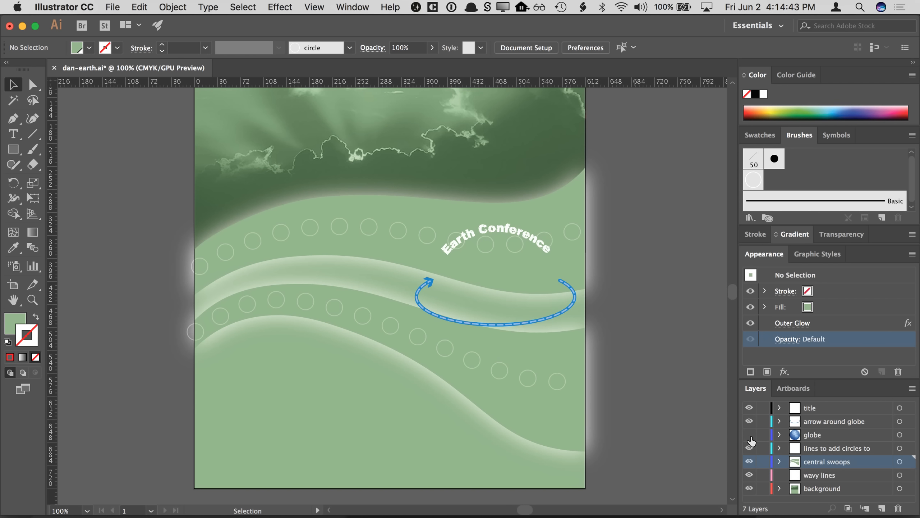
click(749, 435)
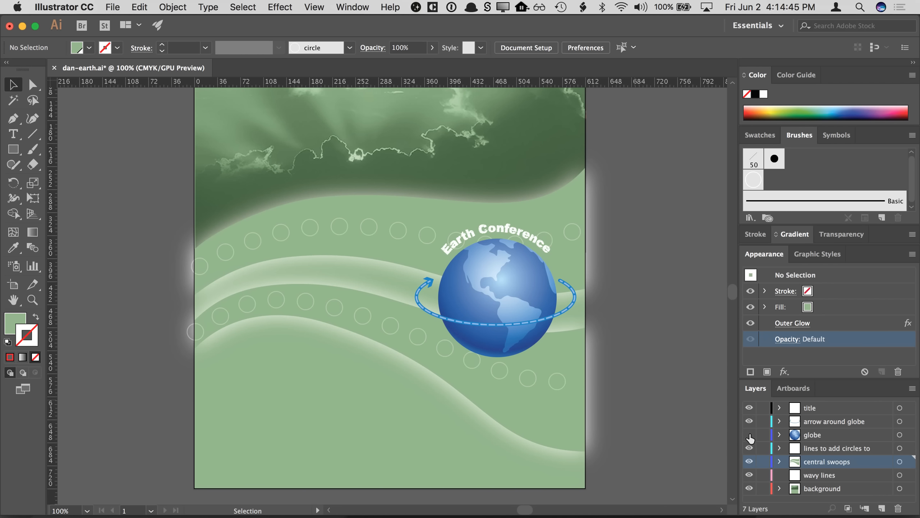
click(749, 434)
click(749, 435)
click(749, 434)
click(749, 435)
click(749, 435)
click(749, 434)
- Create a new layer directly above the background layer and name it blue waves
click(829, 491)
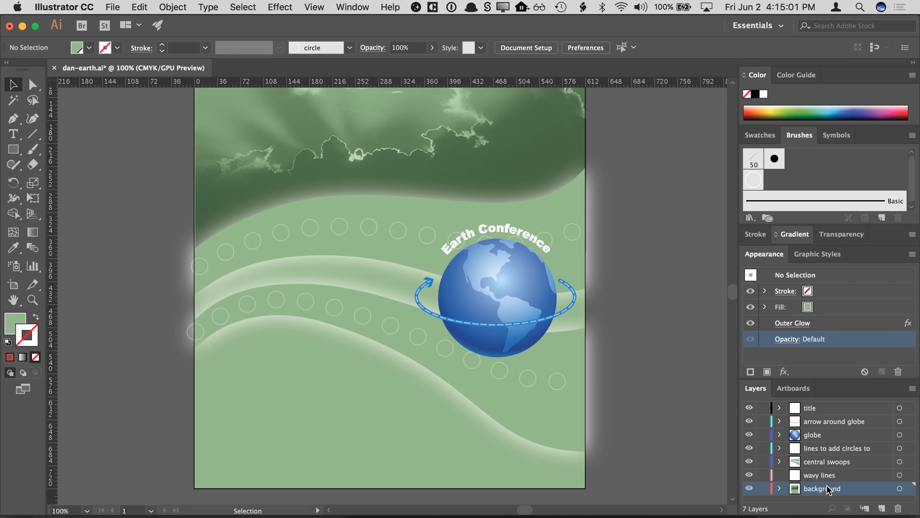
click(827, 461)
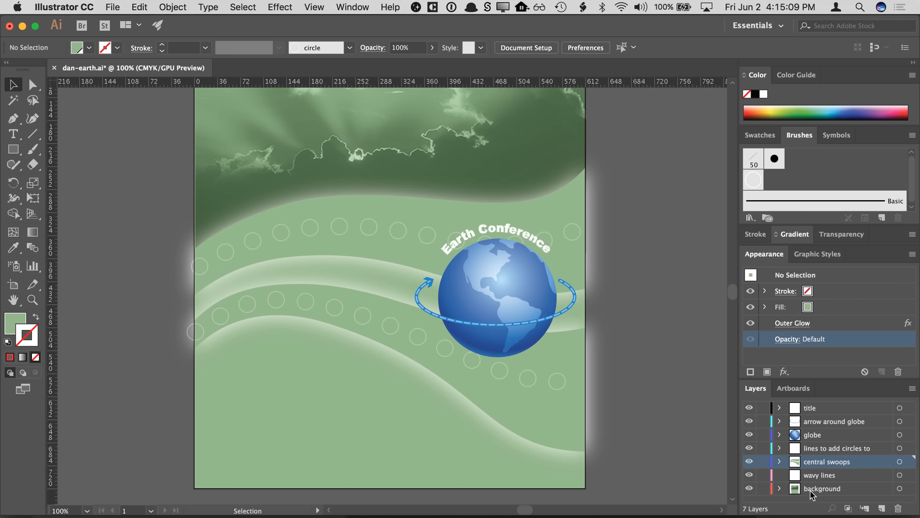
click(812, 493)
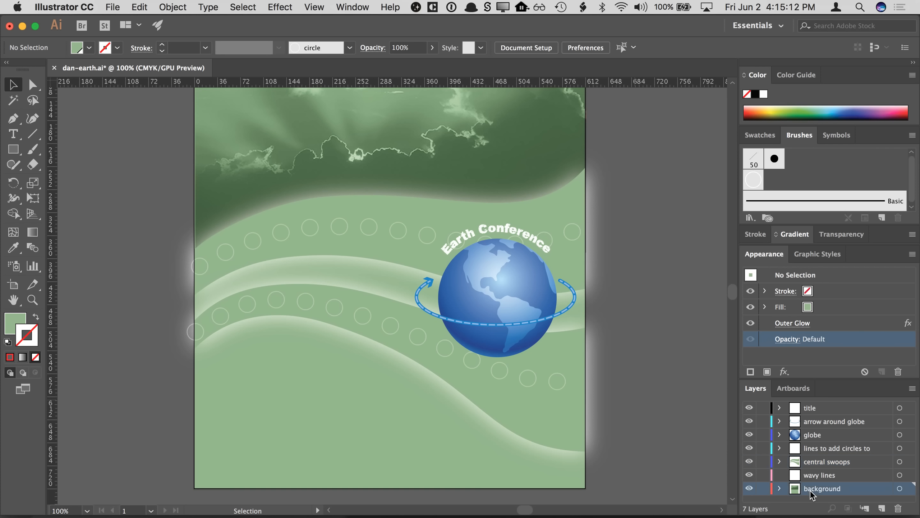
click(881, 508)
double_click(821, 492)
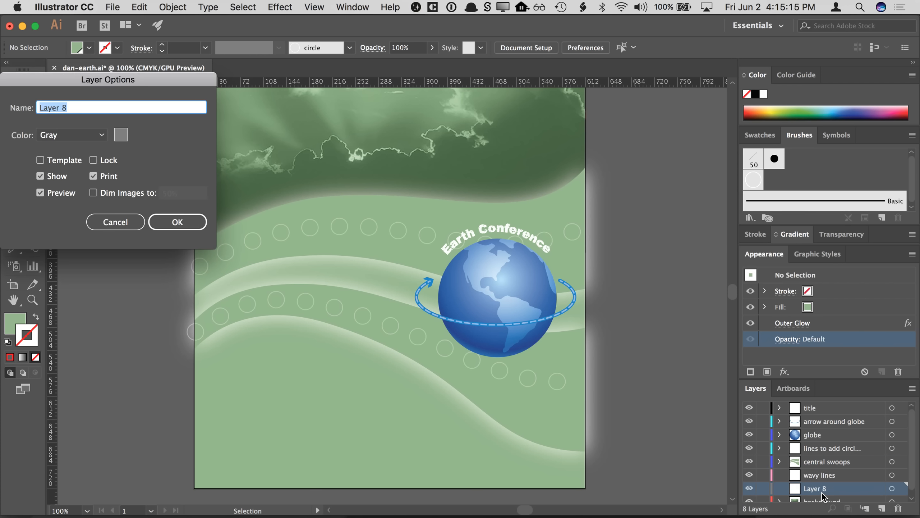
text(blue waves)
key(Return)
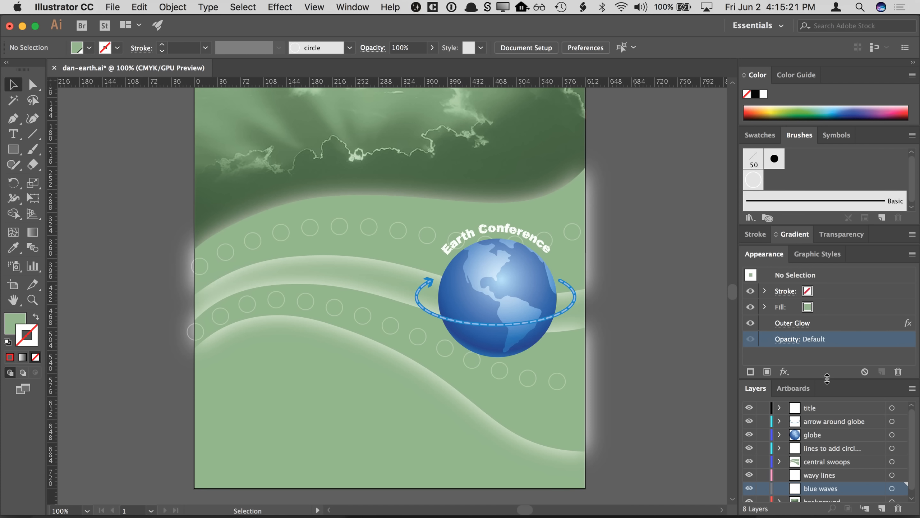
- Lock all layers except the blue waves layer
drag(827, 378, 827, 360)
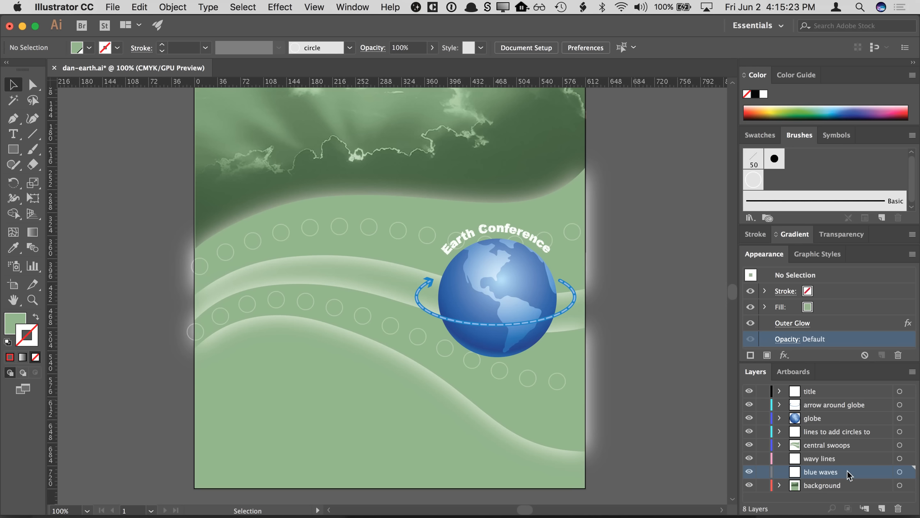
click(911, 372)
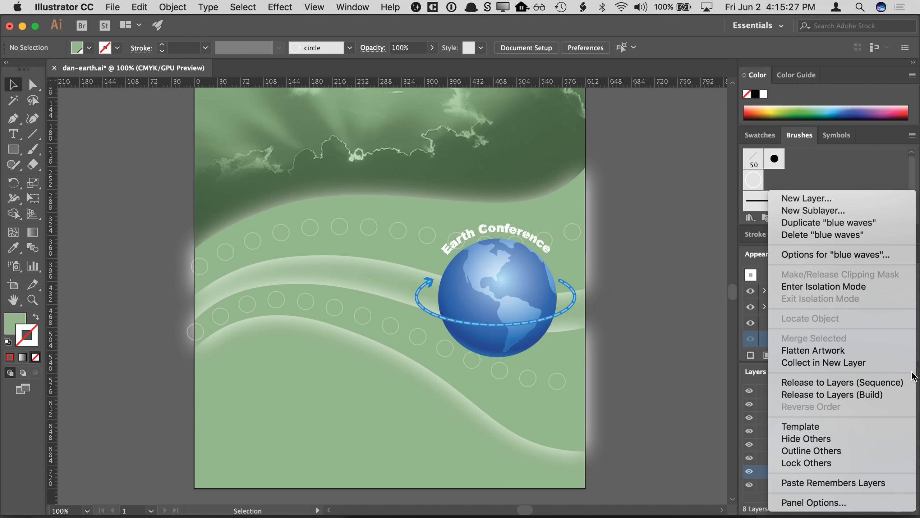
click(855, 459)
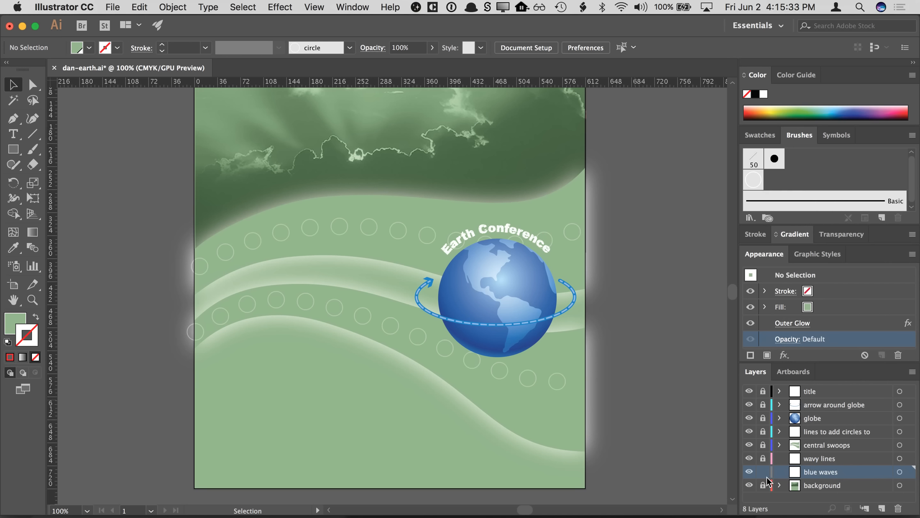
- Sweep through the layers' lock column to unlock and relock the other layers
drag(763, 460, 763, 391)
drag(763, 431, 763, 392)
drag(764, 458, 765, 392)
alt+click(764, 468)
drag(749, 459, 749, 391)
drag(747, 460, 749, 390)
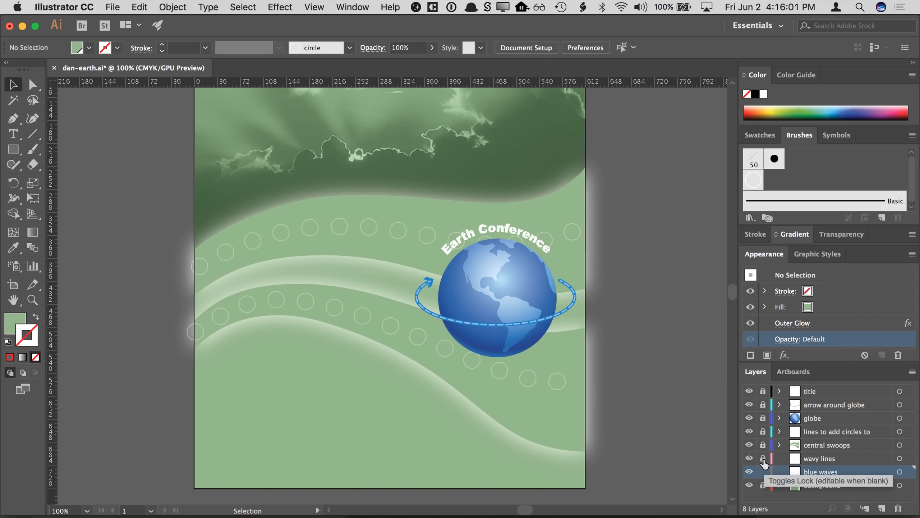
drag(763, 459, 763, 390)
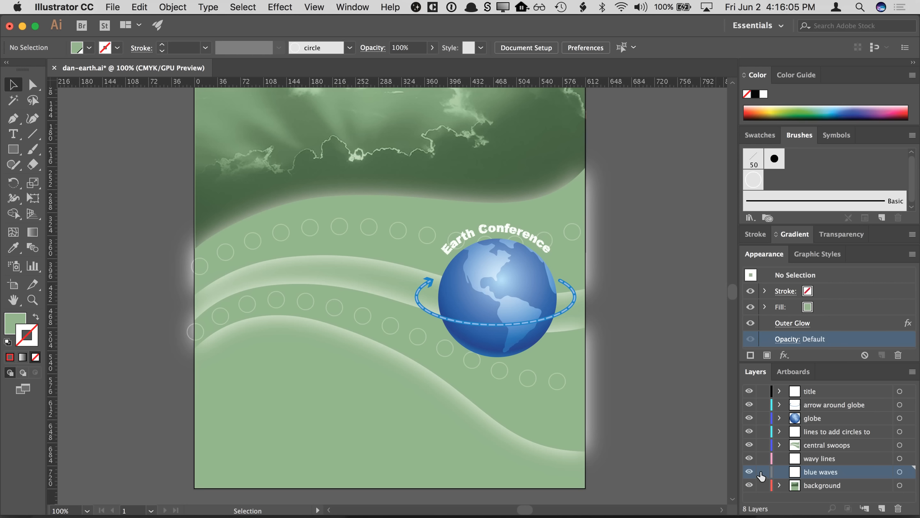
alt+click(763, 472)
alt+click(764, 473)
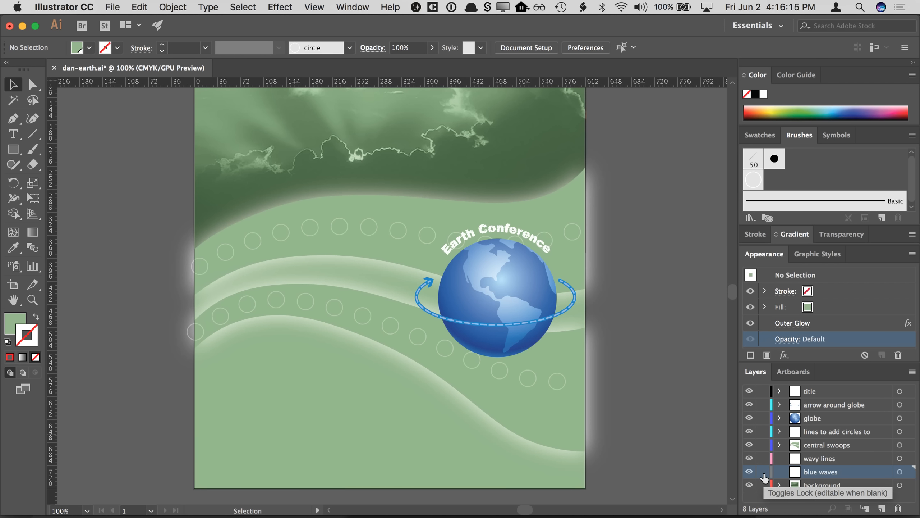
alt+click(763, 472)
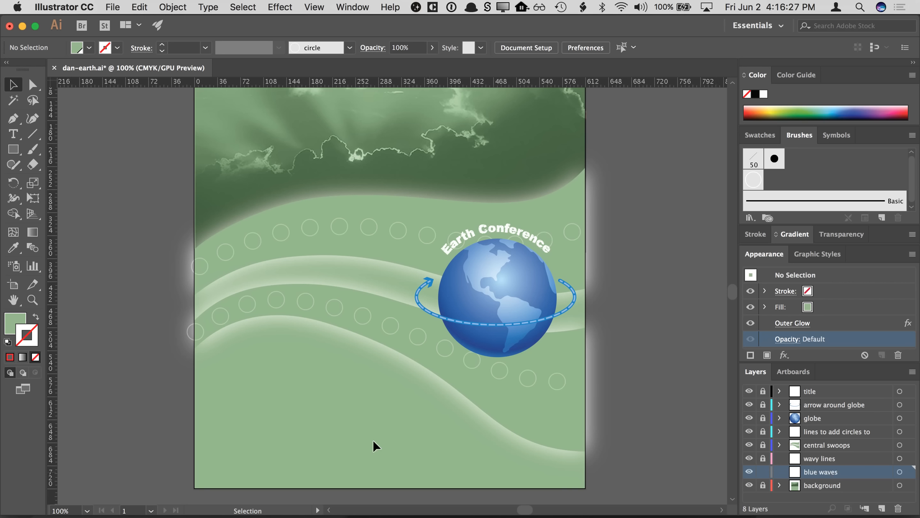
- Check that locked artwork can't be selected and toggle the central swoops layer's visibility off and on
drag(287, 263, 341, 339)
click(749, 445)
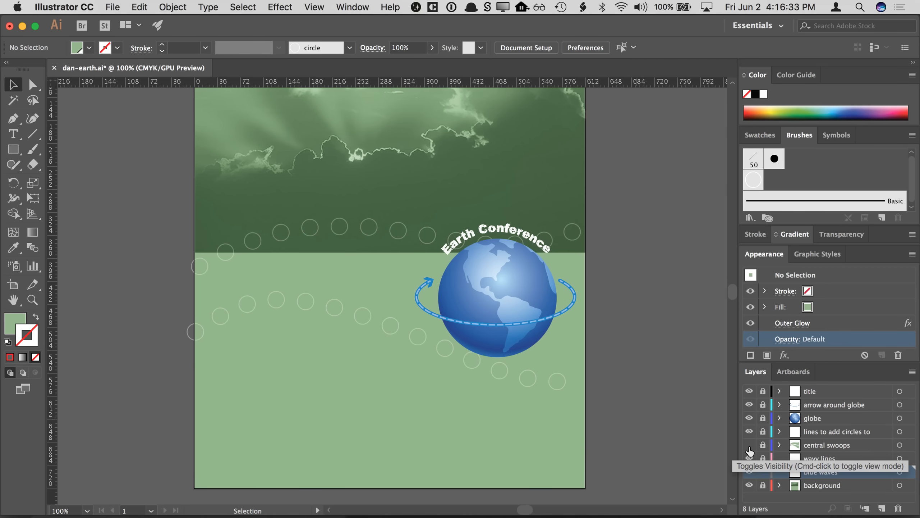
click(749, 445)
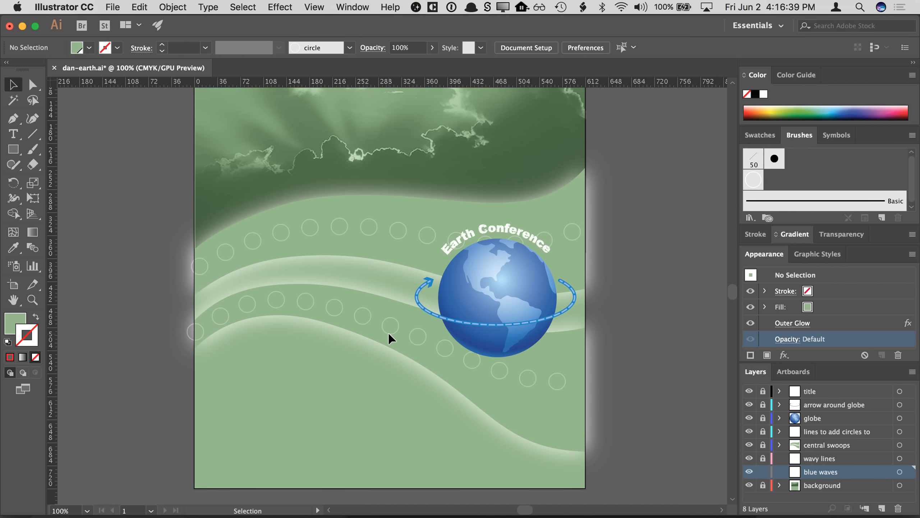
- Choose the Pen tool and set the fill color to the blue swatch
click(21, 122)
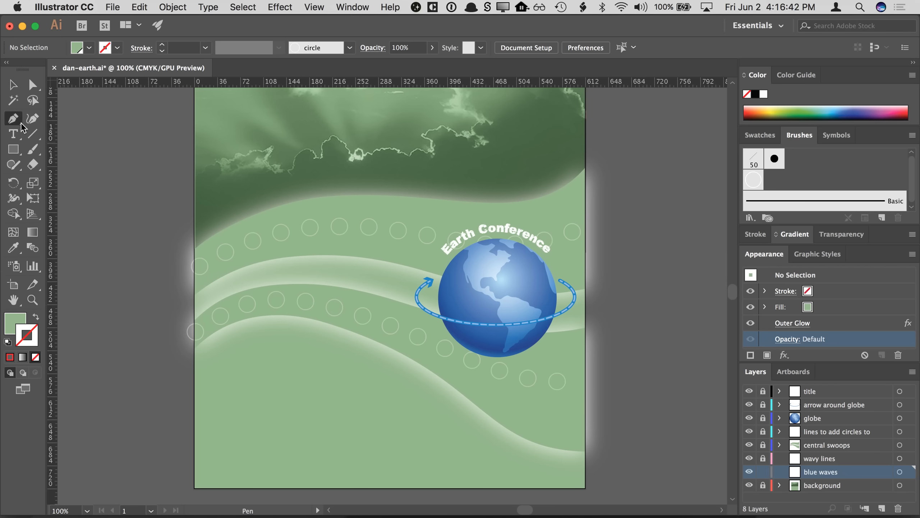
click(16, 324)
click(760, 135)
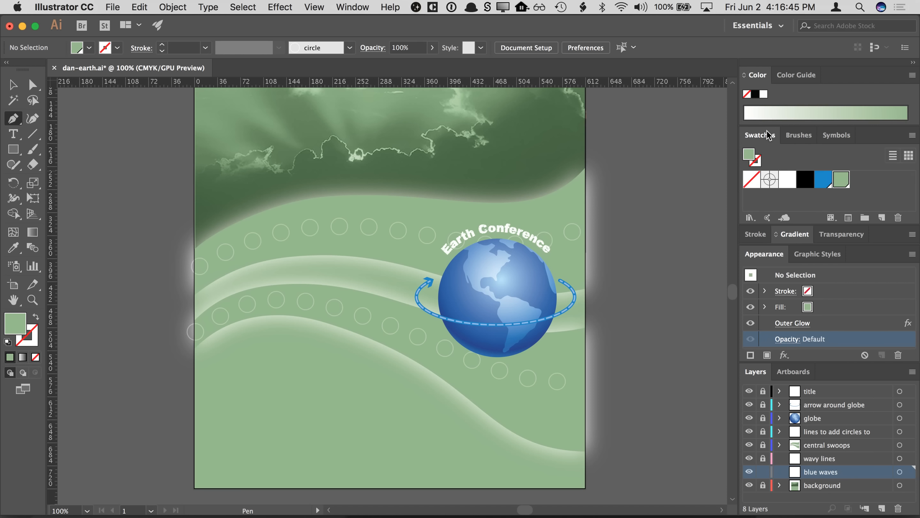
click(821, 183)
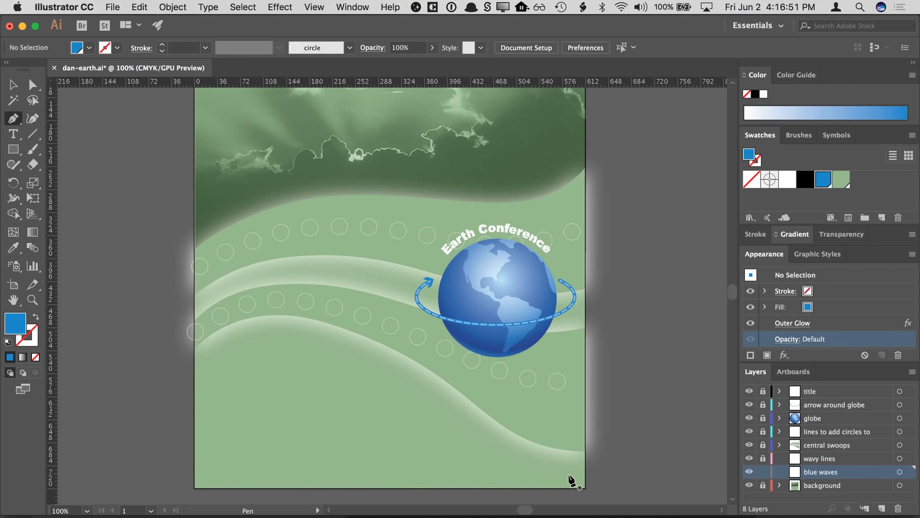
- Draw a closed blue wave shape with the Pen tool spanning the artboard's bottom, with a curved top edge rising to the left
click(586, 488)
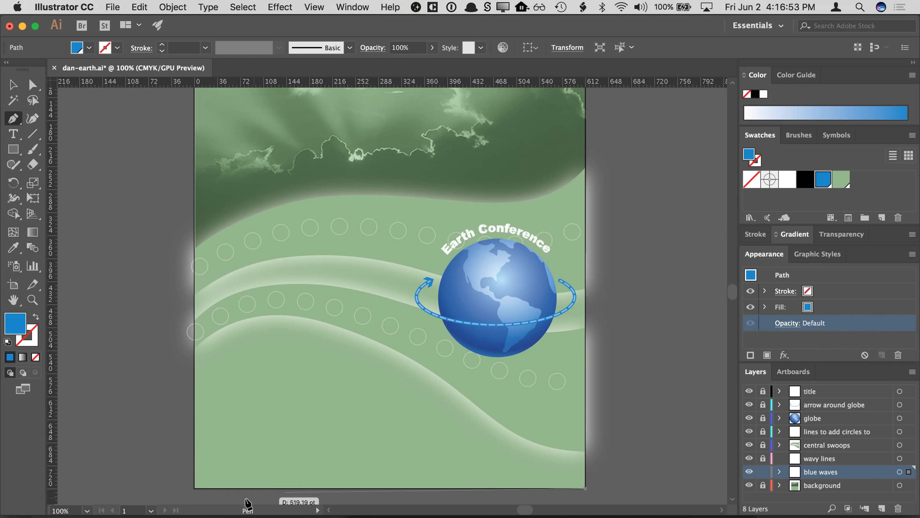
click(195, 488)
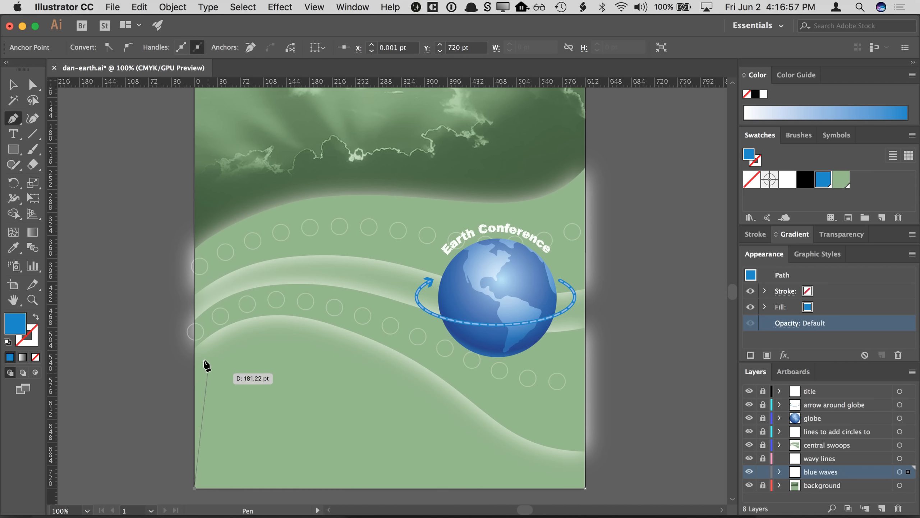
click(195, 336)
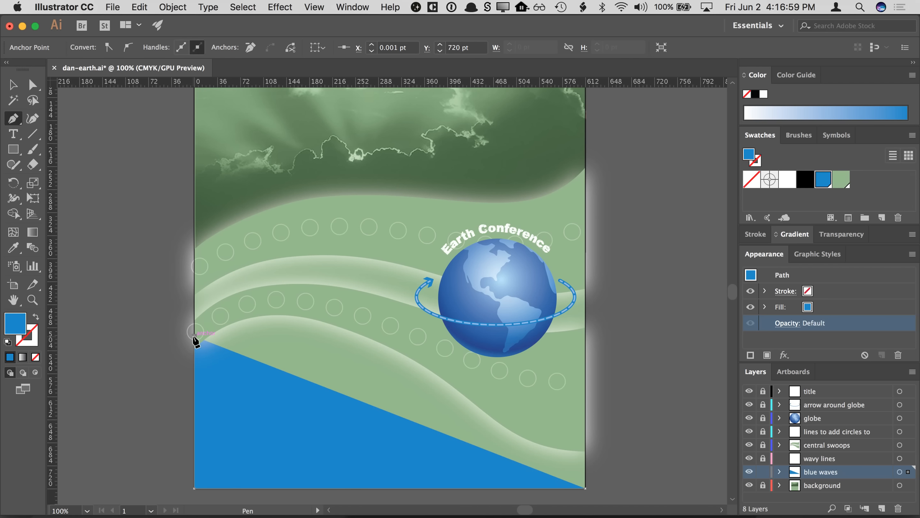
click(243, 308)
click(308, 308)
click(412, 340)
click(497, 394)
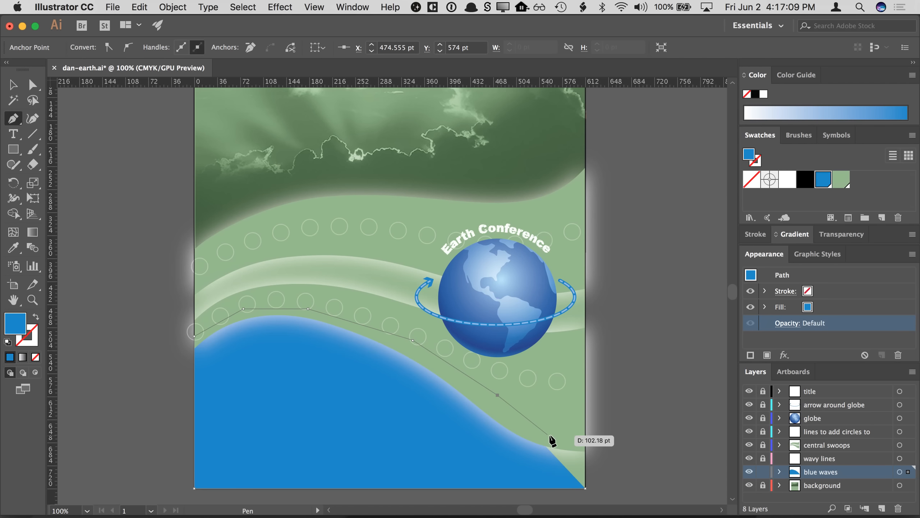
drag(544, 425, 565, 414)
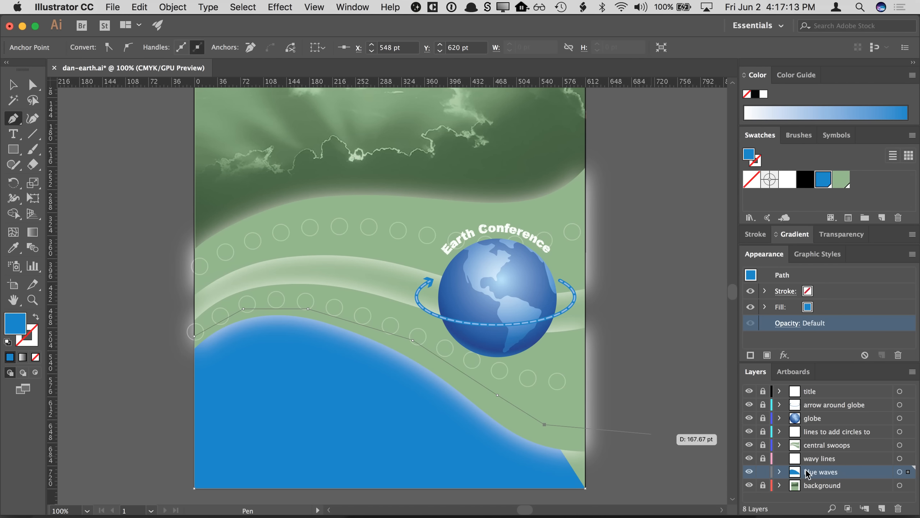
click(585, 426)
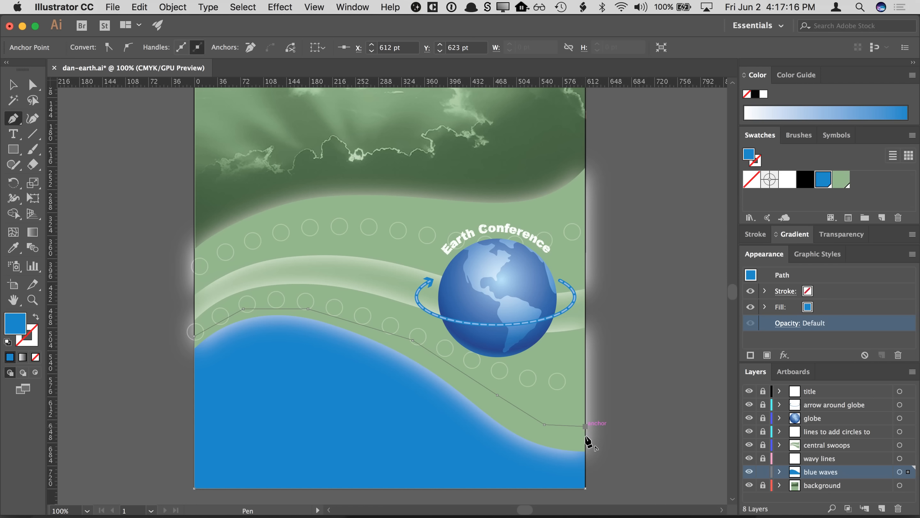
click(585, 487)
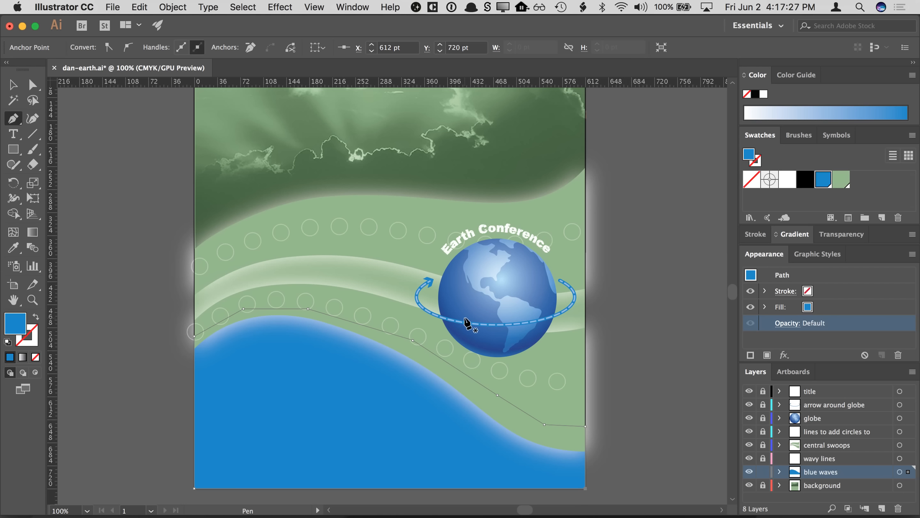
click(16, 87)
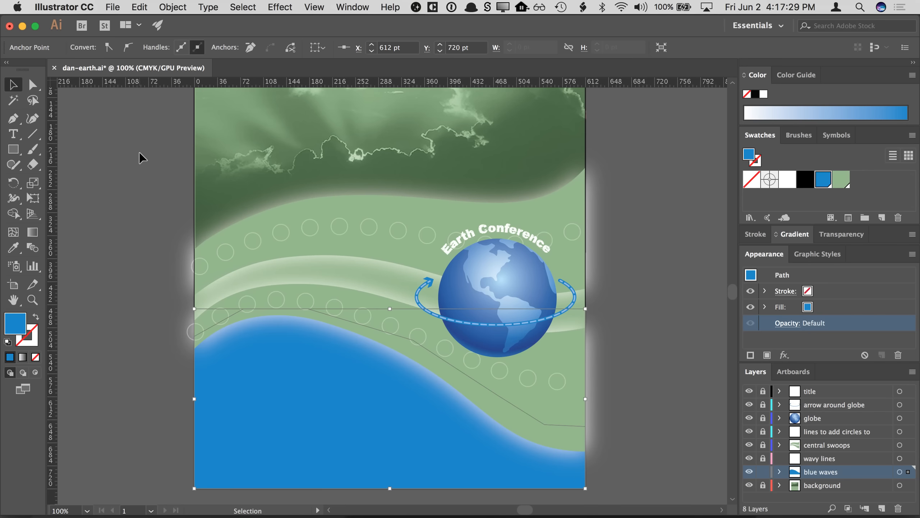
click(139, 153)
drag(143, 231, 157, 229)
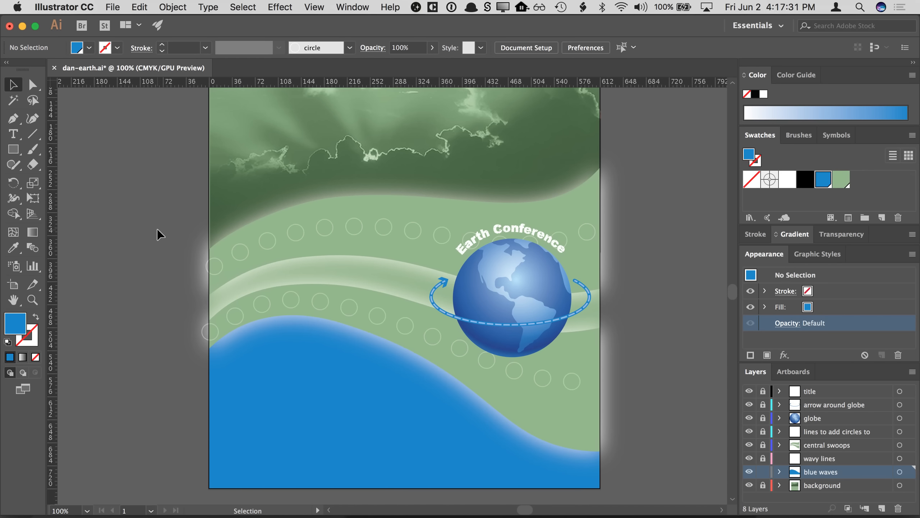
- Place the waves.tif image as a linked file onto the blue waves layer
click(114, 8)
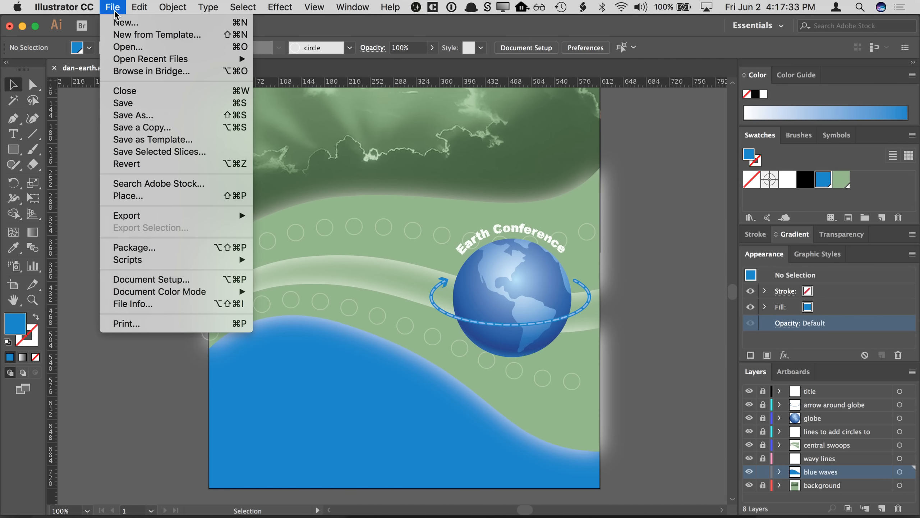
click(150, 196)
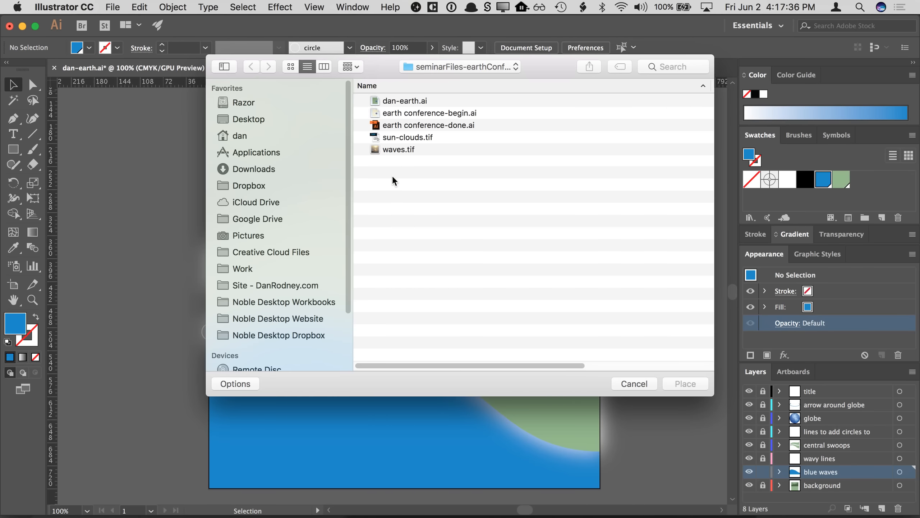
click(246, 383)
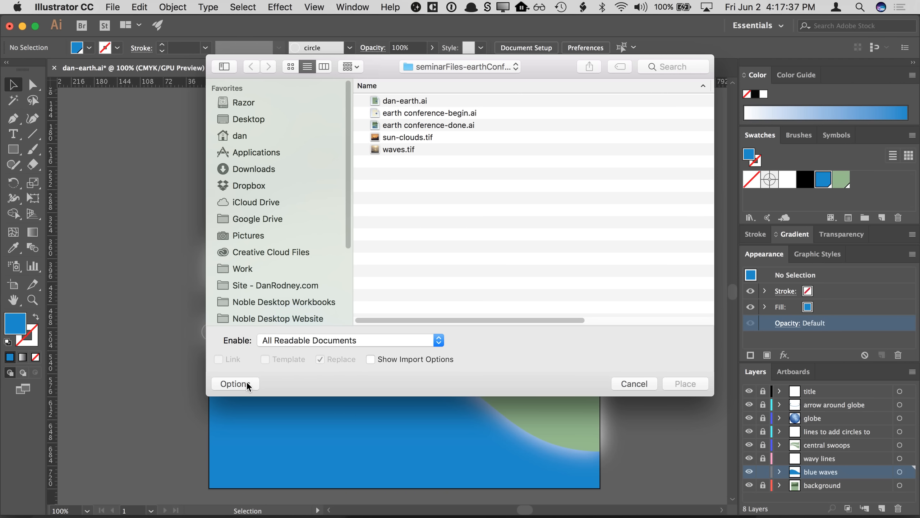
click(427, 148)
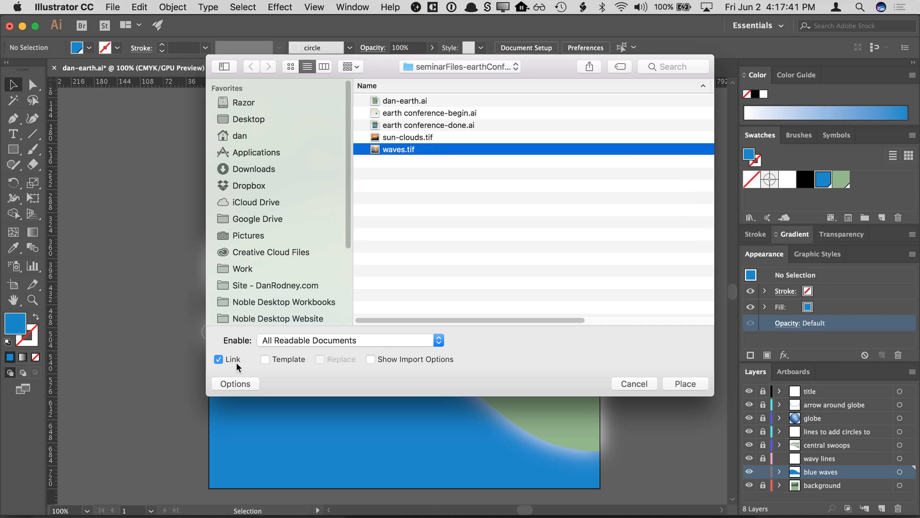
click(668, 377)
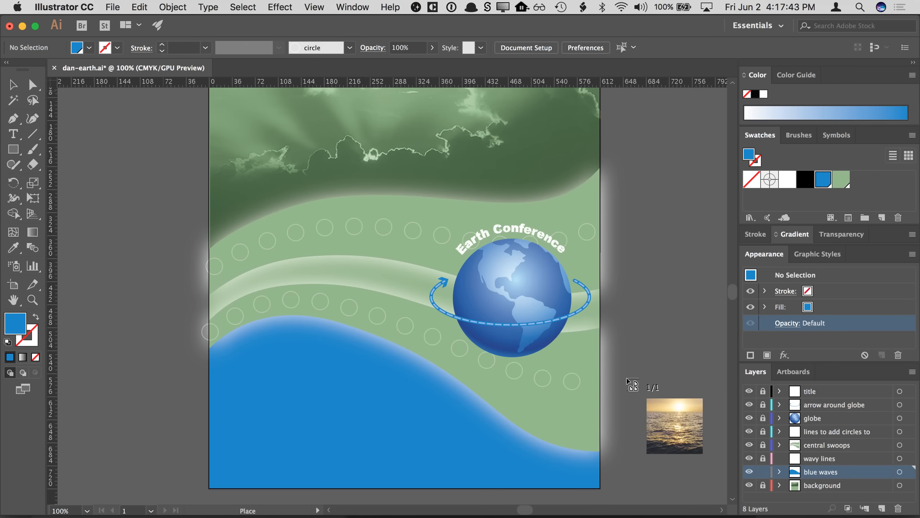
click(221, 262)
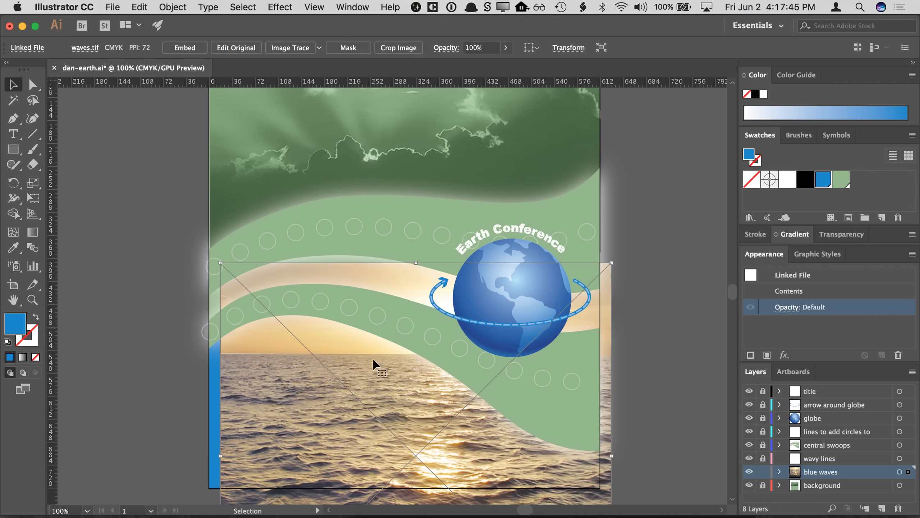
- Move the placed waves image up so it covers the lower portion of the poster
drag(375, 405, 365, 381)
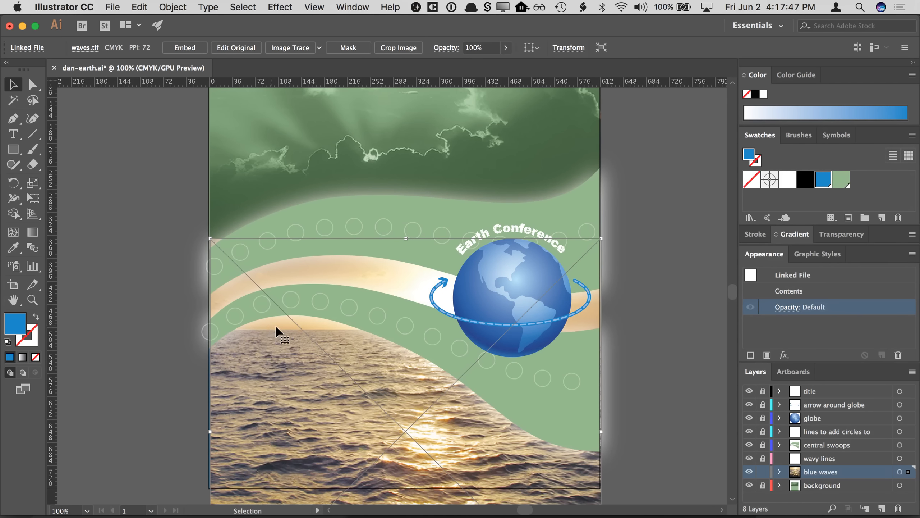
drag(305, 370, 305, 358)
click(177, 448)
- Expand the blue waves layer and inspect its waves.tif image and path sublayers
scroll(177, 402, down, 3)
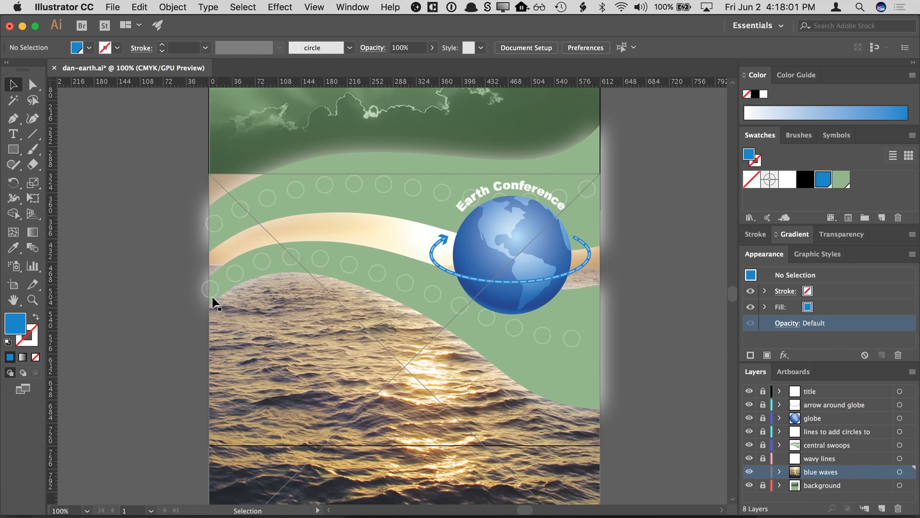
click(303, 181)
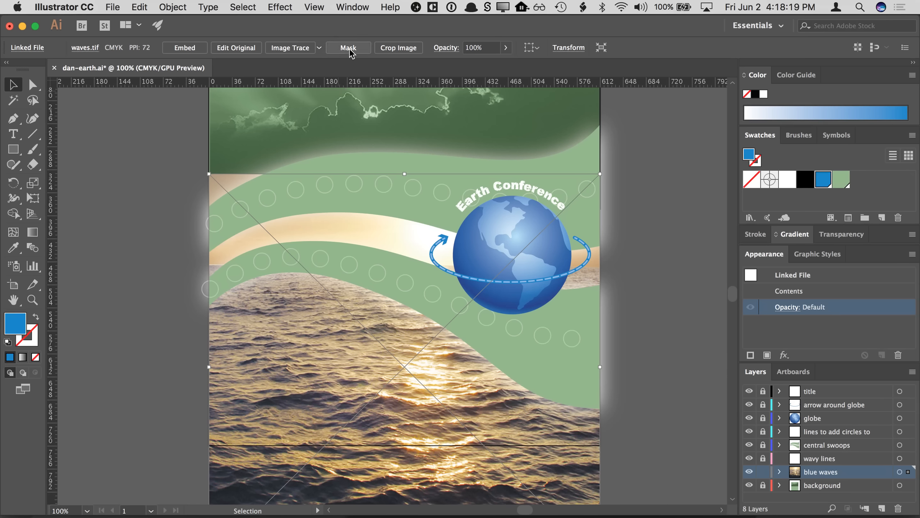
click(172, 281)
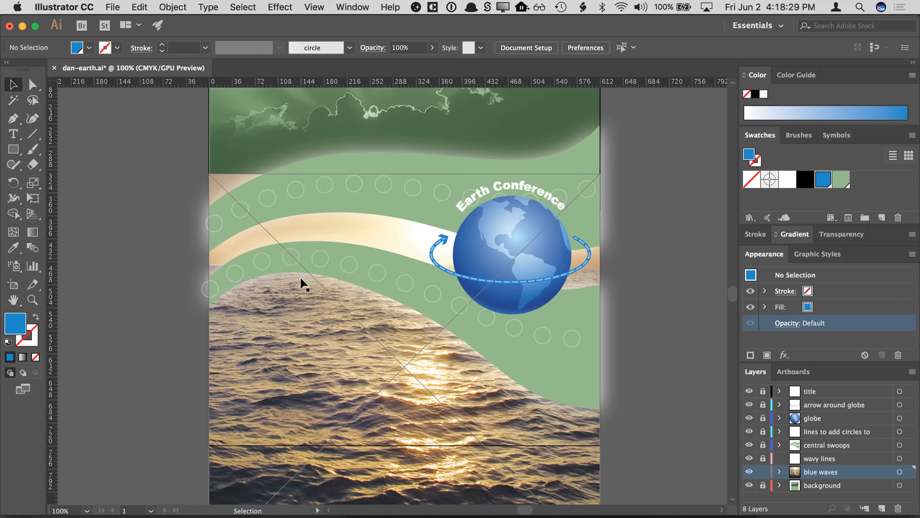
scroll(695, 401, down, 1)
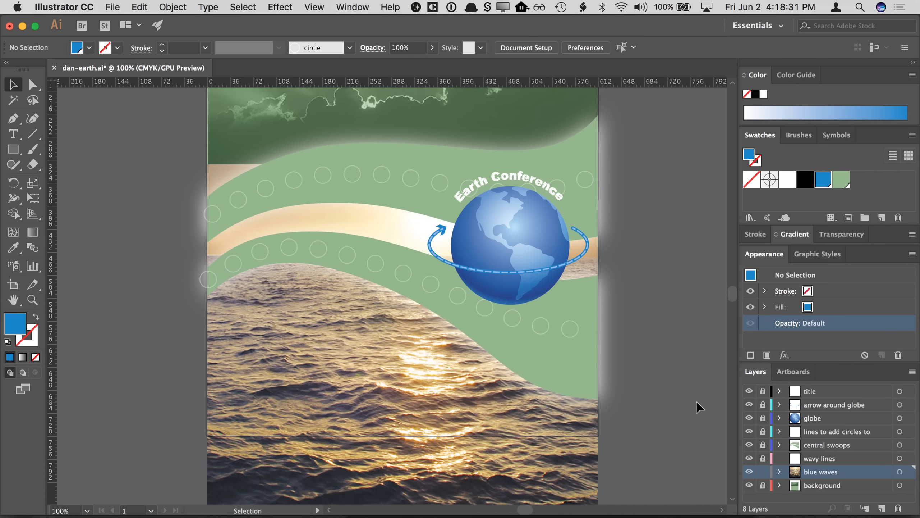
scroll(696, 401, down, 1)
click(779, 472)
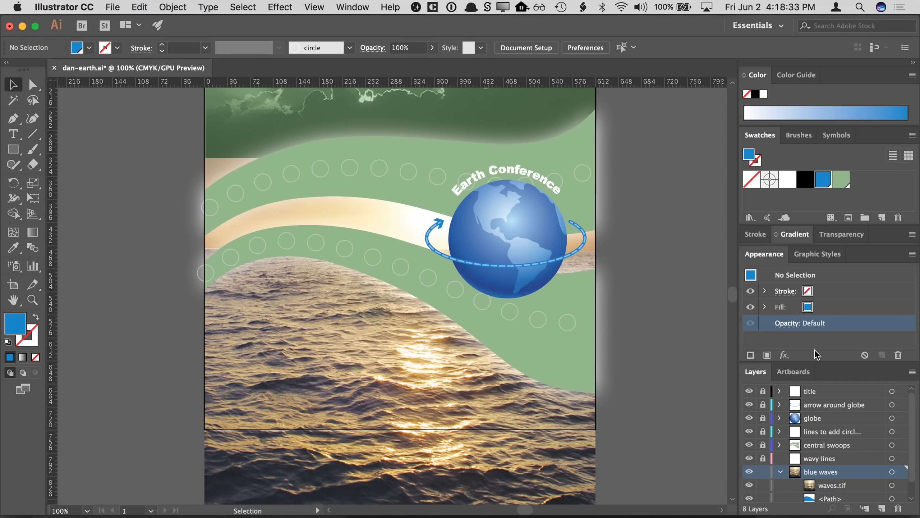
drag(817, 361, 817, 310)
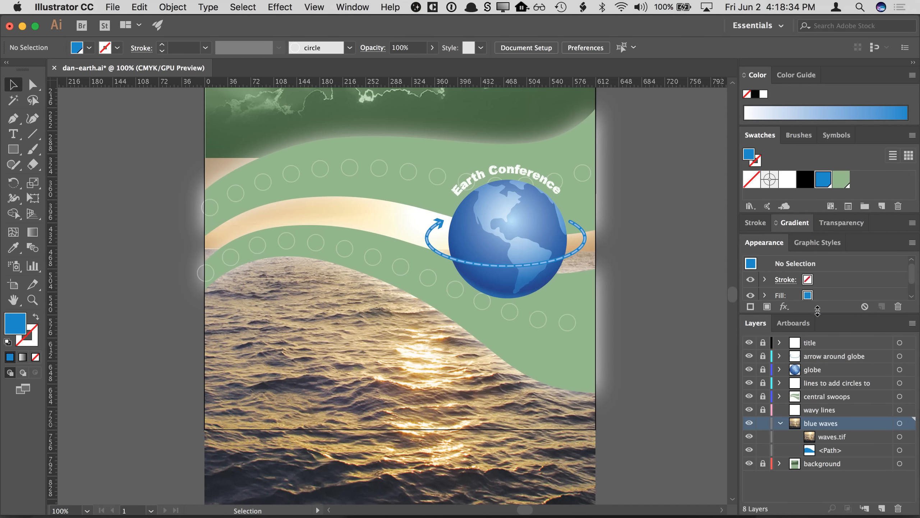
click(824, 437)
click(820, 451)
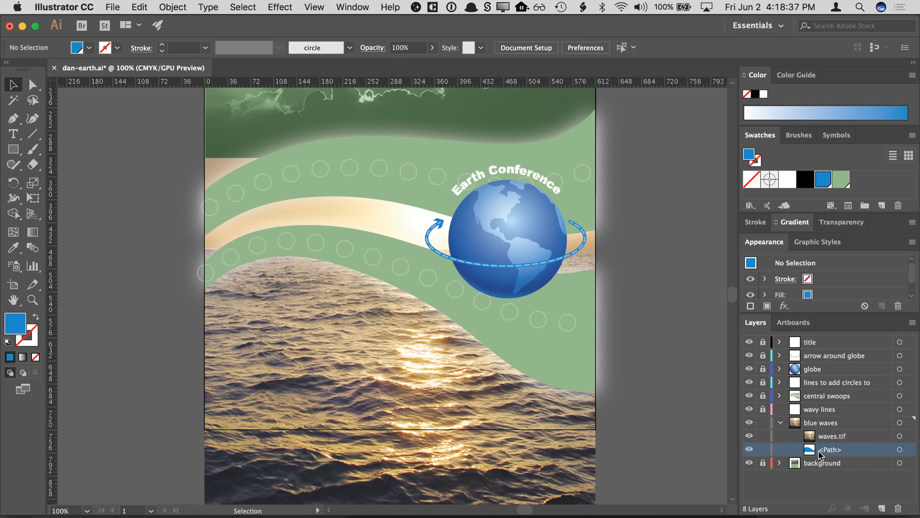
click(812, 438)
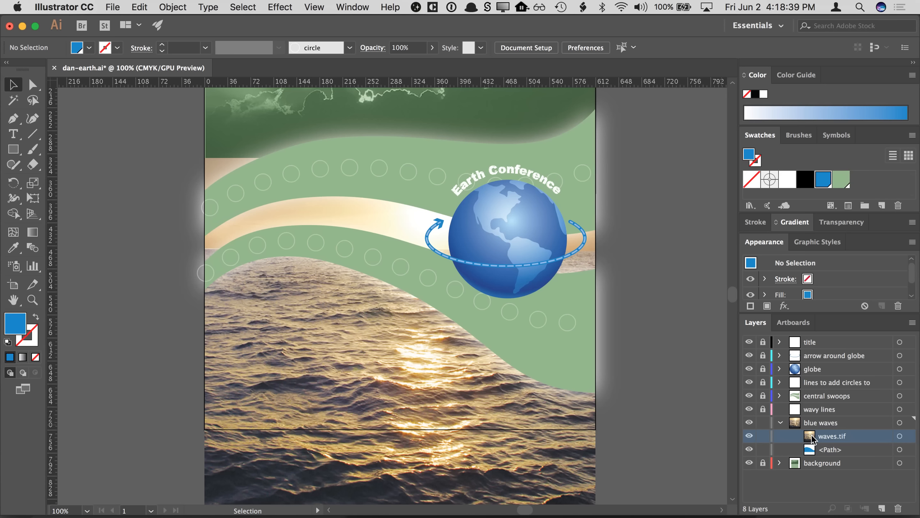
click(814, 444)
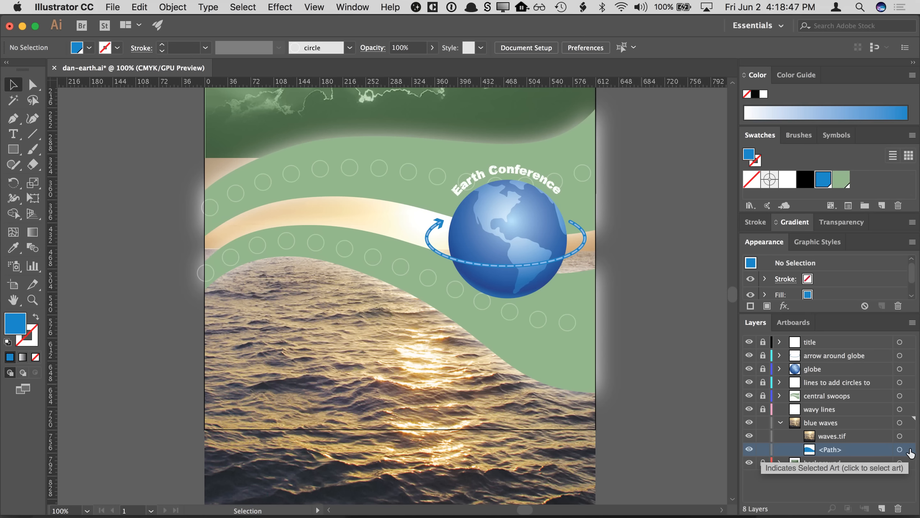
- Select the blue wave path and copy it
click(910, 449)
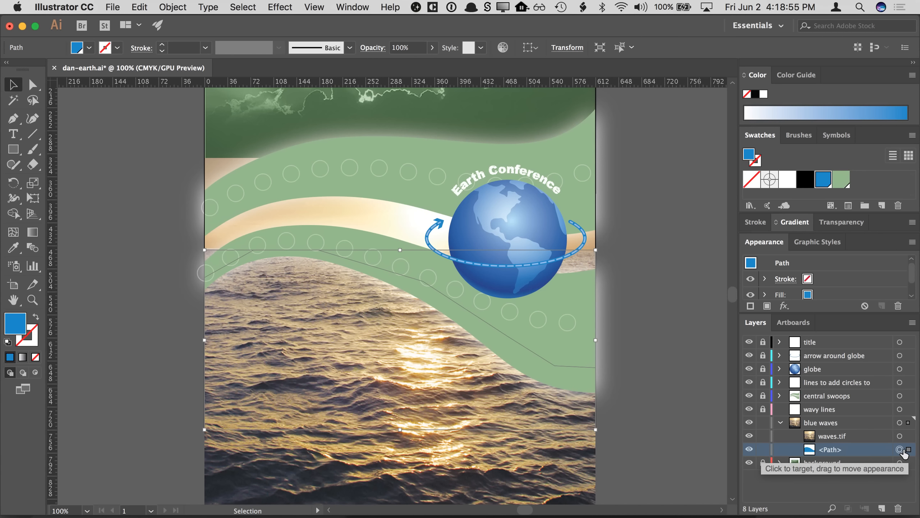
click(710, 426)
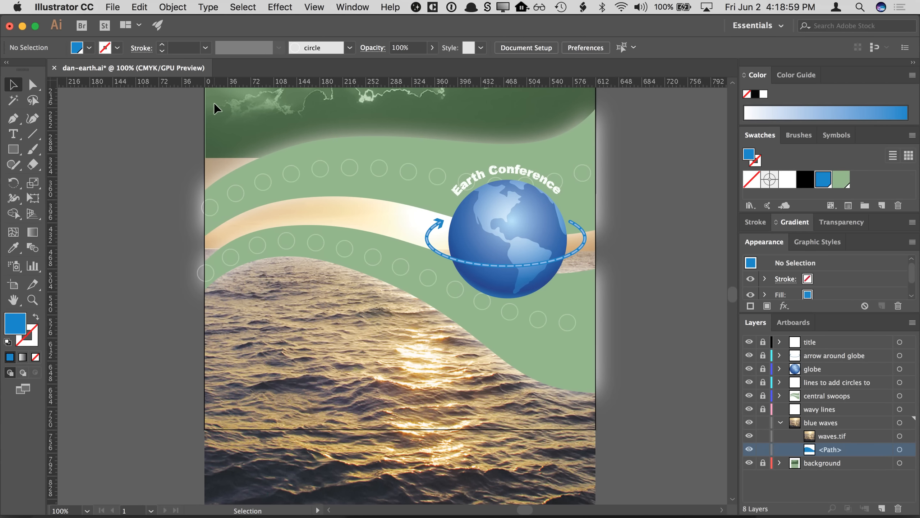
click(249, 15)
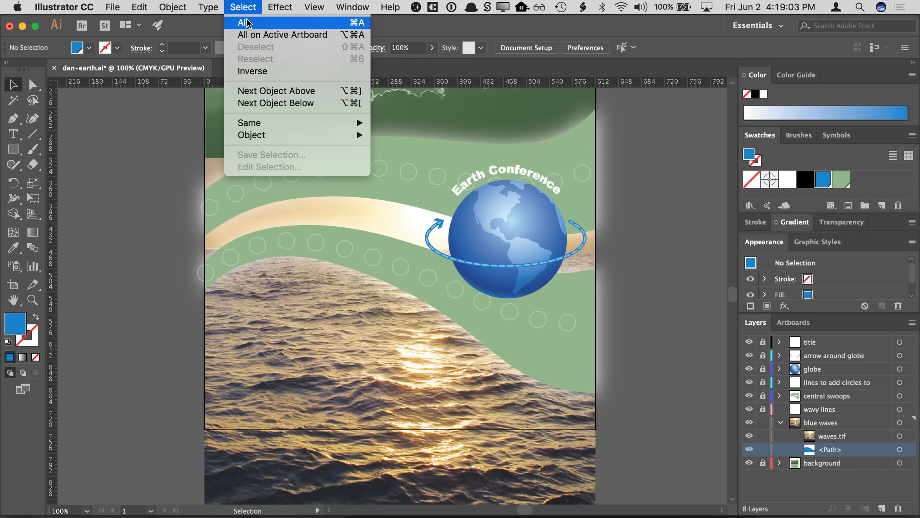
click(247, 23)
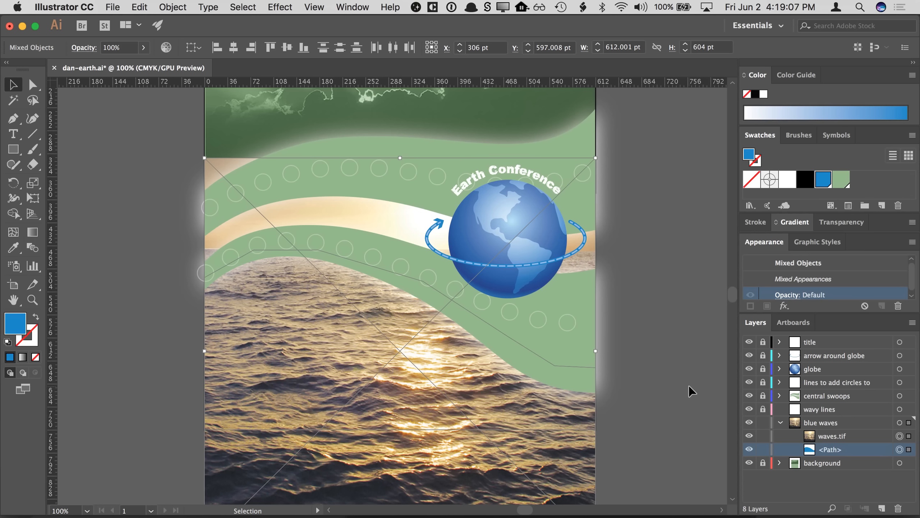
shift+click(330, 357)
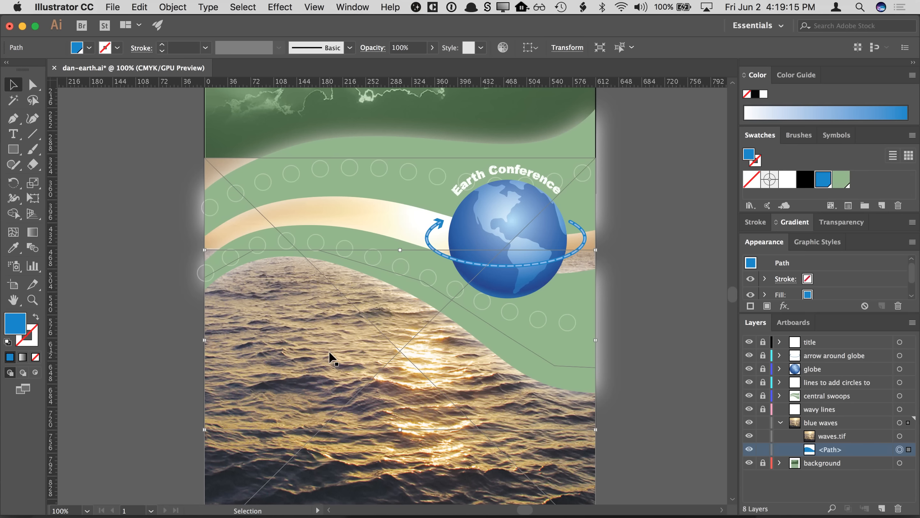
click(145, 8)
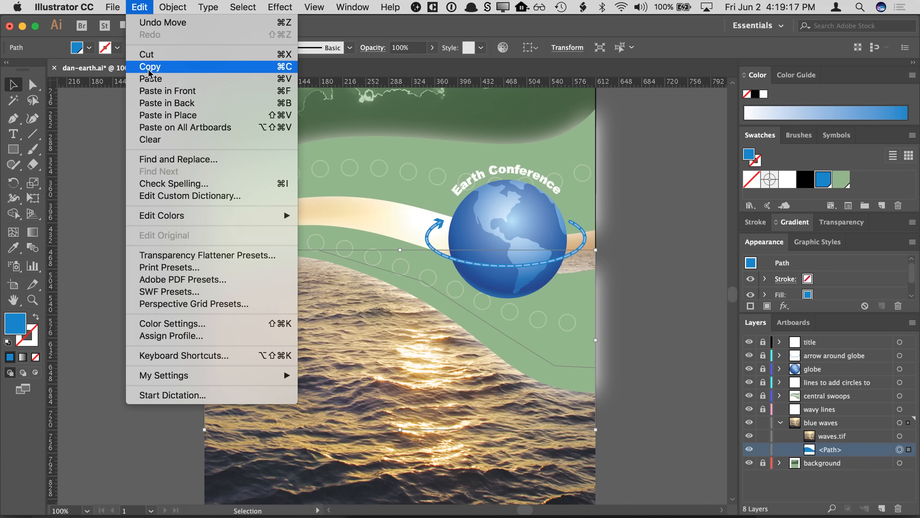
click(150, 68)
- Select the waves image, paste the copied wave path, and undo the paste
click(158, 216)
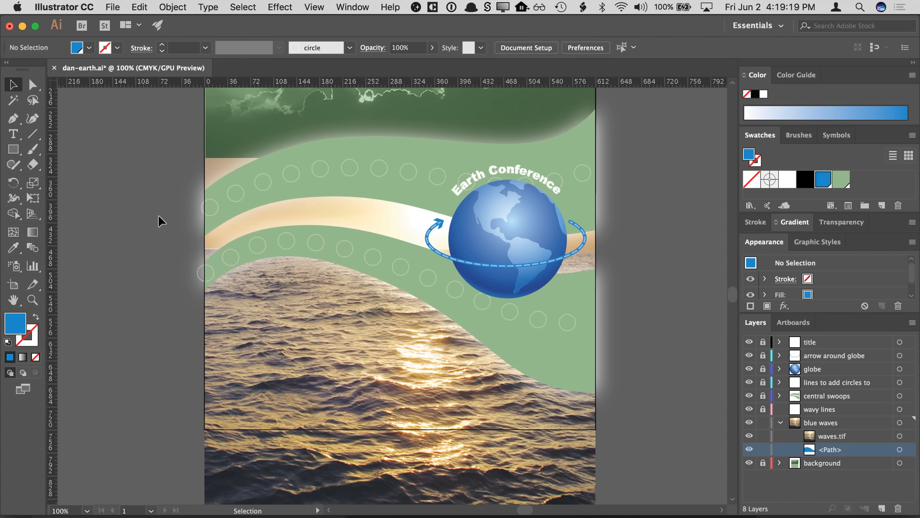
click(274, 346)
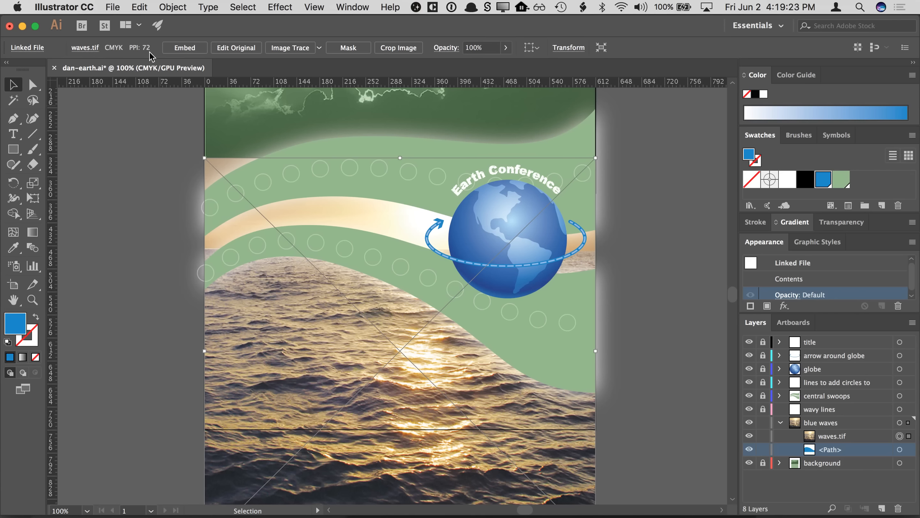
click(145, 7)
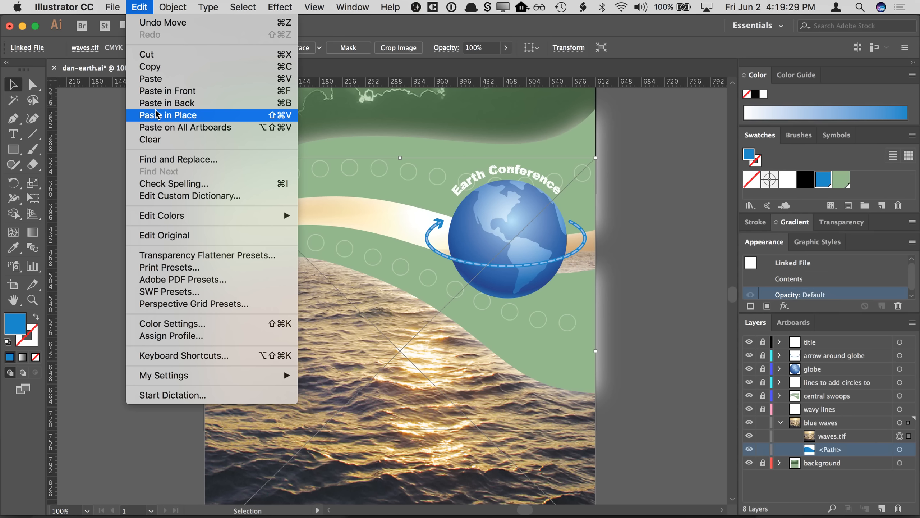
click(156, 79)
key(super+z)
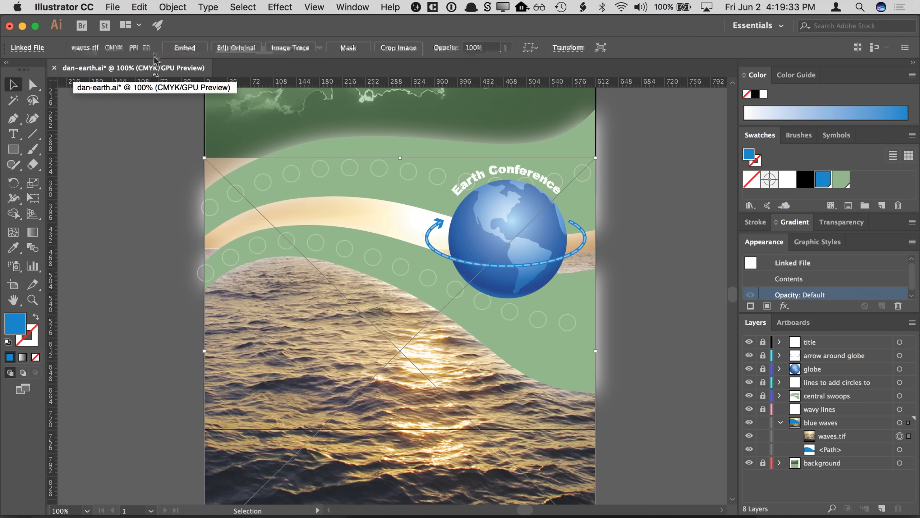
- Paste the copied wave path in back, behind the waves image
click(140, 7)
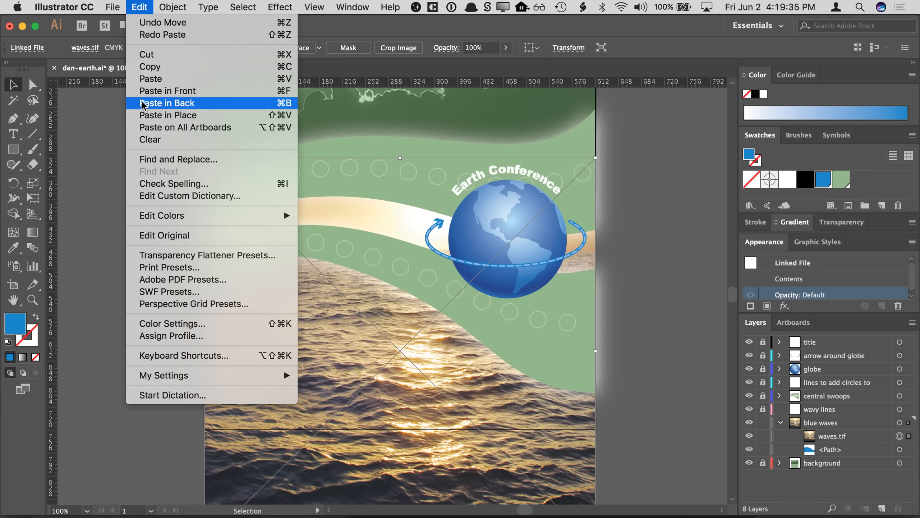
click(142, 115)
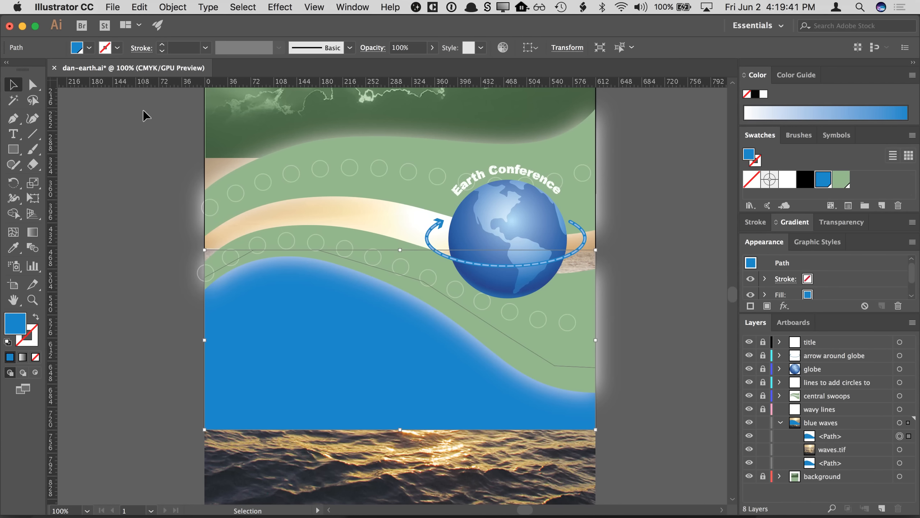
- Select both the wave path and the waves image and make a clipping mask from them
shift+click(517, 415)
shift+click(406, 460)
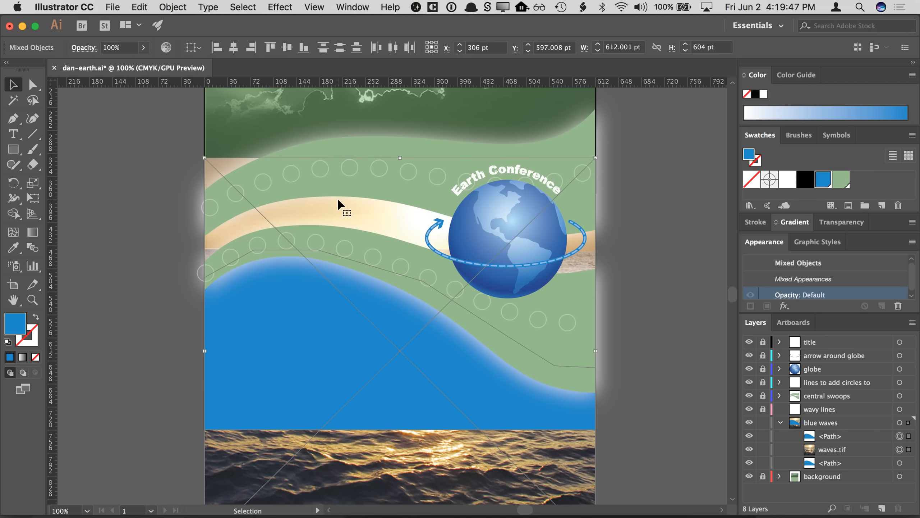
click(174, 7)
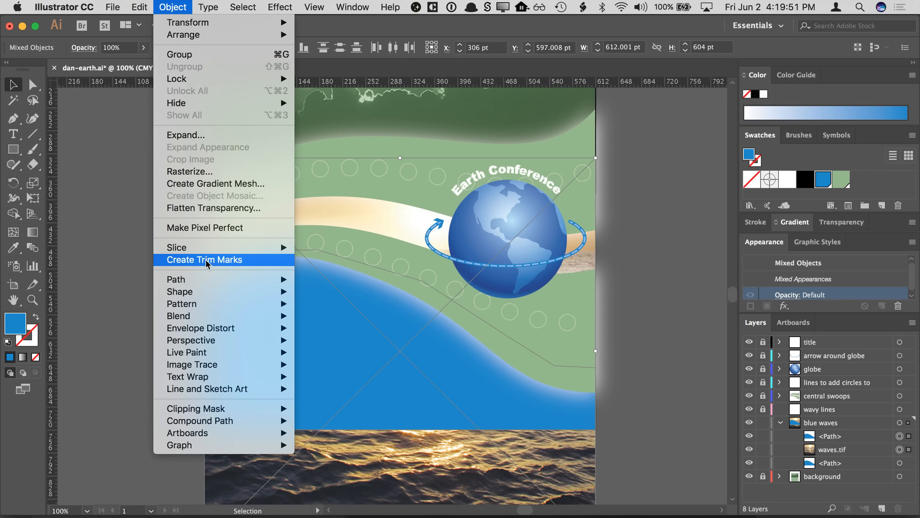
mouse_move(214, 294)
mouse_move(227, 414)
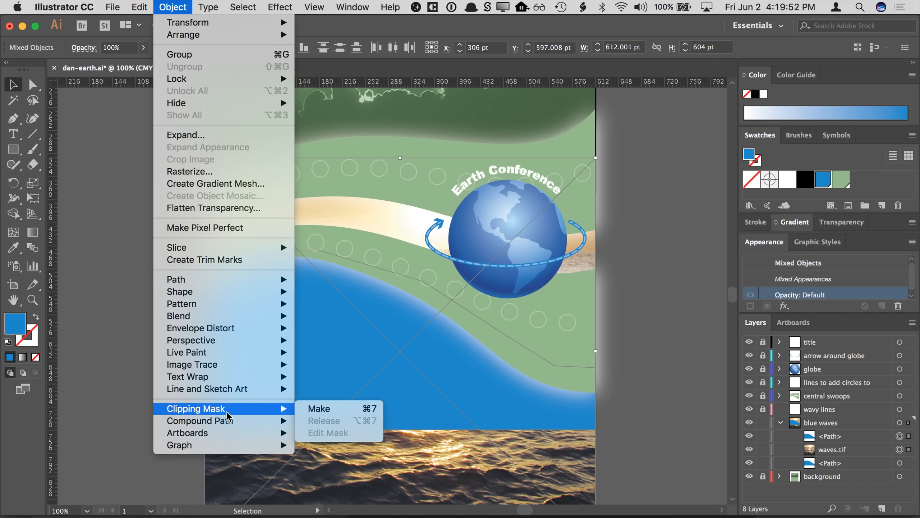
click(317, 409)
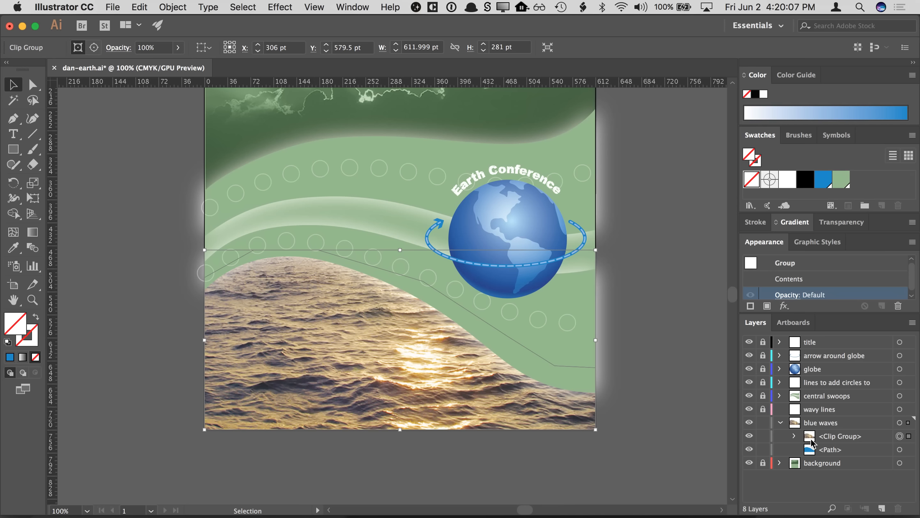
- Set the waves clip group's blend mode to Luminosity and its opacity to 55%
click(749, 436)
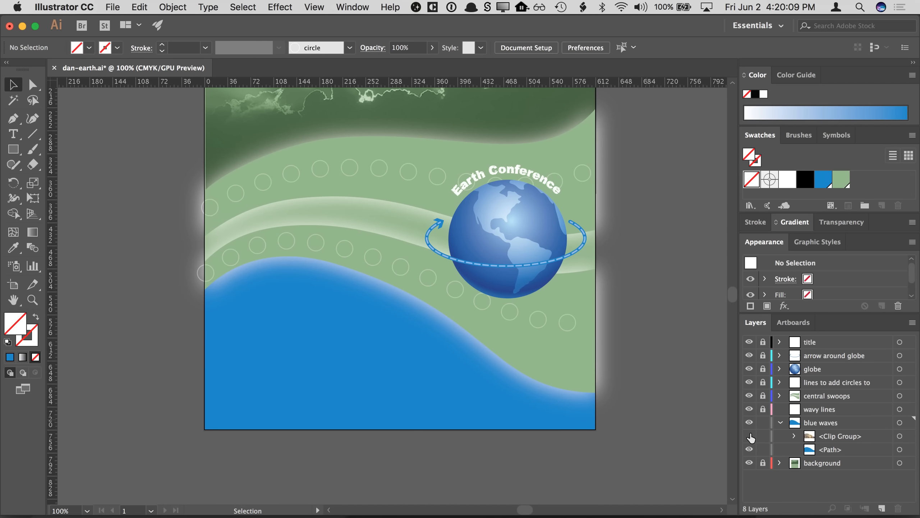
click(749, 436)
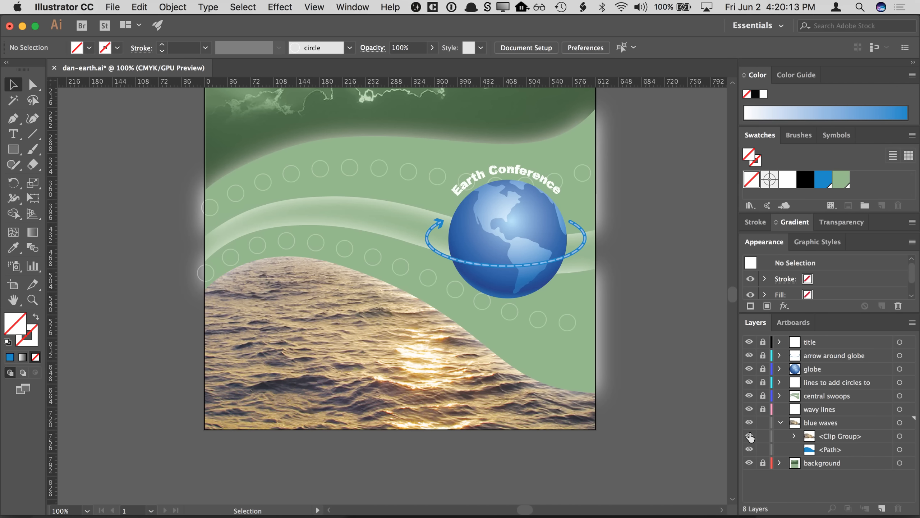
click(909, 437)
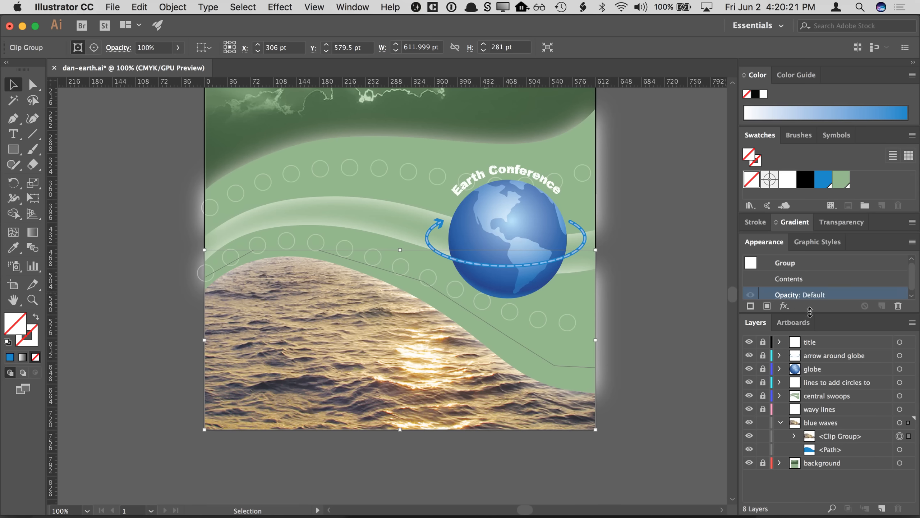
drag(823, 315, 825, 340)
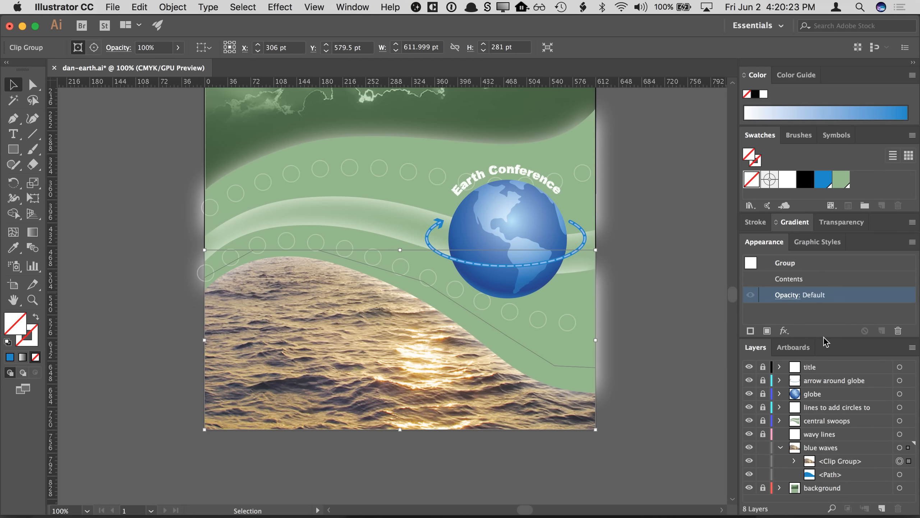
click(790, 295)
click(688, 320)
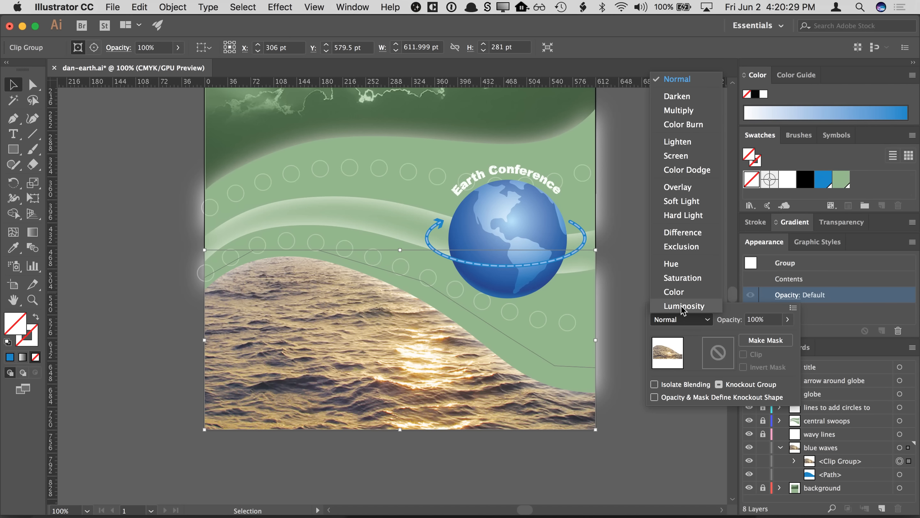
click(683, 306)
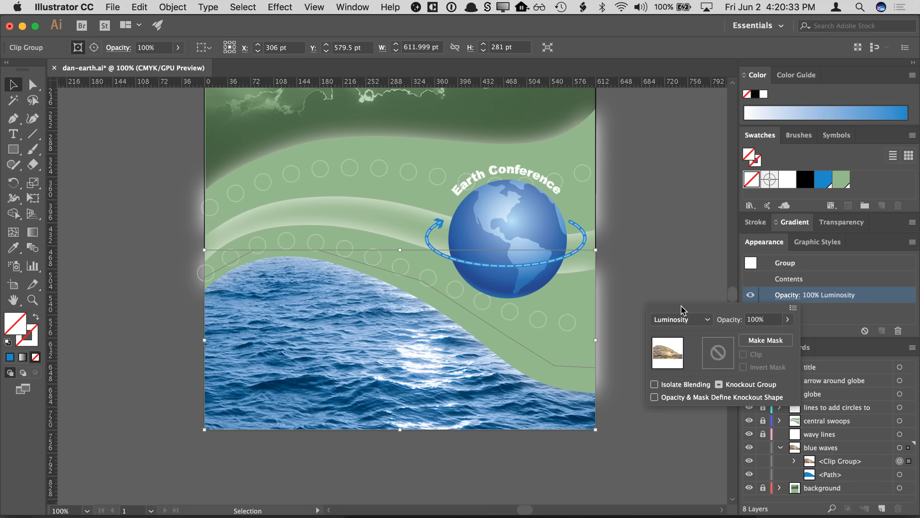
drag(787, 319, 764, 338)
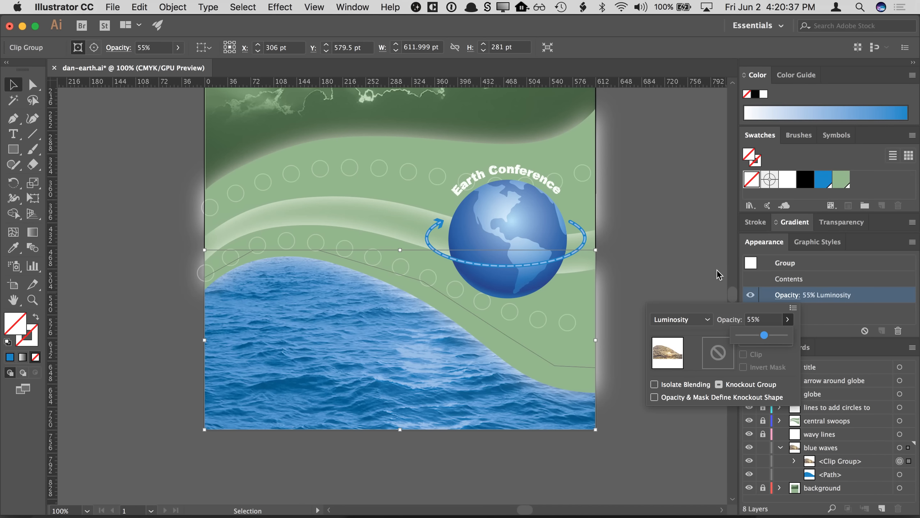
click(703, 278)
- Preview new cyan and magenta values for the global waves blue swatch and cancel the swatch options
key(a)
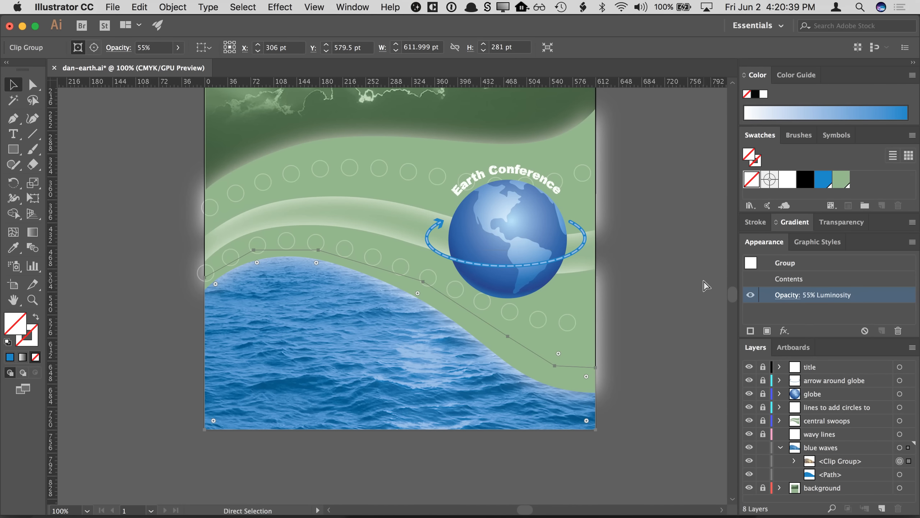
key(super+0)
key(v)
click(703, 286)
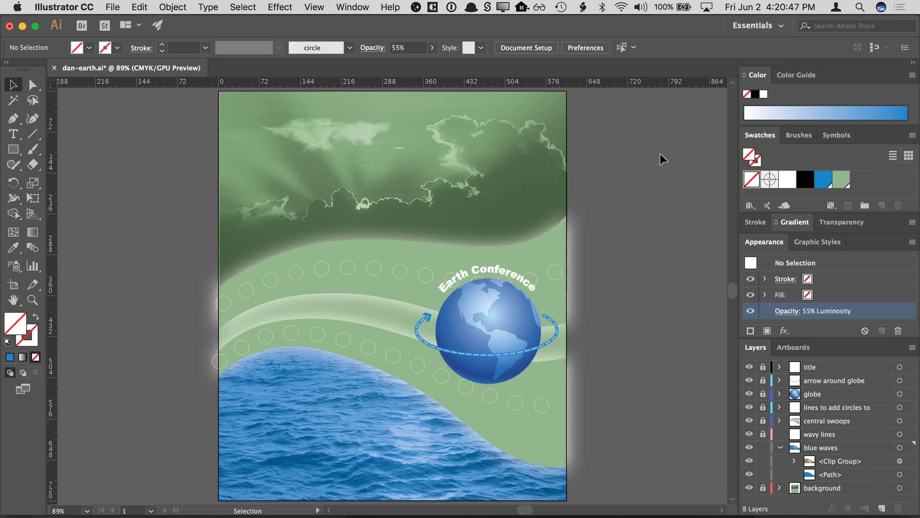
double_click(825, 181)
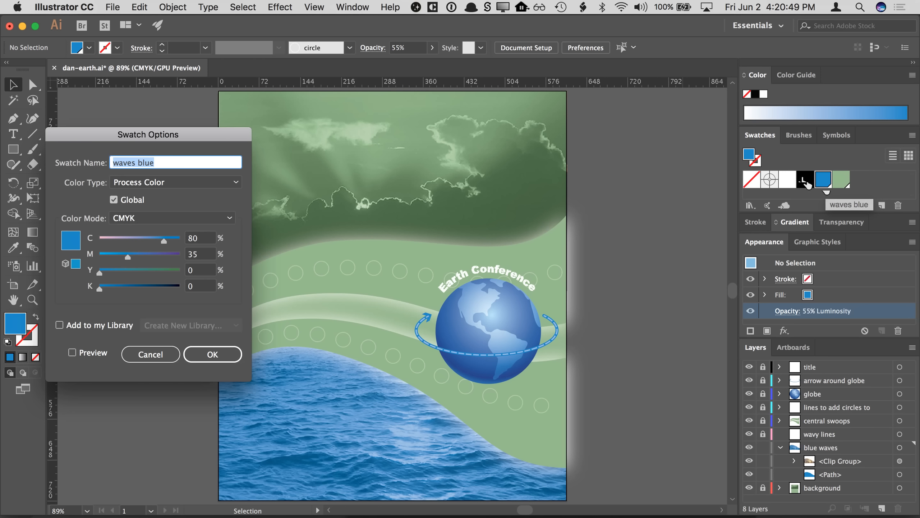
click(84, 353)
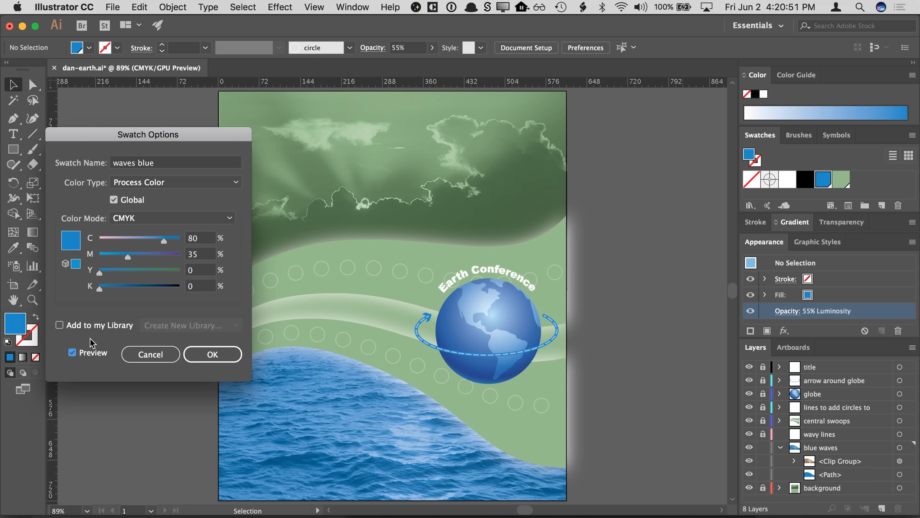
click(114, 240)
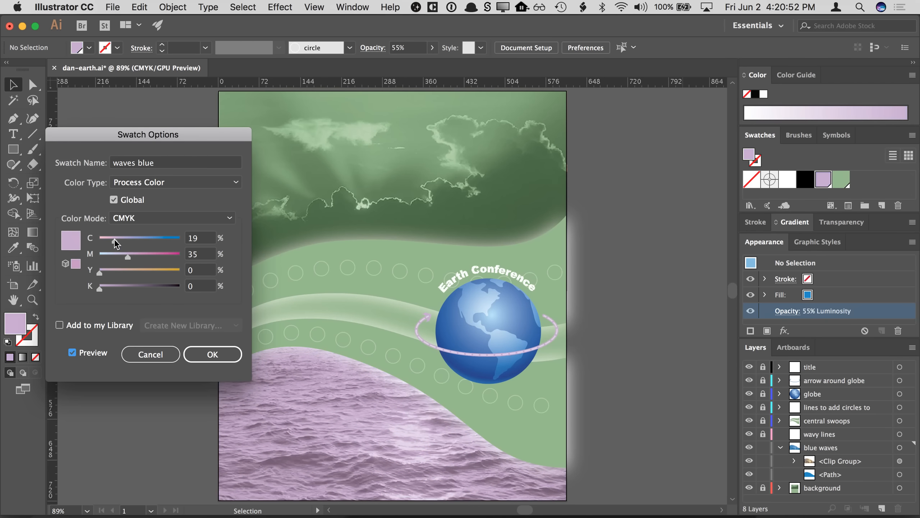
click(157, 257)
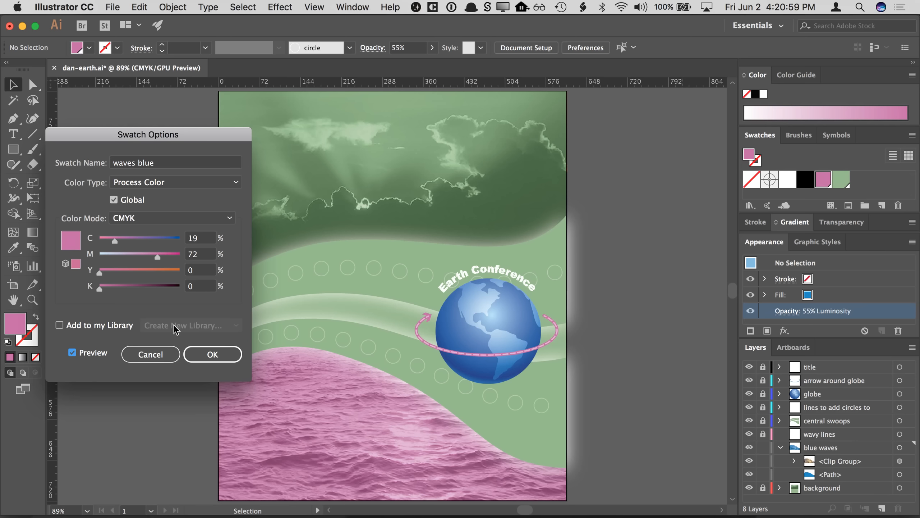
click(149, 354)
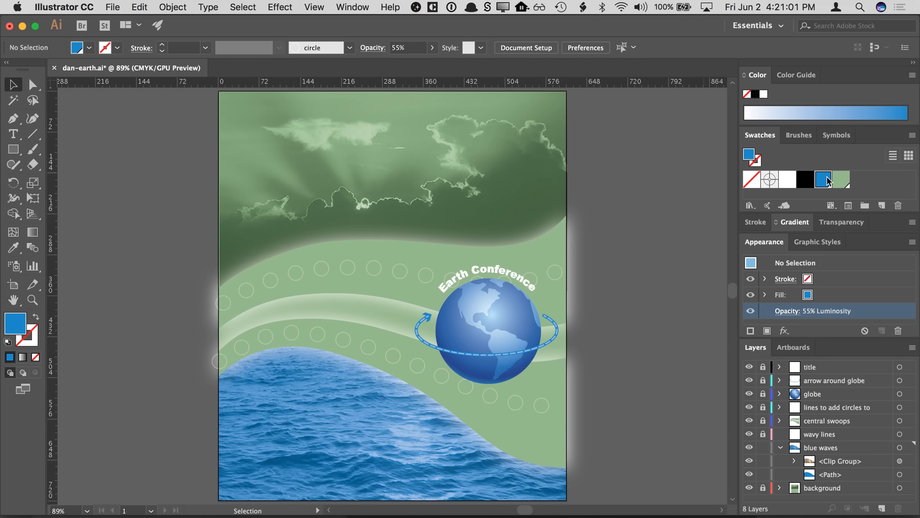
- Preview new CMYK mixes for the global earth green swatch and cancel the swatch options
double_click(841, 180)
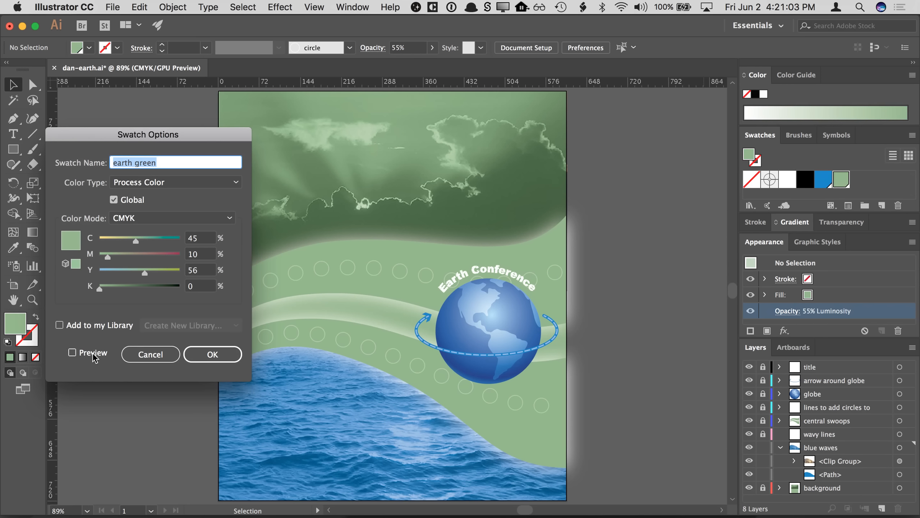
click(72, 353)
drag(135, 241, 169, 241)
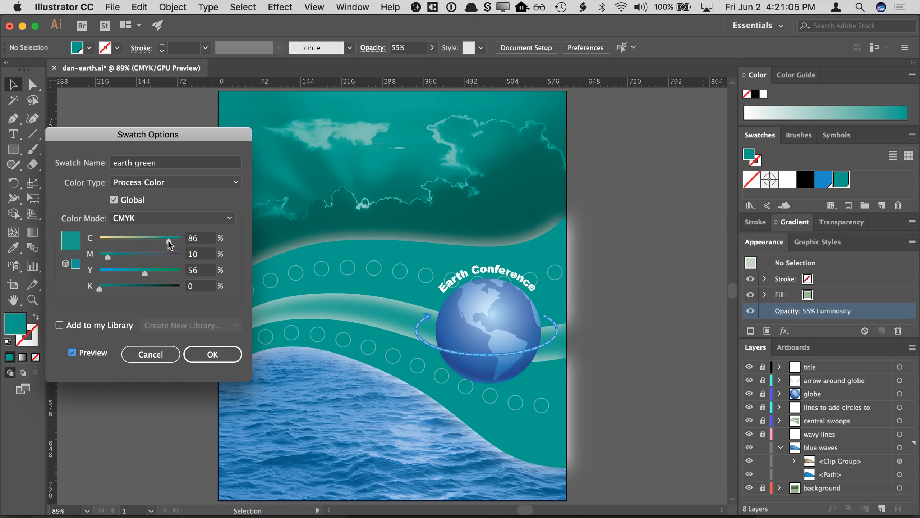
click(120, 256)
drag(142, 271, 113, 272)
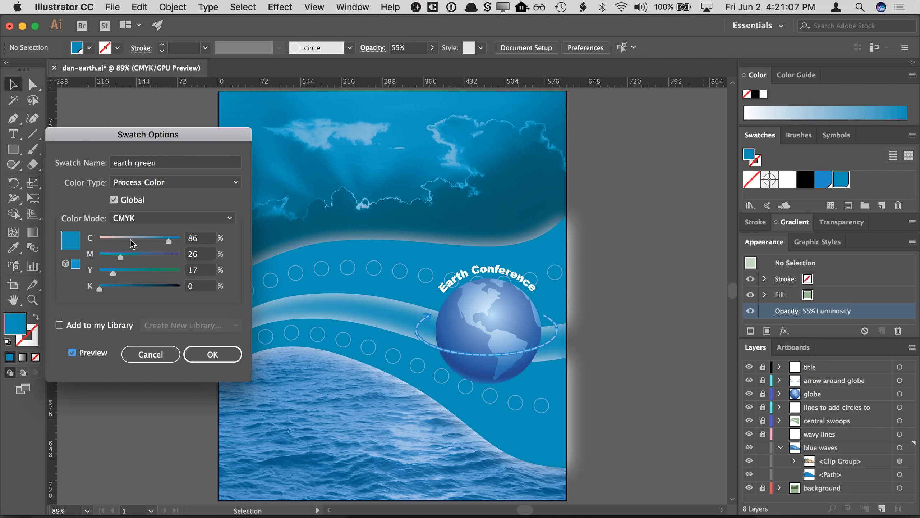
drag(131, 240, 170, 256)
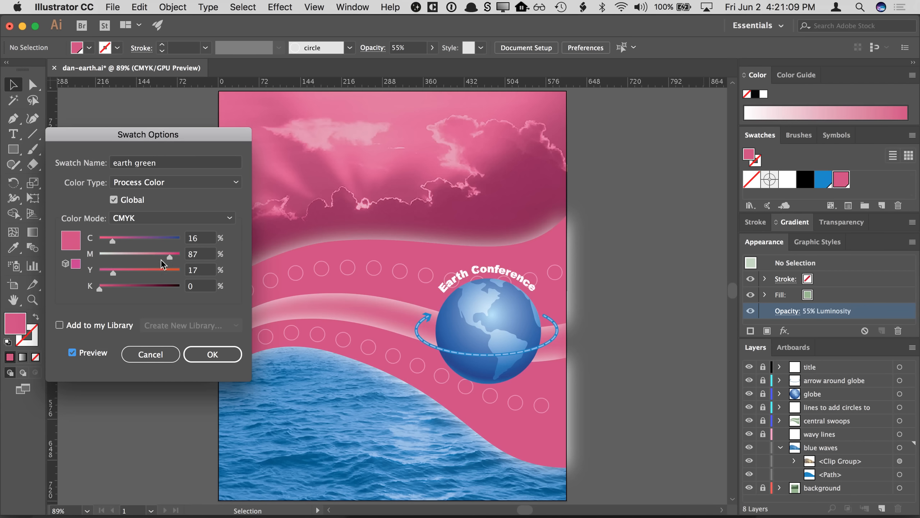
click(156, 269)
drag(113, 240, 144, 243)
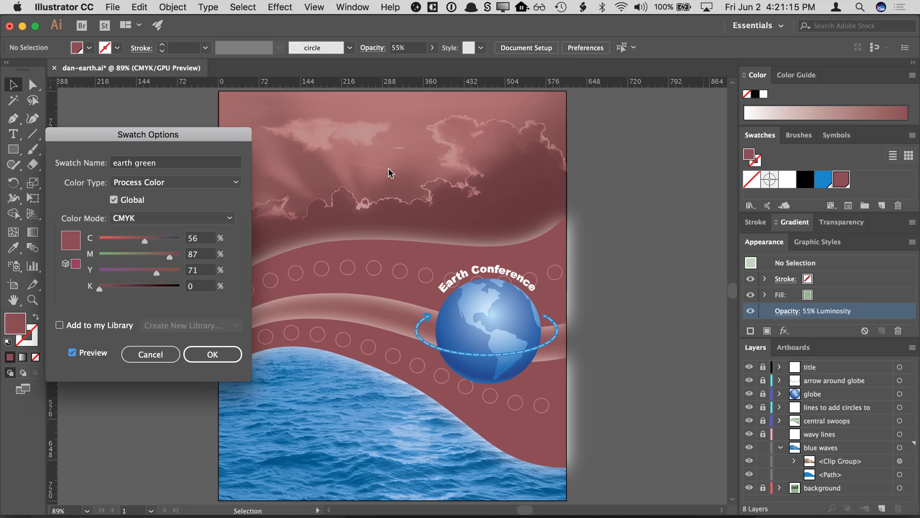
click(173, 354)
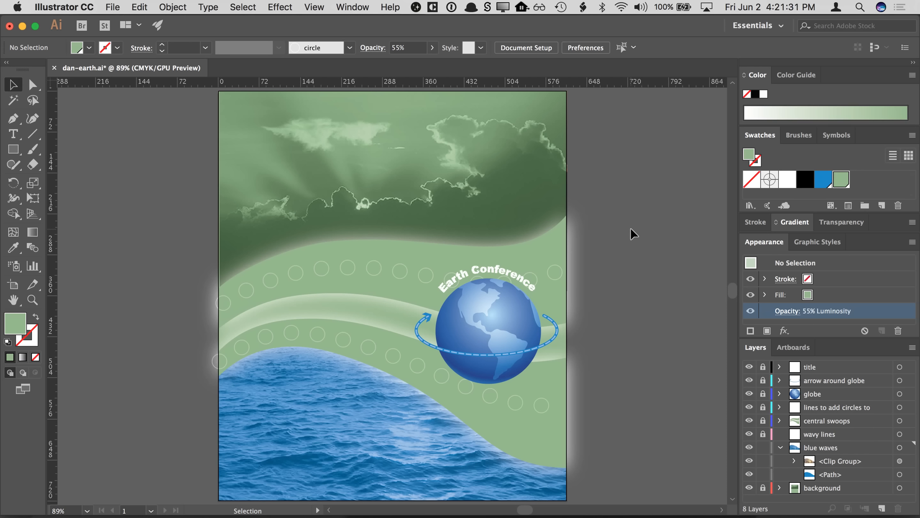
- Collapse the blue waves layer, and unlock and activate the wavy lines layer
click(779, 447)
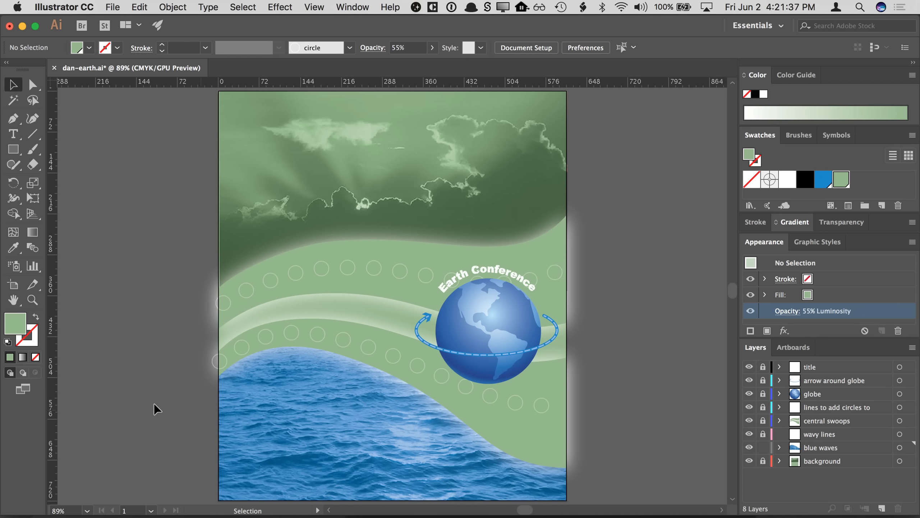
click(32, 300)
click(304, 439)
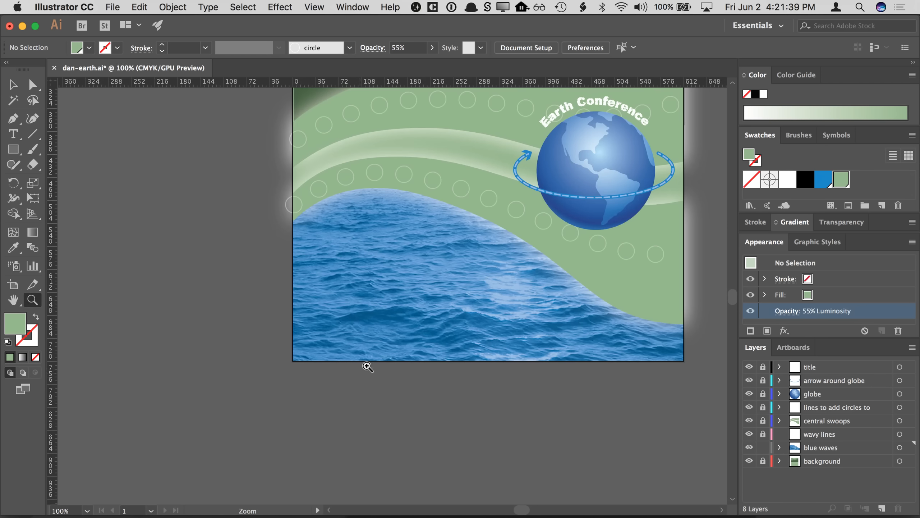
click(402, 273)
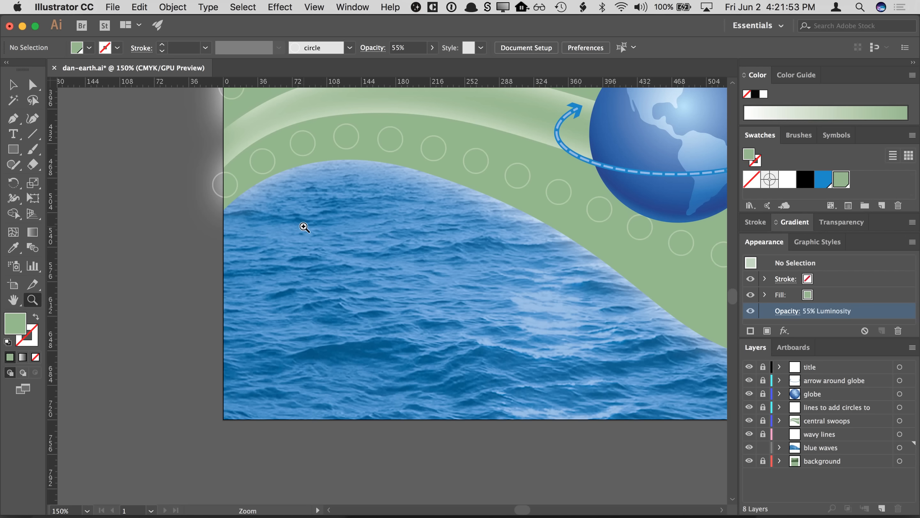
click(764, 434)
click(818, 433)
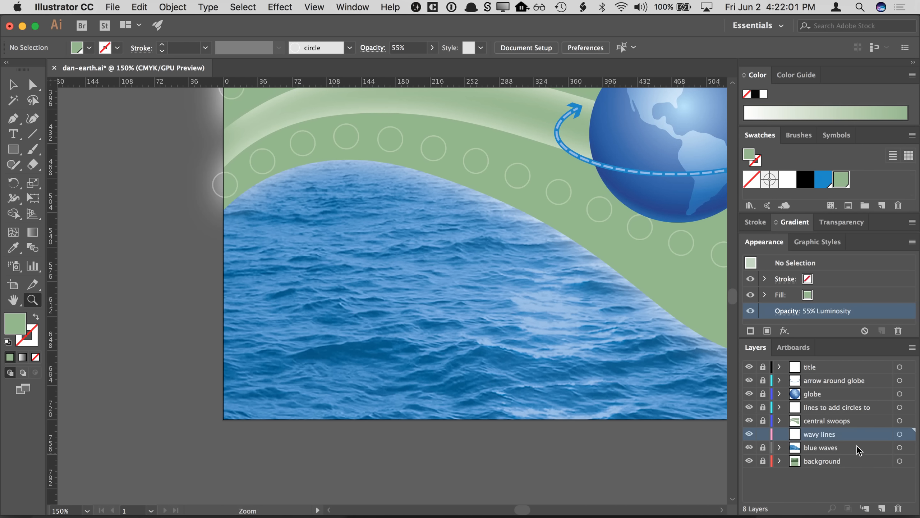
- Zoom into the upper waves and draw a wavy line across them with the Pencil tool
click(364, 299)
drag(402, 295, 350, 327)
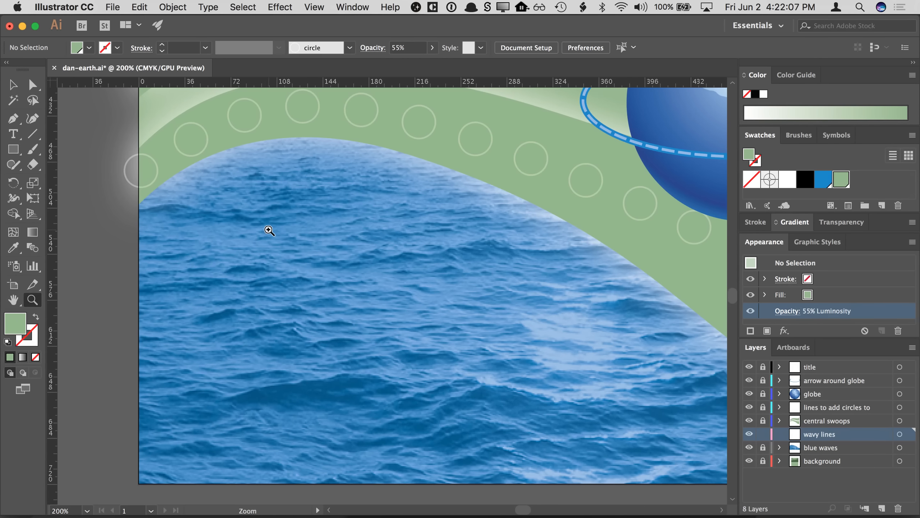
click(174, 243)
drag(260, 250, 133, 189)
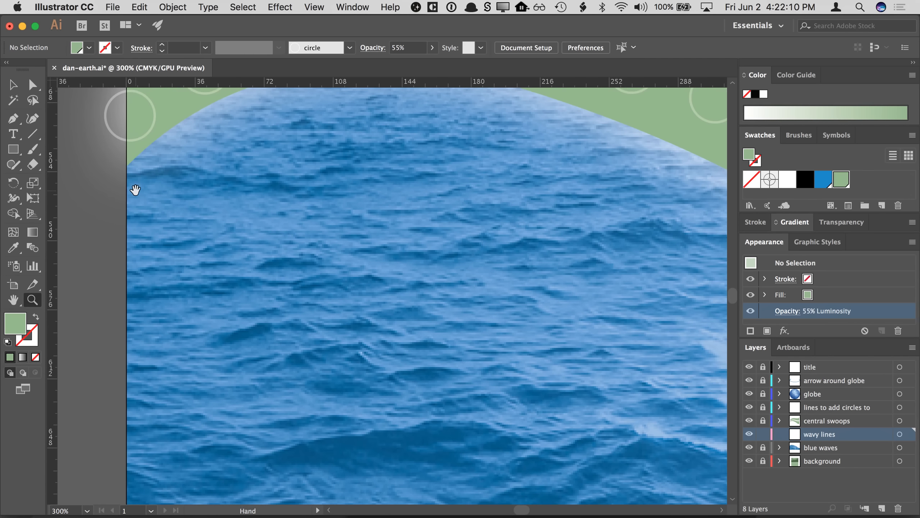
click(14, 119)
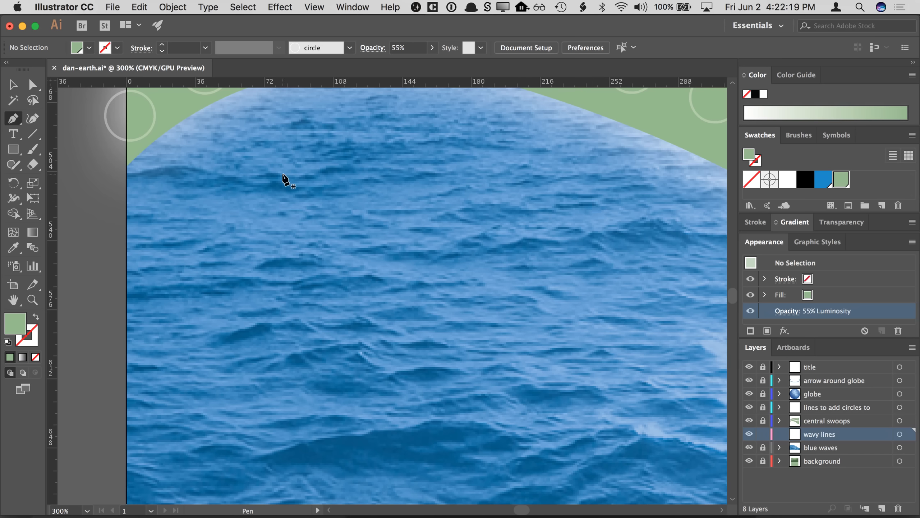
click(33, 150)
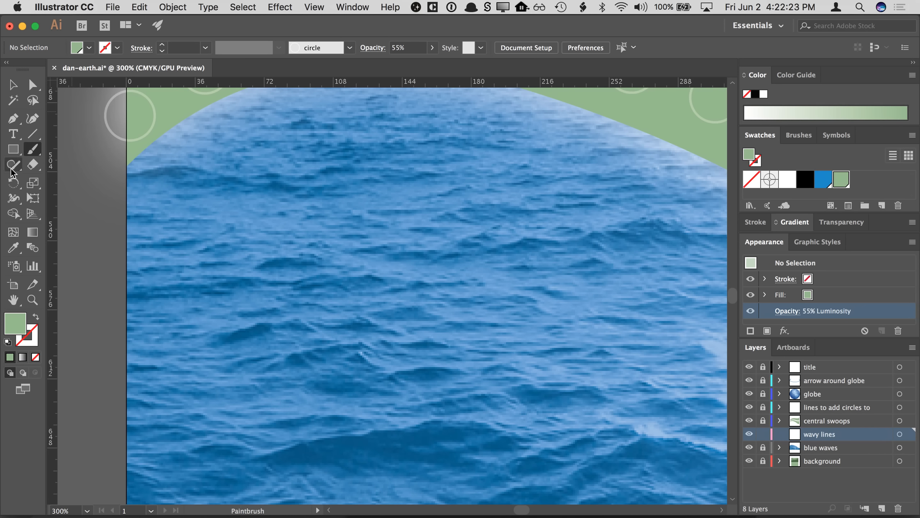
click(13, 165)
click(35, 180)
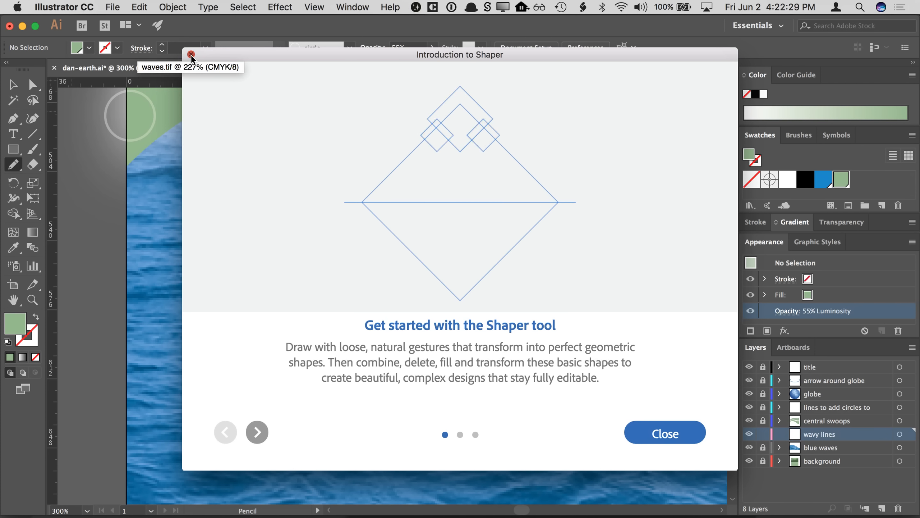
click(191, 55)
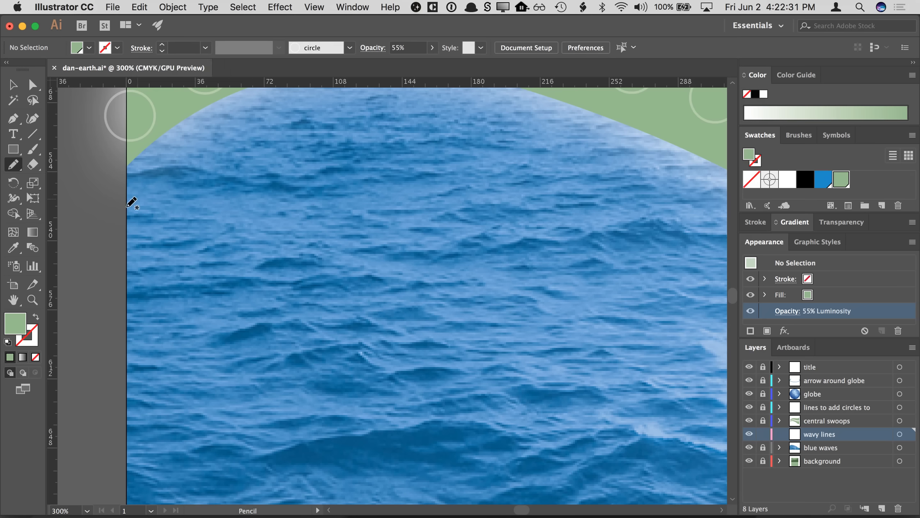
mouse_move(132, 200)
mouse_down()
mouse_move(144, 214)
mouse_move(258, 190)
mouse_move(295, 215)
mouse_move(383, 181)
mouse_move(471, 209)
mouse_move(516, 213)
mouse_move(557, 186)
mouse_move(628, 201)
mouse_move(680, 167)
mouse_up()
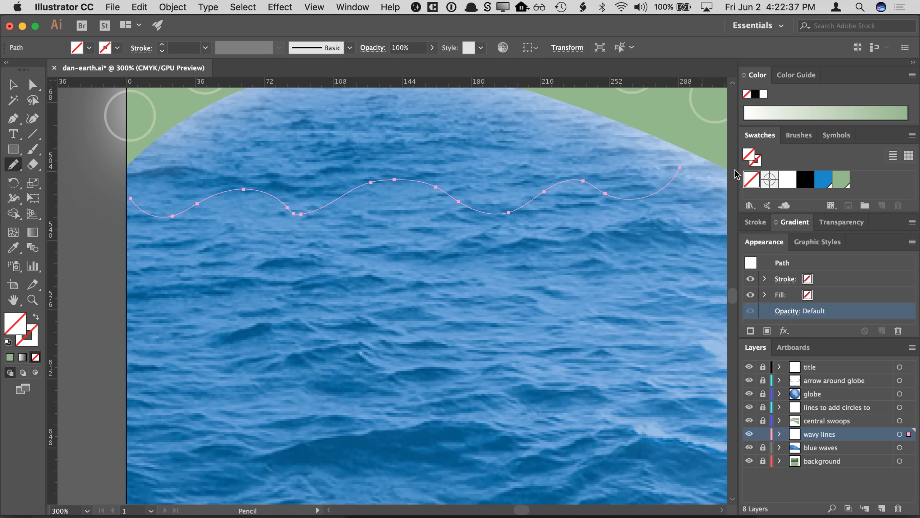
- Give the wavy line a white stroke, then select and delete the line
click(794, 181)
click(751, 179)
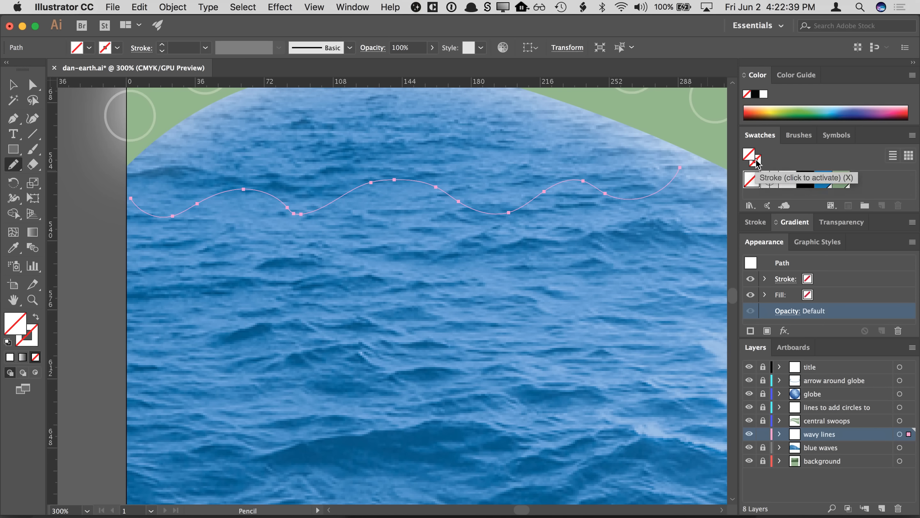
click(787, 179)
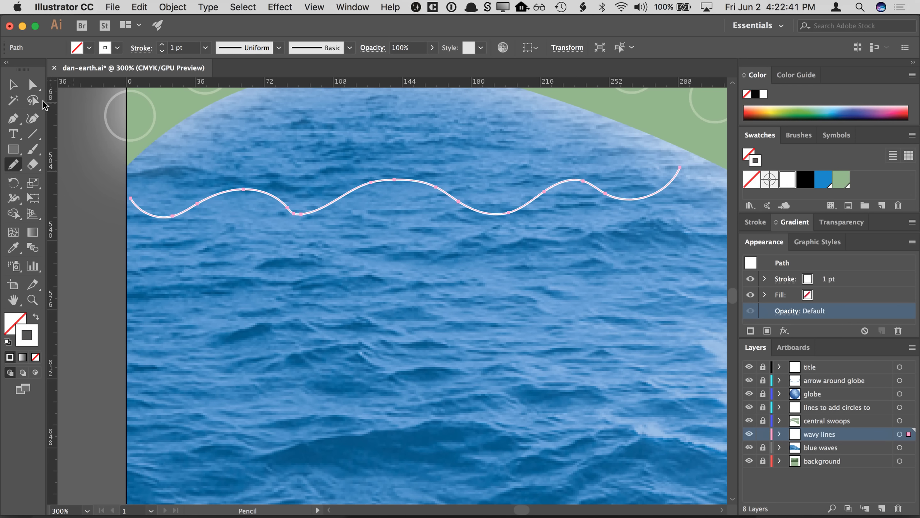
click(16, 88)
click(98, 169)
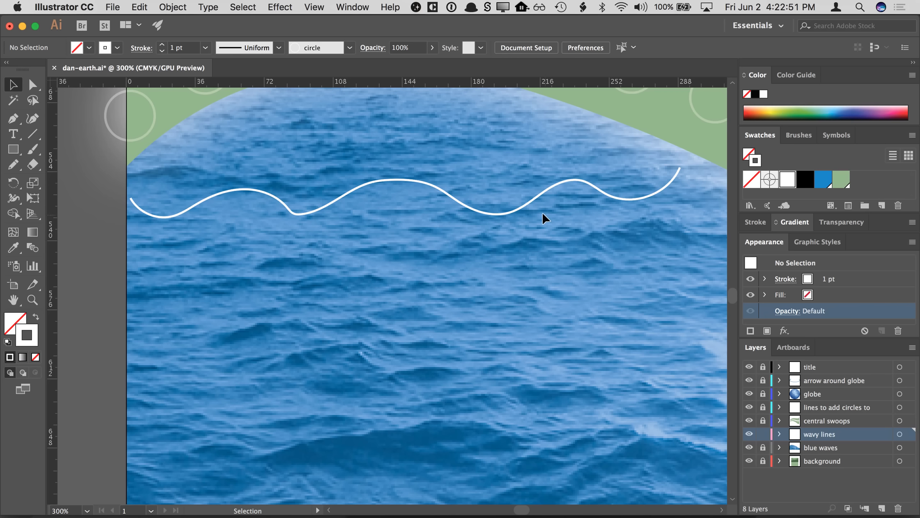
click(531, 206)
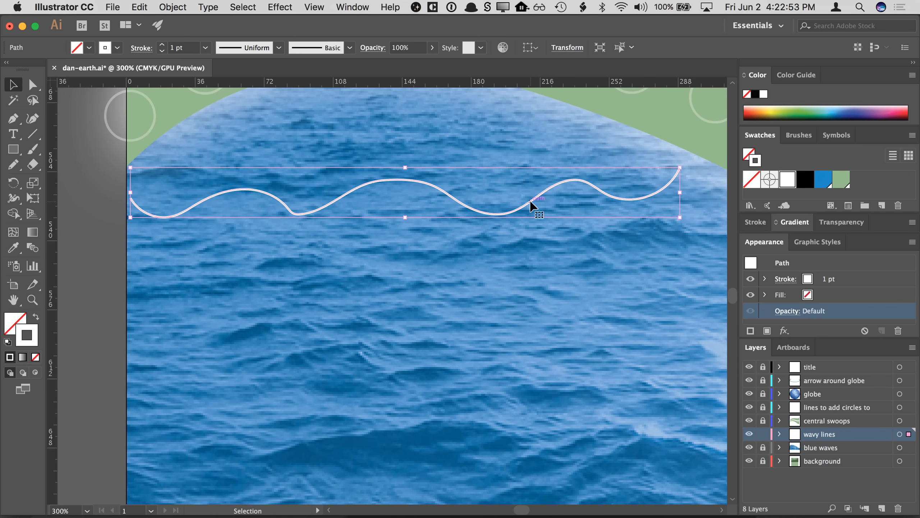
key(Delete)
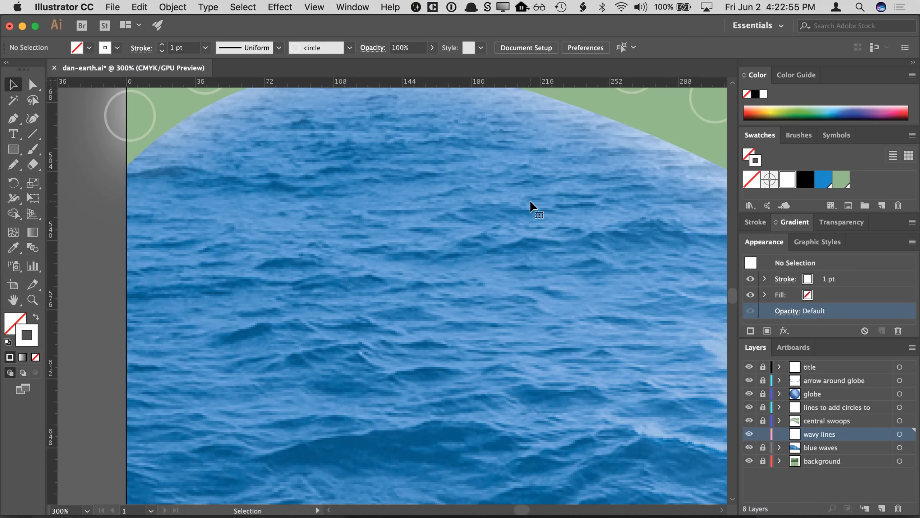
- Create a new Letter document, 612 x 792 pt in CMYK Color
click(14, 119)
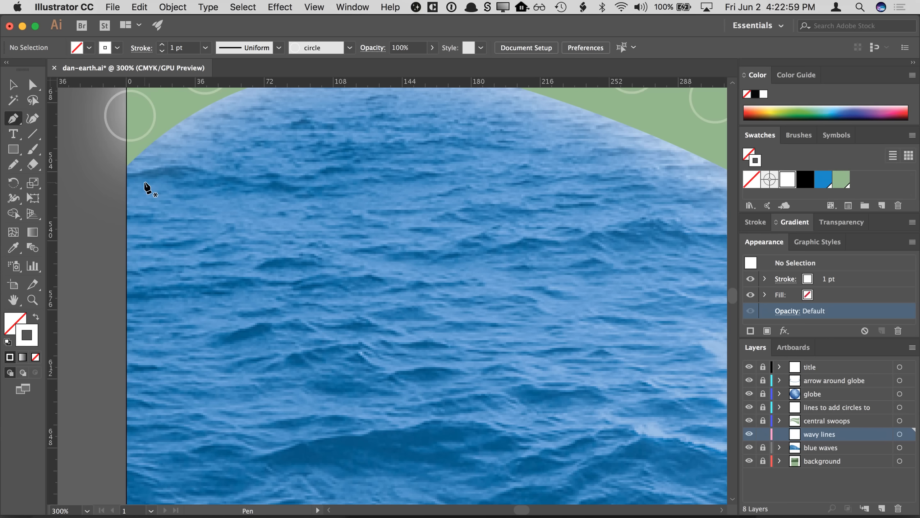
click(114, 11)
key(Escape)
key(super+n)
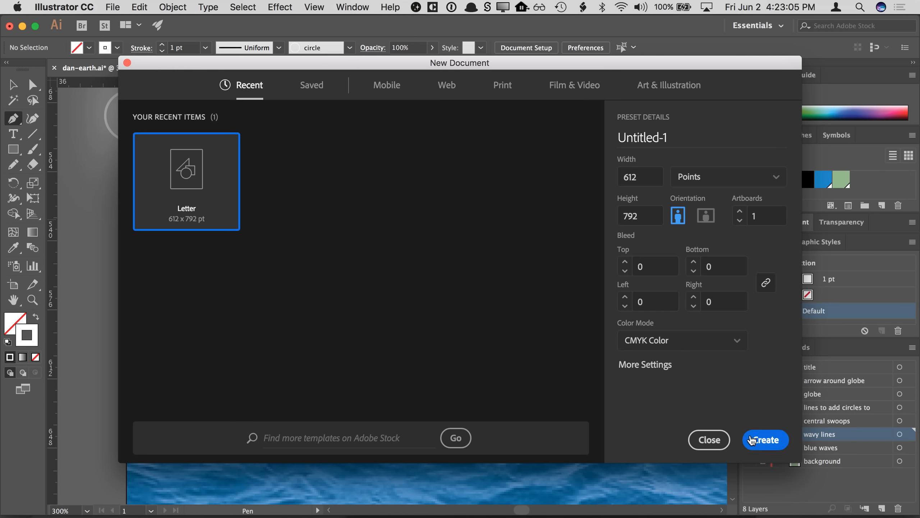
click(752, 439)
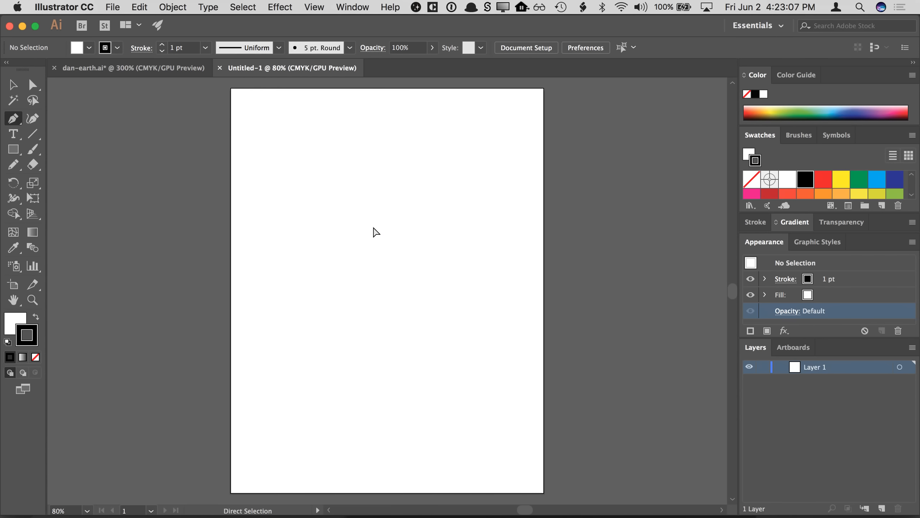
- Set the drawing colours to no fill with a black stroke
key(super+=)
key(super+=)
key(super+=)
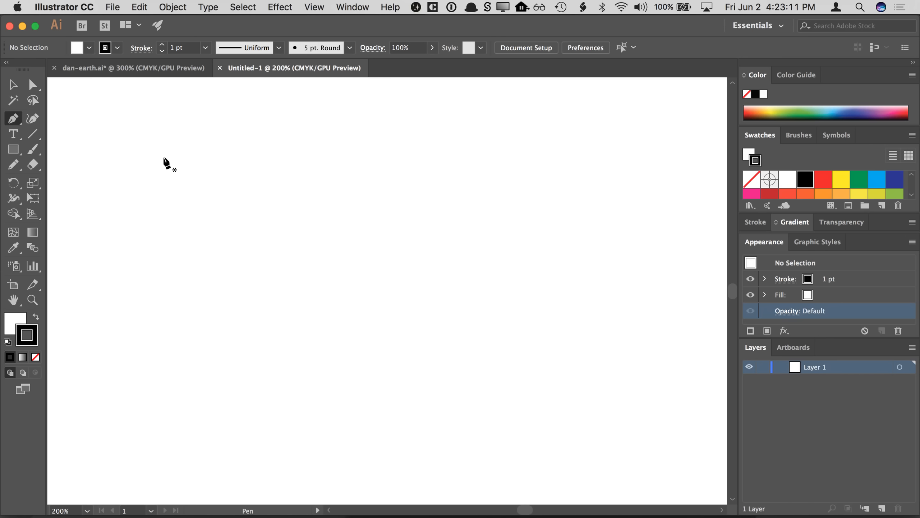
click(17, 318)
click(35, 356)
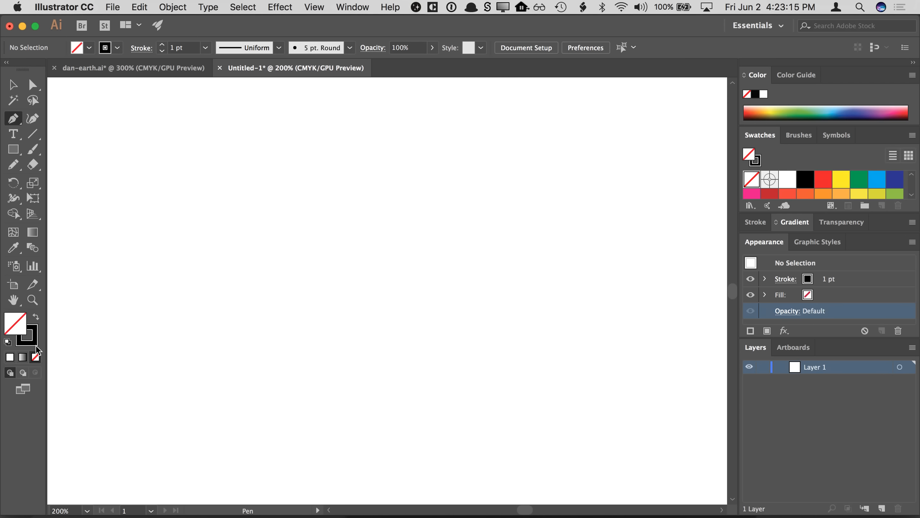
click(34, 342)
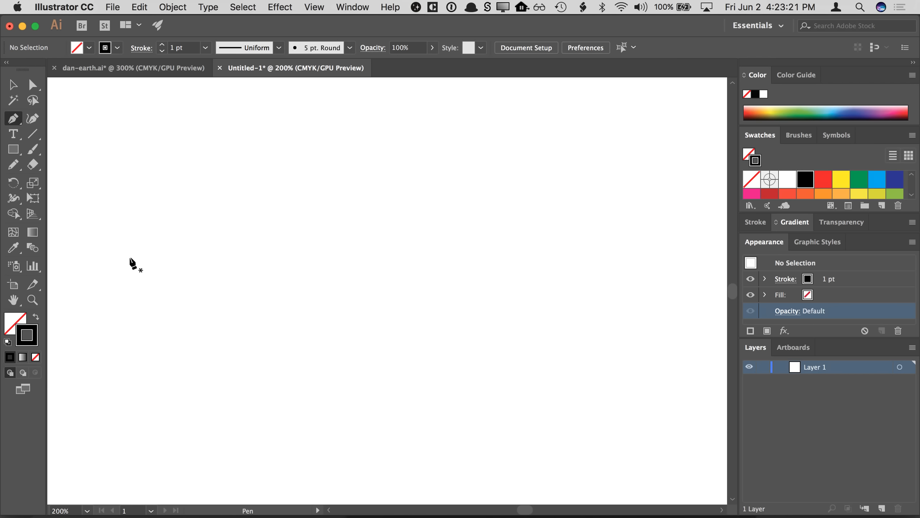
- Draw a zigzag open path with the Pen tool, then delete it
click(182, 254)
click(229, 191)
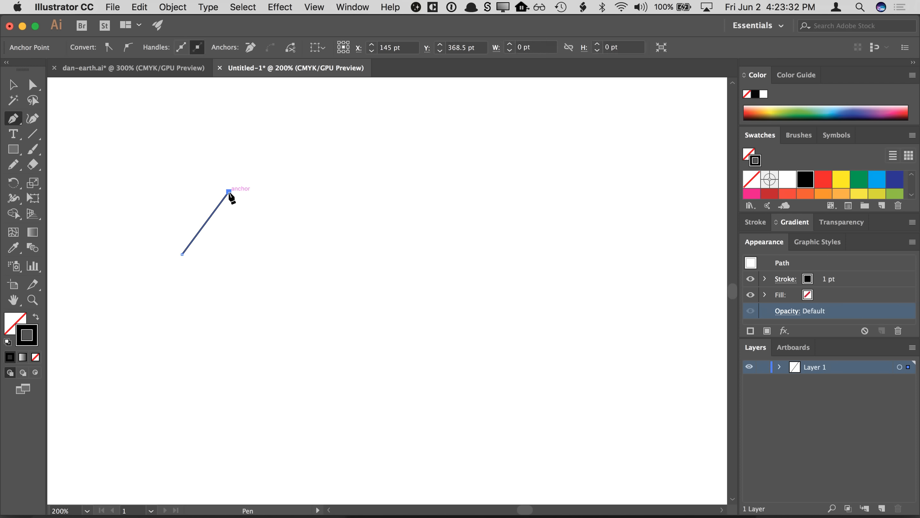
click(275, 232)
click(341, 201)
click(364, 260)
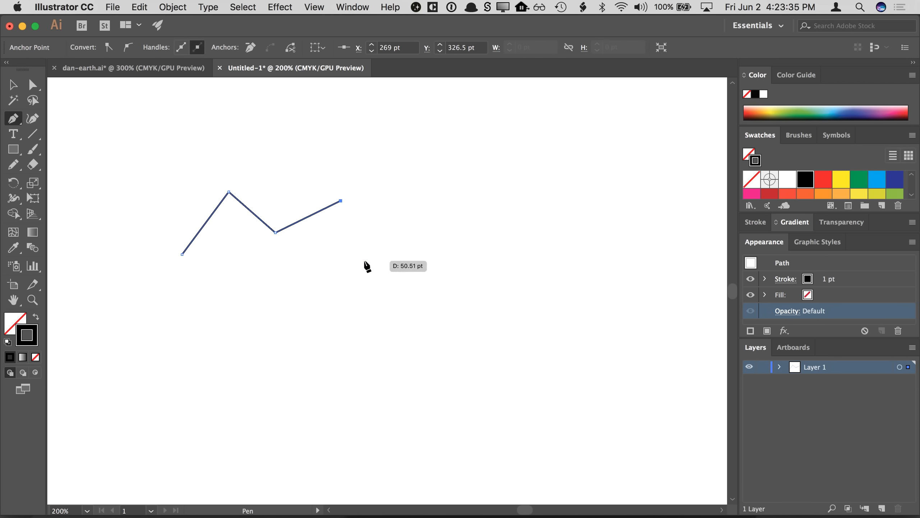
click(428, 246)
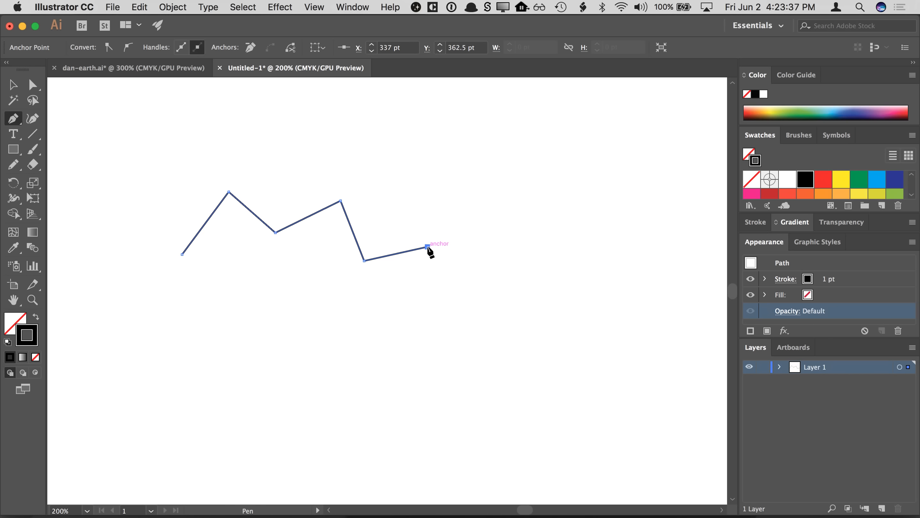
click(417, 319)
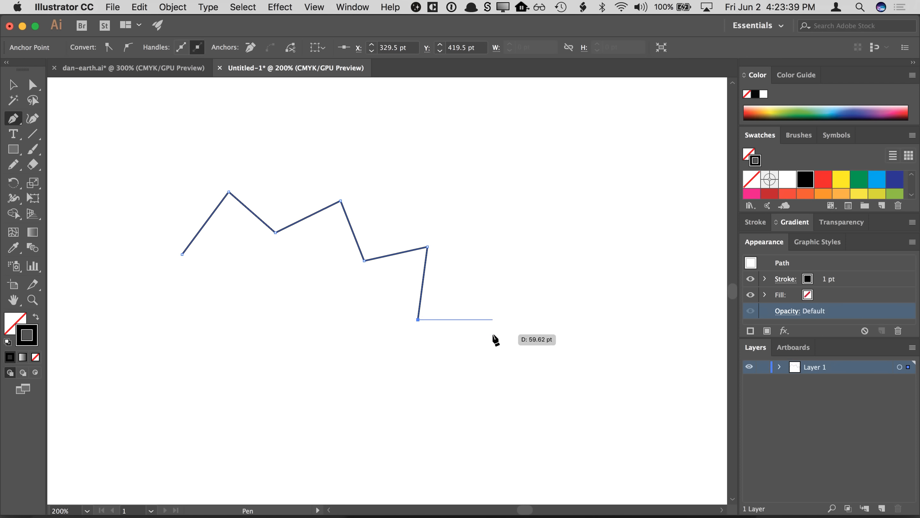
click(493, 318)
click(493, 213)
shift+click(567, 222)
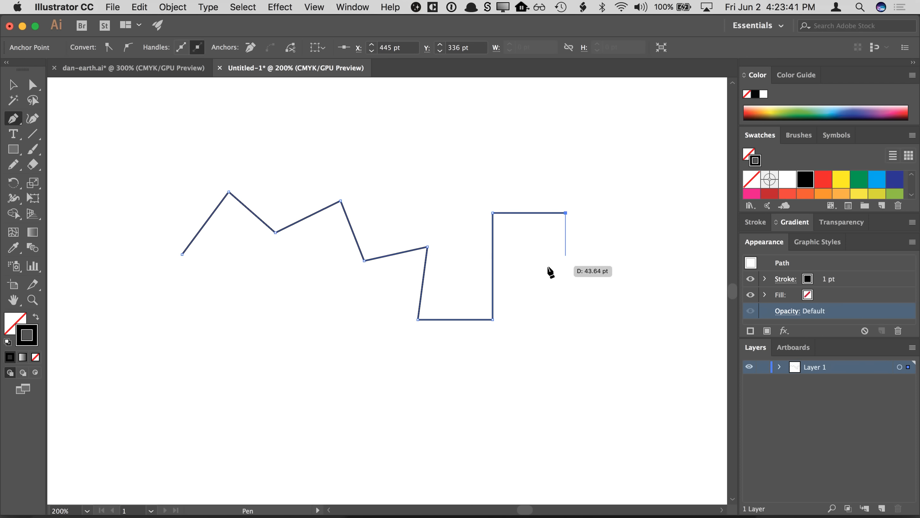
shift+click(527, 268)
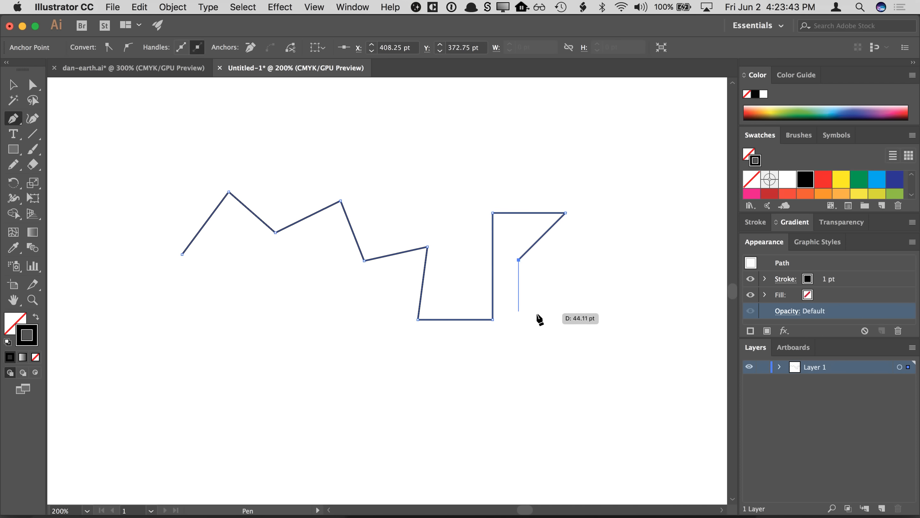
shift+click(534, 312)
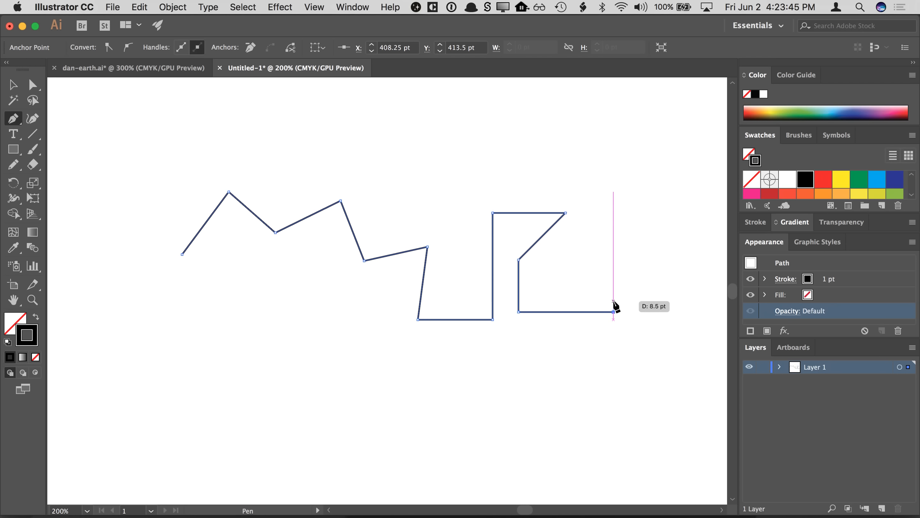
shift+click(613, 303)
key(BackSpace)
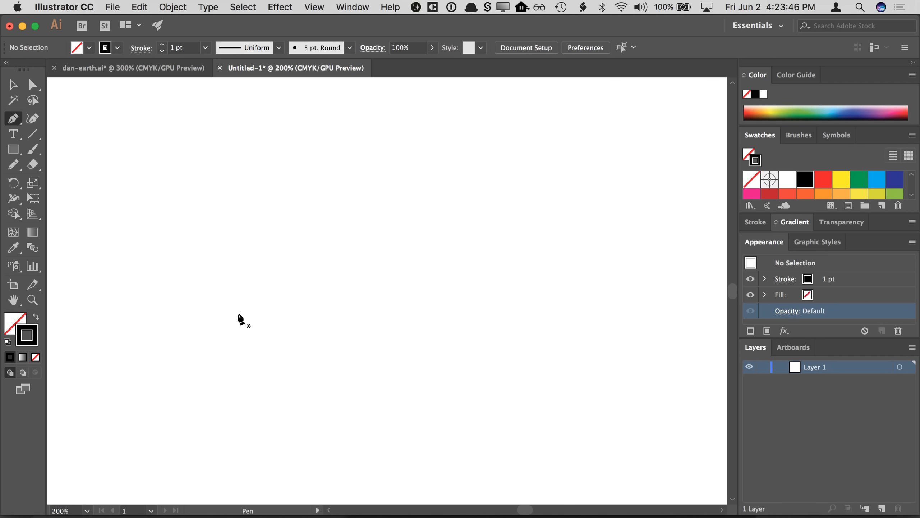
- Draw a closed seven-point straight-edged shape with the Pen tool
click(173, 305)
click(226, 228)
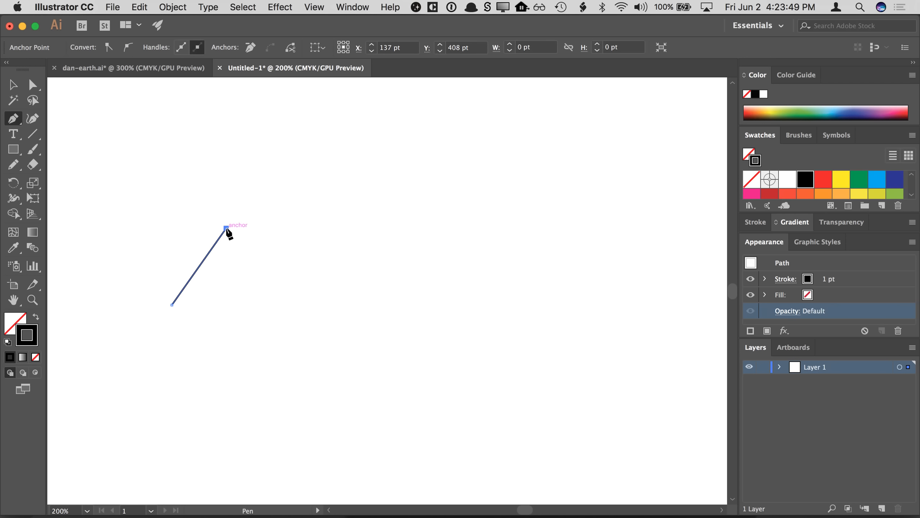
click(267, 258)
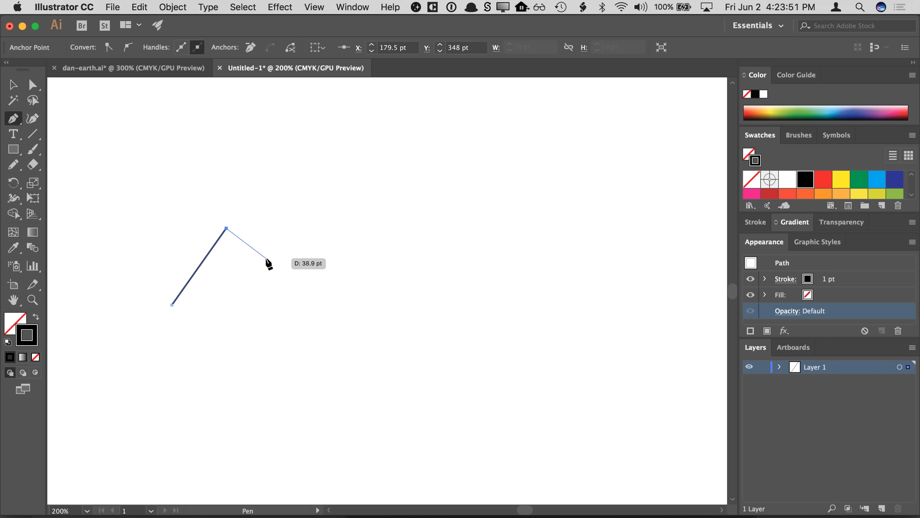
click(242, 314)
click(350, 344)
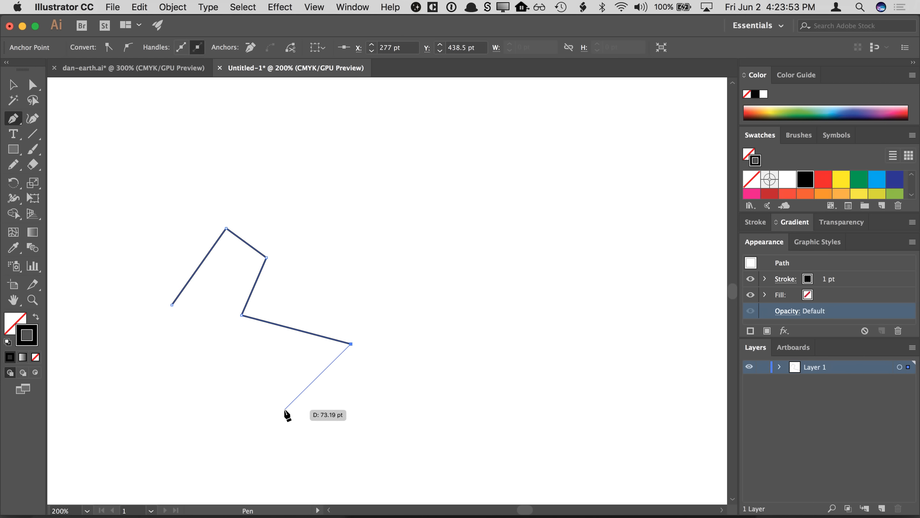
click(220, 415)
click(211, 341)
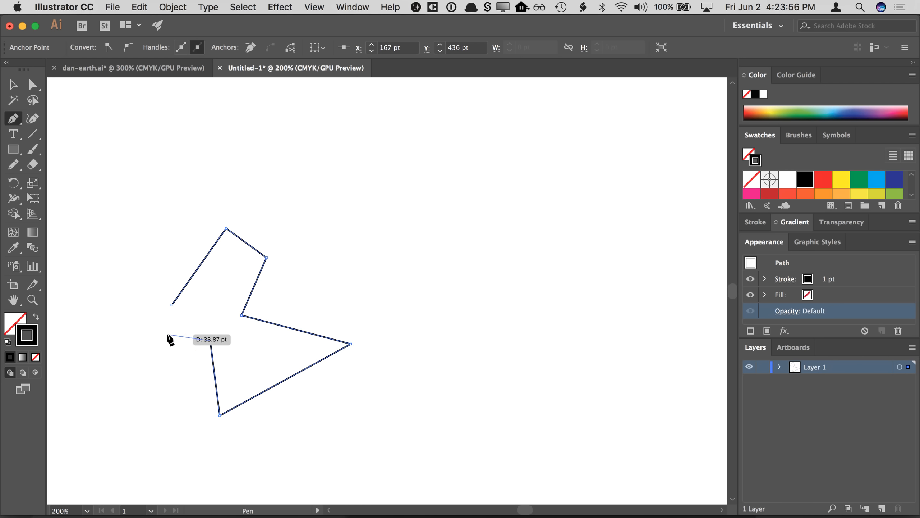
click(172, 305)
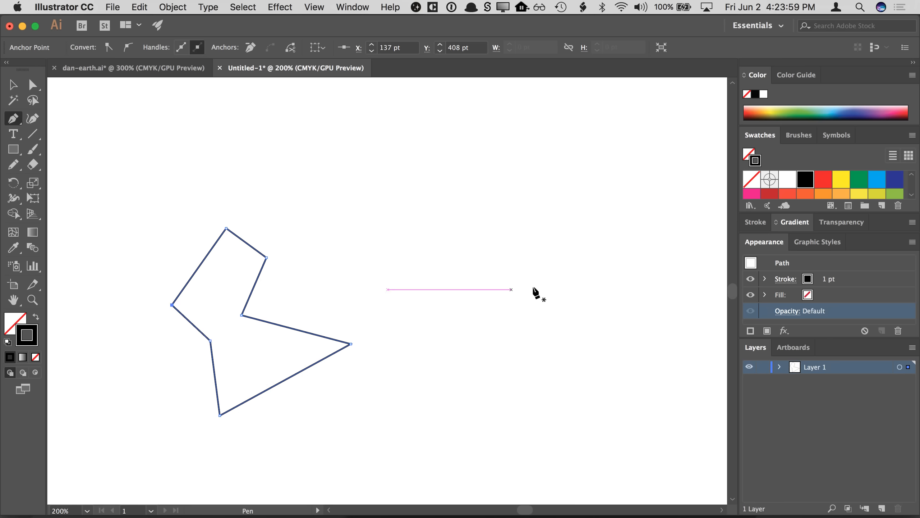
- Draw a four-point open straight path with the Pen tool and deselect it
click(357, 214)
click(399, 168)
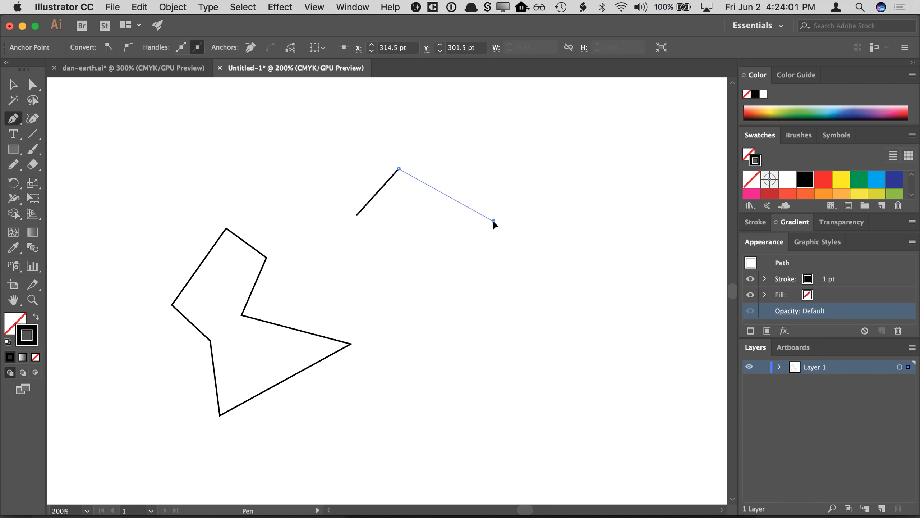
click(494, 220)
click(466, 285)
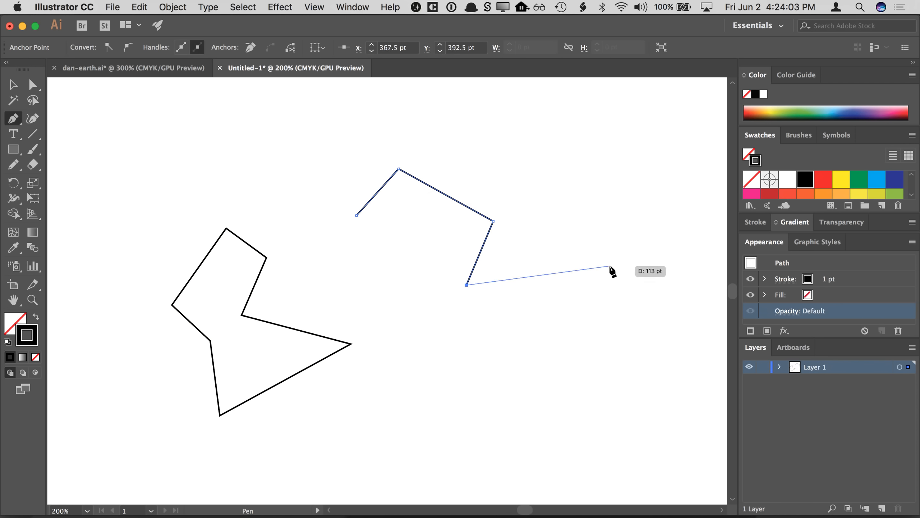
click(14, 88)
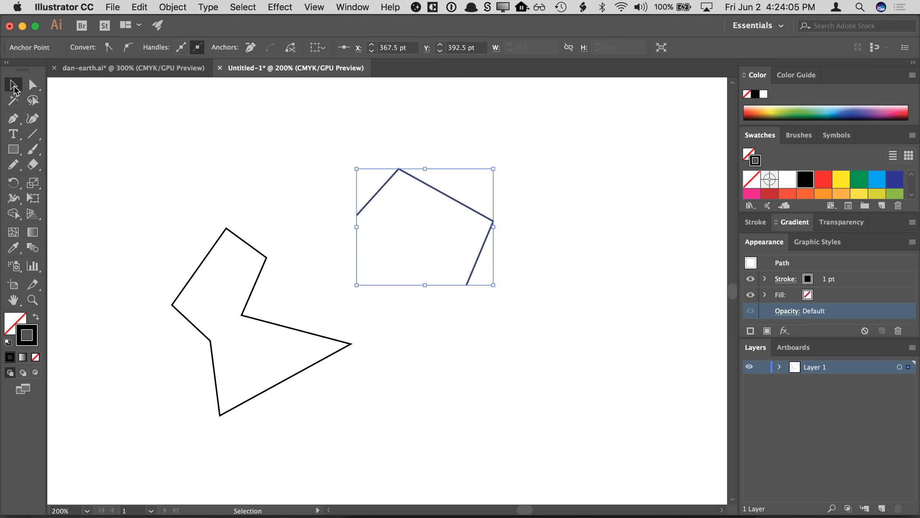
click(222, 154)
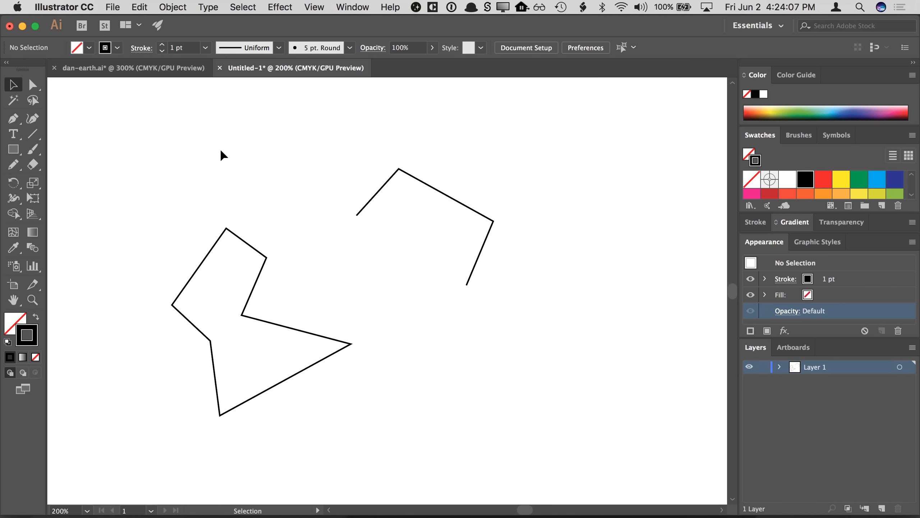
- Draw a four-point open straight path with the Pen tool
click(19, 119)
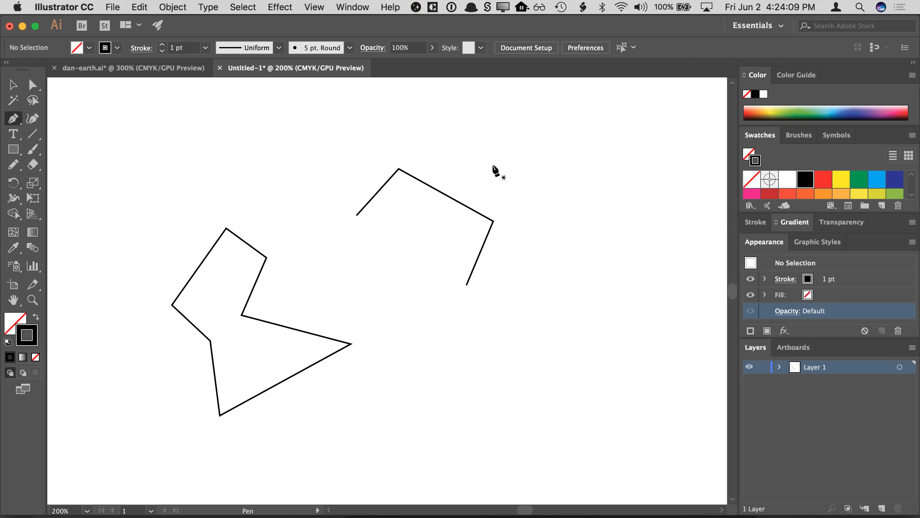
click(506, 141)
click(607, 102)
click(664, 213)
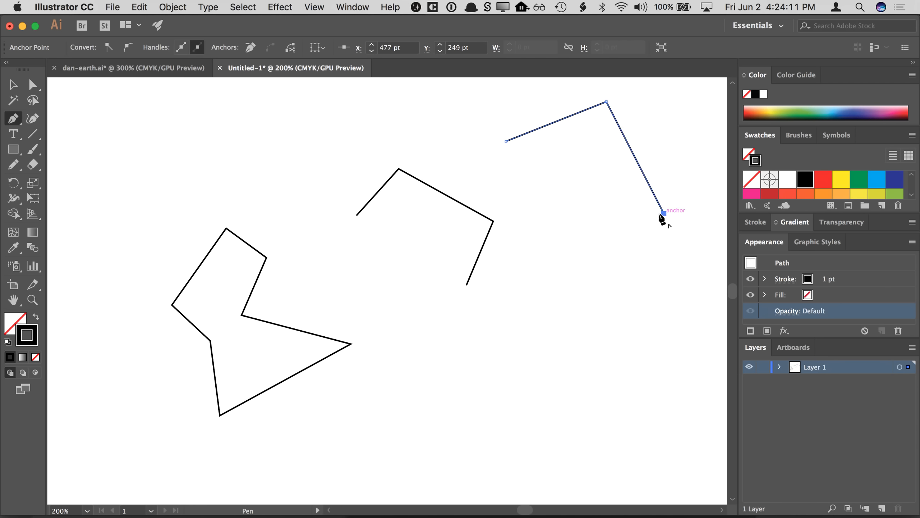
click(604, 240)
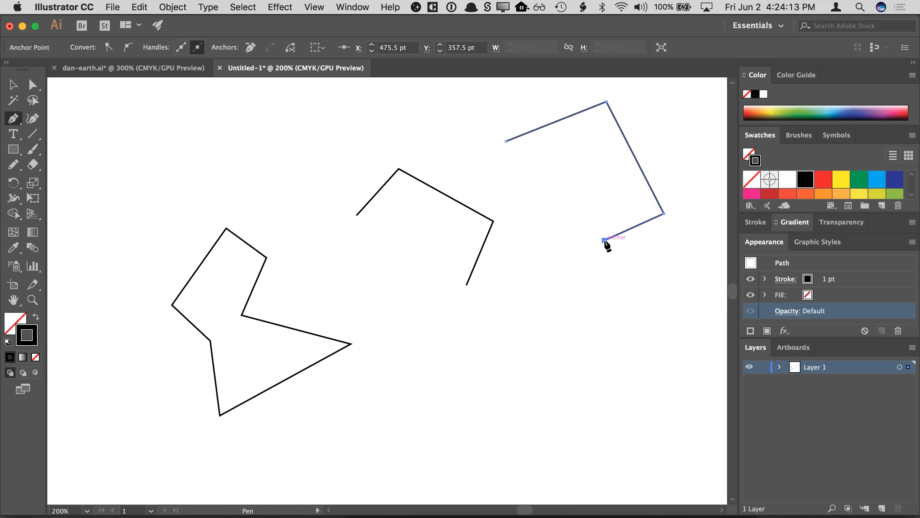
- Clear the practice artboard by selecting and deleting all artwork
key(super+a)
key(Delete)
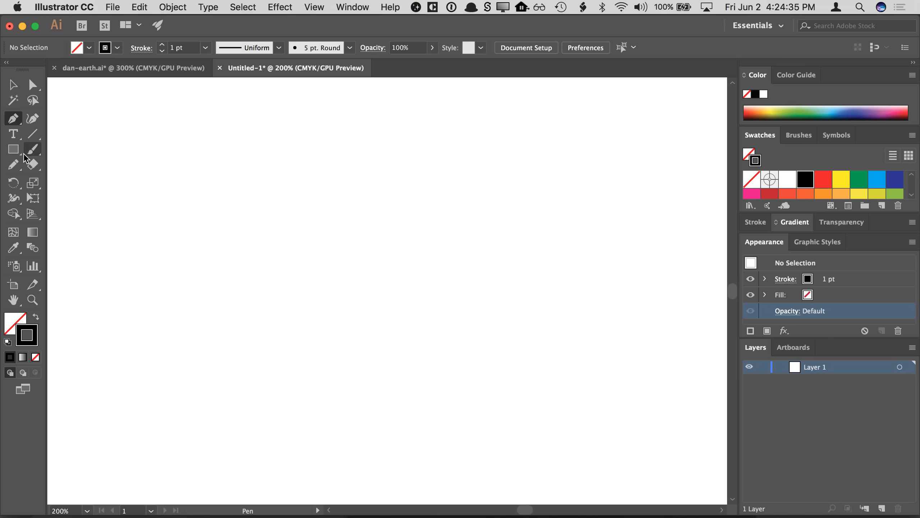
- Draw a freehand wavy curve across the artboard with the Pencil tool and deselect it
click(13, 164)
mouse_move(172, 185)
mouse_down()
mouse_move(266, 171)
mouse_move(358, 237)
mouse_move(471, 191)
mouse_move(495, 166)
mouse_up()
key(super+z)
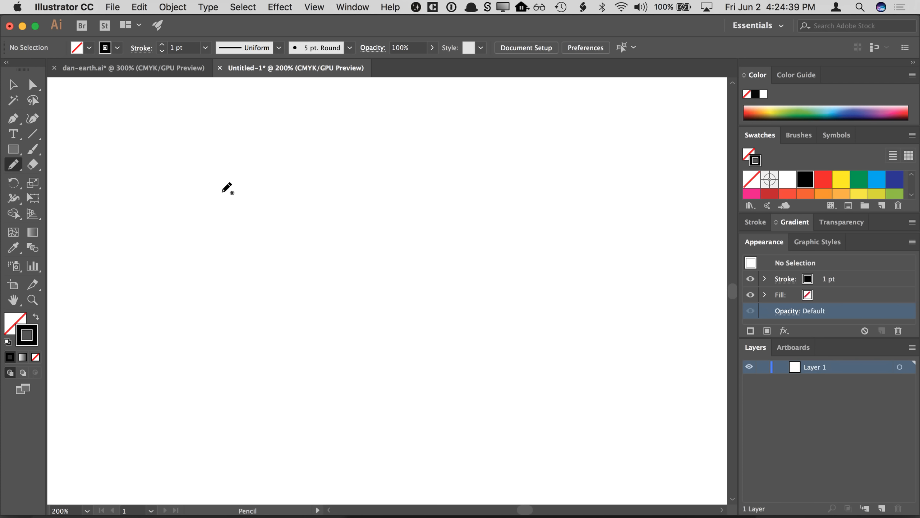
mouse_move(169, 221)
mouse_down()
mouse_move(171, 202)
mouse_move(193, 178)
mouse_move(266, 153)
mouse_move(394, 236)
mouse_move(460, 235)
mouse_move(491, 215)
mouse_move(530, 164)
mouse_up()
click(13, 85)
click(133, 118)
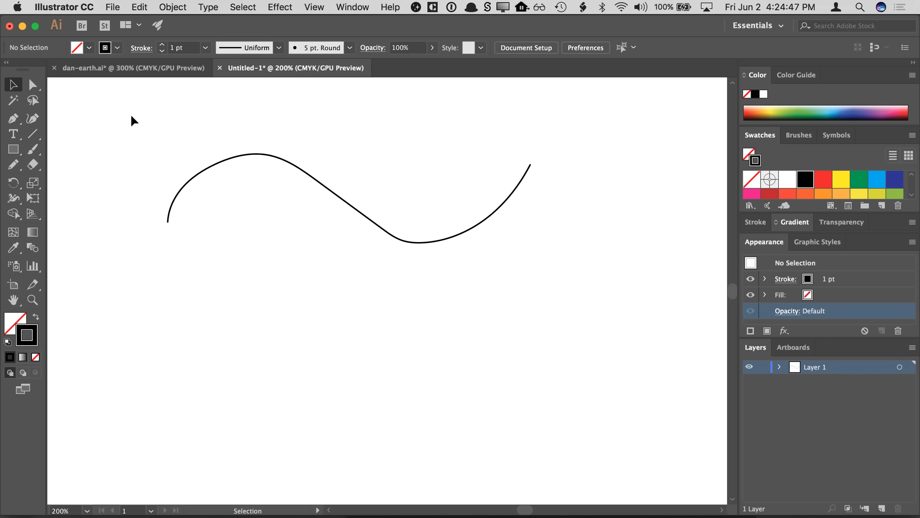
- Draw a curved three-point path with the Pen tool, then delete it
click(13, 118)
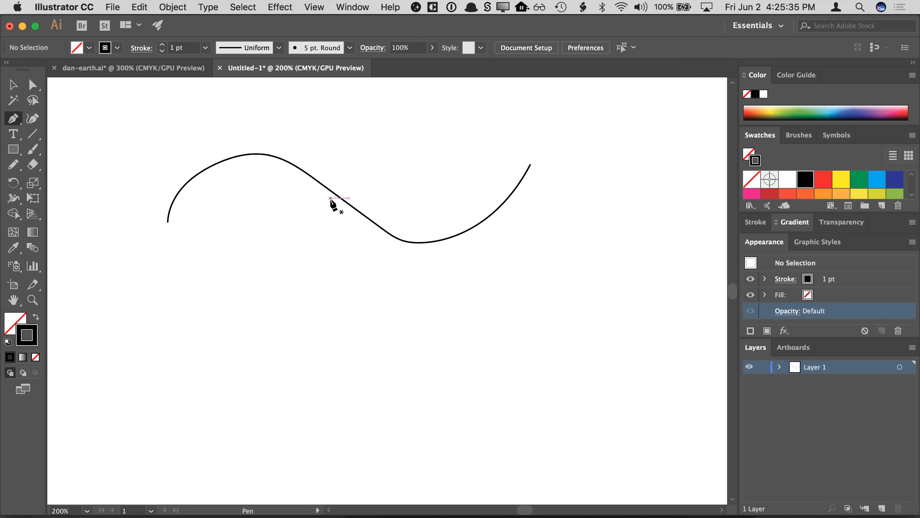
click(168, 366)
drag(168, 363, 172, 300)
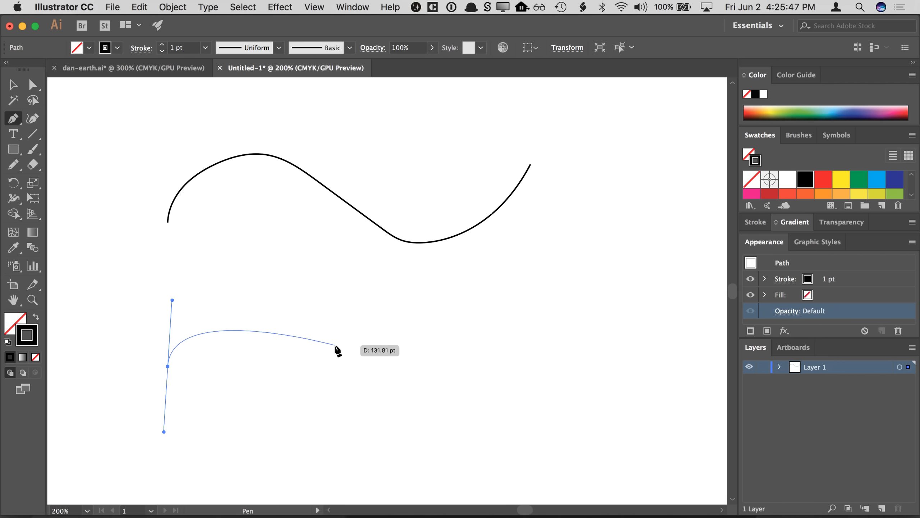
mouse_move(335, 345)
mouse_down()
mouse_move(363, 396)
mouse_move(386, 415)
mouse_move(372, 405)
mouse_up()
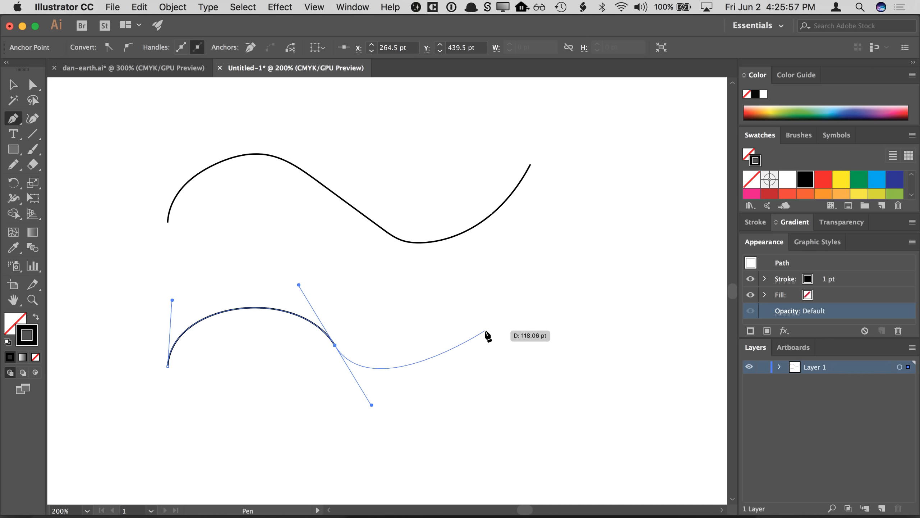
drag(485, 330, 495, 278)
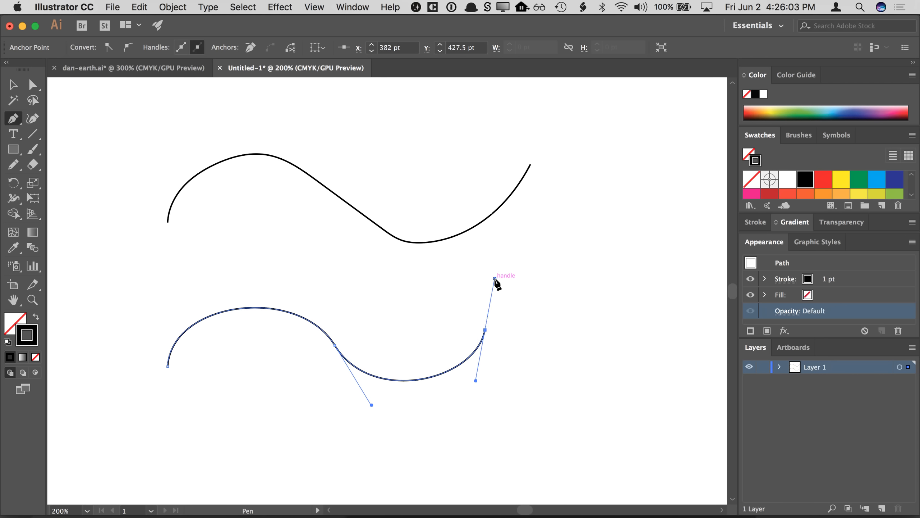
key(BackSpace)
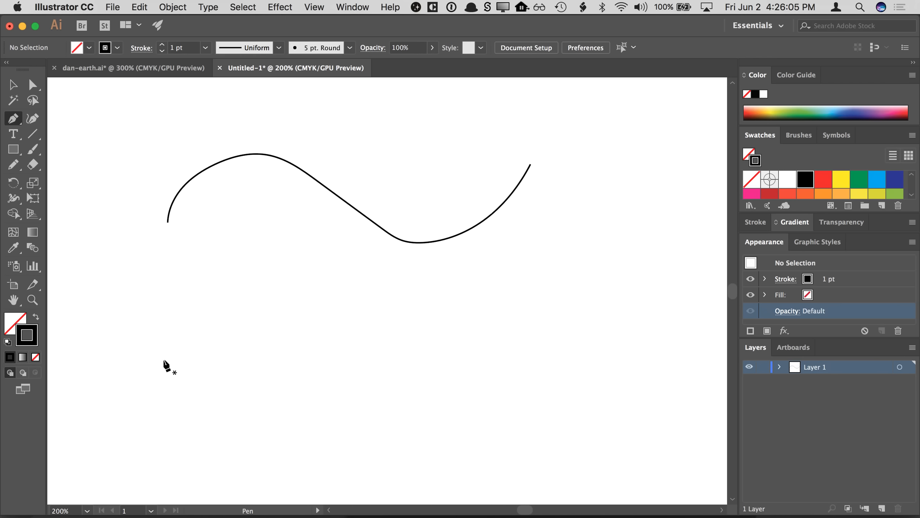
- Draw a smooth three-anchor S-shaped curve with the Pen tool by dragging out handles, then select it
drag(165, 361, 166, 302)
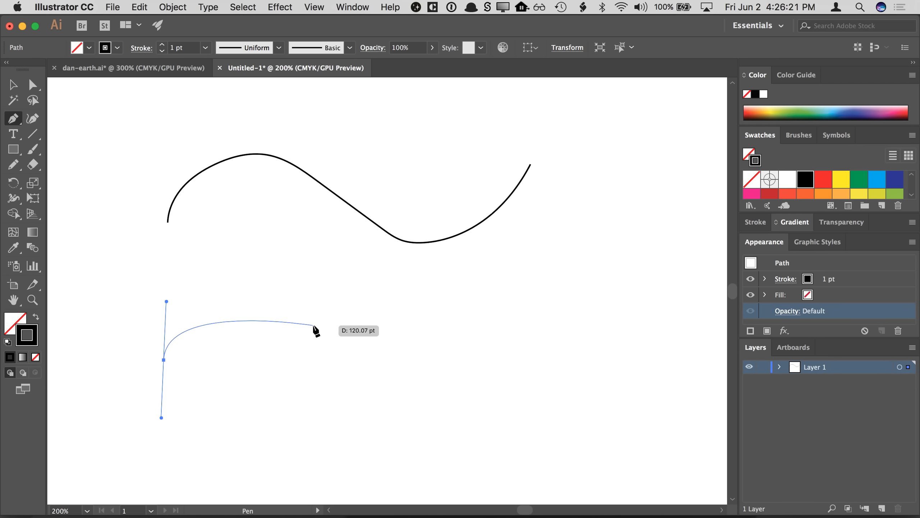
drag(313, 325, 350, 378)
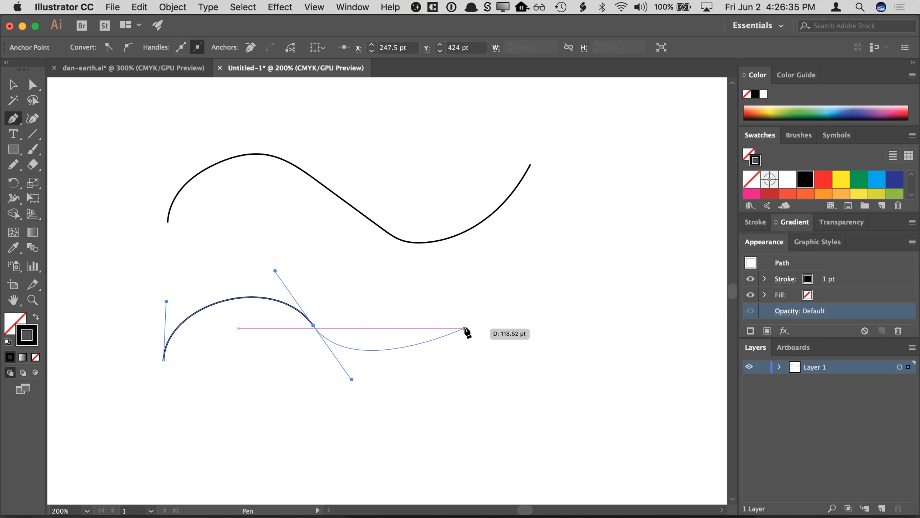
click(472, 310)
drag(472, 310, 565, 202)
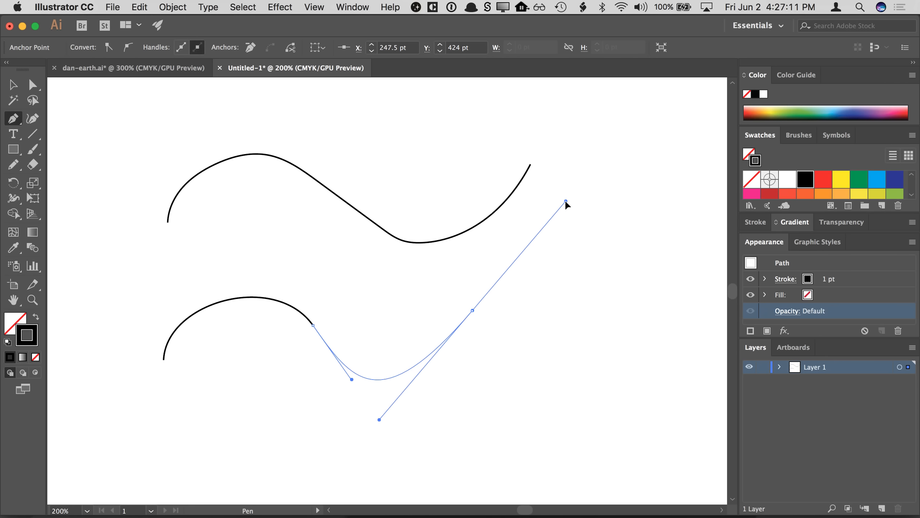
drag(566, 202, 498, 253)
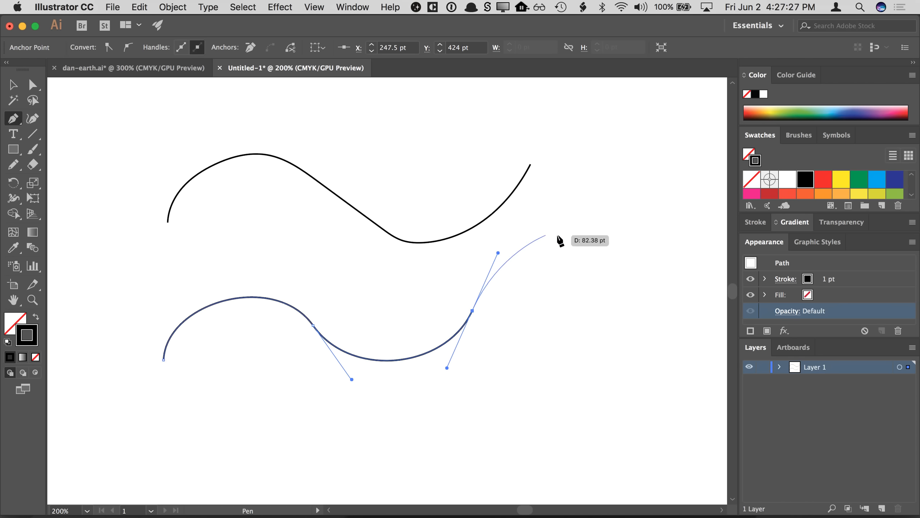
click(13, 86)
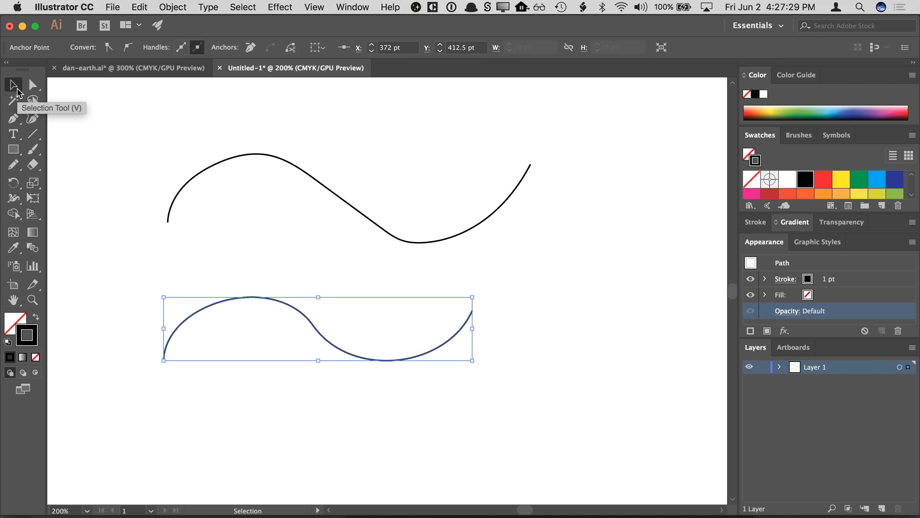
- Move the S-curve slightly and reshape it by adjusting its anchor and direction handles with the Direct Selection tool
drag(317, 332, 339, 337)
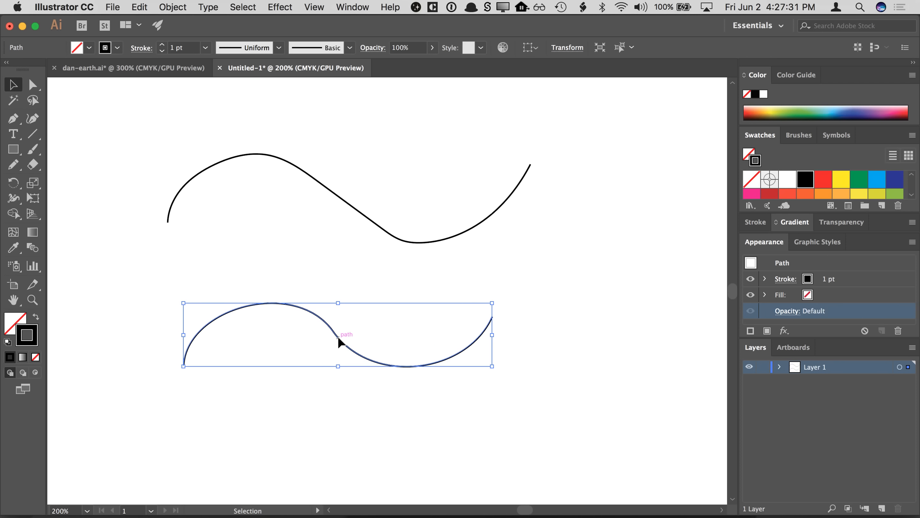
click(33, 88)
drag(333, 331, 352, 352)
mouse_move(389, 403)
mouse_down()
mouse_move(390, 418)
mouse_move(380, 411)
mouse_up()
mouse_move(467, 374)
mouse_down()
mouse_move(466, 403)
mouse_move(481, 381)
mouse_up()
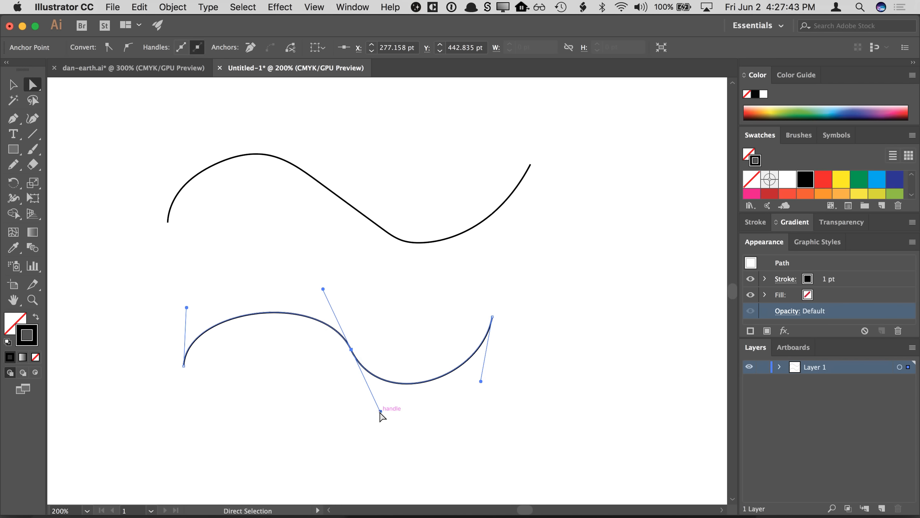
mouse_move(381, 412)
mouse_down()
mouse_move(349, 412)
mouse_move(374, 404)
mouse_up()
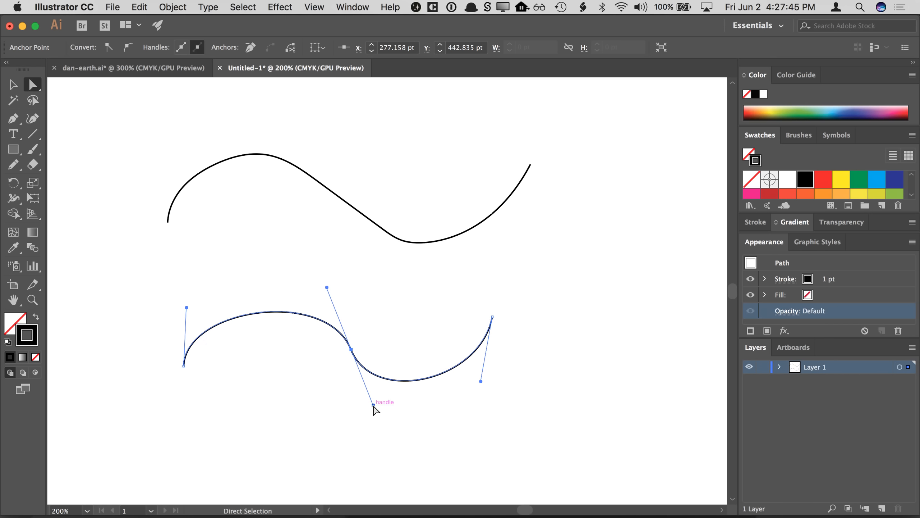
drag(327, 286, 312, 272)
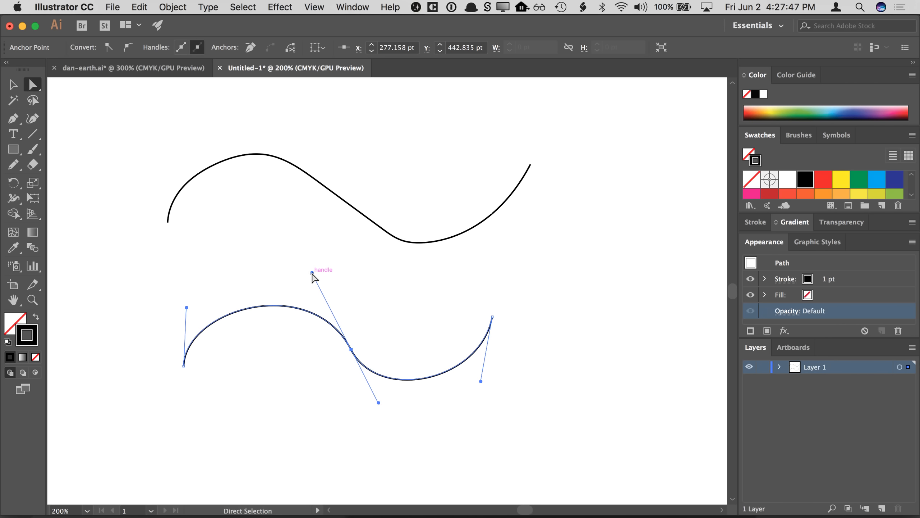
drag(186, 307, 187, 289)
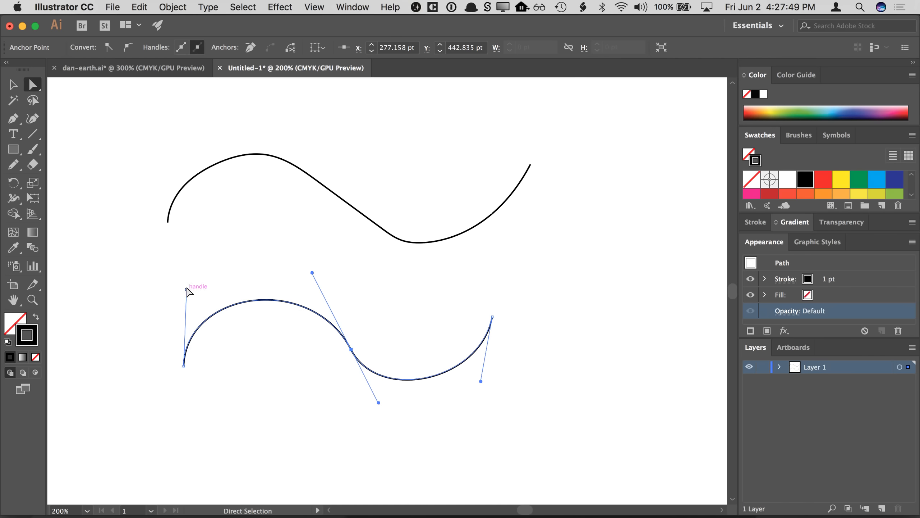
drag(351, 352, 341, 353)
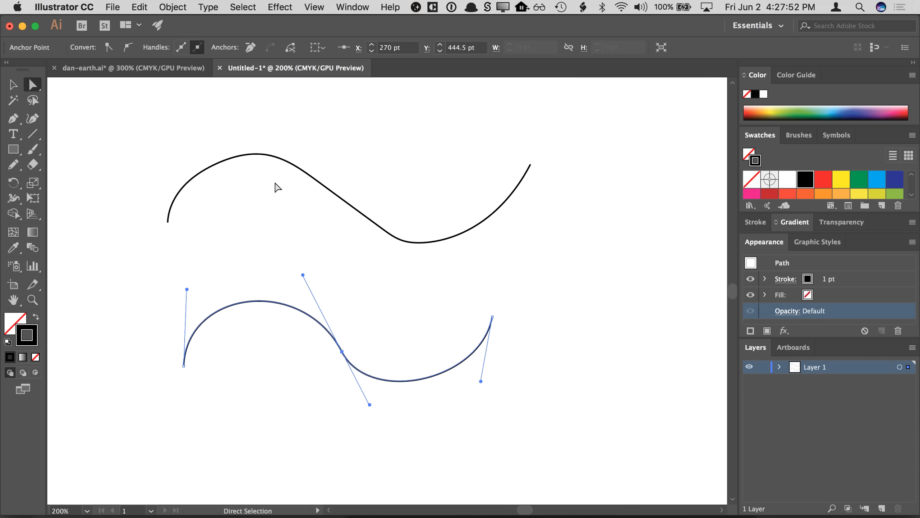
- Close the practice document and return to the poster file
click(220, 69)
click(467, 294)
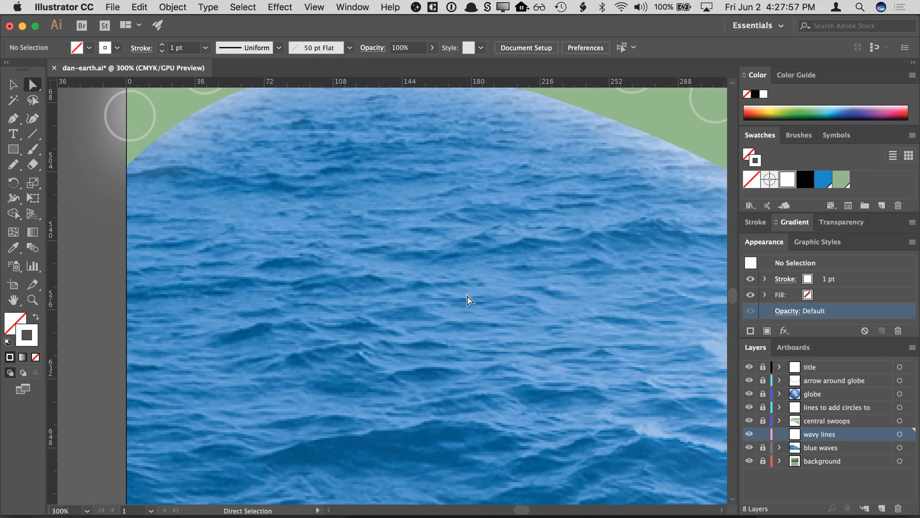
- Draw a short white wavy line with the Pen tool over the waves near the poster's left edge, then deselect it
click(12, 118)
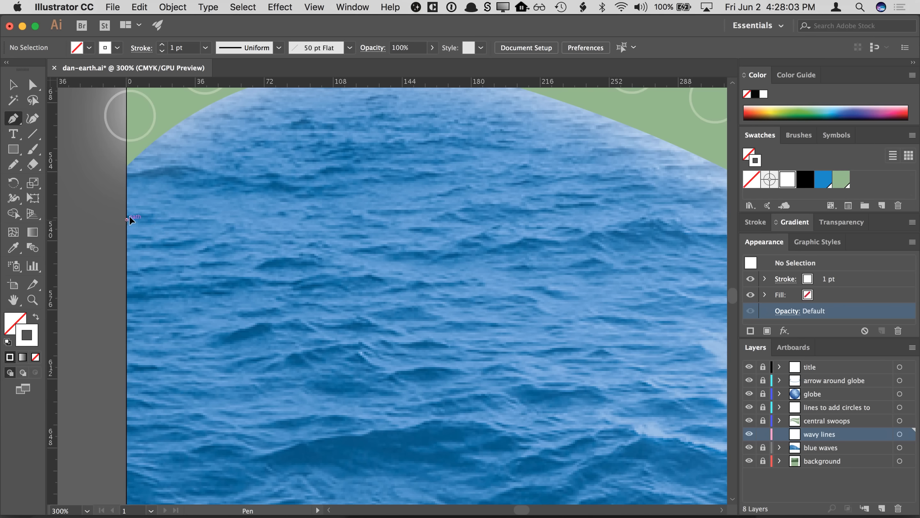
mouse_move(148, 196)
mouse_down()
mouse_move(150, 187)
mouse_move(156, 202)
mouse_up()
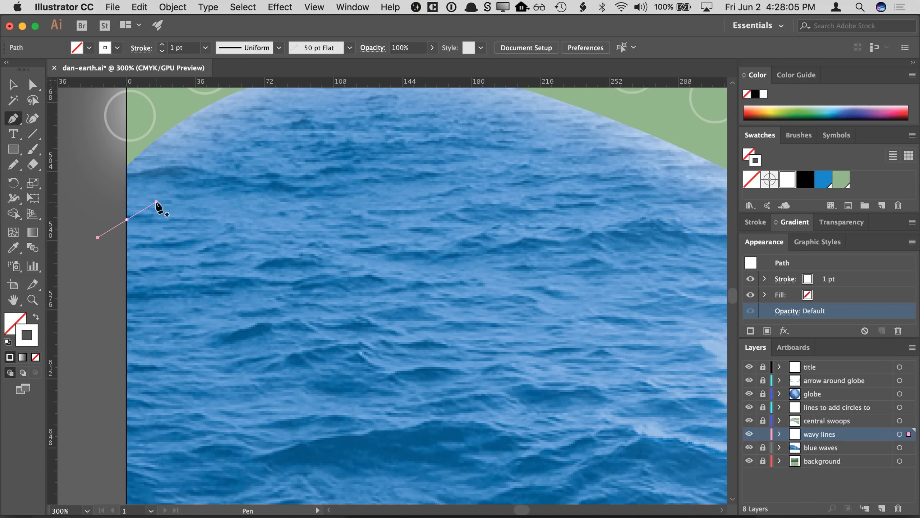
click(221, 219)
mouse_move(235, 237)
mouse_down()
mouse_move(214, 277)
mouse_move(250, 237)
mouse_move(206, 248)
mouse_move(248, 236)
mouse_up()
drag(312, 220, 339, 198)
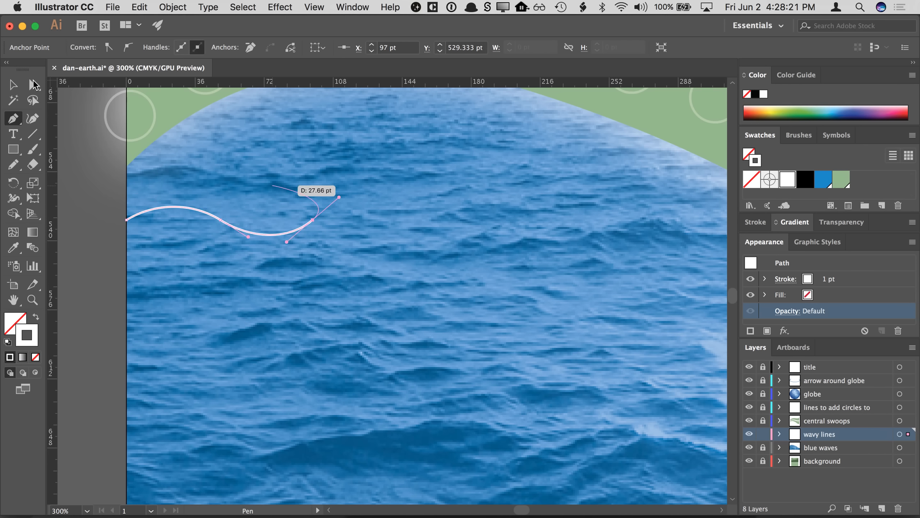
key(v)
click(71, 147)
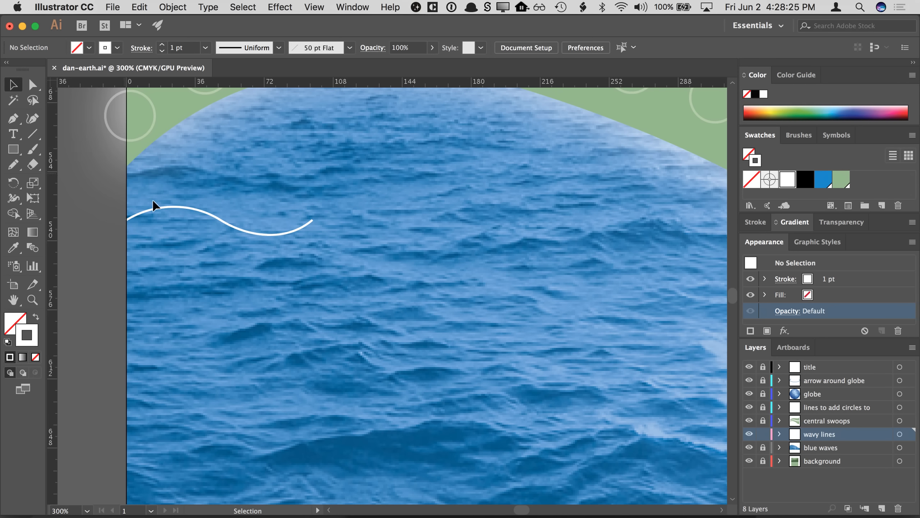
- Select the wavy line and scale it narrower horizontally by its bounding box
click(160, 209)
drag(316, 218, 267, 222)
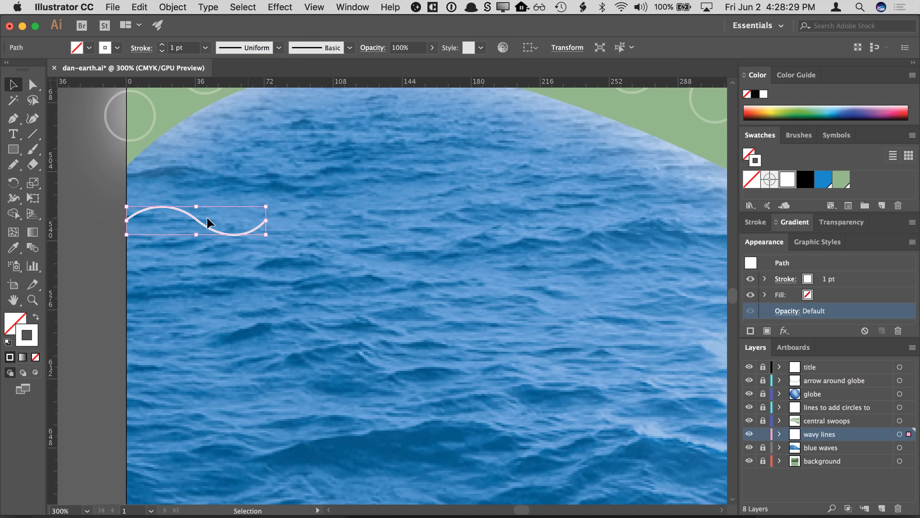
drag(197, 207, 186, 209)
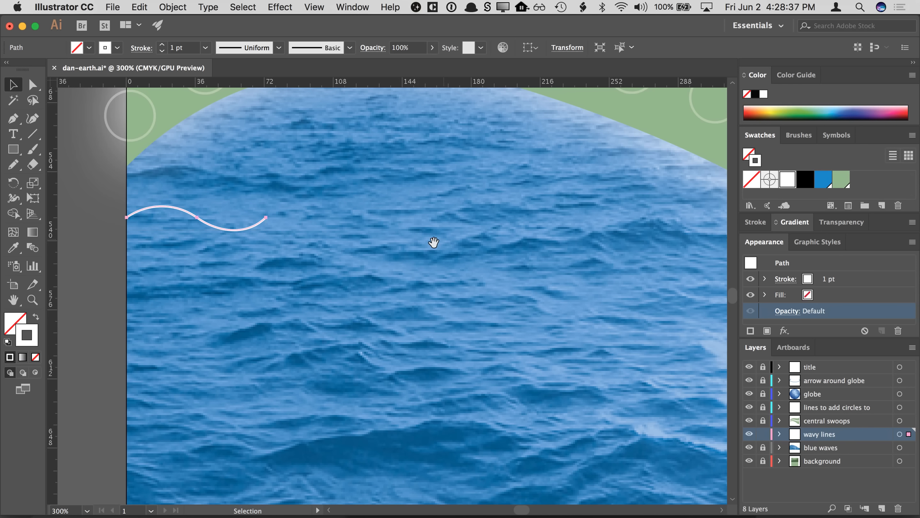
drag(433, 243, 413, 240)
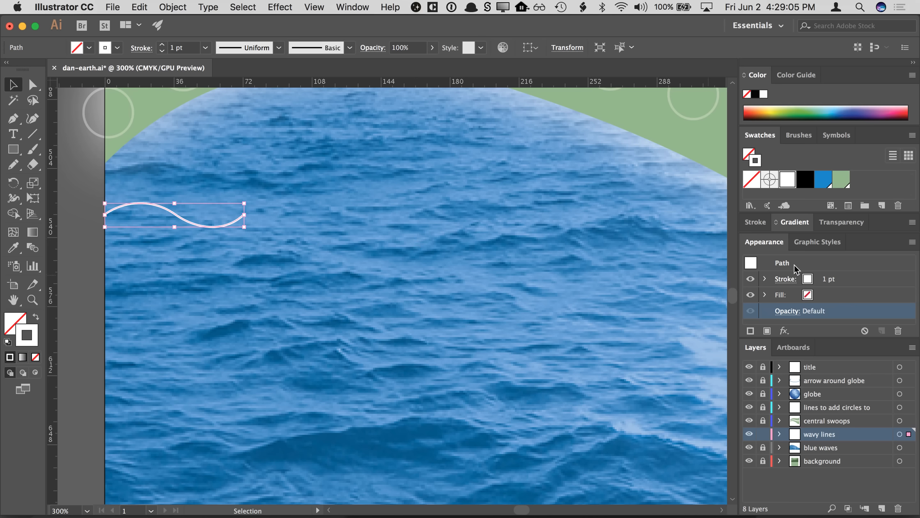
drag(804, 336, 805, 359)
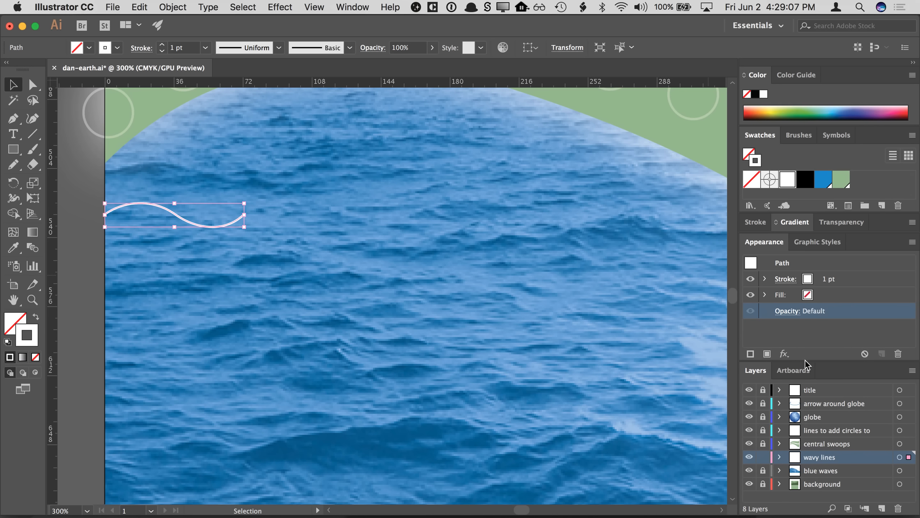
click(800, 264)
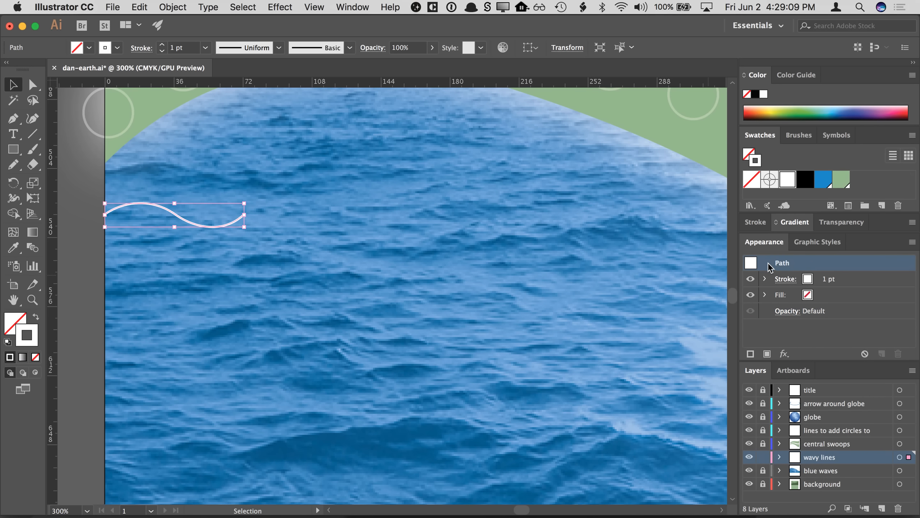
click(784, 354)
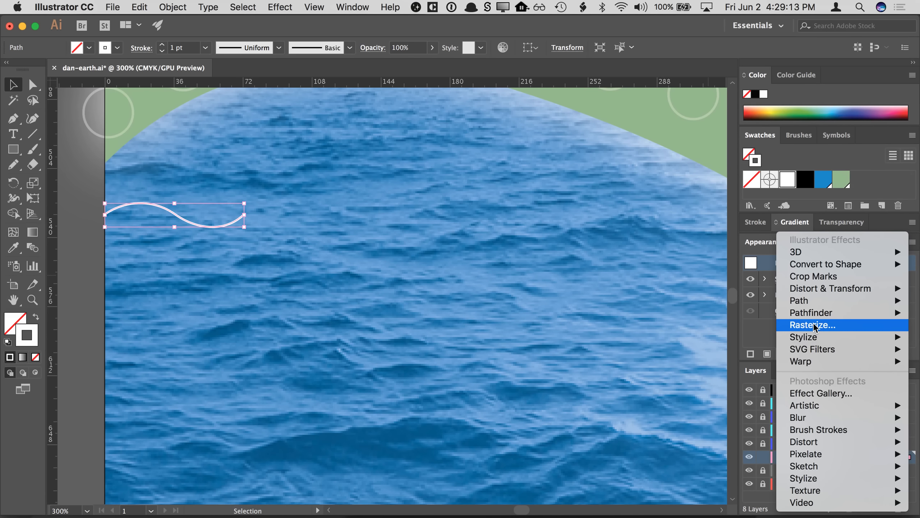
mouse_move(812, 289)
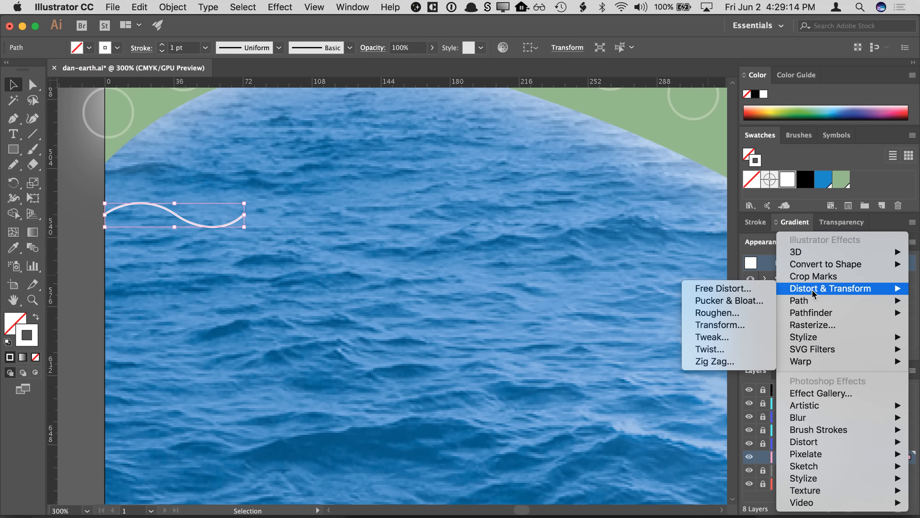
click(732, 324)
drag(226, 79, 883, 72)
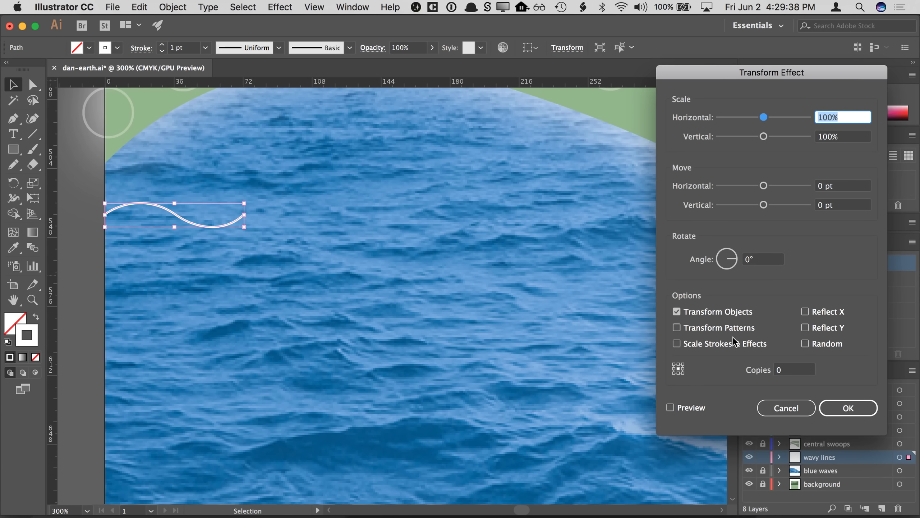
click(673, 405)
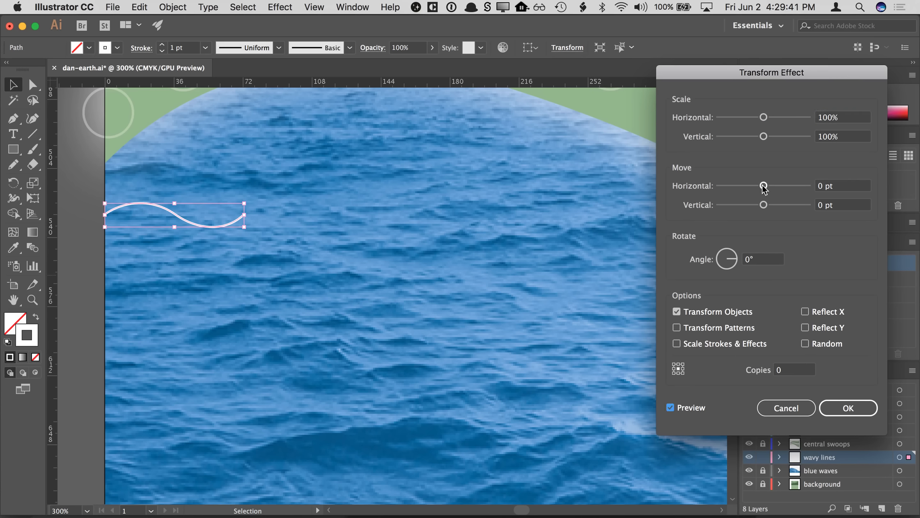
drag(763, 187, 793, 188)
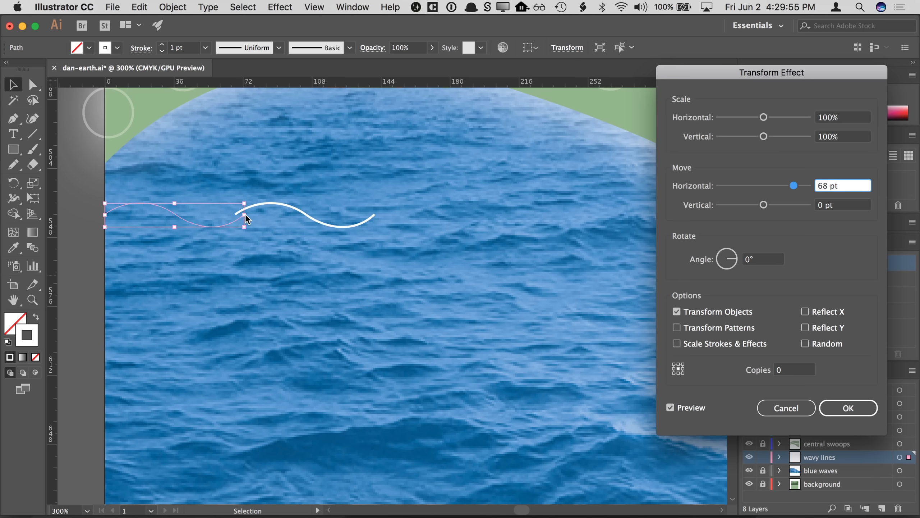
click(761, 407)
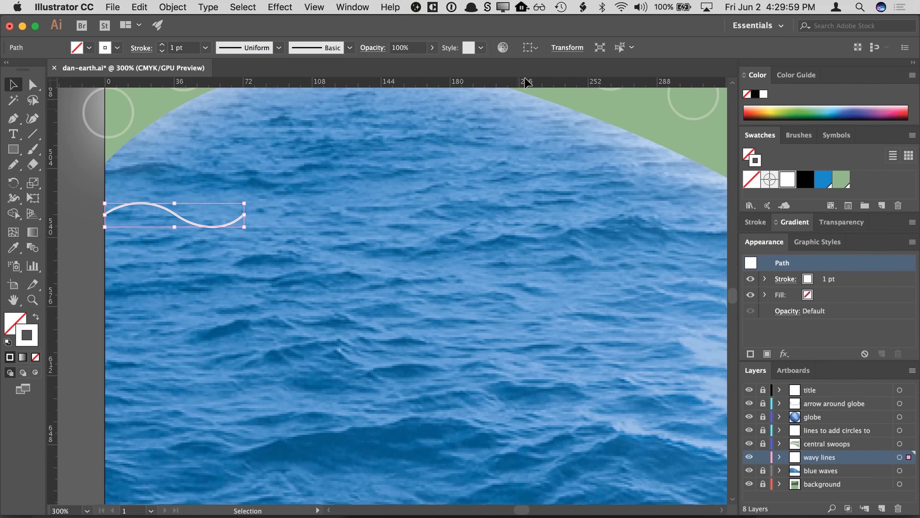
- Set the wave path's width to 73 pt and its height to 12 pt
click(561, 49)
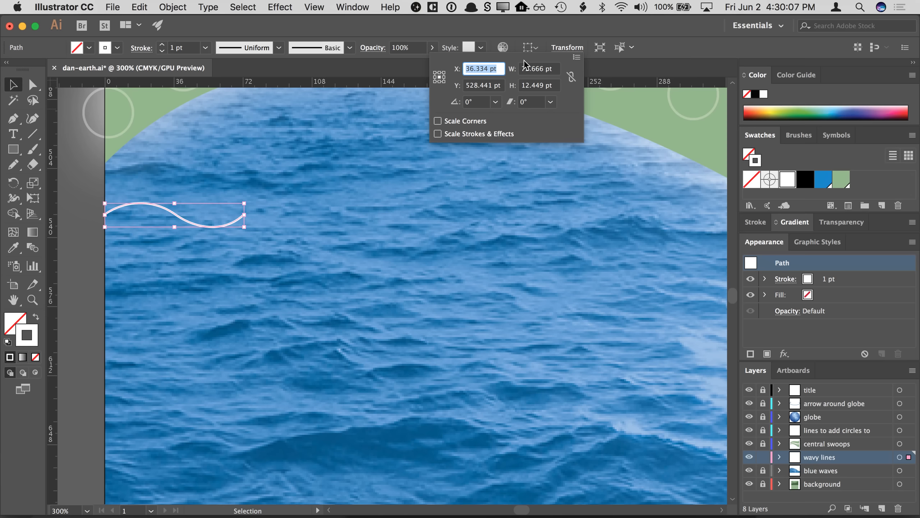
click(564, 49)
click(565, 49)
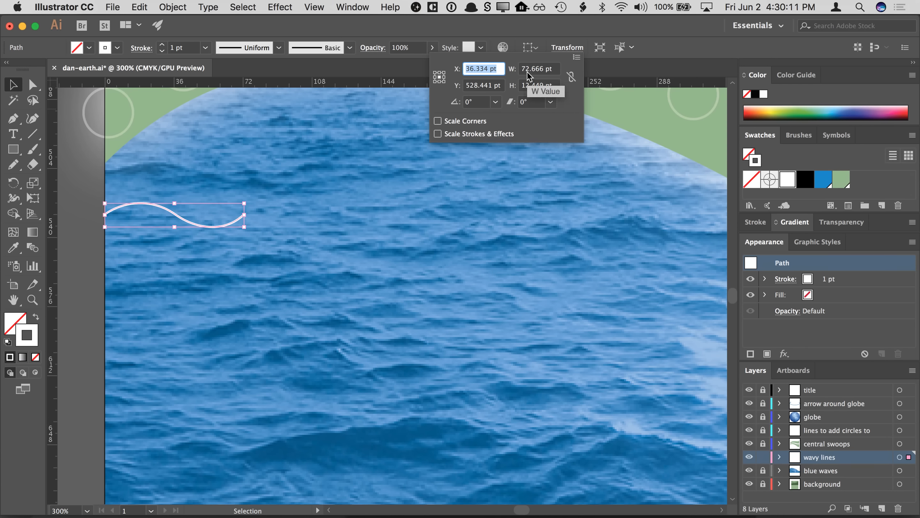
drag(522, 69, 538, 69)
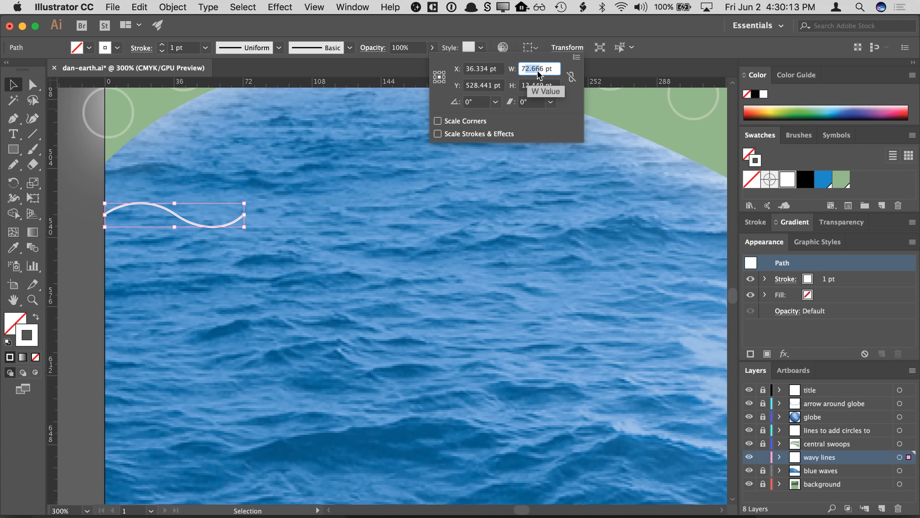
text(73)
key(Tab)
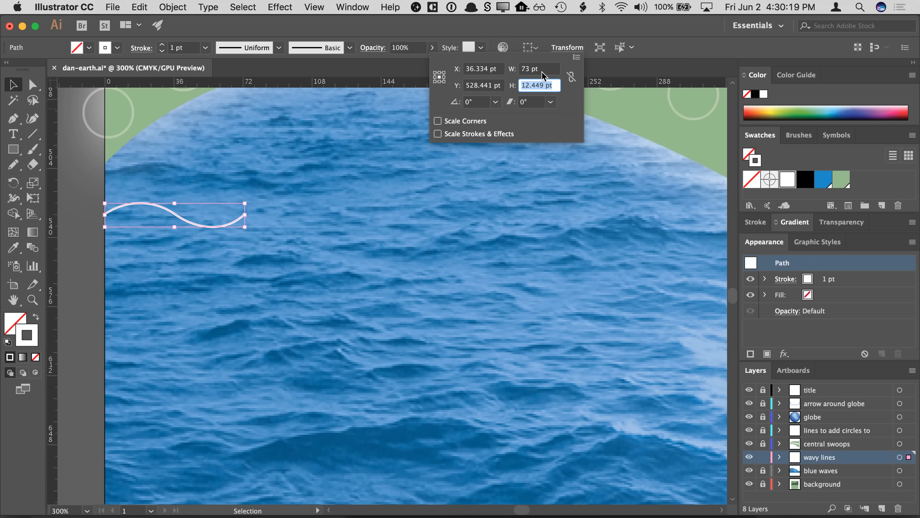
click(541, 85)
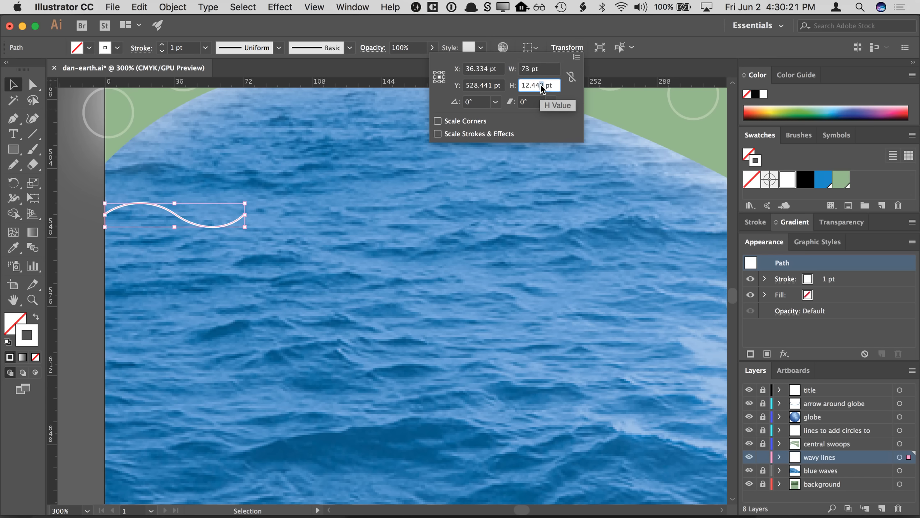
drag(526, 83, 529, 85)
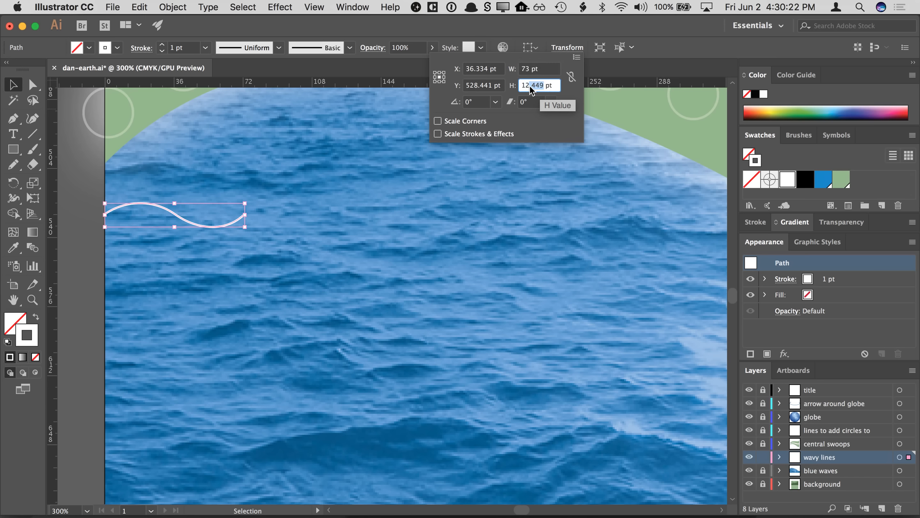
click(547, 69)
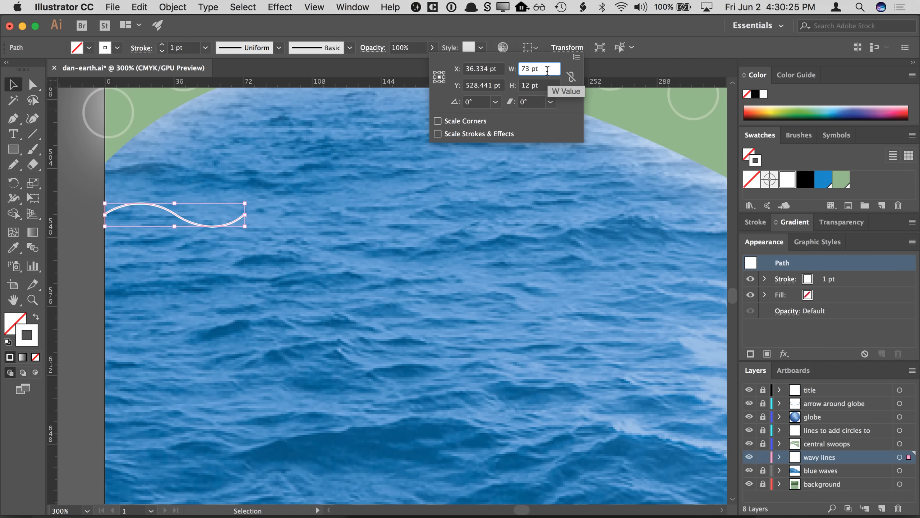
click(652, 42)
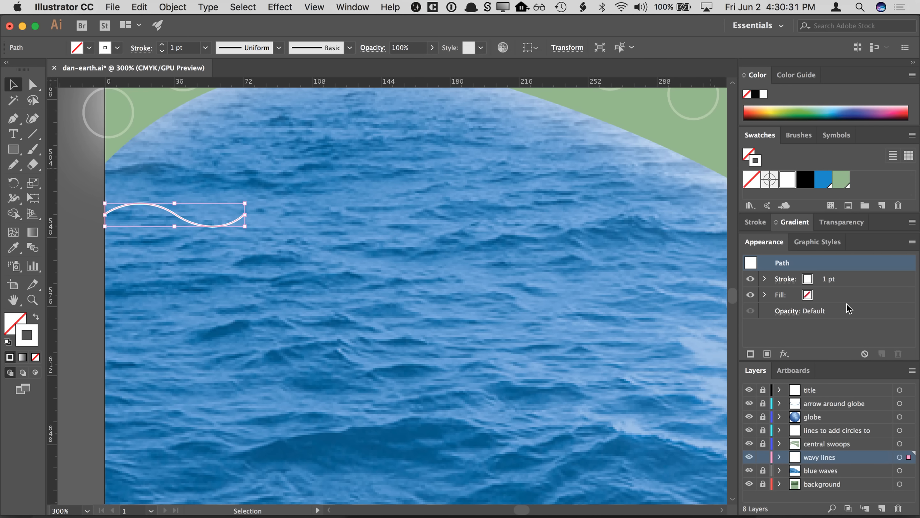
- Add a Transform effect to the wave path with a 73 pt horizontal move and preview enabled
click(784, 356)
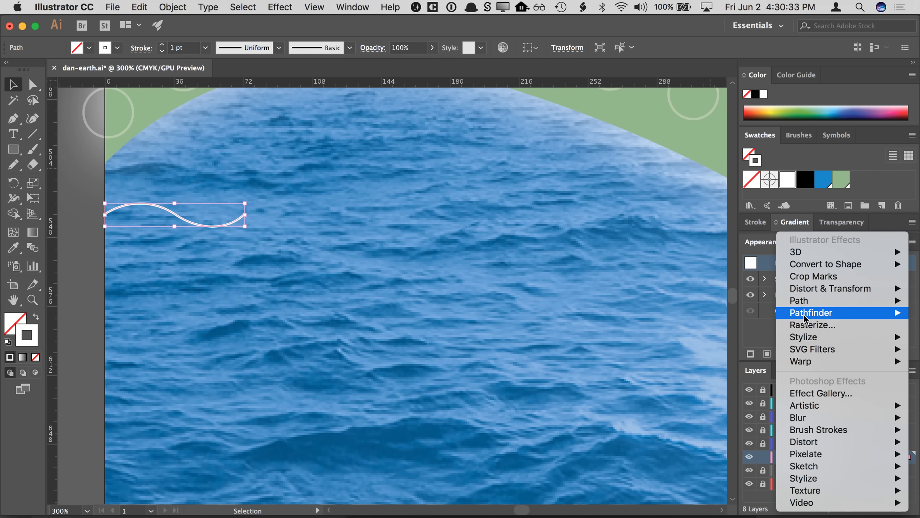
mouse_move(803, 292)
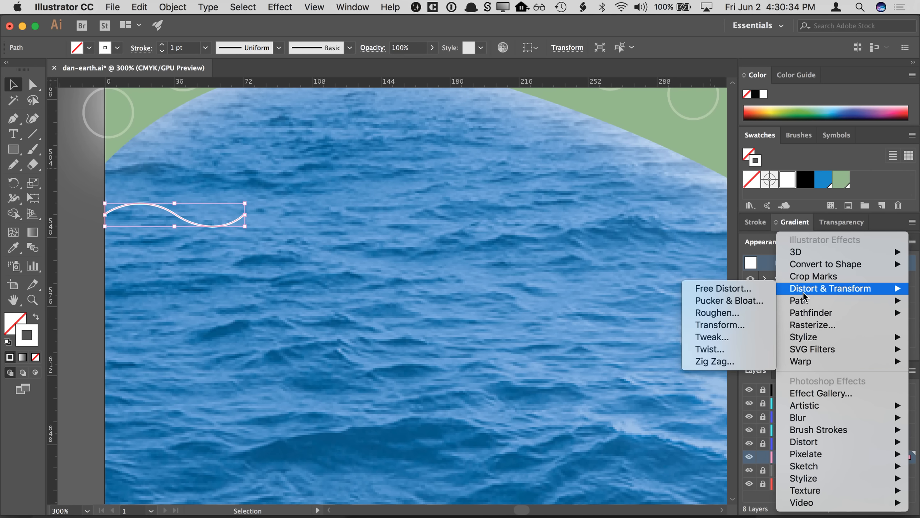
click(745, 320)
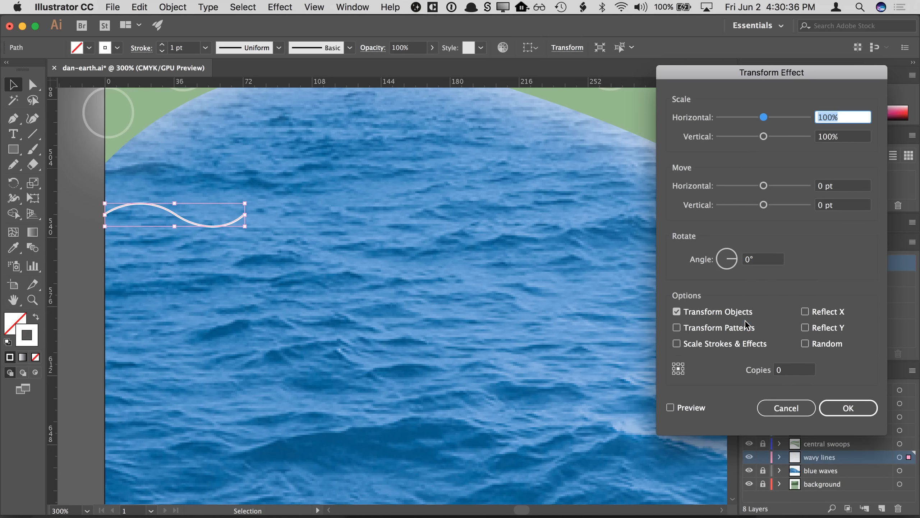
click(841, 189)
text(73)
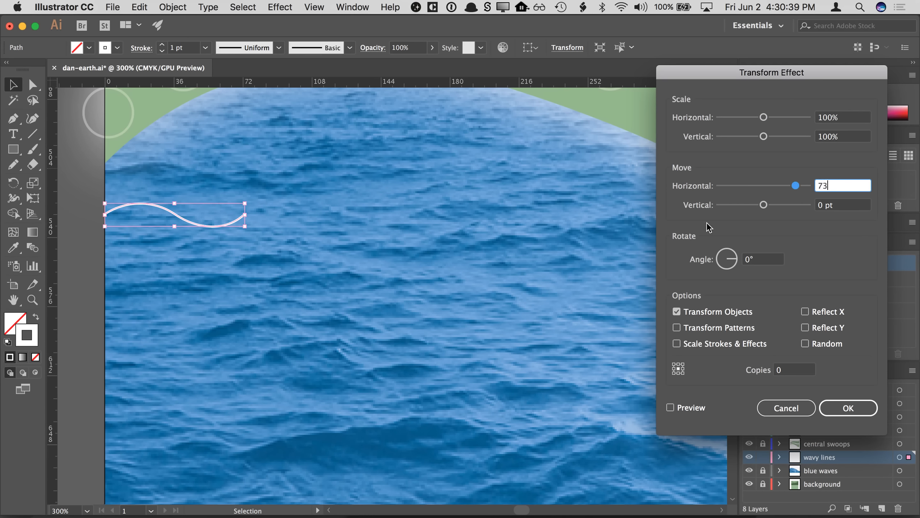
click(670, 407)
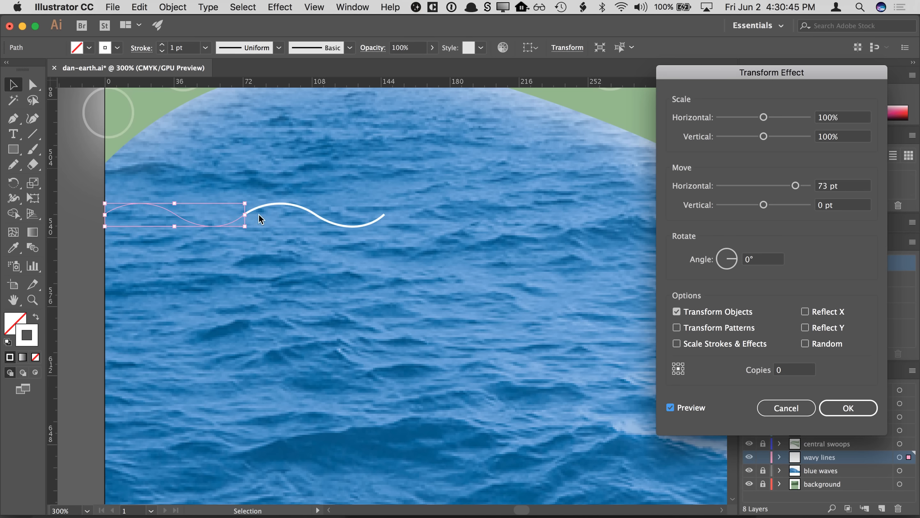
- Set the Transform effect to make 4 copies of the wave
click(788, 368)
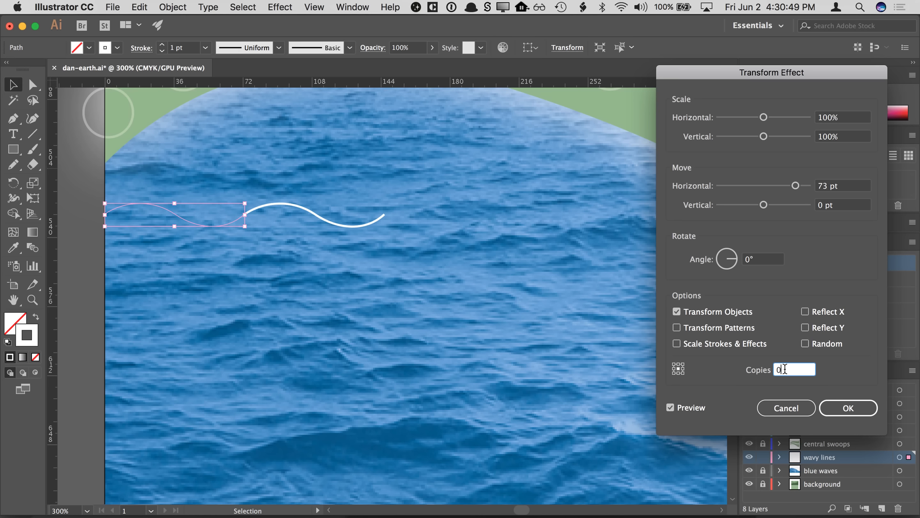
key(Up)
key(Up)
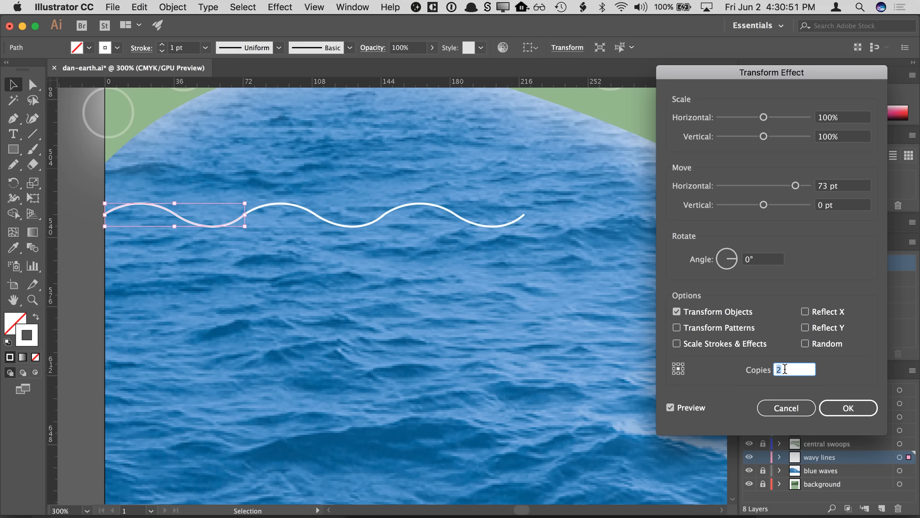
key(Up)
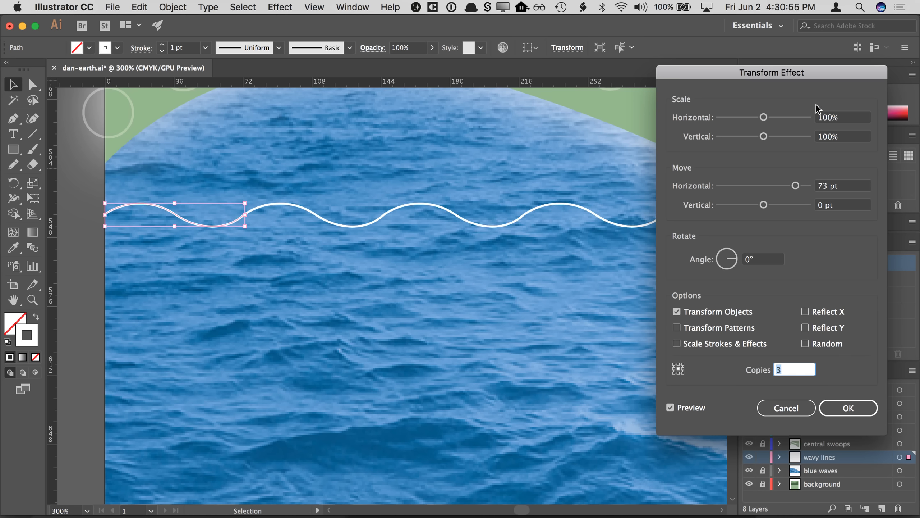
drag(807, 72, 862, 110)
key(Up)
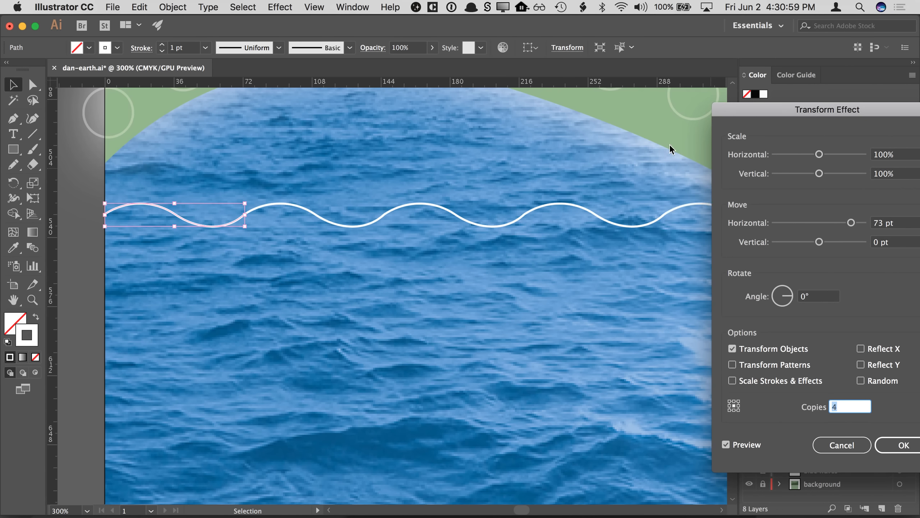
- Try rotating the transformed copies by 340°
drag(764, 103, 632, 103)
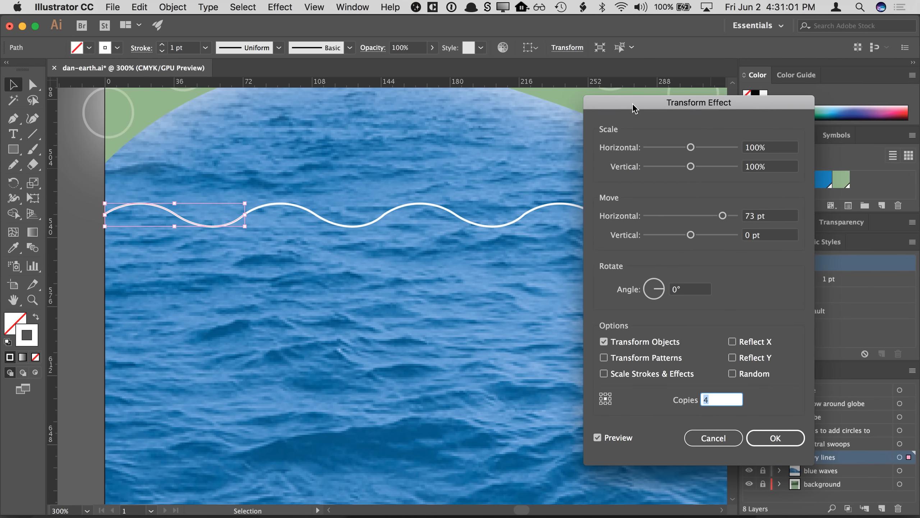
click(663, 292)
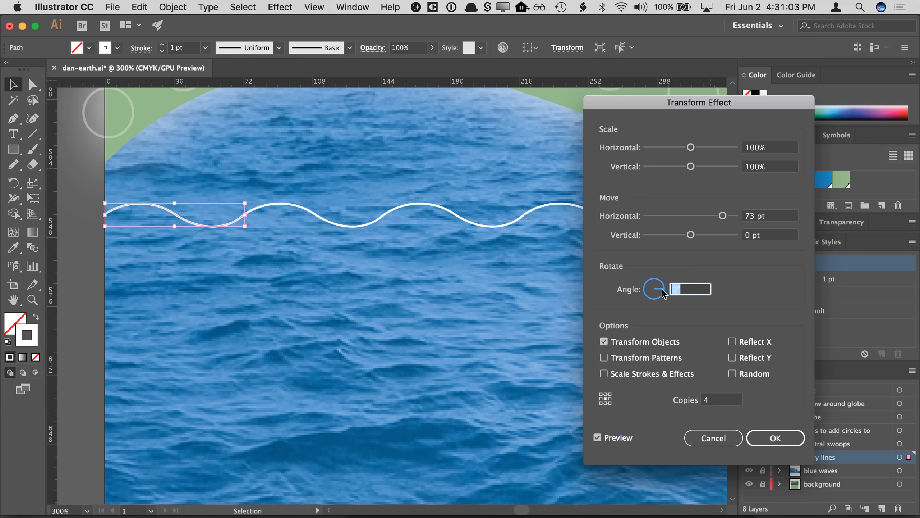
drag(662, 293, 663, 294)
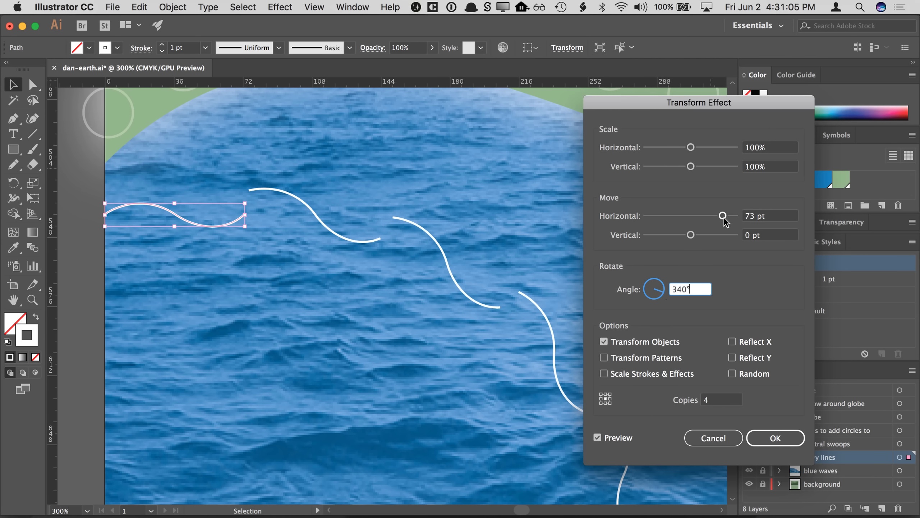
- Try scaling the copies down, then reset horizontal and vertical scale to 100%
drag(690, 167, 676, 147)
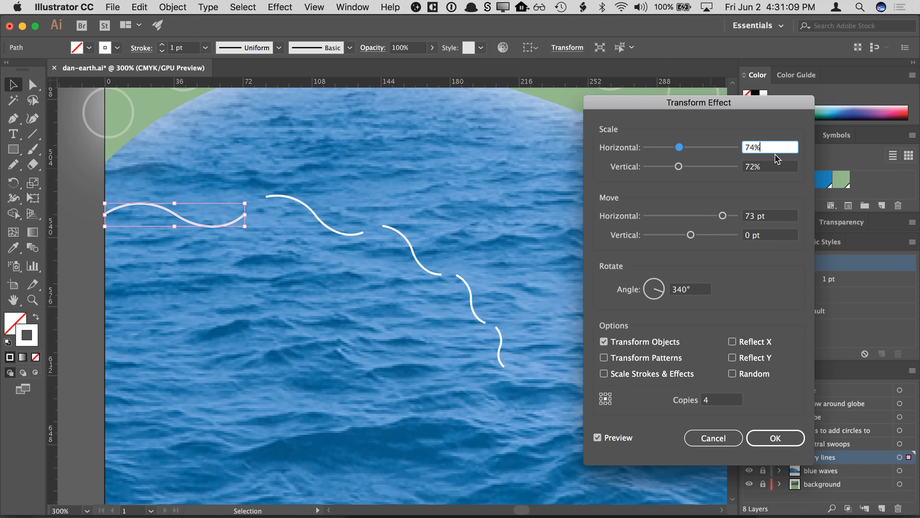
key(super+a)
text(100)
key(Tab)
text(100)
key(Tab)
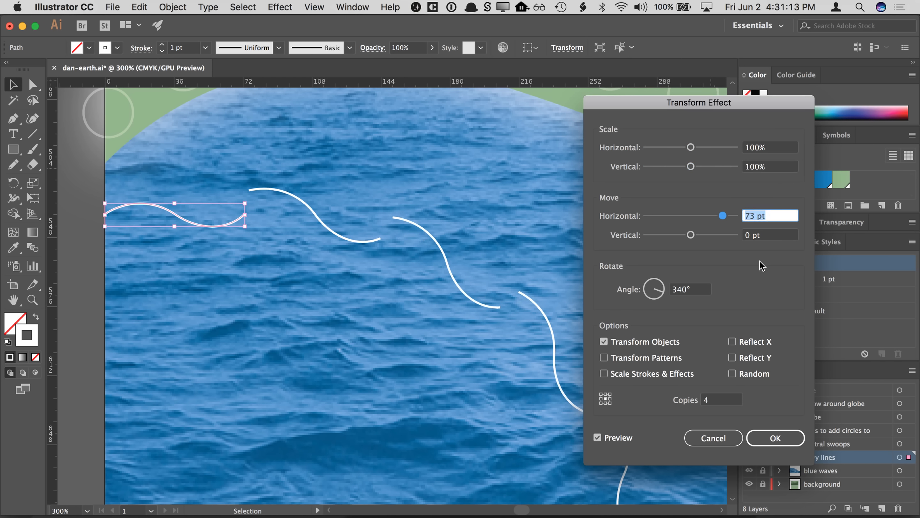
- Reset the Transform effect's rotation angle to 0°
click(677, 288)
text(0)
key(Tab)
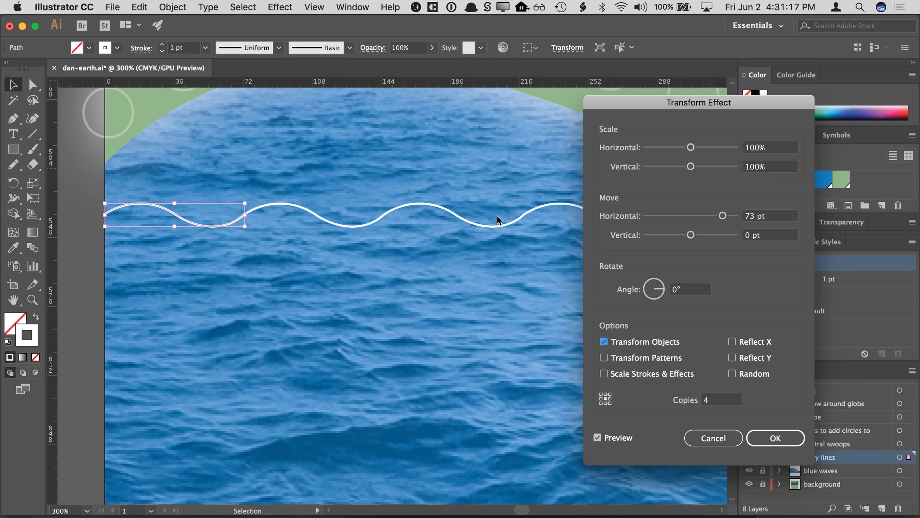
- Try a vertical move of 13 pt for the copies, then reset it to 0 pt
drag(693, 236, 698, 234)
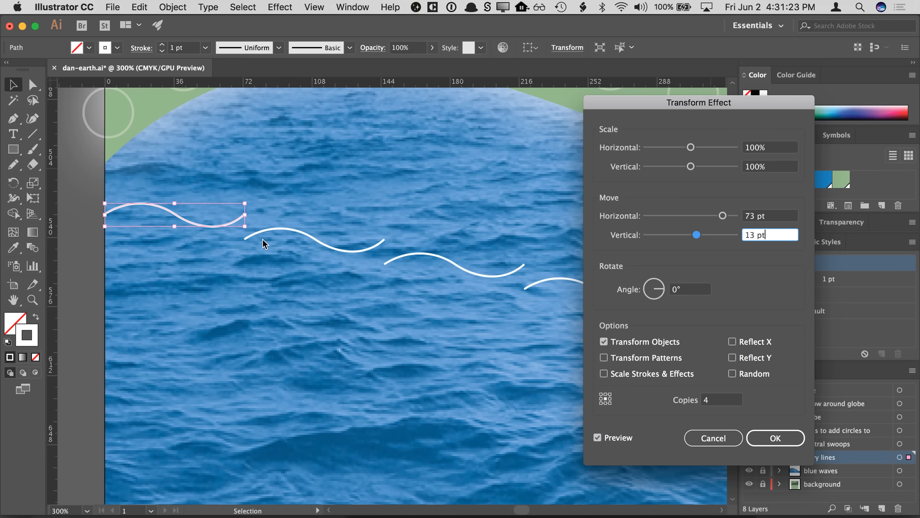
key(super+a)
text(0)
key(Tab)
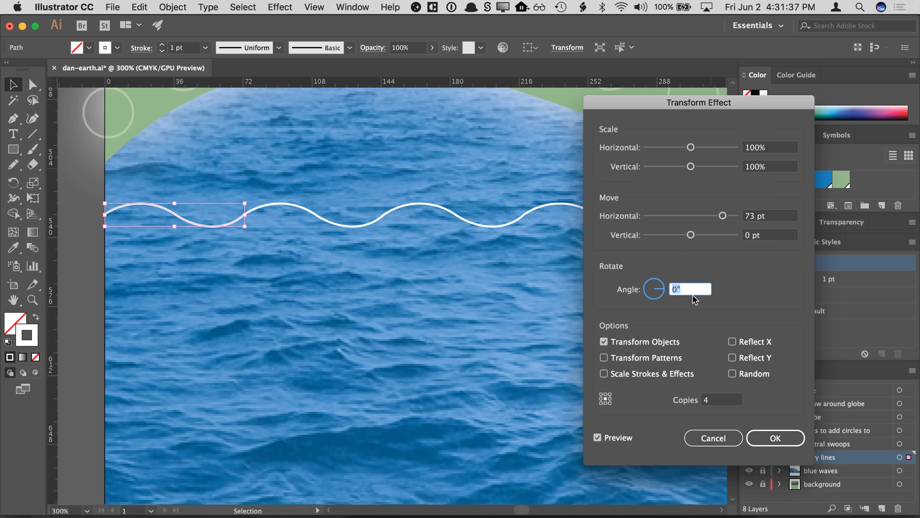
- Apply the Transform effect to the wave path
click(755, 439)
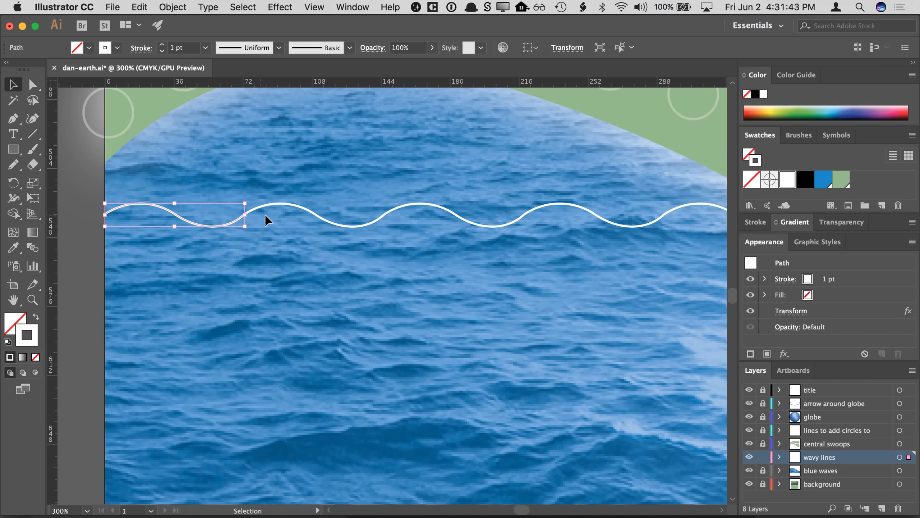
click(175, 227)
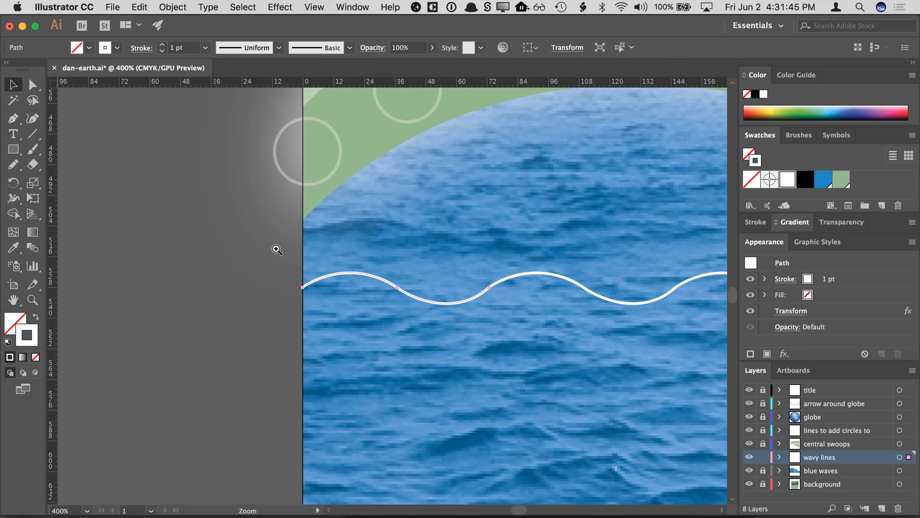
- Zoom in on the wave and move the path's right endpoint down slightly toward the repeated copy
click(445, 306)
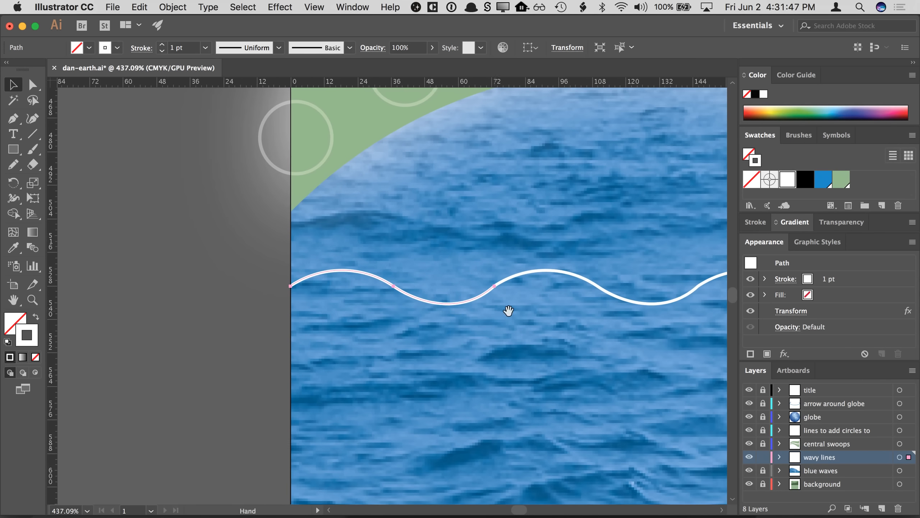
click(455, 297)
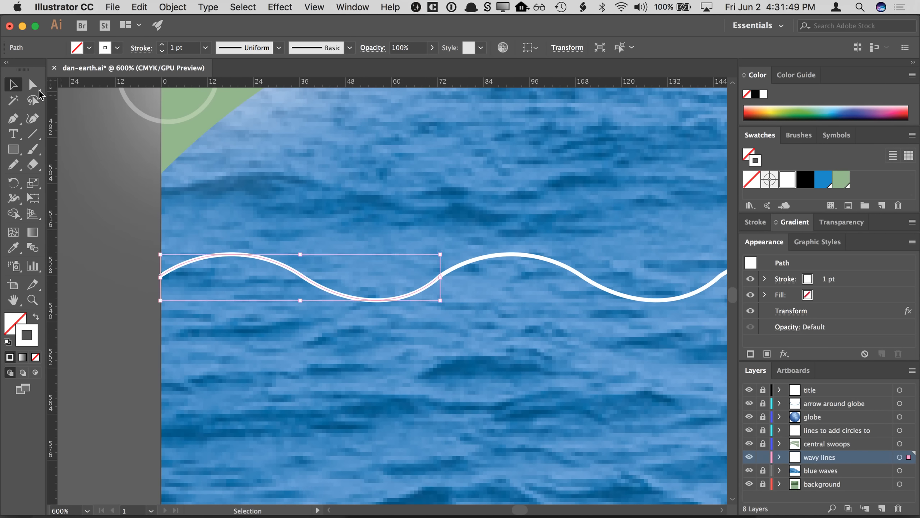
click(33, 85)
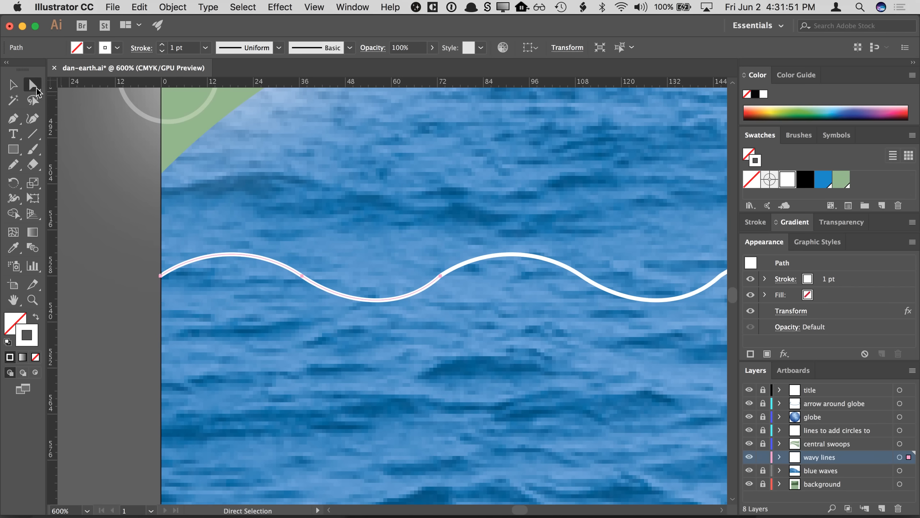
click(440, 276)
drag(441, 277, 441, 288)
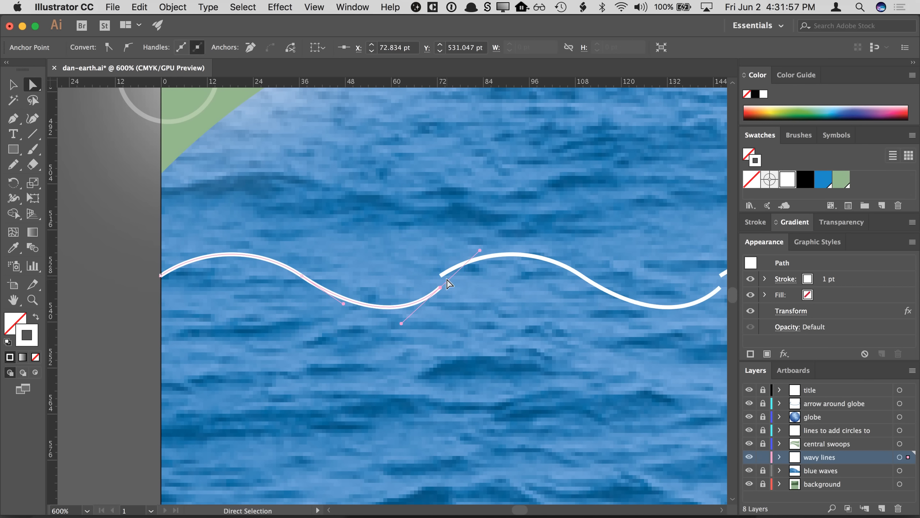
click(441, 289)
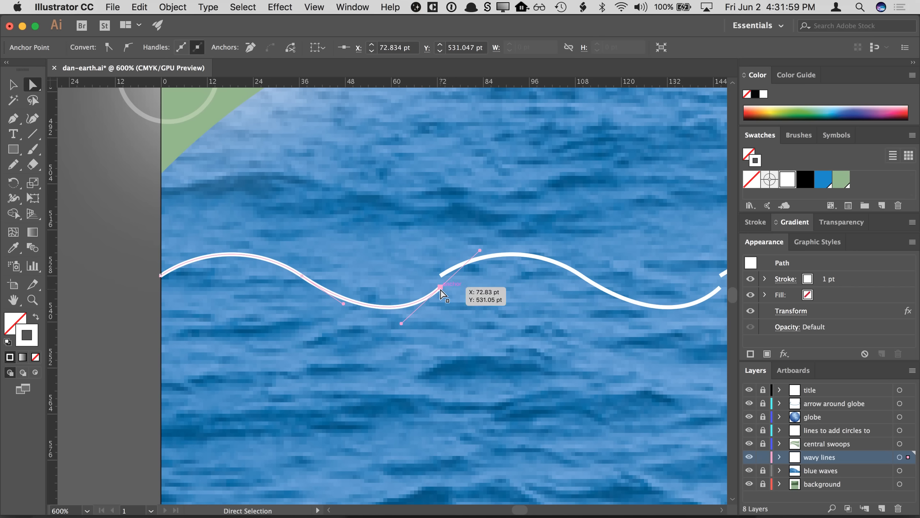
- Try averaging both endpoints of the wave along the vertical axis, then undo it
shift+click(160, 277)
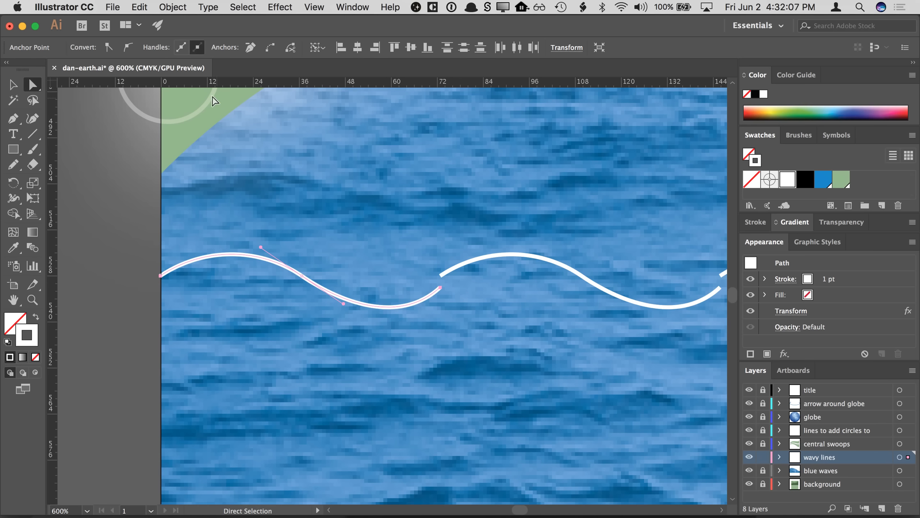
click(139, 6)
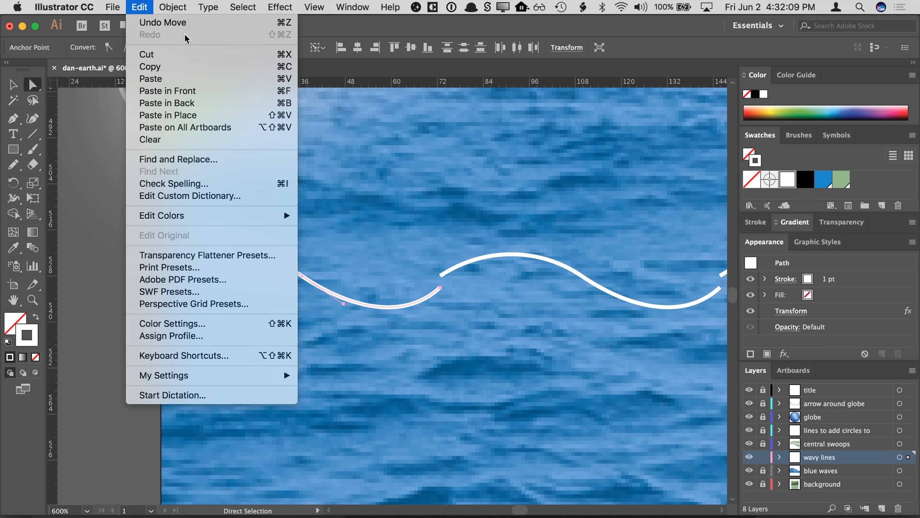
mouse_move(172, 7)
mouse_move(255, 281)
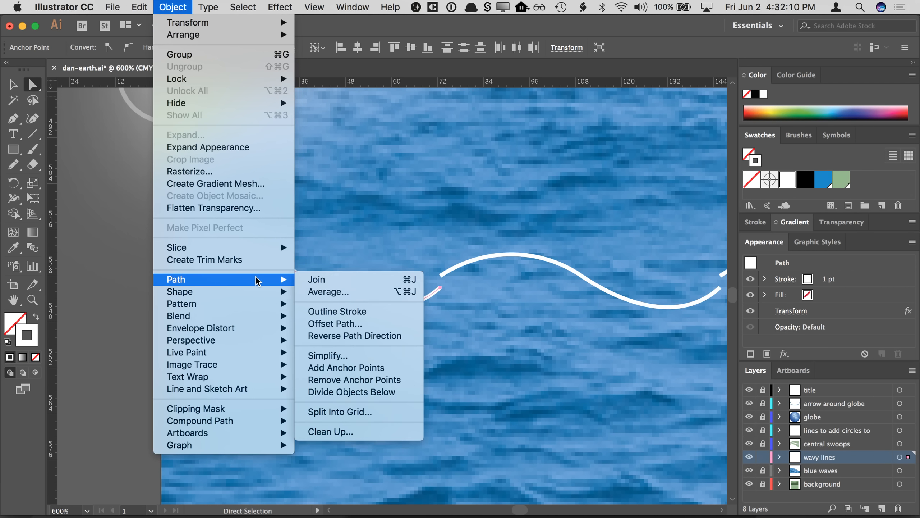
click(364, 294)
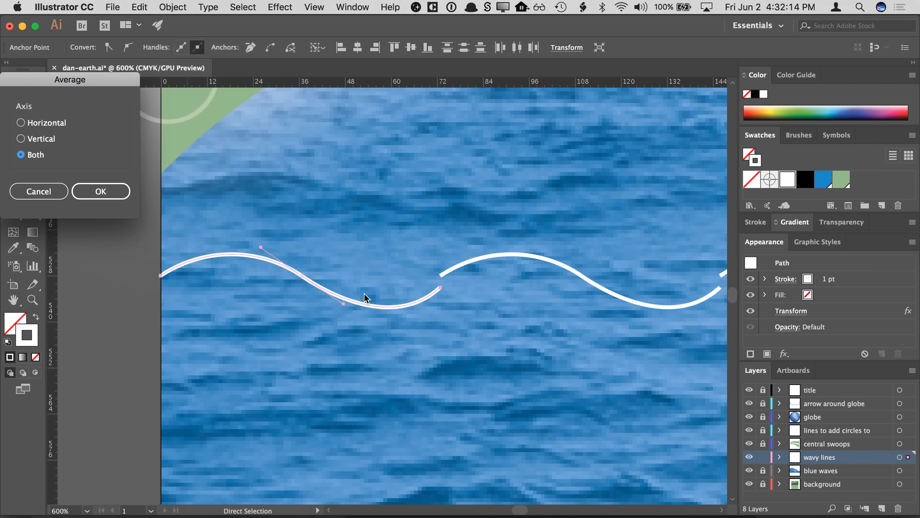
click(43, 141)
click(125, 195)
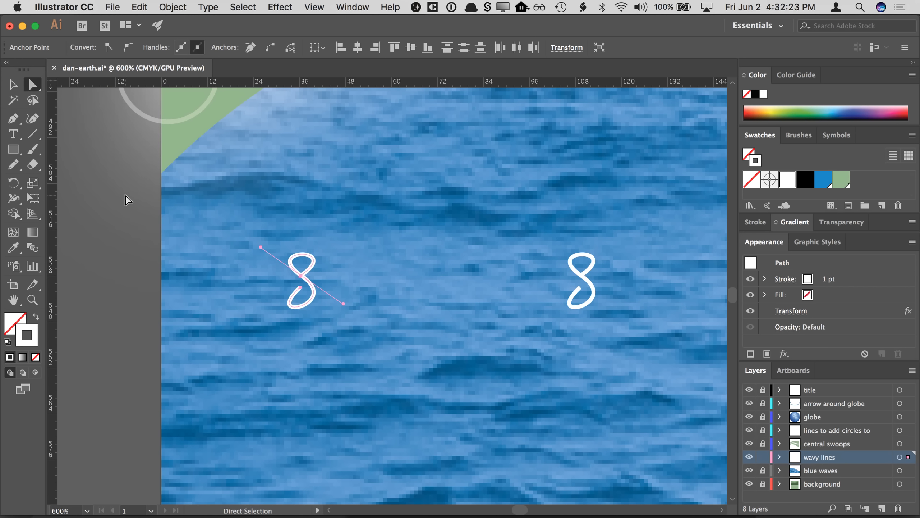
key(super)
key(super)
key(super+z)
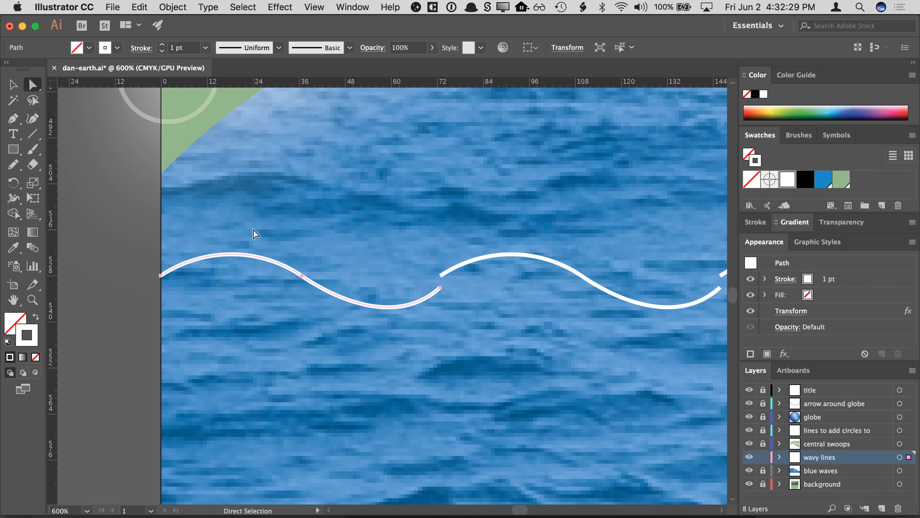
- Try averaging both endpoints of the wave along the horizontal axis, then undo the average
click(144, 283)
click(161, 276)
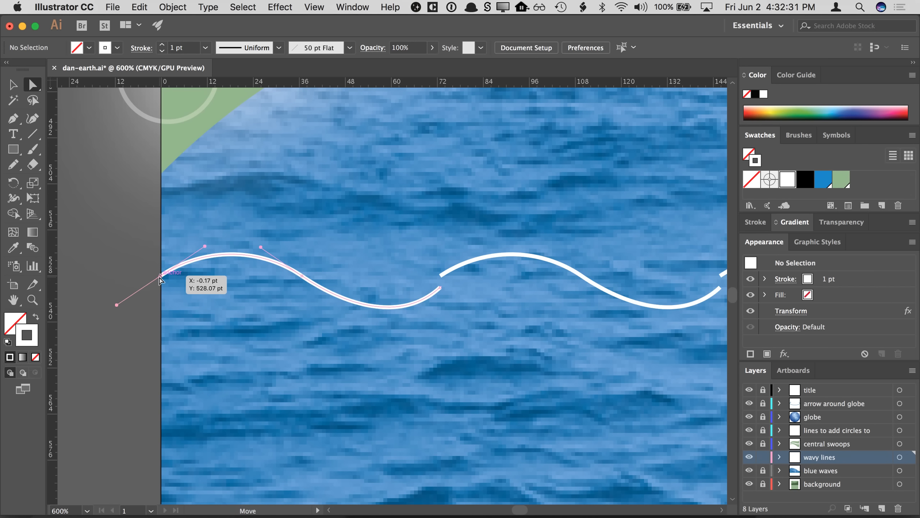
shift+click(441, 288)
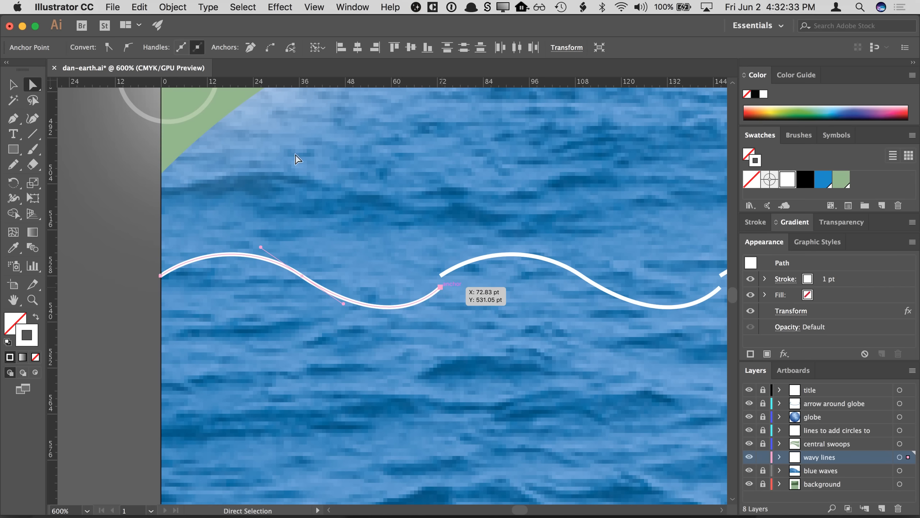
click(139, 7)
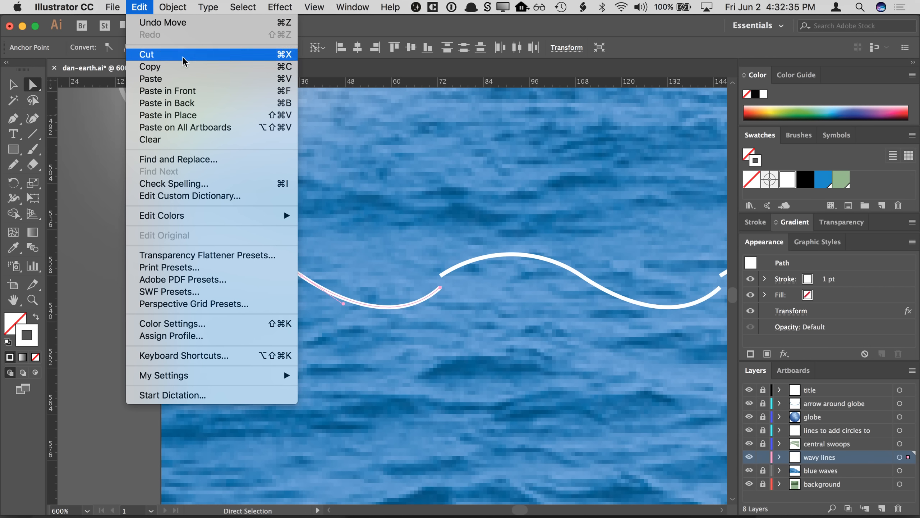
mouse_move(172, 6)
mouse_move(242, 278)
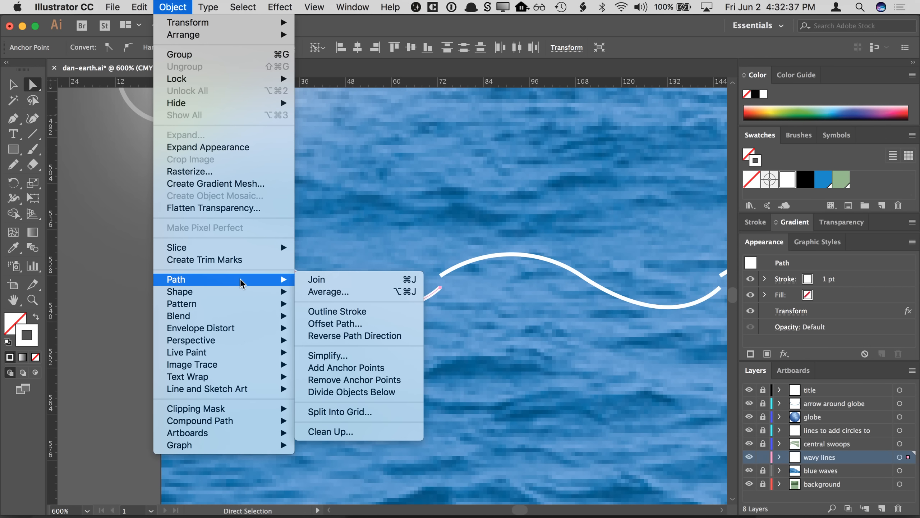
click(328, 292)
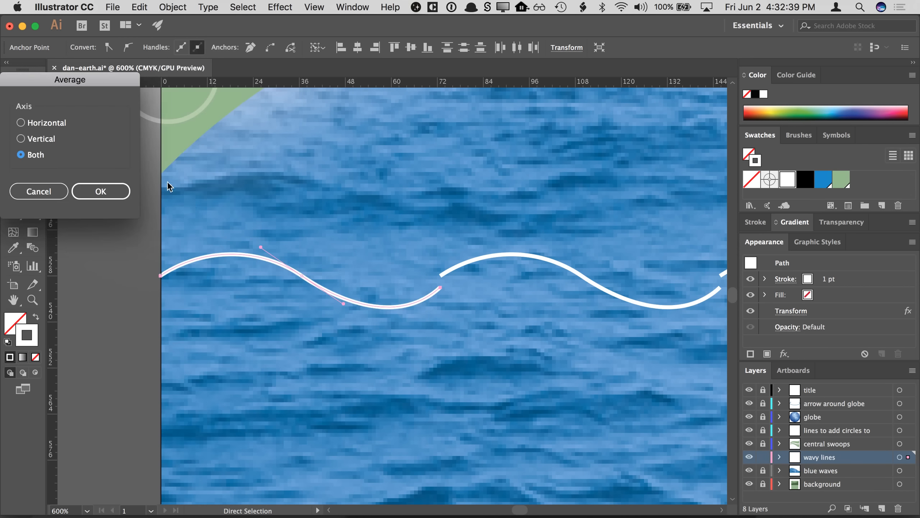
click(62, 125)
click(124, 191)
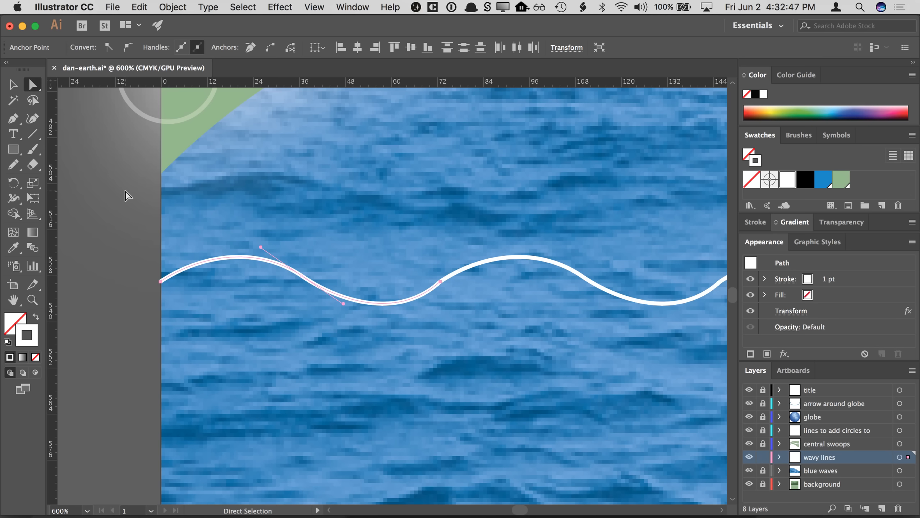
click(131, 8)
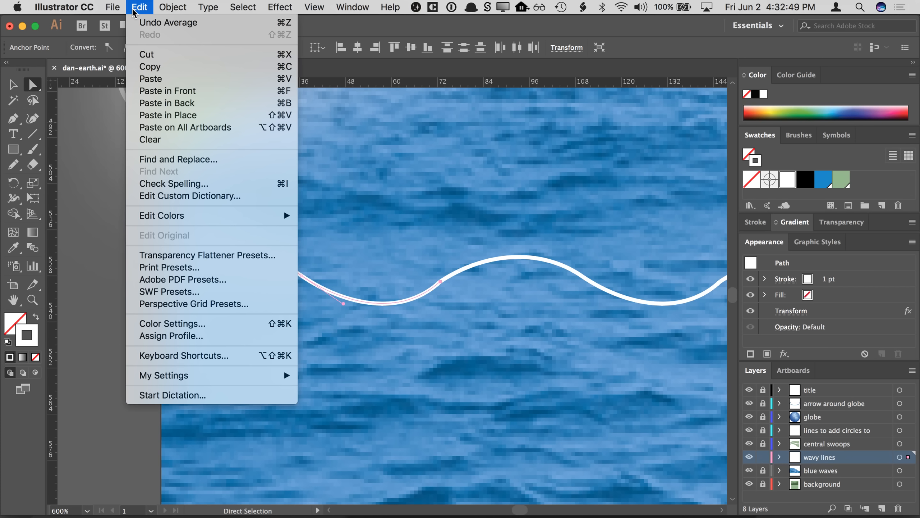
click(152, 24)
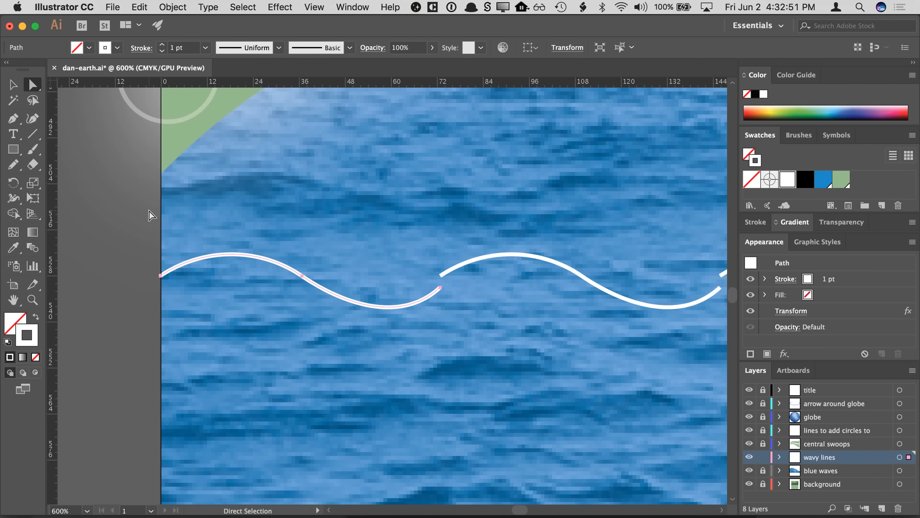
- Select both wave endpoints and align them on their vertical centres after trying top and bottom alignment
click(151, 215)
click(160, 275)
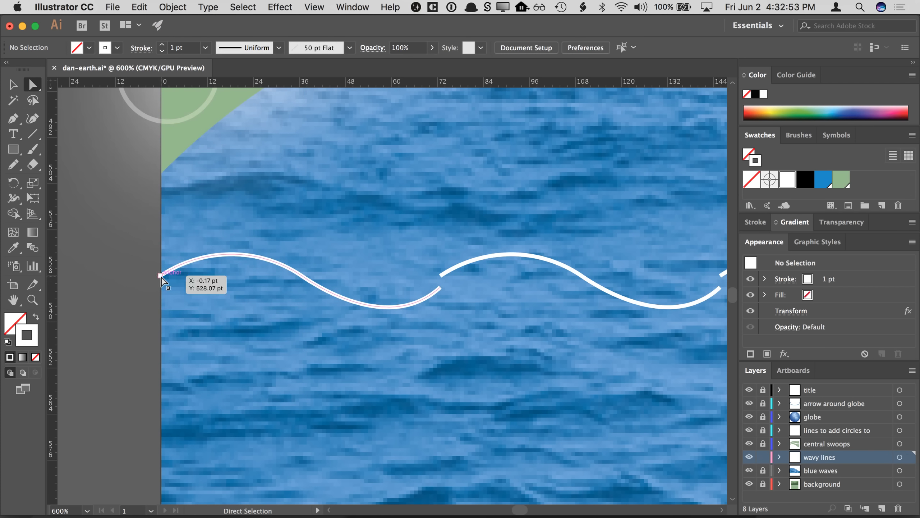
shift+click(441, 287)
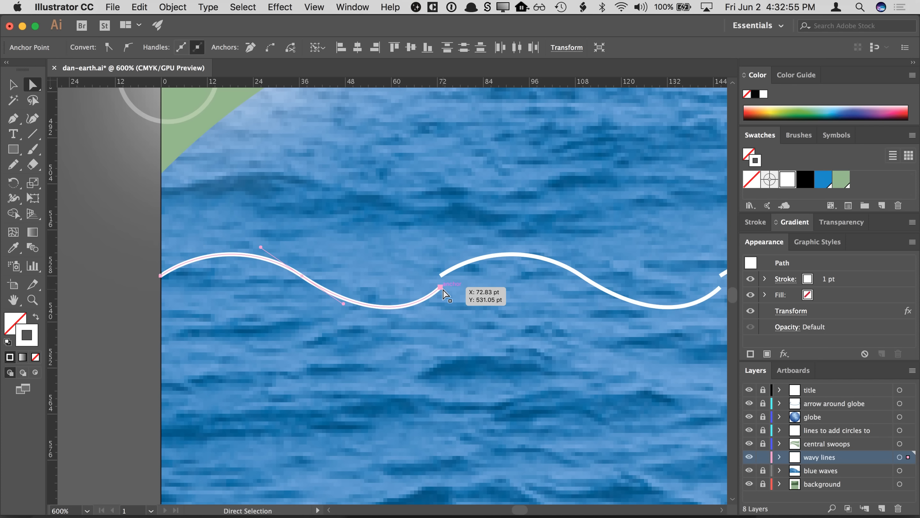
click(395, 50)
key(super+z)
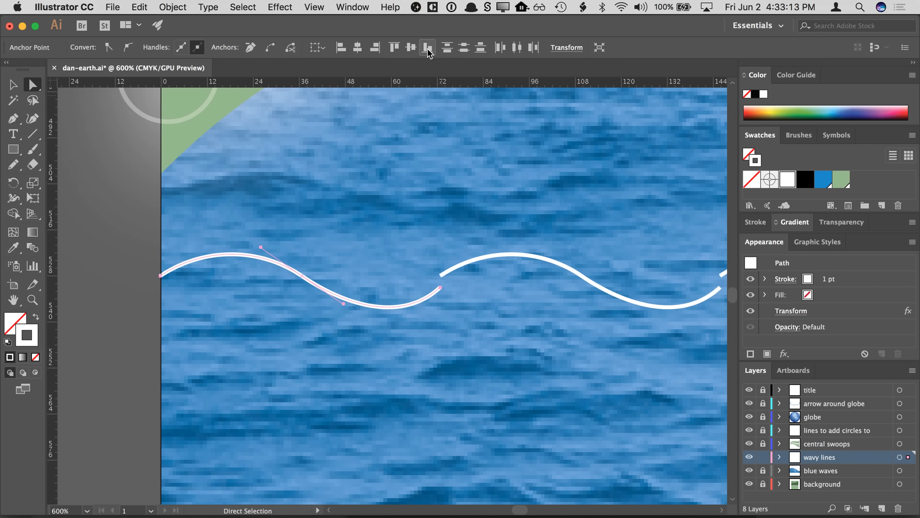
click(427, 49)
key(super+z)
click(413, 50)
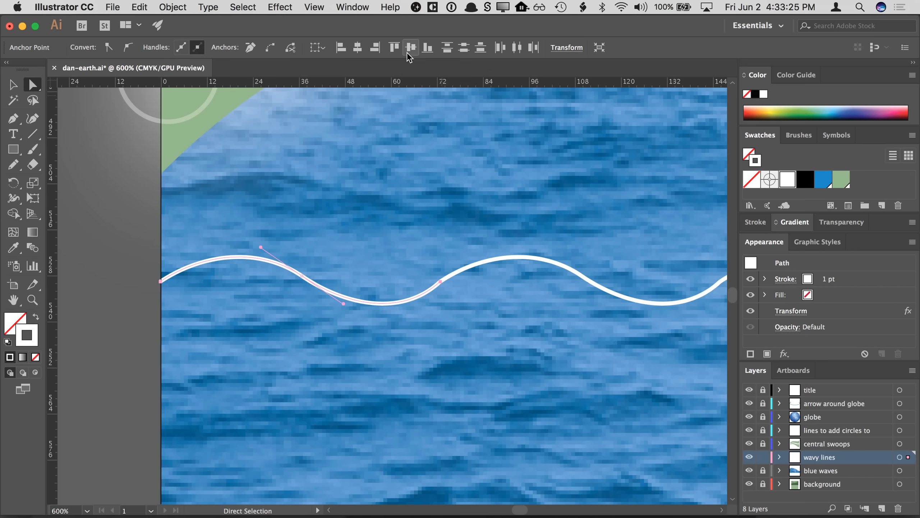
- Adjust the direction handles at both ends of the wave so the copies join smoothly
click(147, 187)
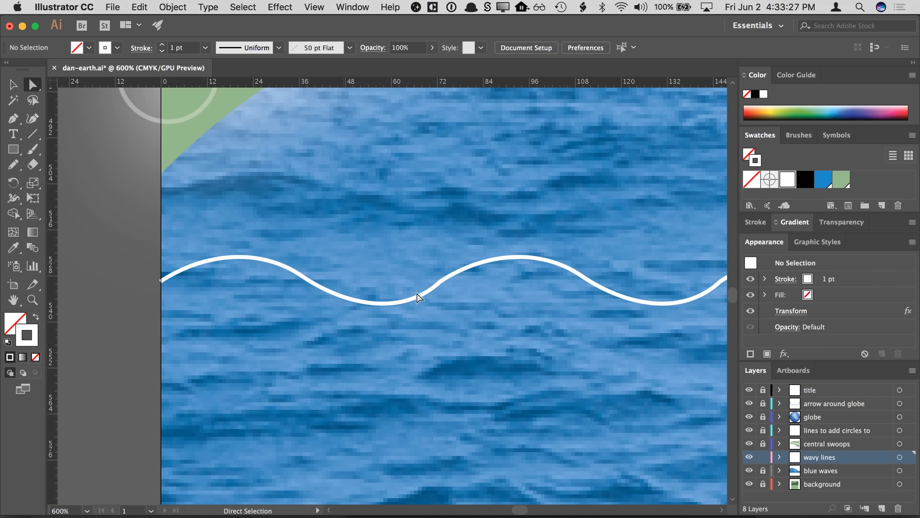
click(441, 281)
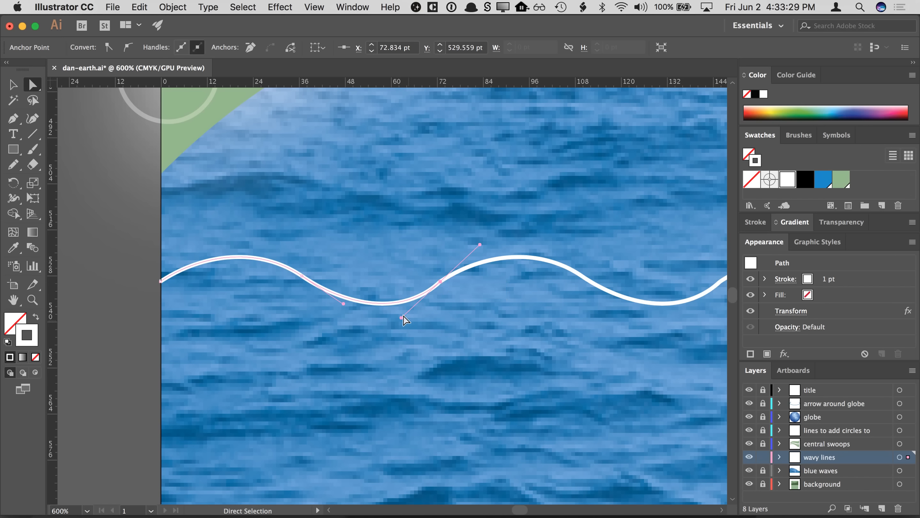
mouse_move(403, 314)
mouse_down()
mouse_move(396, 307)
mouse_move(408, 319)
mouse_up()
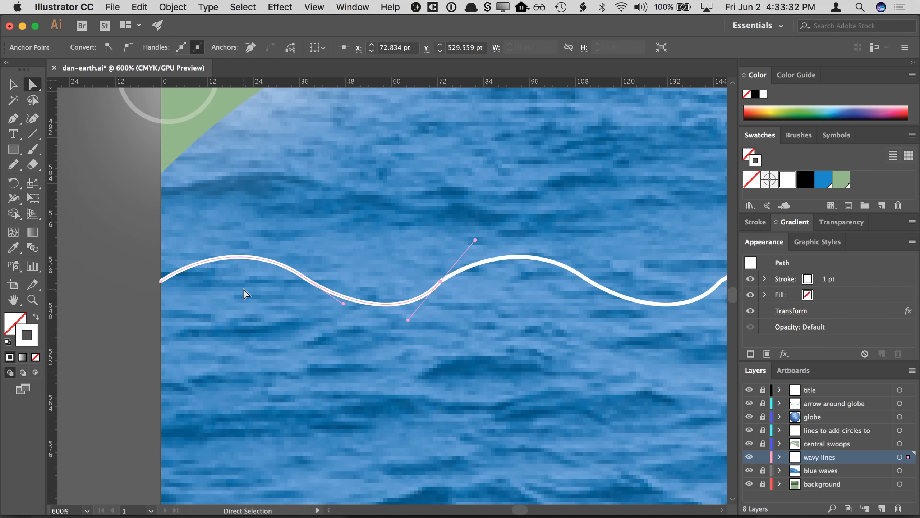
click(161, 281)
mouse_move(206, 255)
mouse_down()
mouse_move(197, 240)
mouse_move(201, 248)
mouse_up()
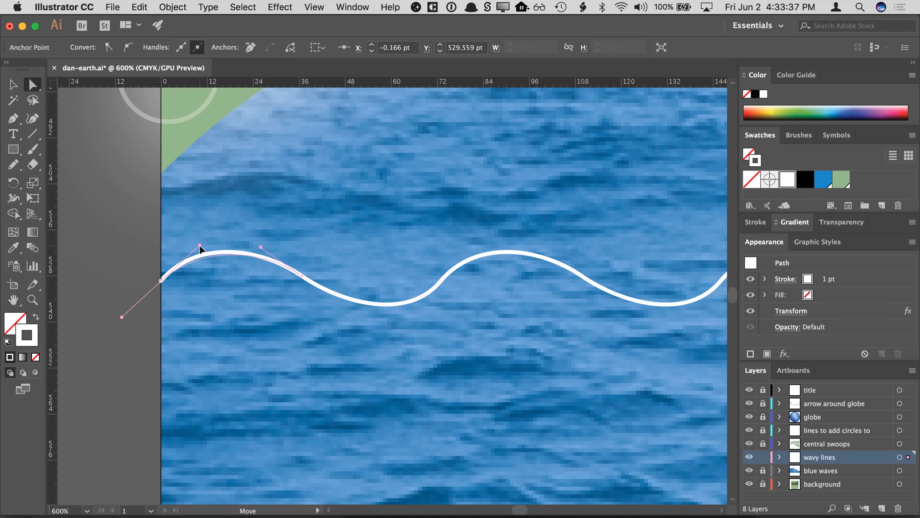
click(441, 282)
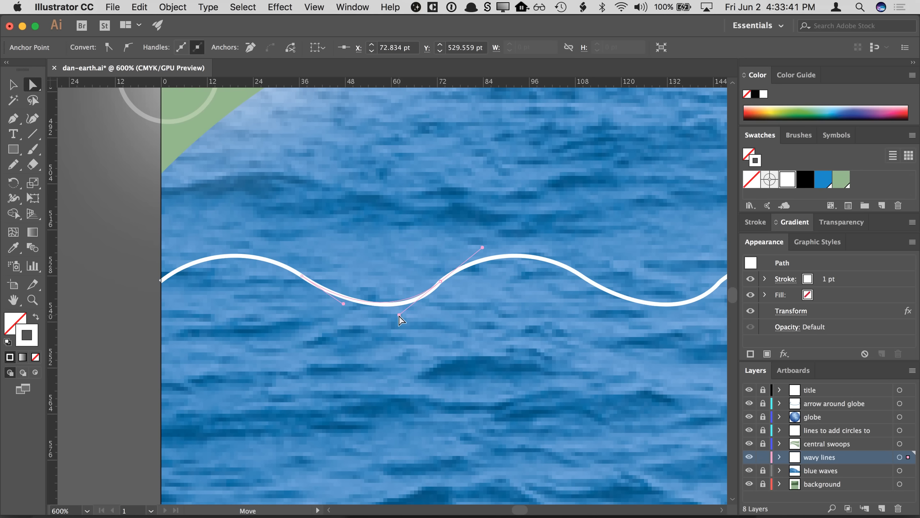
drag(399, 315, 394, 313)
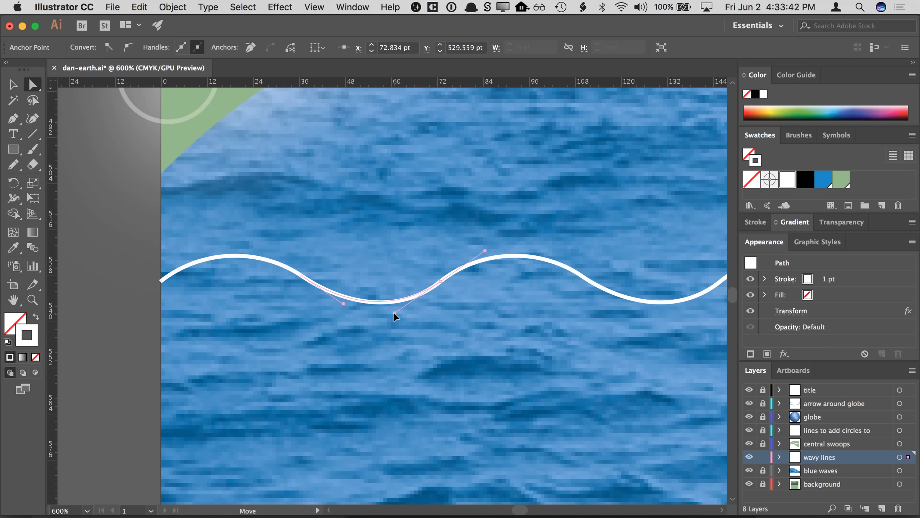
click(113, 210)
- Select the wave and add another Transform effect, moving the copy 16 pt vertically with preview on
key(super+minus)
key(super+minus)
key(space)
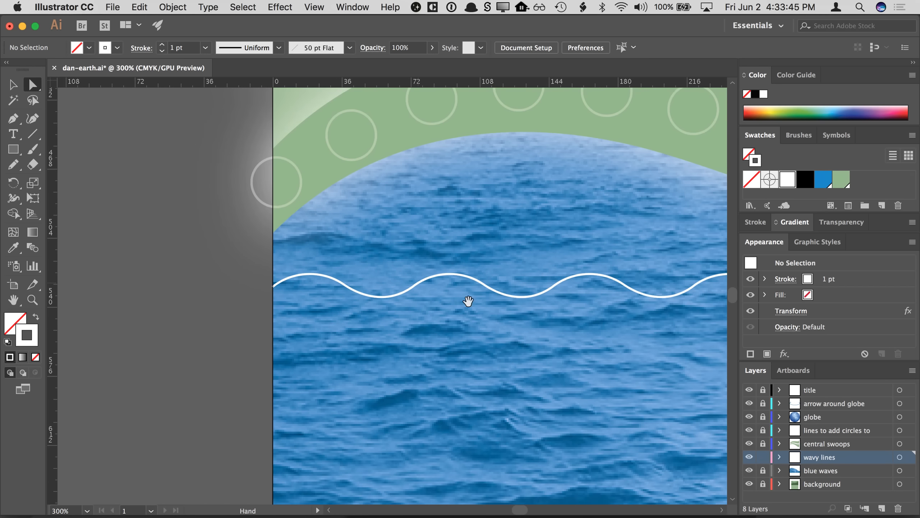
drag(468, 300, 275, 265)
key(super+minus)
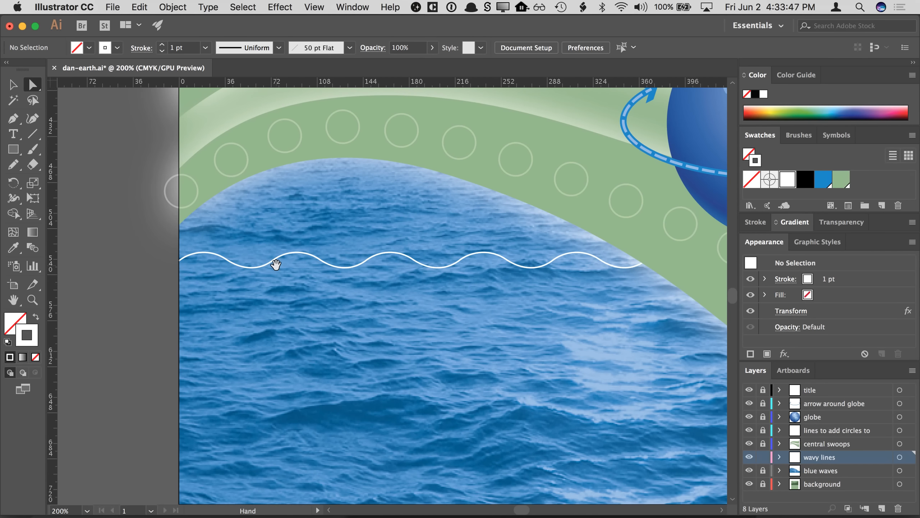
click(13, 85)
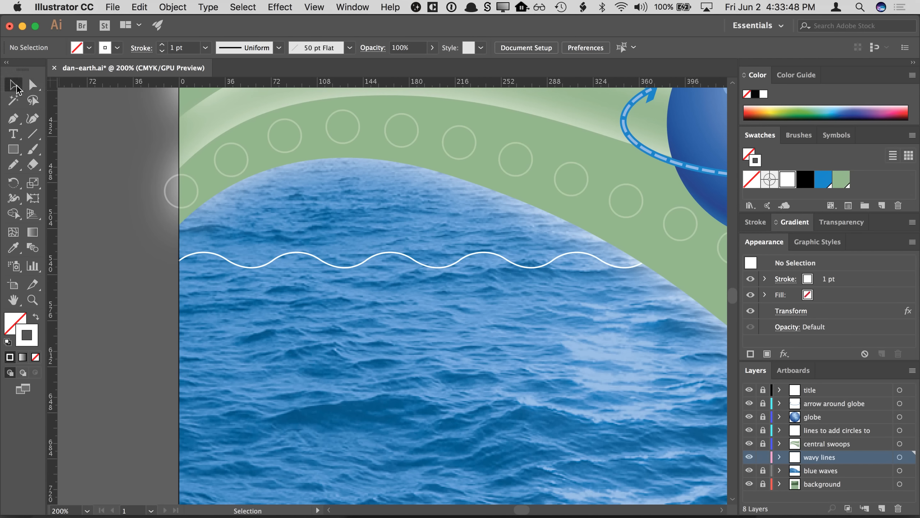
click(210, 254)
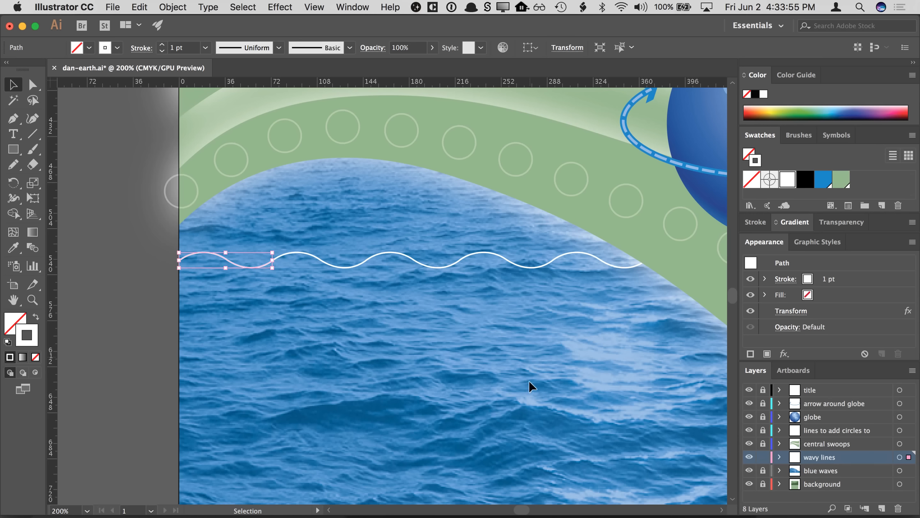
click(784, 354)
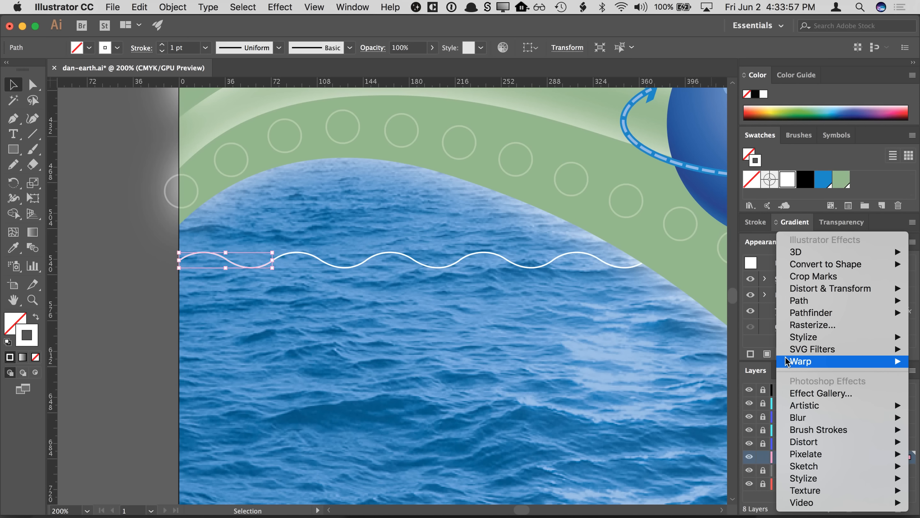
mouse_move(799, 289)
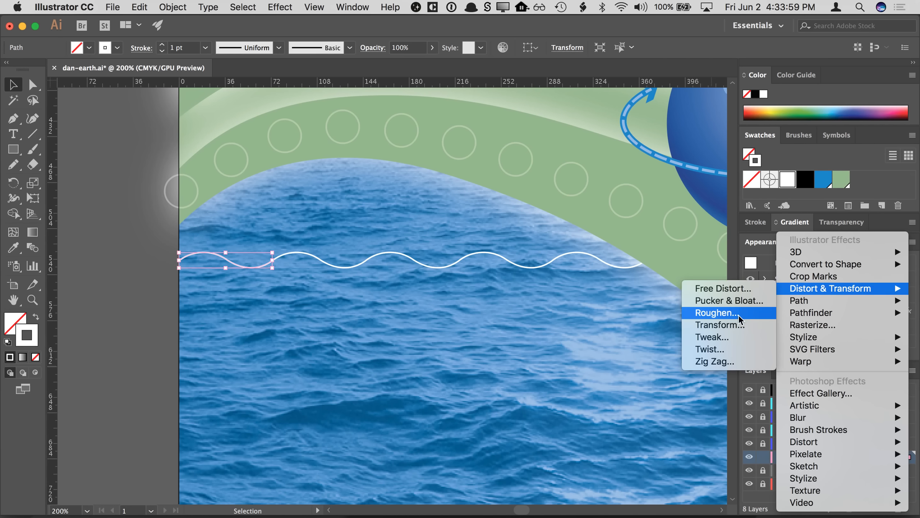
click(738, 325)
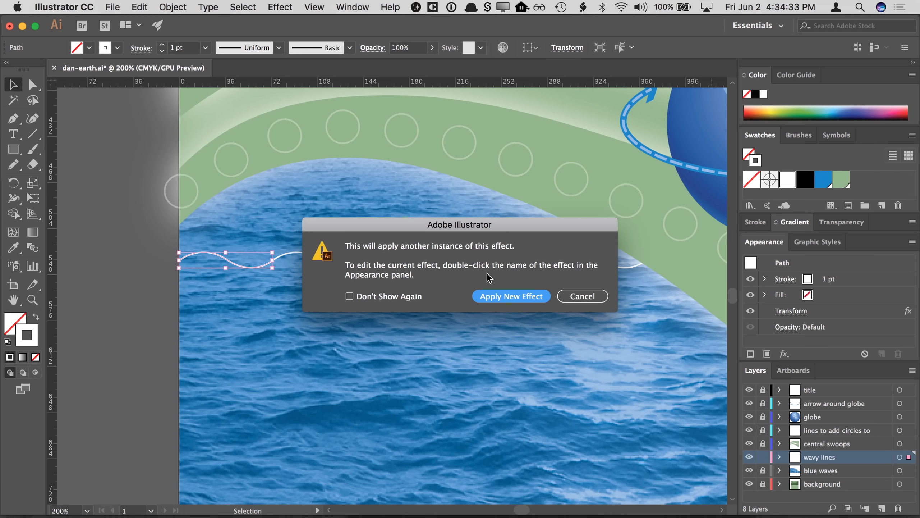
click(489, 297)
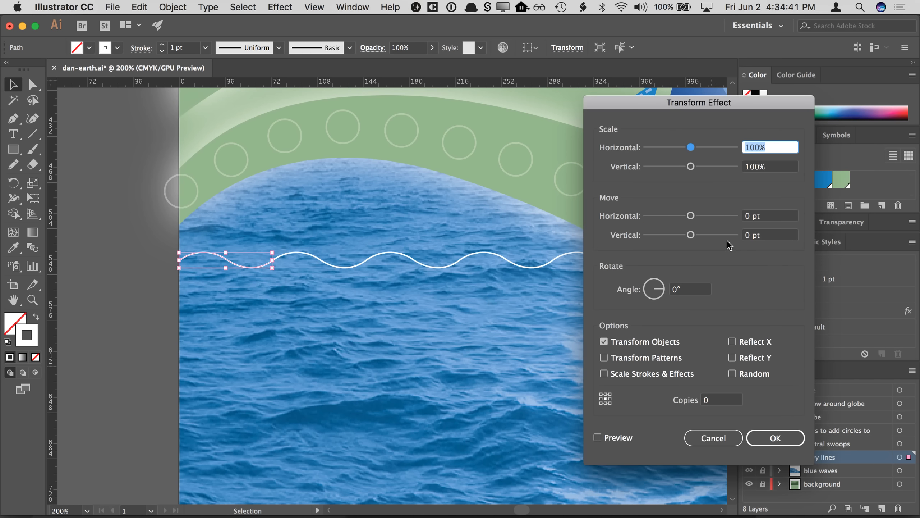
click(614, 438)
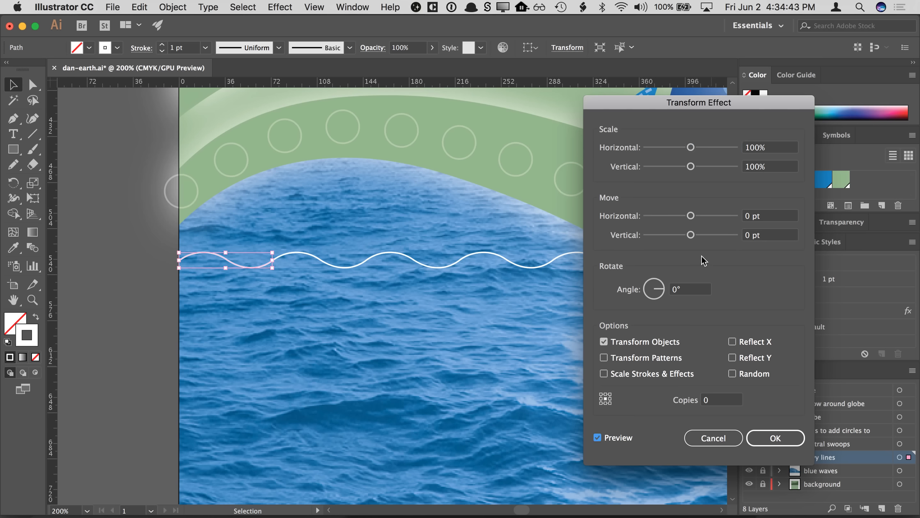
drag(690, 234, 698, 240)
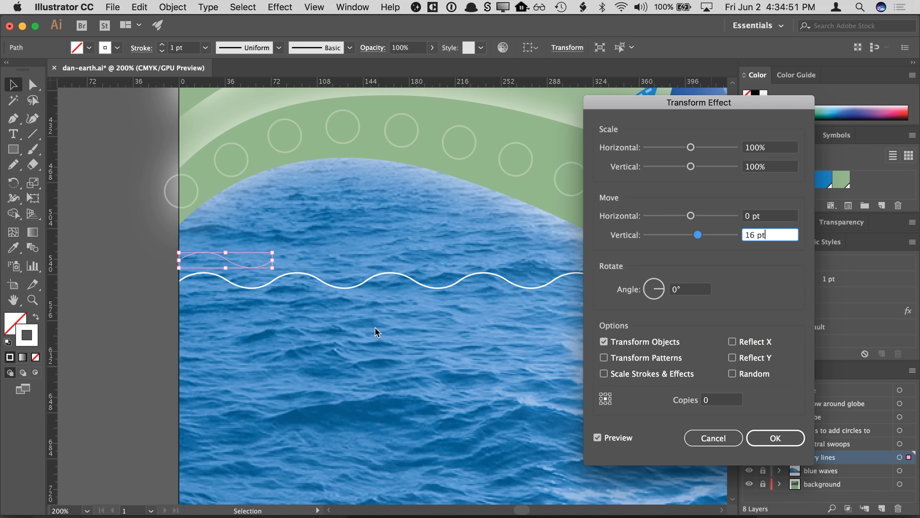
- Set the Transform effect to 14 copies and confirm it, then deselect
click(718, 399)
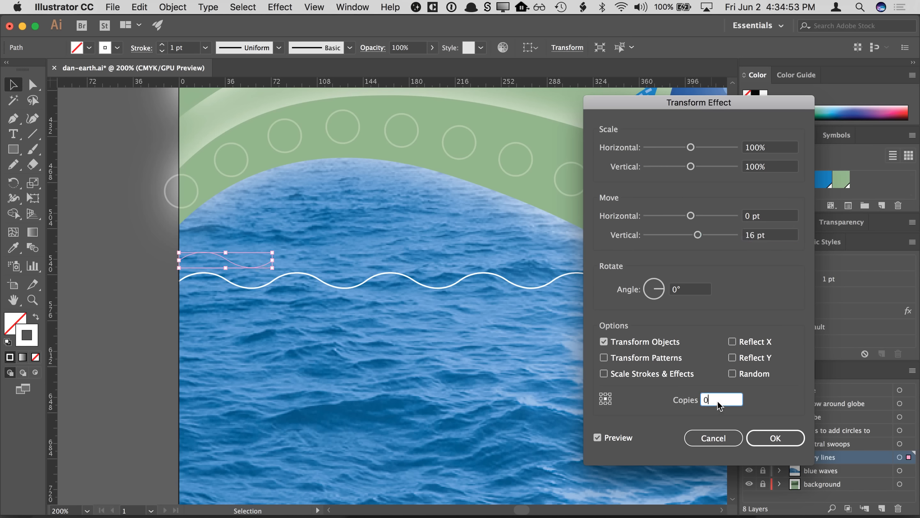
key(Up)
key(Up)
key(Up)
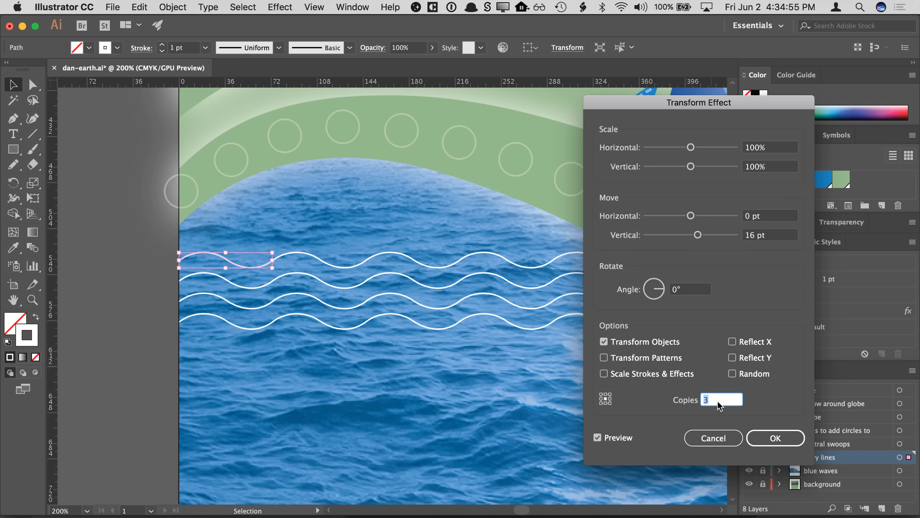
key(Up)
key(Up)
key(Up)
key(Up)
key(Up)
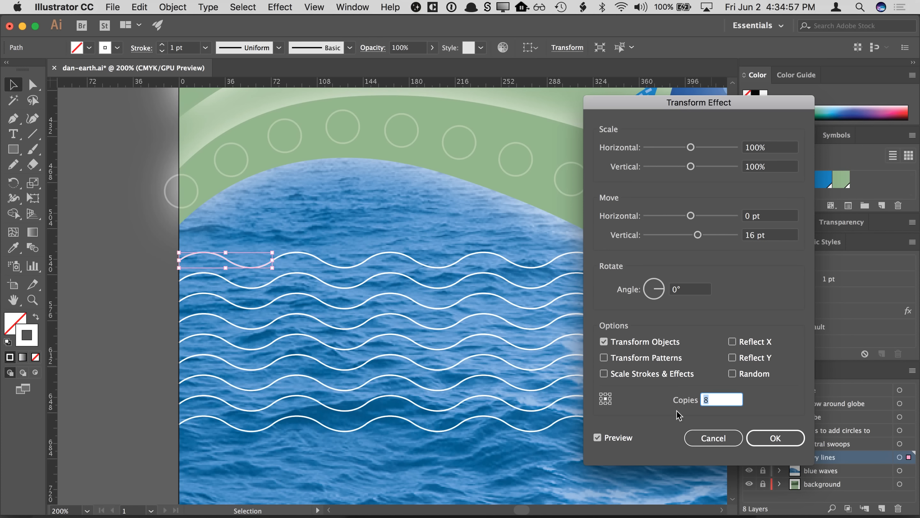
key(Up)
key(Up)
key(Up)
key(Up)
key(Up)
key(Up)
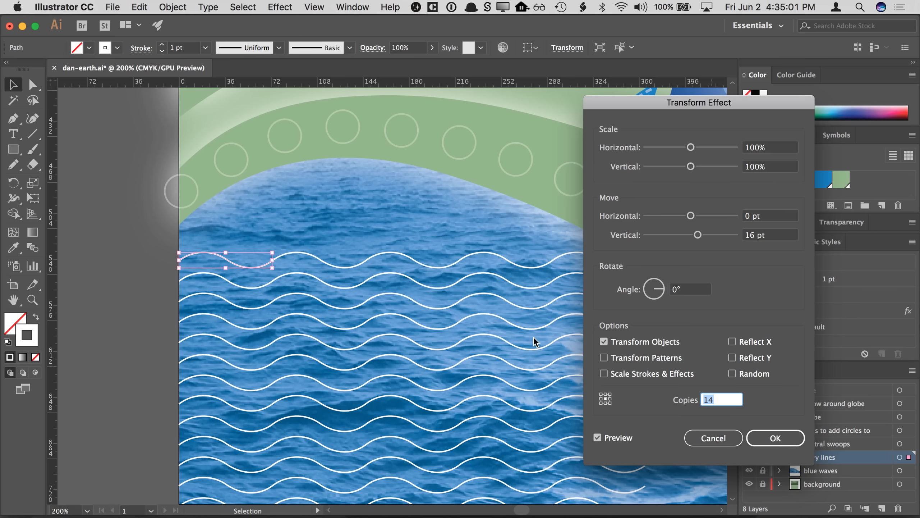
click(765, 436)
click(130, 275)
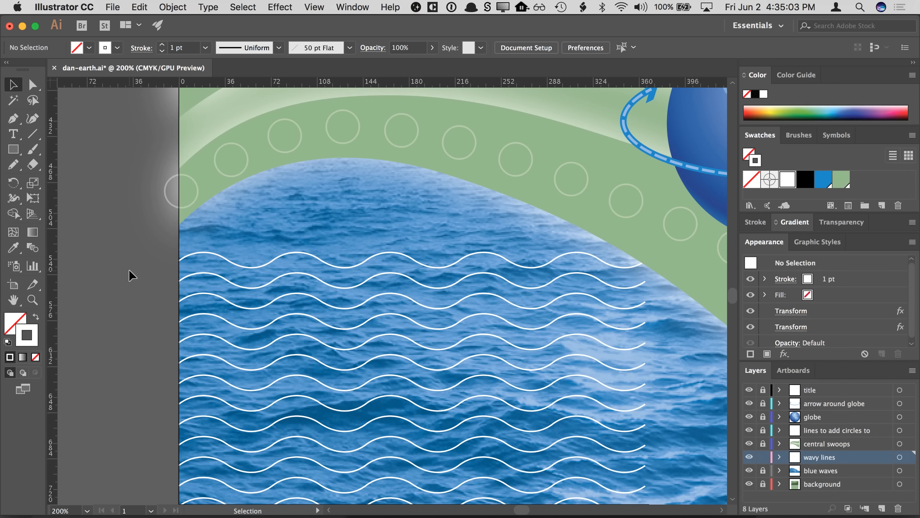
- Zoom in on the top wave and toggle Outline view on and off to inspect the original path
drag(219, 276, 231, 236)
super+click(325, 237)
super+click(297, 268)
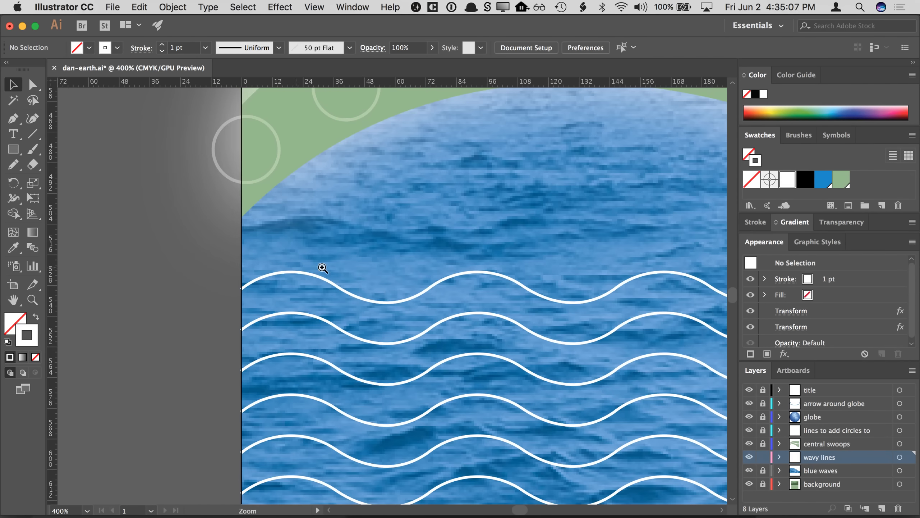
drag(387, 293, 237, 155)
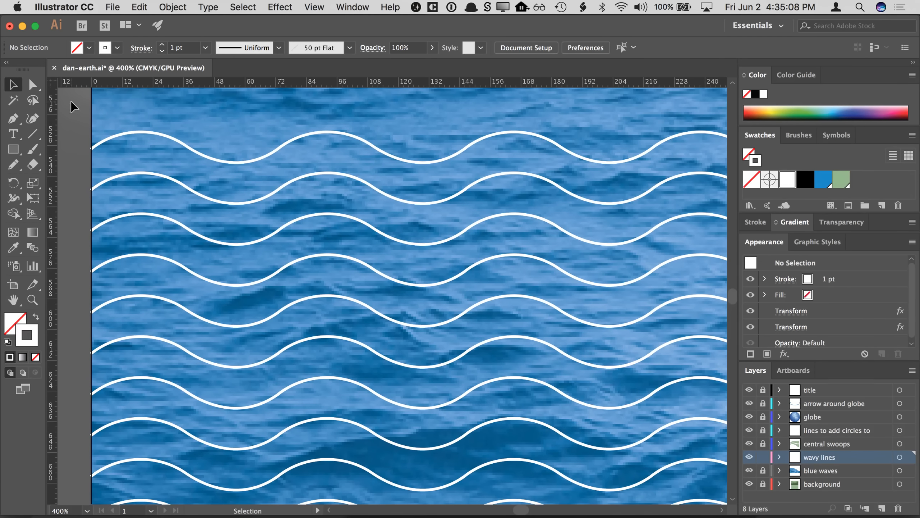
click(34, 86)
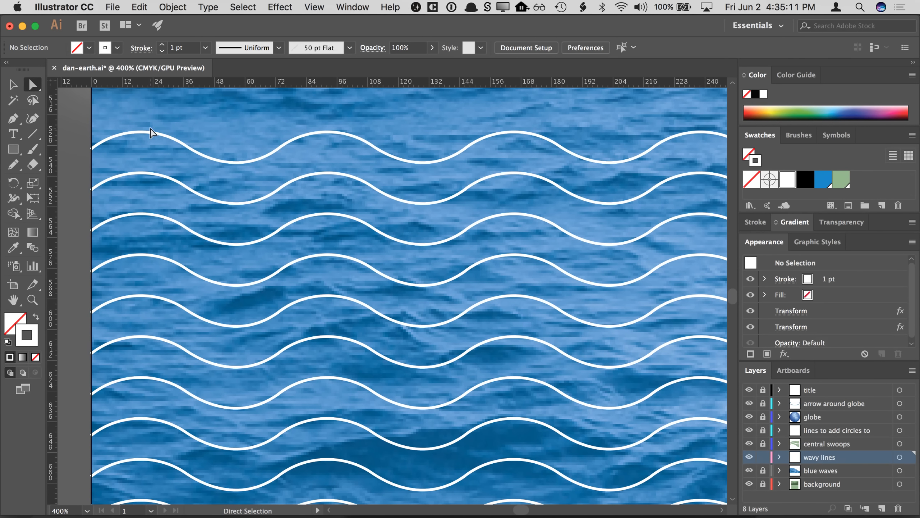
click(316, 12)
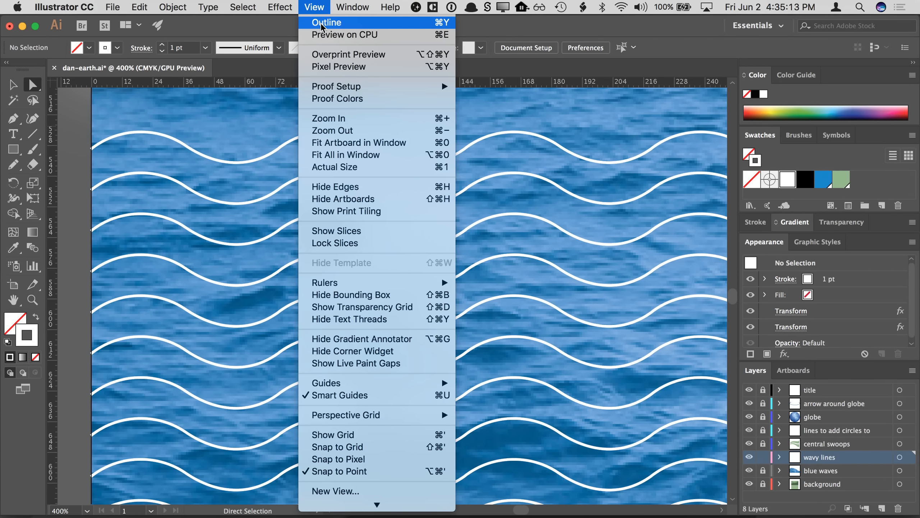
click(321, 23)
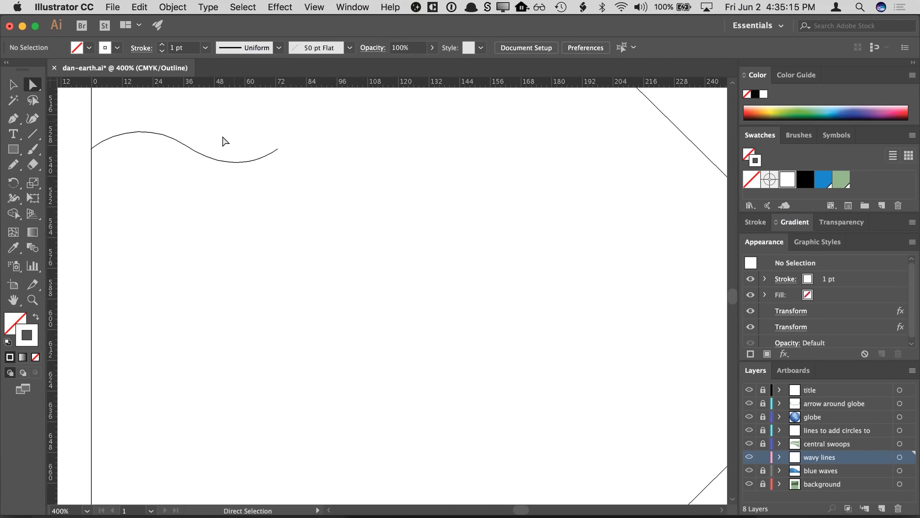
click(314, 8)
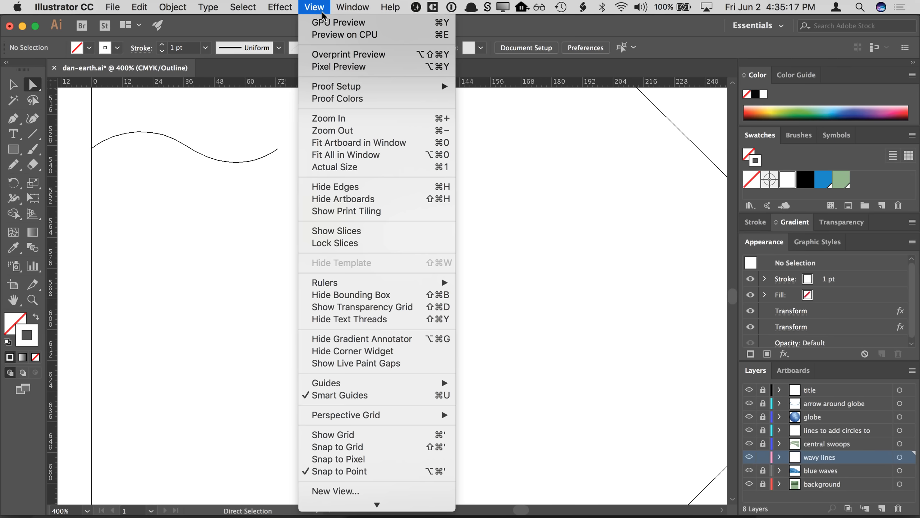
click(324, 25)
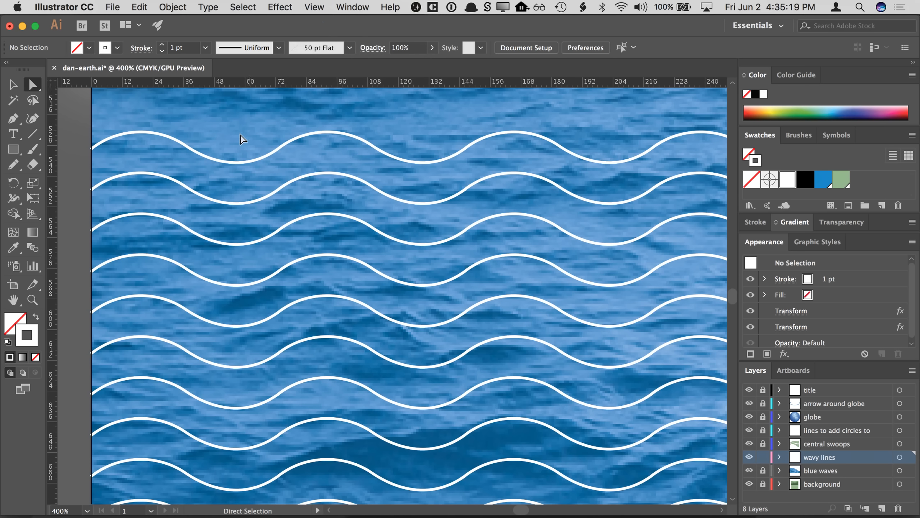
- Fine-tune the direction handles on the original wave's curve
click(210, 158)
mouse_move(192, 154)
mouse_down()
mouse_move(202, 173)
mouse_move(210, 162)
mouse_up()
mouse_move(158, 127)
mouse_down()
mouse_move(159, 159)
mouse_move(160, 128)
mouse_up()
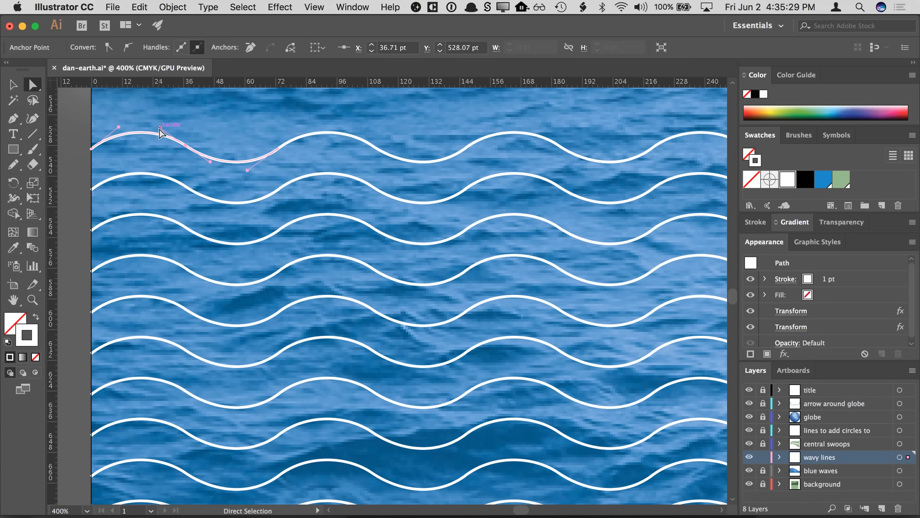
drag(246, 171, 247, 174)
click(76, 114)
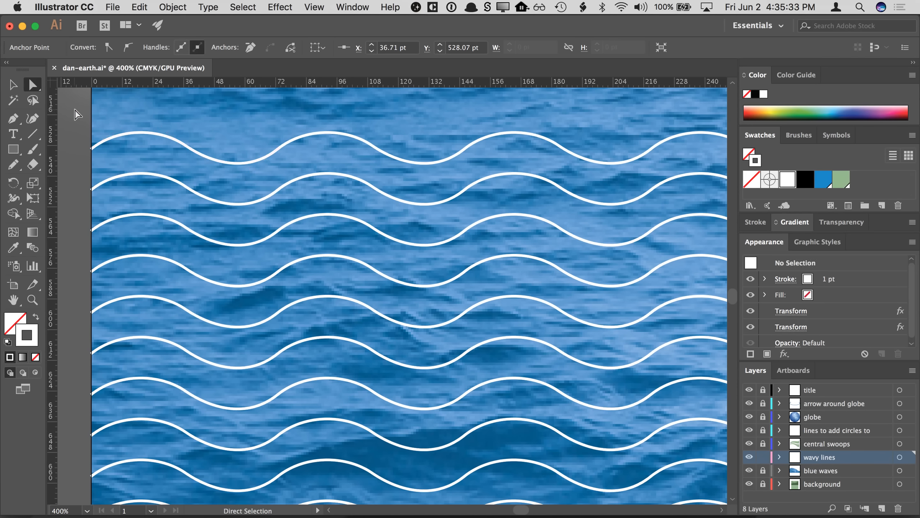
- Draw a rectangle covering the wavy lines over the ocean area
key(super+minus)
key(super+minus)
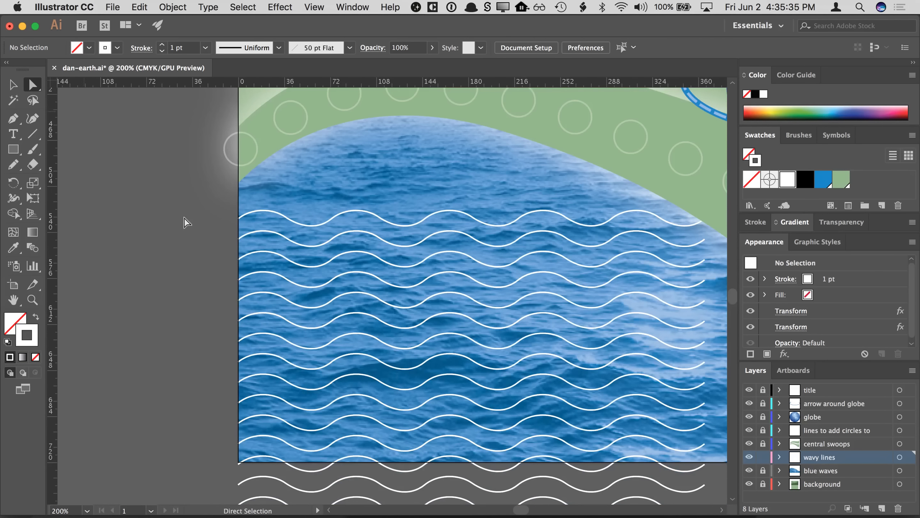
drag(213, 276, 128, 232)
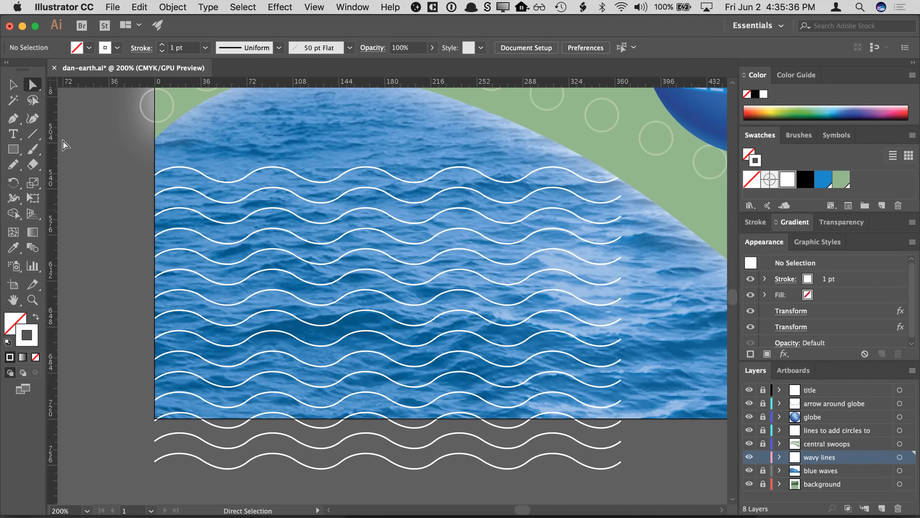
click(15, 85)
drag(117, 176, 102, 199)
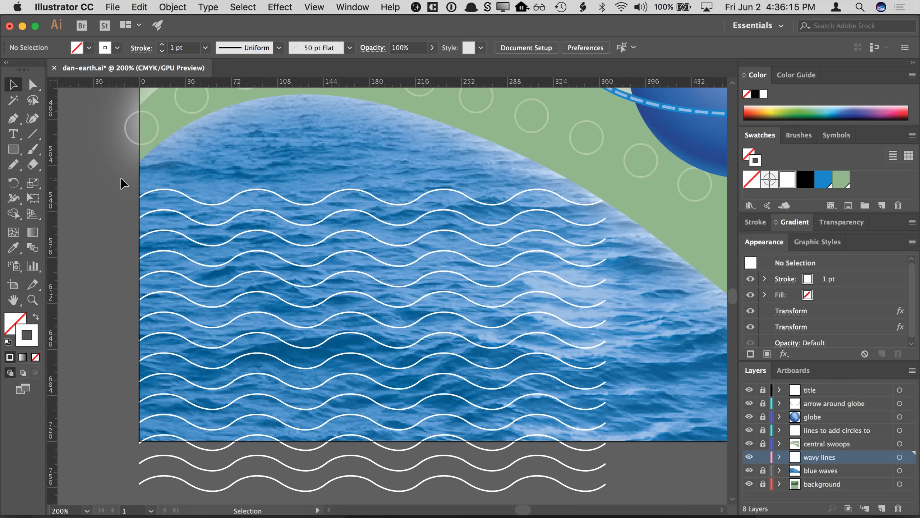
click(10, 151)
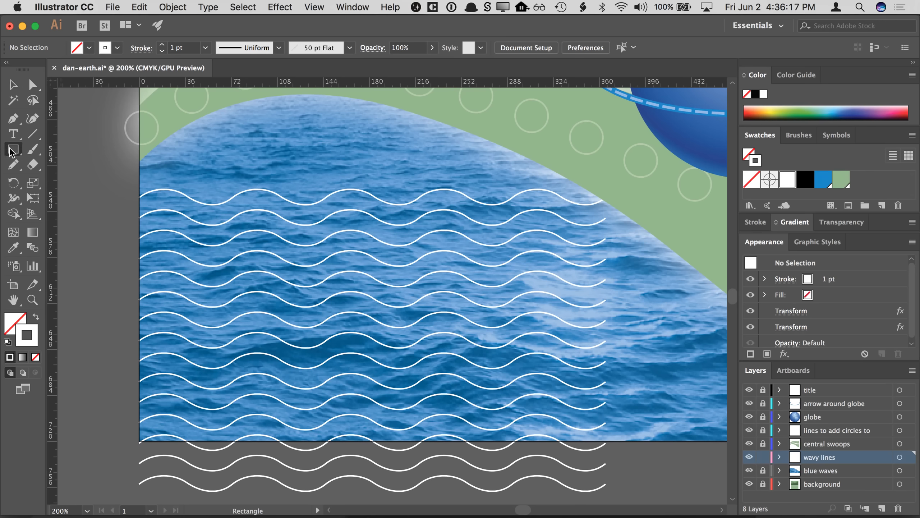
mouse_move(139, 440)
mouse_down()
mouse_move(290, 324)
mouse_move(560, 178)
mouse_up()
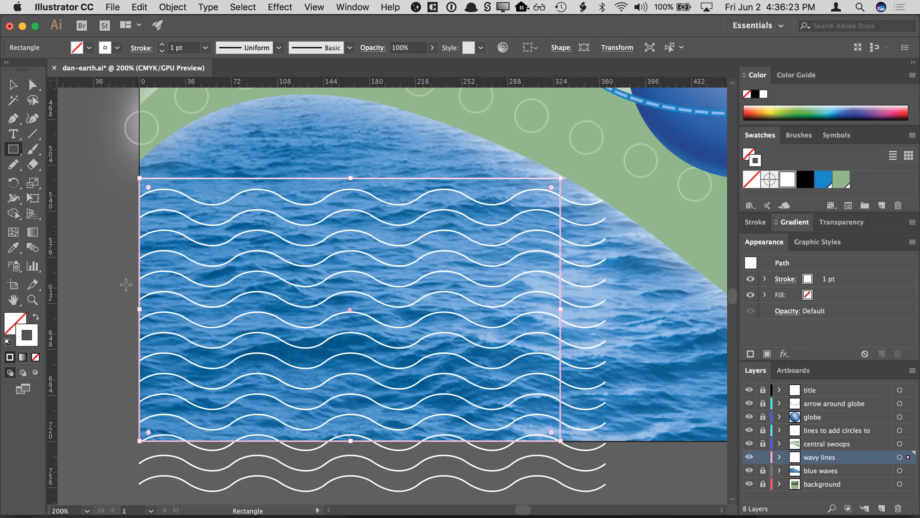
- Swap the rectangle's fill and stroke and apply a gradient fill
click(35, 318)
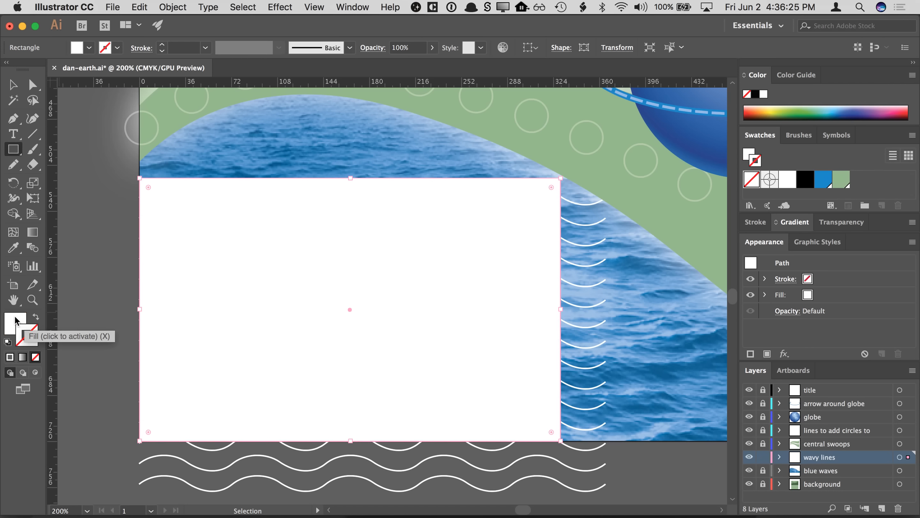
click(21, 358)
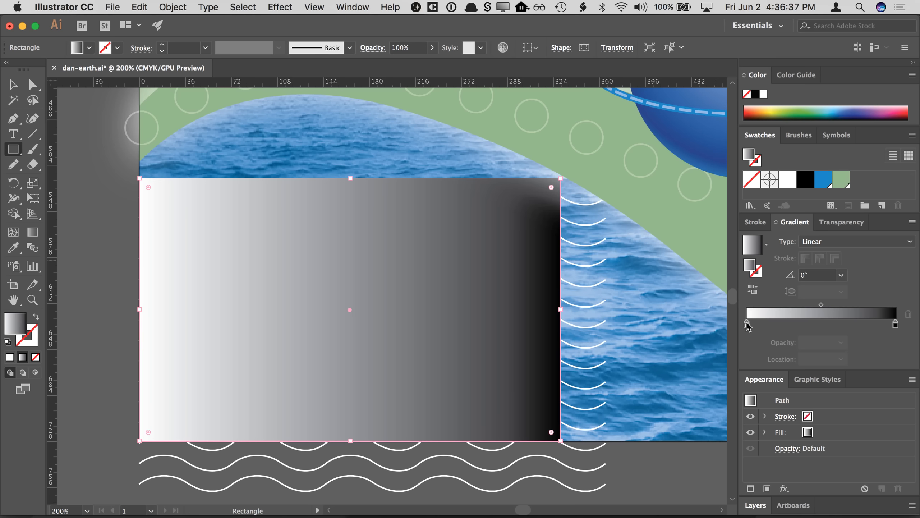
- Rearrange the rectangle's gradient stops, adding and removing extra stops so the gradient runs black to white
drag(746, 323, 799, 324)
drag(895, 326, 748, 327)
click(779, 323)
click(837, 323)
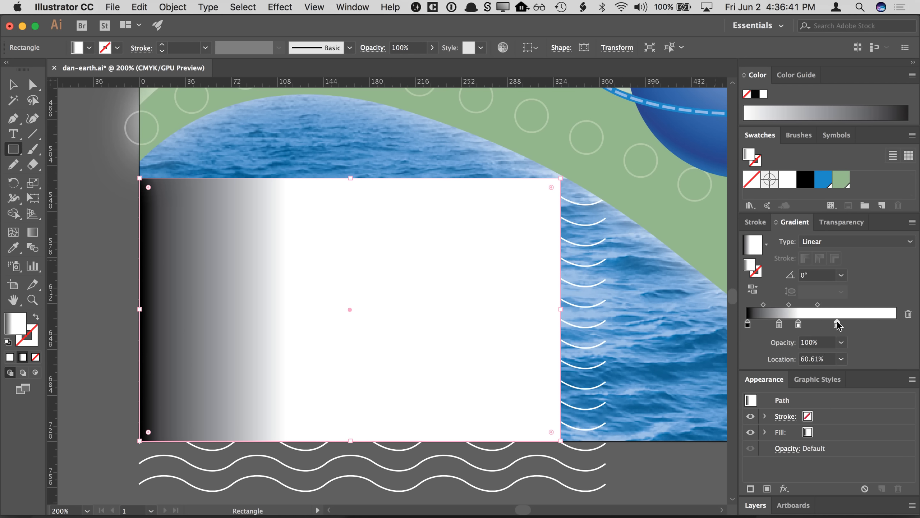
click(779, 324)
drag(779, 323, 756, 353)
drag(799, 324, 703, 400)
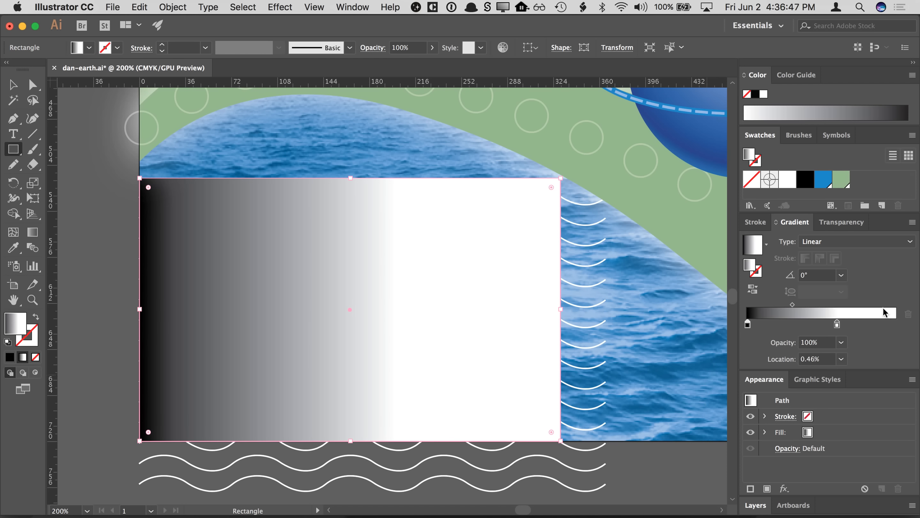
drag(837, 323, 895, 324)
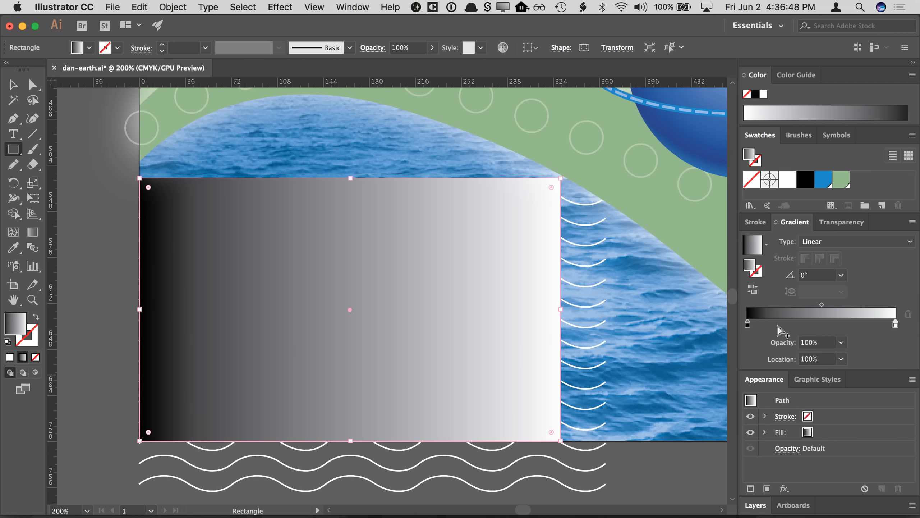
- Set the gradient's left stop to white and right stop to black, and try reversing the gradient
click(746, 324)
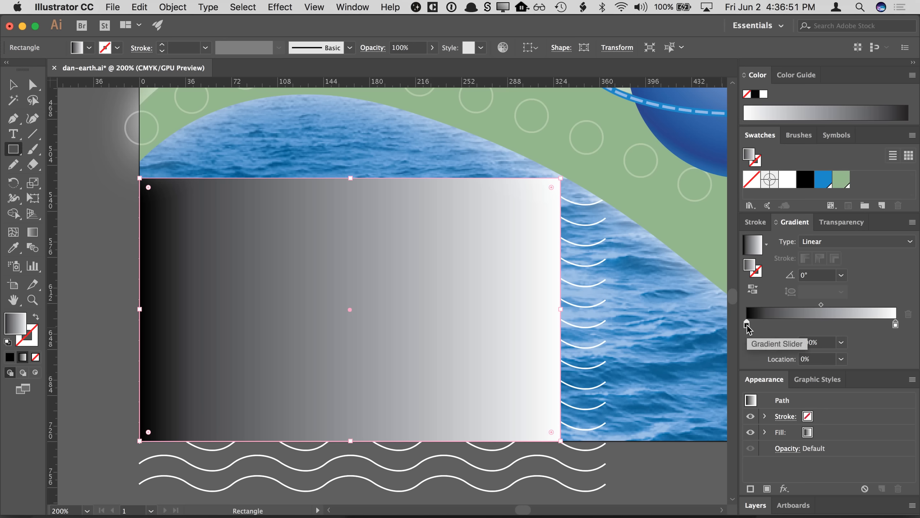
double_click(746, 325)
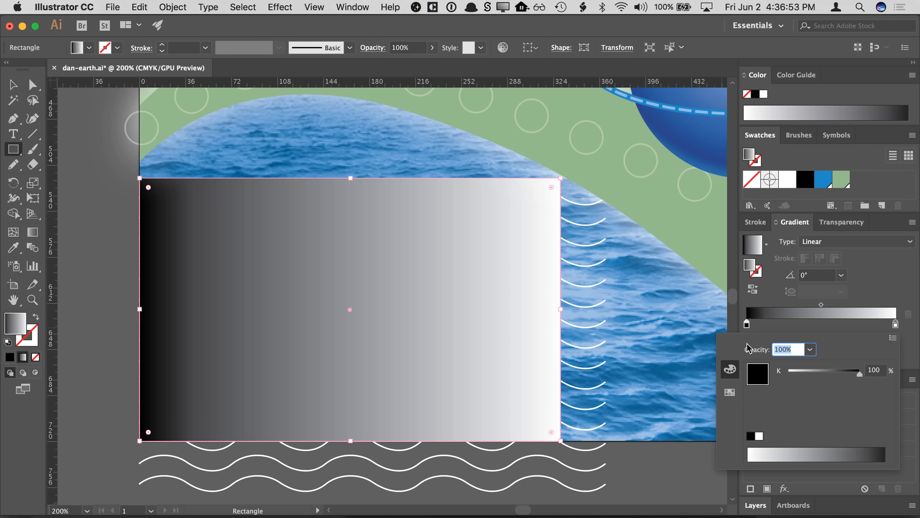
click(759, 436)
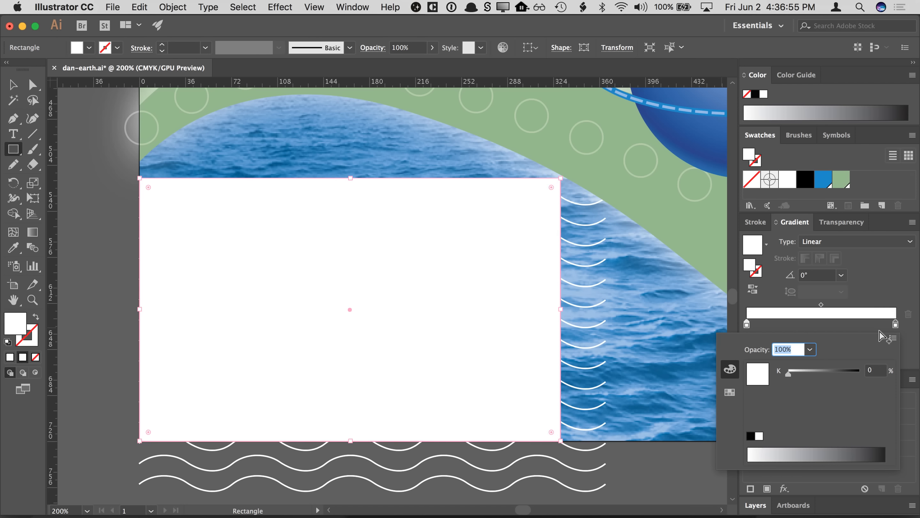
click(896, 324)
click(895, 324)
double_click(895, 323)
click(750, 436)
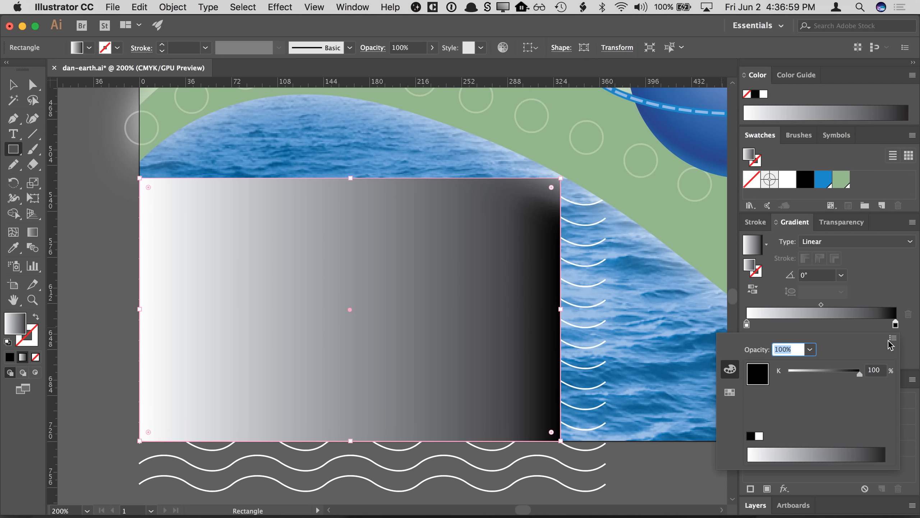
click(895, 324)
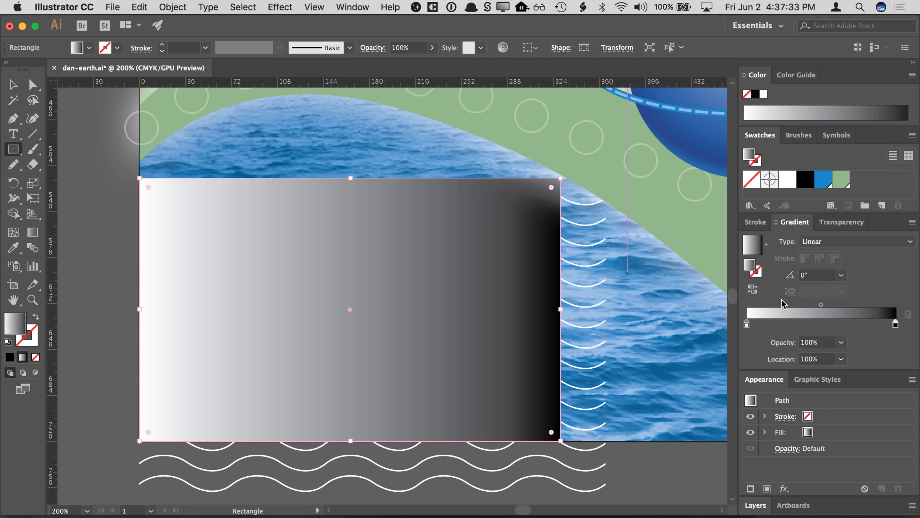
click(753, 289)
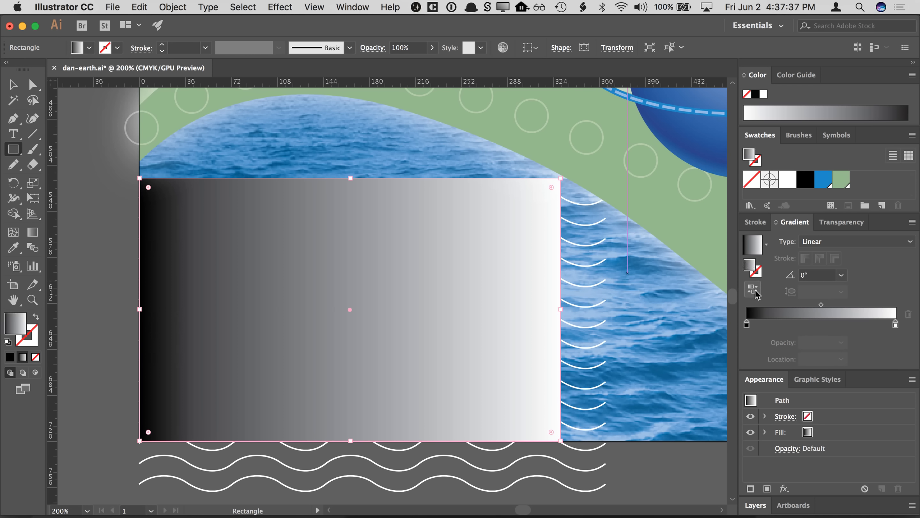
click(753, 289)
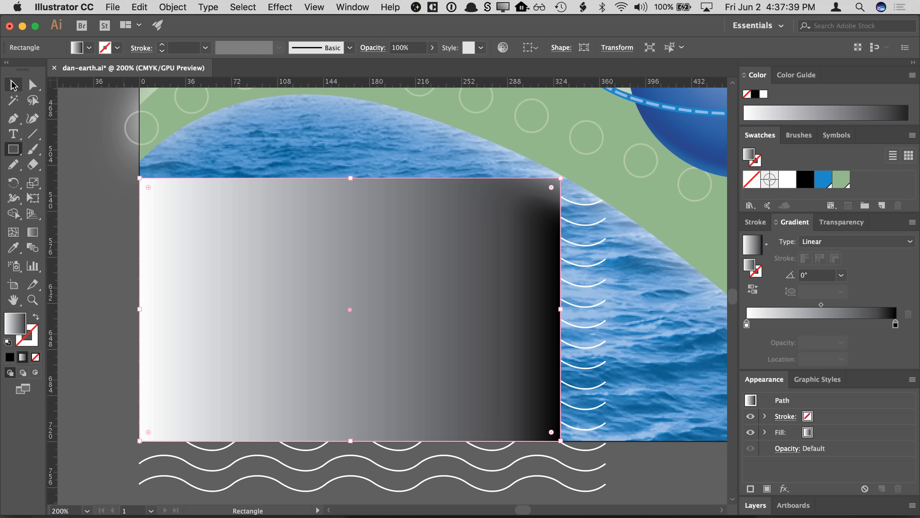
- Select the gradient rectangle together with the wavy lines and make an opacity mask from them
click(13, 85)
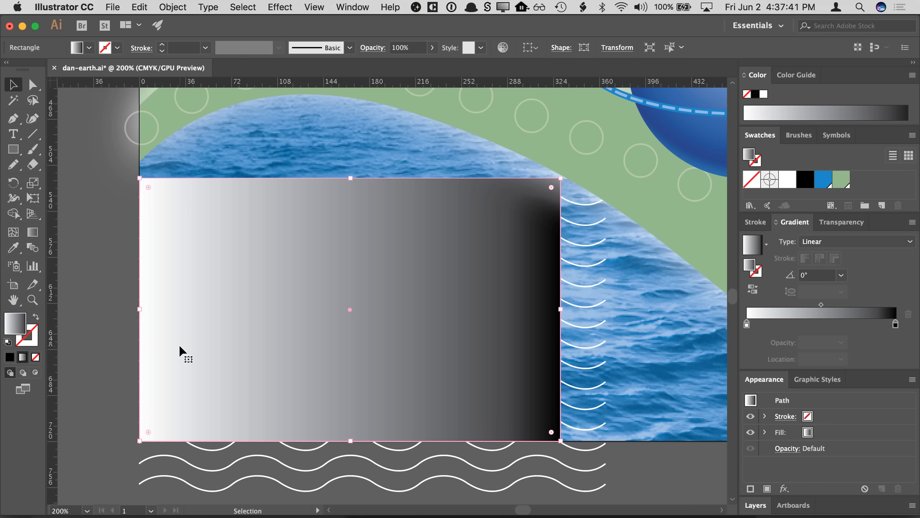
shift+click(184, 462)
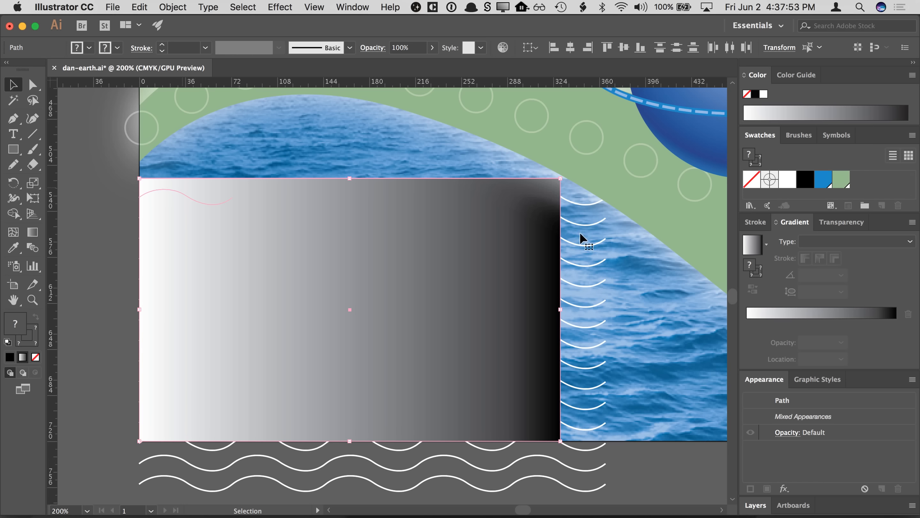
click(837, 223)
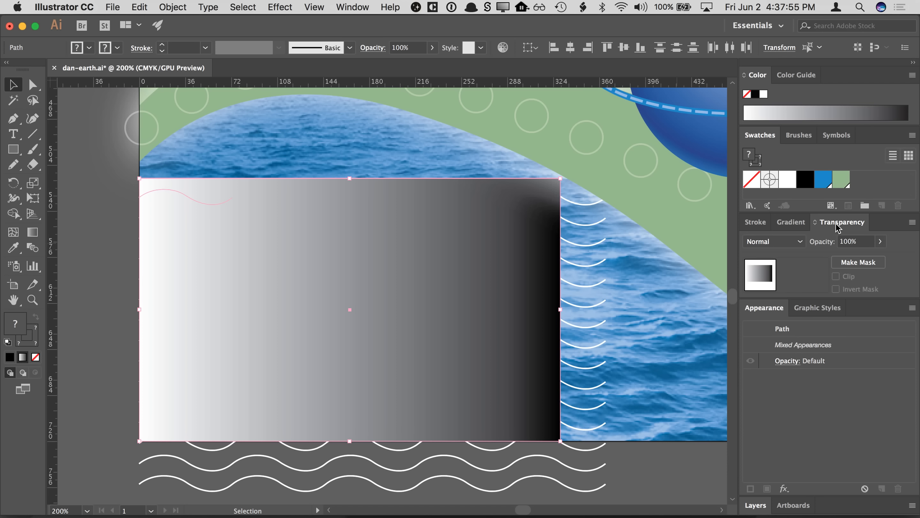
click(912, 222)
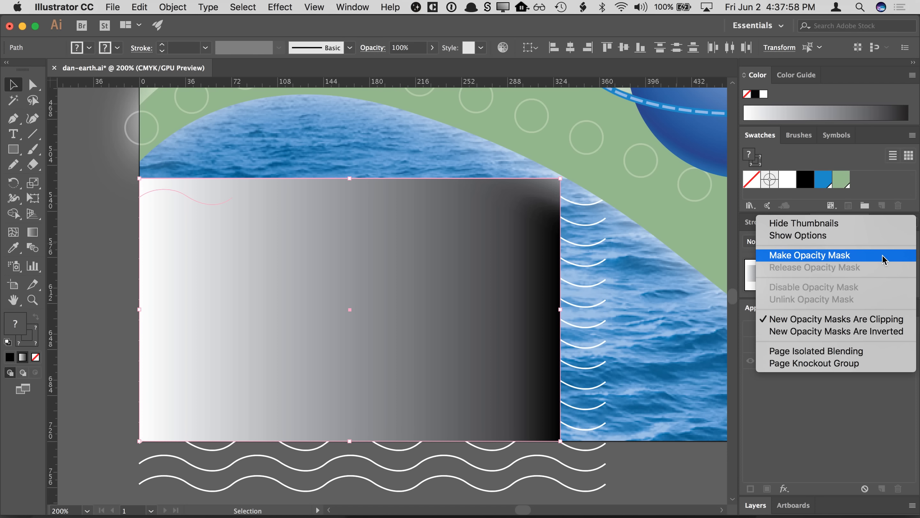
click(892, 201)
click(913, 223)
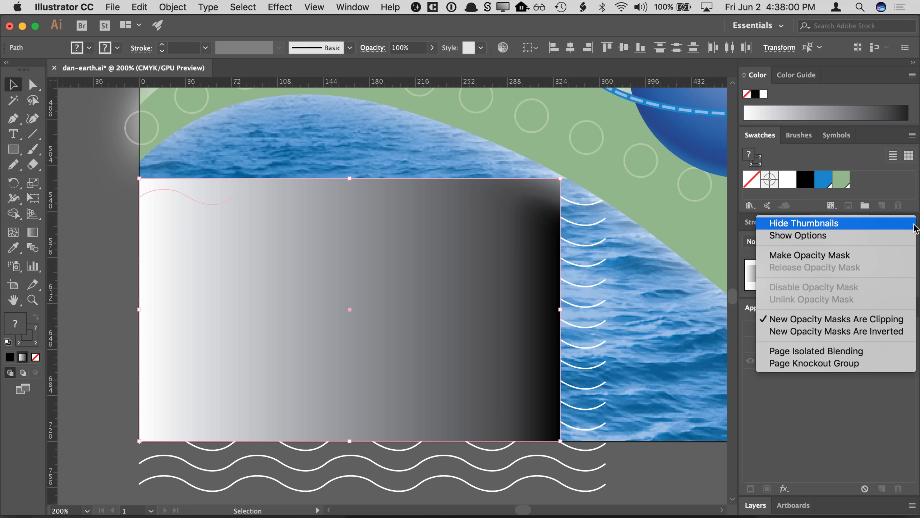
click(893, 255)
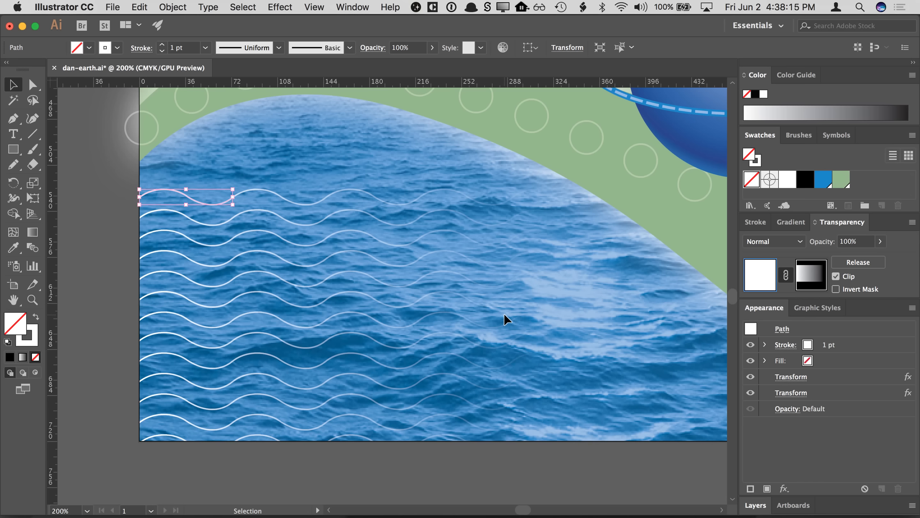
- Edit the opacity mask, narrow its rectangle slightly, and drag the gradient so the lines fade from the middle towards the right
click(808, 279)
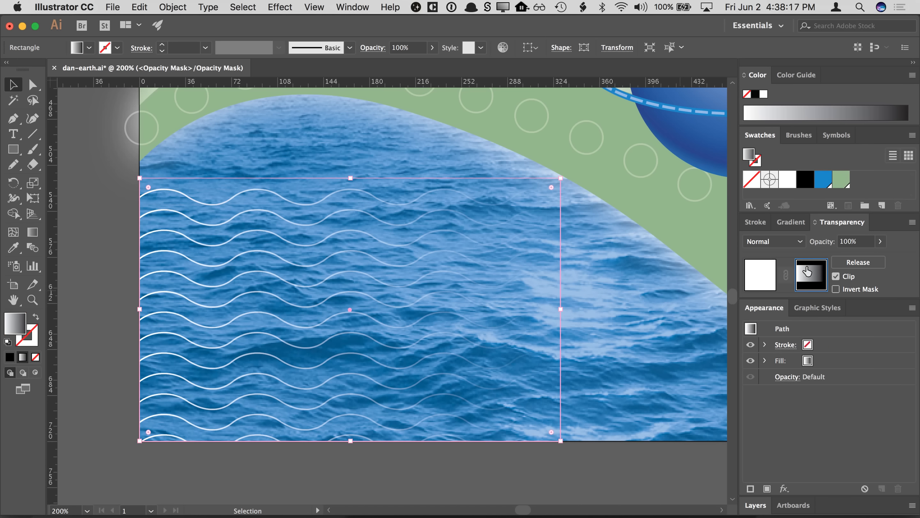
mouse_move(561, 309)
mouse_down()
mouse_move(403, 310)
mouse_move(581, 311)
mouse_move(552, 309)
mouse_up()
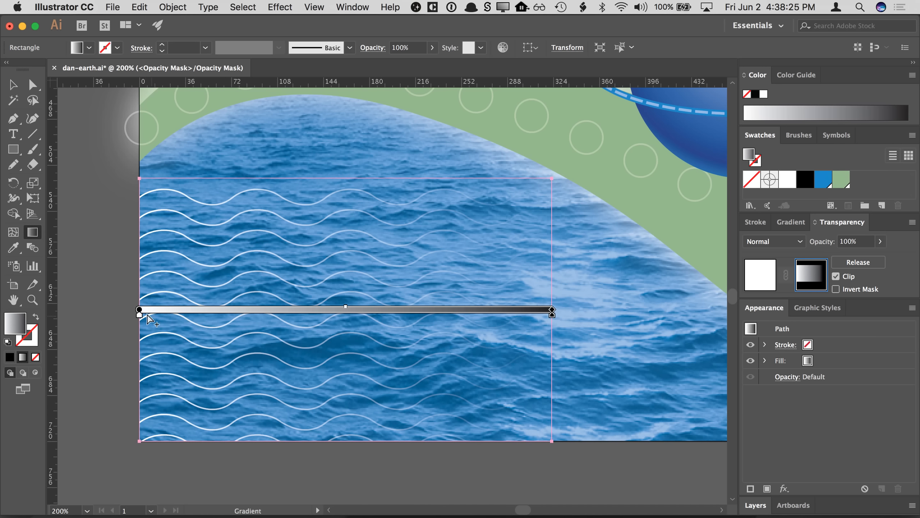
drag(139, 309, 208, 309)
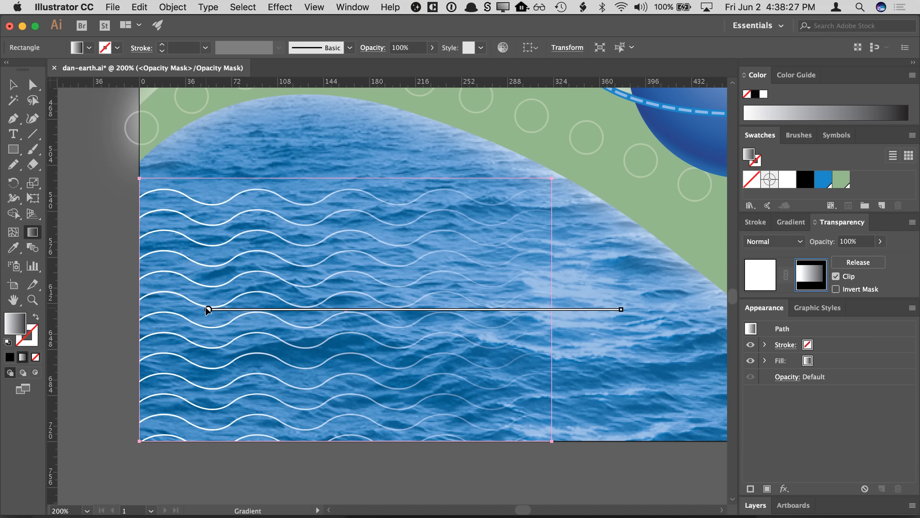
drag(621, 310, 549, 309)
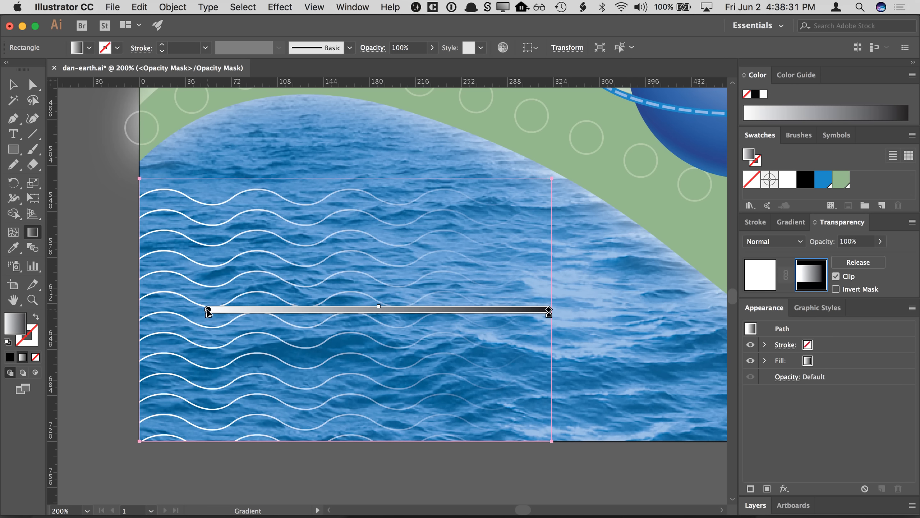
drag(208, 310, 264, 310)
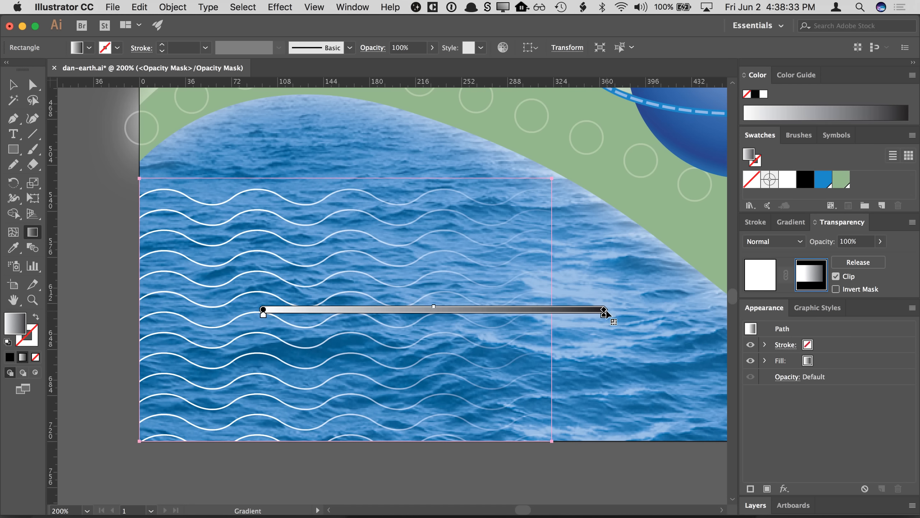
drag(604, 309, 547, 310)
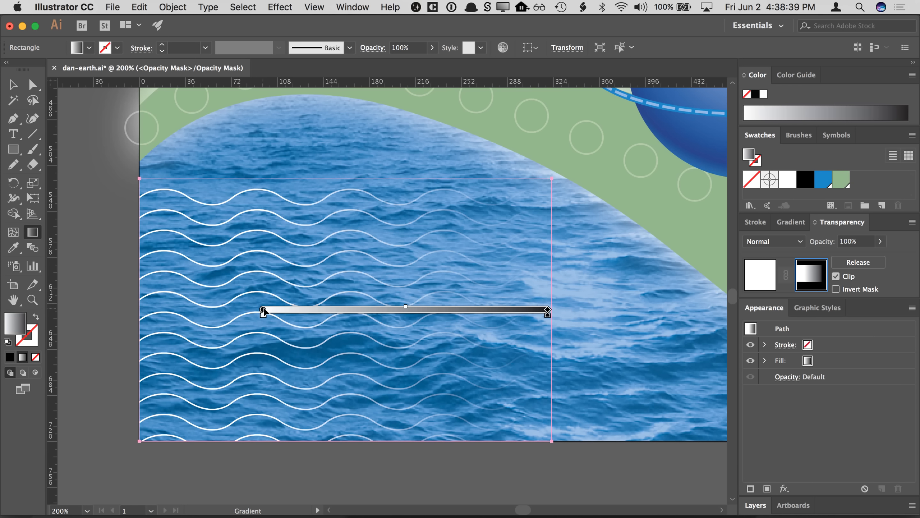
drag(263, 308, 328, 309)
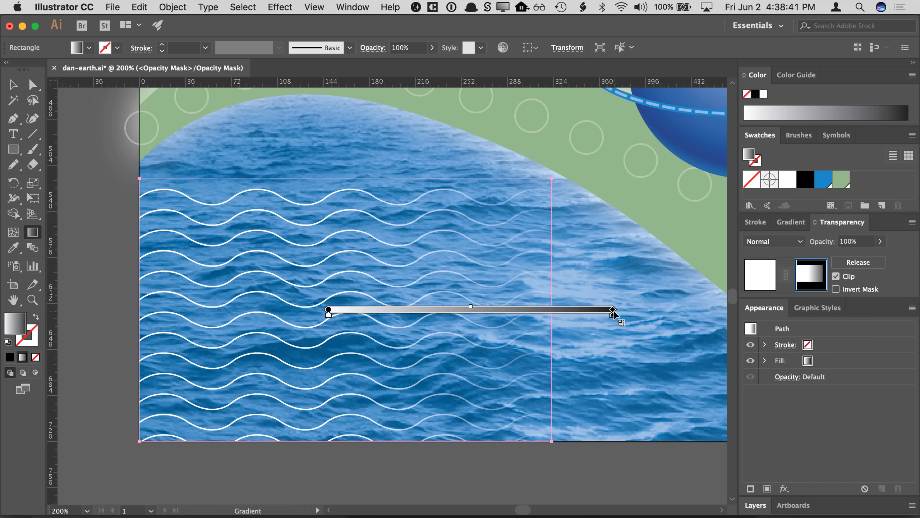
mouse_move(612, 309)
mouse_down()
mouse_move(543, 311)
mouse_move(468, 394)
mouse_move(473, 376)
mouse_up()
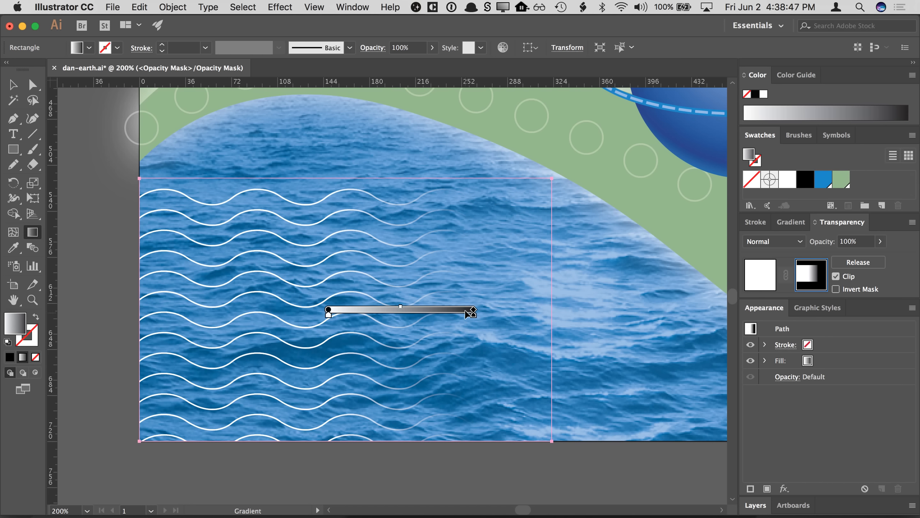
- Try a vertical gradient direction on the mask, then undo it
mouse_move(473, 310)
mouse_down()
mouse_move(525, 311)
mouse_move(507, 384)
mouse_move(363, 503)
mouse_move(343, 504)
mouse_up()
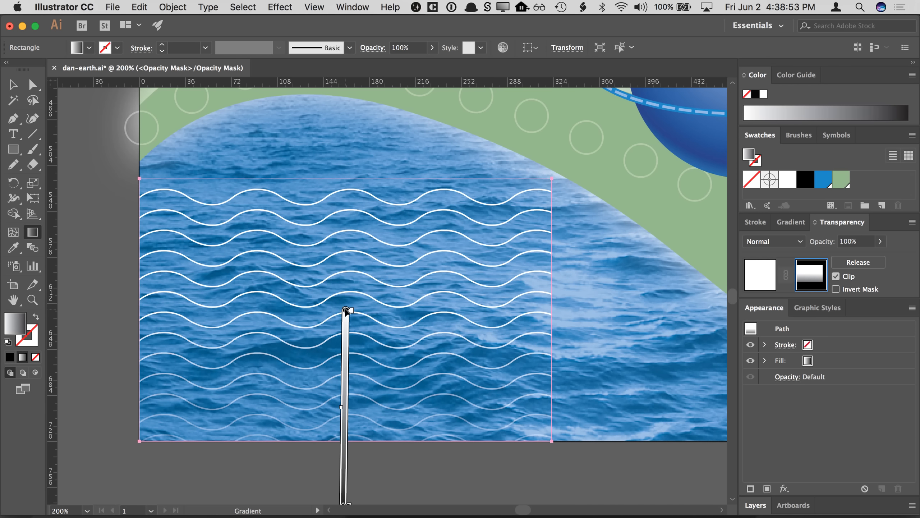
drag(346, 310, 347, 190)
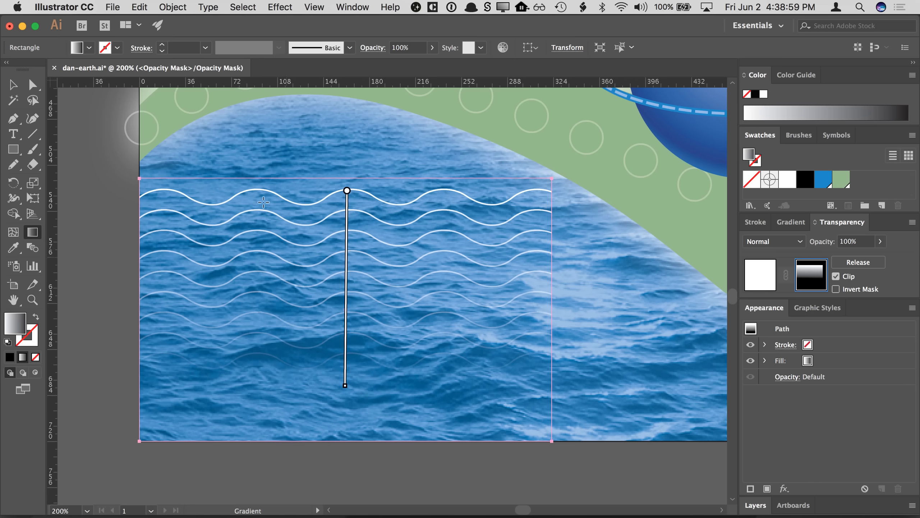
key(super+z)
key(super+z)
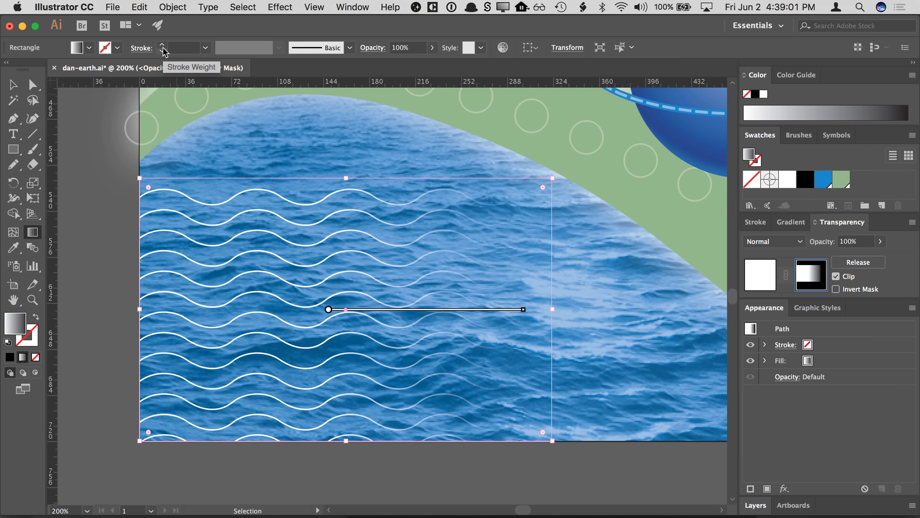
- Stop editing the opacity mask and return to editing the artwork
click(12, 84)
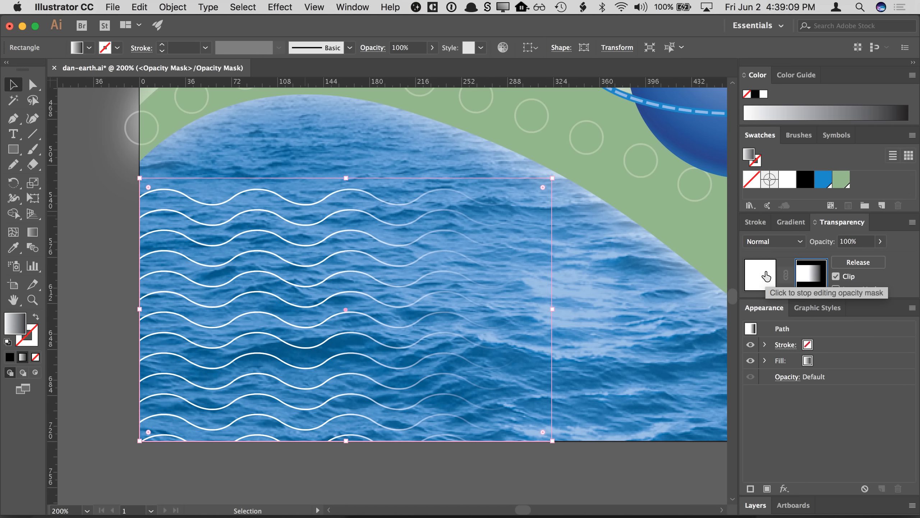
click(756, 504)
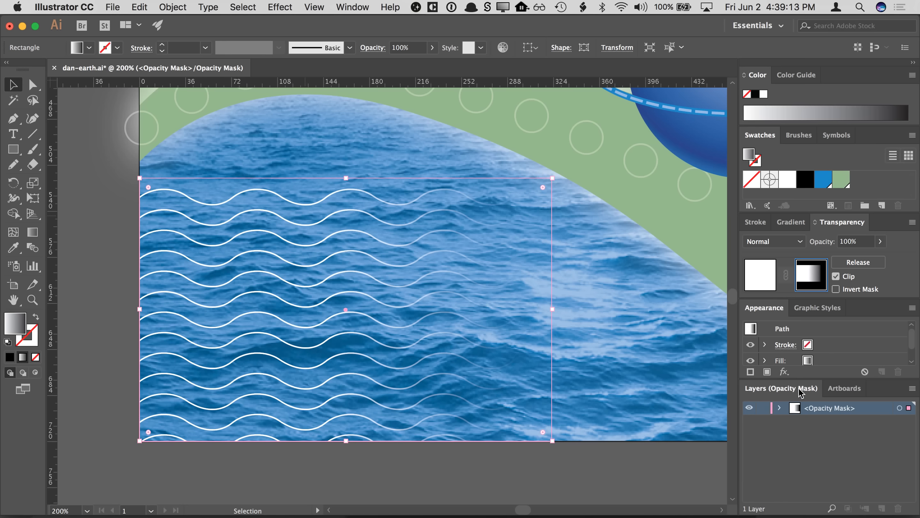
click(618, 256)
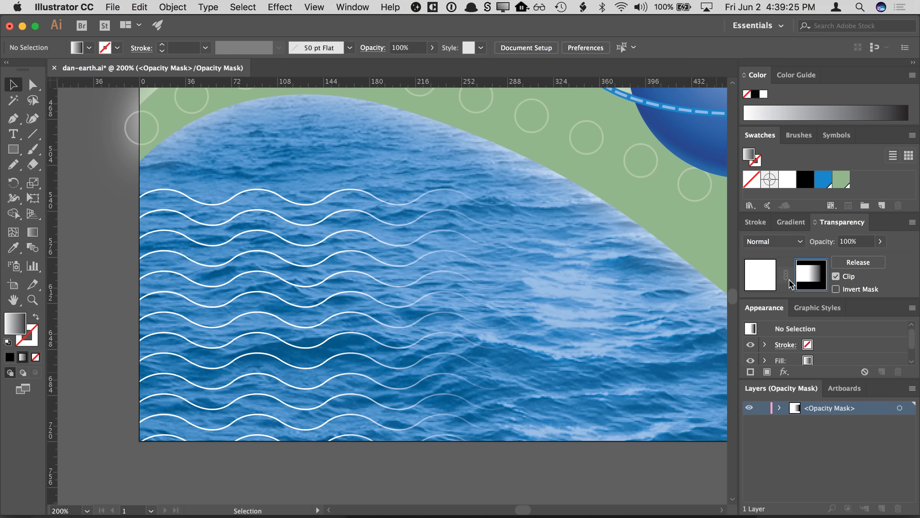
click(761, 285)
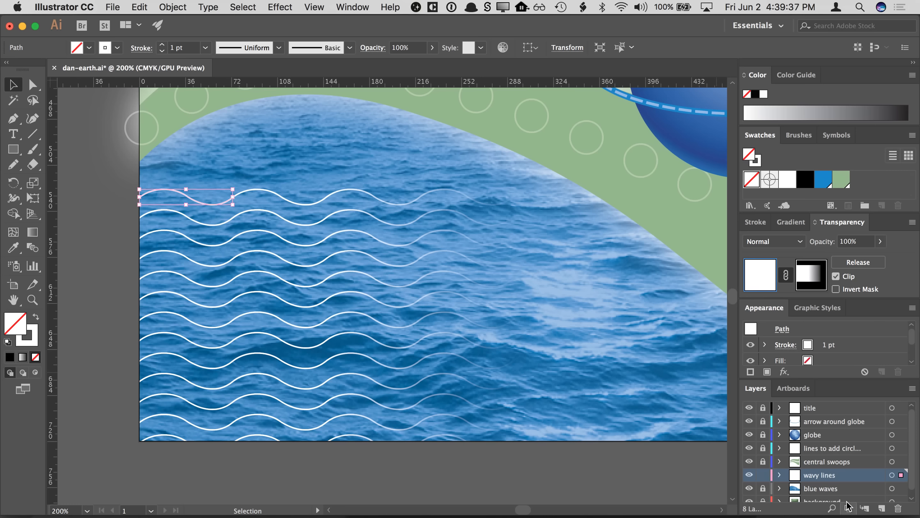
click(815, 285)
click(764, 284)
- Fit the whole artboard in the window, deselect everything, and save the document
key(super+0)
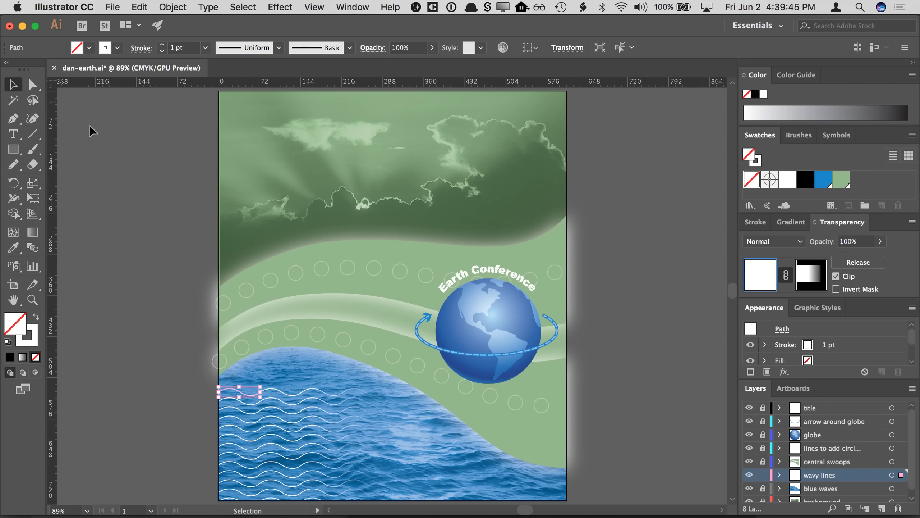
click(107, 138)
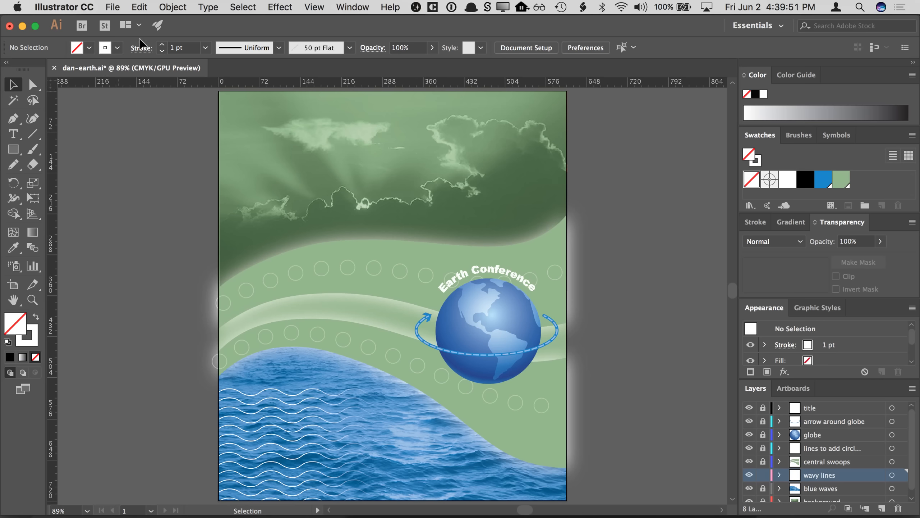
click(113, 7)
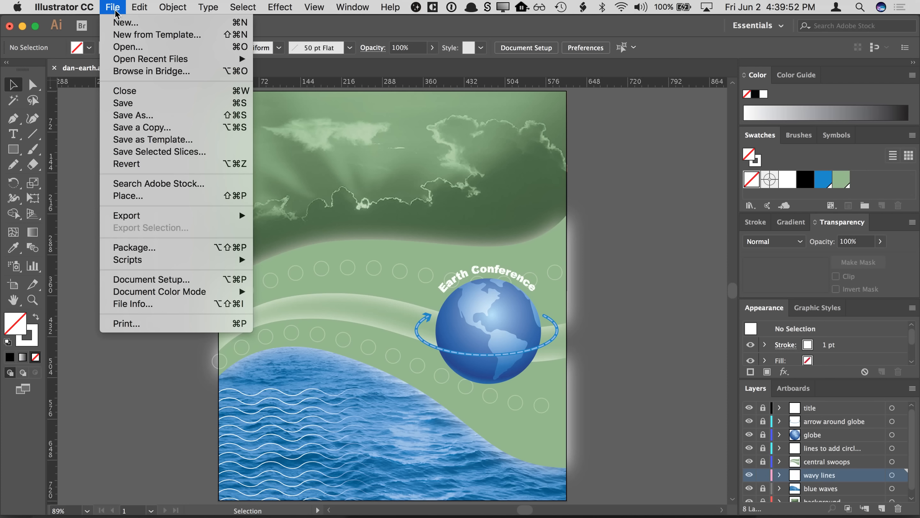
click(130, 103)
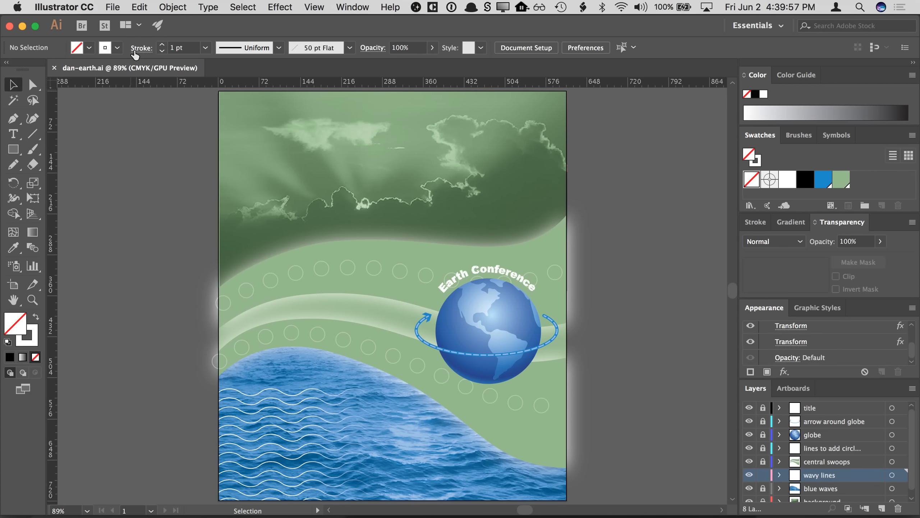
- Save a copy of the document named dan-earth - print.ai in the same folder
click(117, 8)
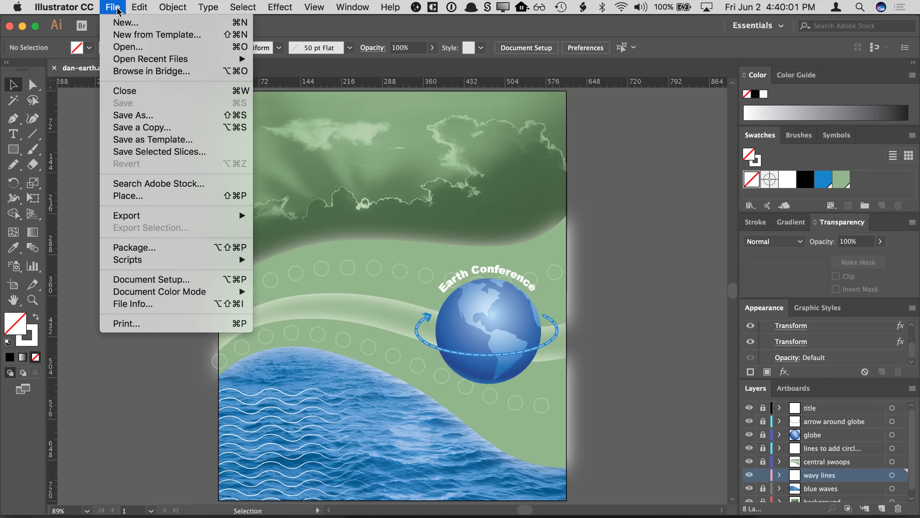
click(117, 10)
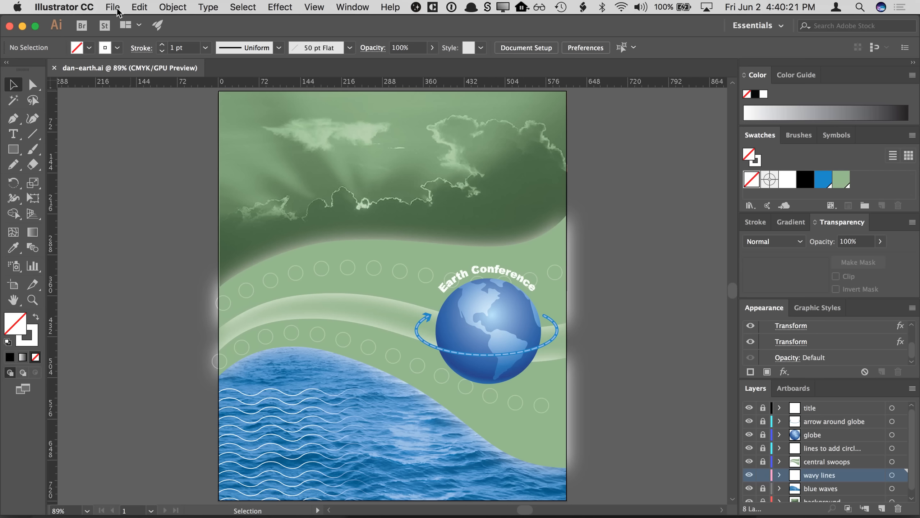
click(115, 9)
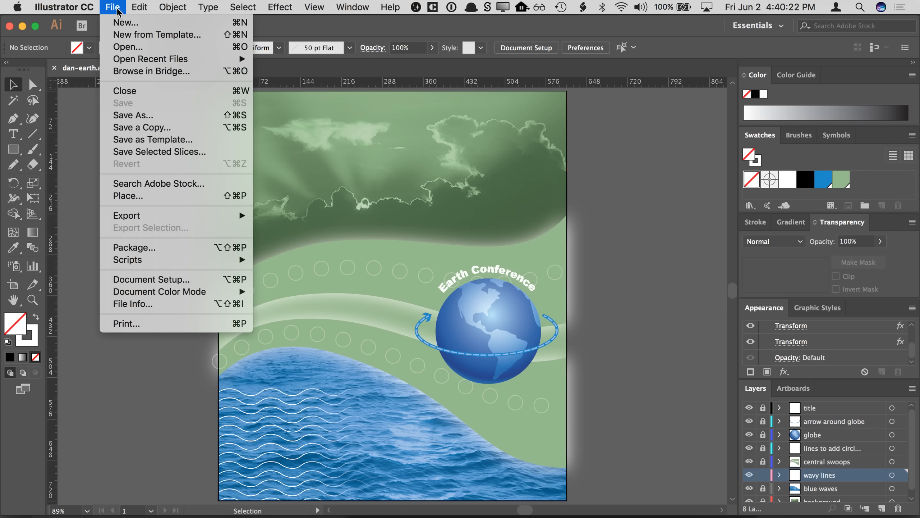
click(132, 125)
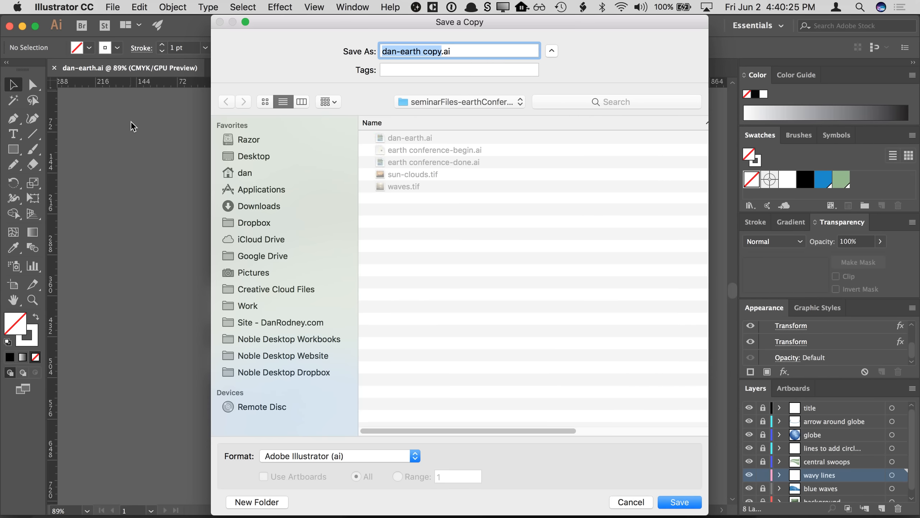
key(Right)
key(BackSpace)
key(BackSpace)
key(BackSpace)
key(BackSpace)
text(- print)
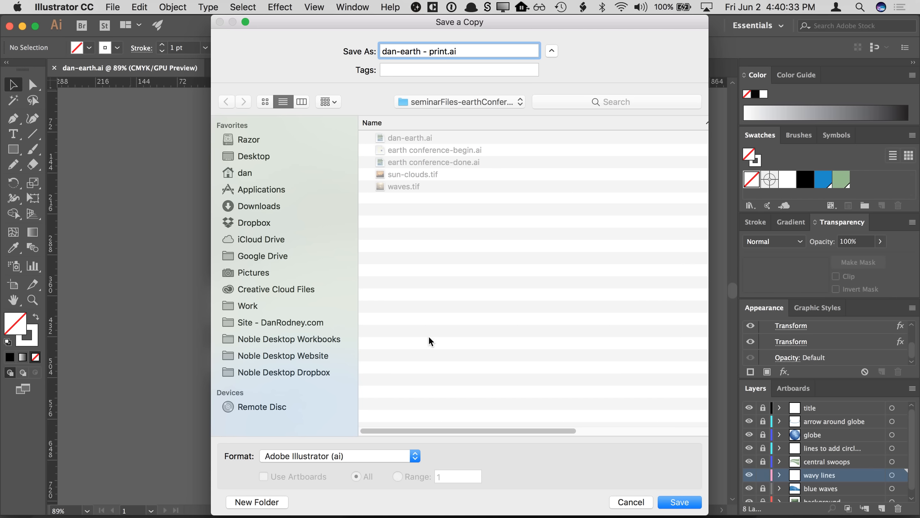
click(679, 501)
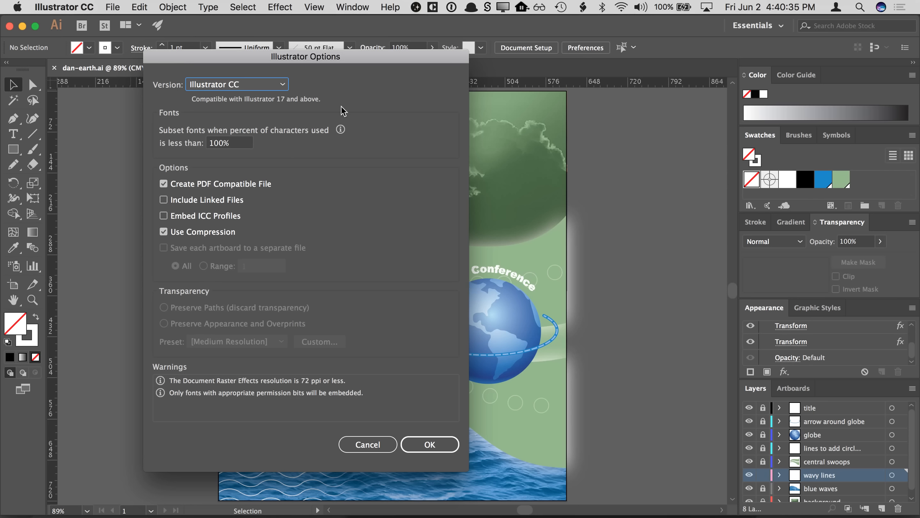
- Include linked files in the Illustrator options and confirm saving the copy
click(224, 202)
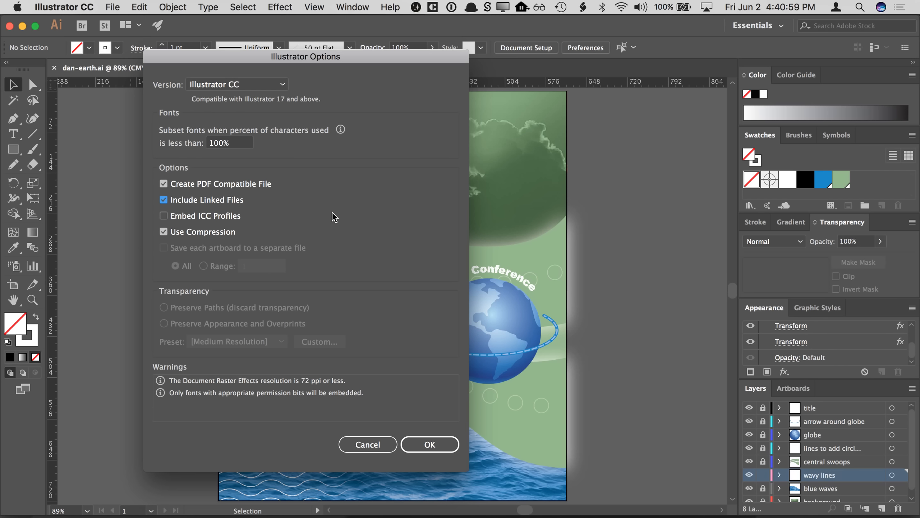
click(231, 199)
click(164, 201)
click(414, 448)
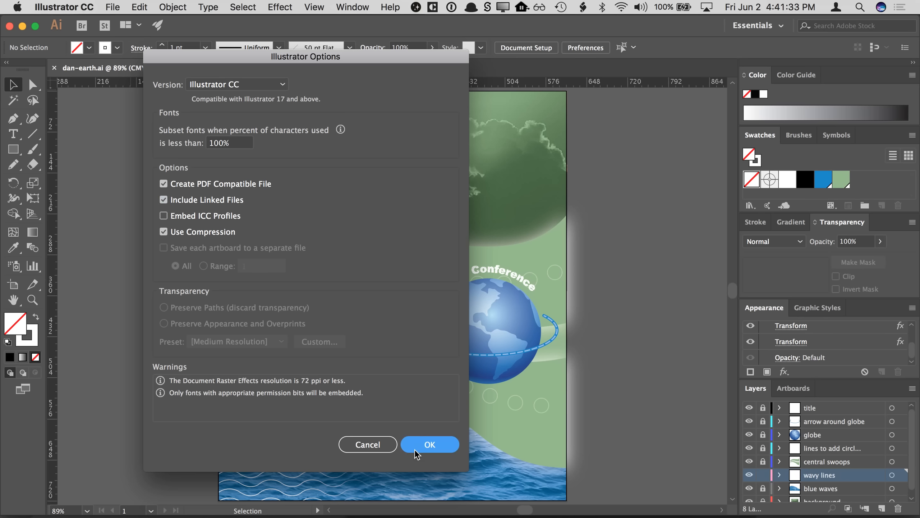
- Switch to Finder and compare the file sizes of the print copy, the original and the linked image files
key(super+Tab)
key(Tab)
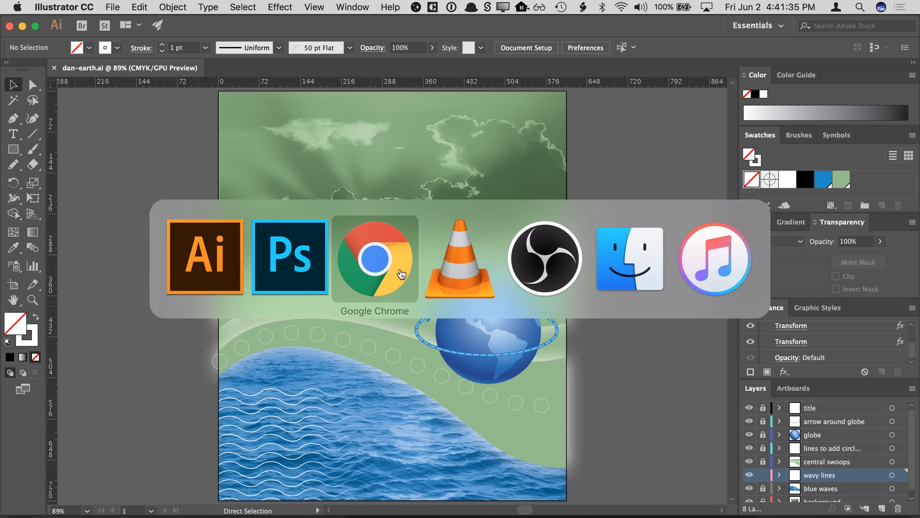
click(598, 300)
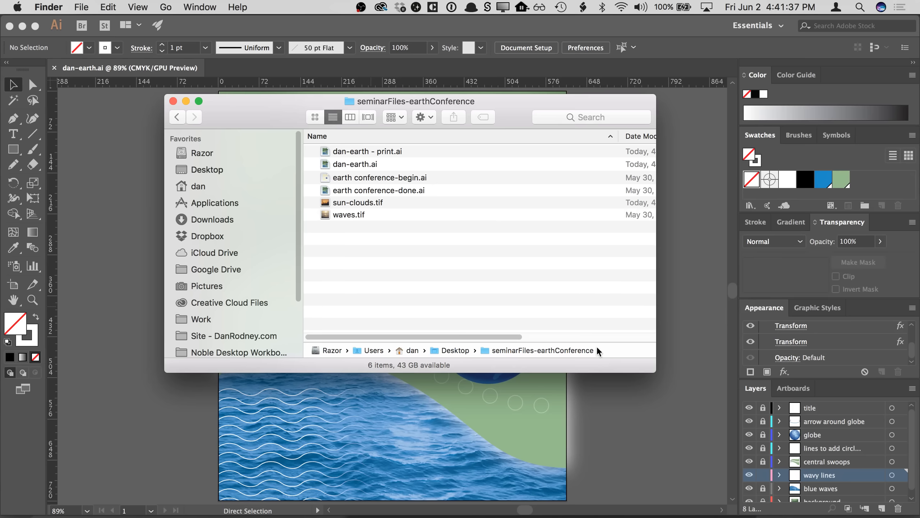
drag(650, 369, 831, 373)
drag(619, 115, 606, 137)
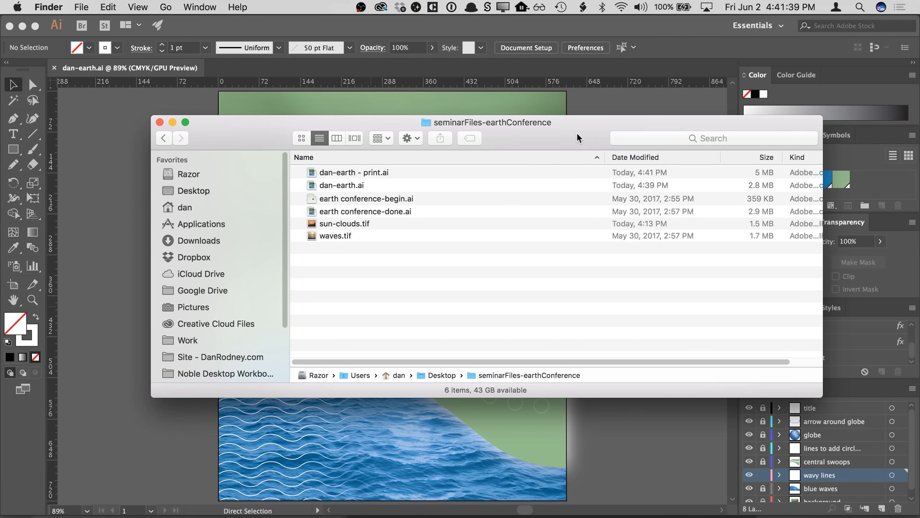
click(497, 185)
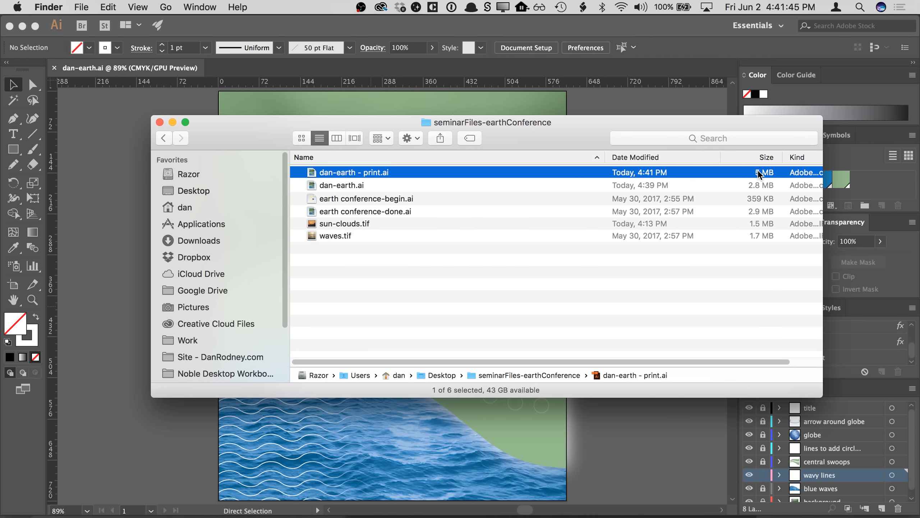
click(756, 224)
shift+click(754, 236)
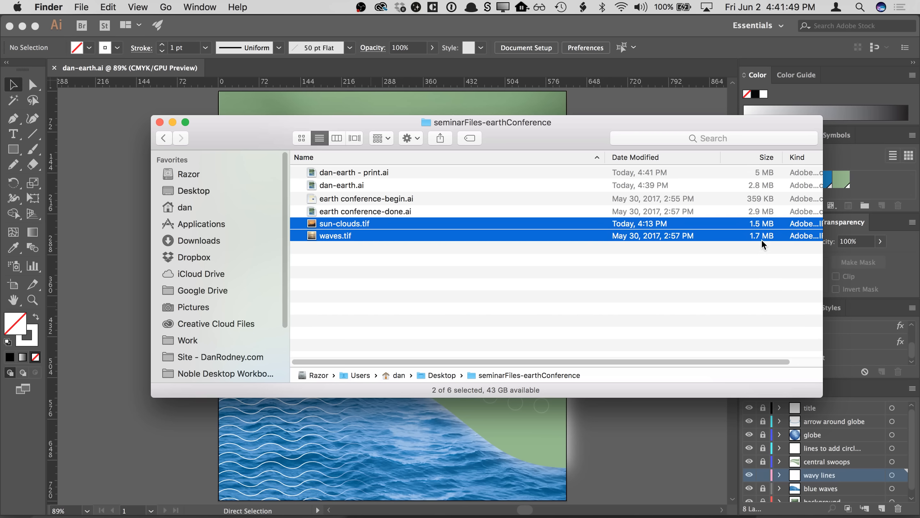
click(759, 177)
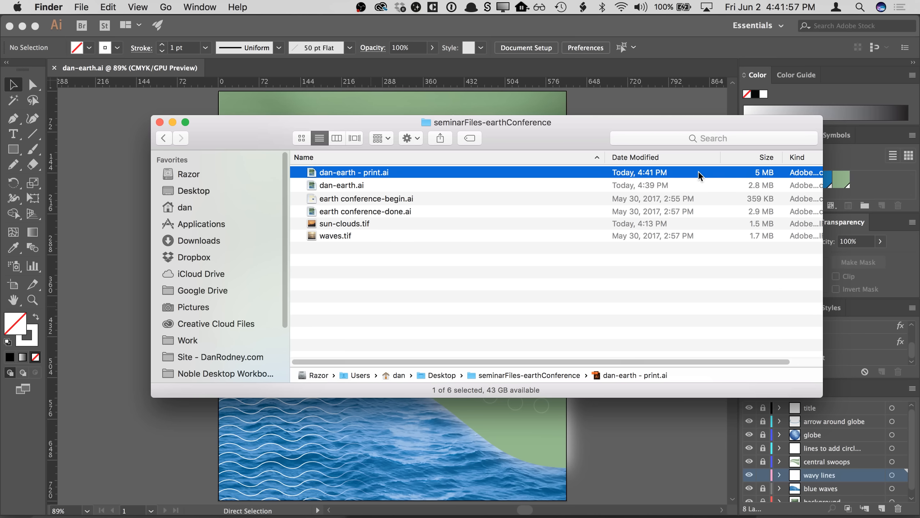
click(634, 288)
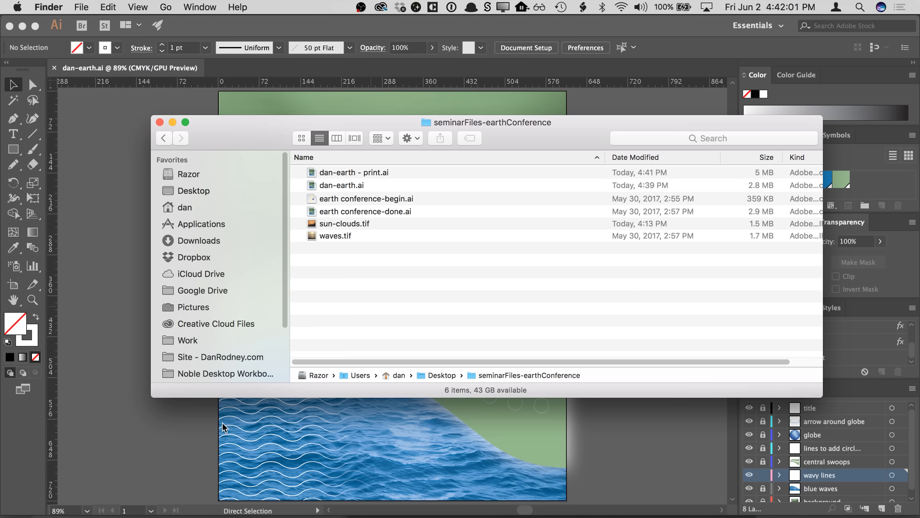
- Switch to Chrome and open the nobledesktop.com/goodies page
click(158, 500)
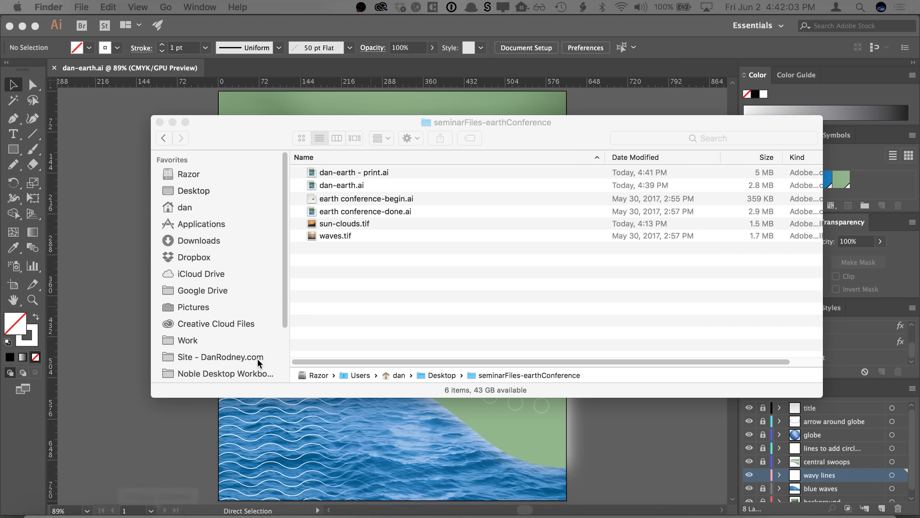
text(n)
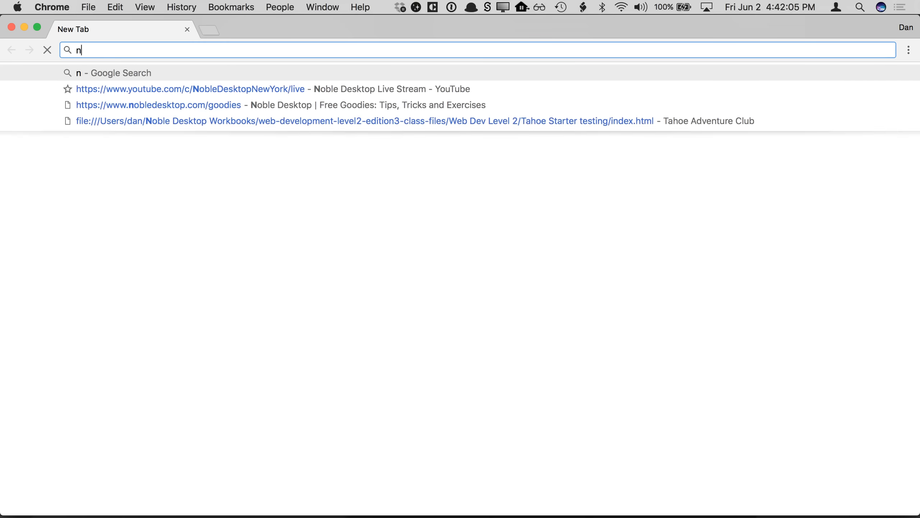
text(obled)
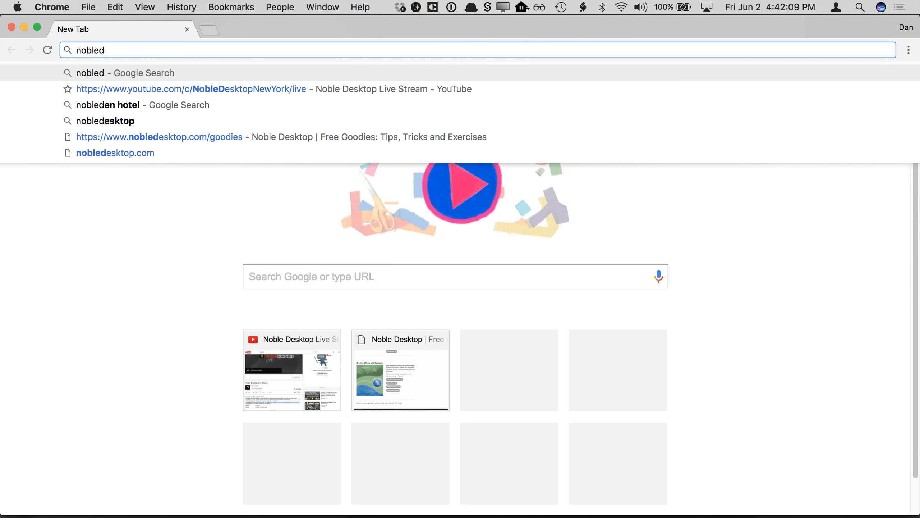
key(Down)
key(Down)
key(Down)
key(Down)
key(Return)
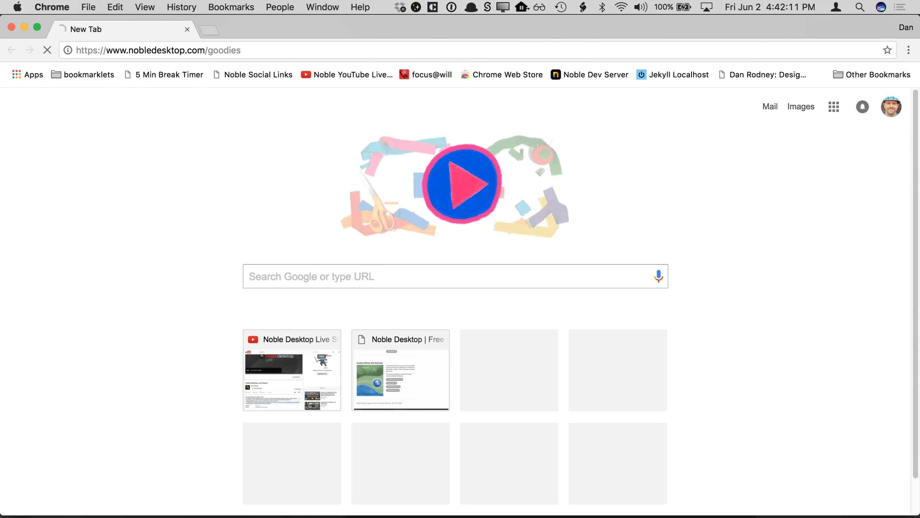
- Copy the goodies page URL from the address bar
click(294, 50)
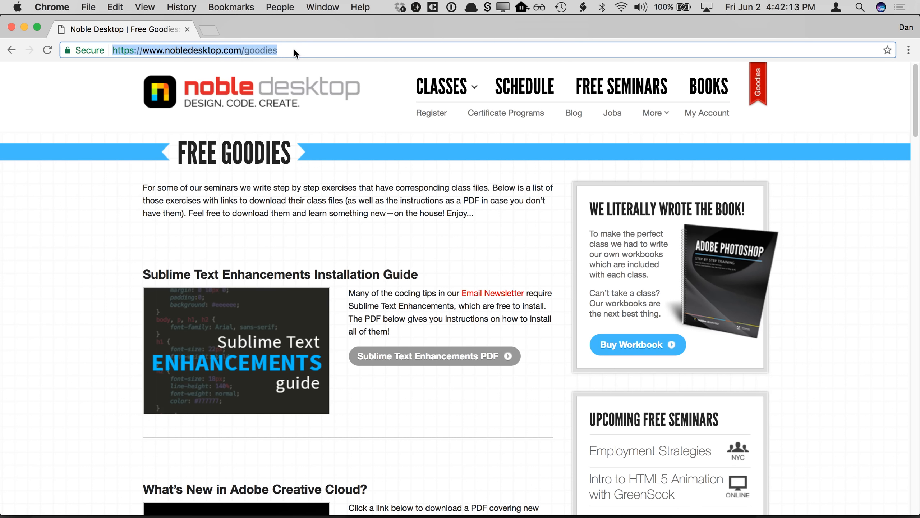
key(super+c)
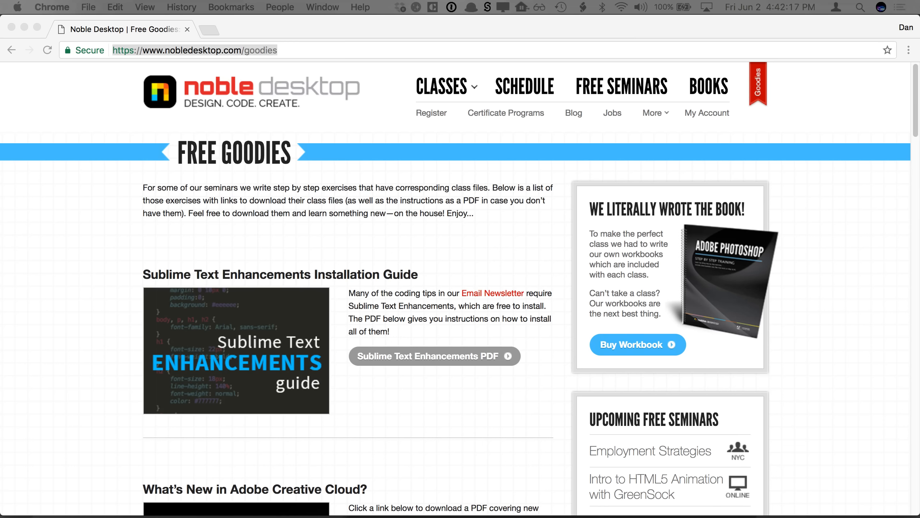
key(super+Tab)
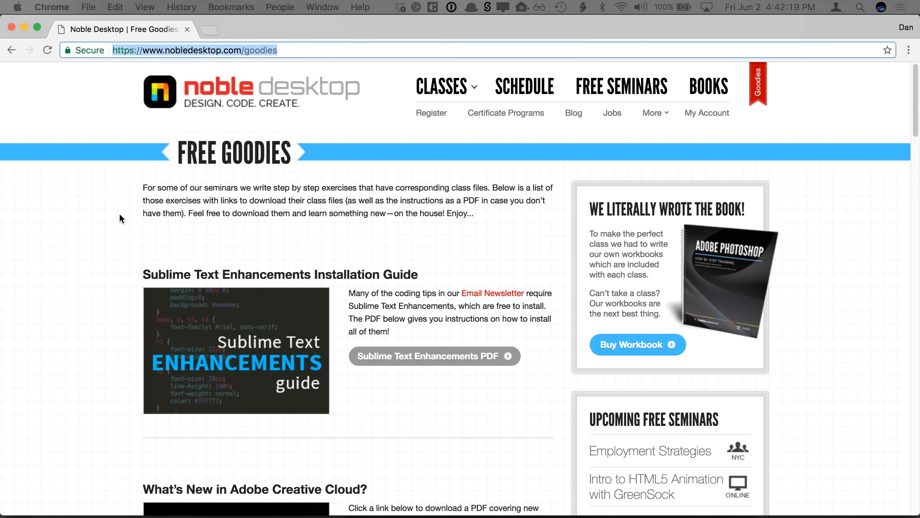
- Browse the goodies page to the Creative Effects with Illustrator exercise and its download links
scroll(123, 279, down, 20)
scroll(123, 283, up, 3)
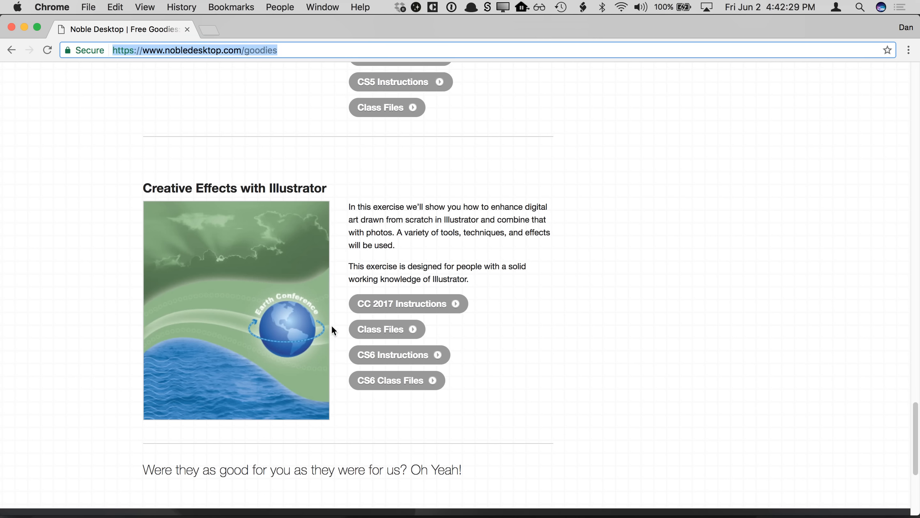
click(394, 266)
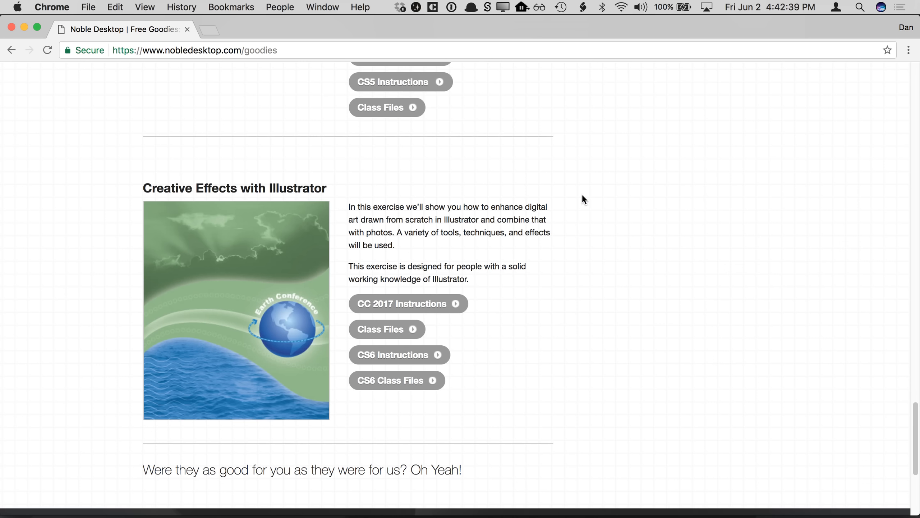
scroll(583, 195, up, 20)
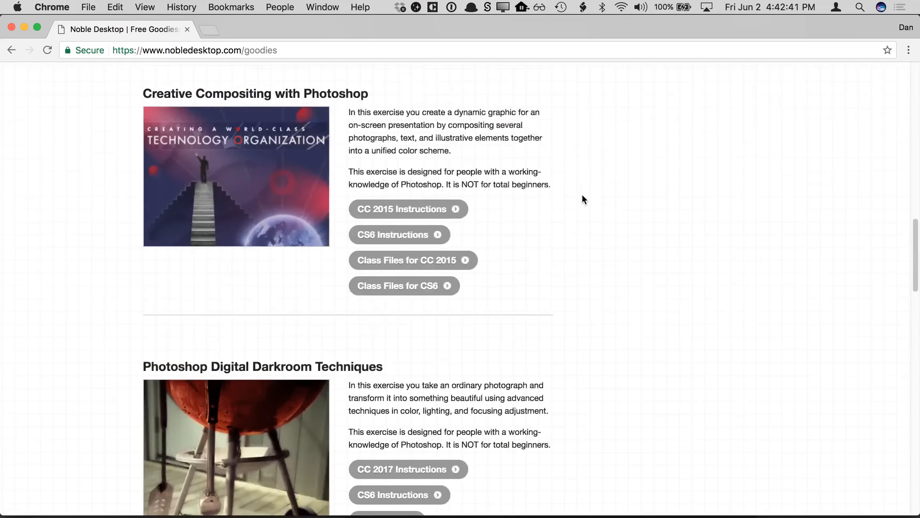
- Open the Books page and browse the training workbooks
click(710, 90)
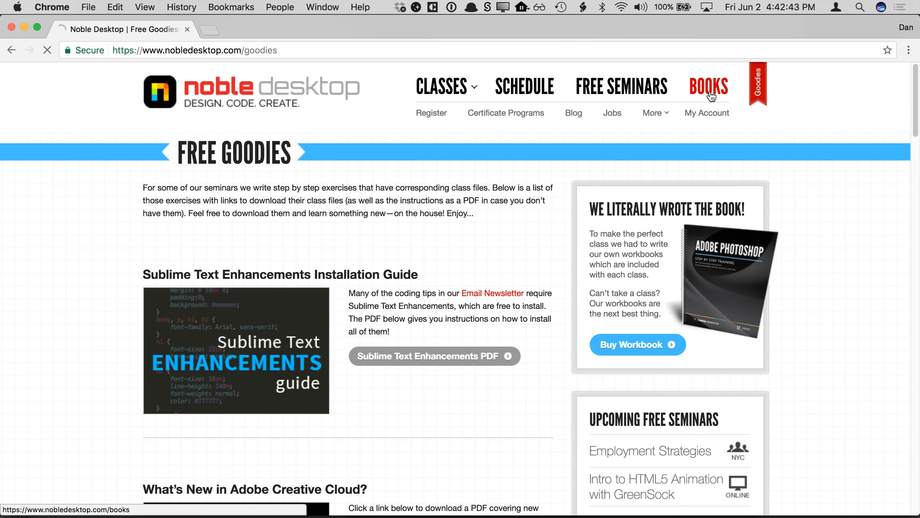
scroll(795, 347, down, 5)
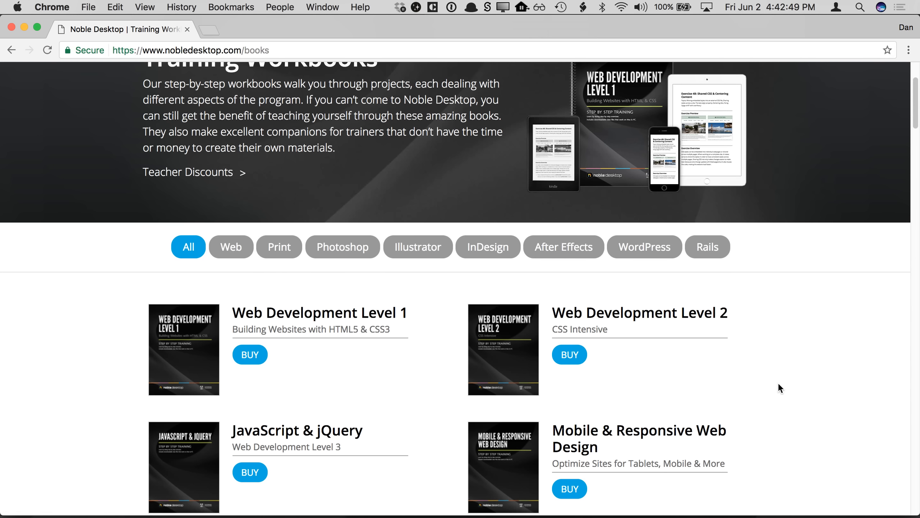
scroll(778, 385, up, 2)
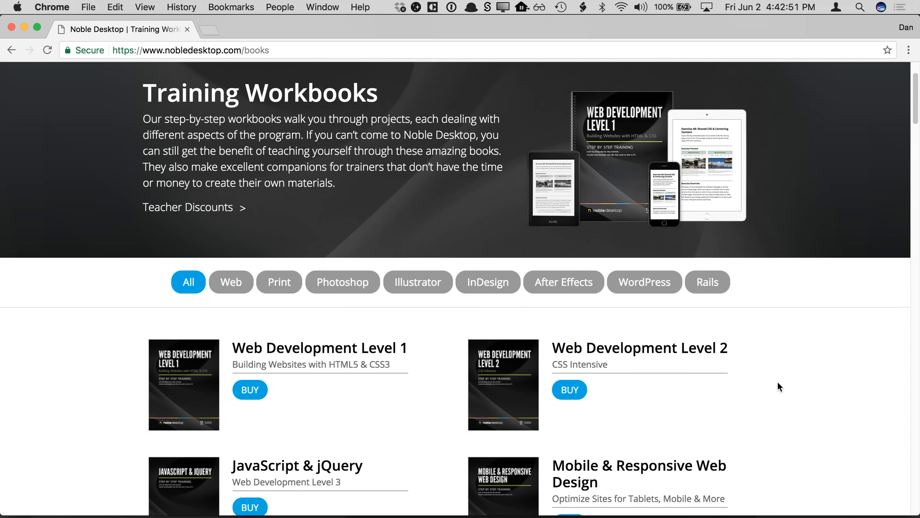
scroll(777, 381, down, 5)
- Open the Web Development Level 1 workbook page and view its purchase options
click(174, 224)
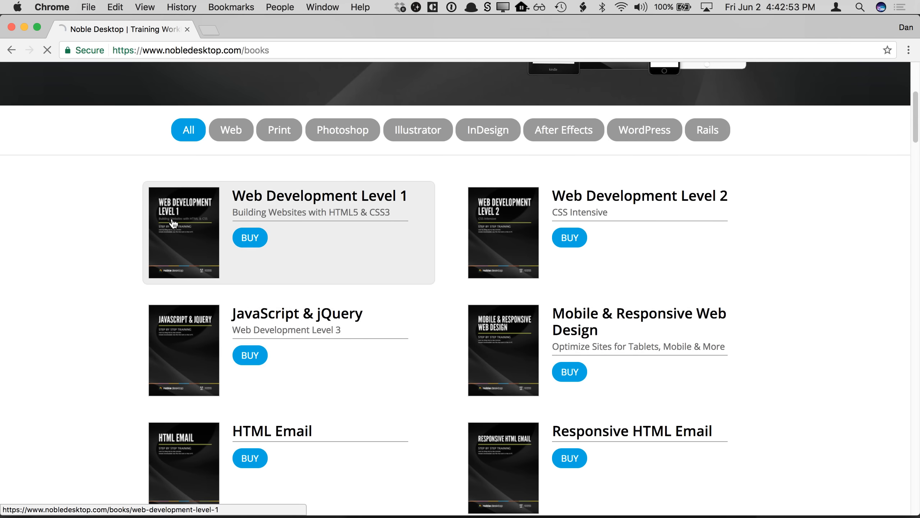
scroll(254, 377, down, 3)
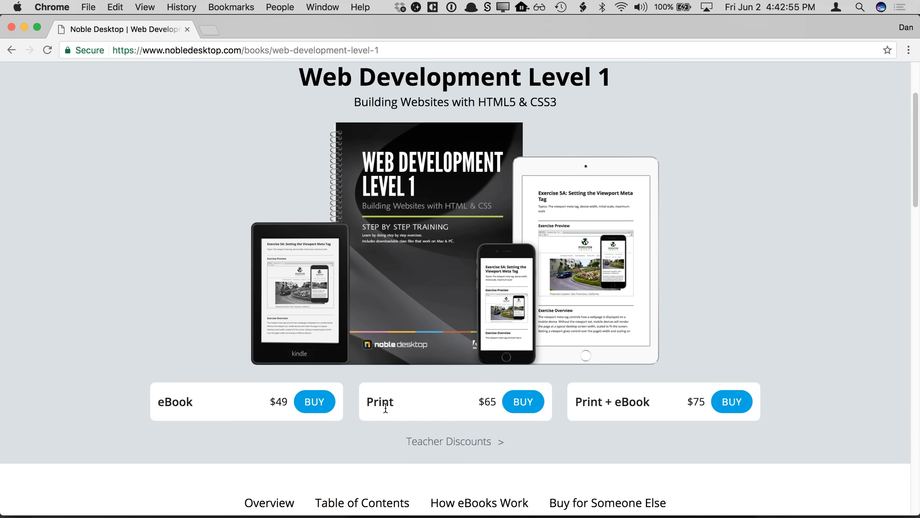
scroll(166, 271, up, 1)
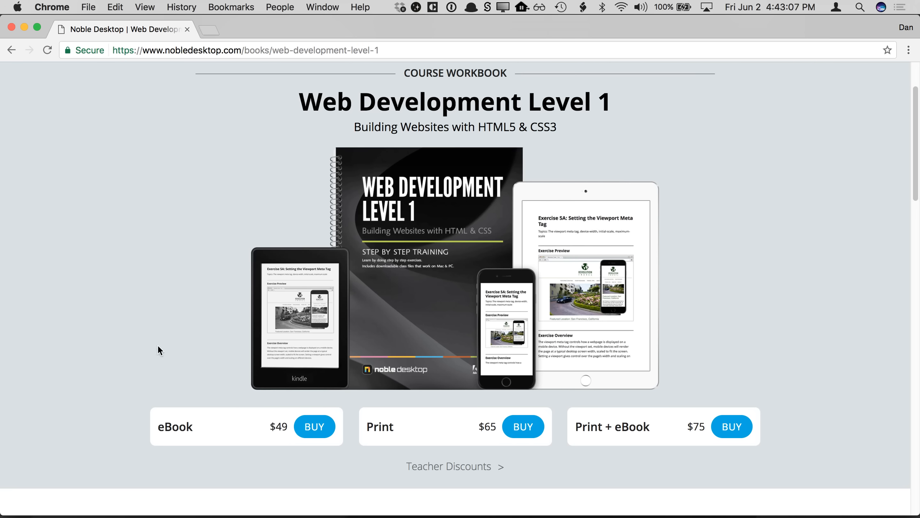
scroll(159, 300, up, 5)
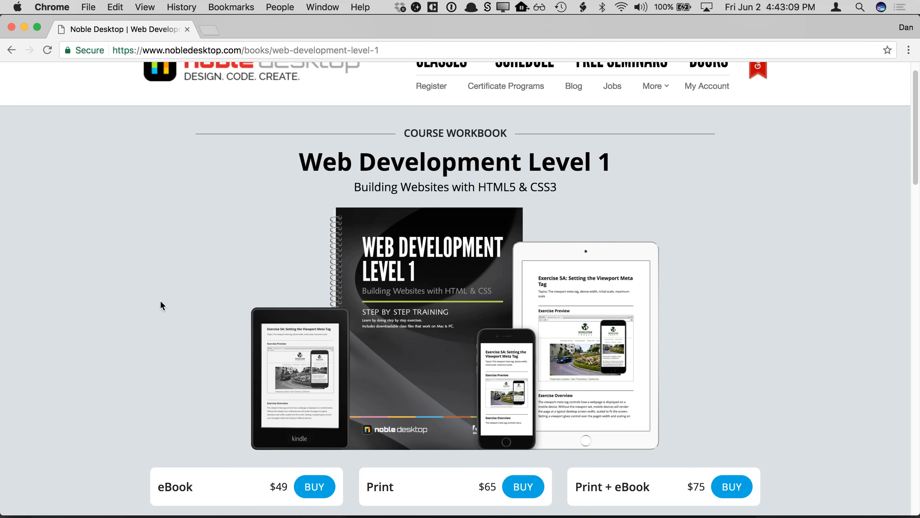
- Open the Free Seminars page and browse the upcoming and recorded seminars
mouse_move(441, 89)
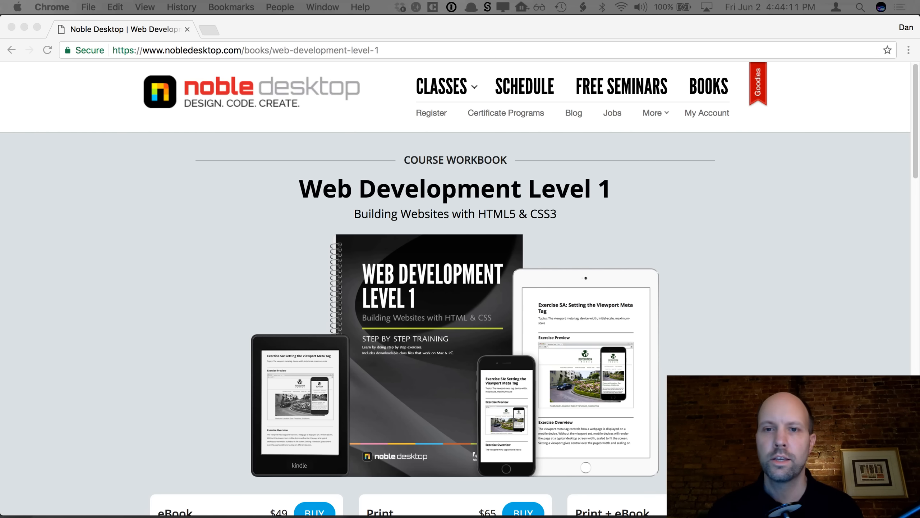
click(497, 137)
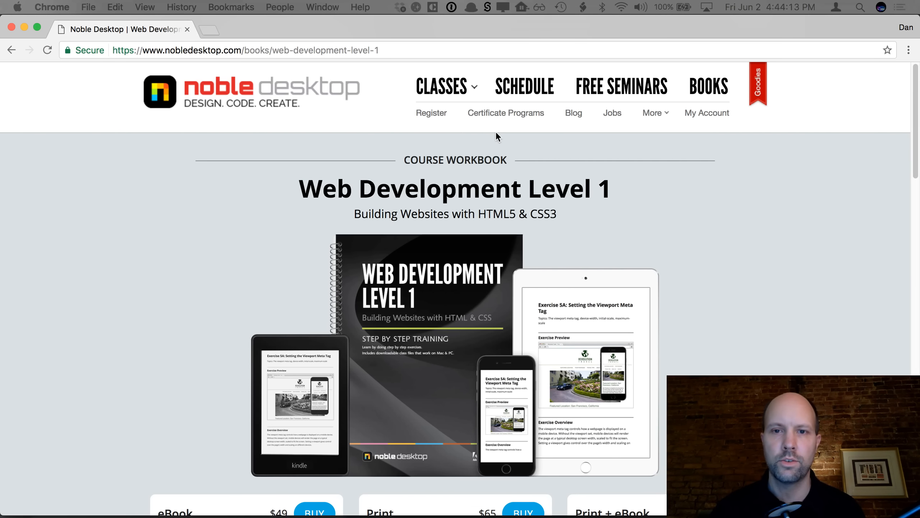
click(587, 91)
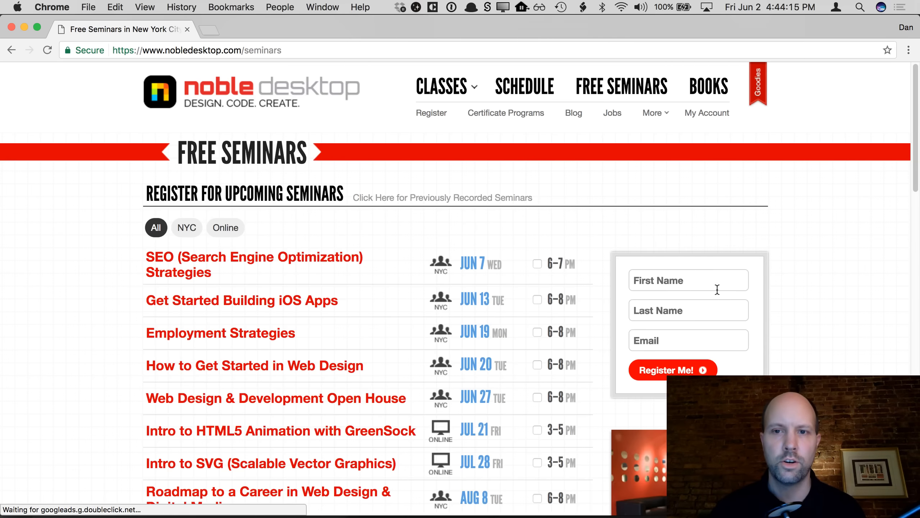
scroll(718, 290, down, 10)
scroll(717, 294, down, 5)
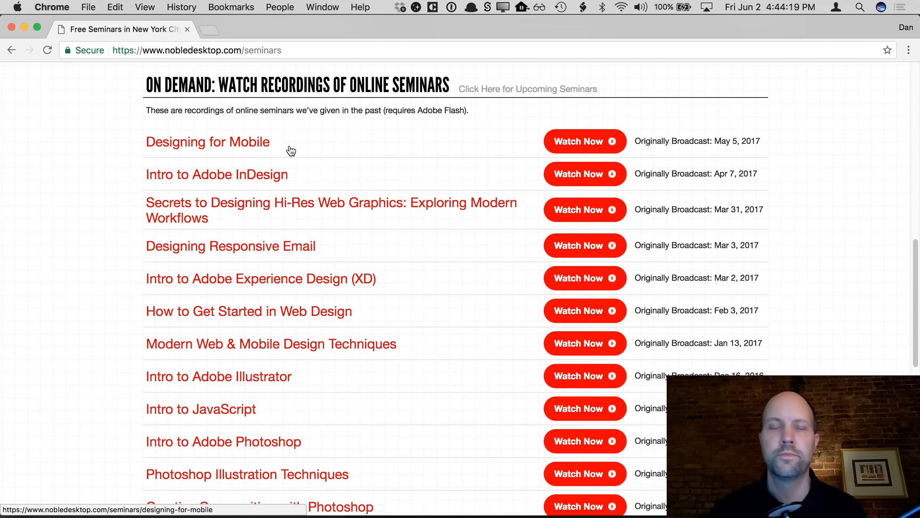
scroll(291, 150, up, 15)
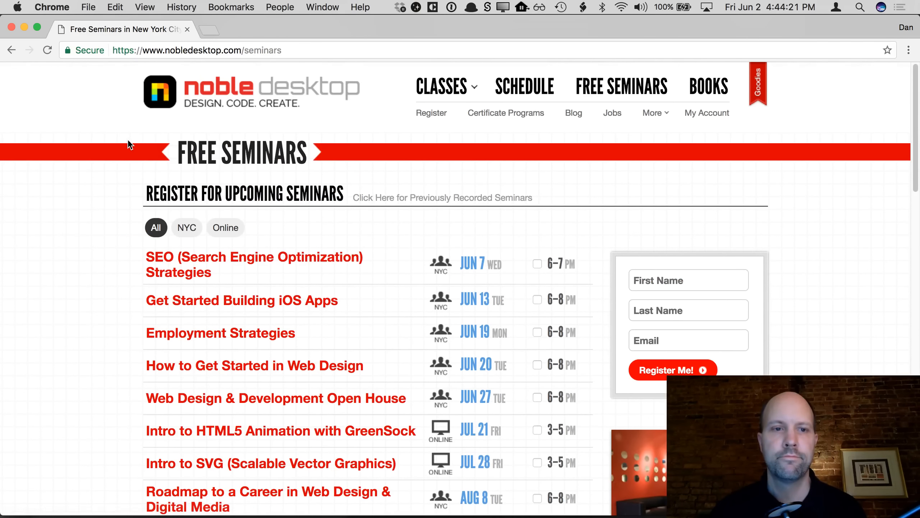